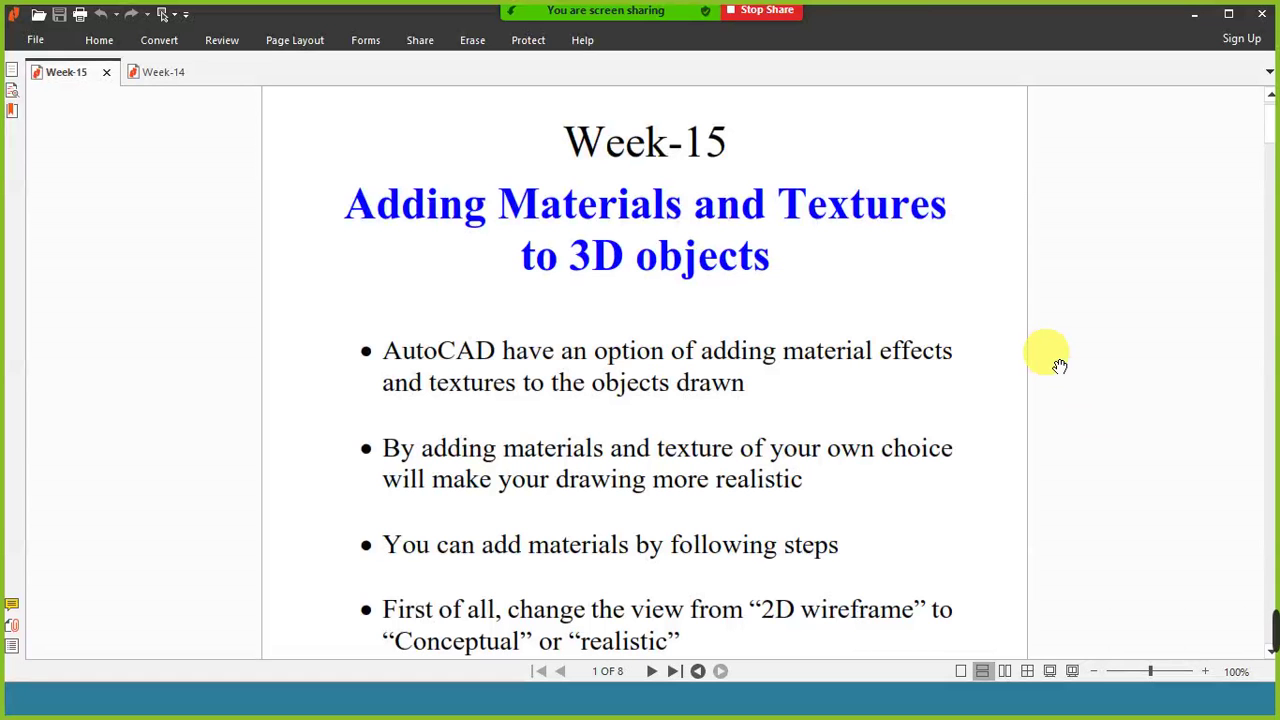
Page down through slides 1–3 of the Week-15 materials and textures PDF
scroll(994, 423, "down", 3)
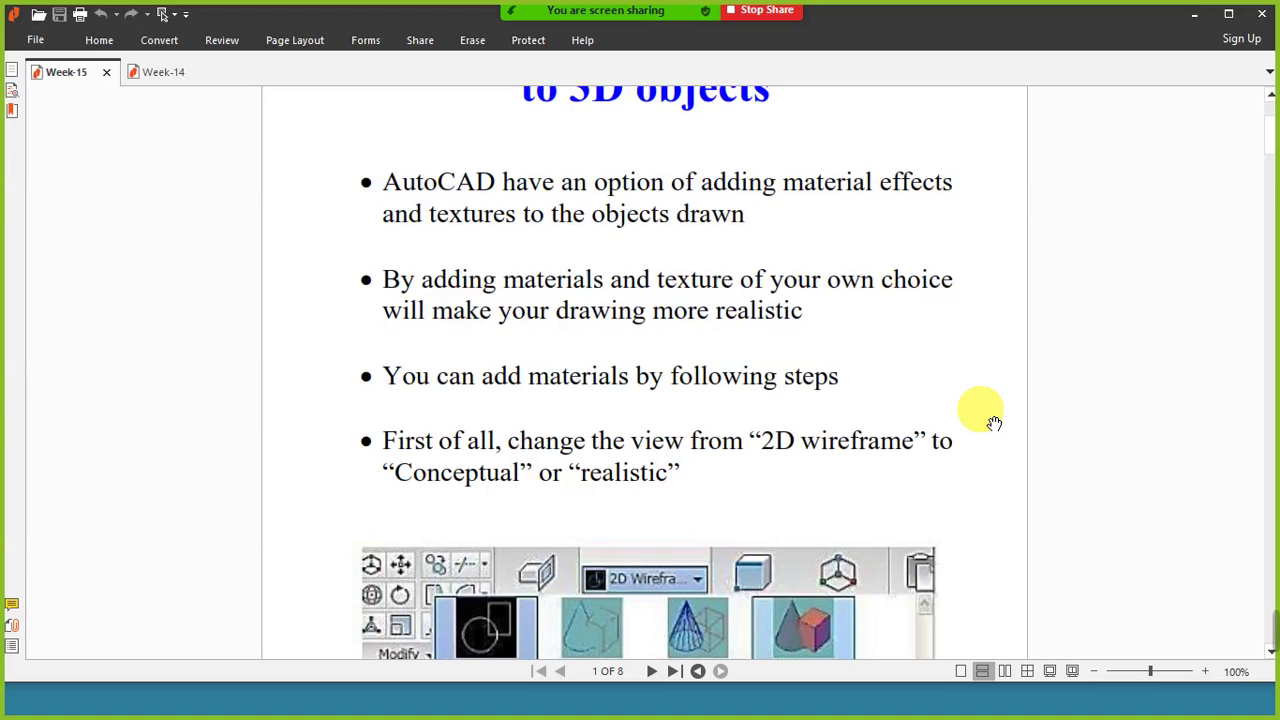
scroll(994, 424, "down", 3)
scroll(994, 423, "down", 5)
scroll(982, 410, "down", 5)
scroll(990, 412, "down", 1)
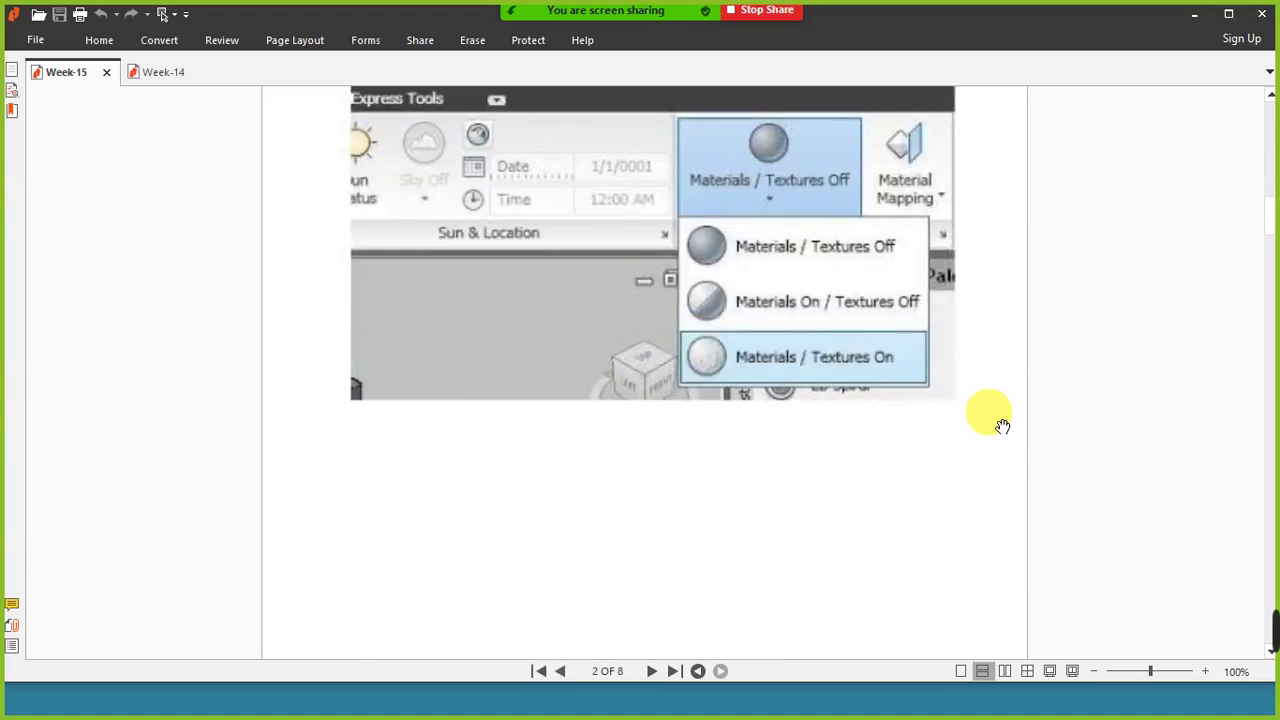
scroll(1000, 423, "up", 1)
scroll(1004, 427, "down", 4)
scroll(1006, 427, "down", 2)
scroll(1007, 427, "down", 3)
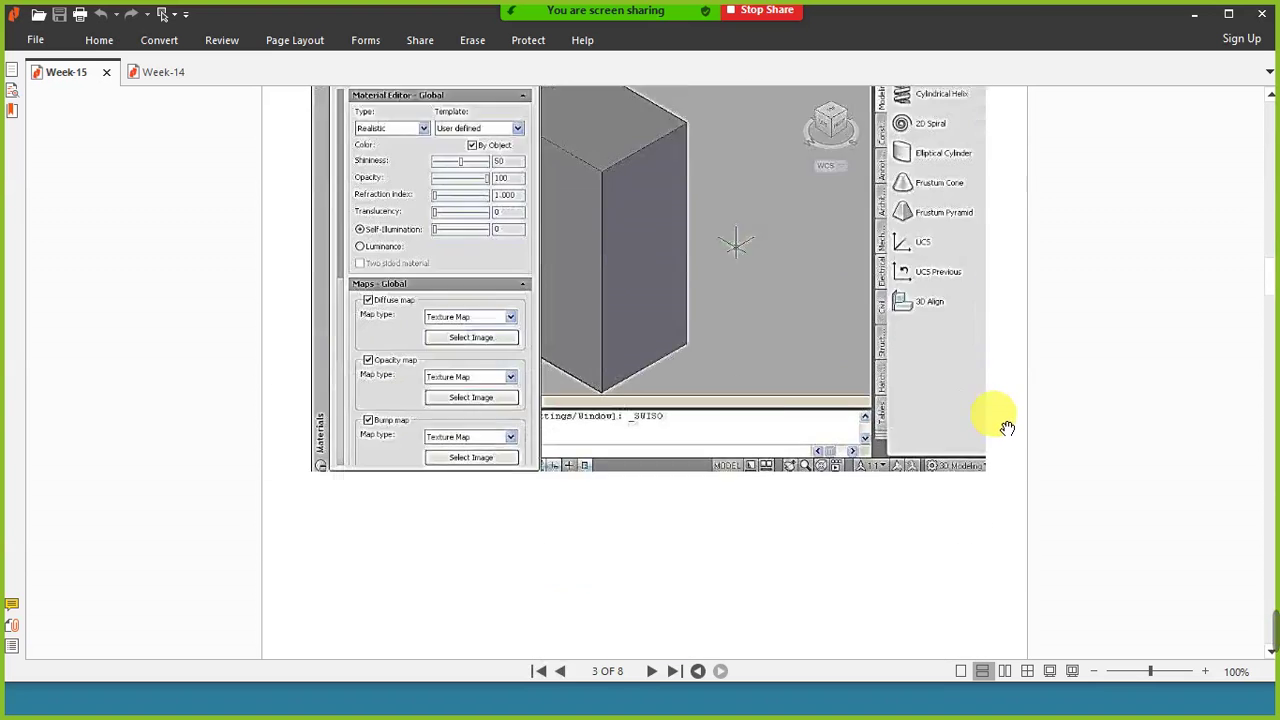
Scroll back to the title page and bring up the window switcher with Alt+Tab
scroll(1008, 427, "up", 5)
scroll(1008, 427, "up", 10)
scroll(1008, 427, "up", 10)
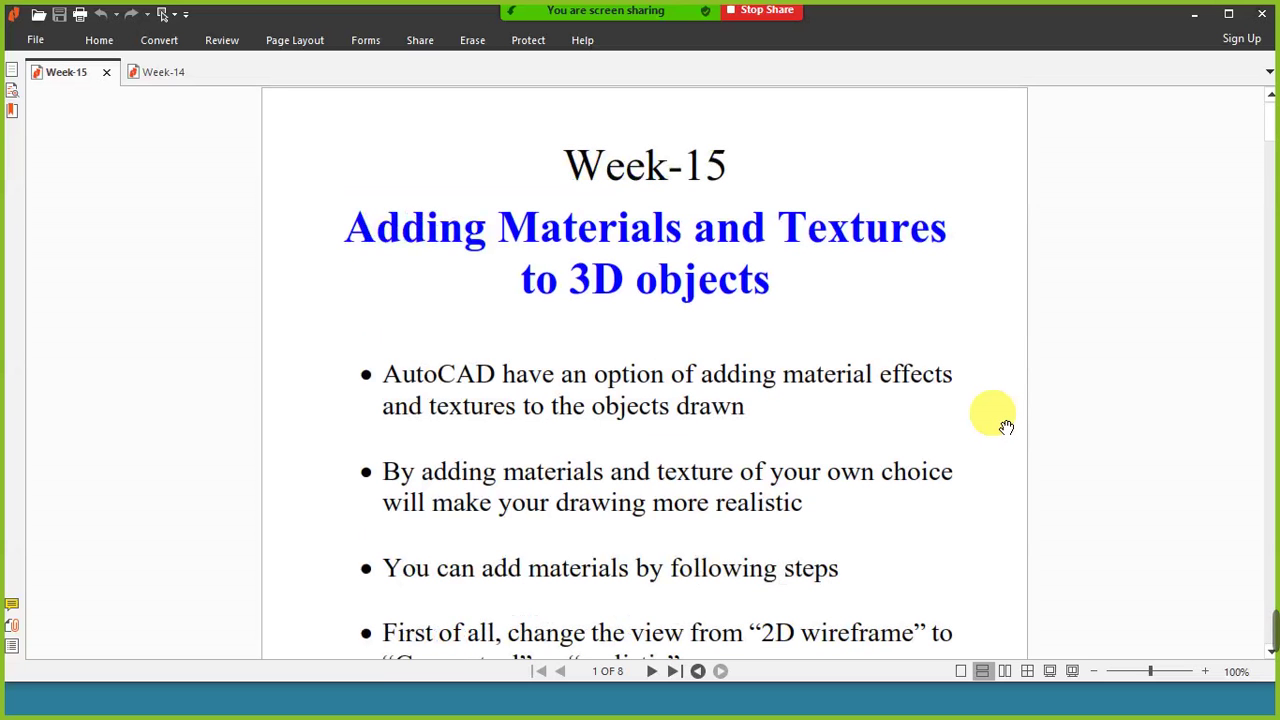
key("alt+Tab")
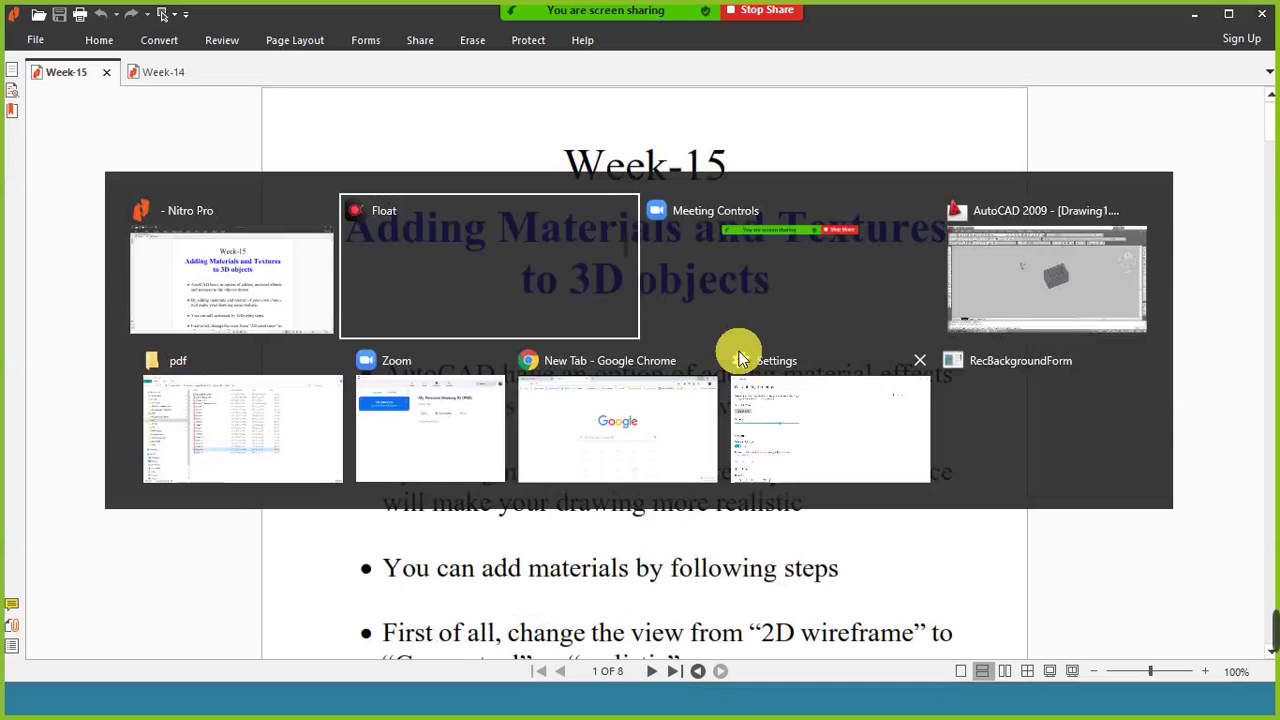
Bring AutoCAD forward, undo the shell so the box is solid, and cancel SOLIDEDIT
left_click(1030, 278)
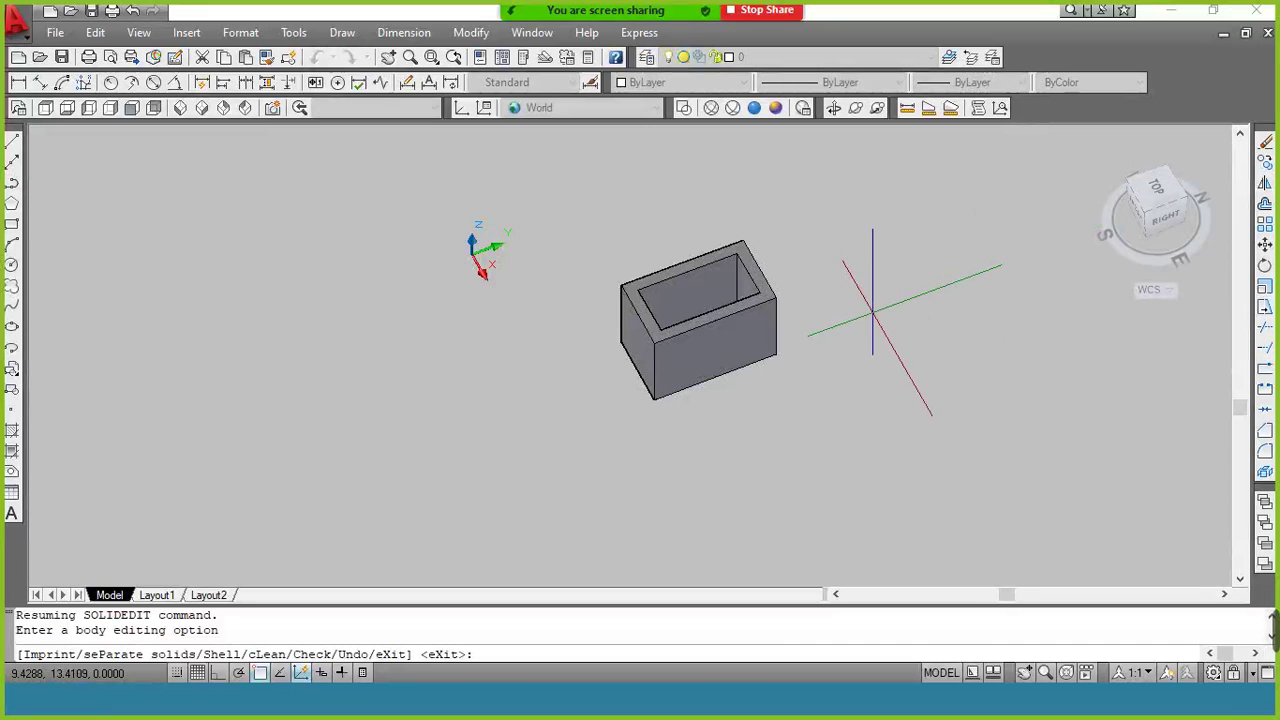
scroll(760, 260, "down", 1)
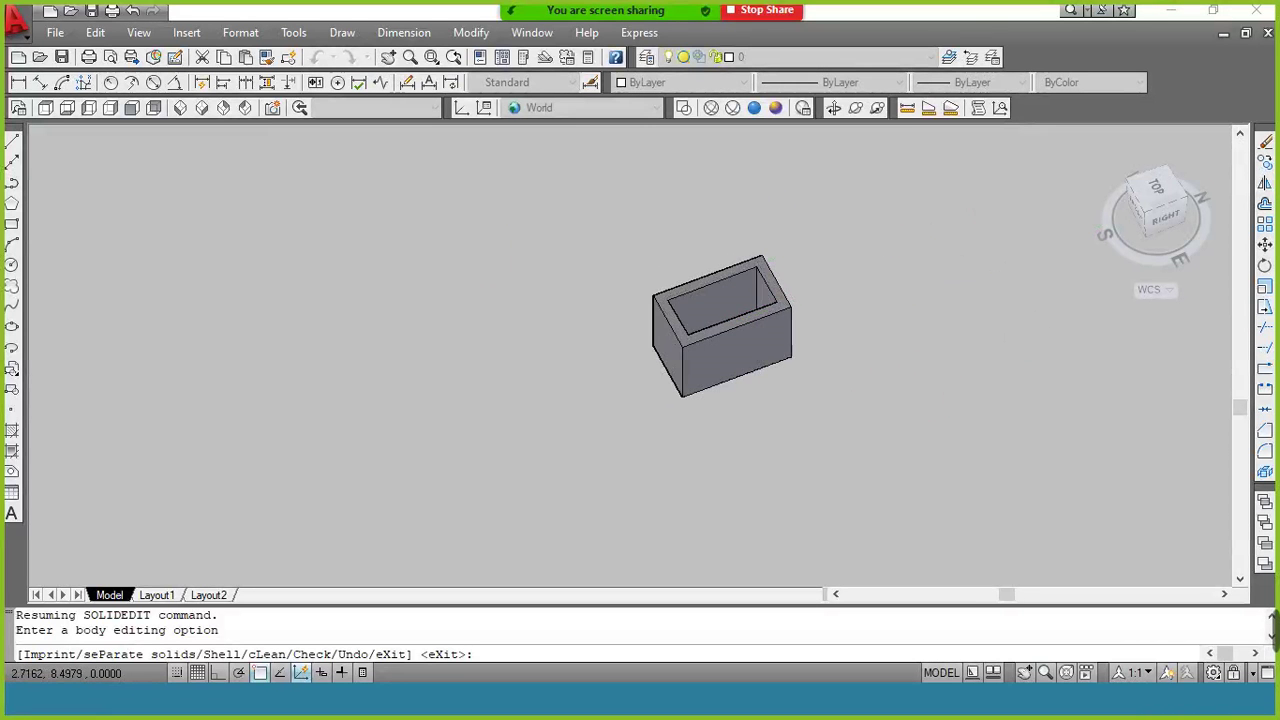
type("u")
key("Return")
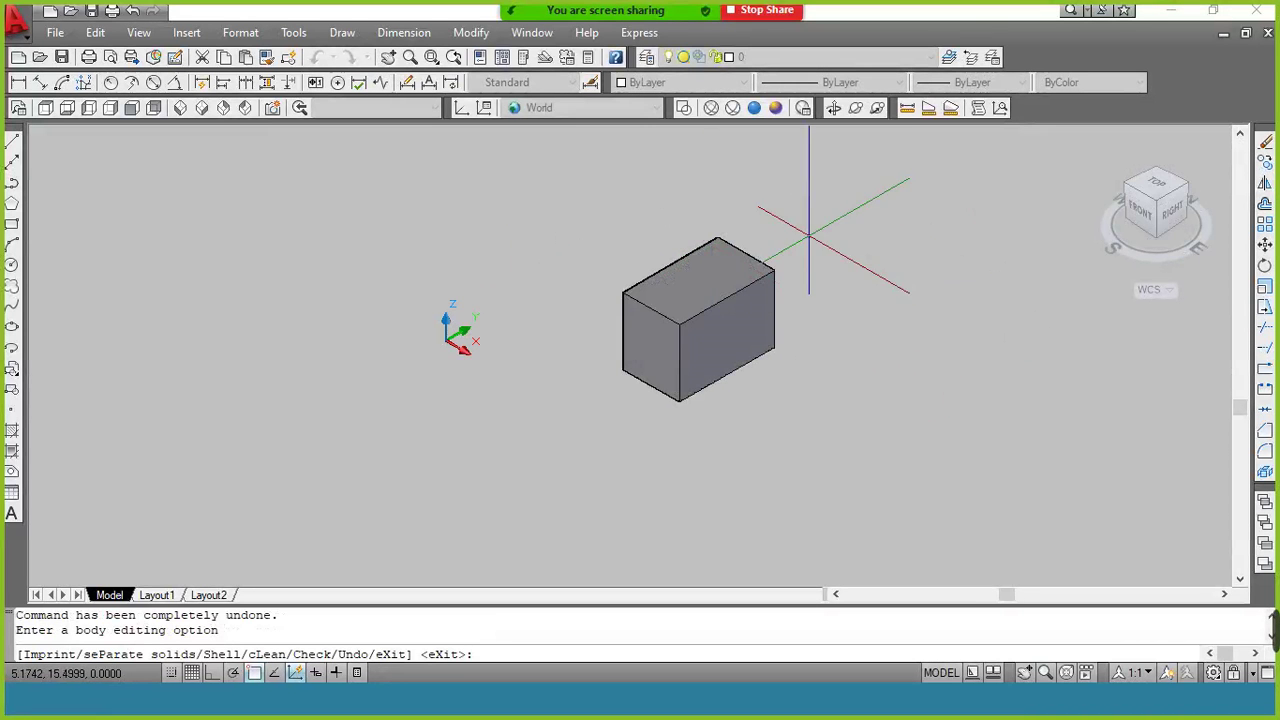
key("Escape")
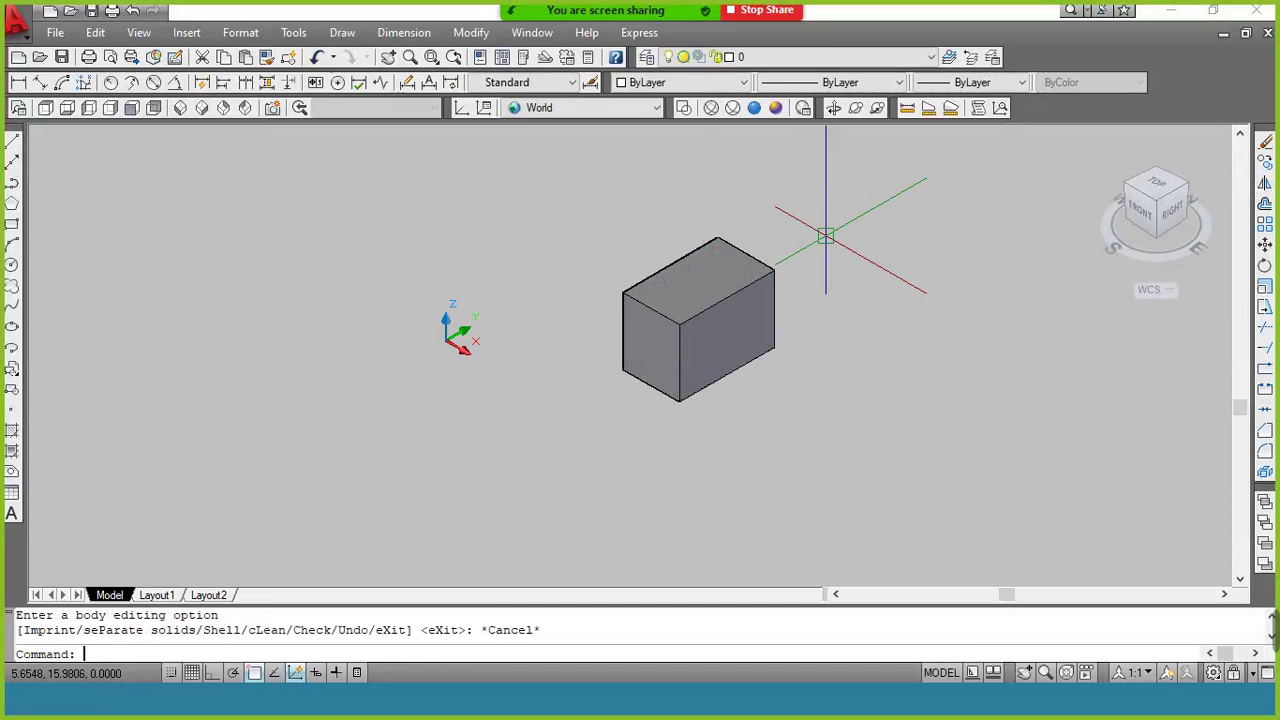
Open the Tools menu to start showing the tool palettes
scroll(750, 240, "up", 2)
scroll(857, 237, "up", 1)
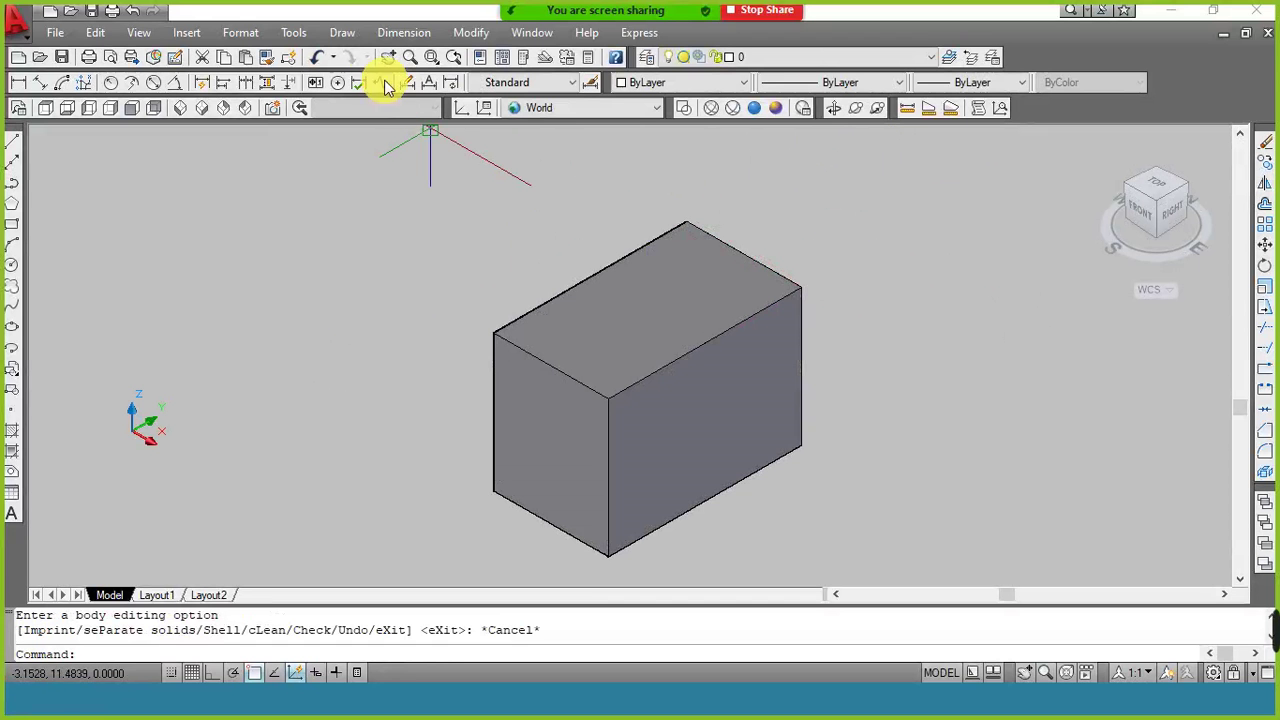
left_click(292, 33)
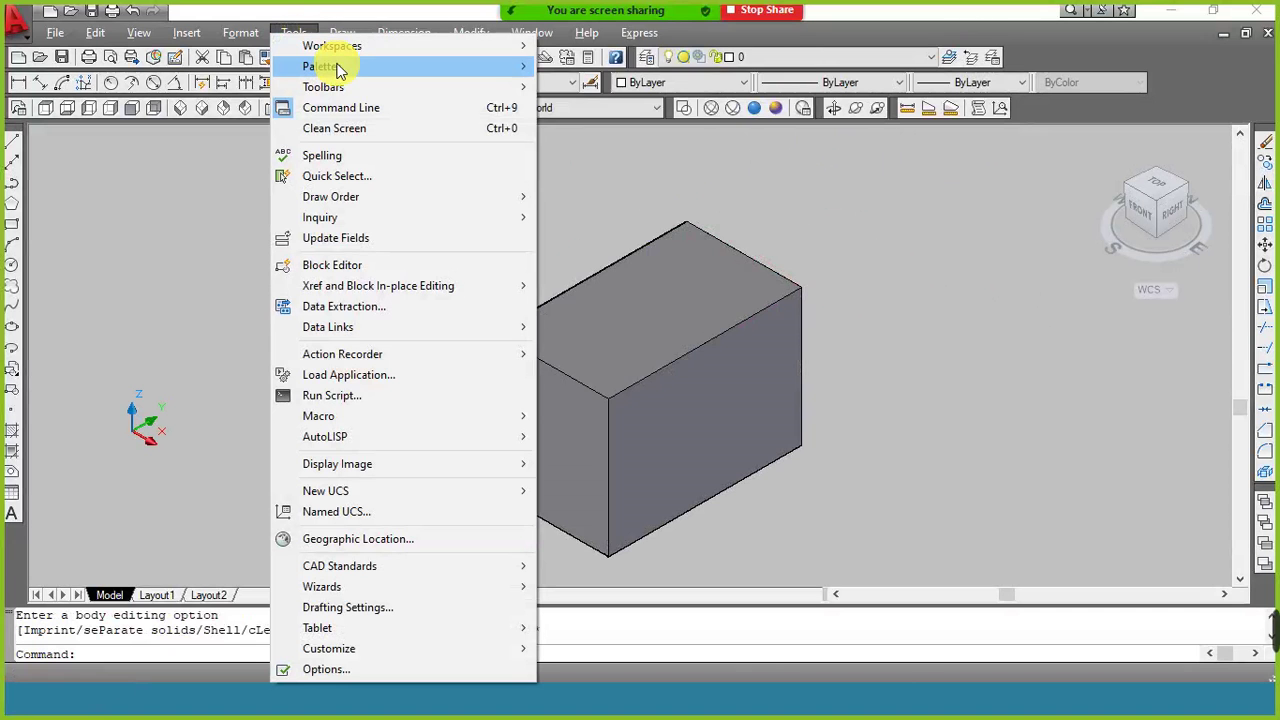
mouse_move(322, 66)
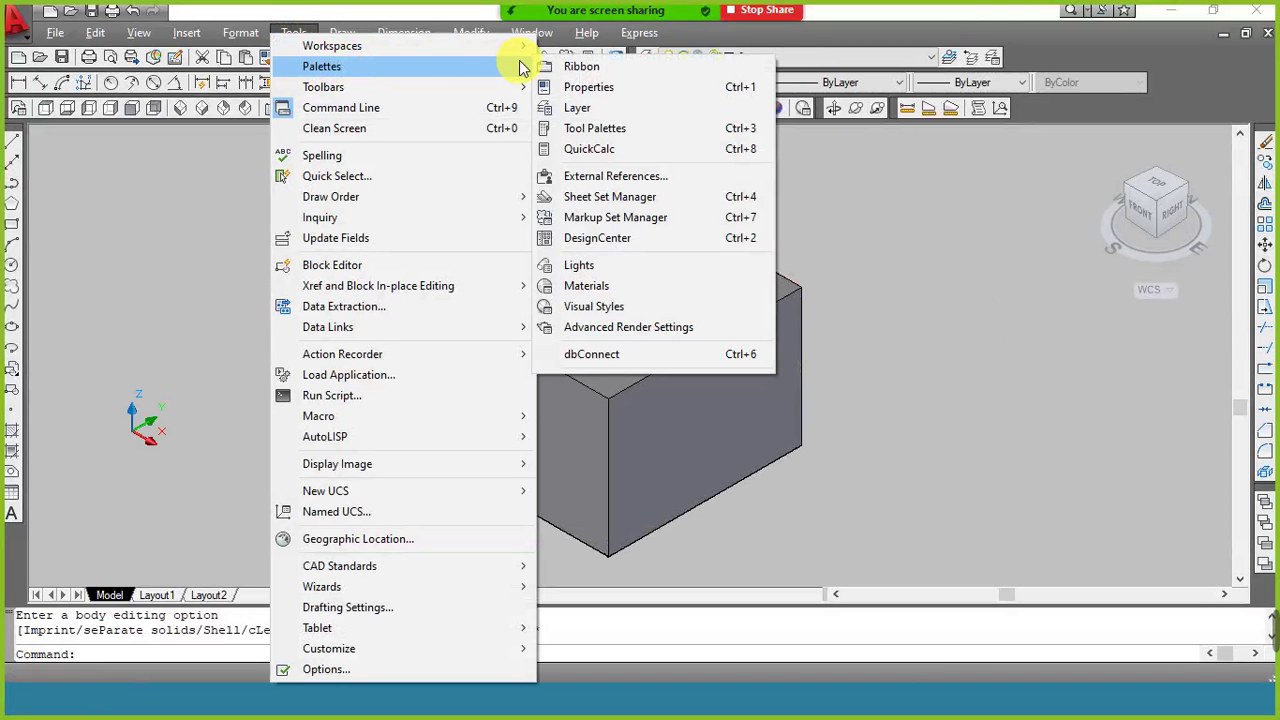
Open Tool Palettes, view Metals, then switch to the Flooring materials palette
left_click(667, 134)
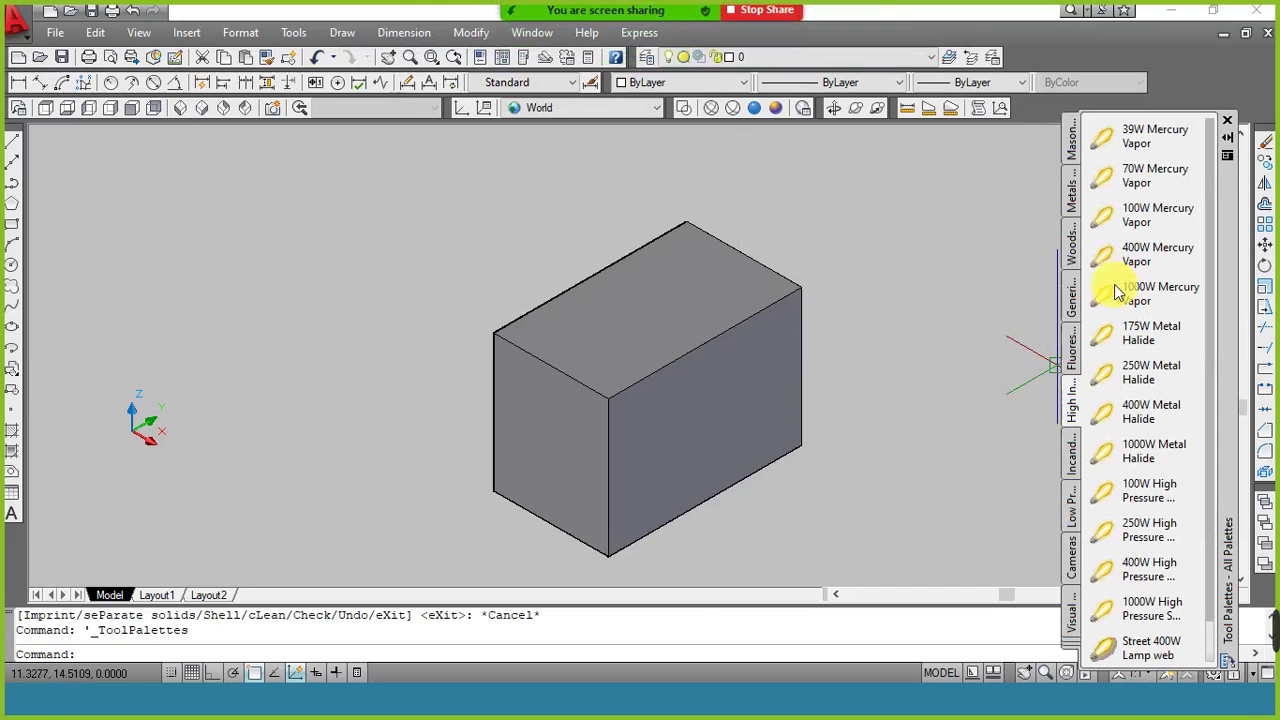
left_click(1073, 190)
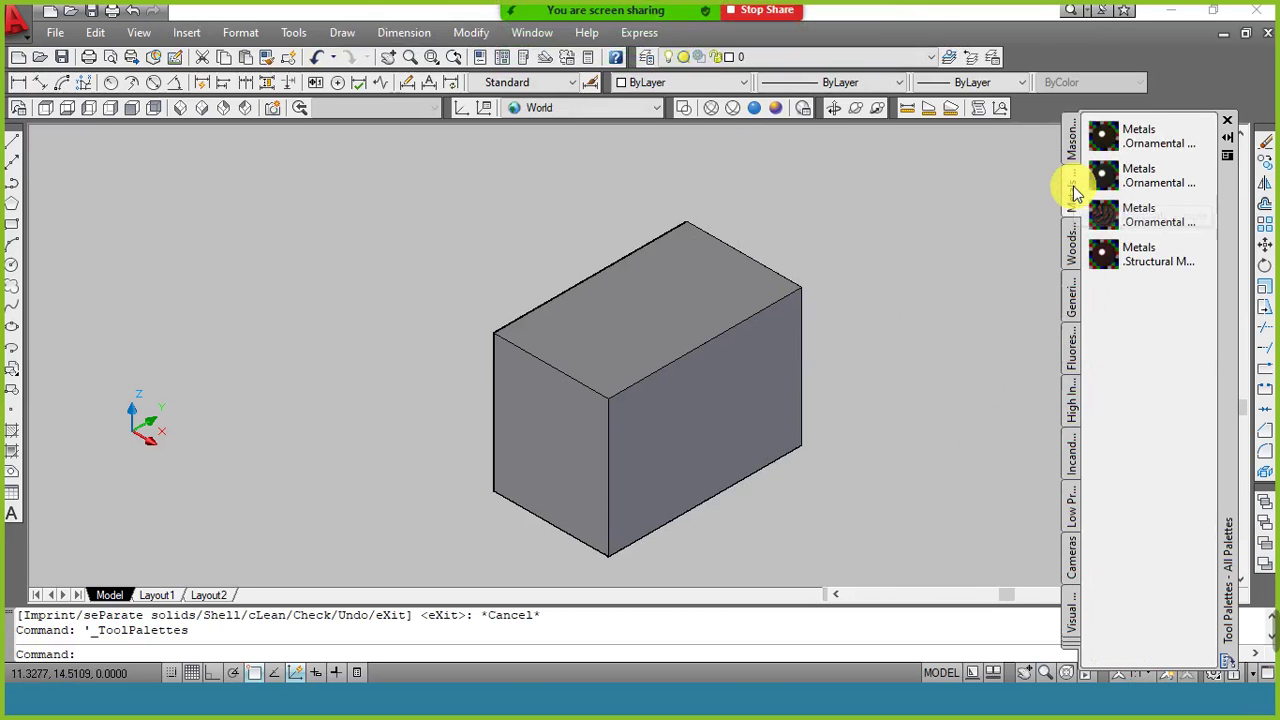
left_click(1071, 648)
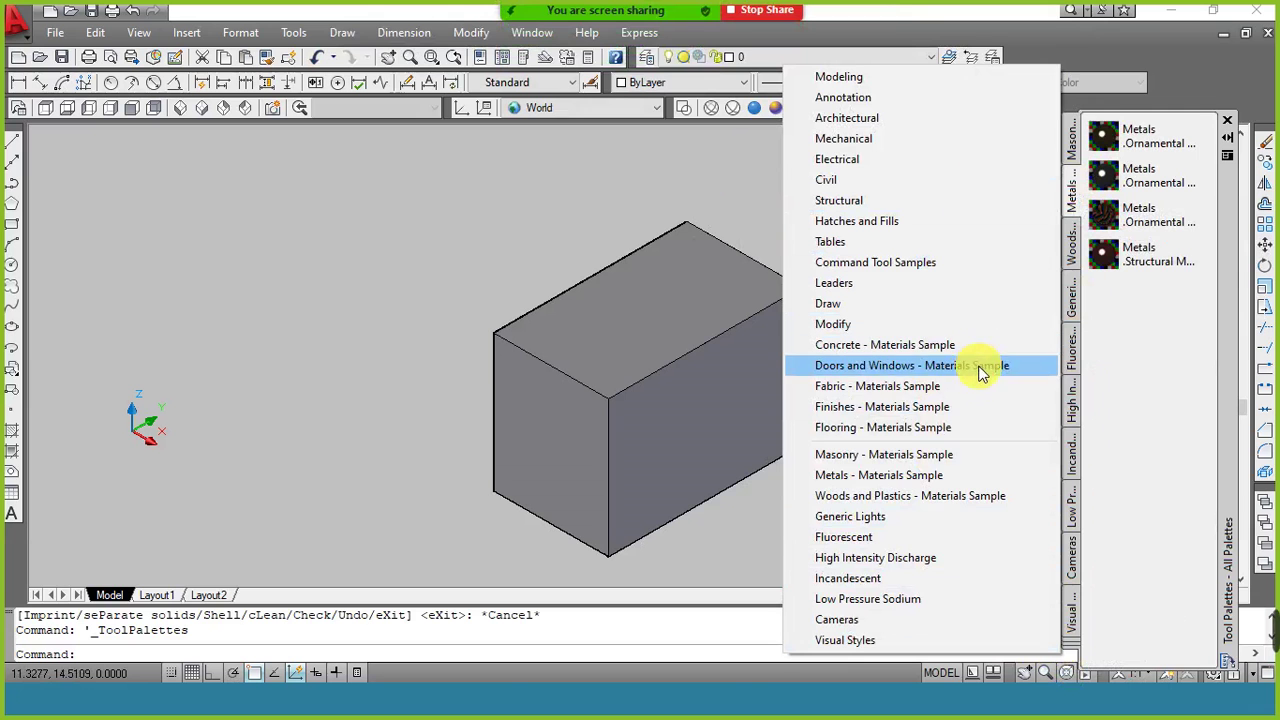
left_click(973, 428)
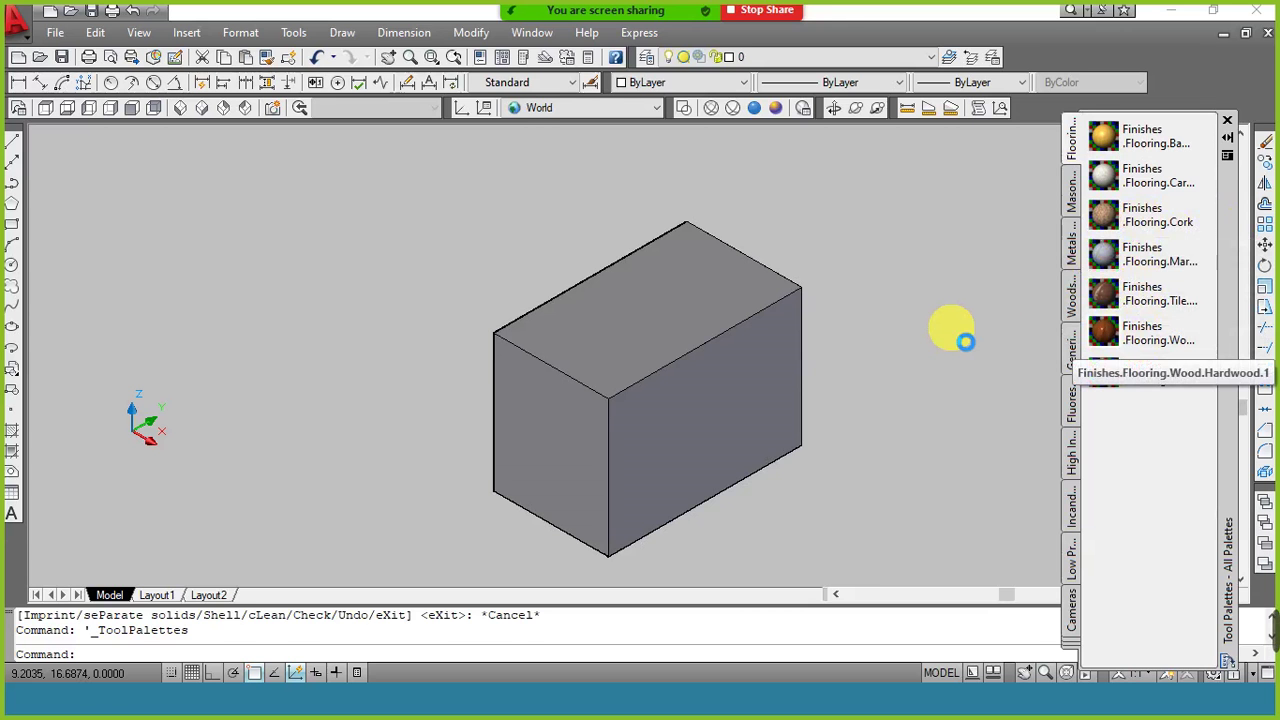
Apply Finishes.Flooring.Wood.Hardwood.1 to the box and switch to the Realistic visual style
left_click(1103, 332)
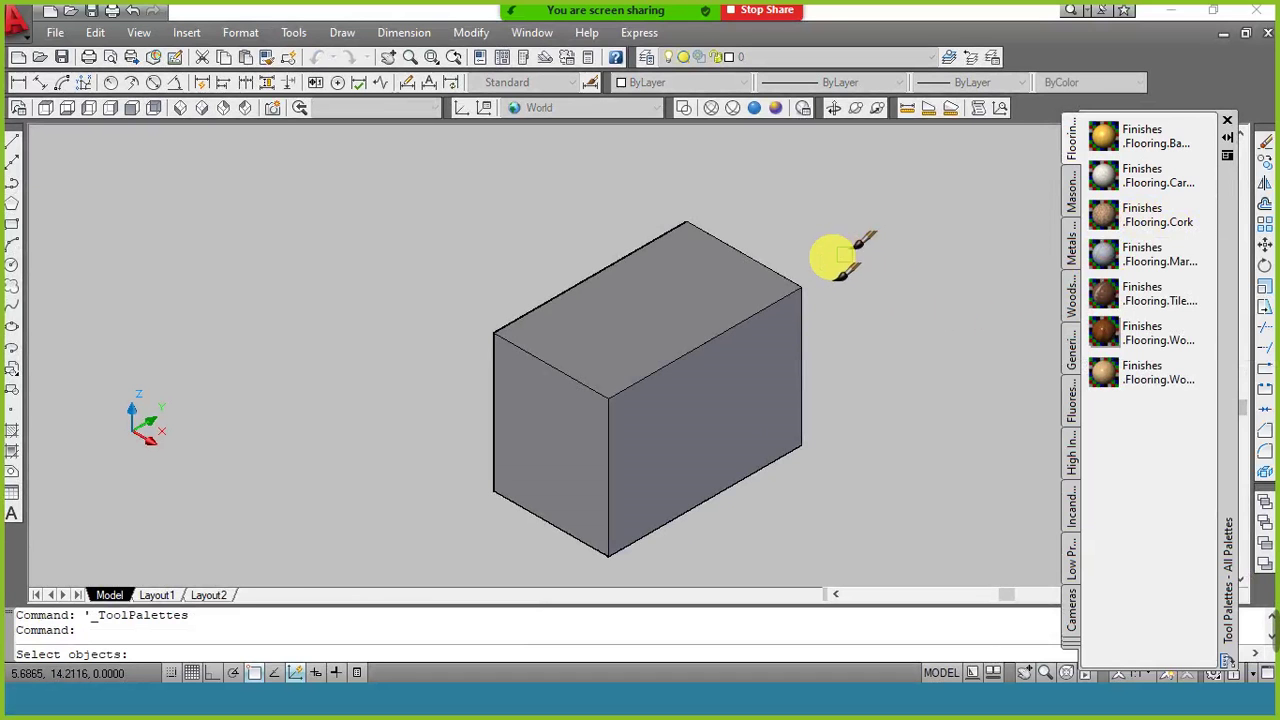
left_click(796, 313)
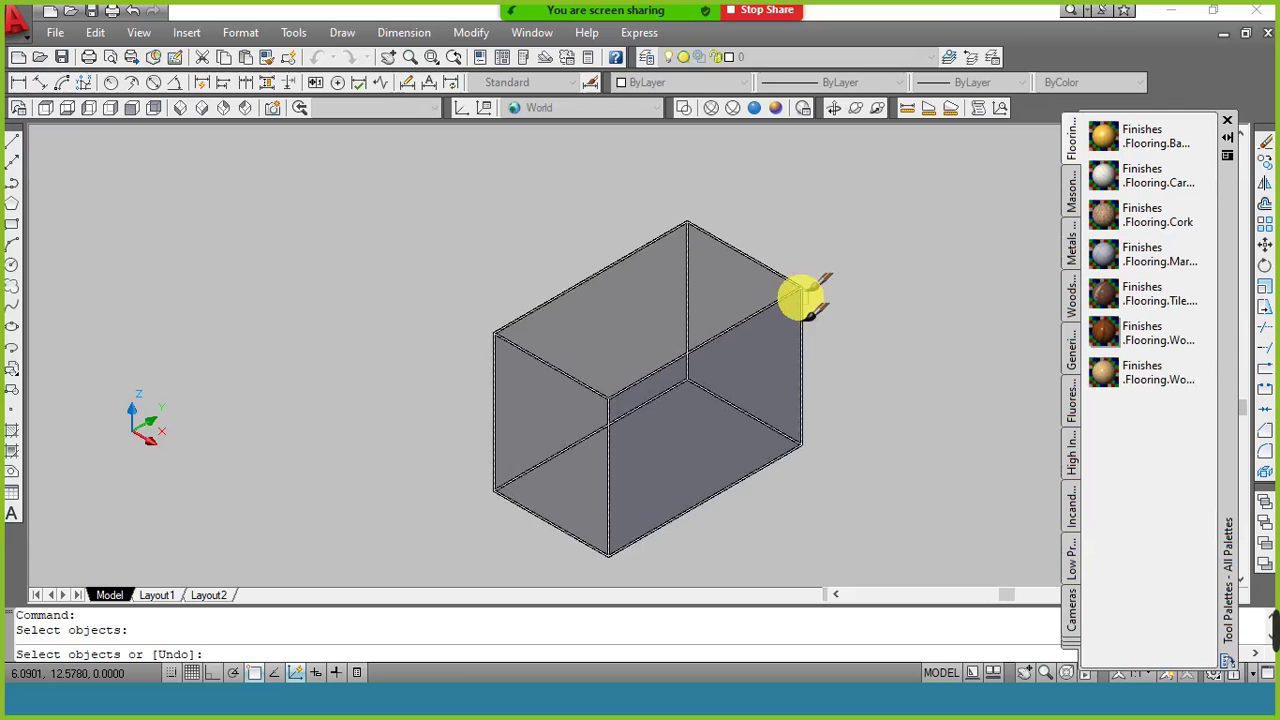
left_click(806, 313)
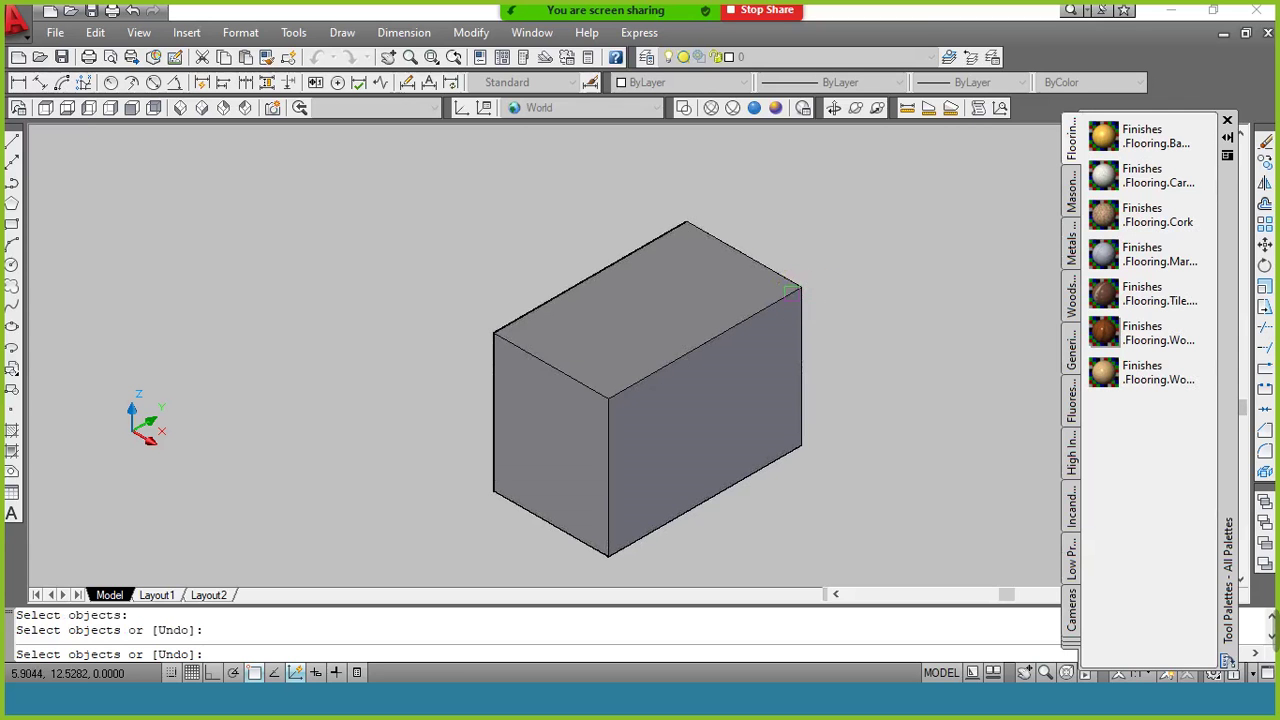
left_click(730, 334)
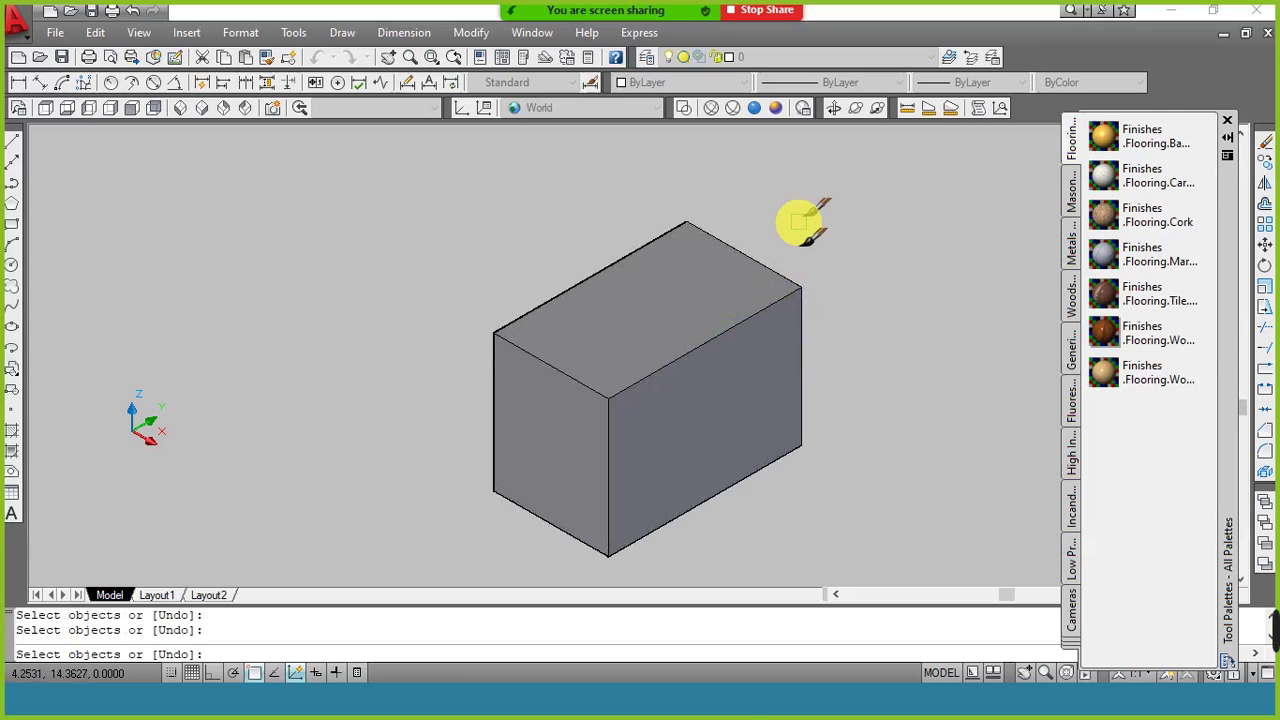
key("Return")
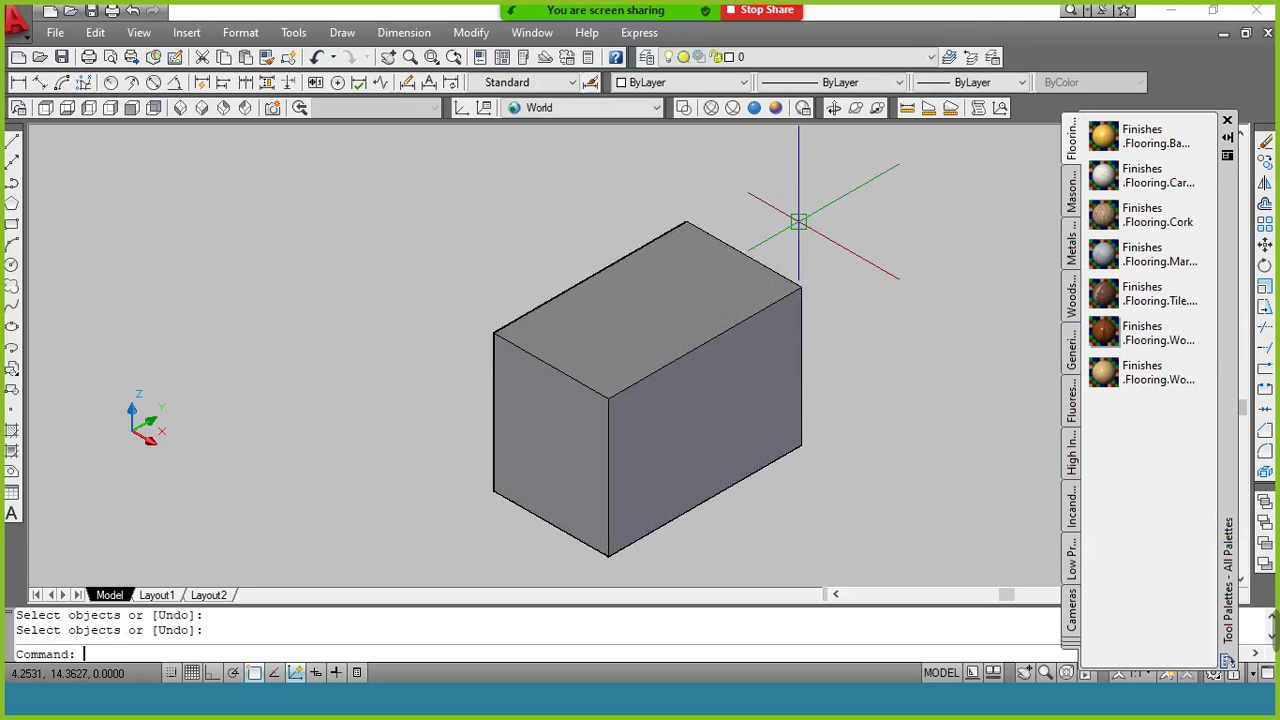
left_click(752, 110)
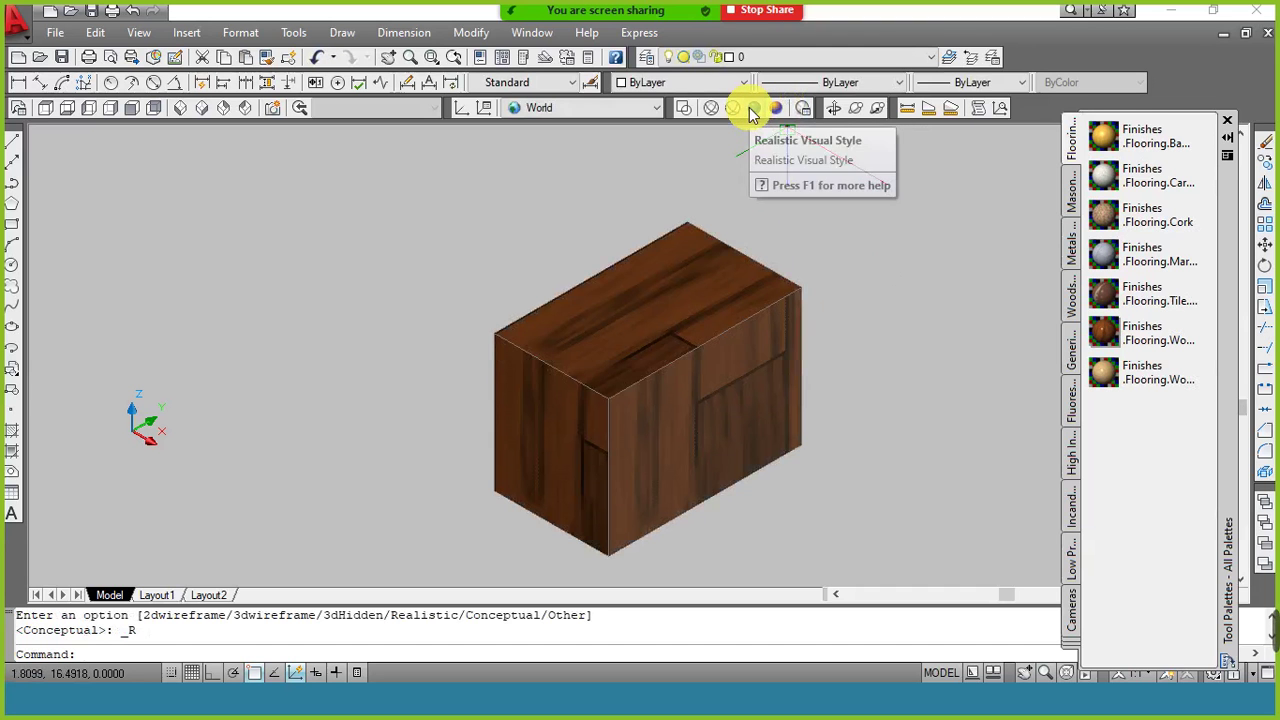
left_click(752, 110)
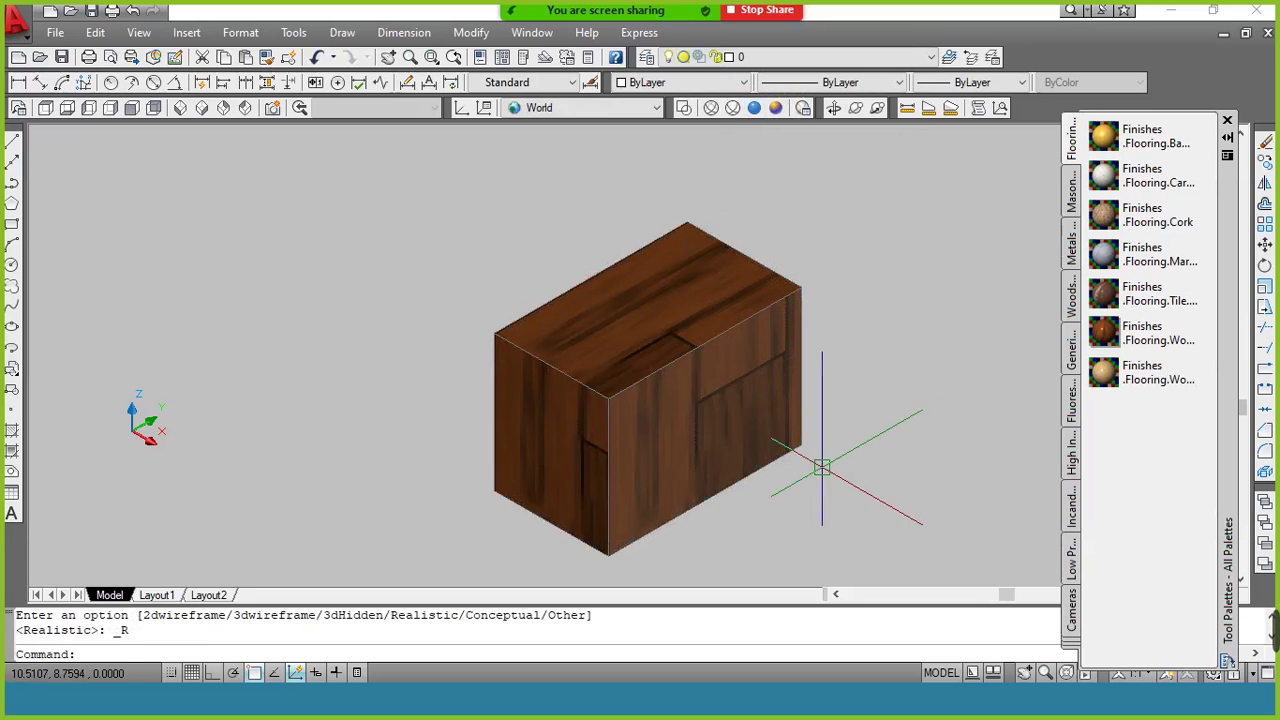
Apply the lighter beech plank flooring material to the box
left_click(1105, 372)
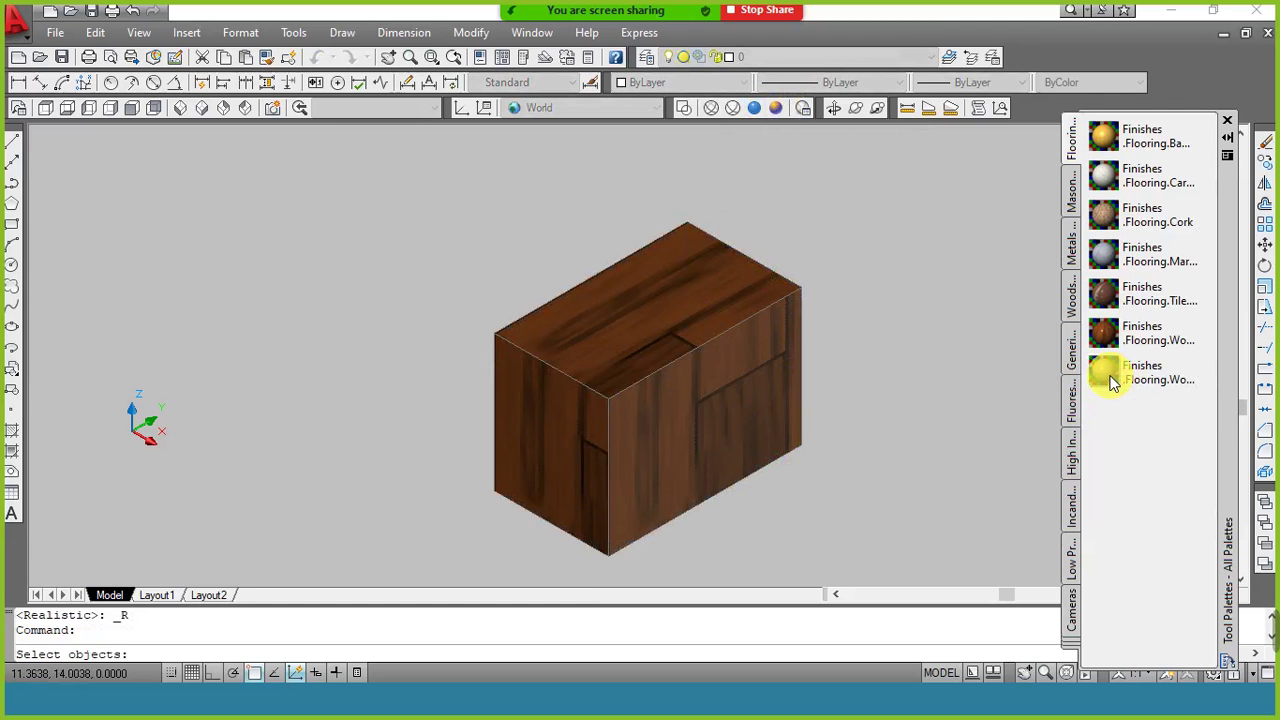
left_click(795, 320)
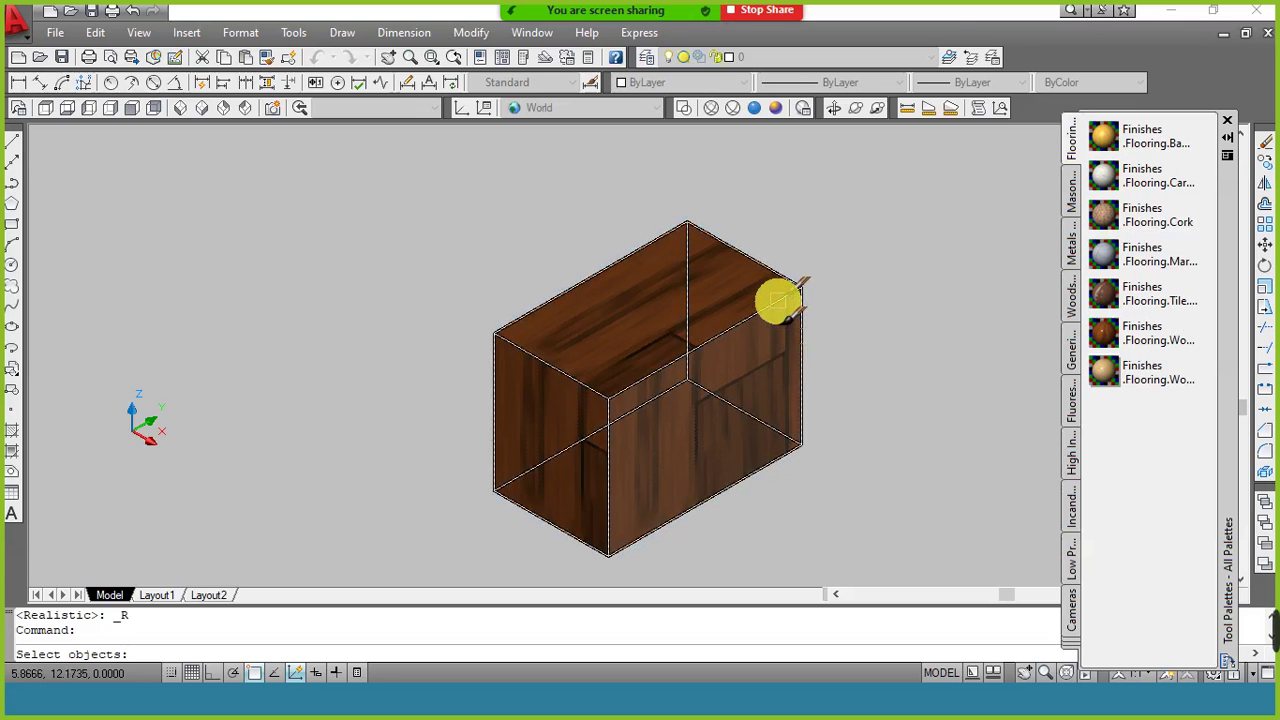
left_click(785, 310)
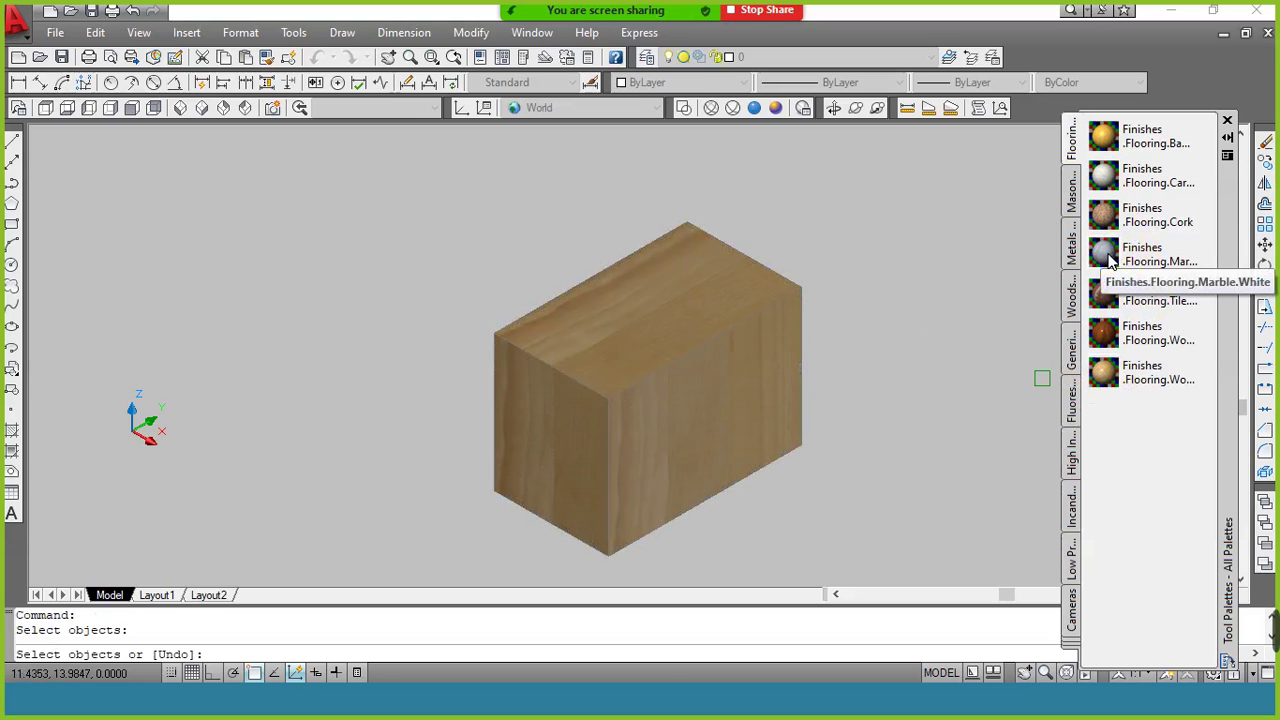
key("Escape")
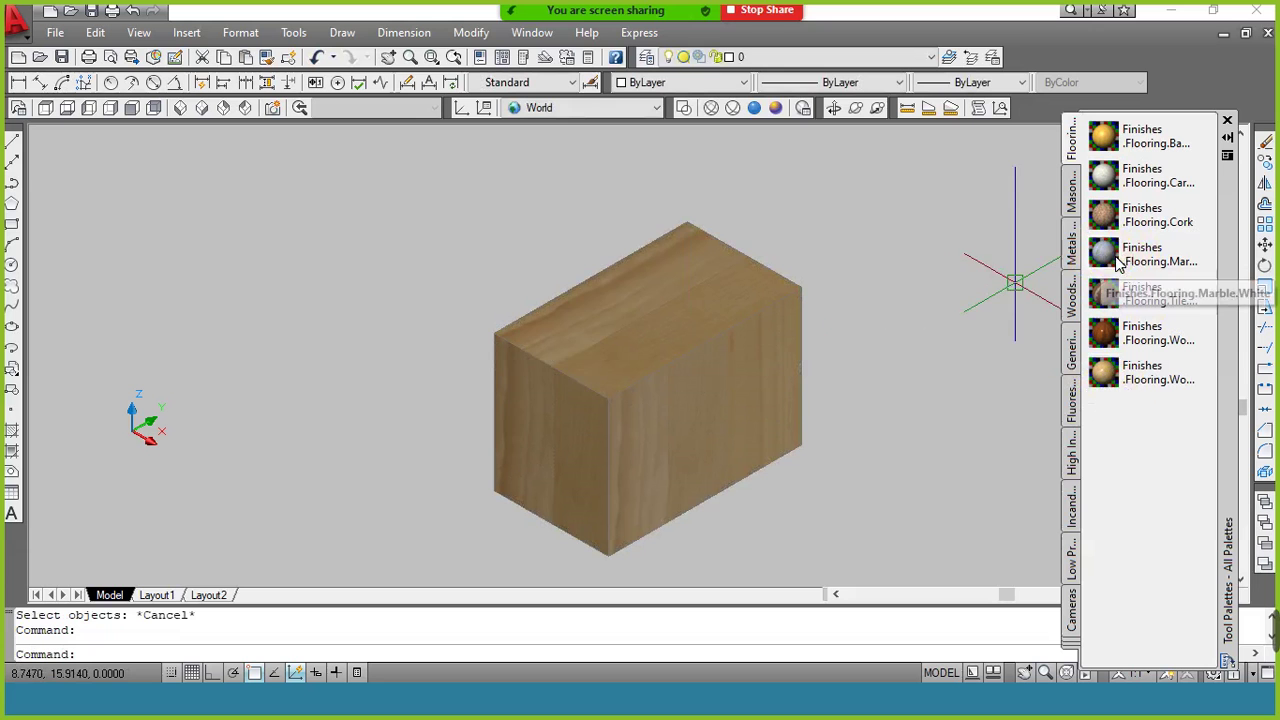
Apply the white marble flooring material to the box, resolving the duplicate-material prompt
left_click(1109, 253)
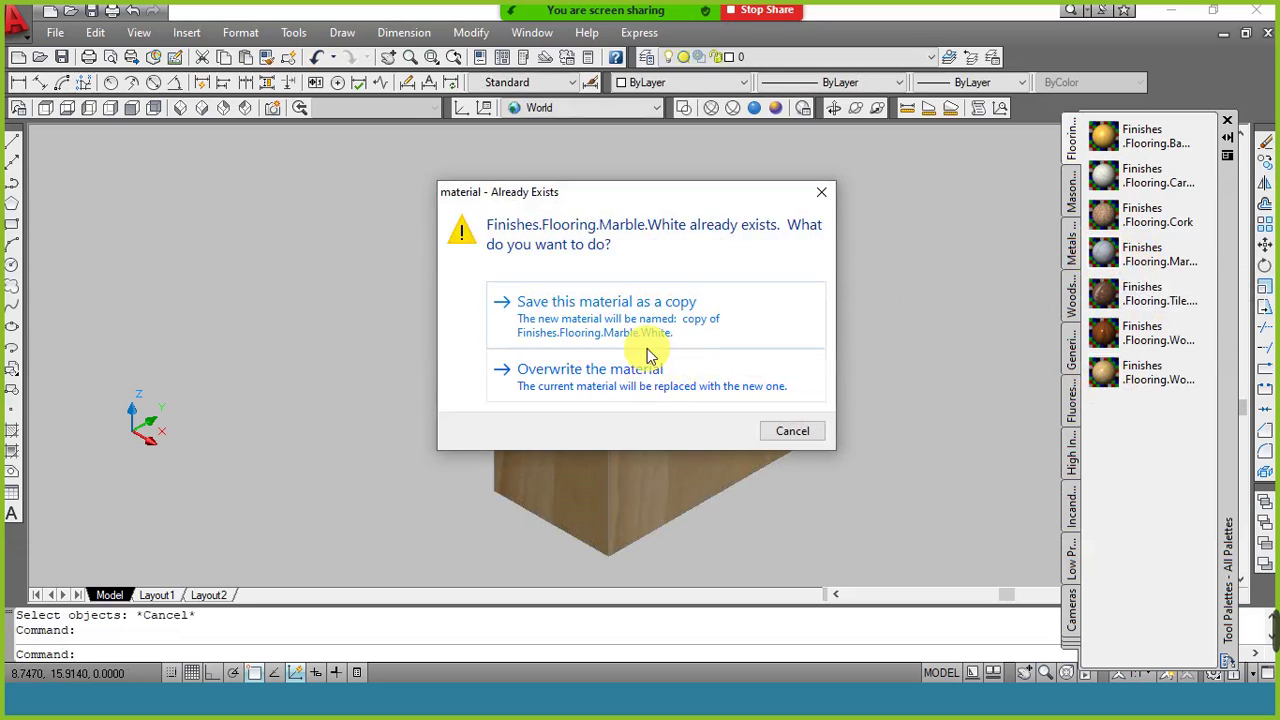
left_click(657, 377)
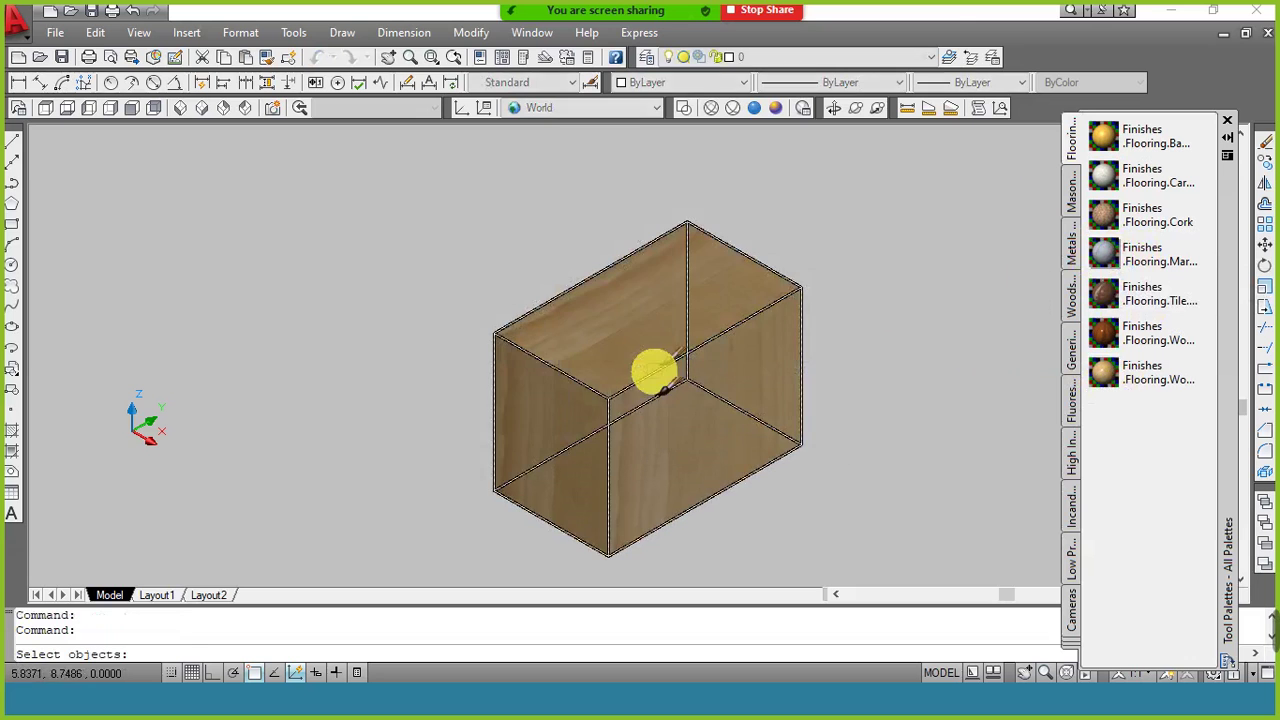
left_click(763, 313)
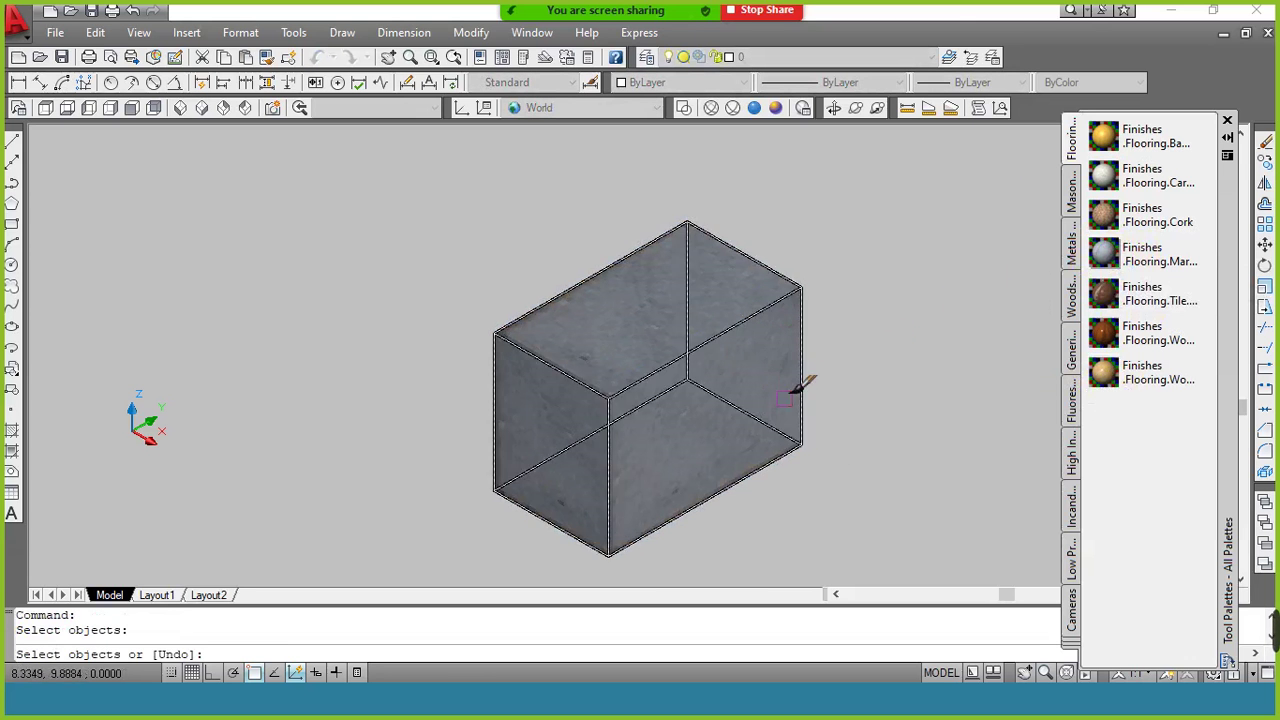
Drag a grey stone flooring material onto the box and apply it
left_click_drag(1100, 254, 745, 372)
scroll(745, 372, "up", 2)
scroll(745, 372, "up", 2)
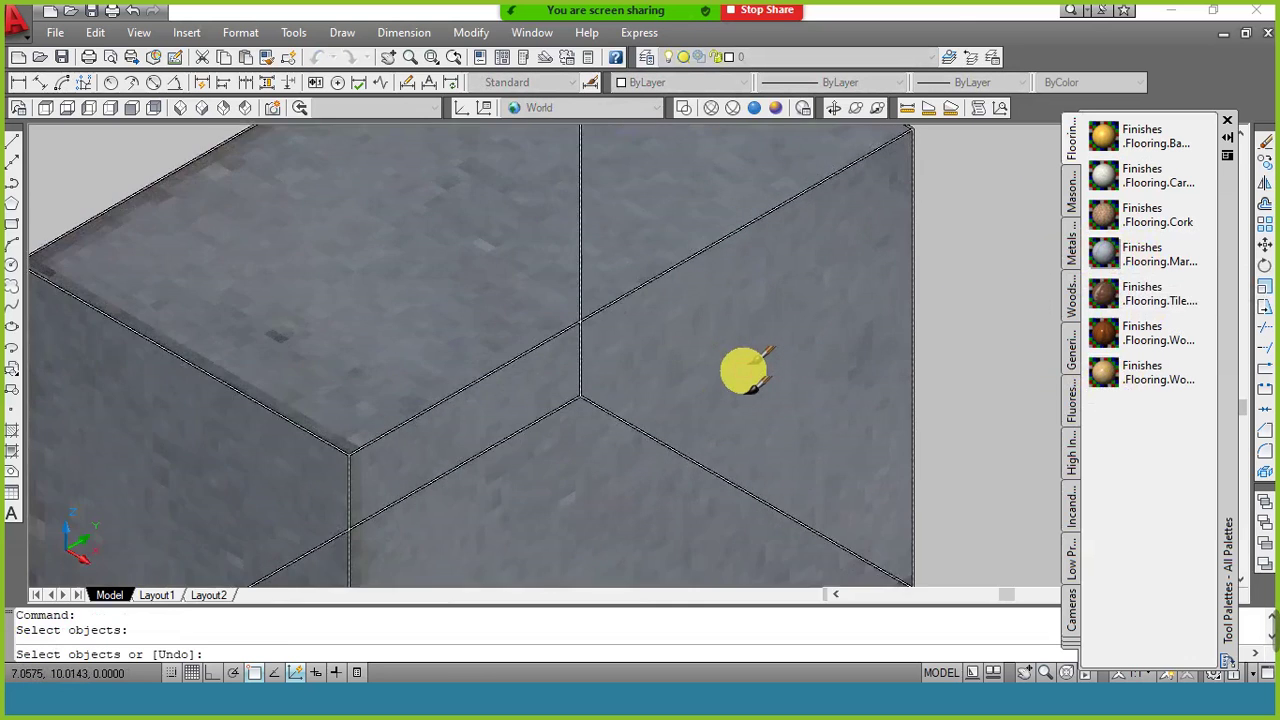
scroll(745, 372, "down", 3)
scroll(745, 372, "up", 1)
scroll(745, 372, "down", 1)
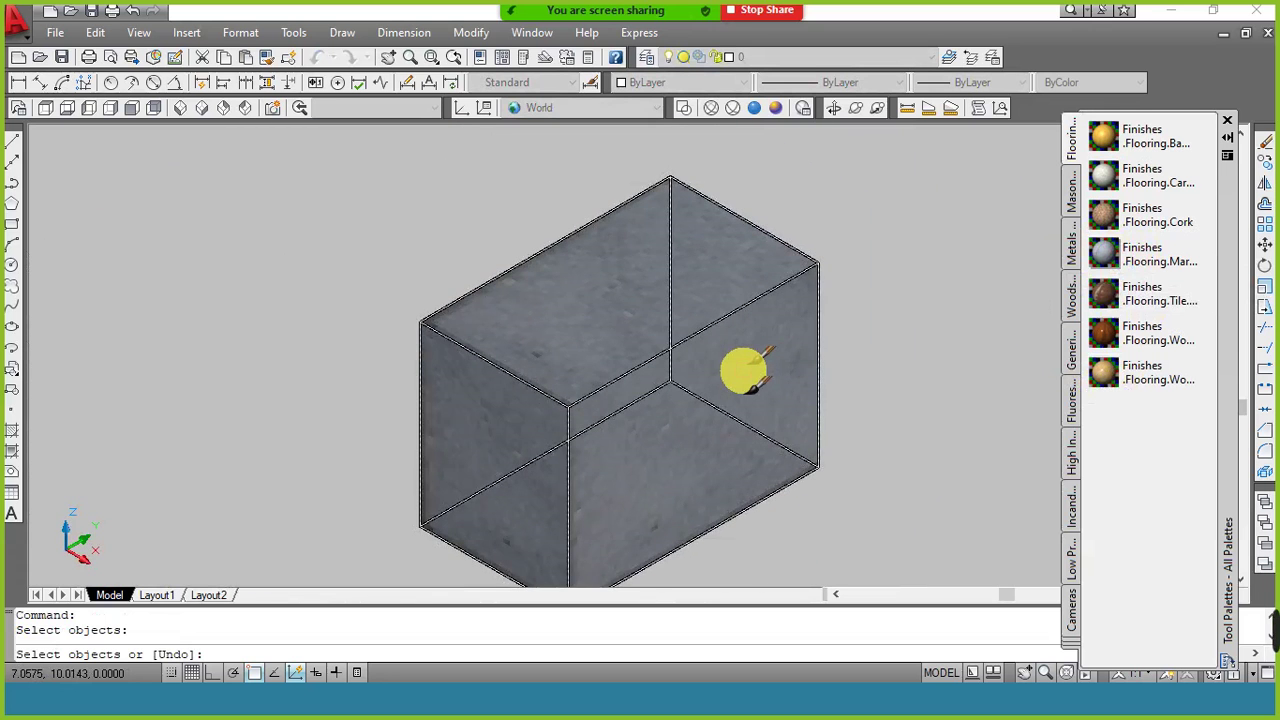
scroll(745, 372, "down", 4)
scroll(745, 390, "down", 2)
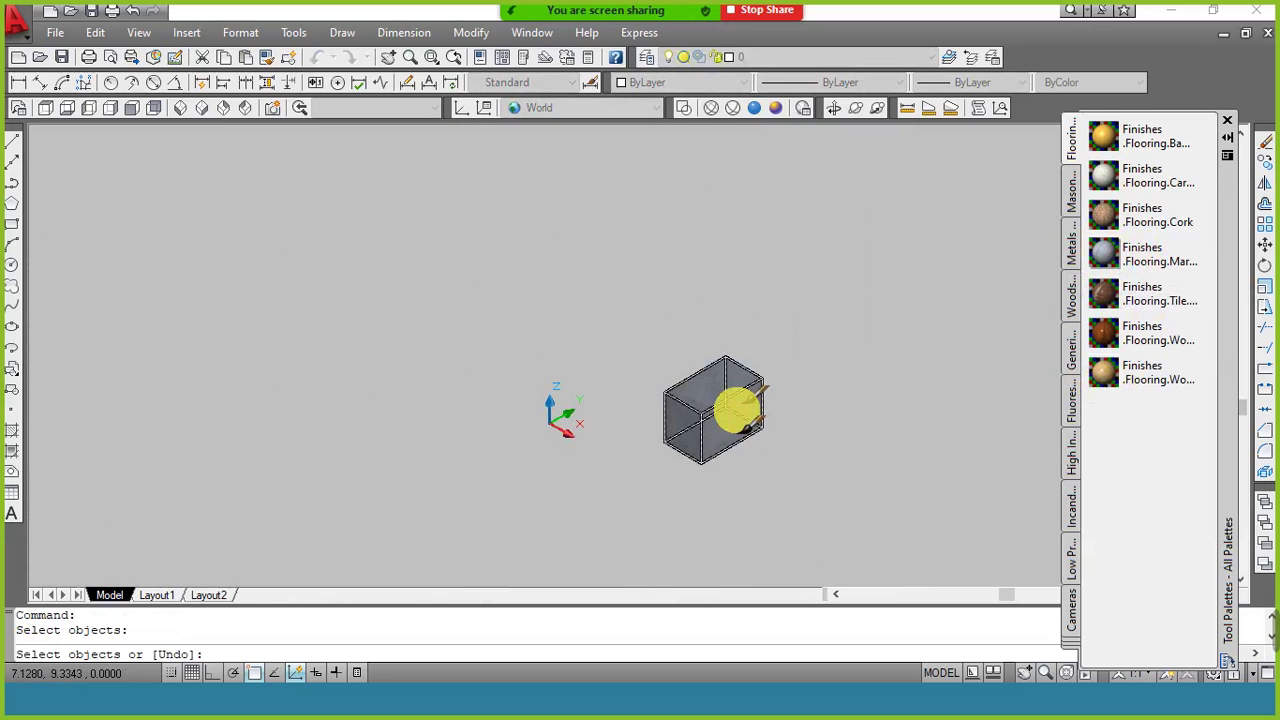
scroll(740, 410, "up", 4)
left_click(737, 409)
scroll(757, 550, "up", 2)
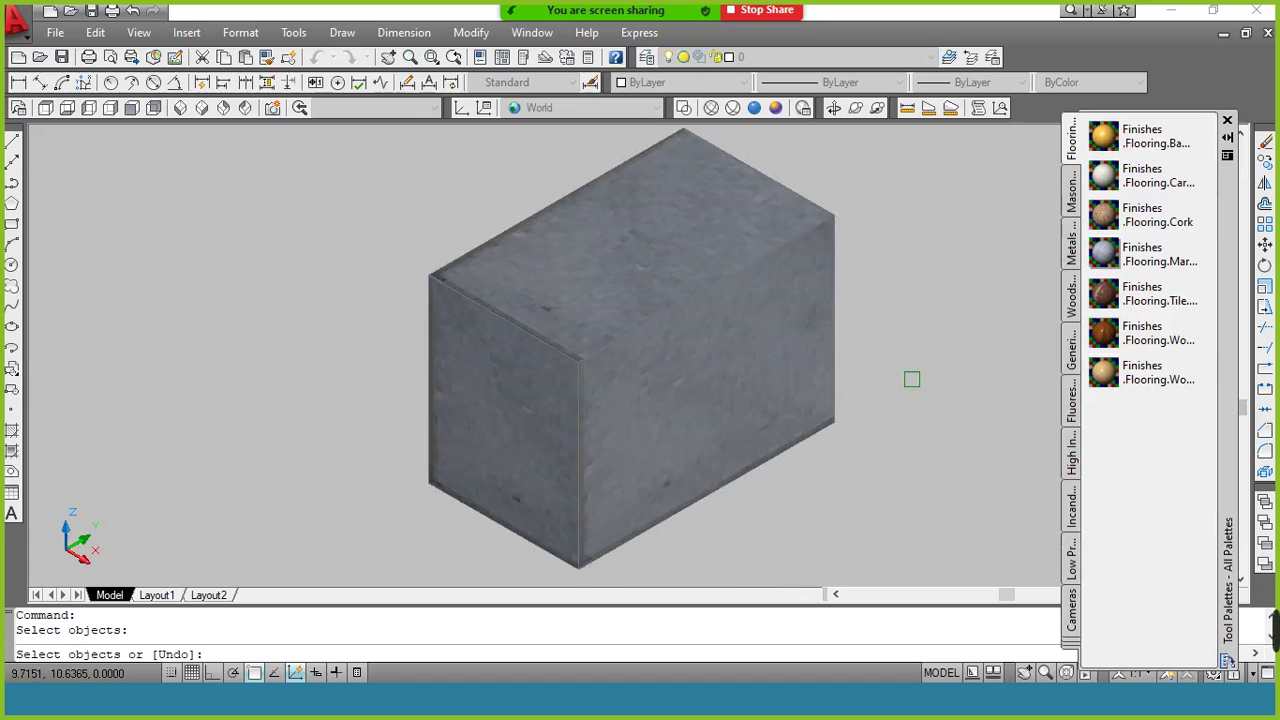
left_click(1103, 176)
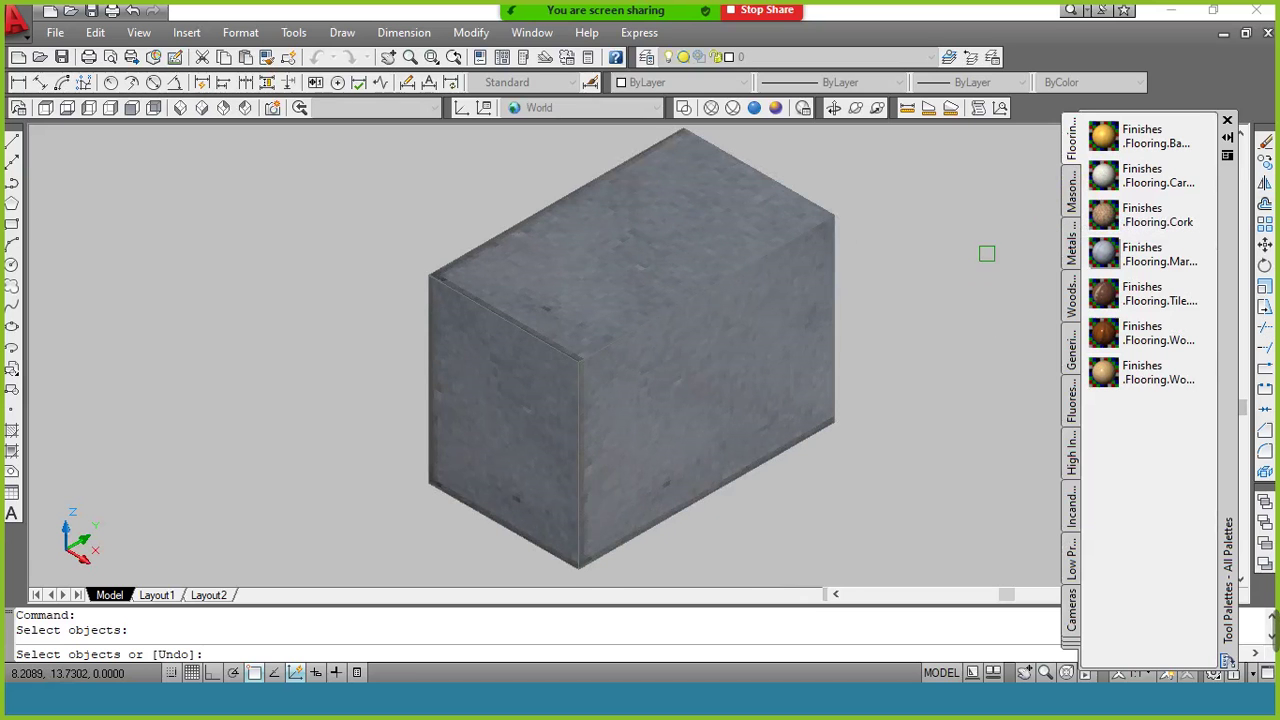
key("Escape")
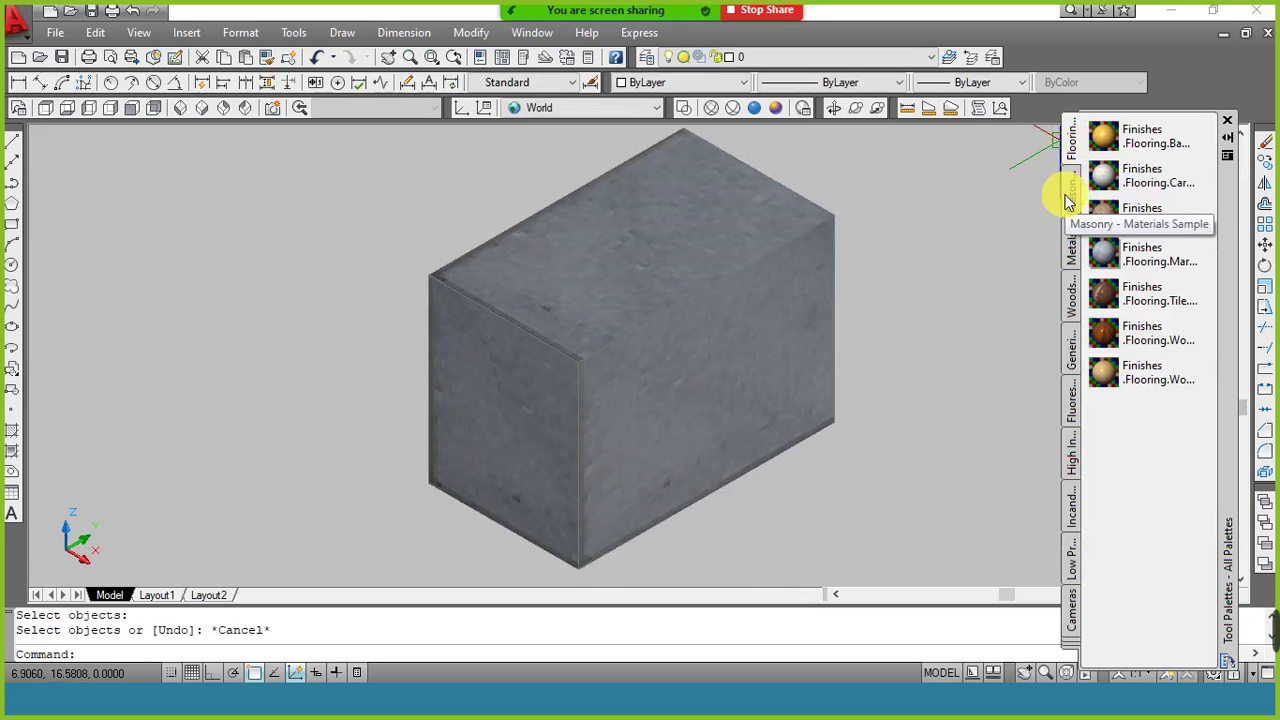
Apply a Masonry.Unit brick material from the Masonry palette to the box
left_click(1071, 190)
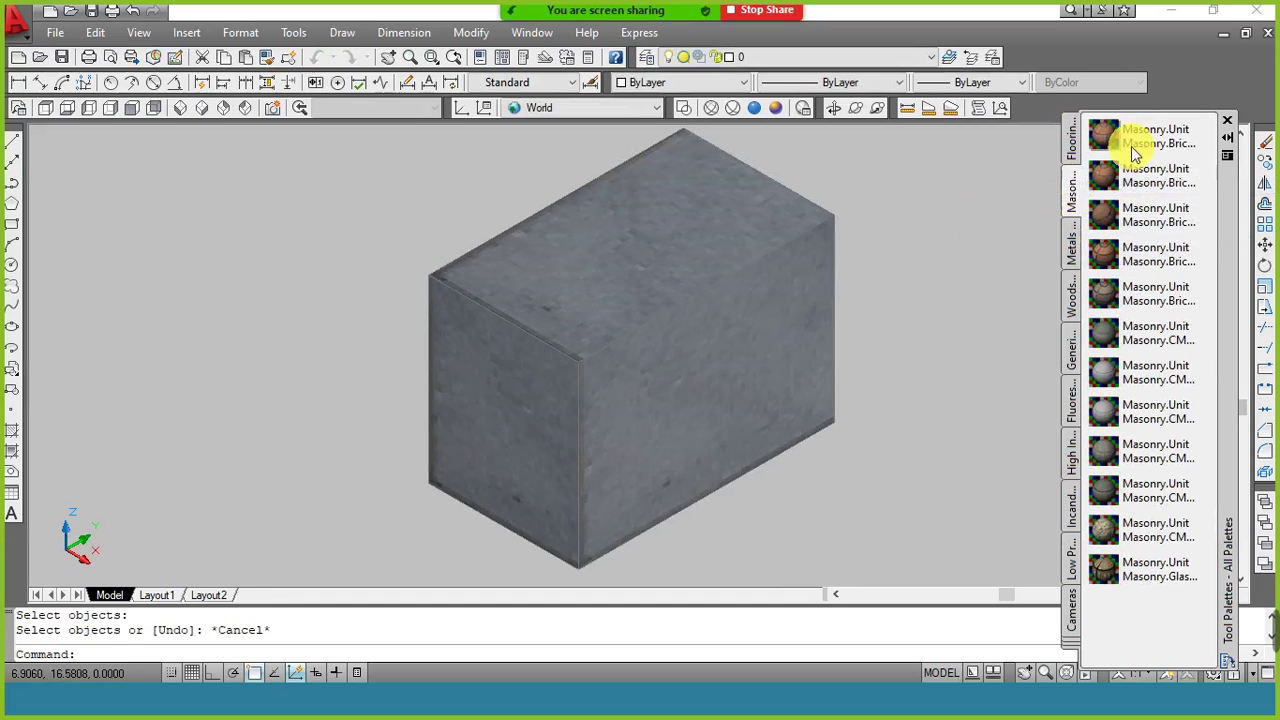
left_click(1147, 146)
left_click(835, 215)
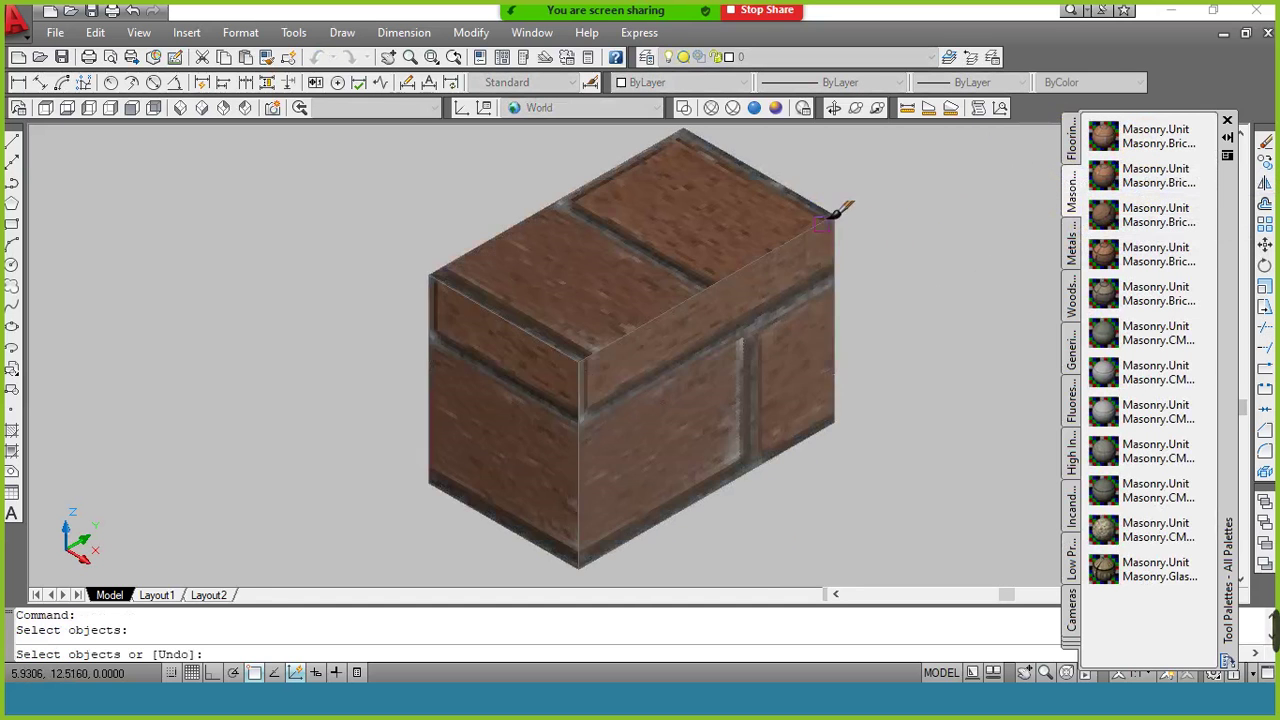
left_click(854, 266)
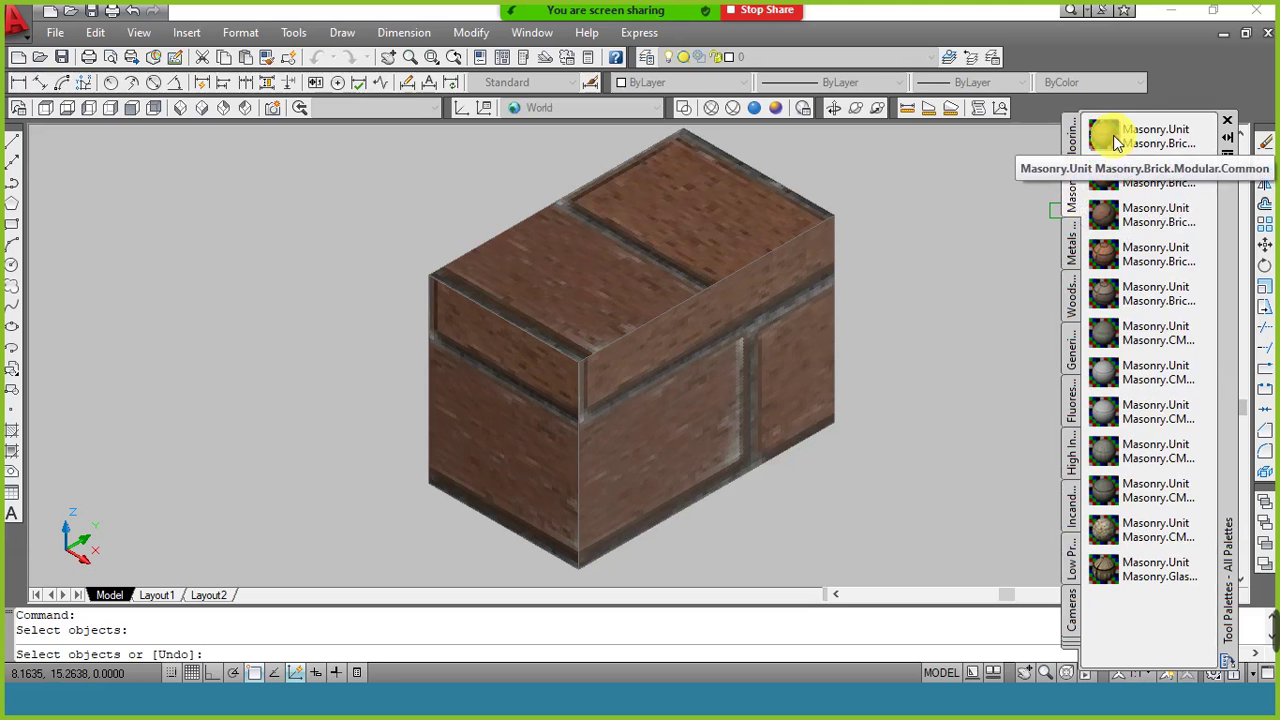
left_click(1075, 650)
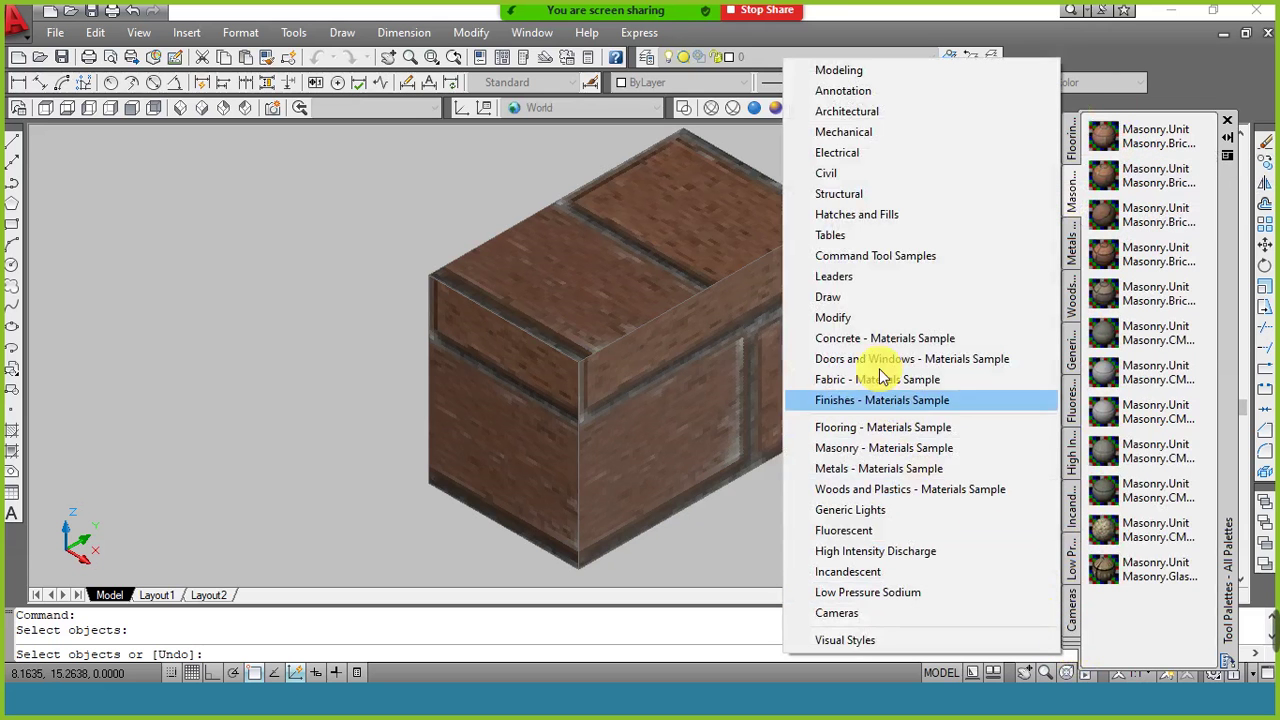
Browse the palette groups and switch to the Doors and Windows materials
left_click(850, 152)
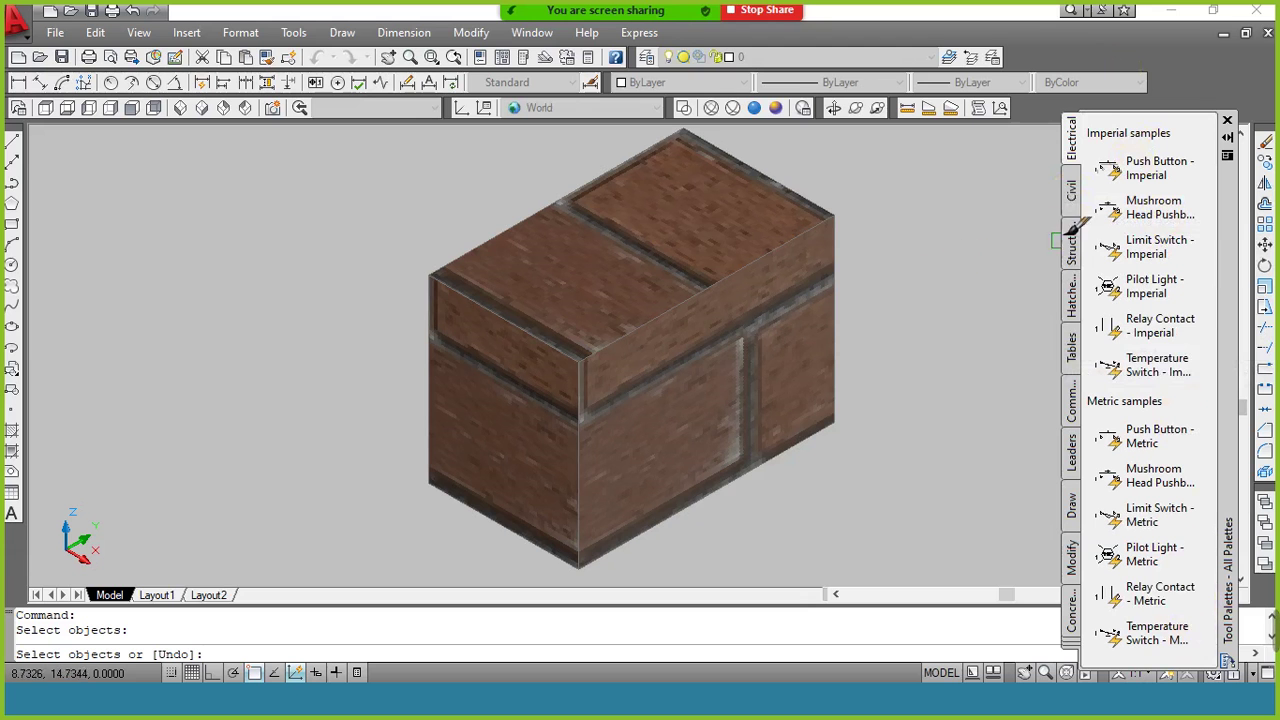
left_click(1072, 640)
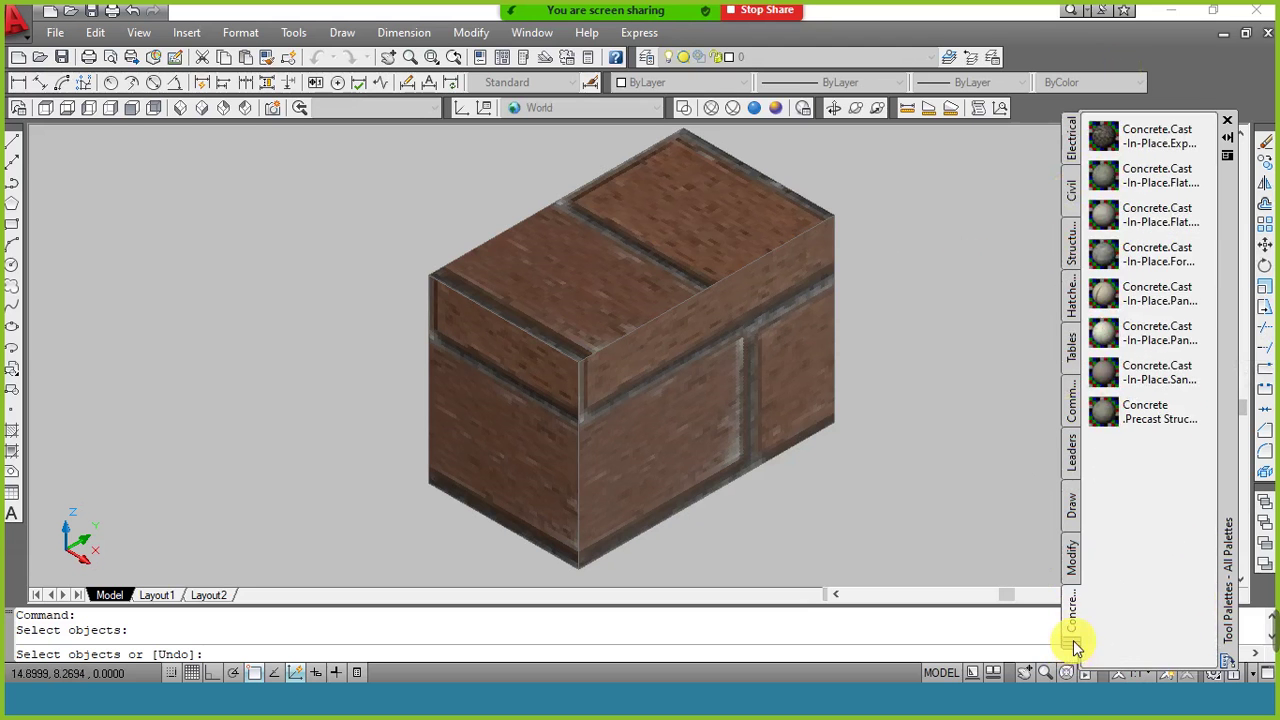
left_click(1072, 645)
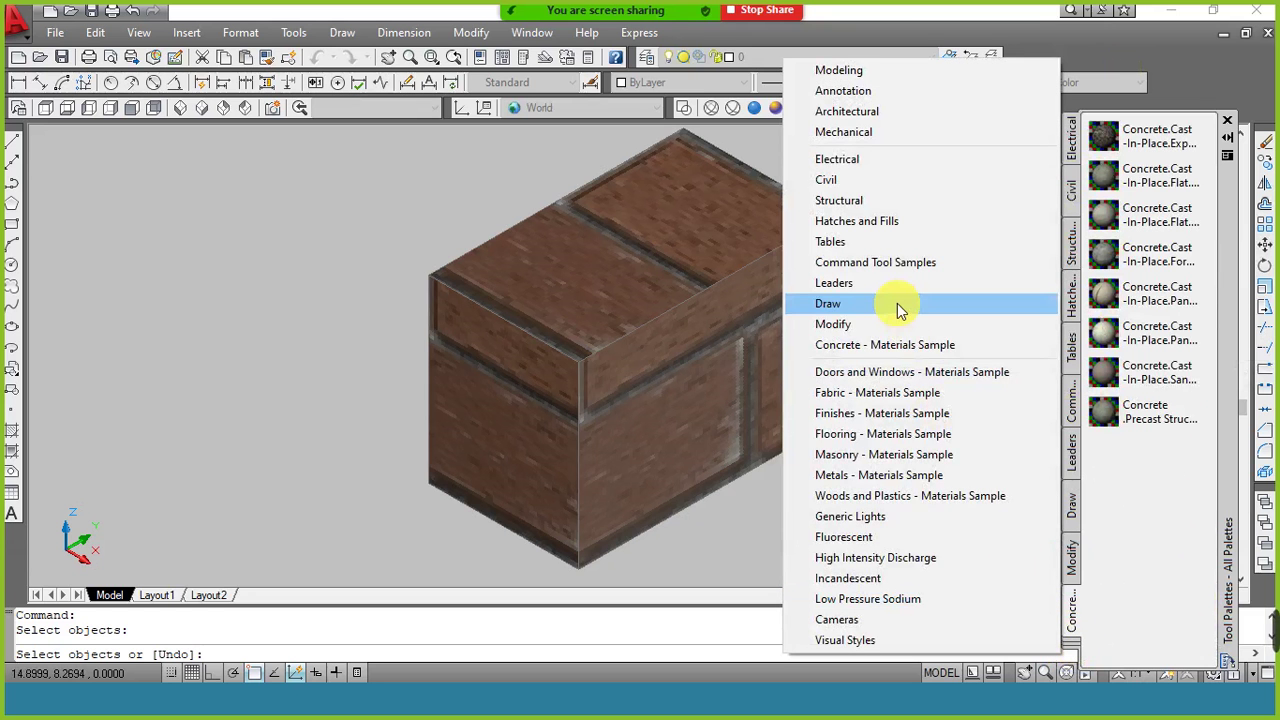
left_click(908, 371)
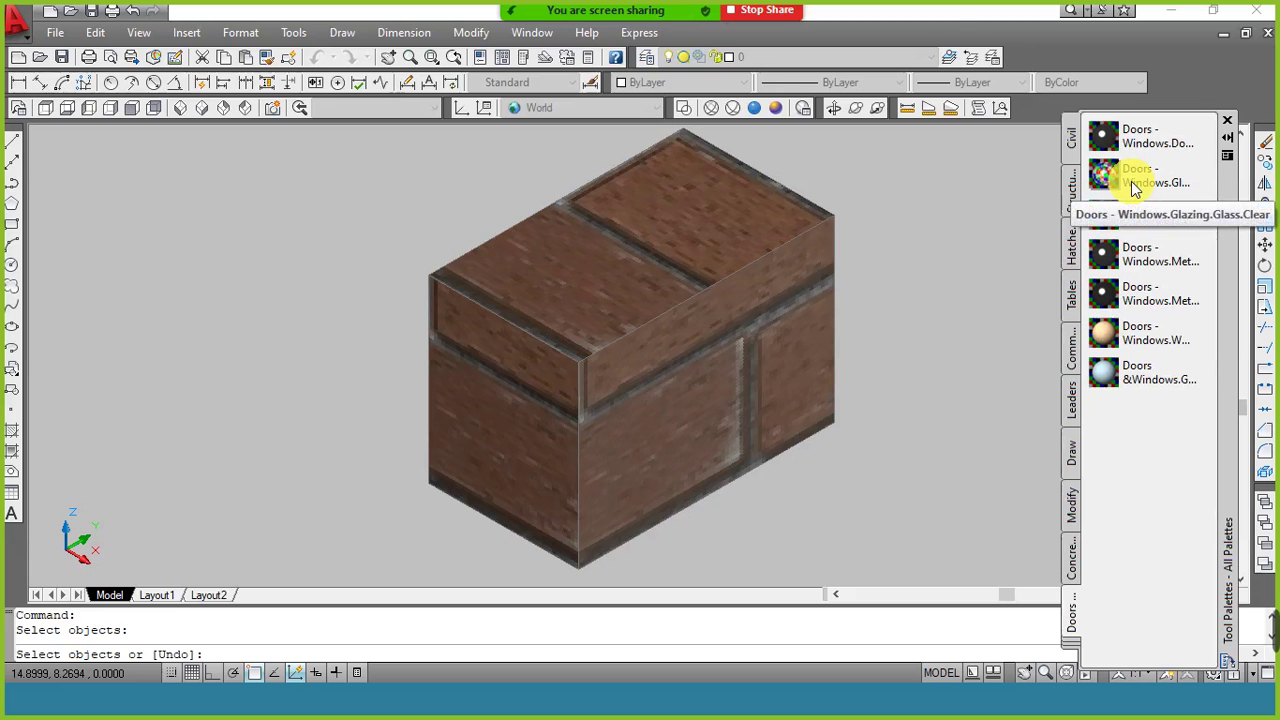
key("Escape")
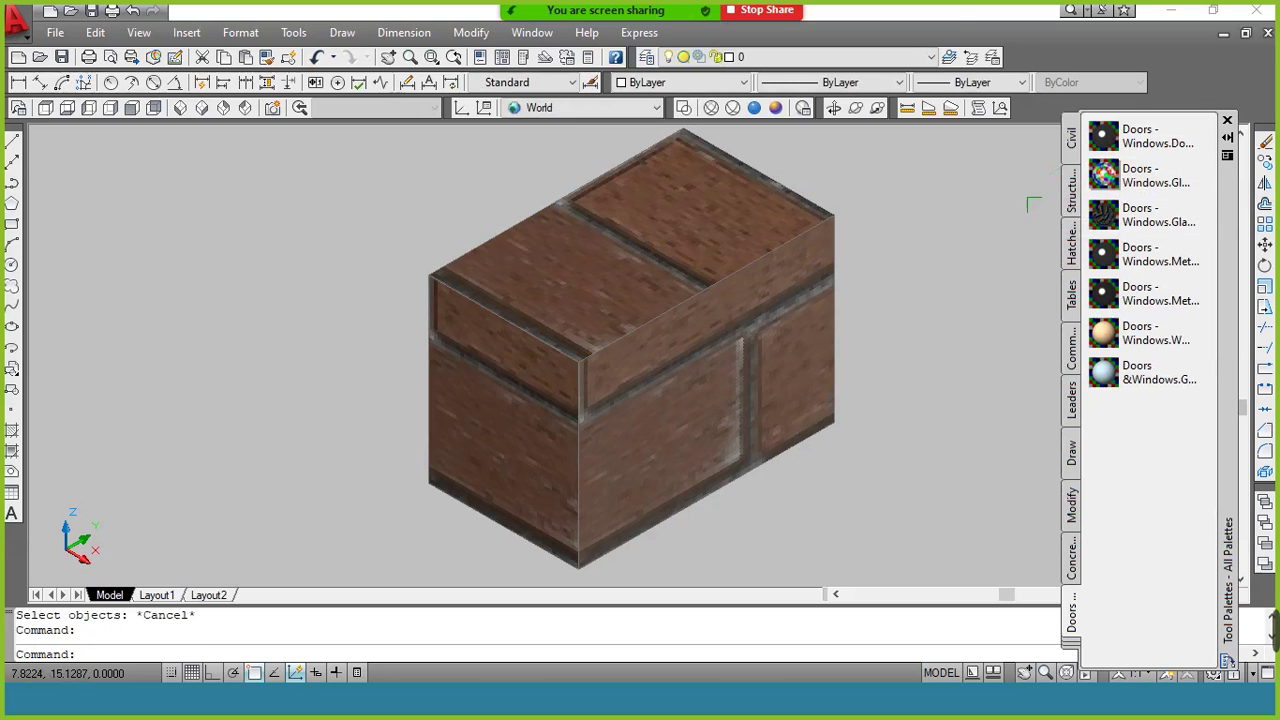
Apply Doors - Windows.Glazing.Glass.Clear to the box, overwriting the existing glass material
left_click(1100, 181)
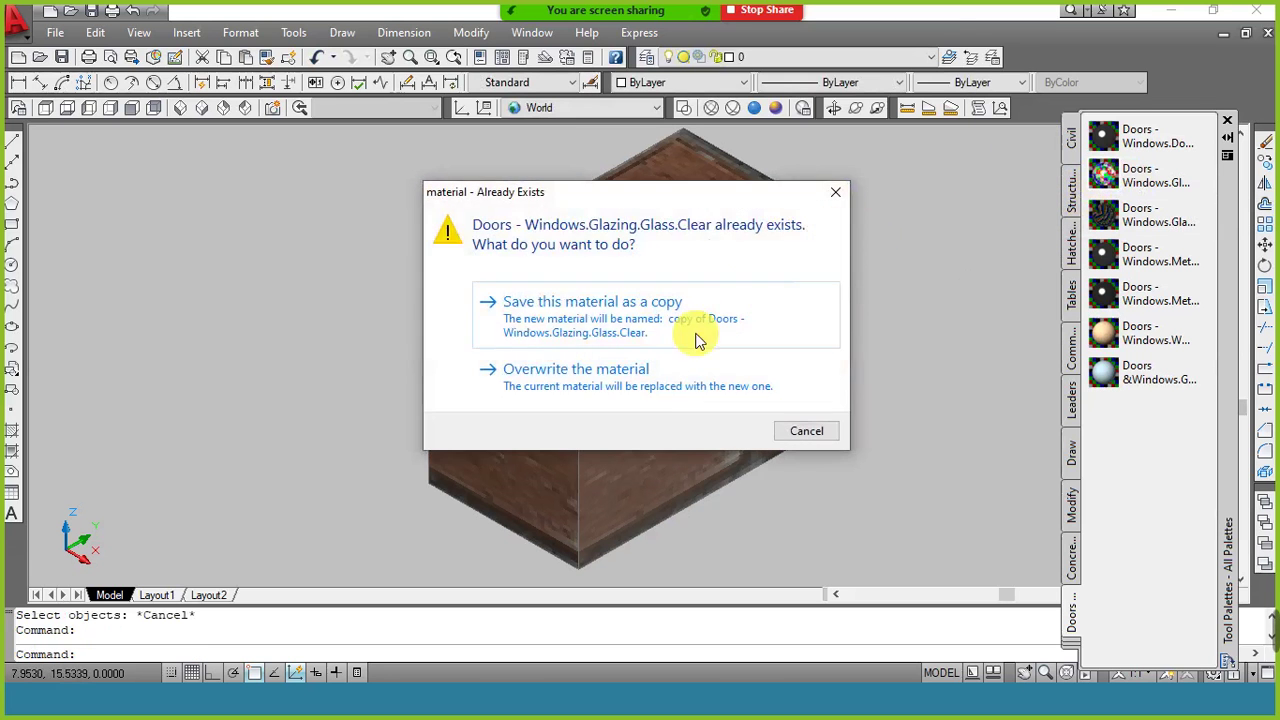
left_click(634, 374)
left_click(730, 282)
left_click(737, 280)
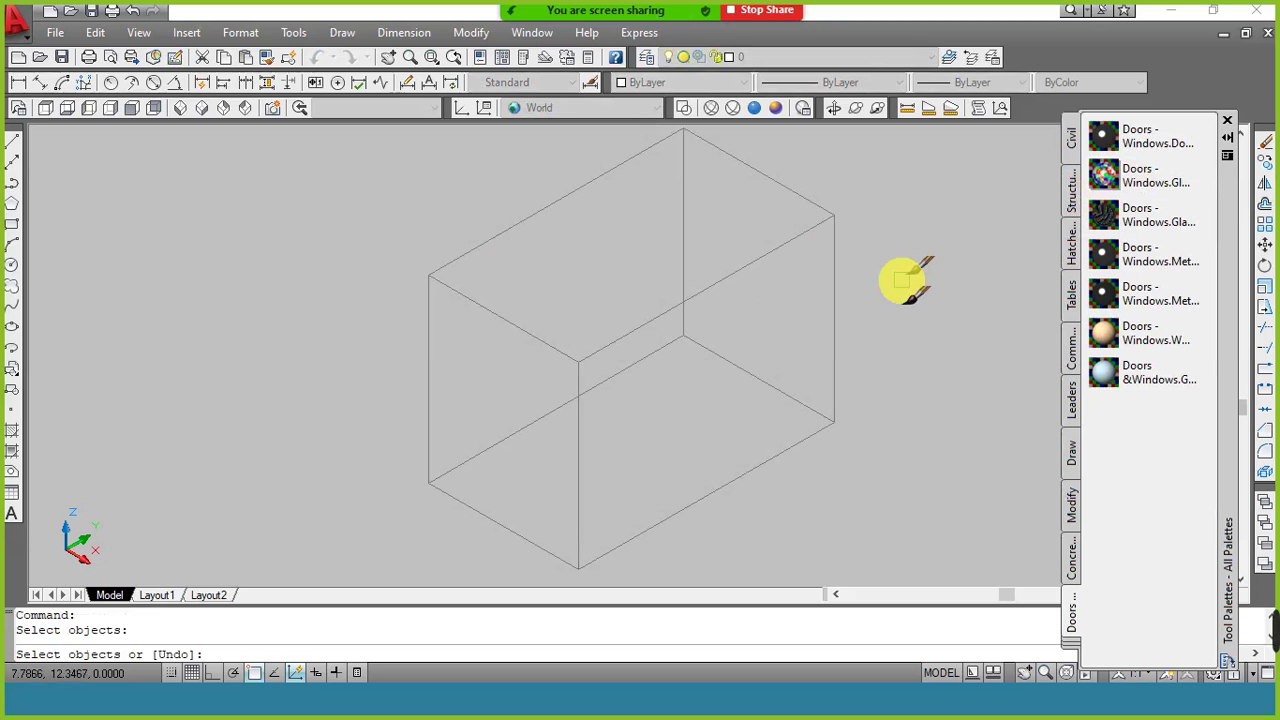
Apply the Doors - Windows.Wood Doors.Ash material to the box
key("Escape")
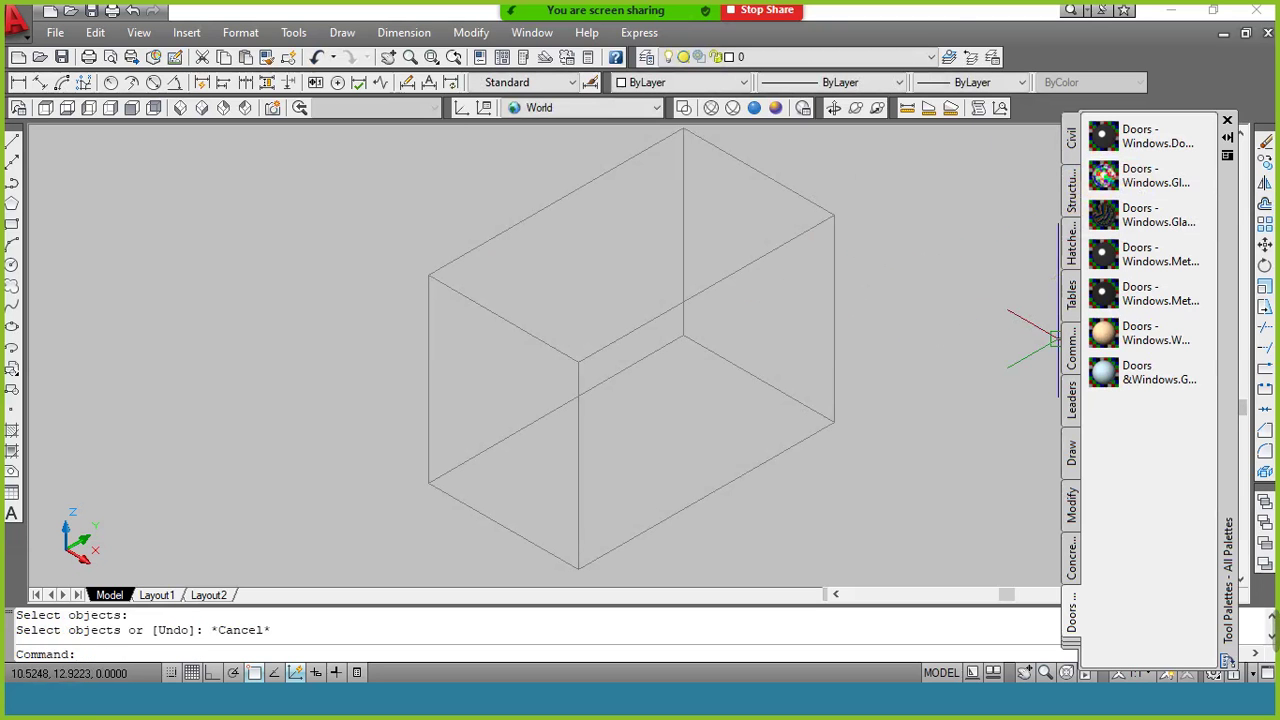
left_click(1130, 340)
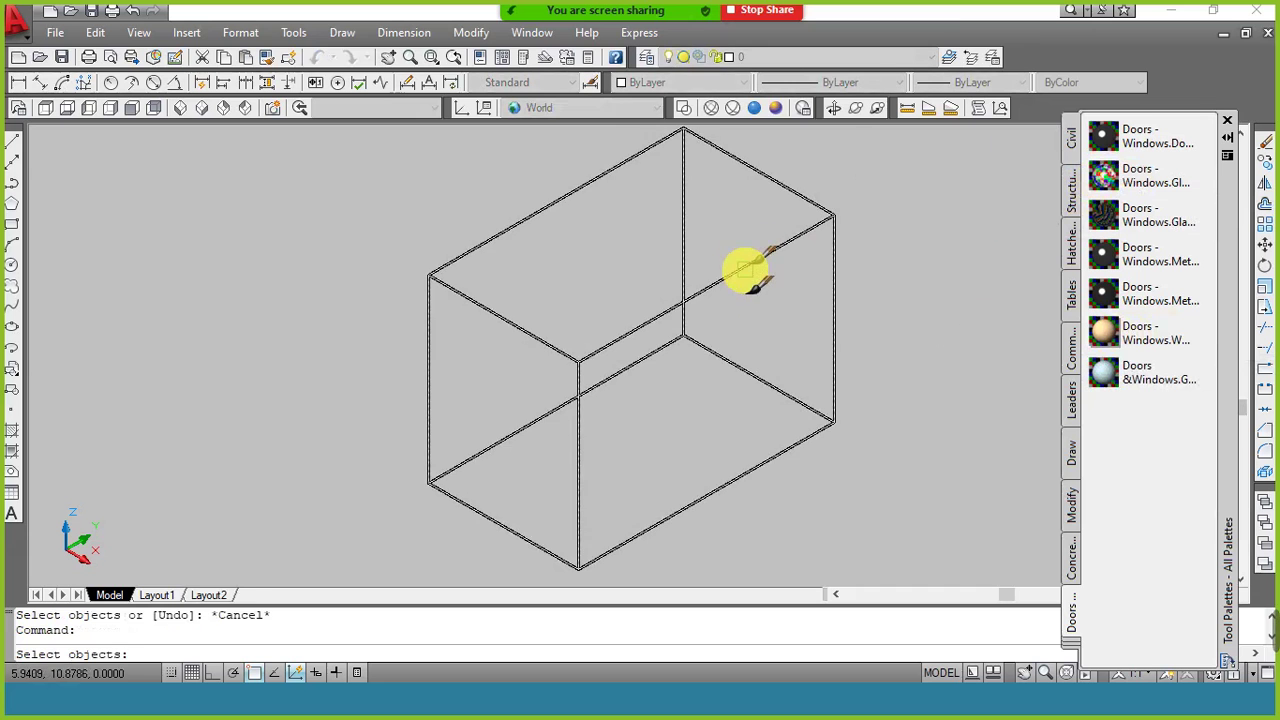
left_click(746, 262)
key("Escape")
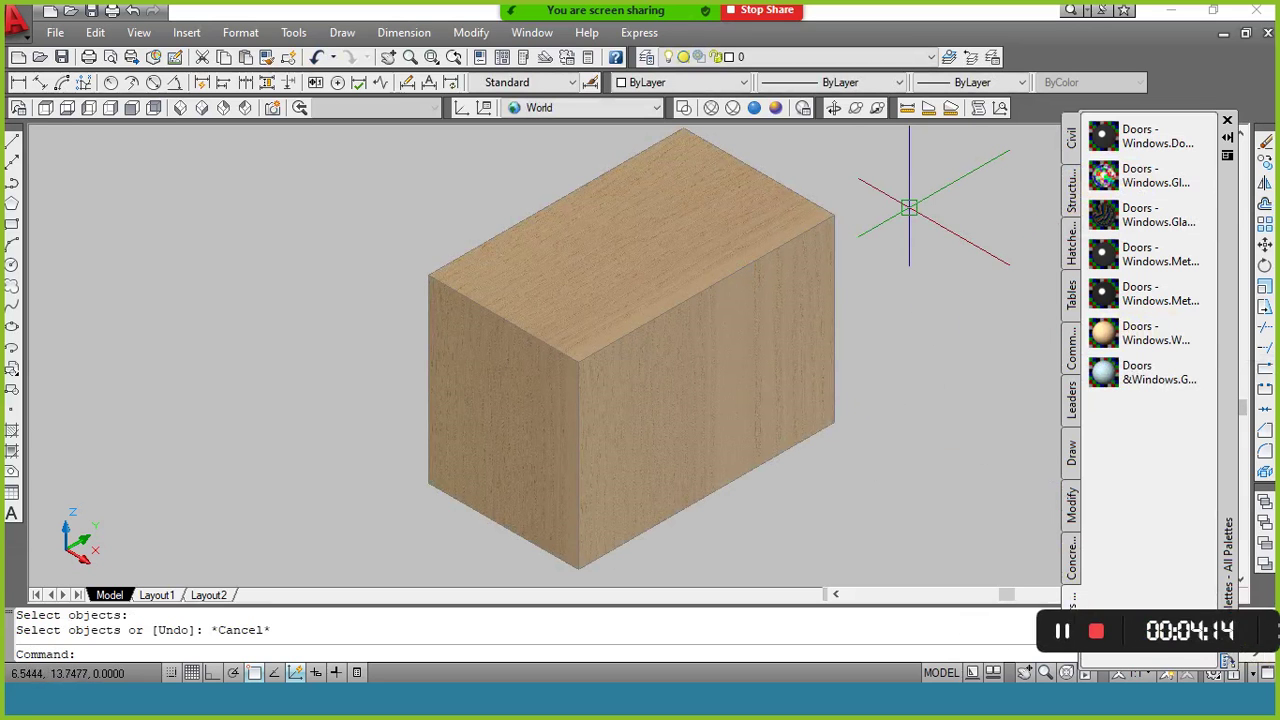
Replace the ash finish with a grey Doors - Windows metal material
scroll(908, 207, "down", 2)
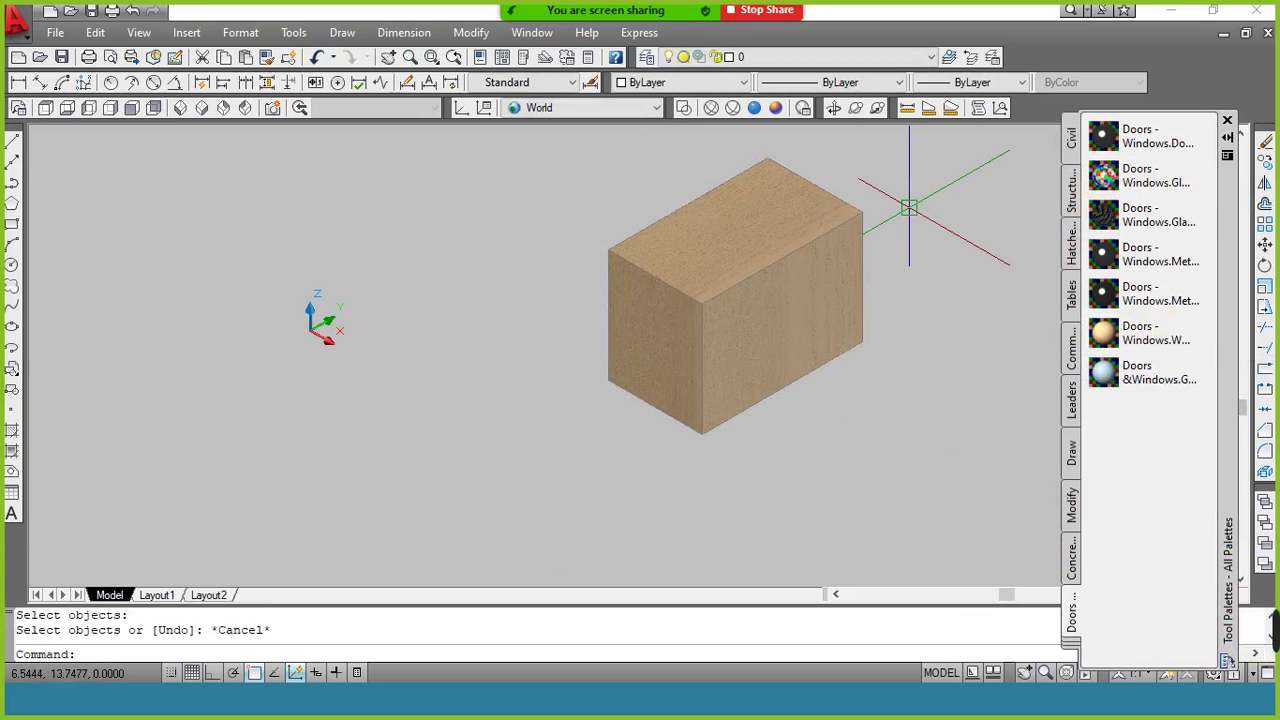
left_click(1135, 305)
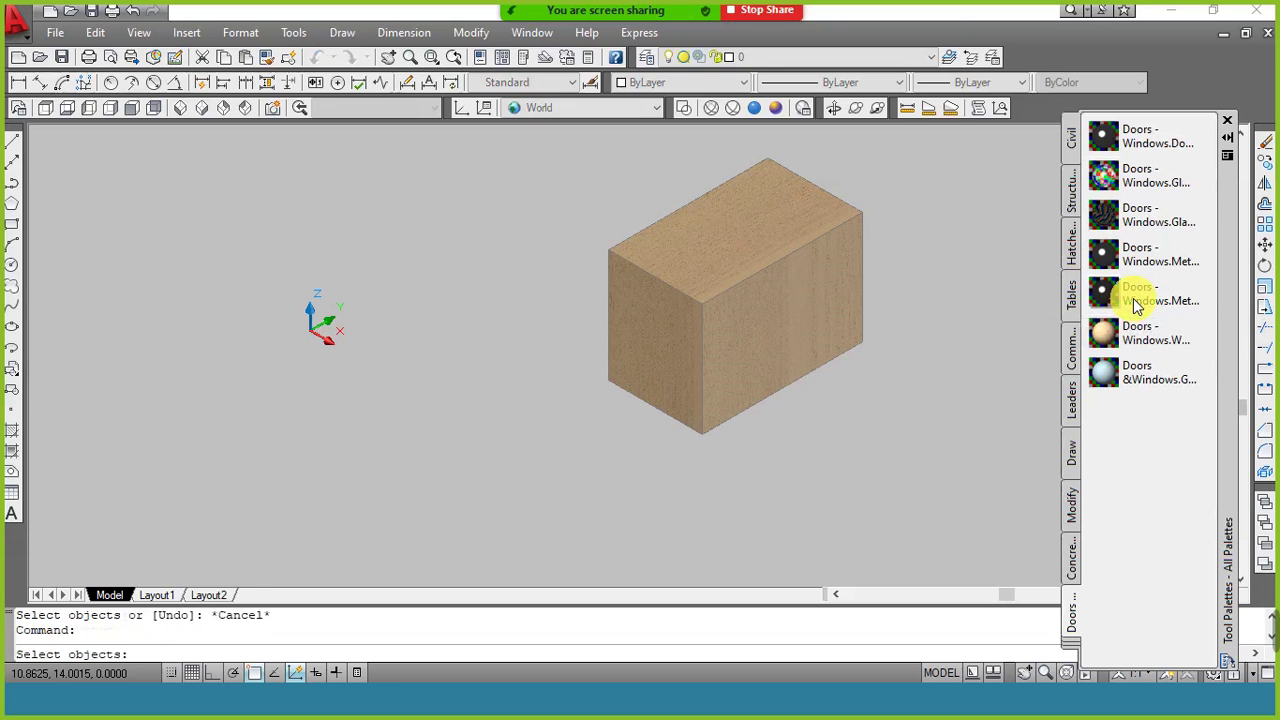
left_click(845, 222)
scroll(875, 195, "up", 2)
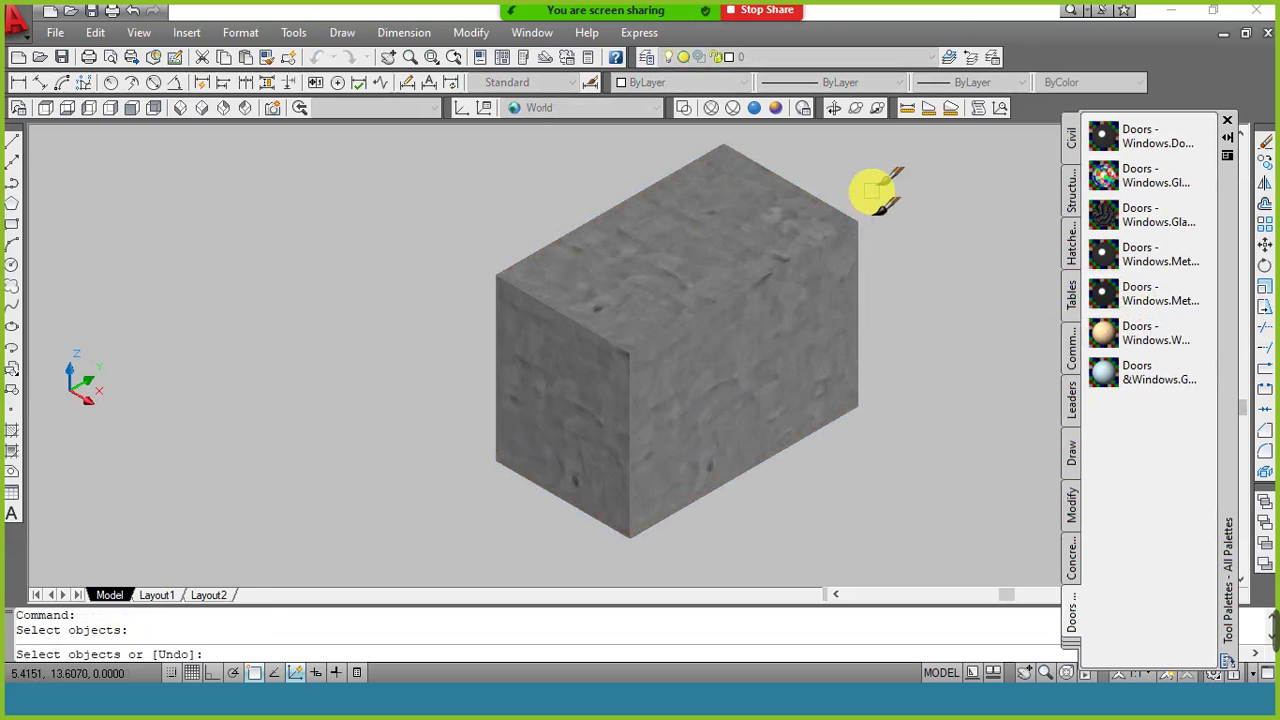
key("Escape")
key("Escape")
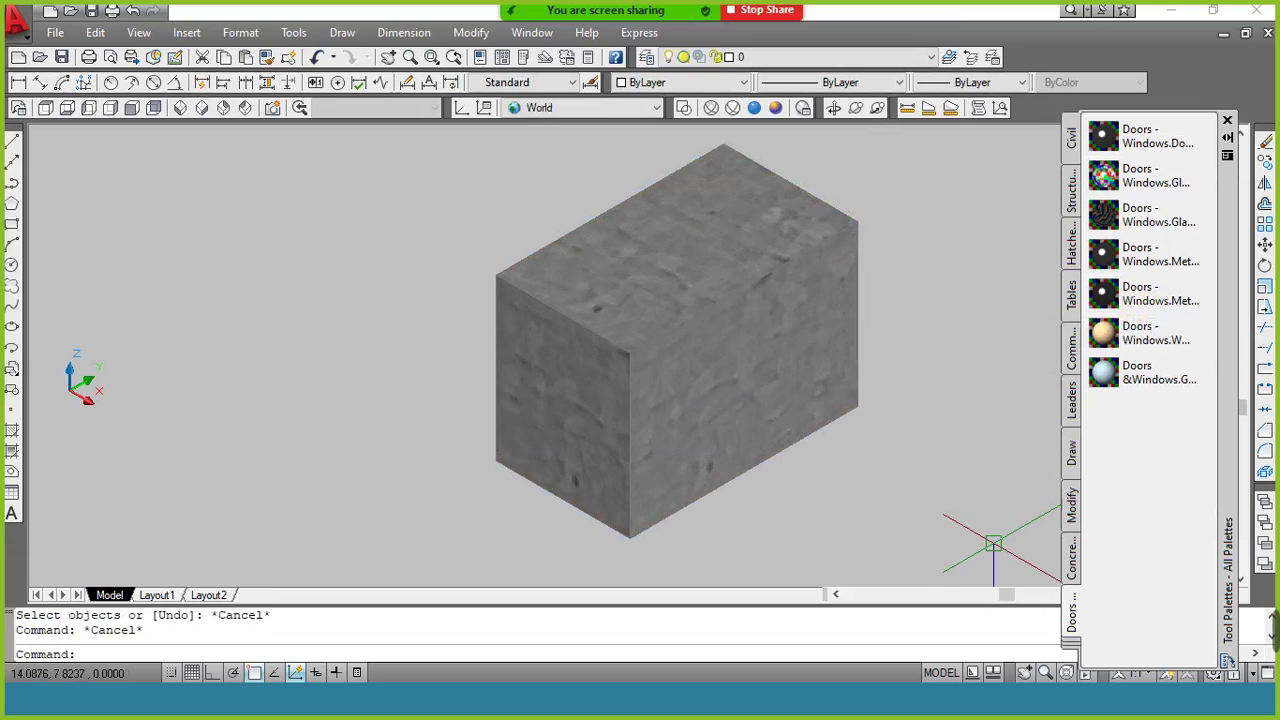
left_click(1071, 641)
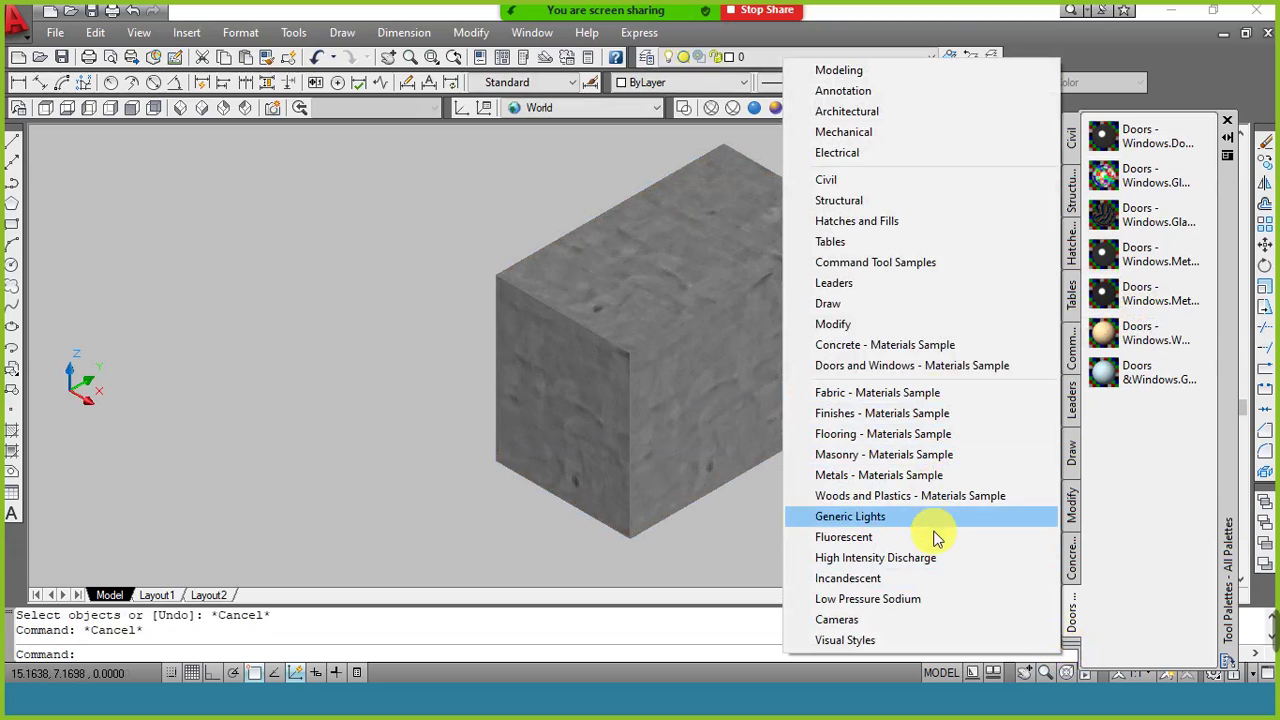
Turn off default lighting and place two Stadium 1000W lamps aimed across the box's top
left_click(945, 560)
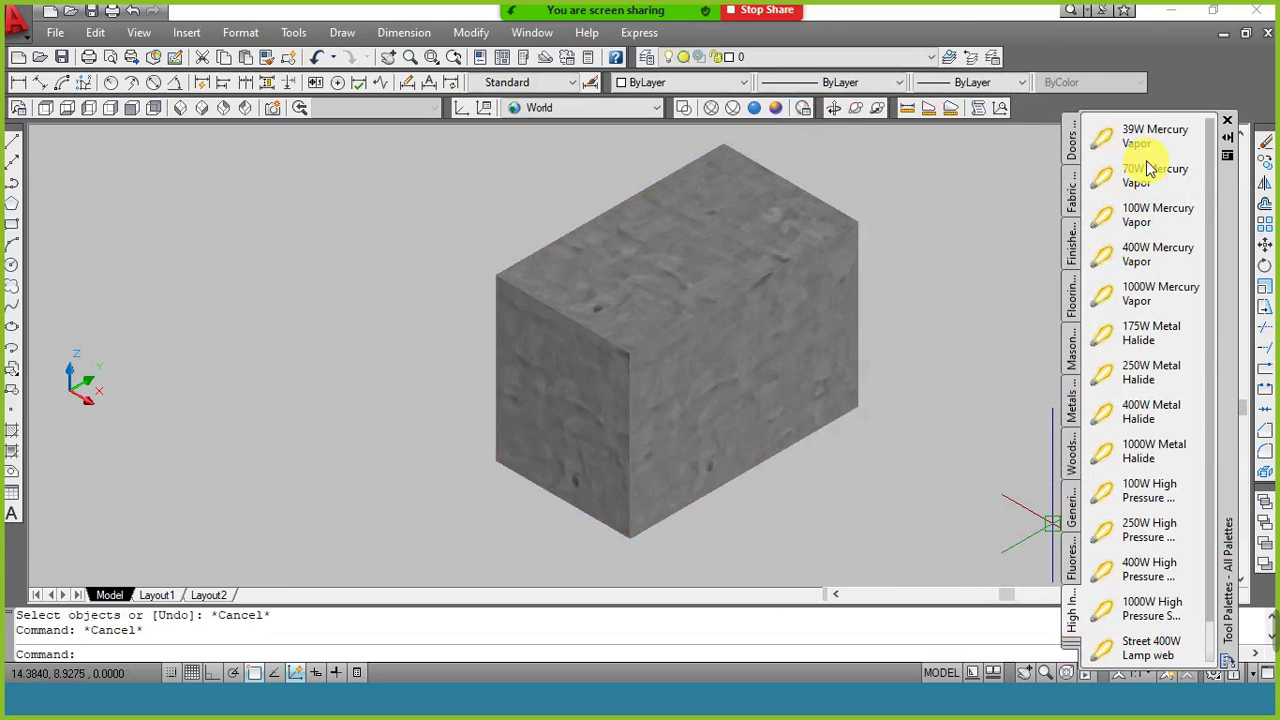
scroll(1148, 640, "down", 1)
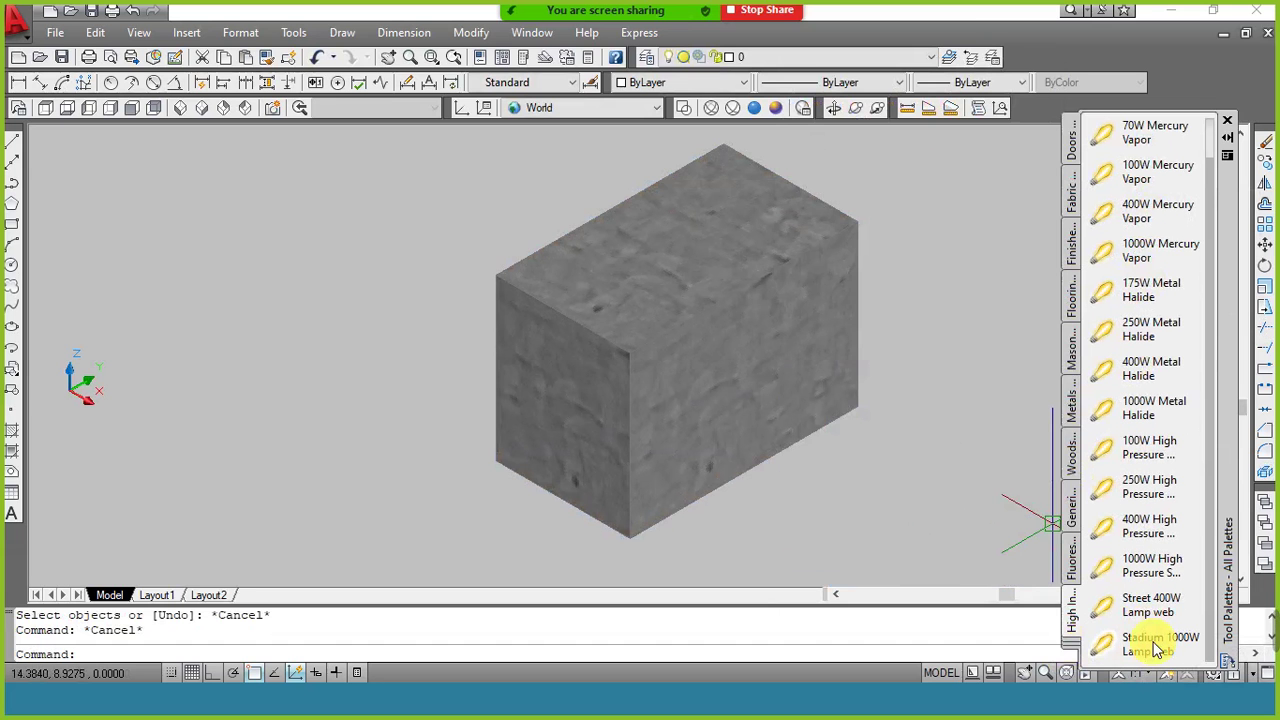
left_click(1098, 652)
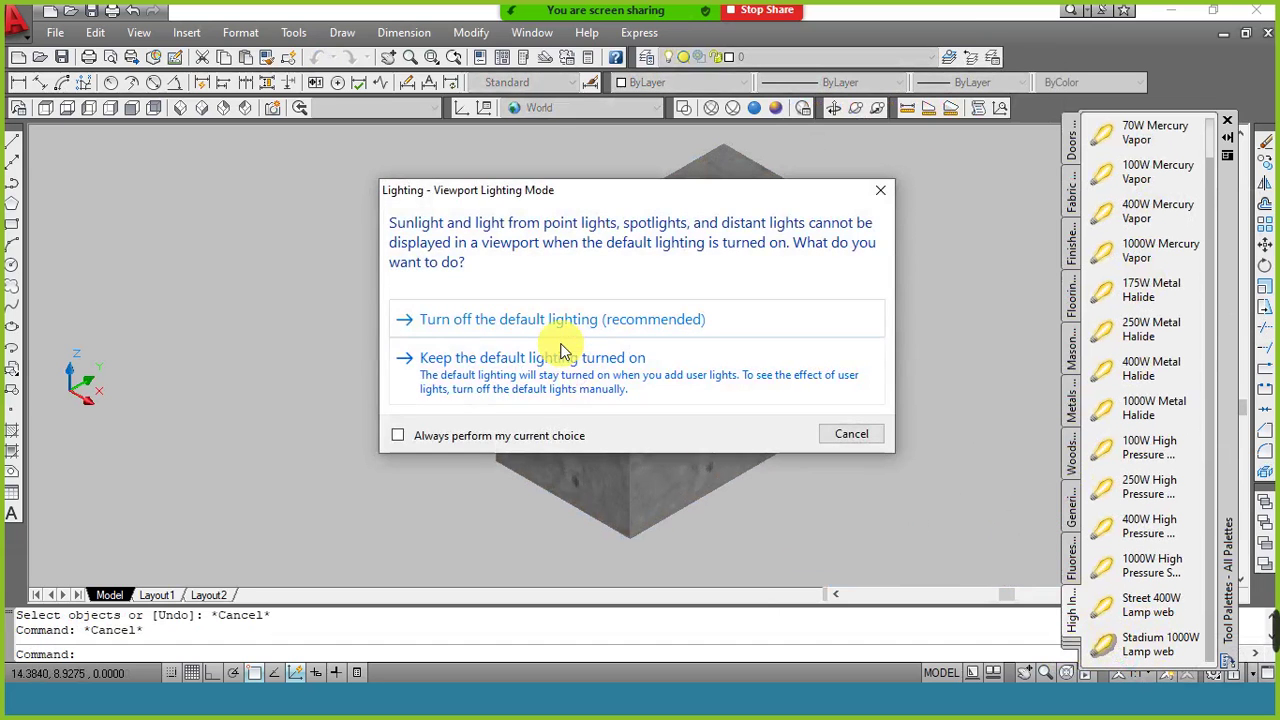
left_click(559, 320)
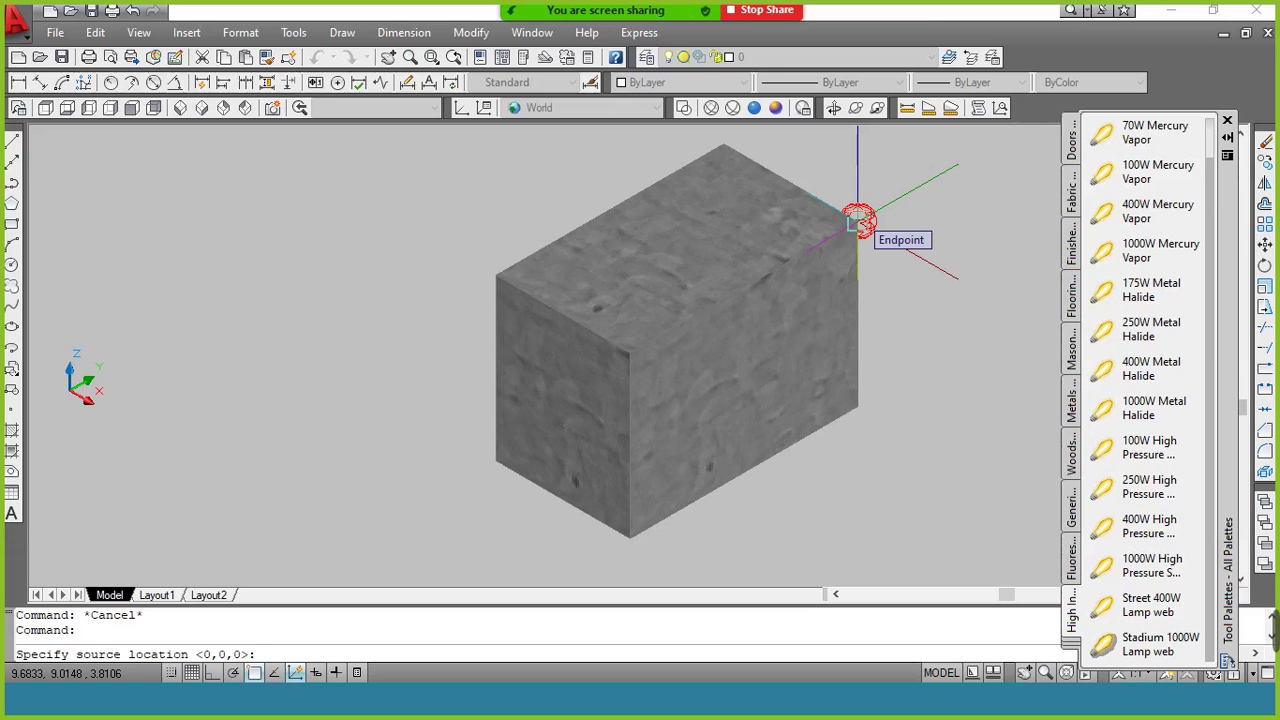
left_click(857, 220)
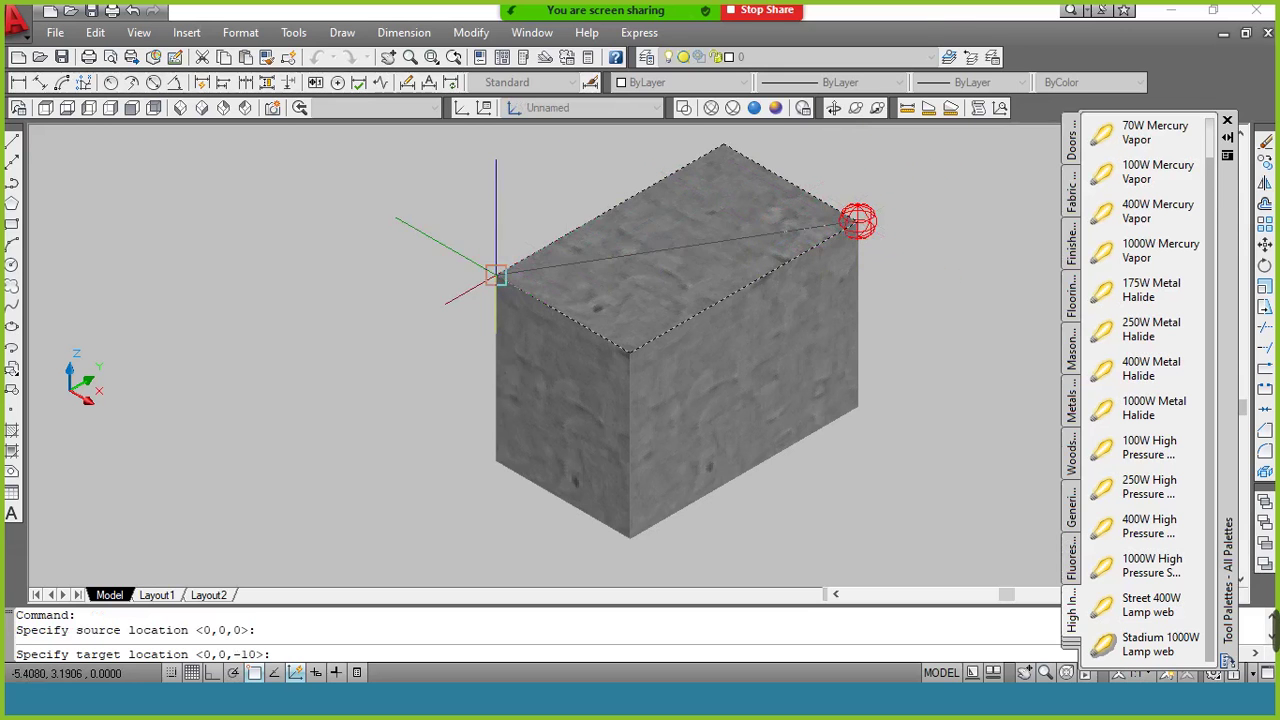
left_click(504, 268)
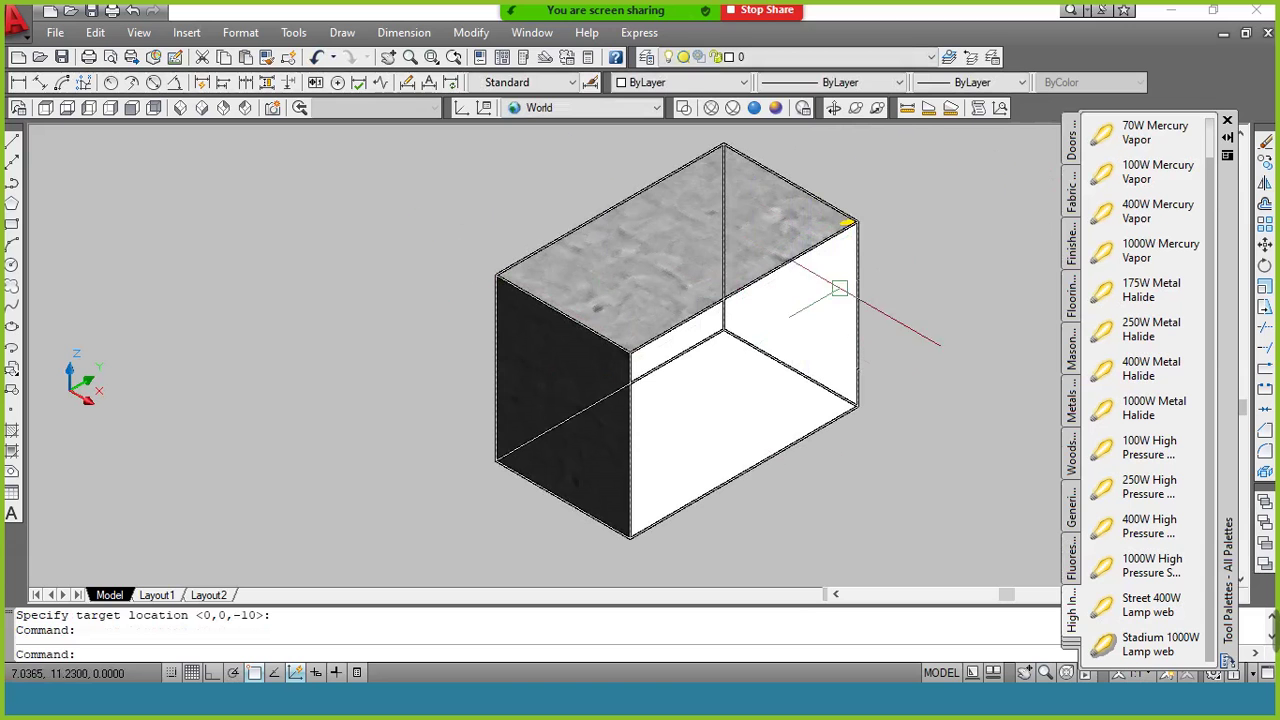
left_click(1105, 645)
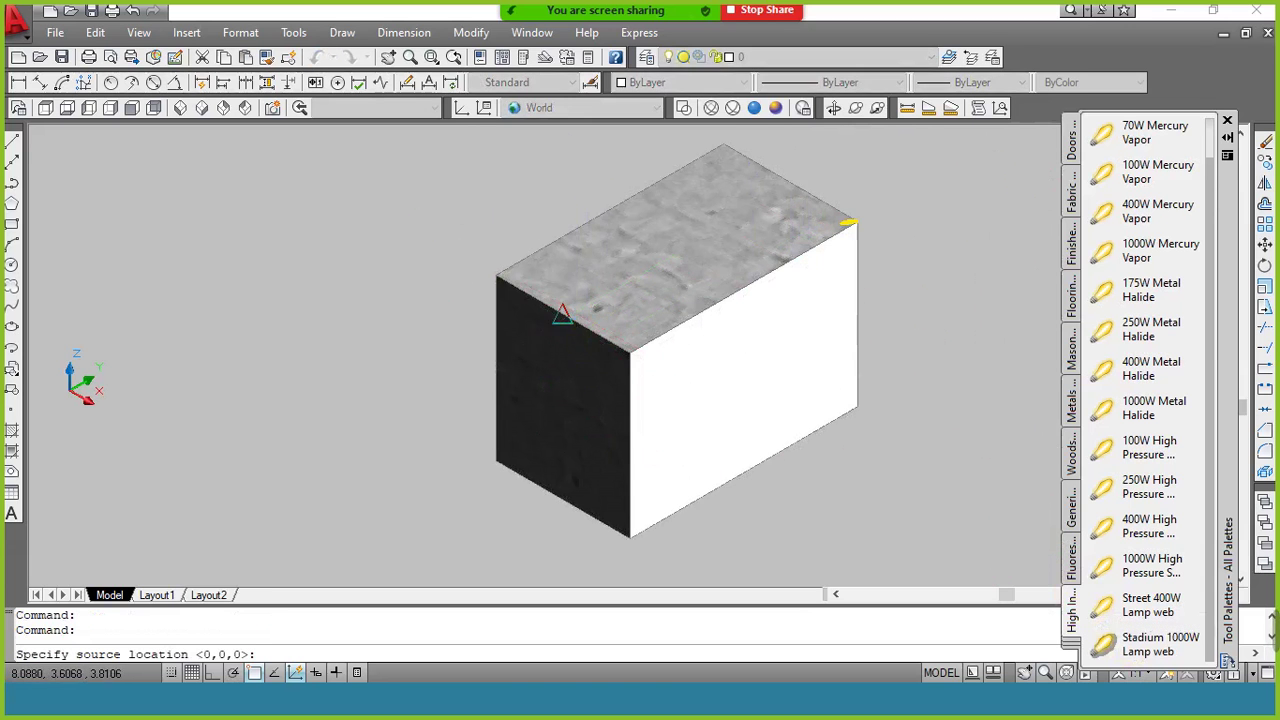
left_click(562, 313)
Set the second lamp's target and place a web light with its default target
left_click(562, 497)
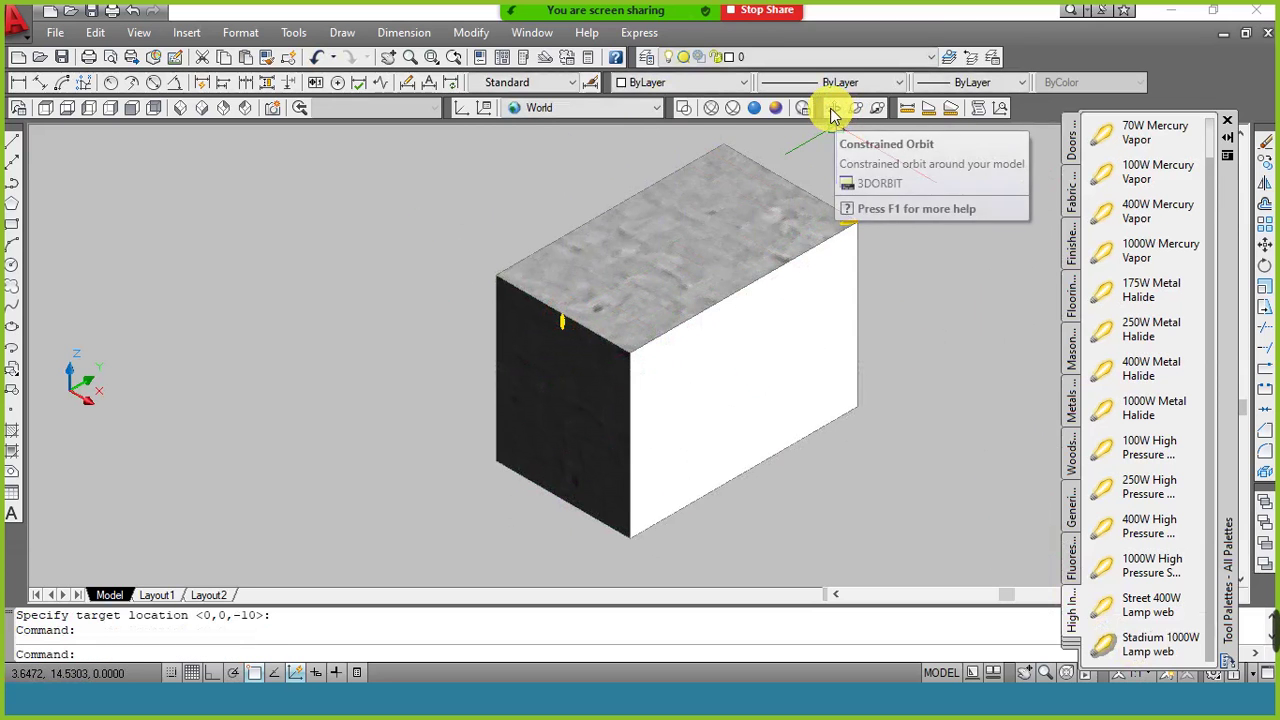
left_click(1146, 651)
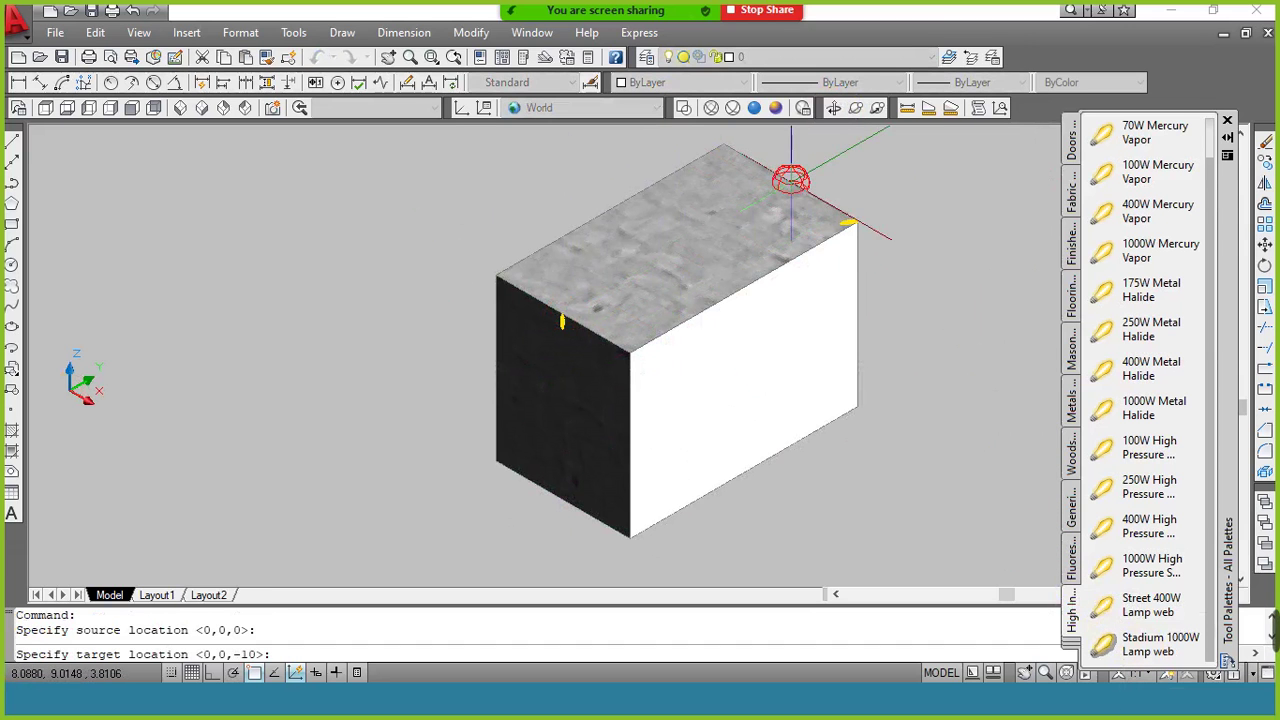
key("Return")
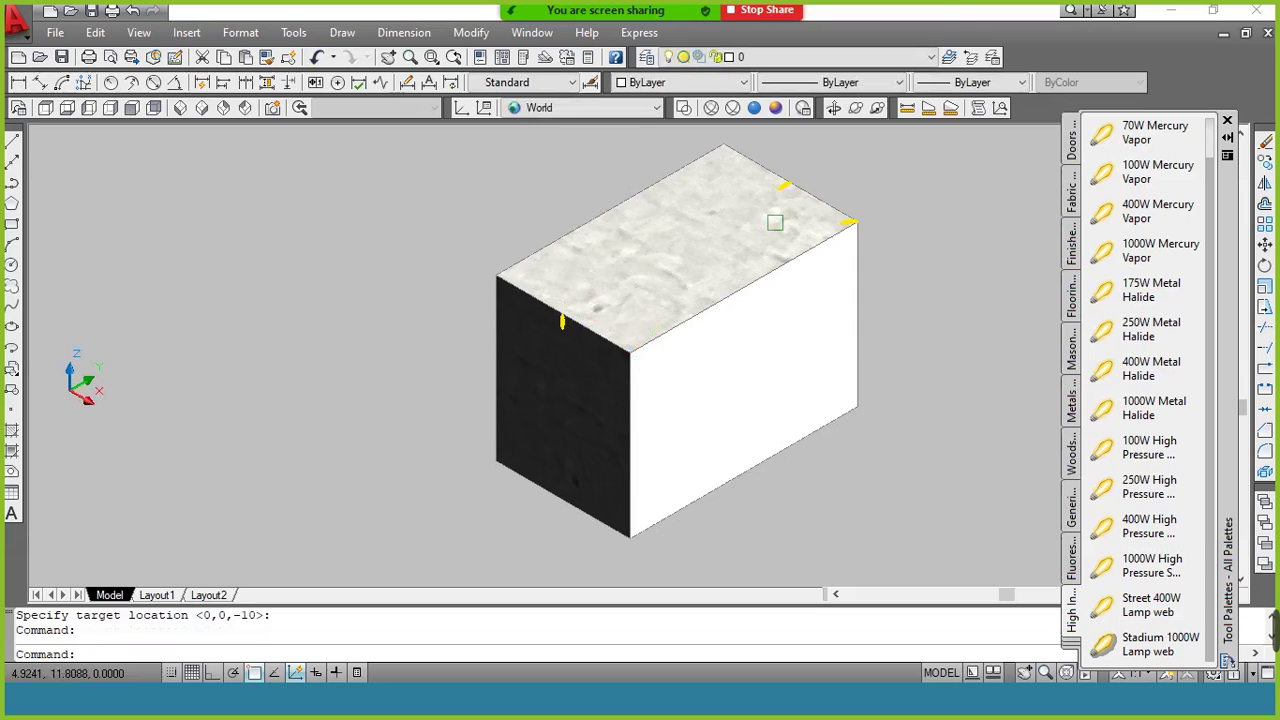
Orbit the view to see the box from below, then exit orbit
left_click(840, 110)
left_click_drag(766, 297, 770, 209)
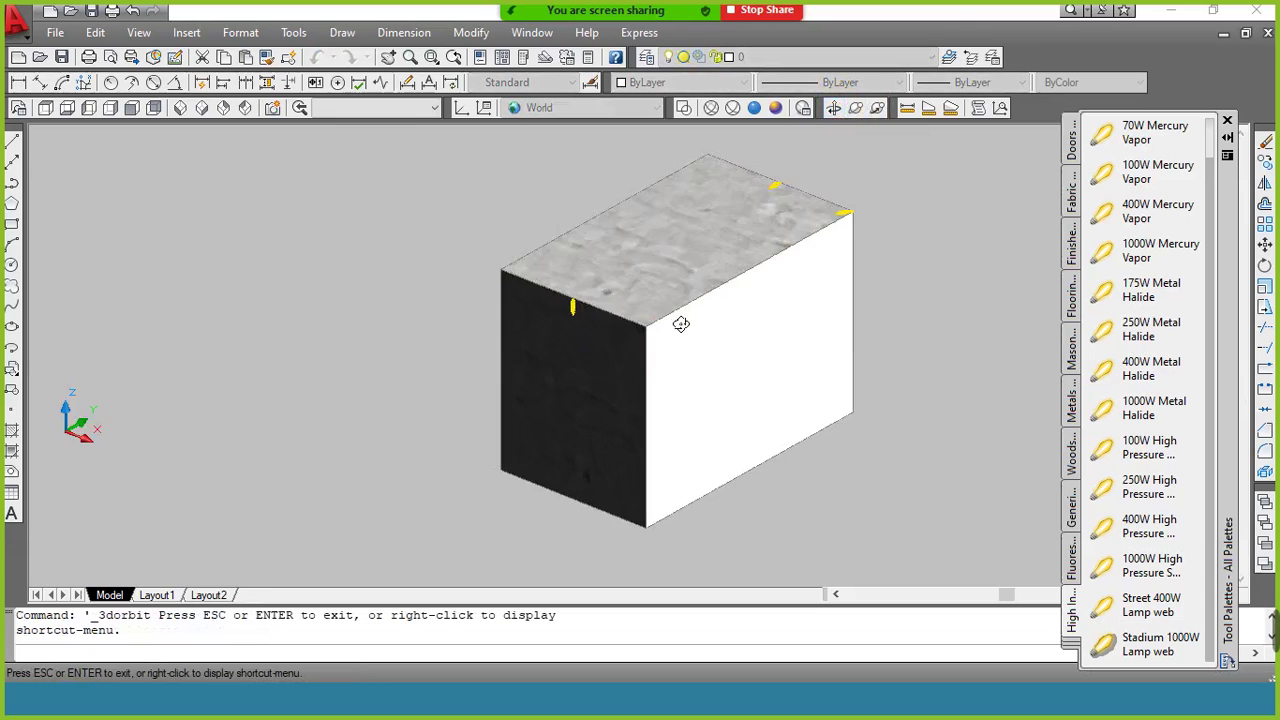
right_click(760, 200)
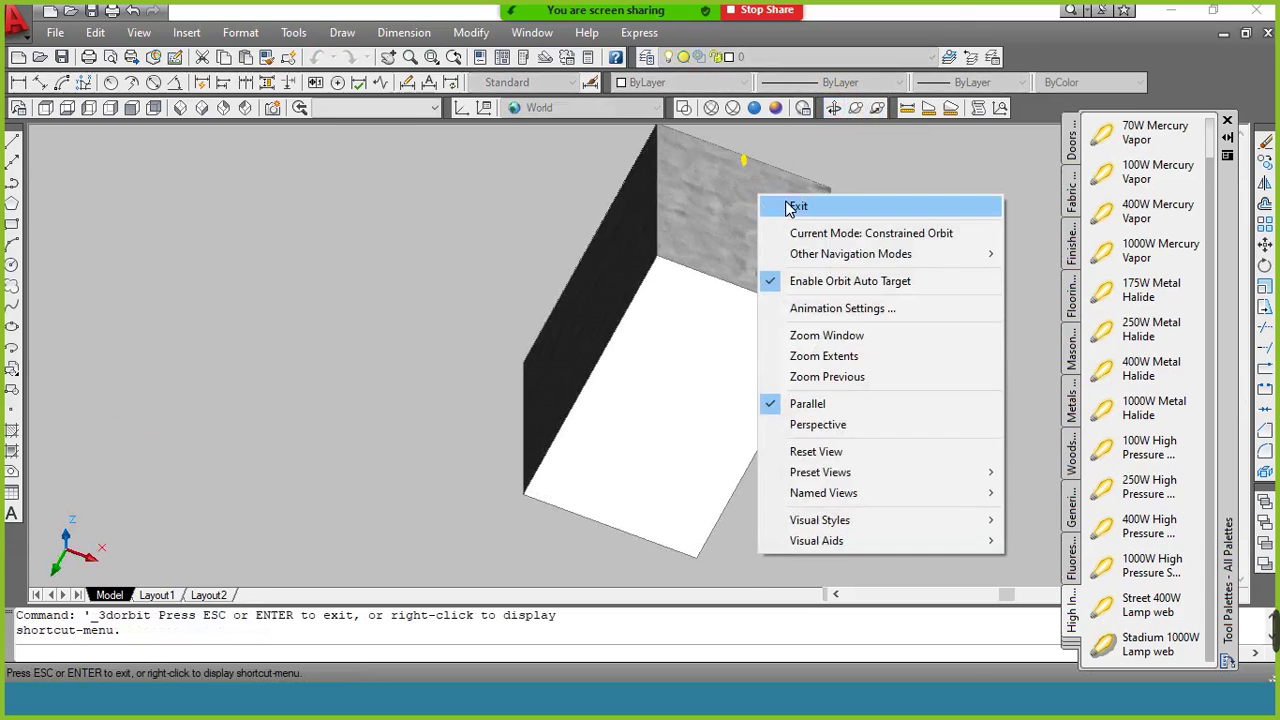
left_click(782, 208)
Place another web light at a box corner, then orbit to show the top face
left_click(1127, 638)
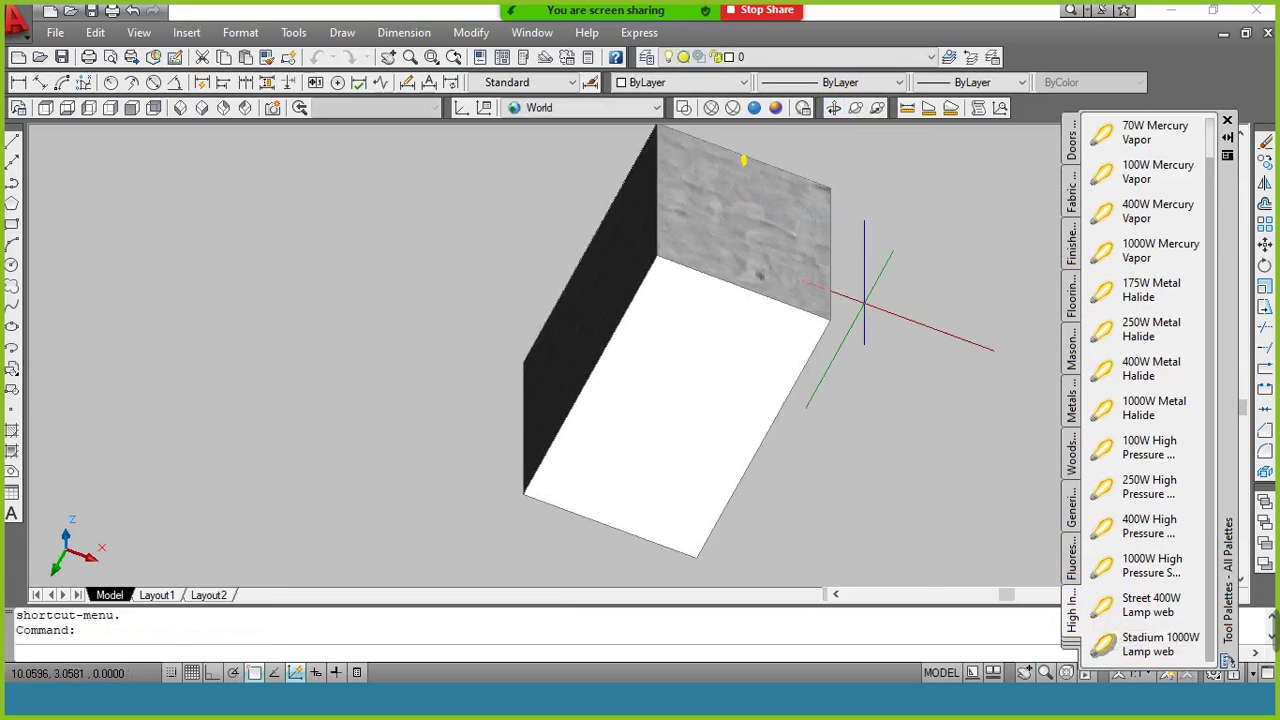
left_click(657, 256)
left_click(835, 200)
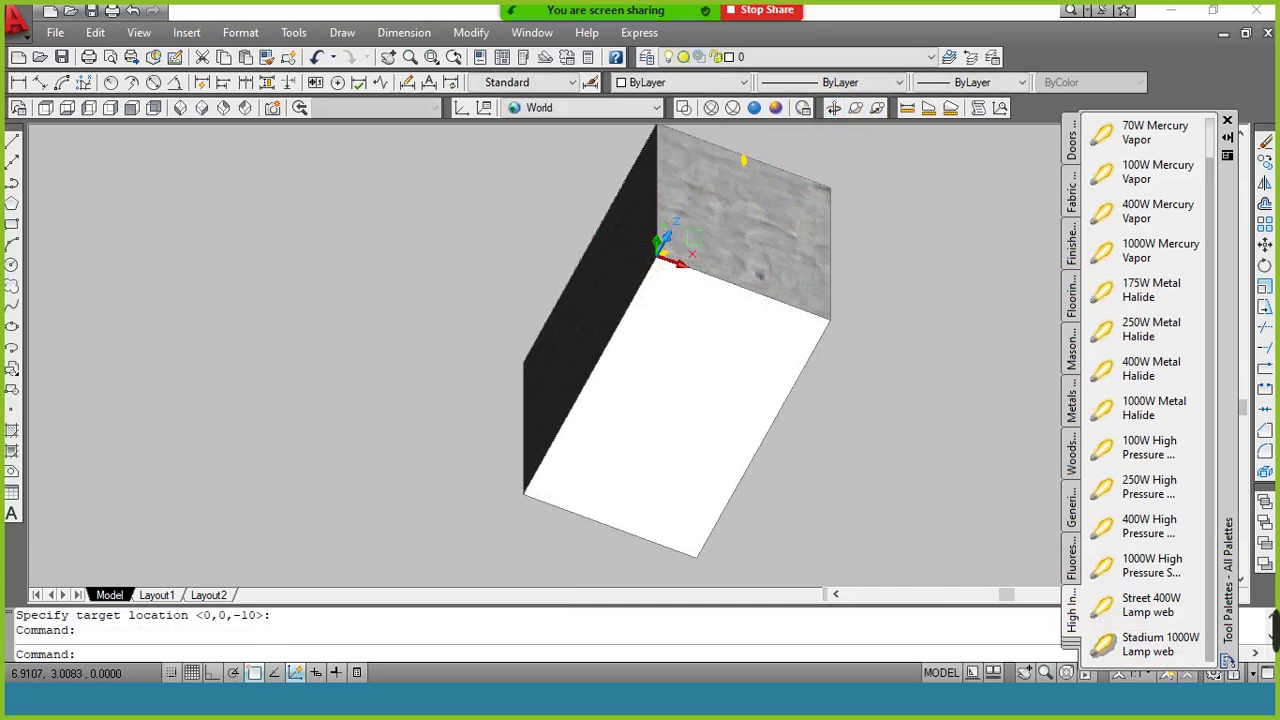
left_click(832, 200)
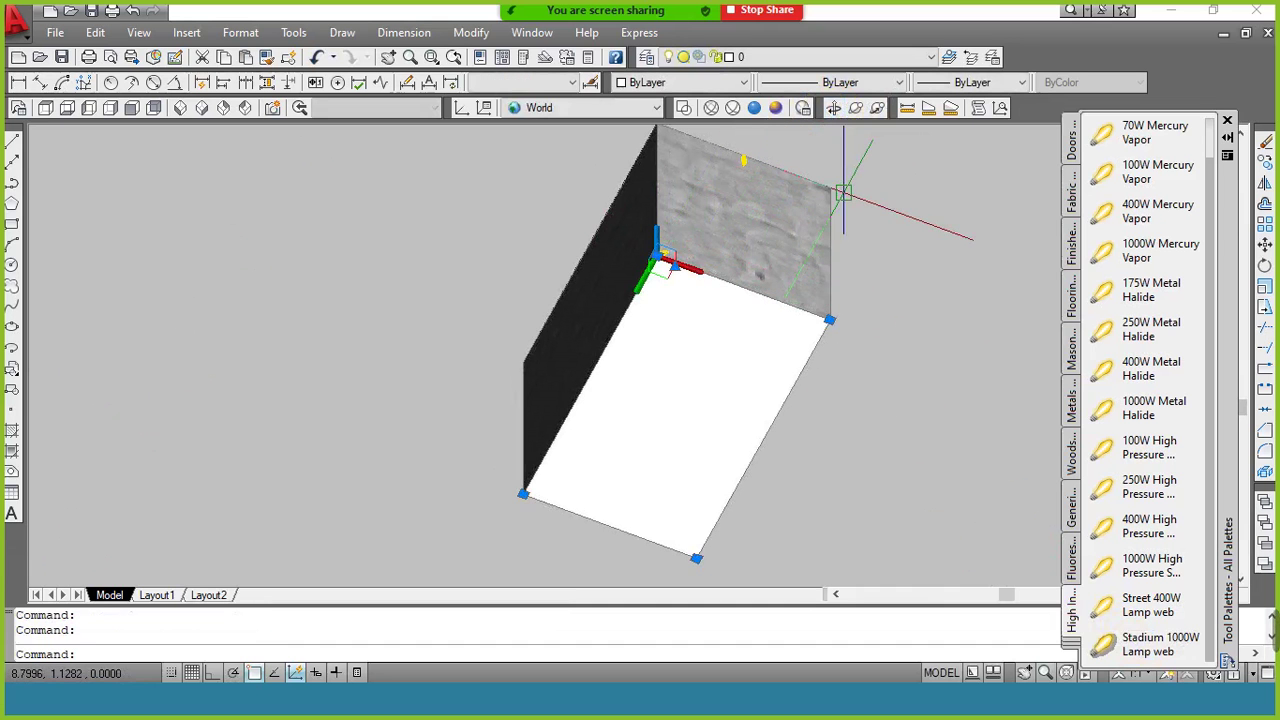
key("Escape")
key("Escape")
left_click(833, 107)
mouse_move(787, 192)
left_mouse_down()
mouse_move(791, 380)
mouse_move(751, 420)
mouse_move(803, 401)
left_mouse_up()
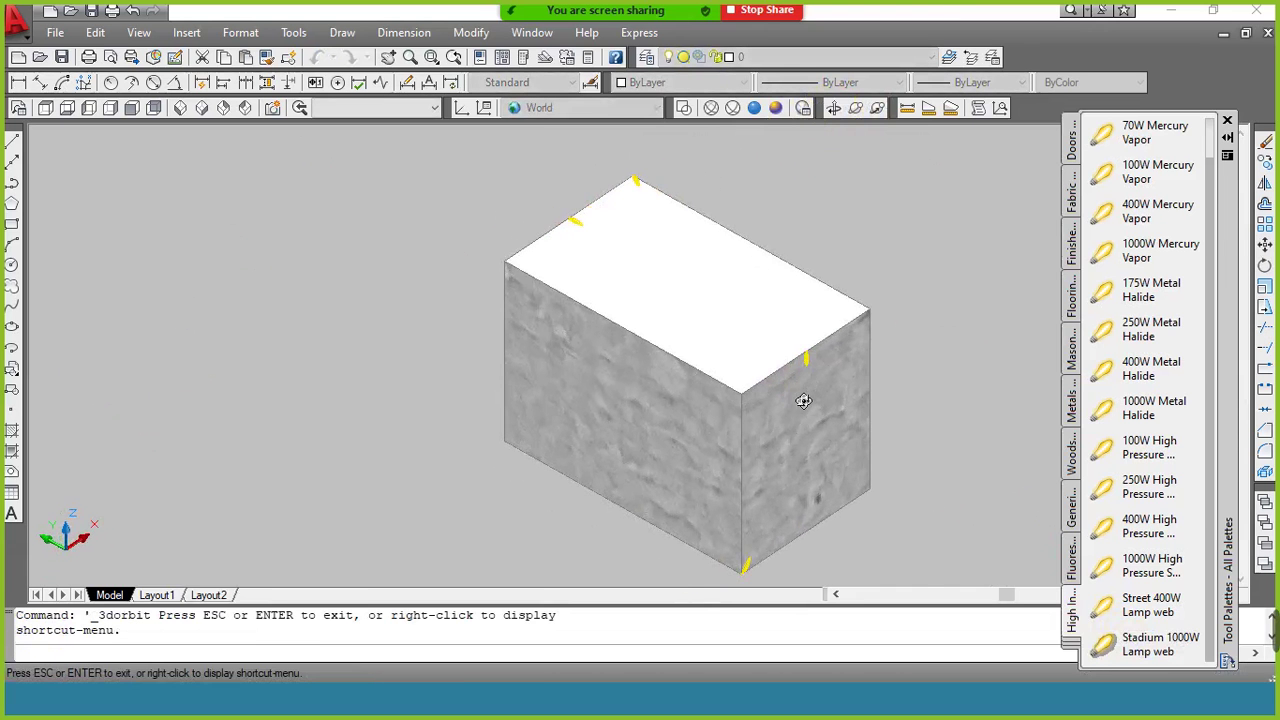
Exit orbit and place a Stadium 1000W web light at the box's lower-left corner
right_click(824, 301)
left_click(840, 258)
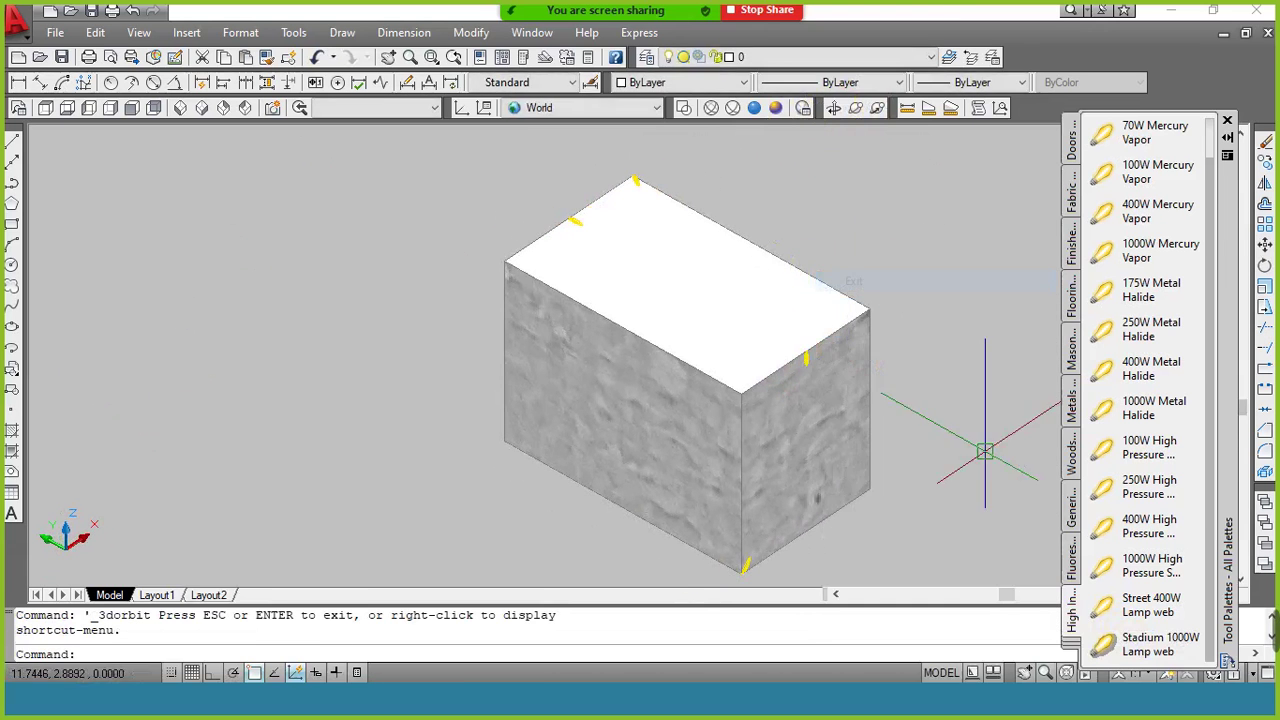
left_click(1143, 647)
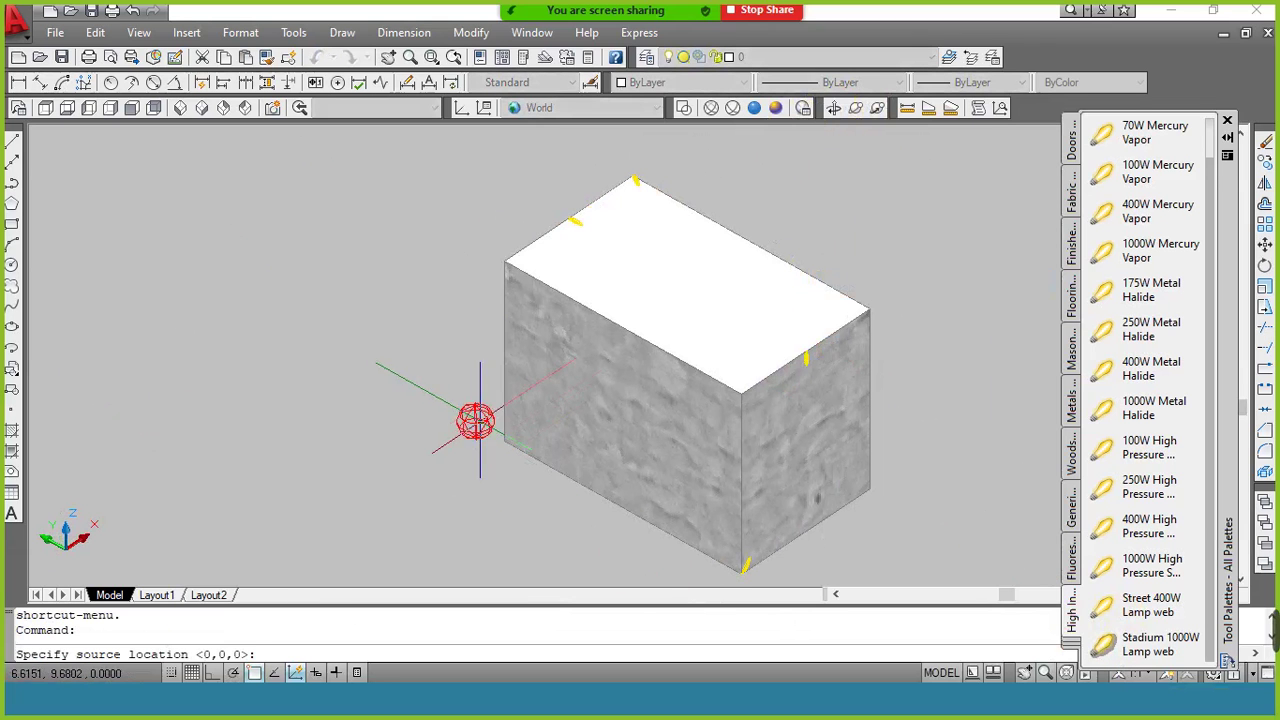
left_click(503, 441)
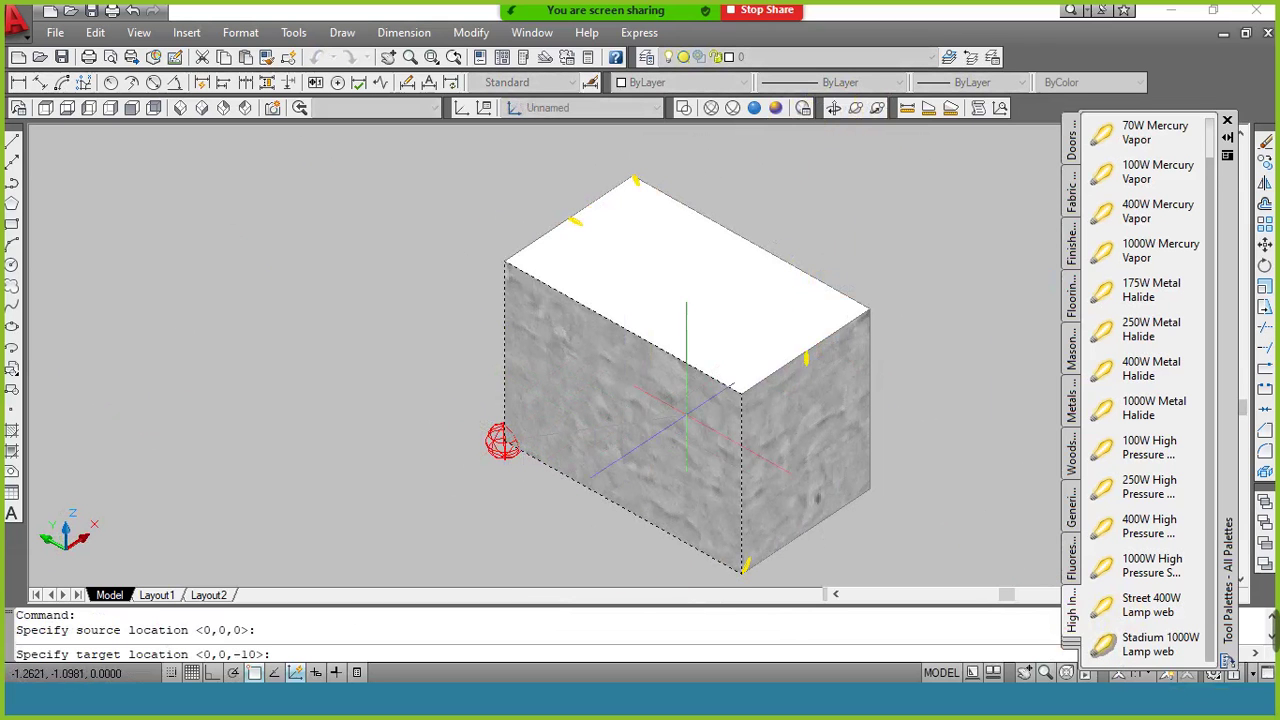
left_click(740, 394)
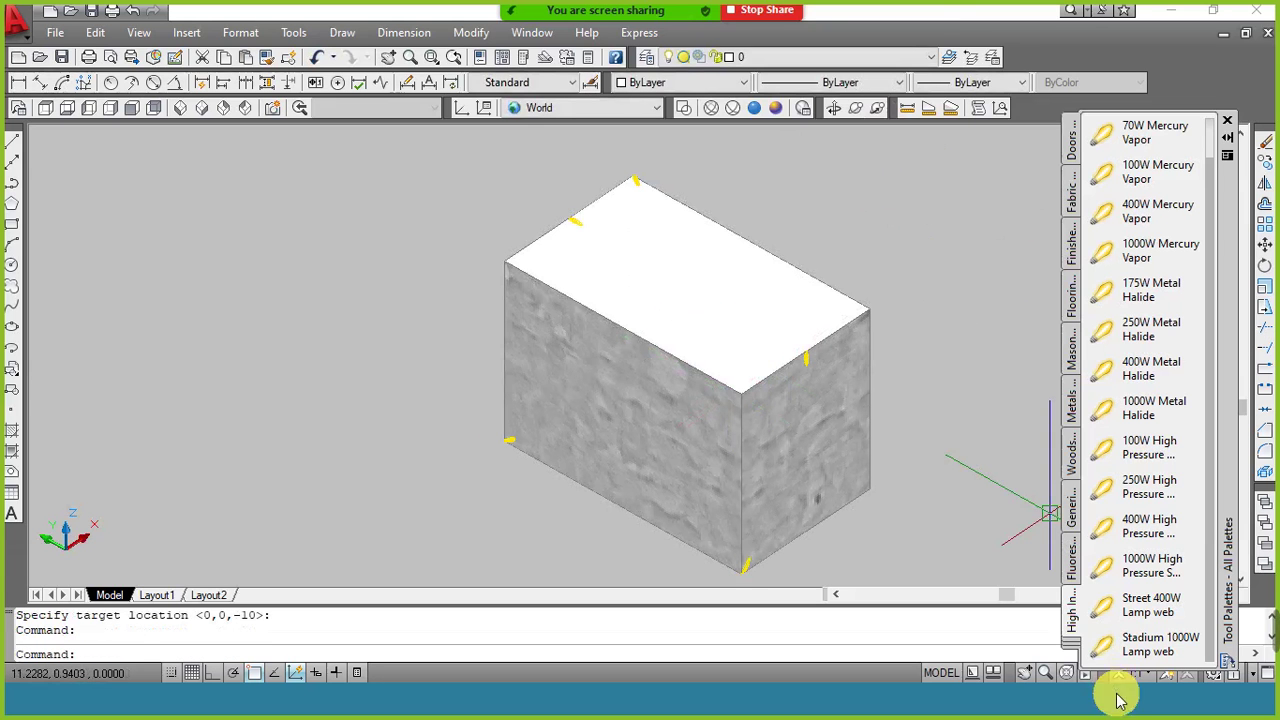
Place a second Stadium 1000W web light on the box's front face, then select the box
left_click(1143, 645)
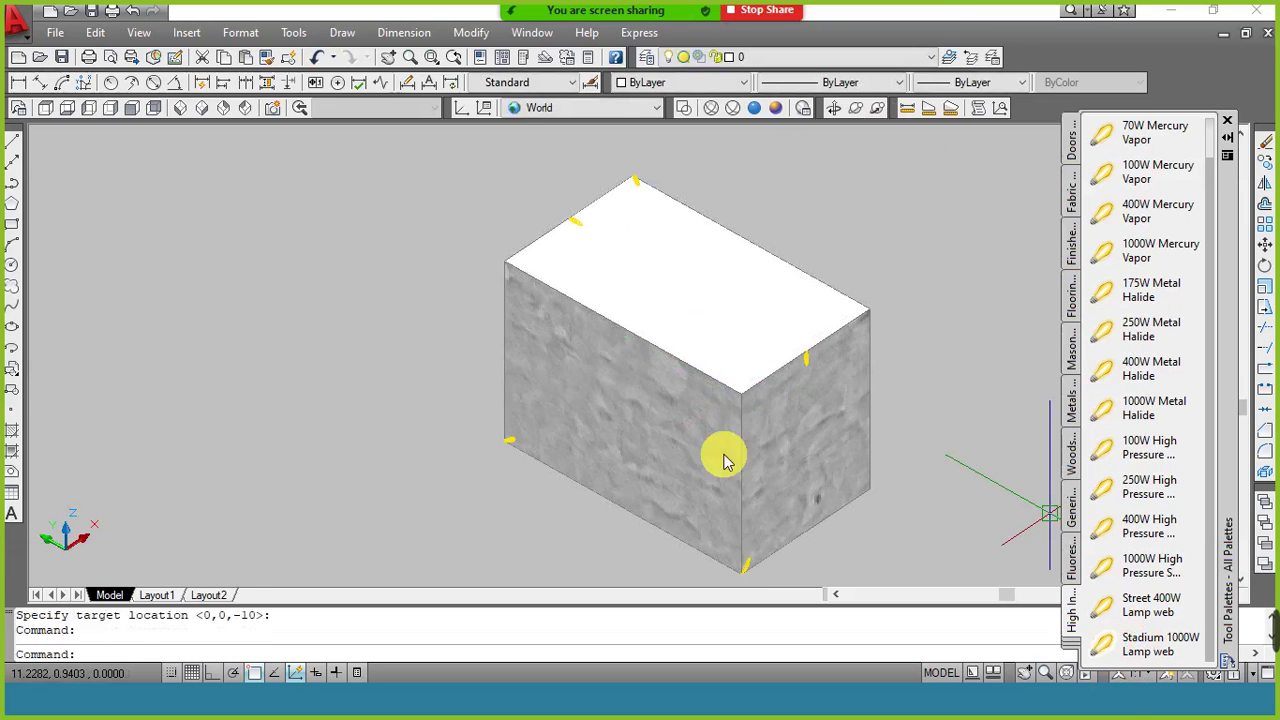
left_click(621, 327)
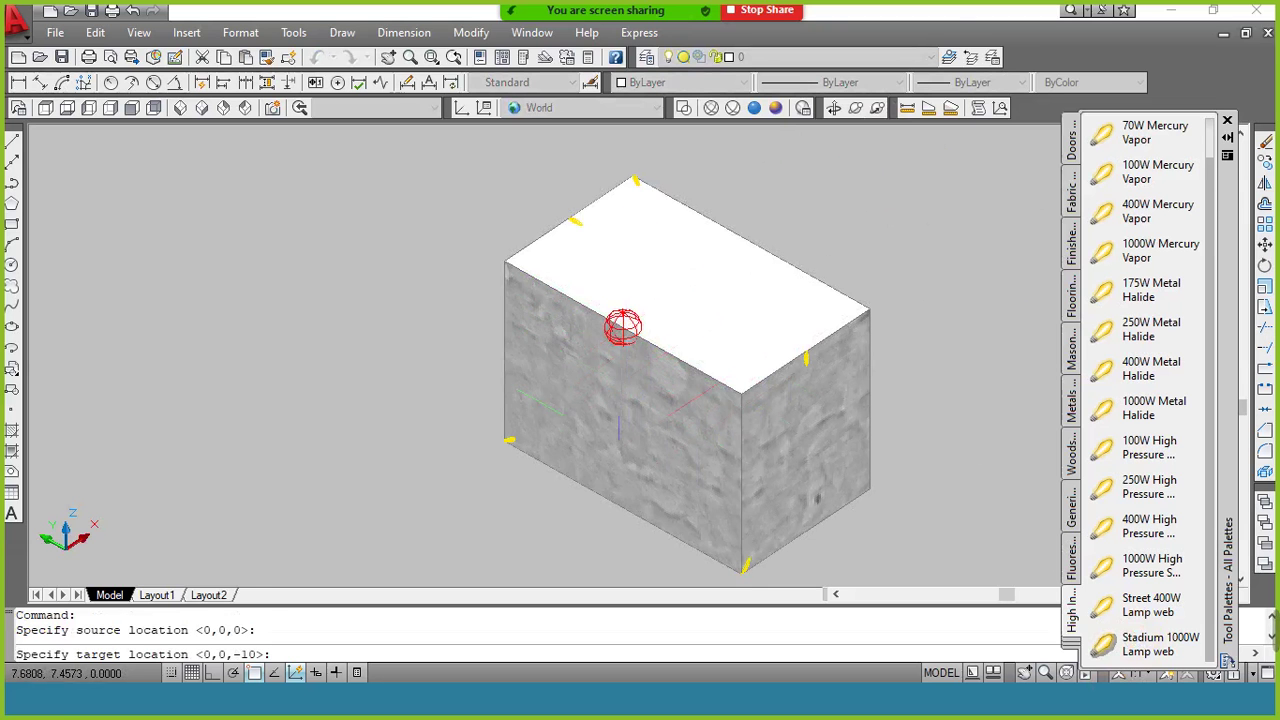
left_click(622, 508)
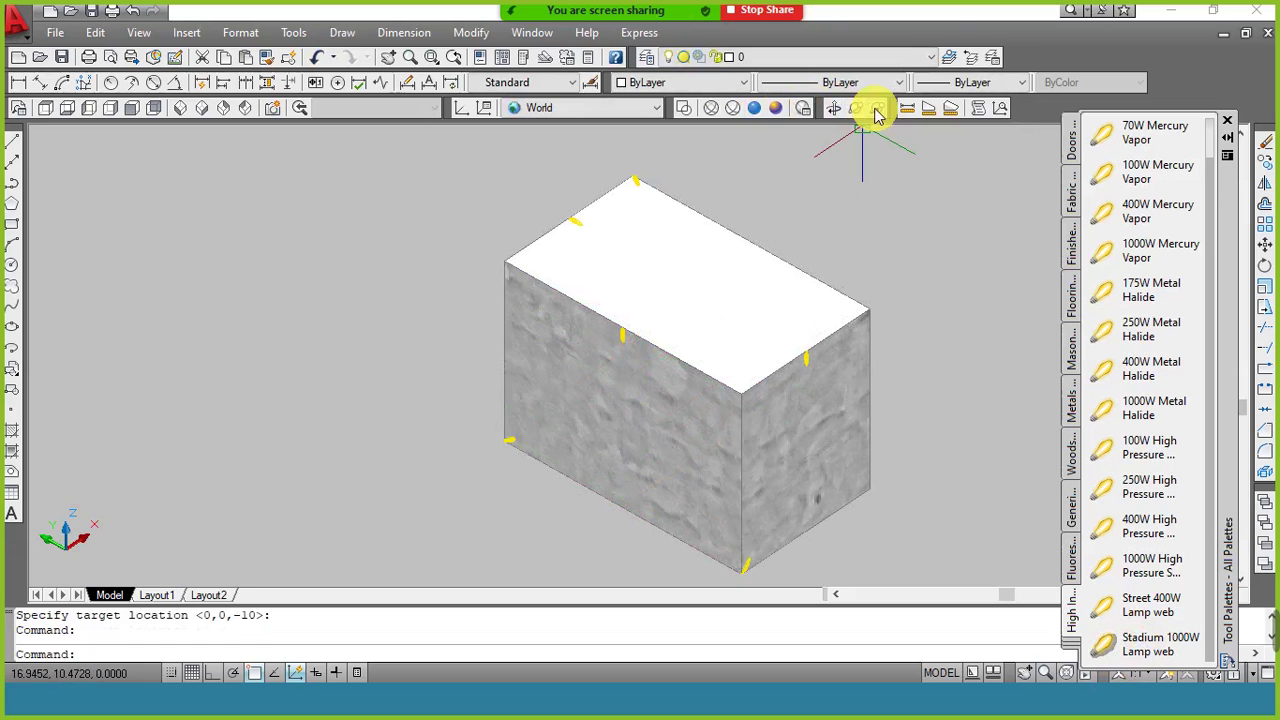
left_click(790, 357)
Clear the selection and spin the box with Continuous Orbit to inspect the lighting
key("Escape")
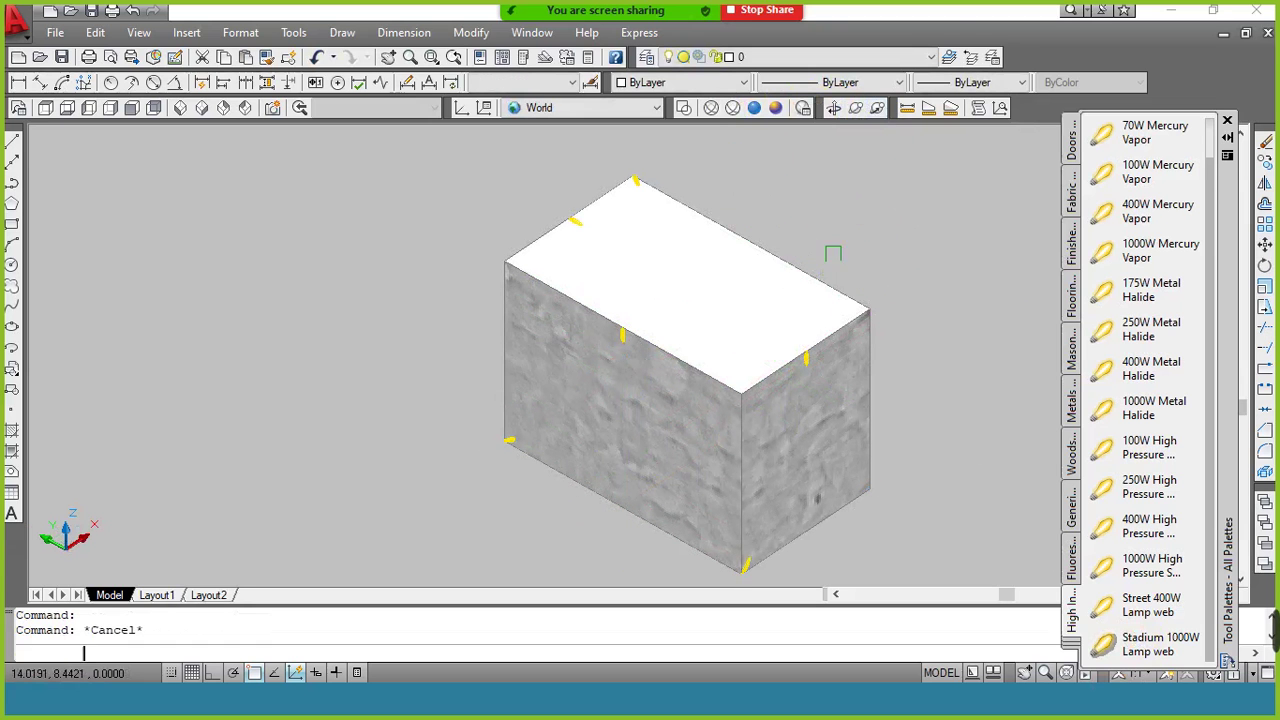
key("Escape")
left_click(880, 113)
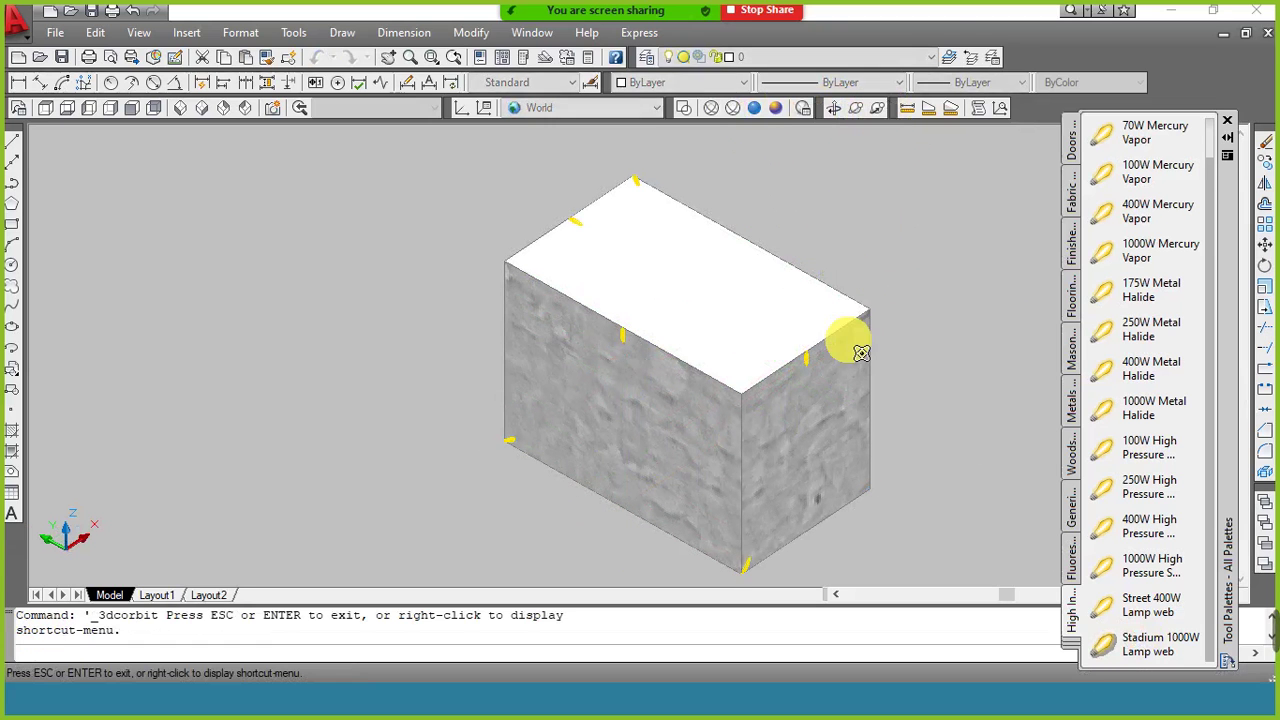
left_click_drag(851, 349, 842, 341)
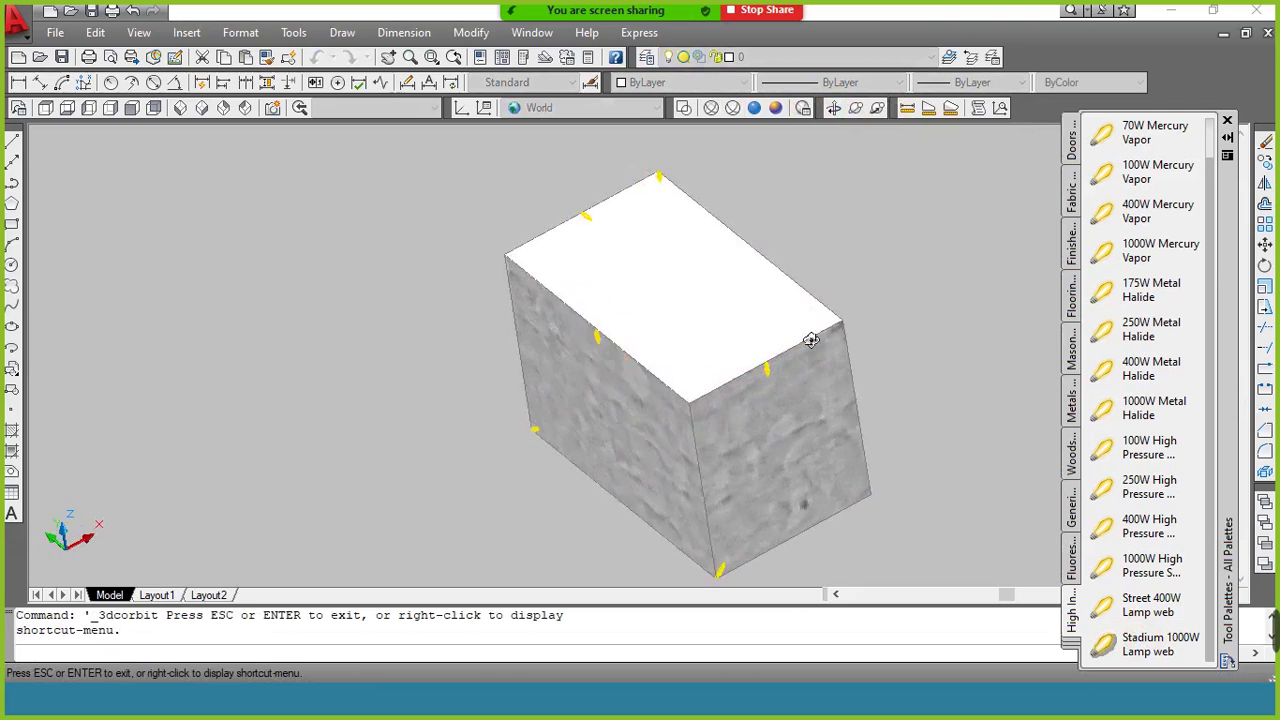
mouse_move(843, 394)
left_mouse_down()
mouse_move(809, 380)
mouse_move(953, 437)
left_mouse_up()
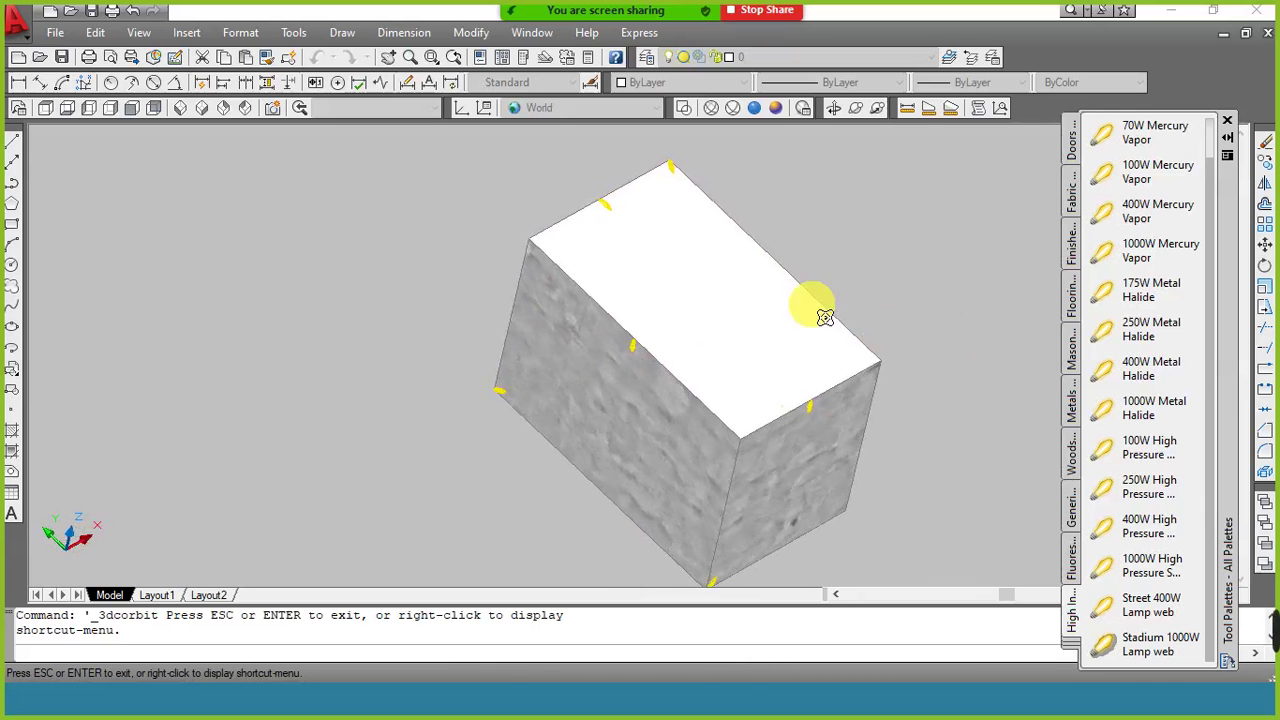
Stop orbiting, close the Tool Palettes and switch to the SE Isometric view
right_click(852, 243)
left_click(884, 247)
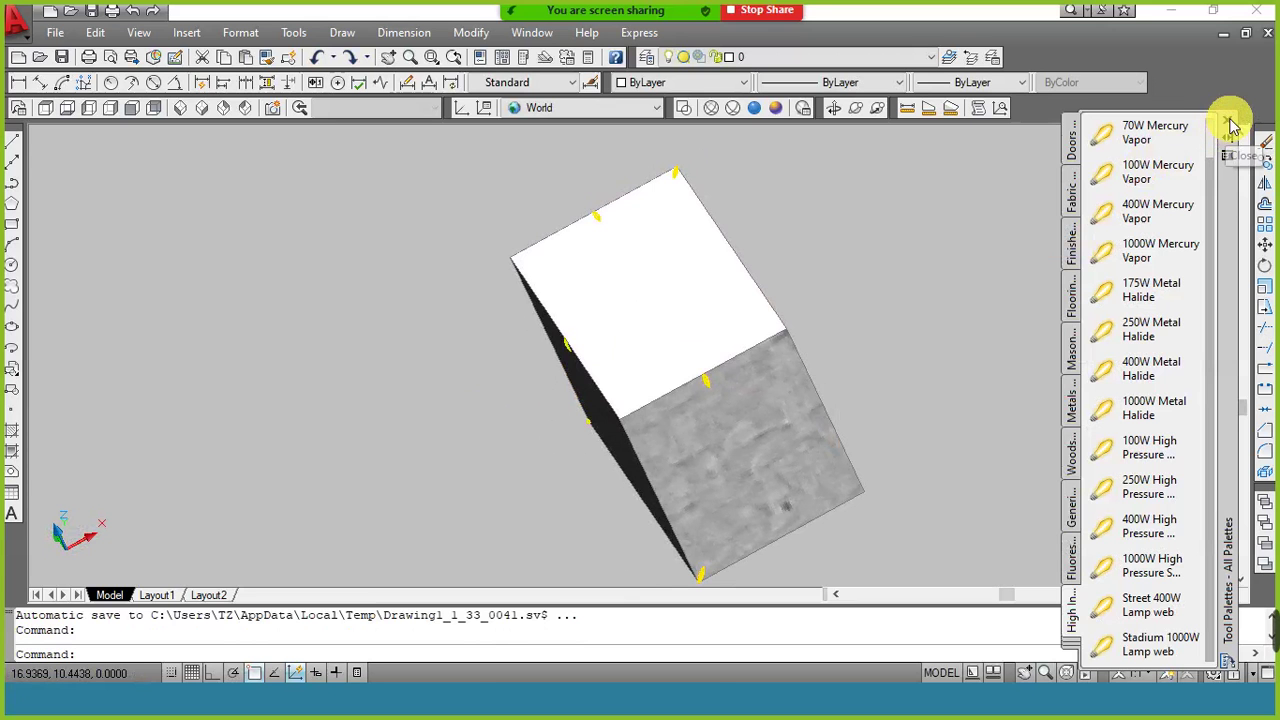
left_click(1228, 122)
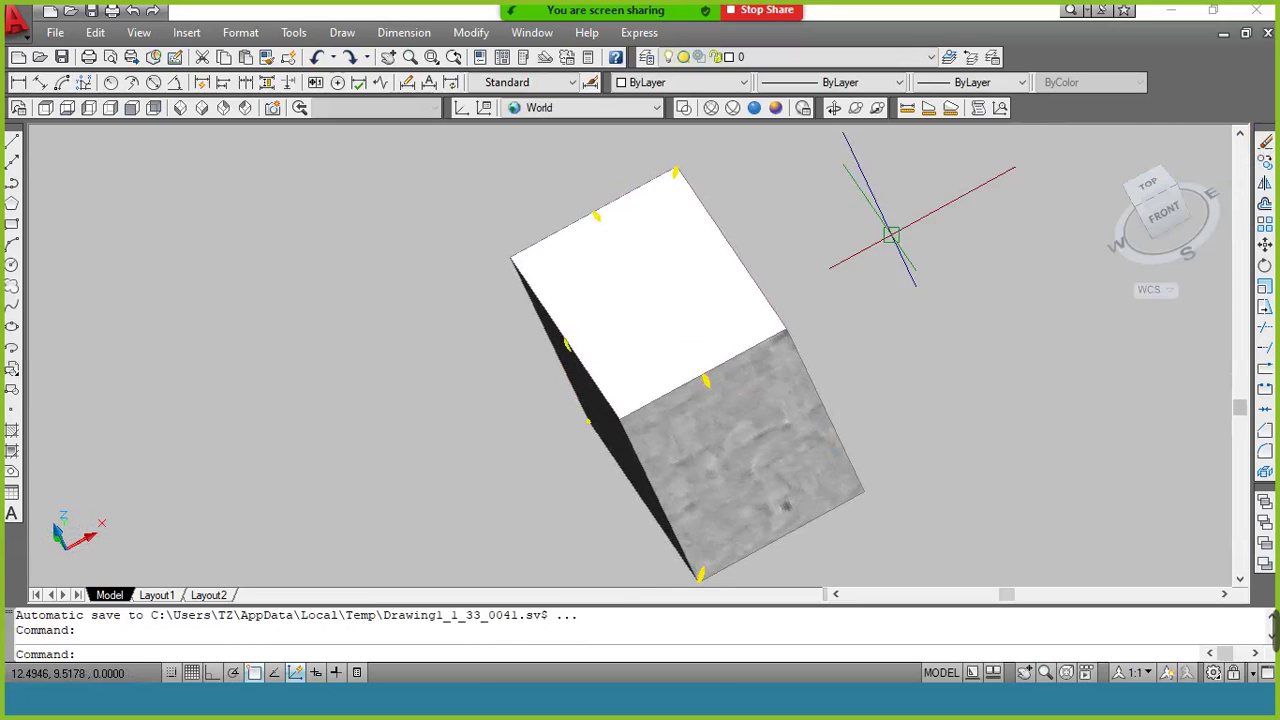
left_click(202, 112)
Switch to the Nitro Pro lesson PDF and scroll down through its pages
key("alt+Tab")
mouse_move(445, 266)
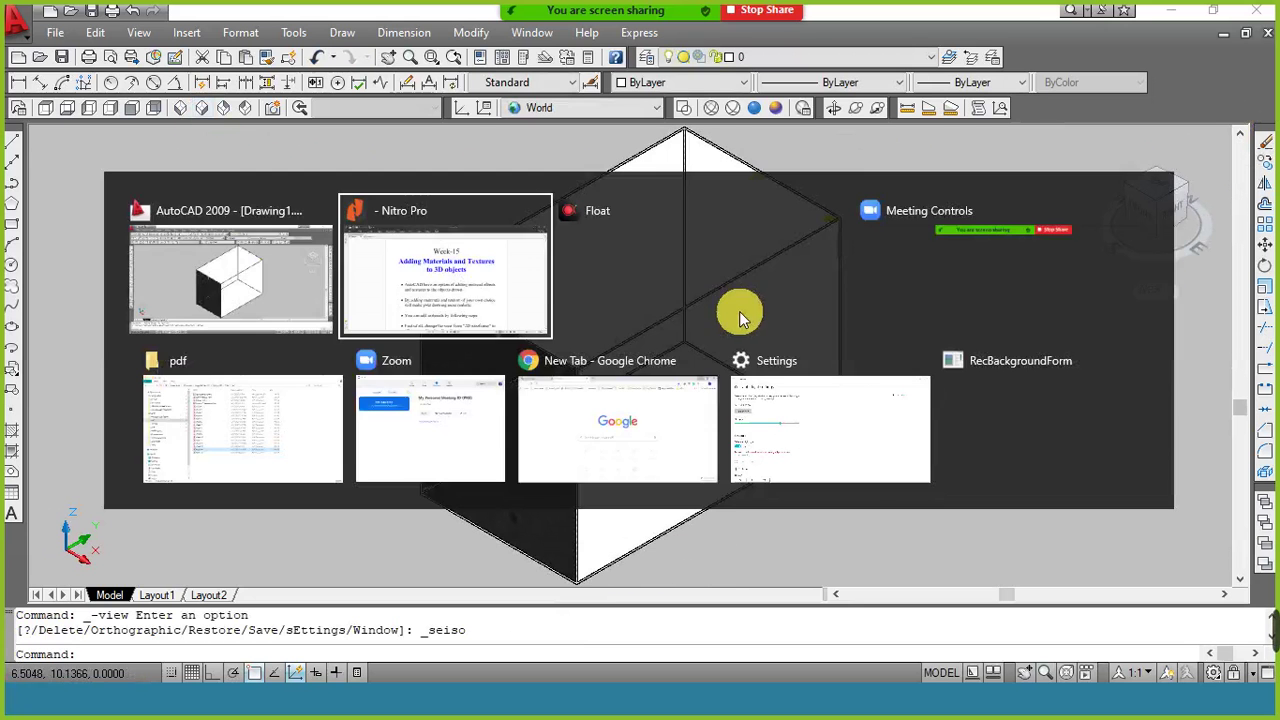
left_click(463, 290)
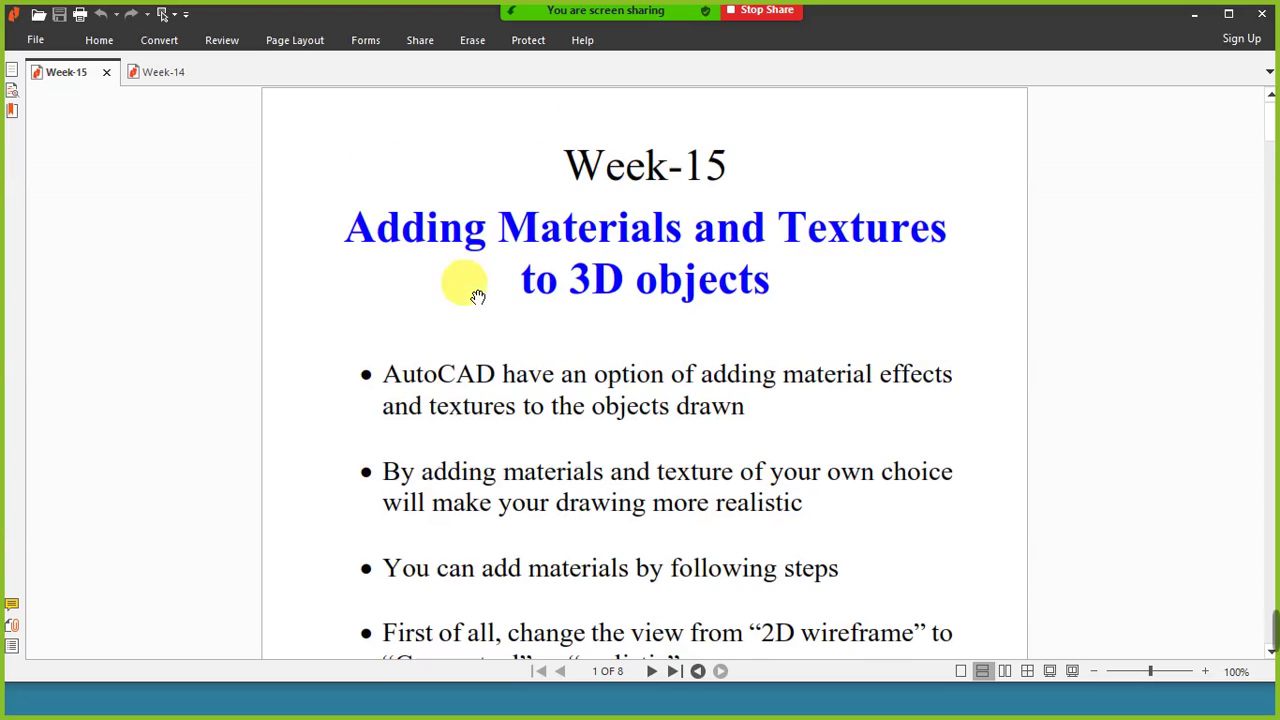
scroll(478, 297, "down", 3)
scroll(478, 297, "down", 3)
scroll(478, 297, "down", 2)
scroll(478, 297, "down", 3)
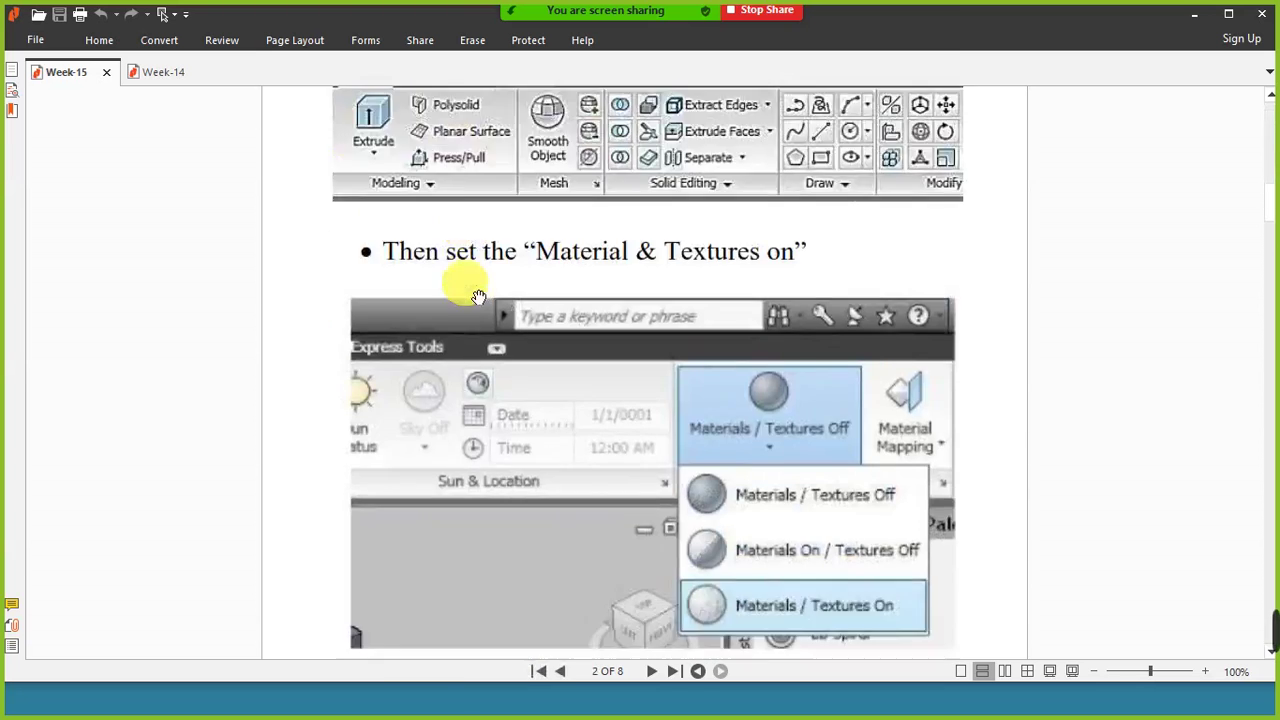
scroll(478, 297, "down", 4)
scroll(475, 290, "down", 2)
scroll(475, 290, "down", 4)
scroll(485, 292, "down", 3)
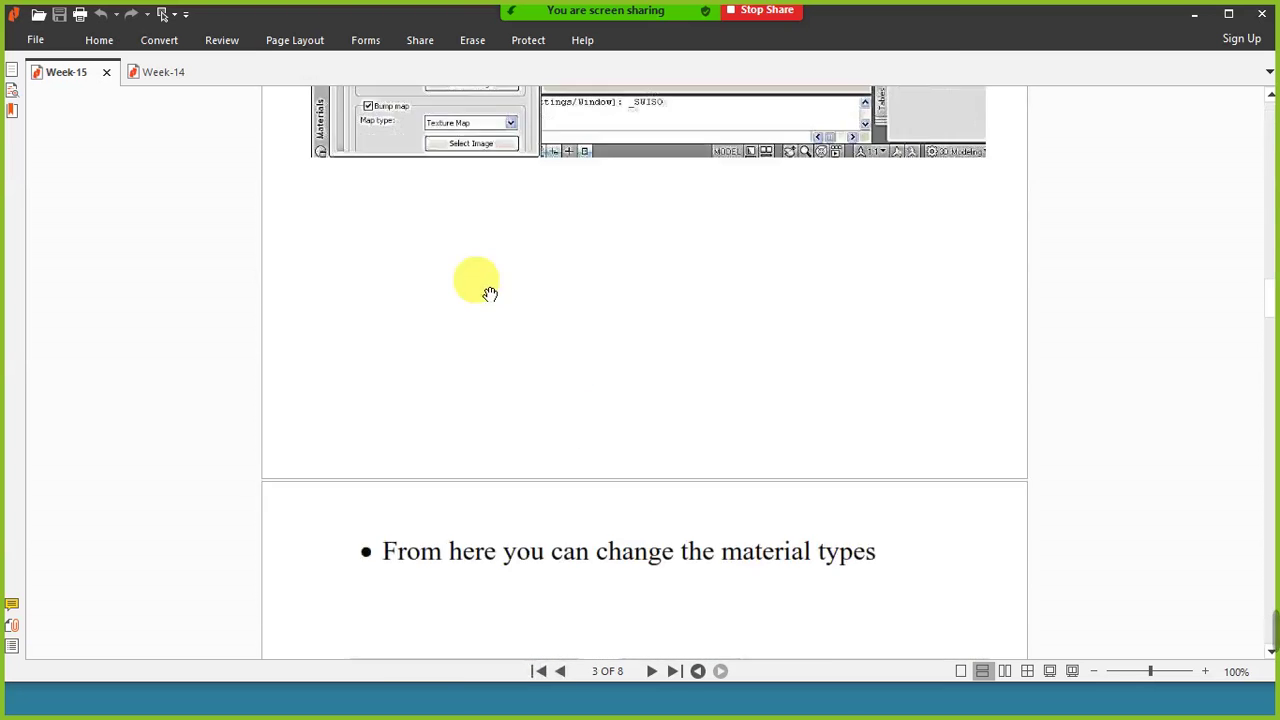
scroll(489, 290, "down", 5)
scroll(490, 290, "down", 3)
scroll(485, 285, "down", 4)
scroll(500, 320, "down", 3)
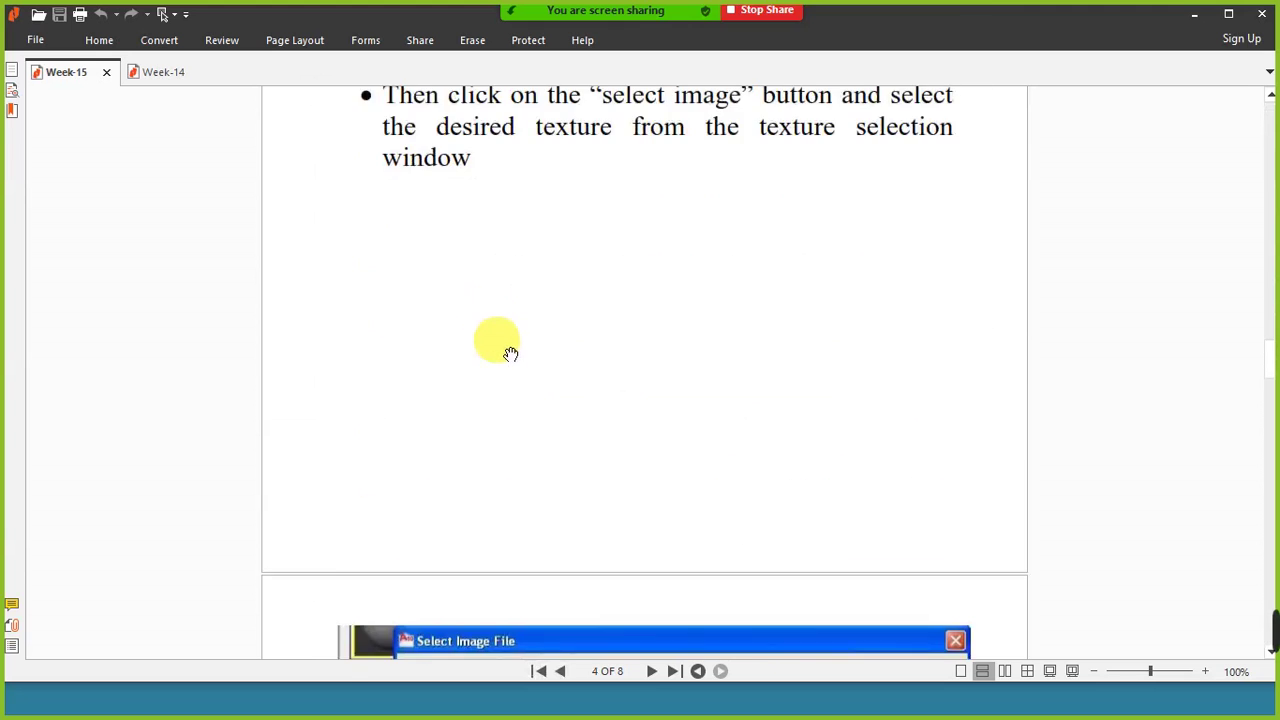
scroll(505, 360, "down", 5)
scroll(500, 370, "down", 3)
scroll(500, 368, "down", 2)
scroll(510, 375, "down", 3)
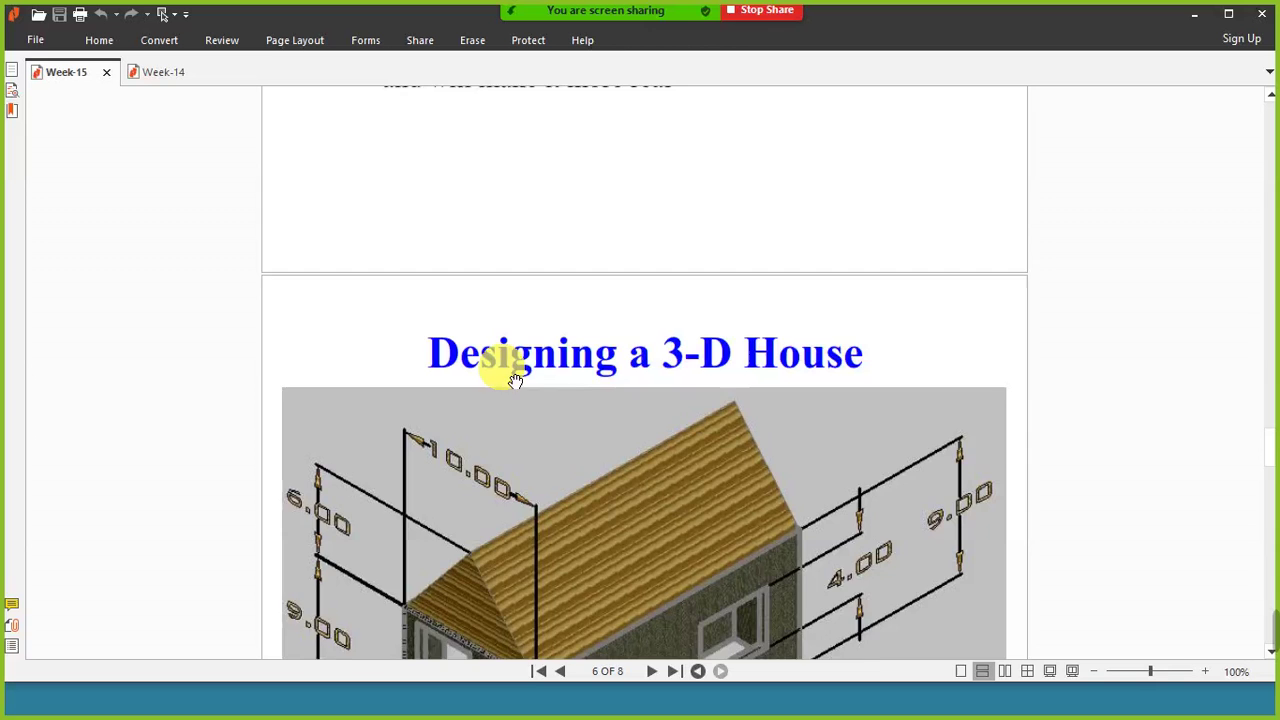
scroll(515, 381, "down", 4)
scroll(515, 381, "down", 3)
scroll(512, 380, "down", 1)
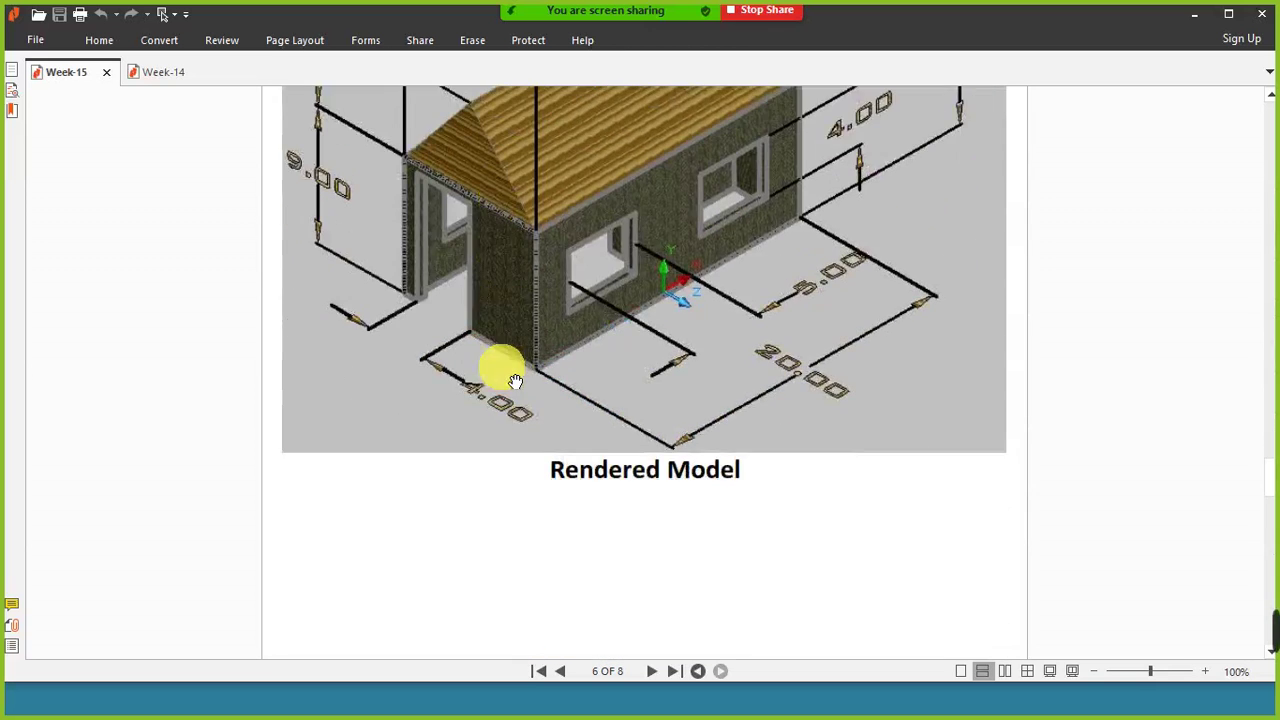
Settle on page 7, Top 2D View of House, then switch back to AutoCAD
scroll(512, 380, "up", 1)
scroll(512, 380, "down", 1)
scroll(774, 494, "up", 4)
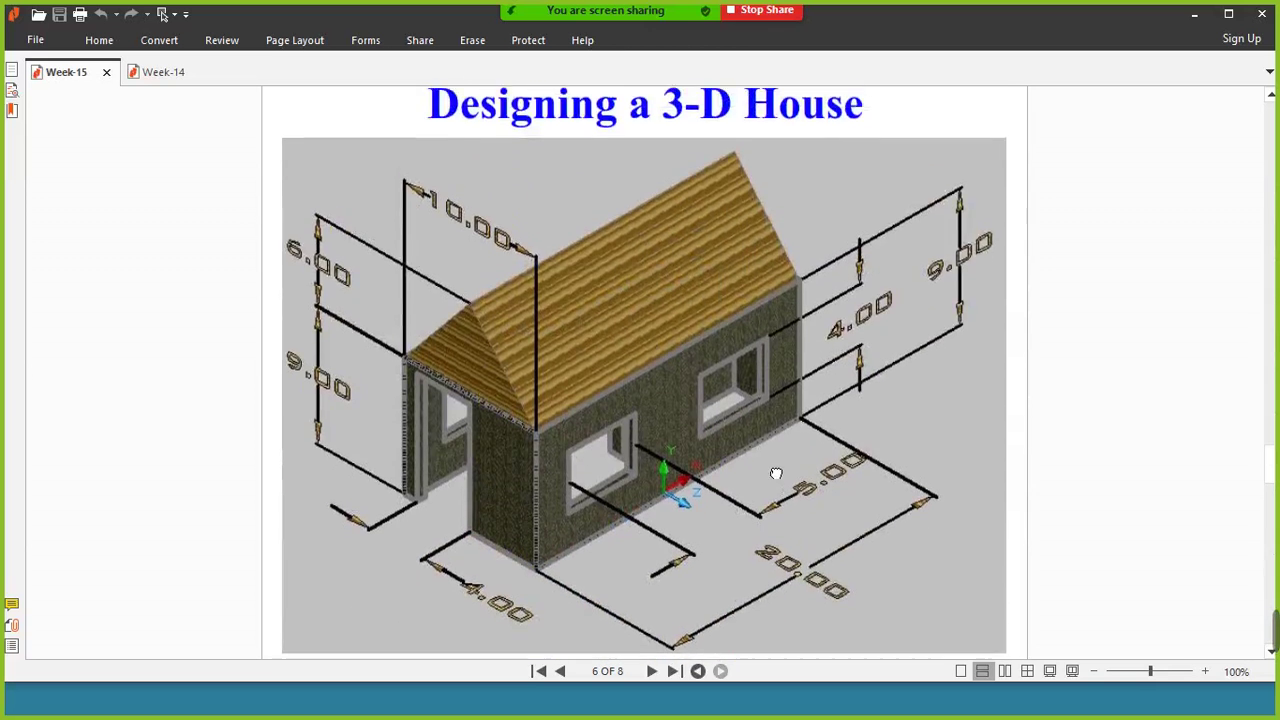
scroll(772, 460, "down", 1)
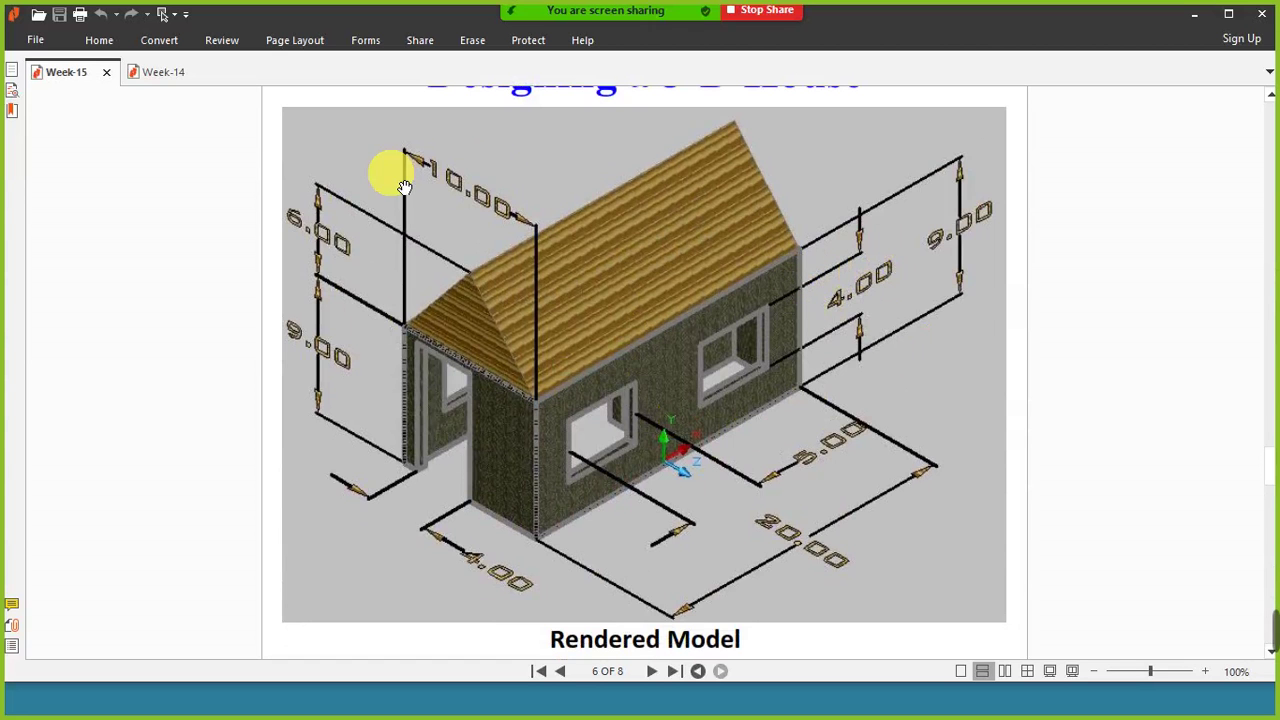
scroll(862, 292, "down", 2)
scroll(862, 292, "down", 5)
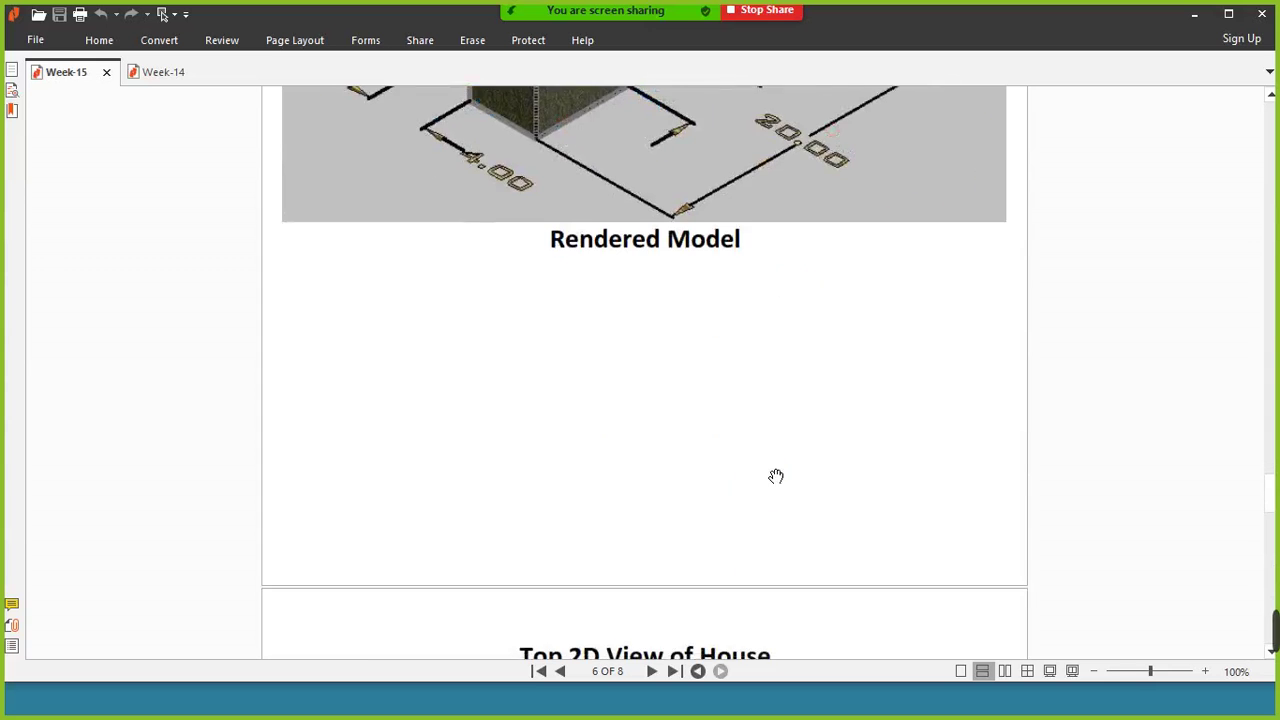
scroll(777, 474, "down", 4)
scroll(774, 220, "down", 2)
scroll(771, 586, "down", 3)
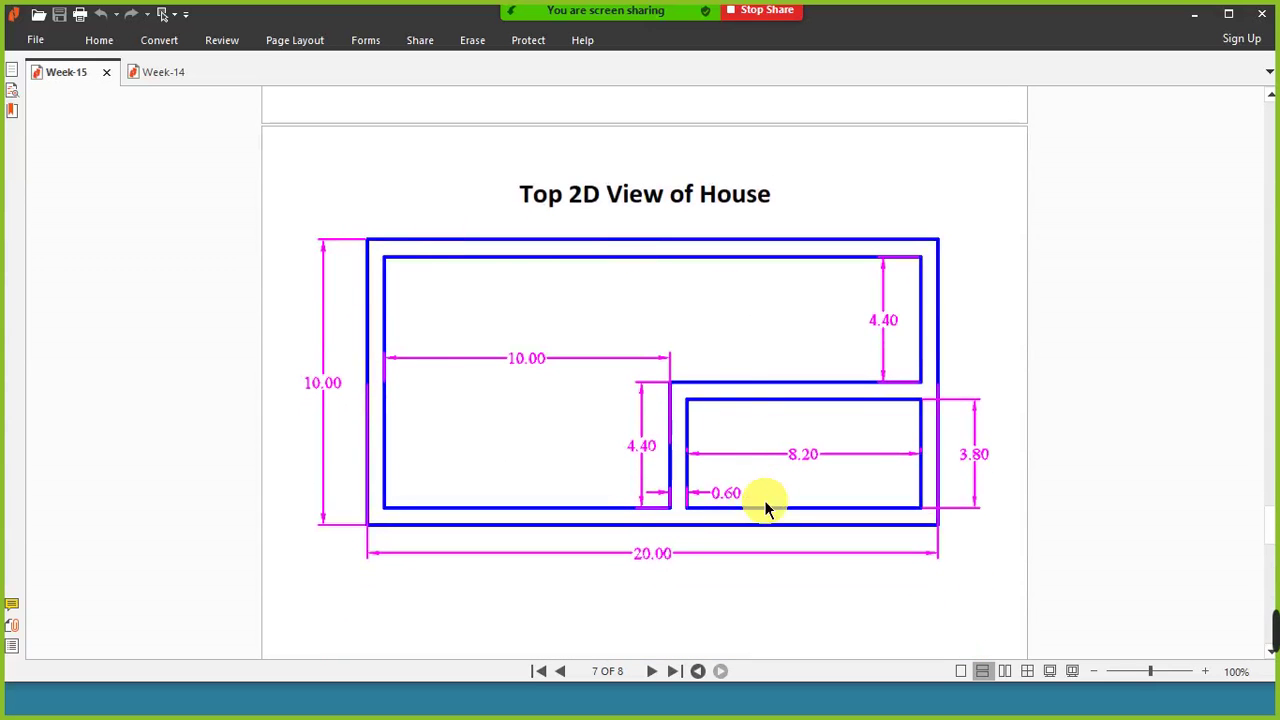
key("alt+Tab")
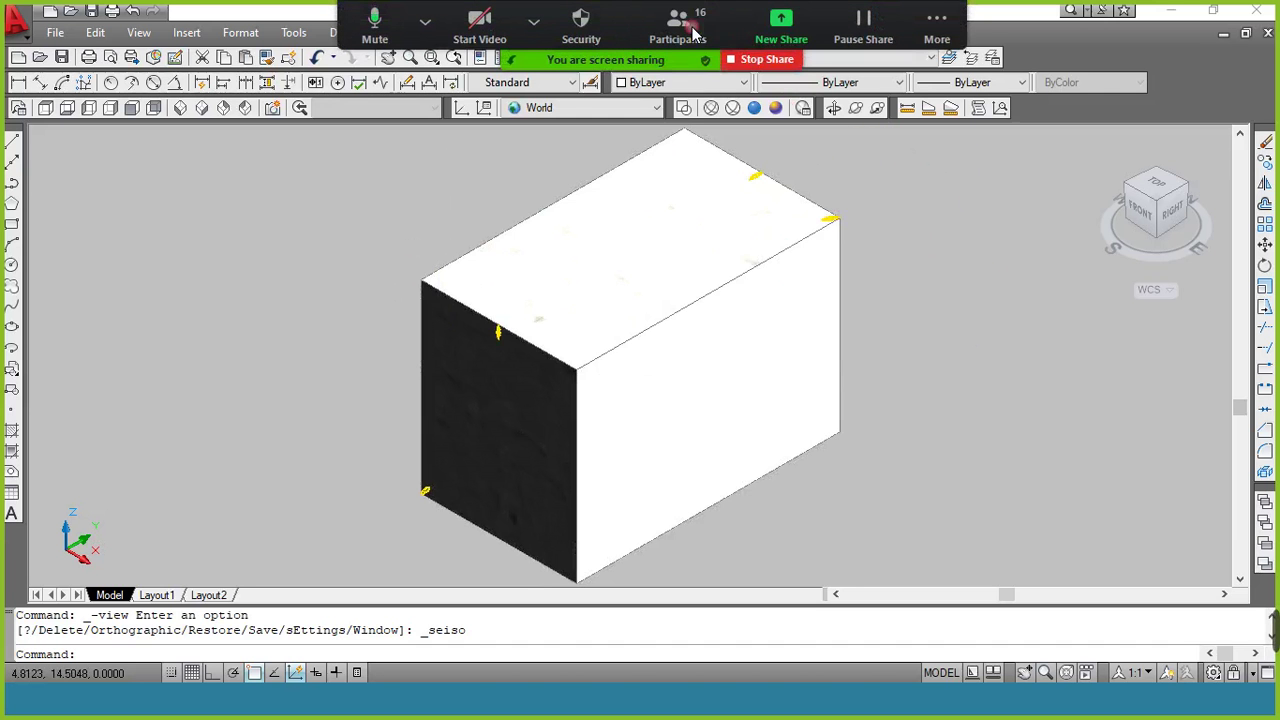
left_click(695, 20)
left_click_drag(622, 204, 1086, 17)
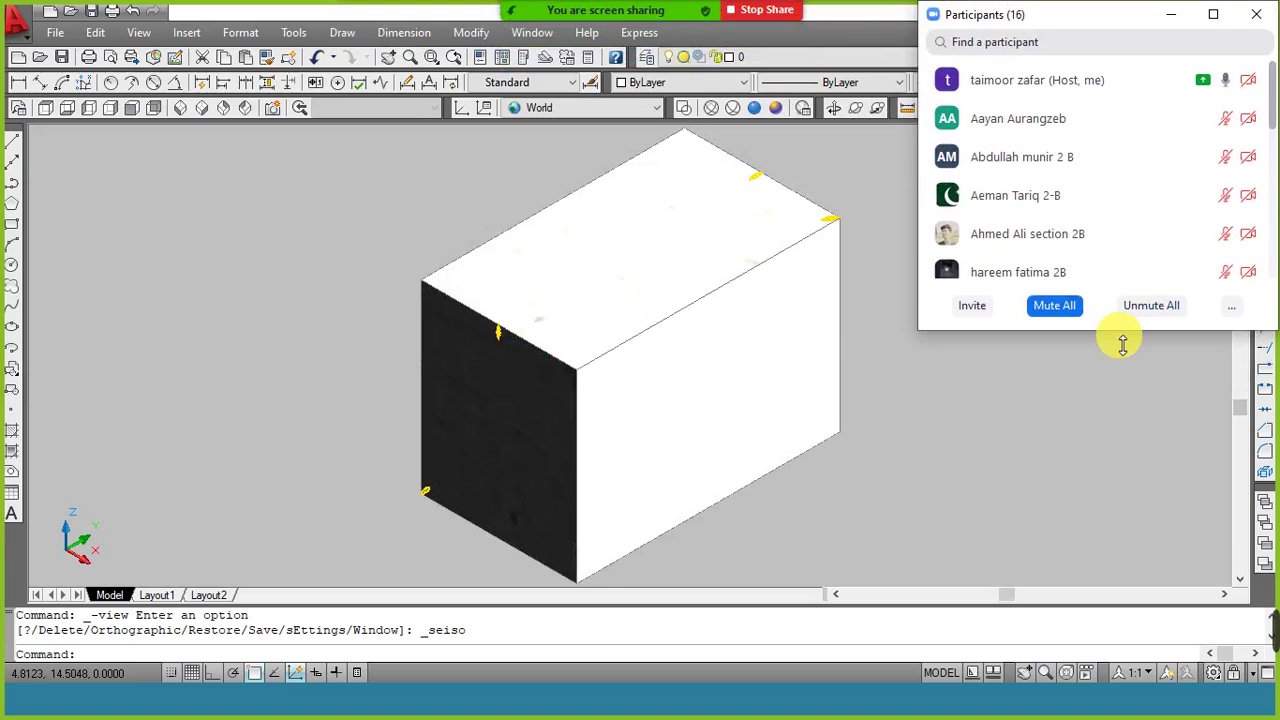
left_click_drag(1123, 330, 1143, 695)
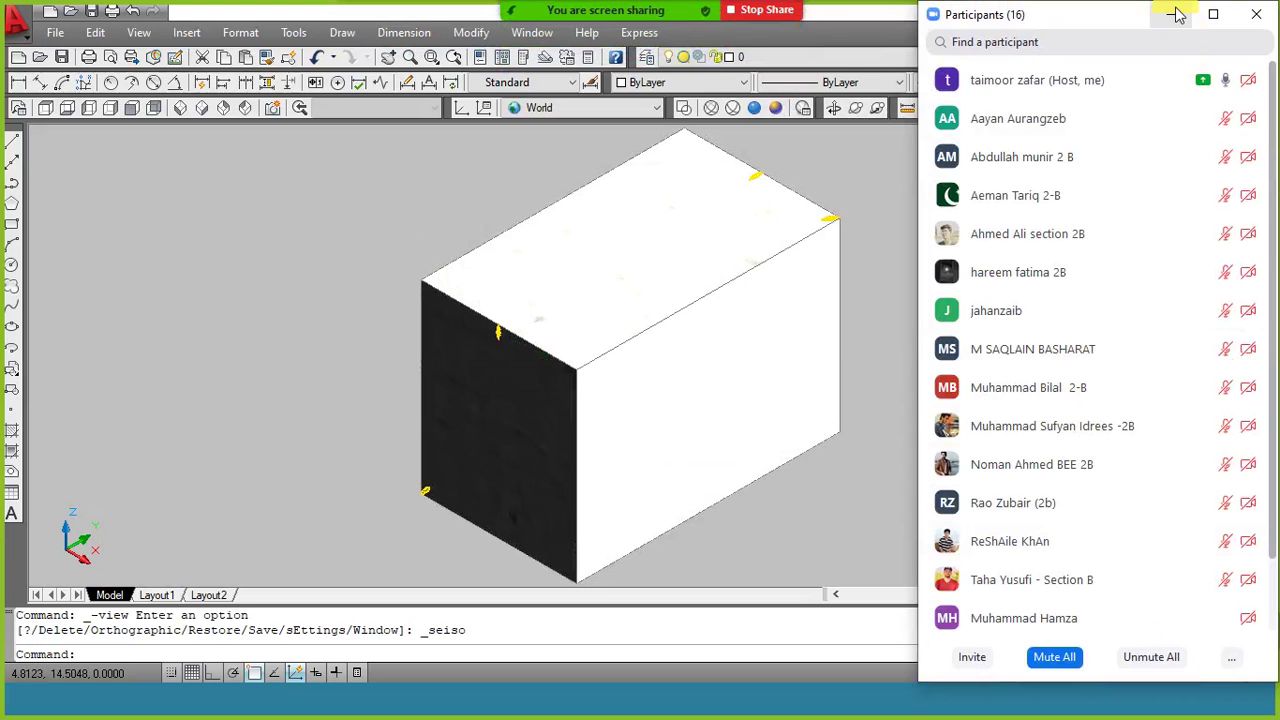
left_click(1178, 14)
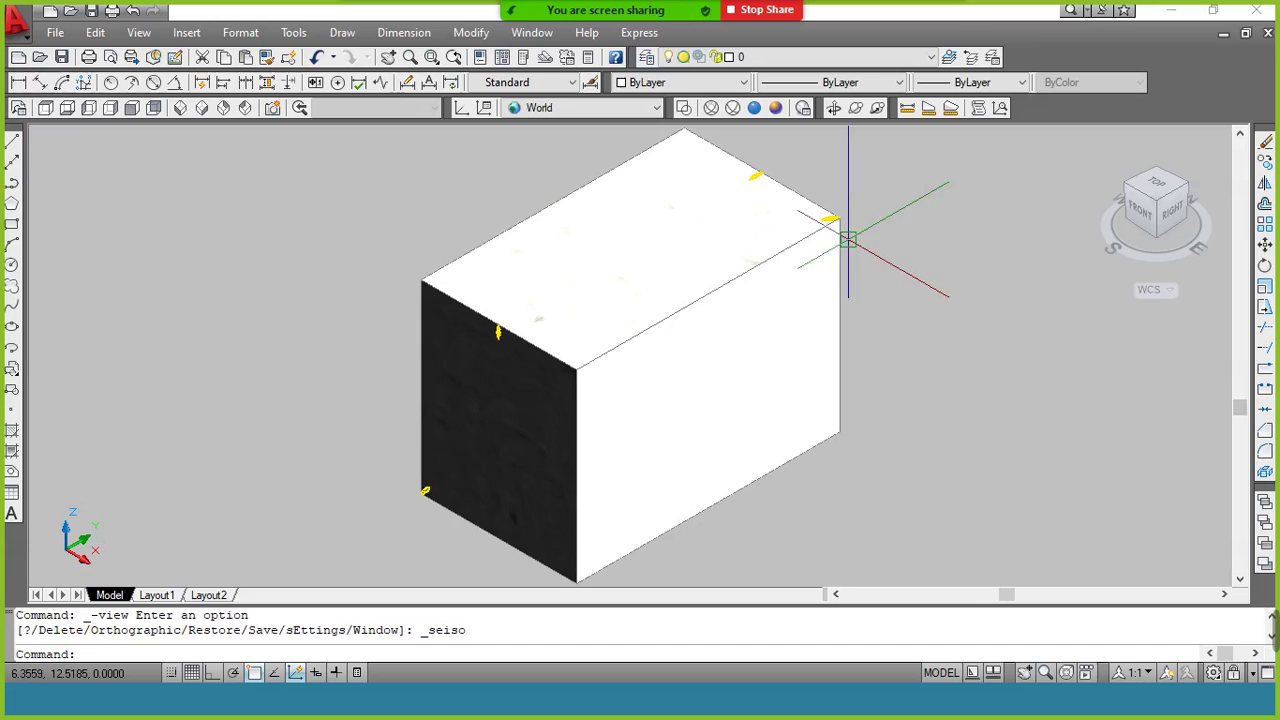
Erase the textured box and the six leftover objects with E
left_click(829, 217)
type("e")
key("Return")
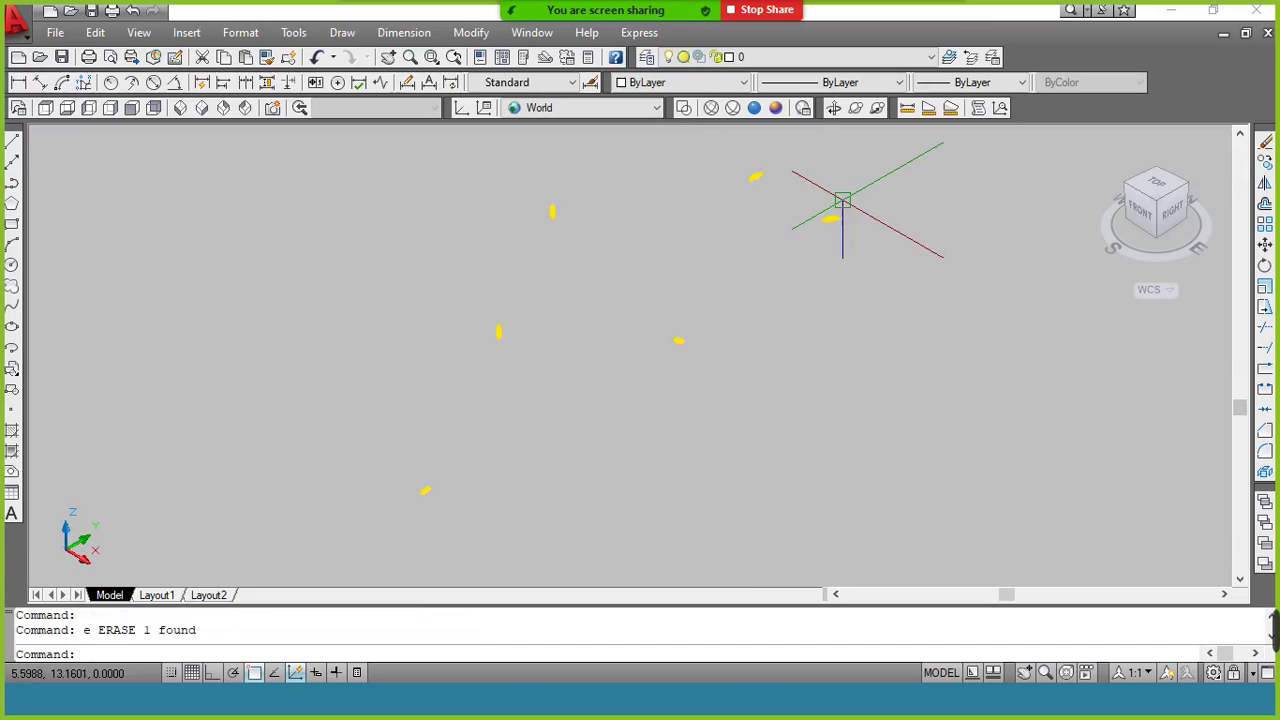
left_click(880, 156)
left_click(260, 515)
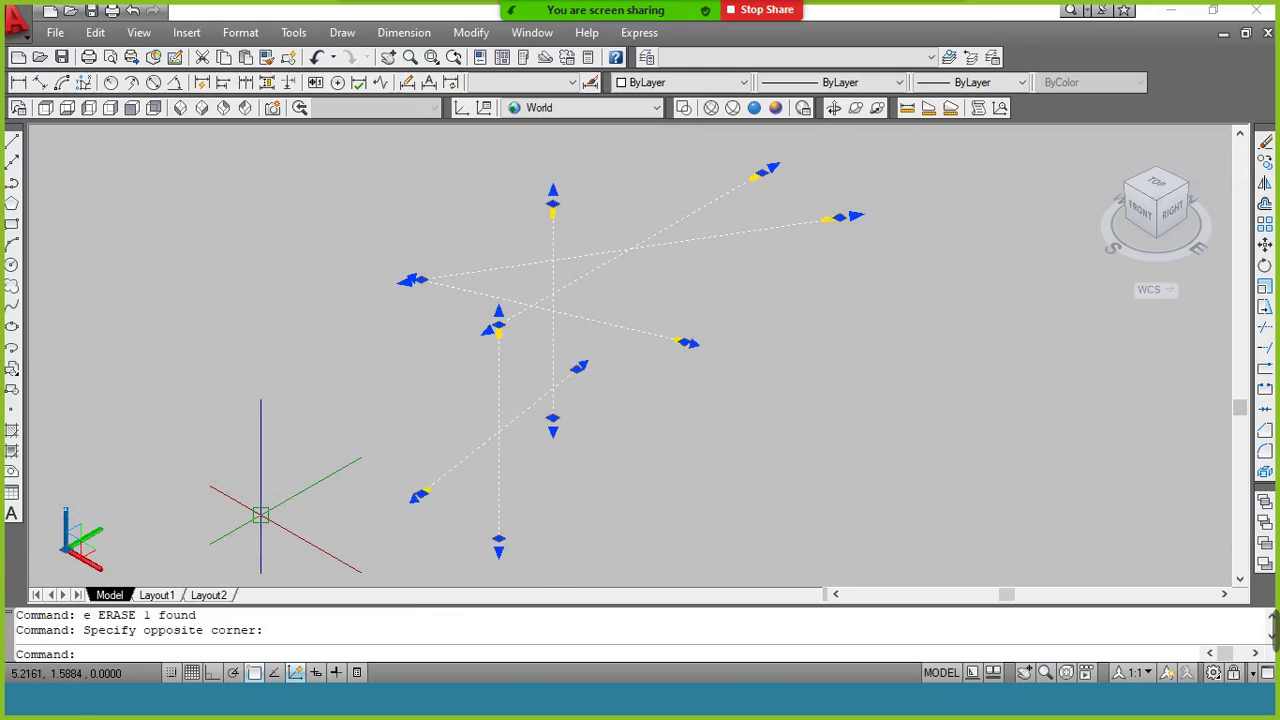
type("e")
key("Return")
Recentre the empty drawing in 2D Wireframe Front view and open the house plan PDF
mouse_move(488, 311)
middle_mouse_down()
mouse_move(170, 136)
mouse_move(716, 130)
middle_mouse_up()
left_click(205, 110)
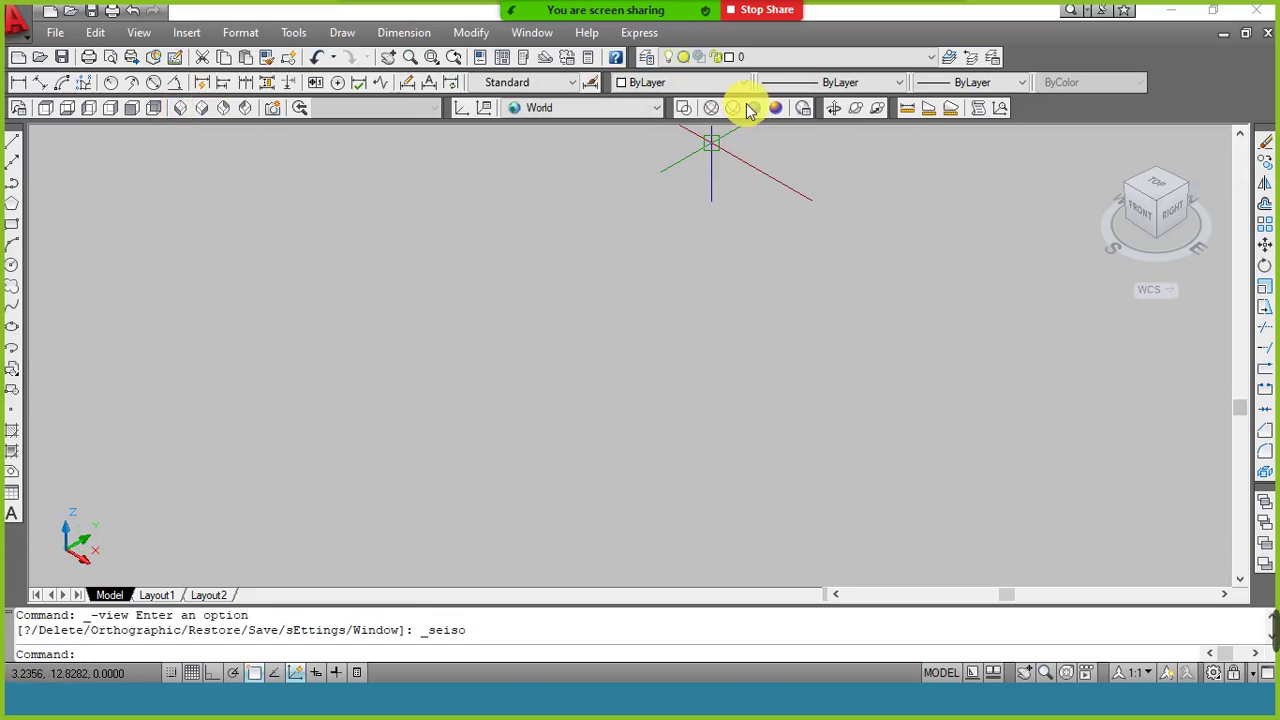
left_click(683, 108)
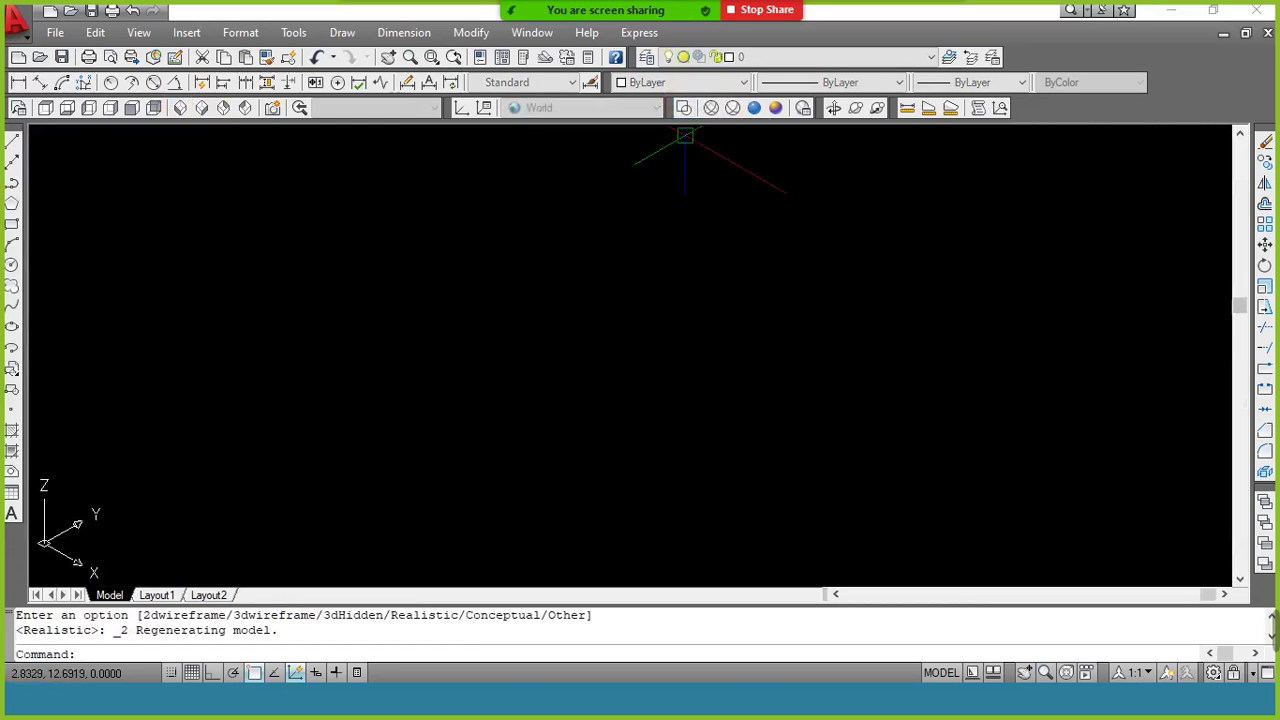
left_click(131, 110)
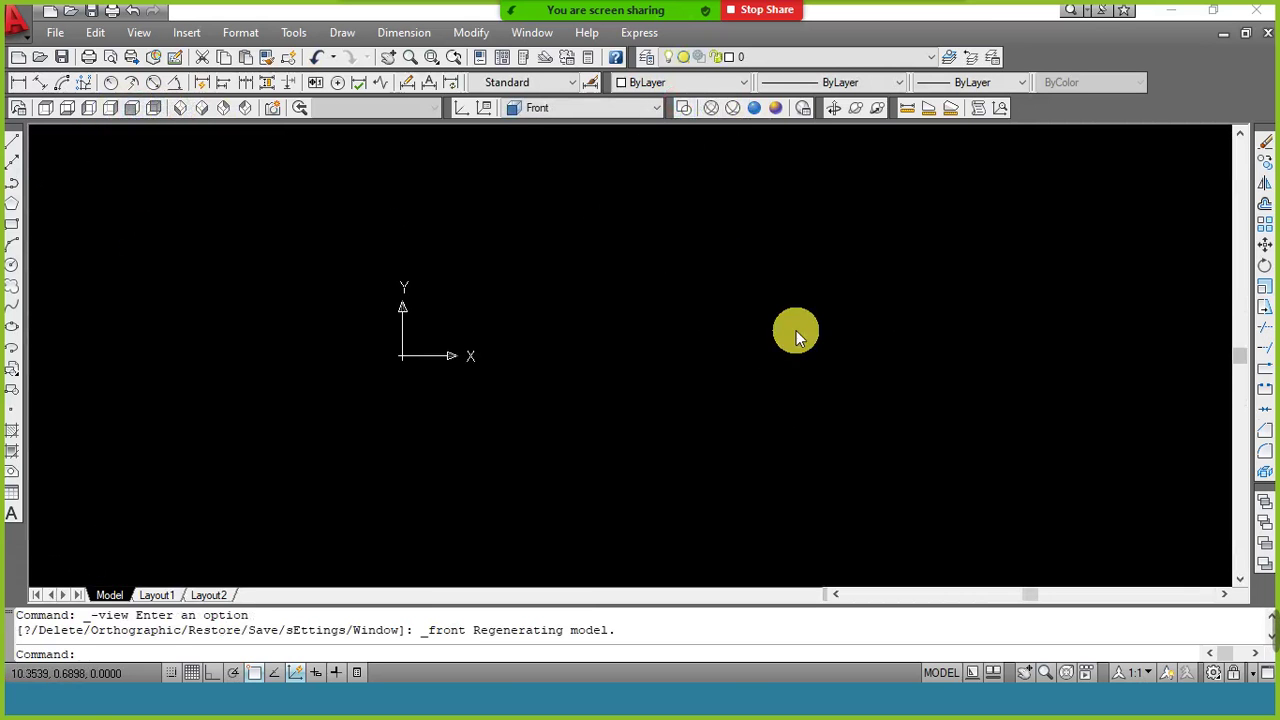
key("alt+Tab")
left_click(680, 283)
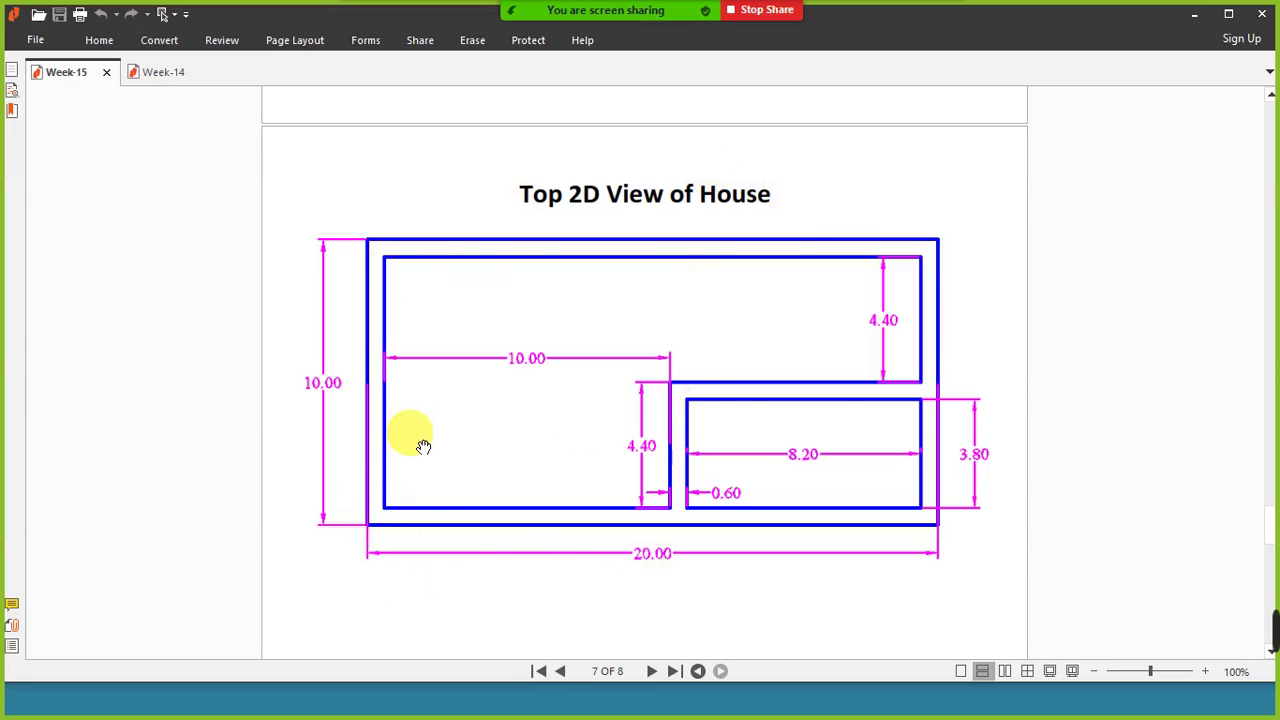
key("alt+Tab")
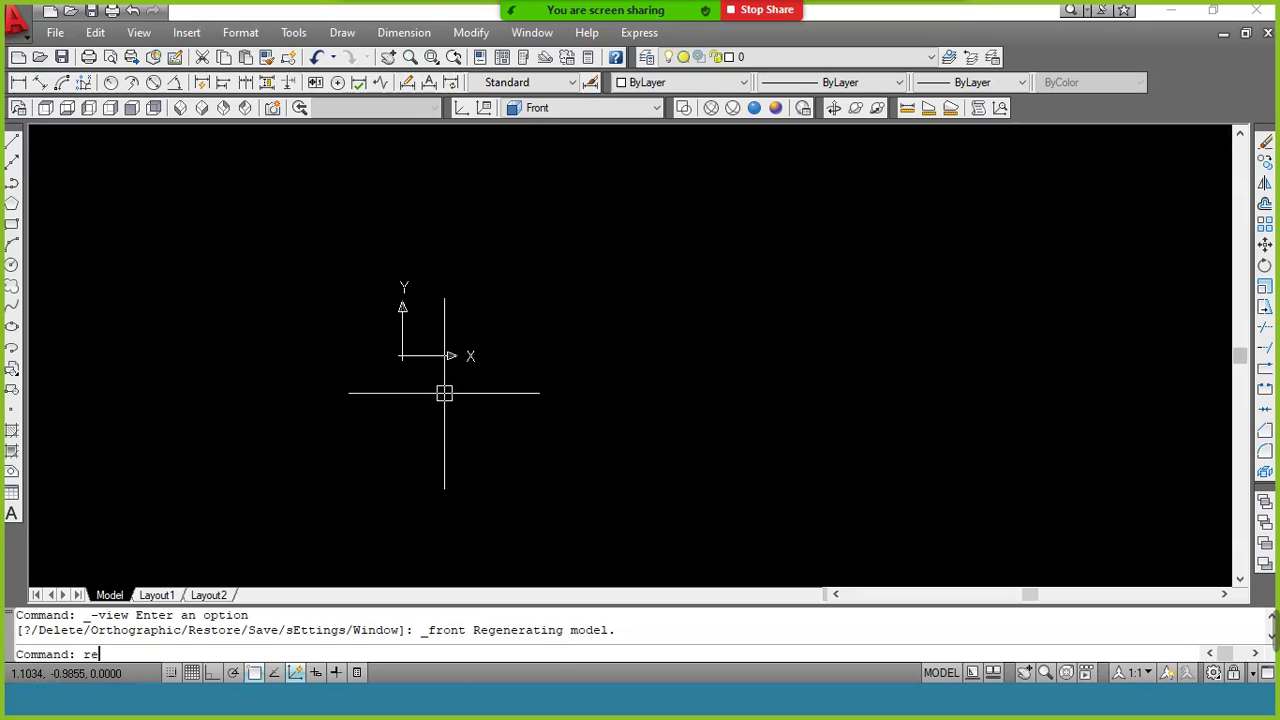
type("c")
key("Return")
left_click(436, 487)
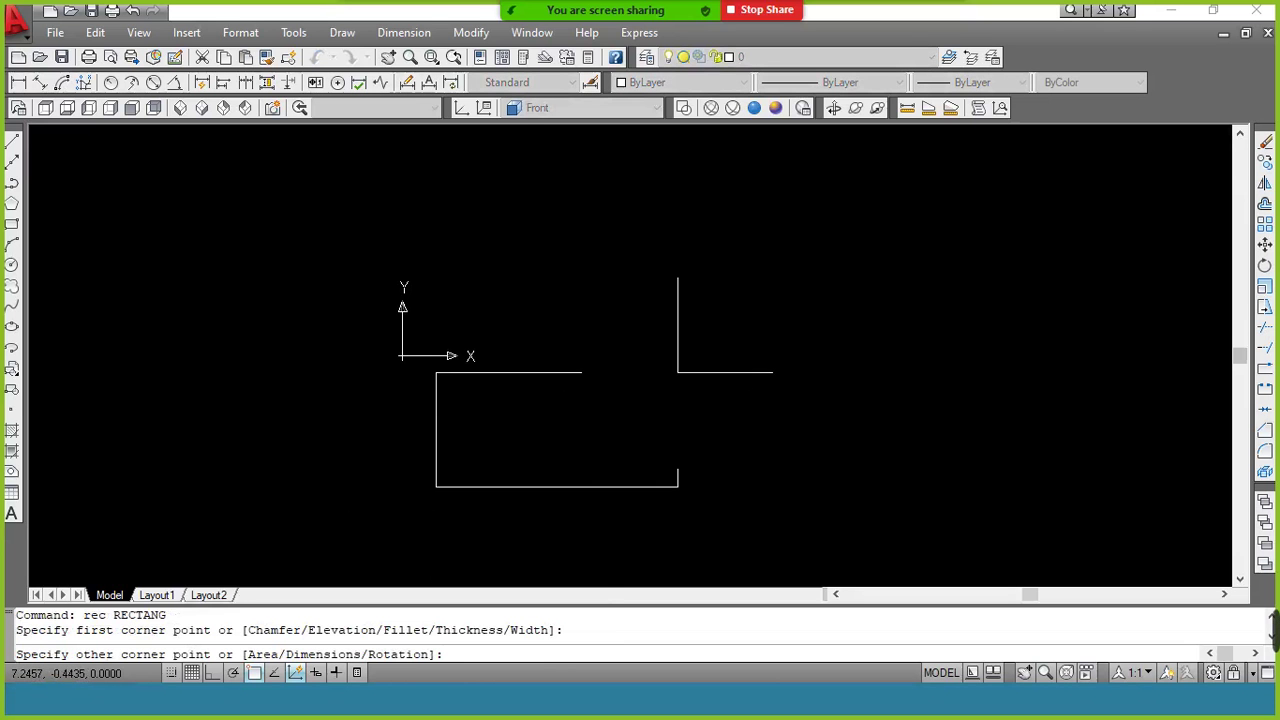
type("@20,10")
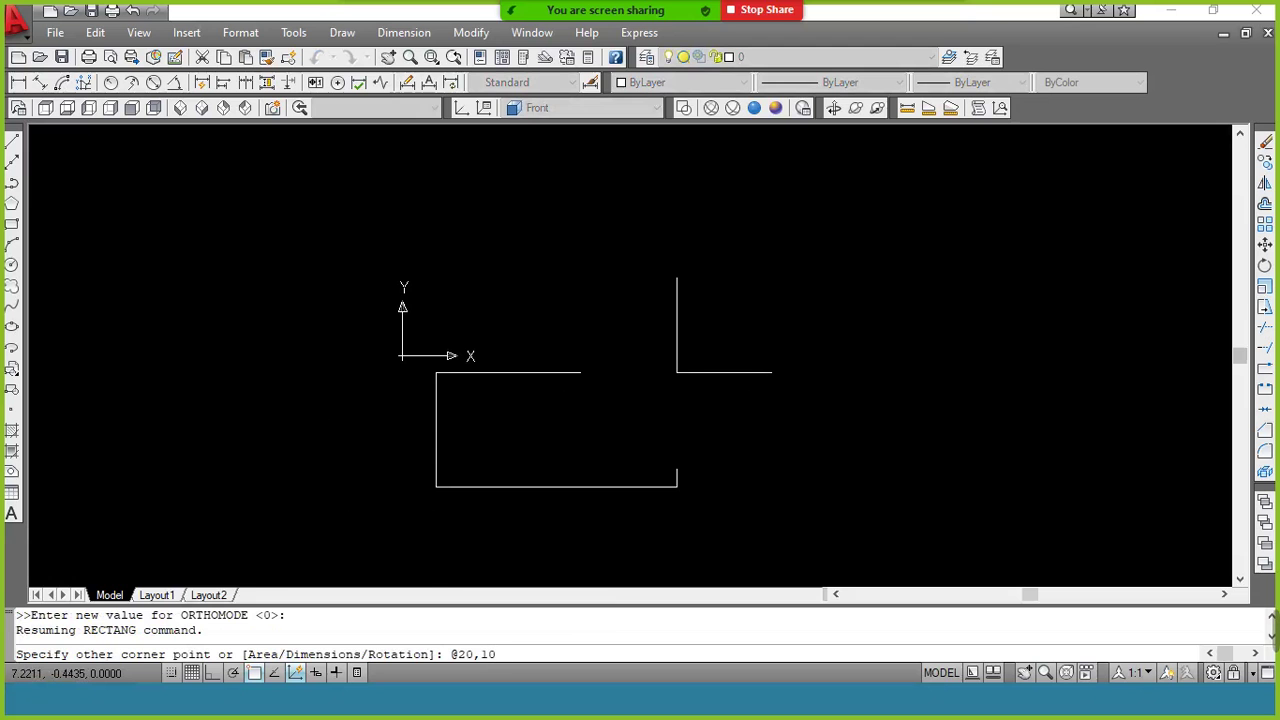
key("Return")
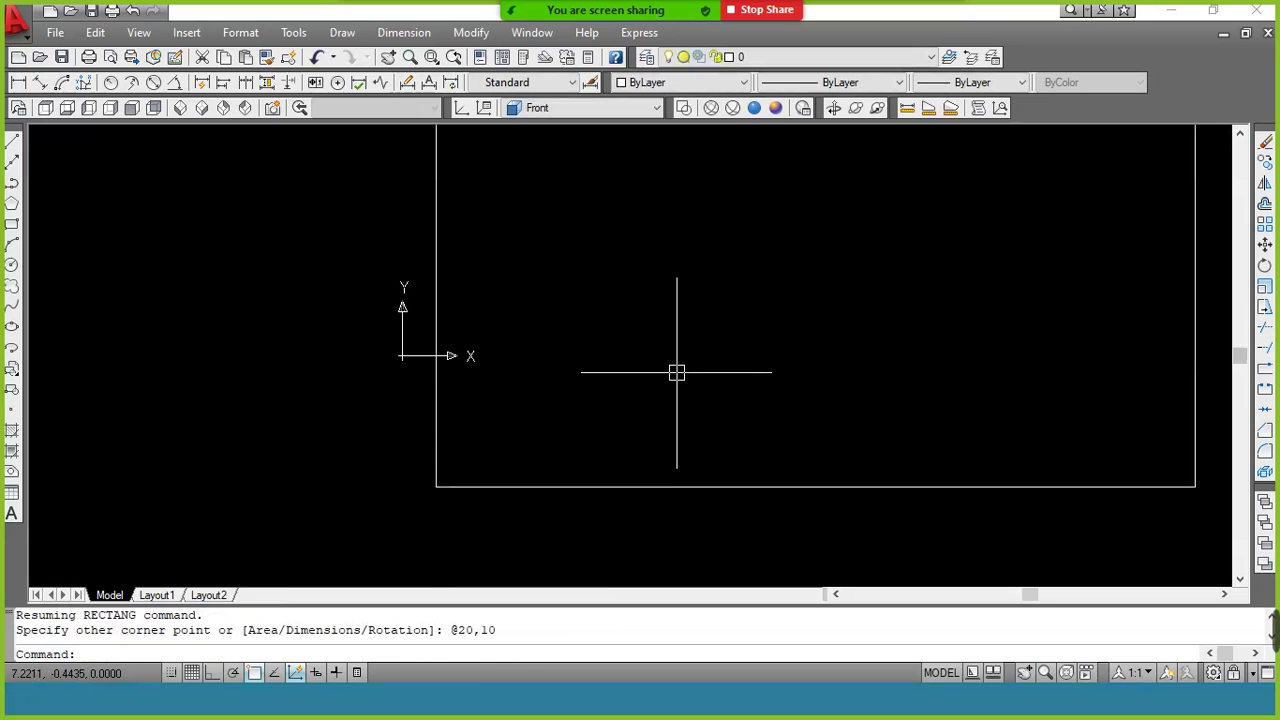
type("z")
key("Return")
type("e")
key("Return")
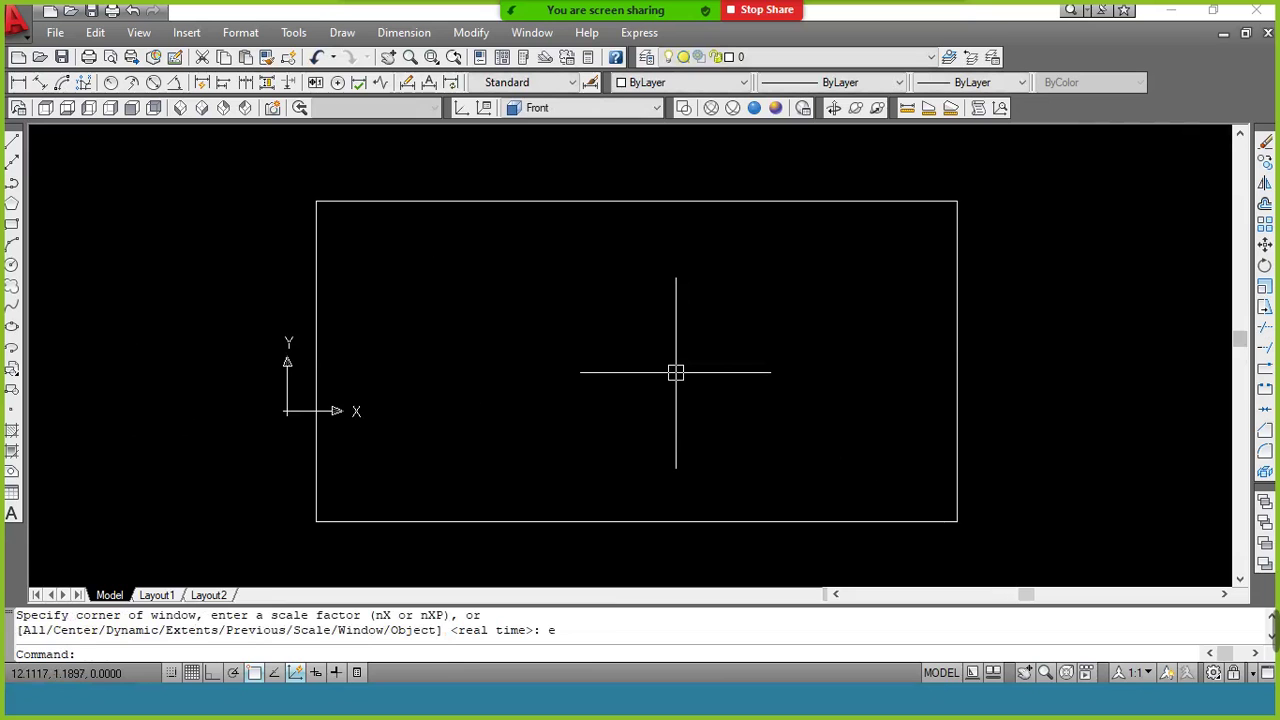
Offset the rectangle 0.6 inward, then check the house plan PDF
type("o")
key("Return")
type(".6")
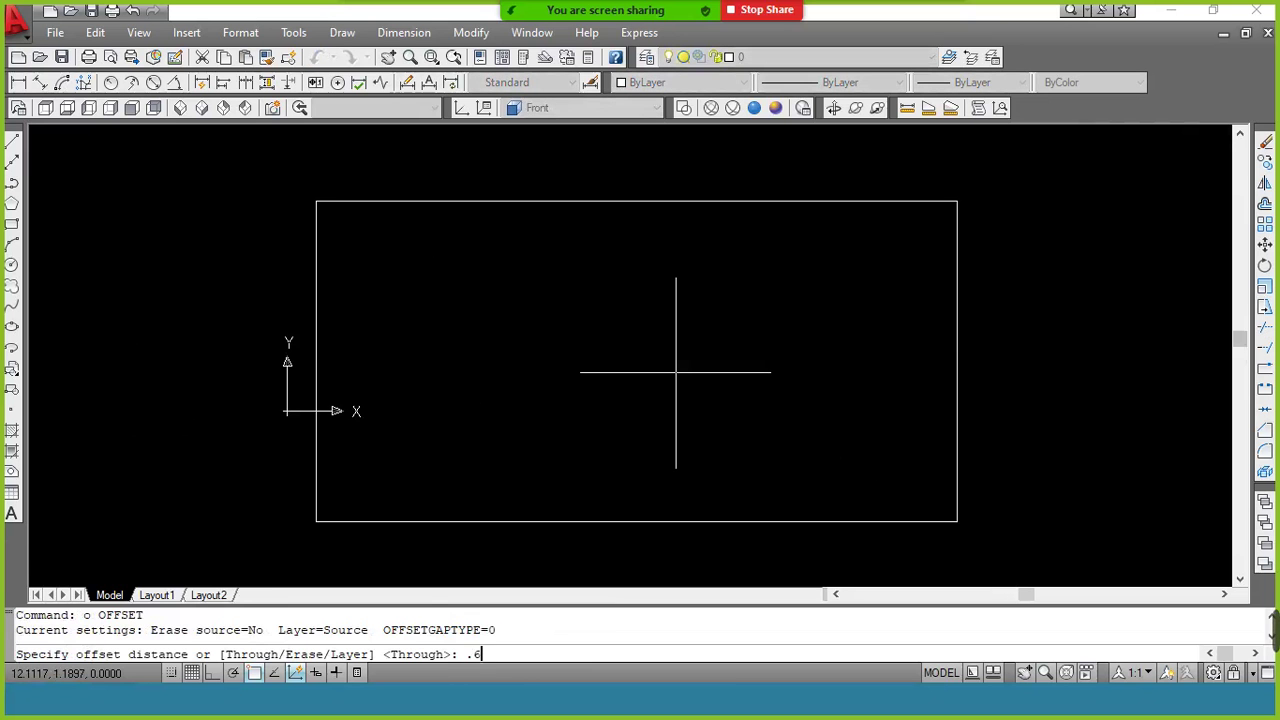
key("Return")
left_click(743, 521)
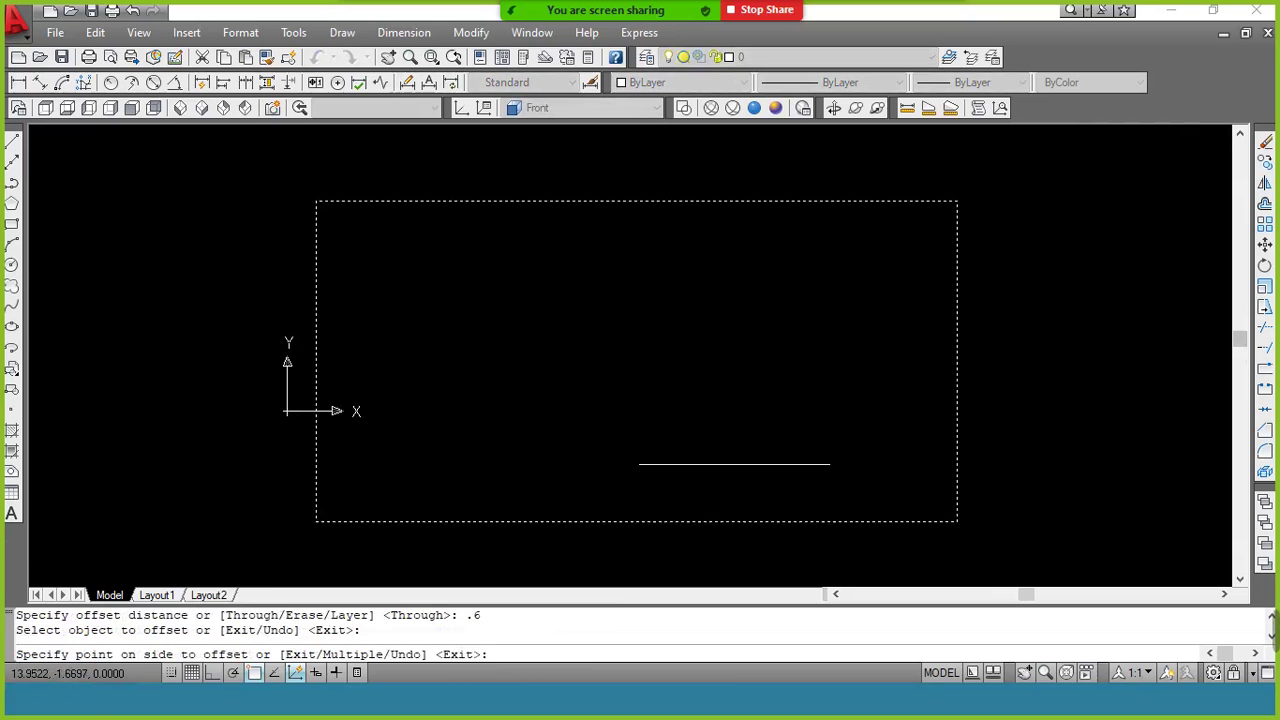
left_click(734, 463)
key("Return")
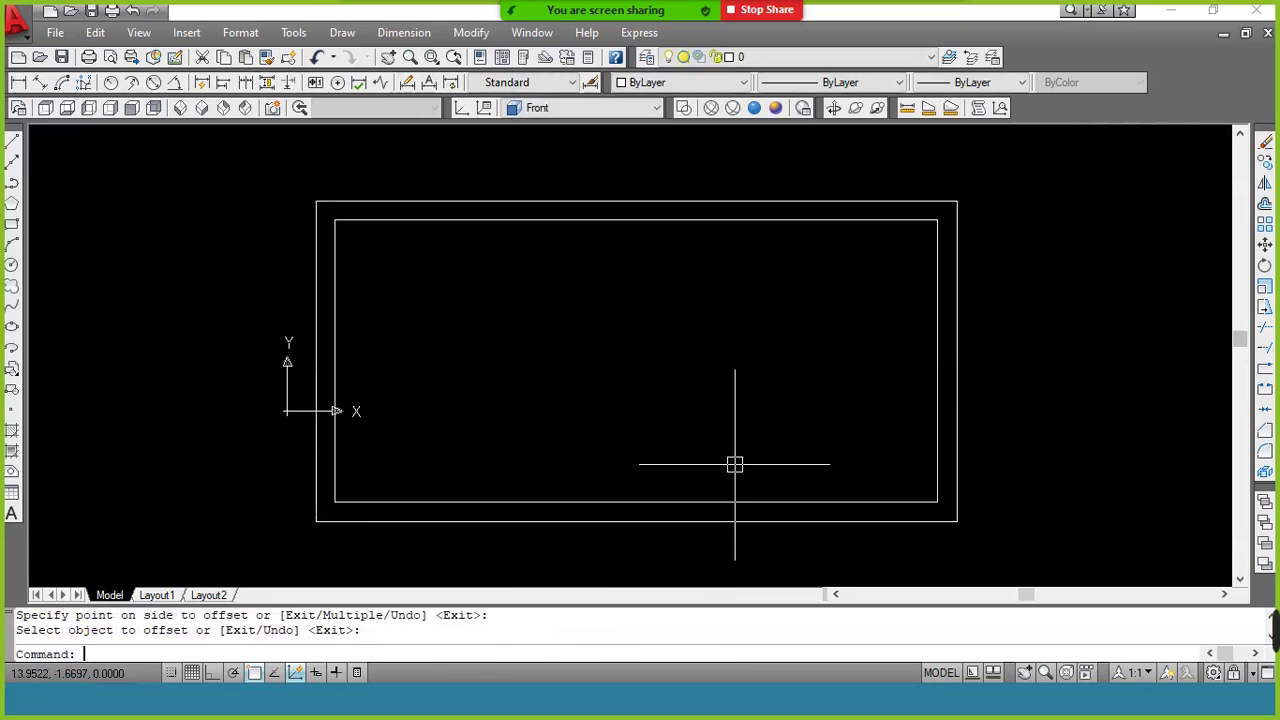
key("alt+Tab")
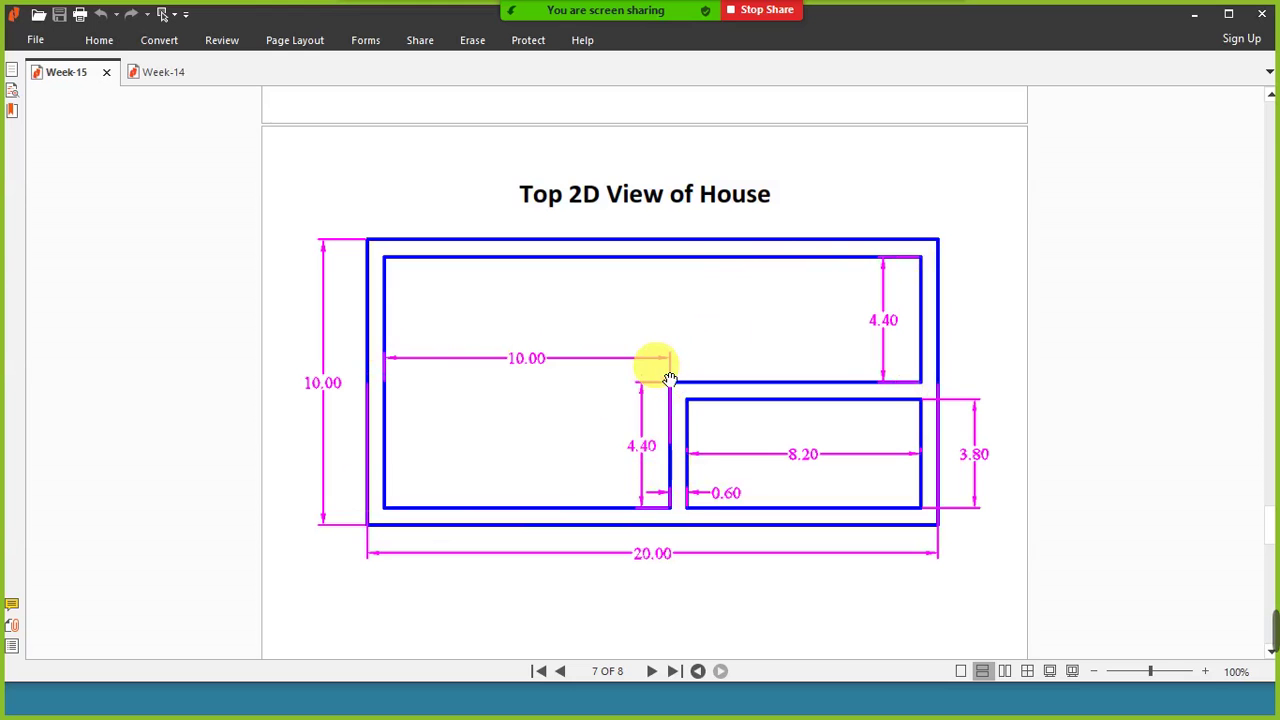
After checking the plan PDF, explode the inner rectangle into separate lines
key("alt+Tab")
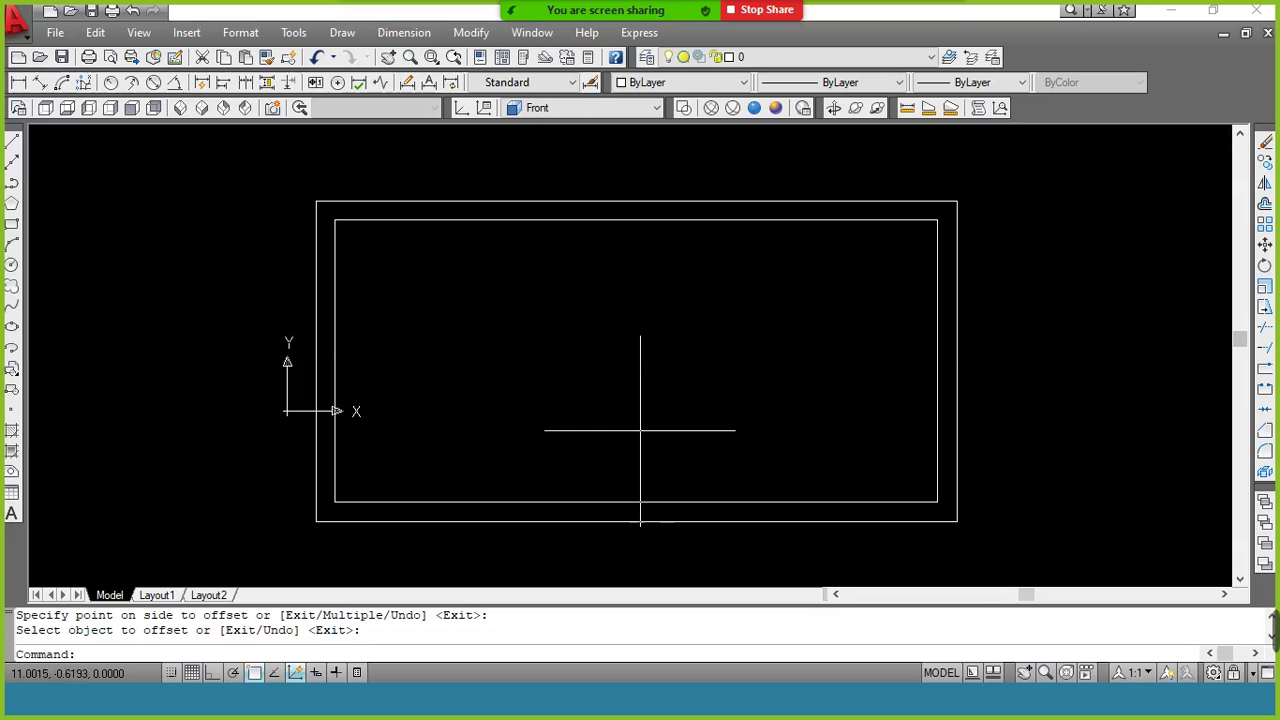
key("alt+Tab")
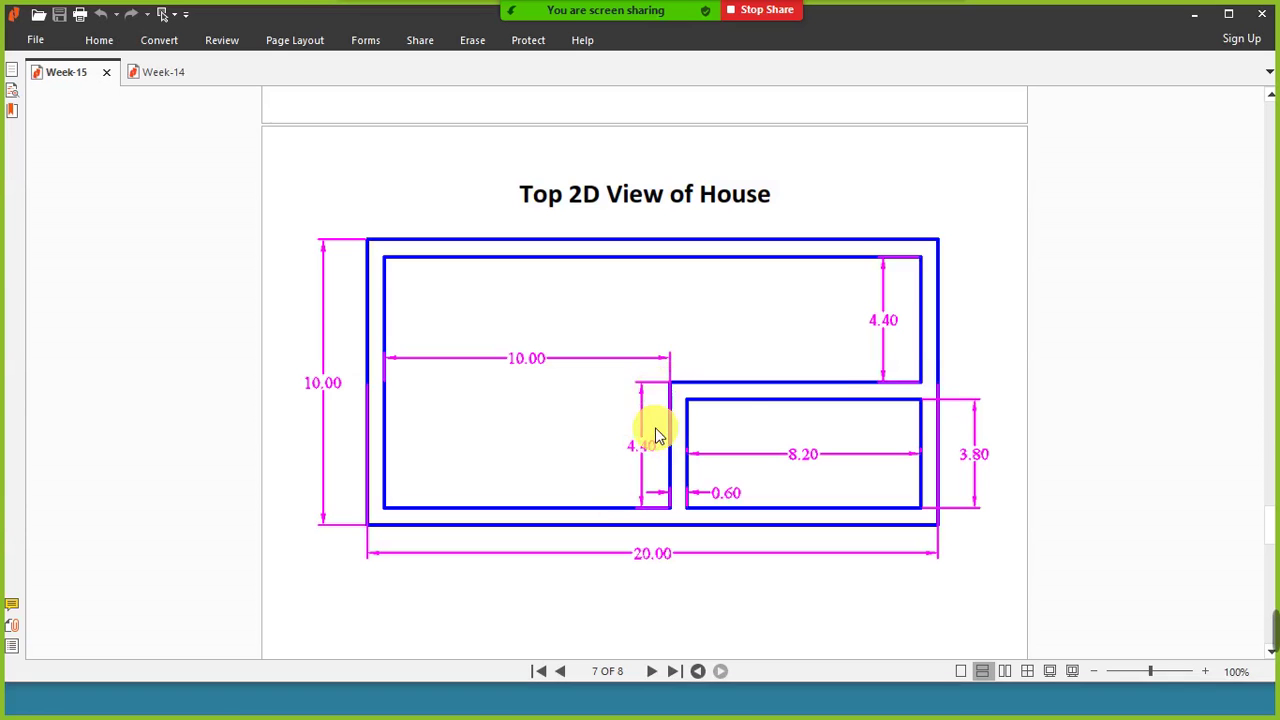
key("alt+Tab")
key("Return")
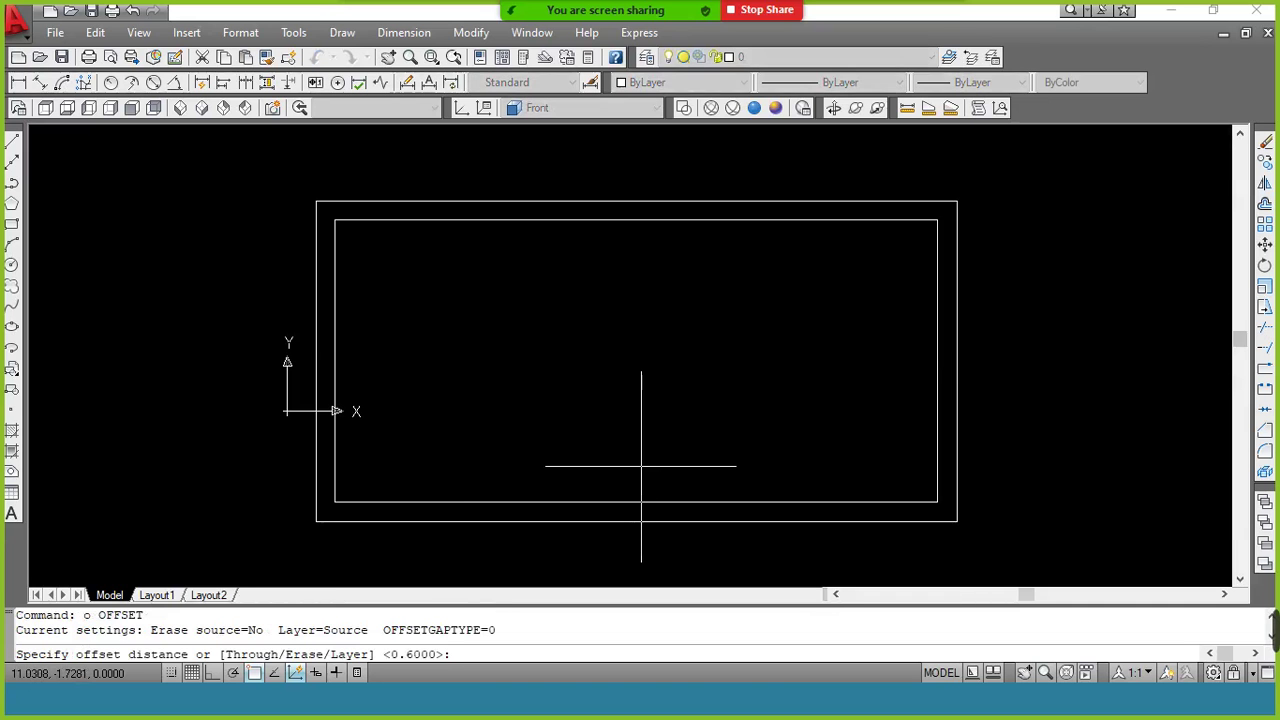
key("Escape")
left_click(630, 497)
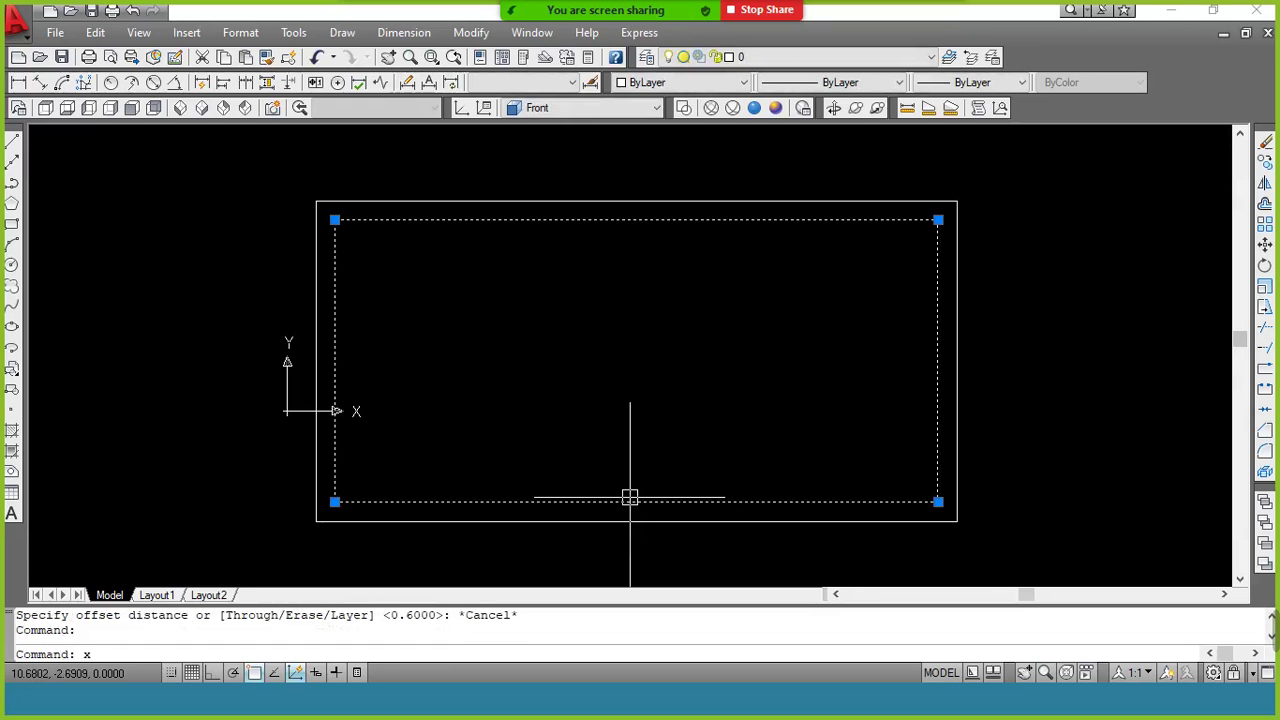
key("Return")
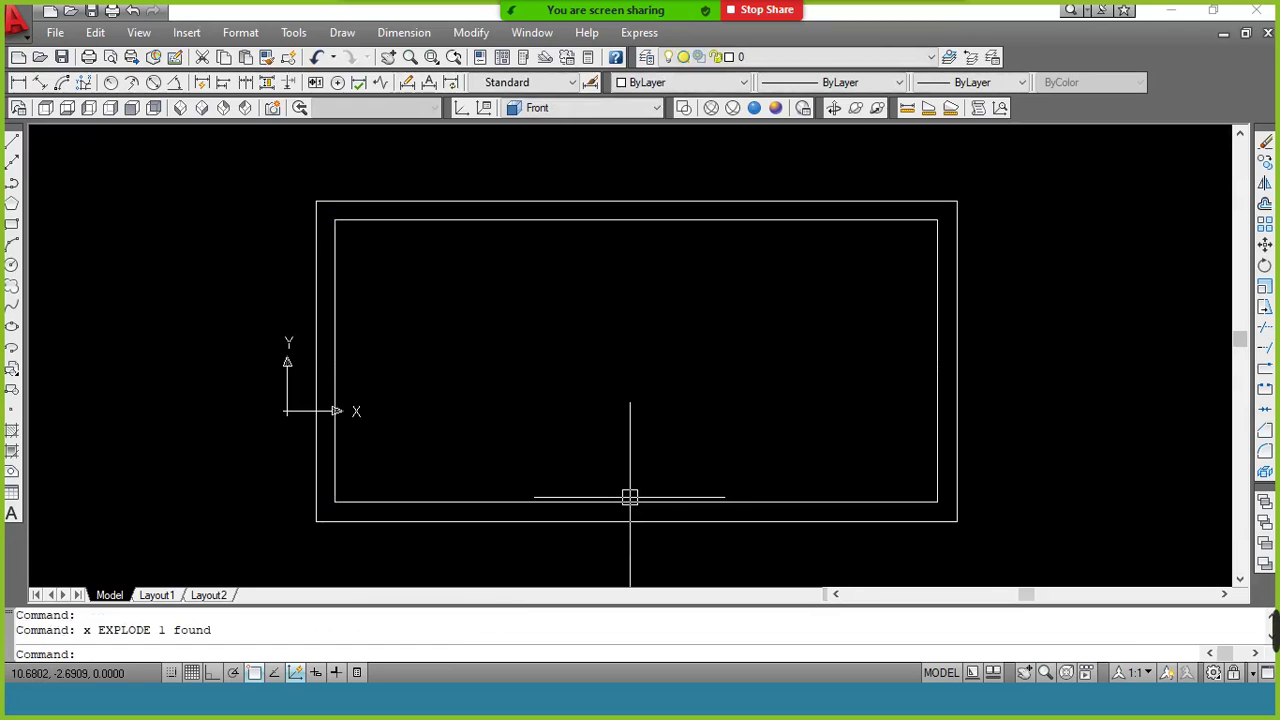
left_click(630, 497)
key("Escape")
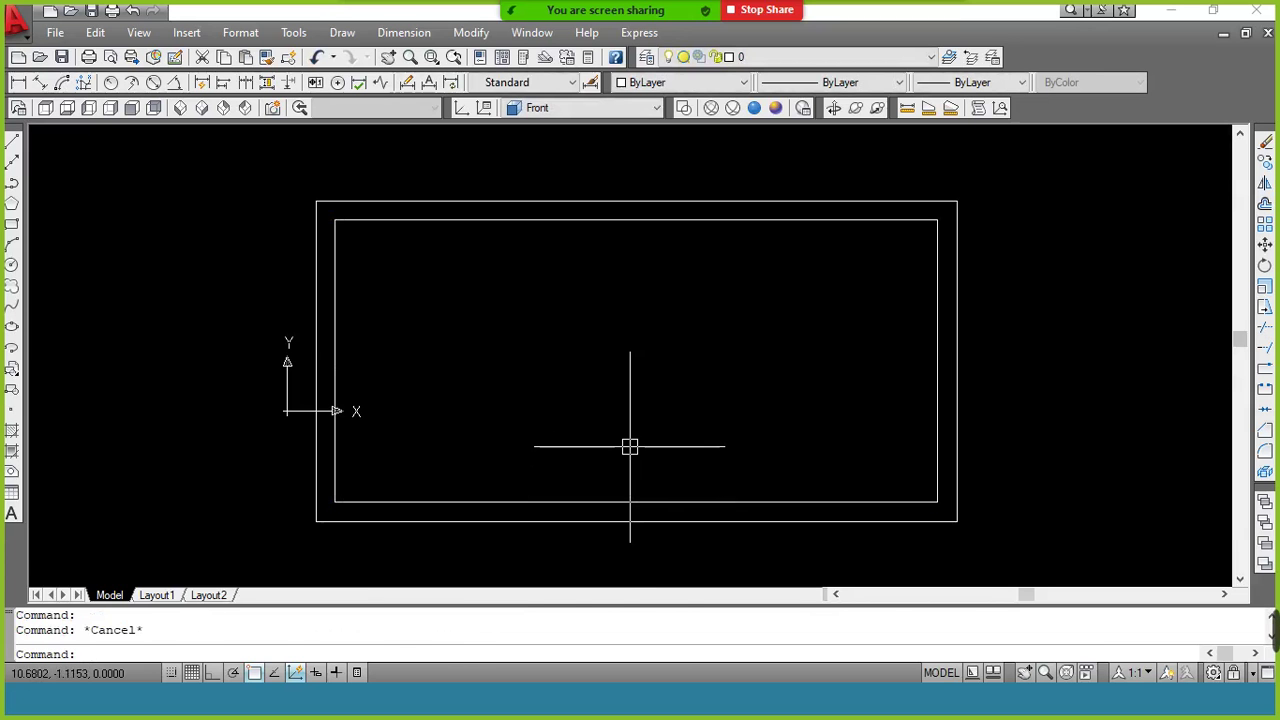
Offset the inner bottom line 4.4 upward to make the middle partition line
type("o")
key("Return")
key("alt+Tab")
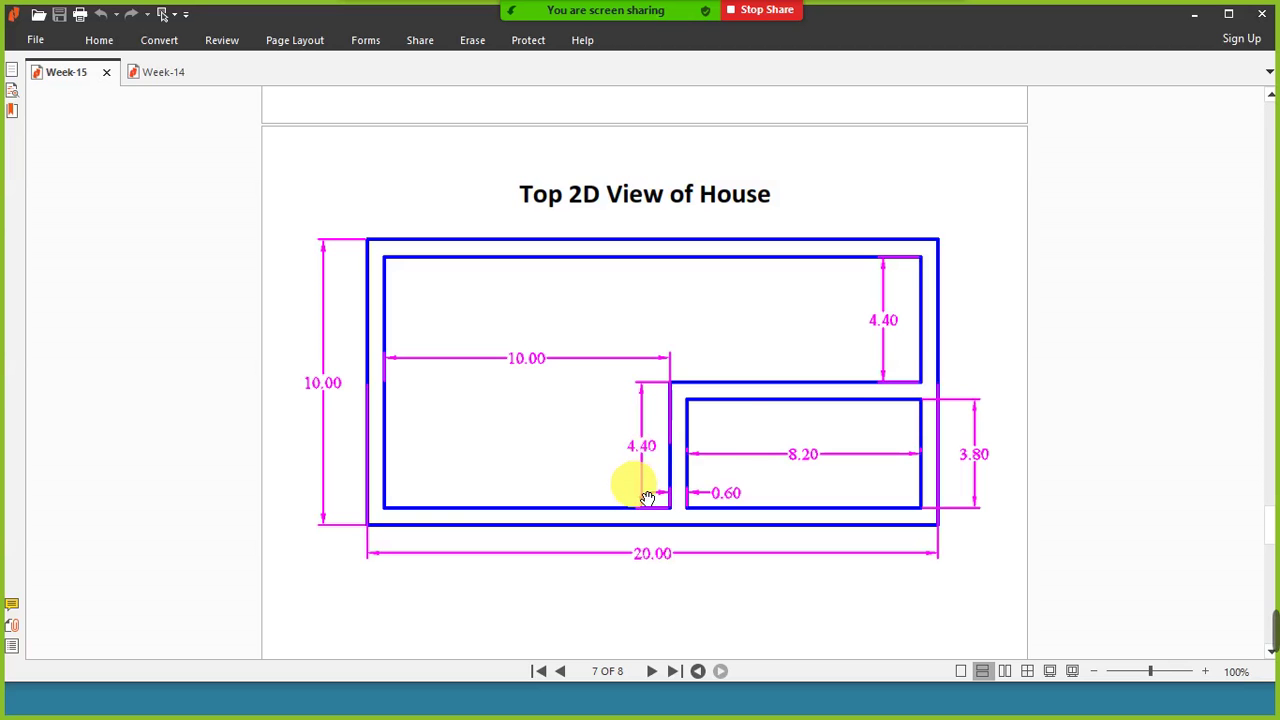
key("alt+Tab")
type("4")
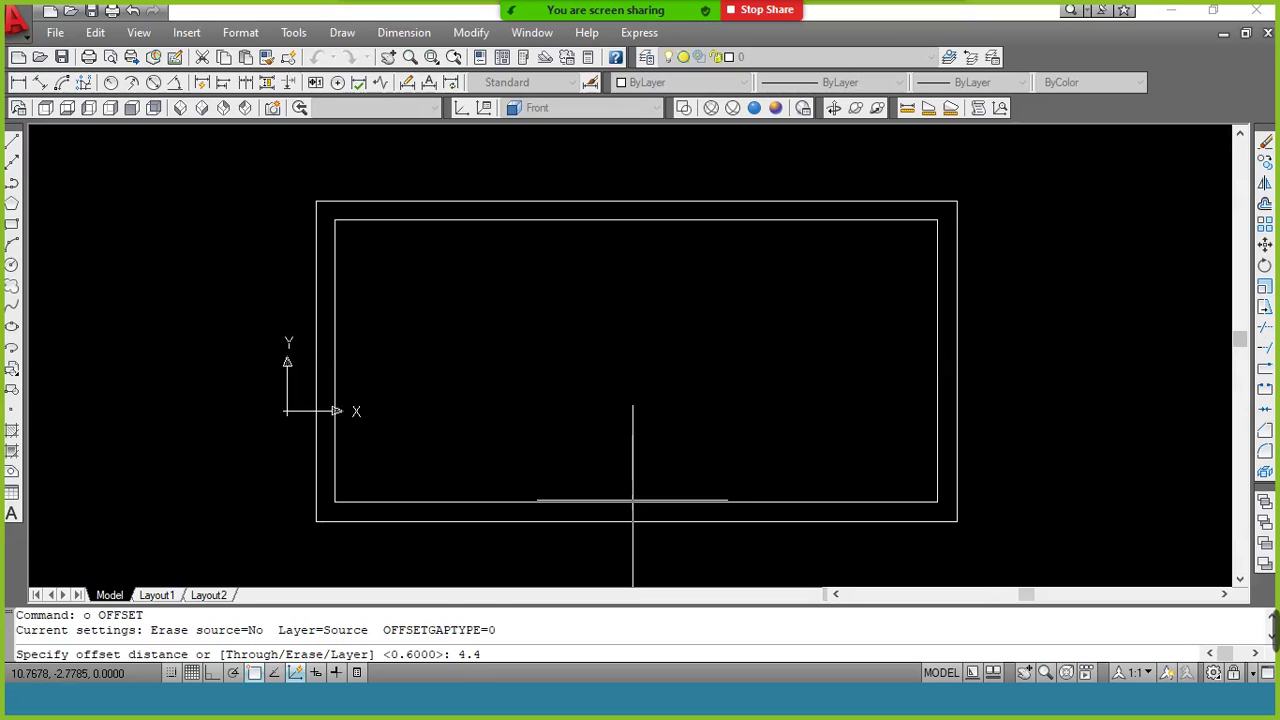
key("Return")
left_click(630, 500)
left_click(641, 401)
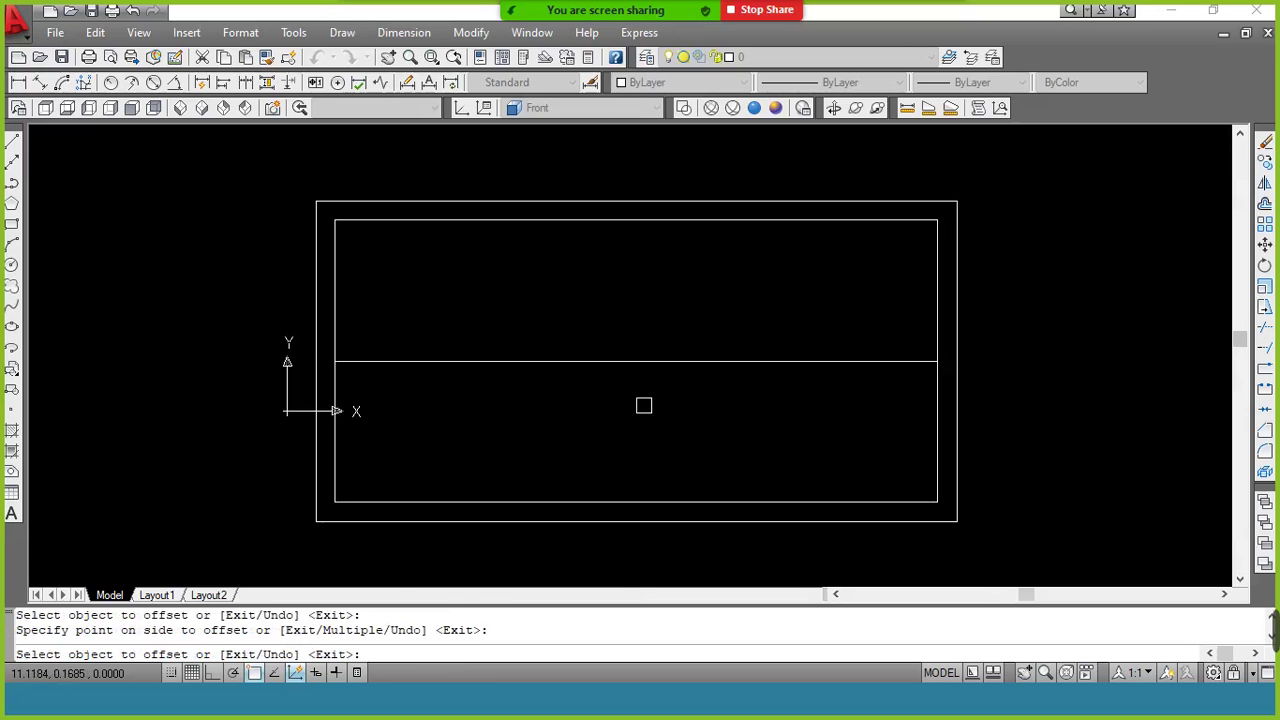
key("Return")
Offset the left inner edge 10 units to the right as an interior wall line
type("o")
key("Return")
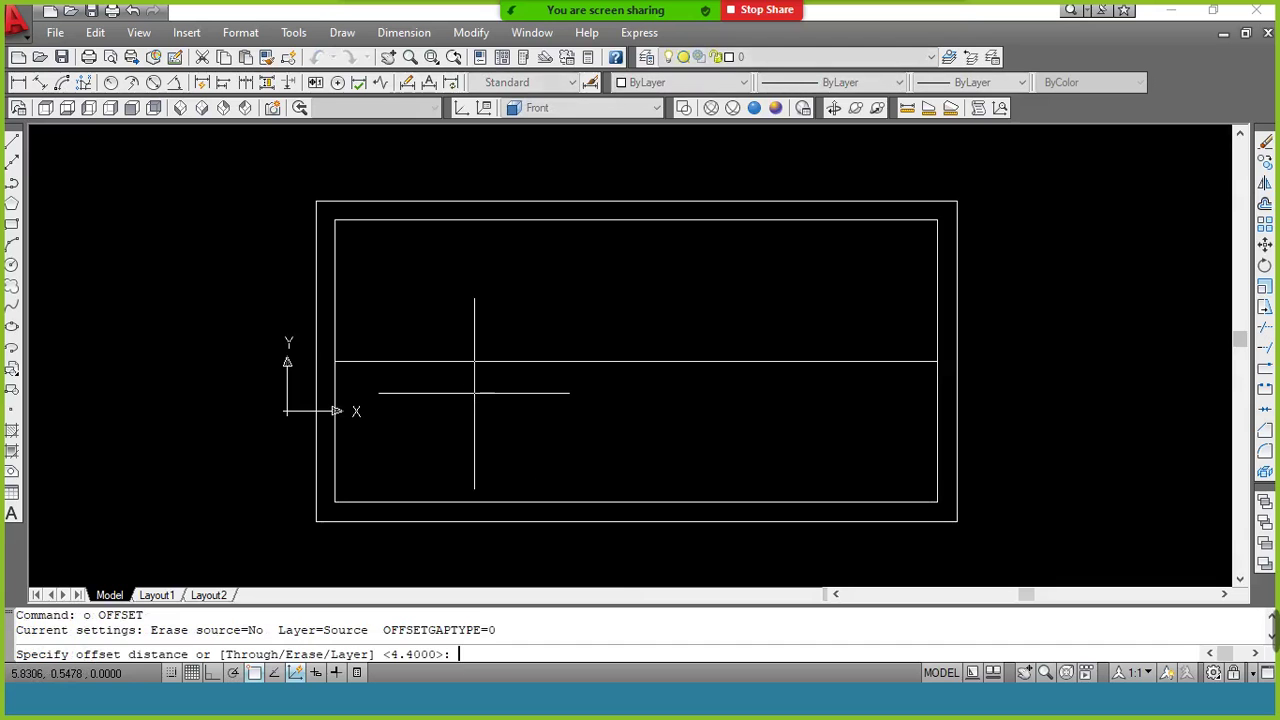
type("10")
key("Return")
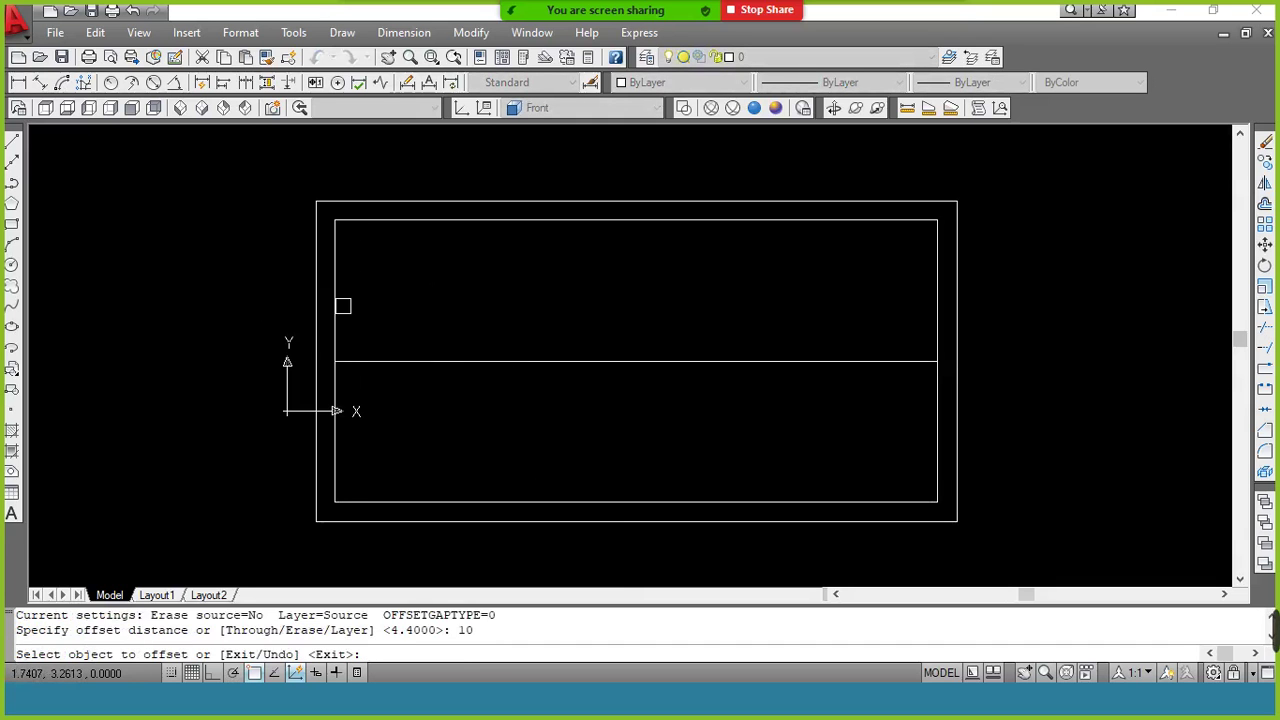
left_click(336, 303)
left_click(618, 305)
key("Return")
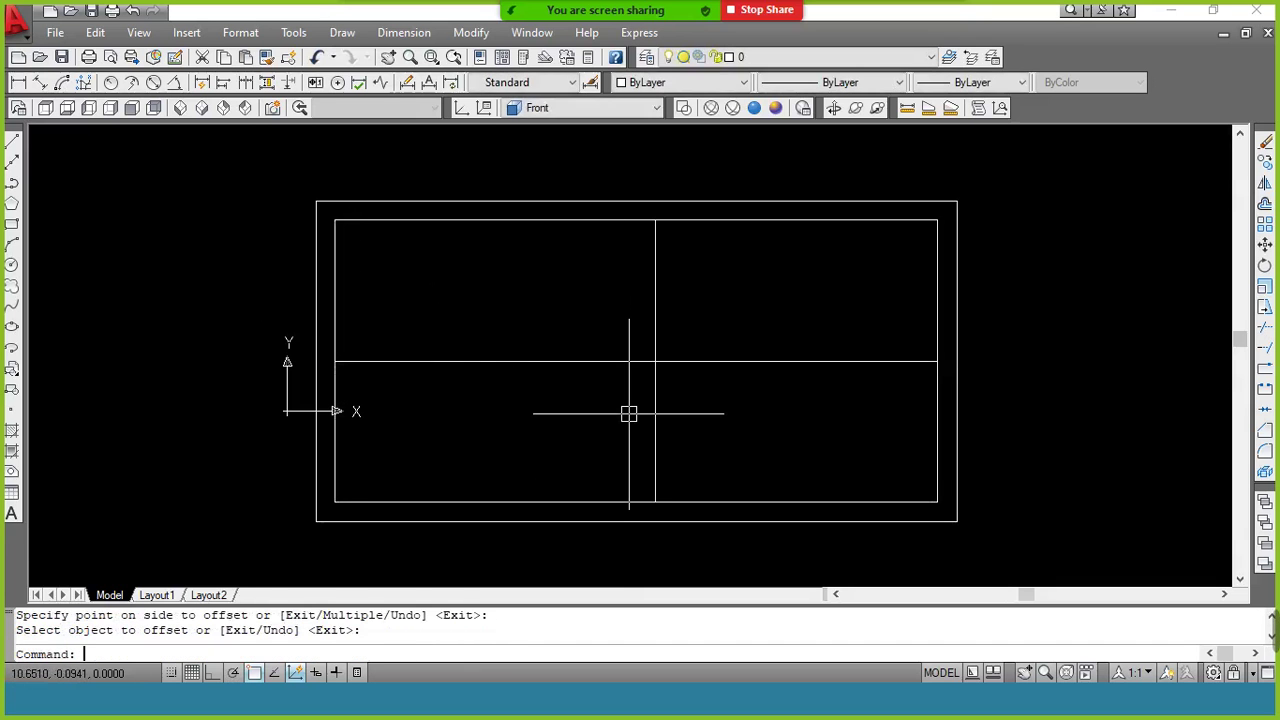
Trim away the middle line's left half to form the lower-right room corner
type("tr")
key("Return")
key("Return")
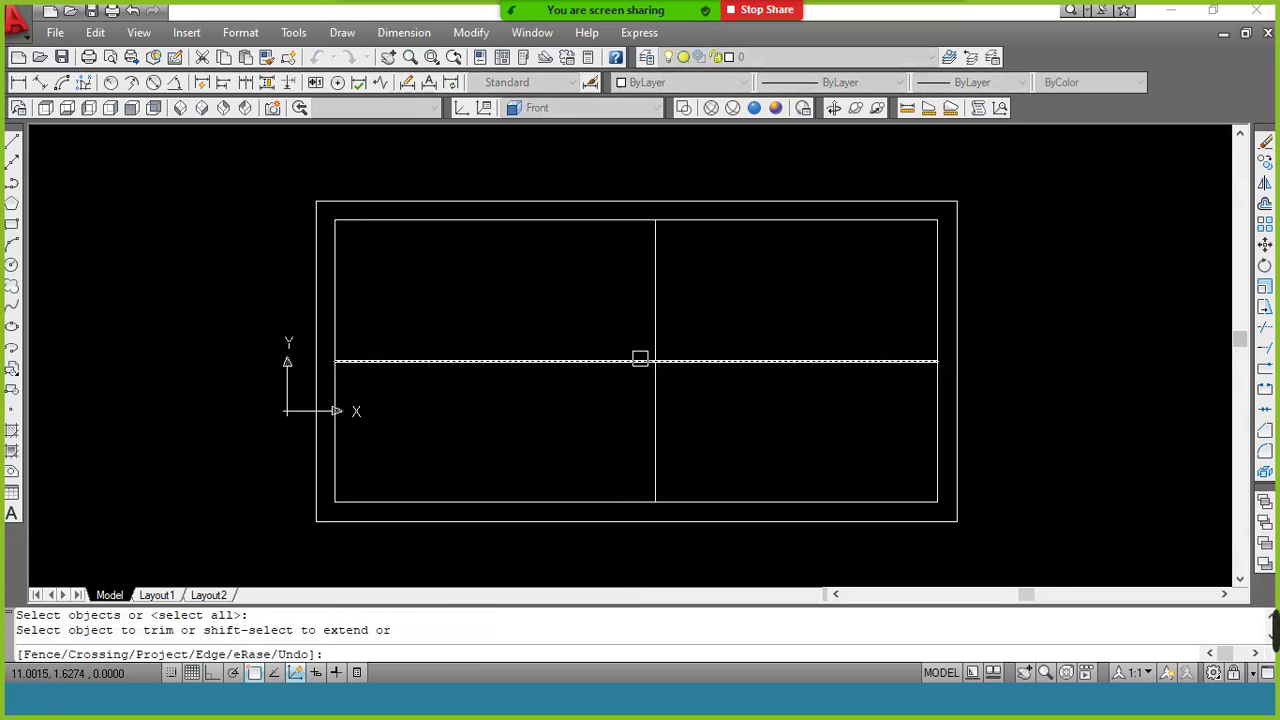
left_click(641, 358)
key("Return")
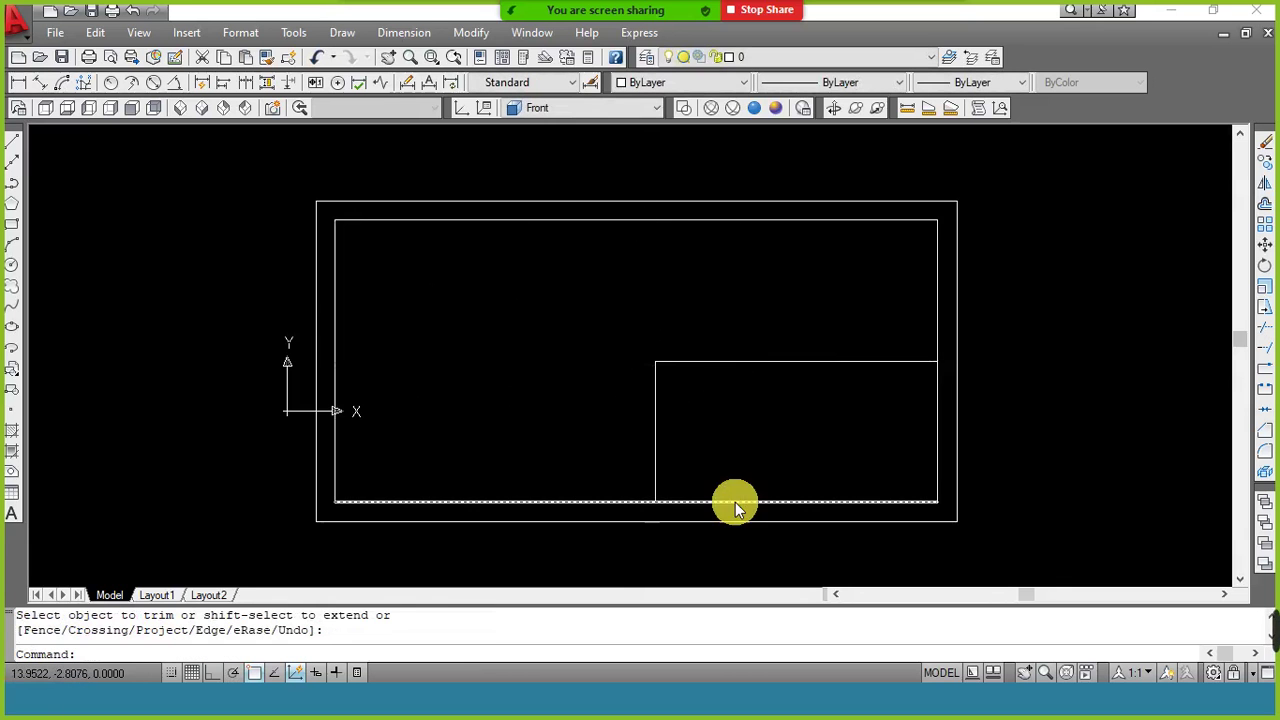
key("alt+Tab")
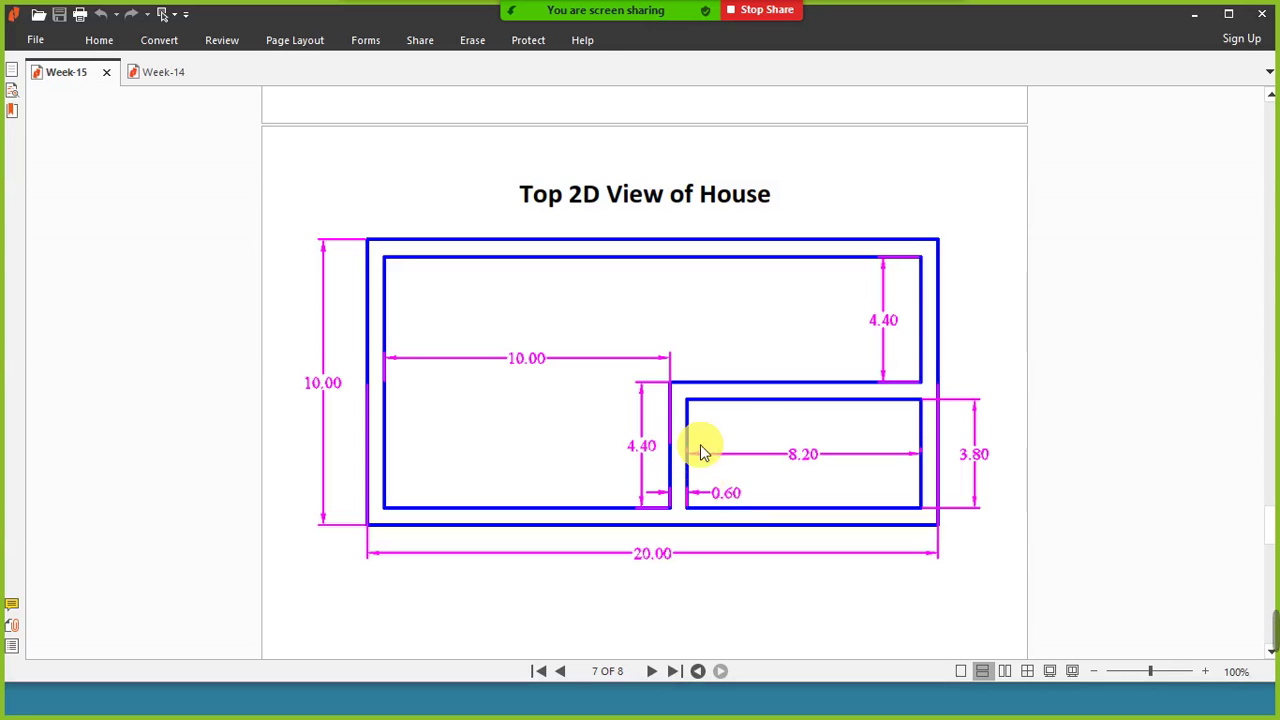
key("alt+Tab")
type("o")
key("Return")
Enter a 0.6 offset distance, then collapse Zoom's video panel and open and close the chat
type(".6")
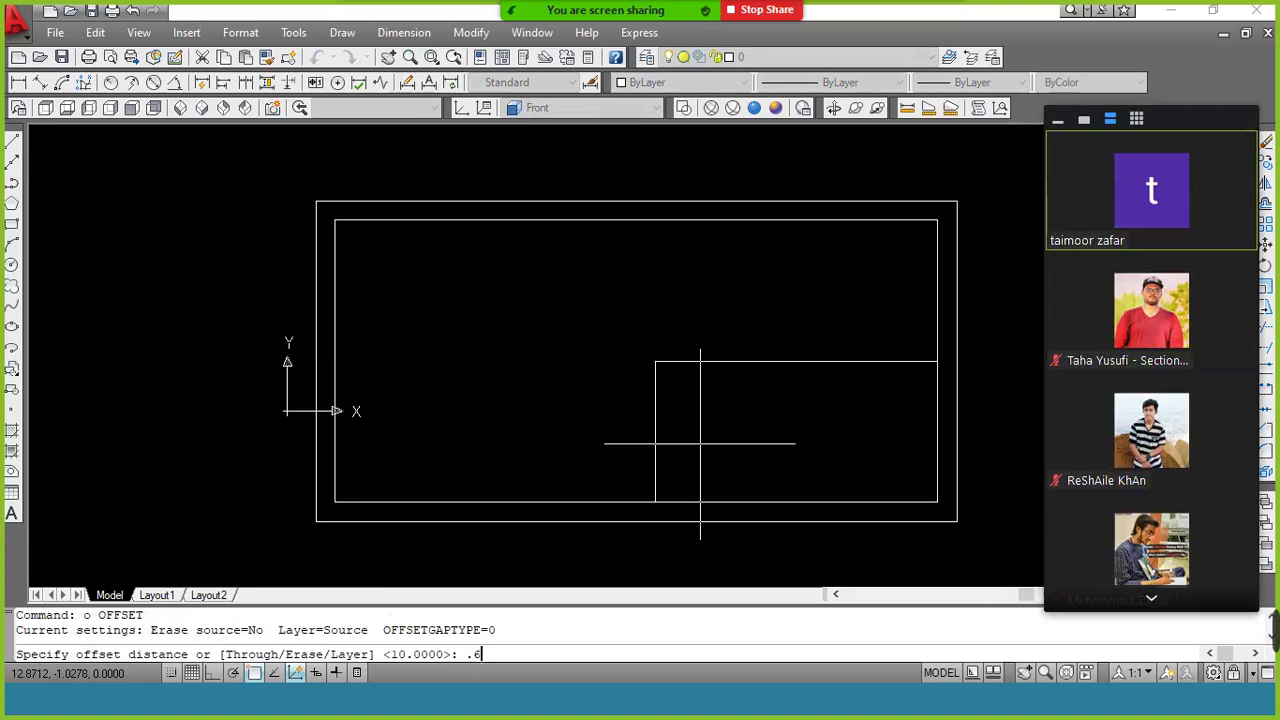
key("Return")
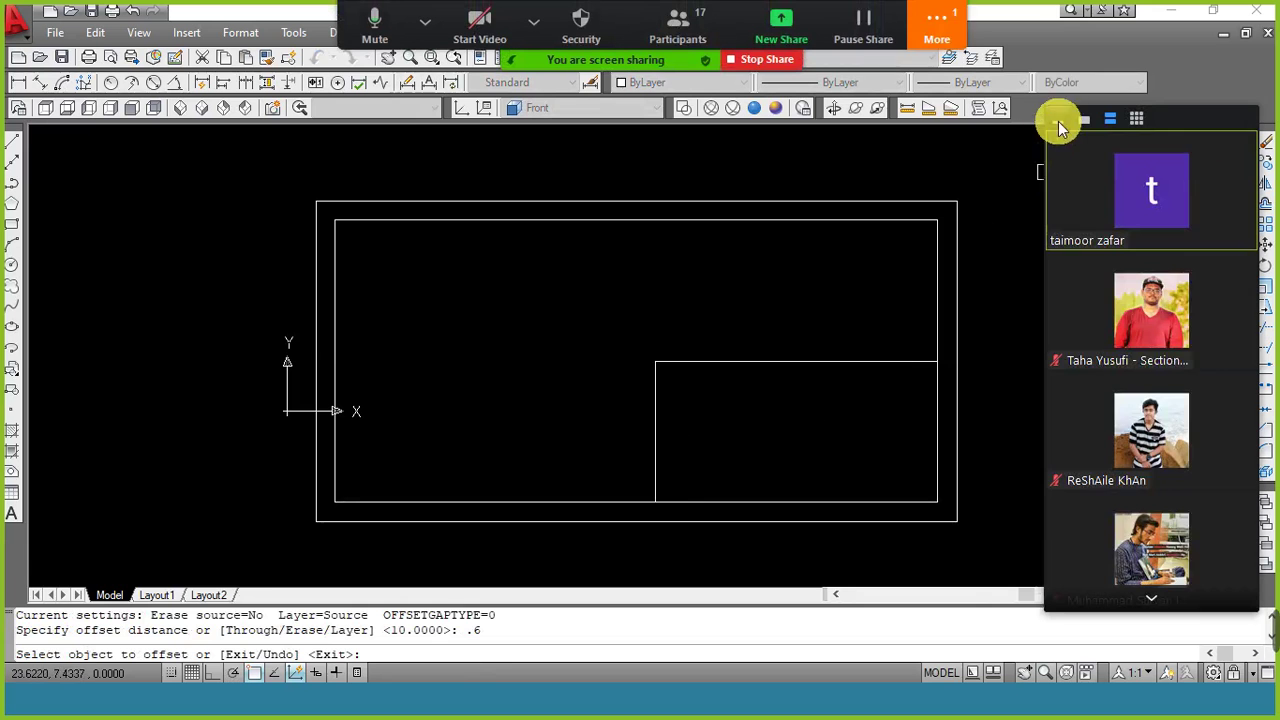
left_click(1058, 120)
left_click(937, 25)
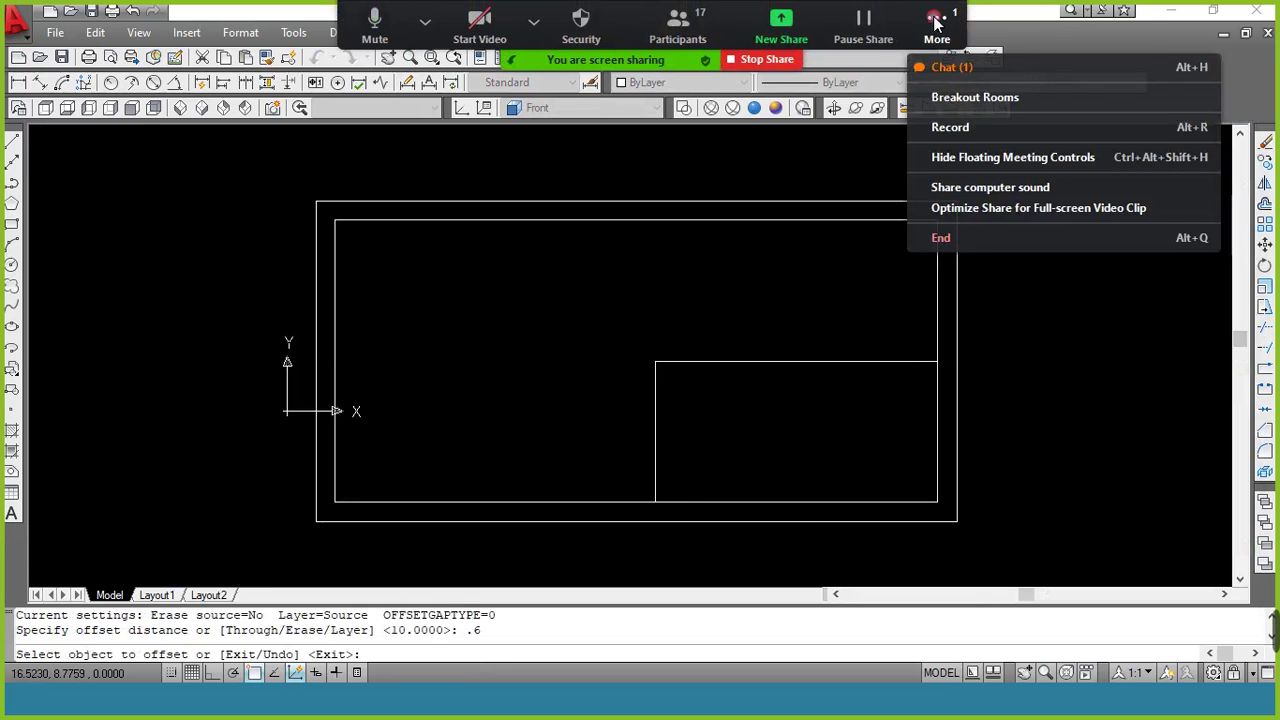
left_click(955, 68)
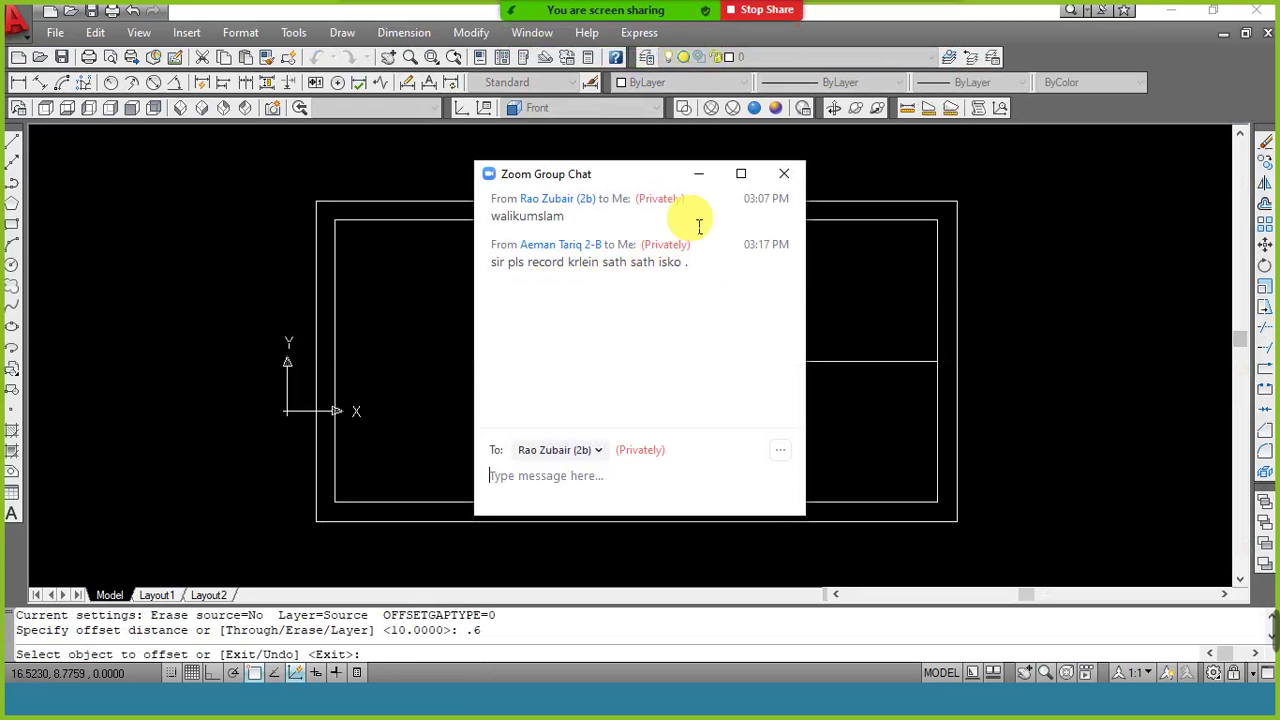
left_click(699, 177)
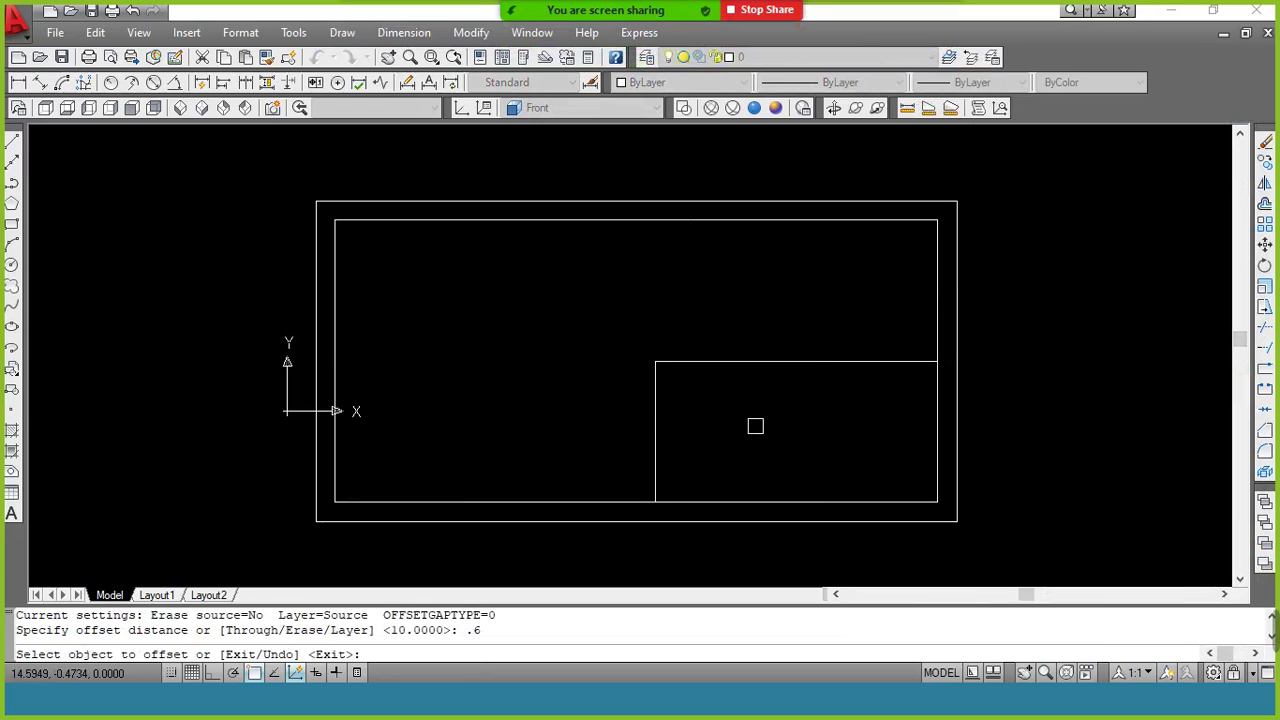
Offset the interior wall line 0.6 to the right, then check the Nitro Pro house plan
left_click(653, 411)
left_click(760, 416)
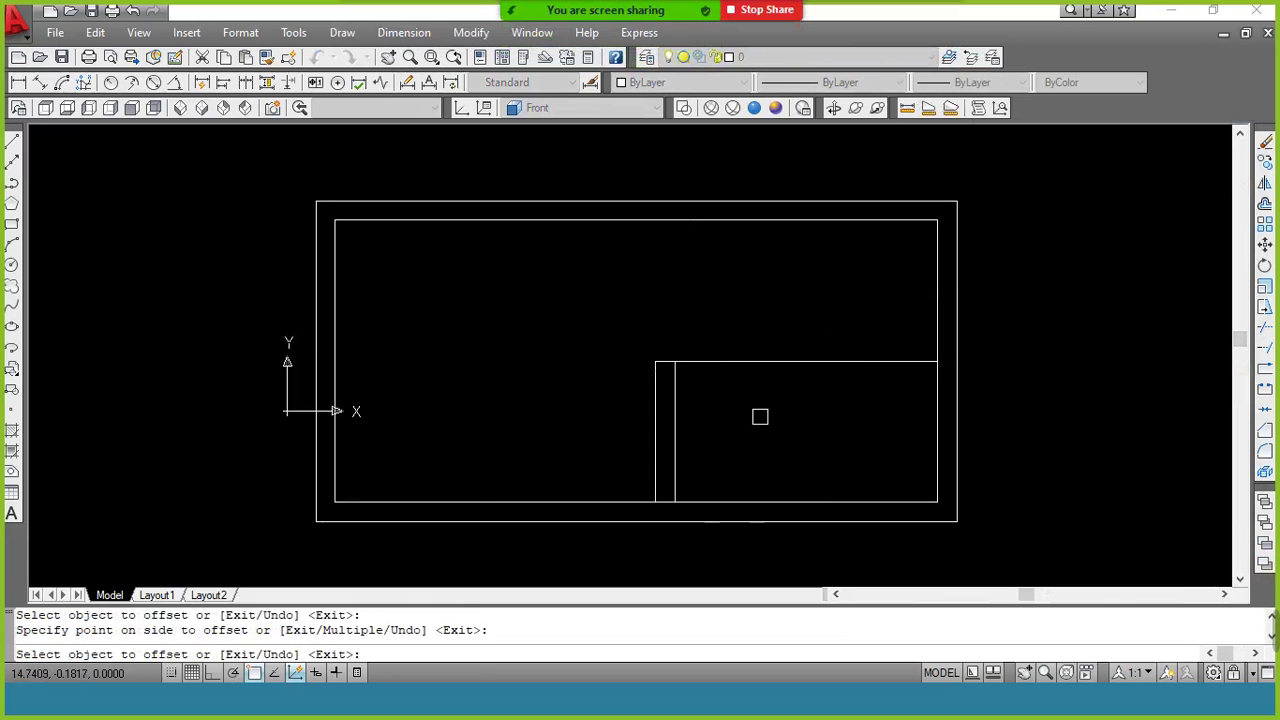
key("Return")
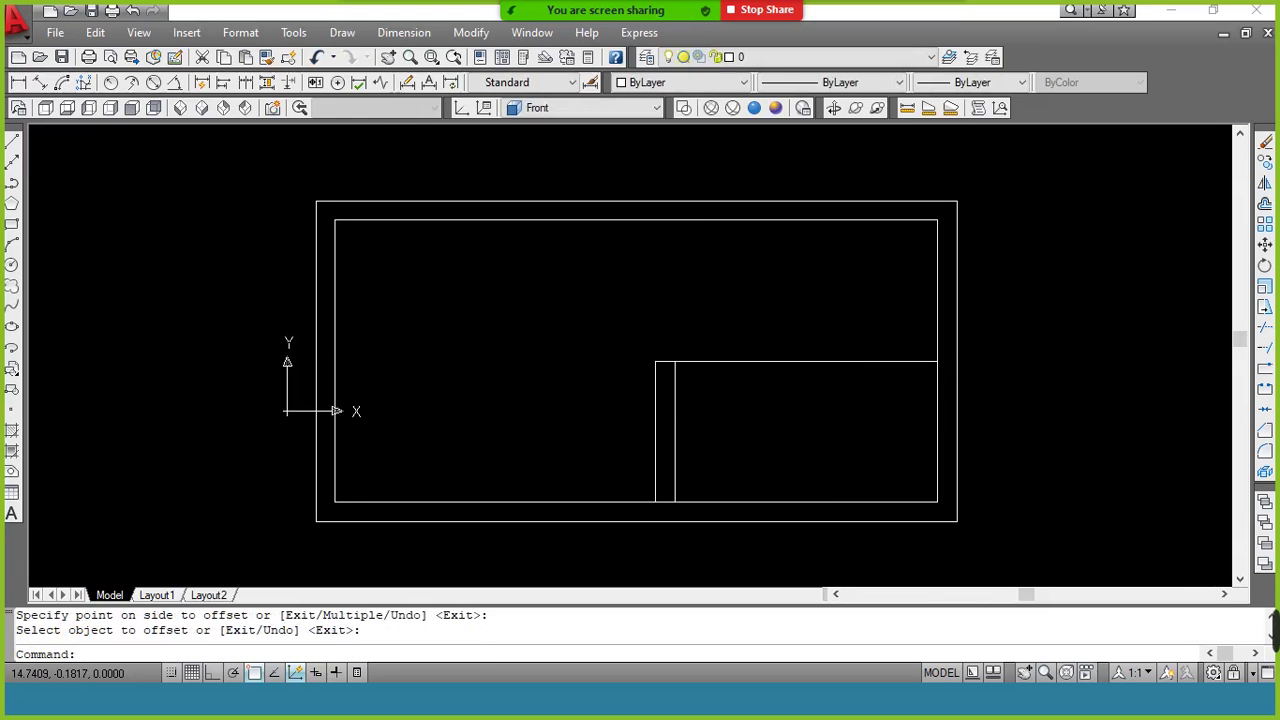
key("alt+Tab")
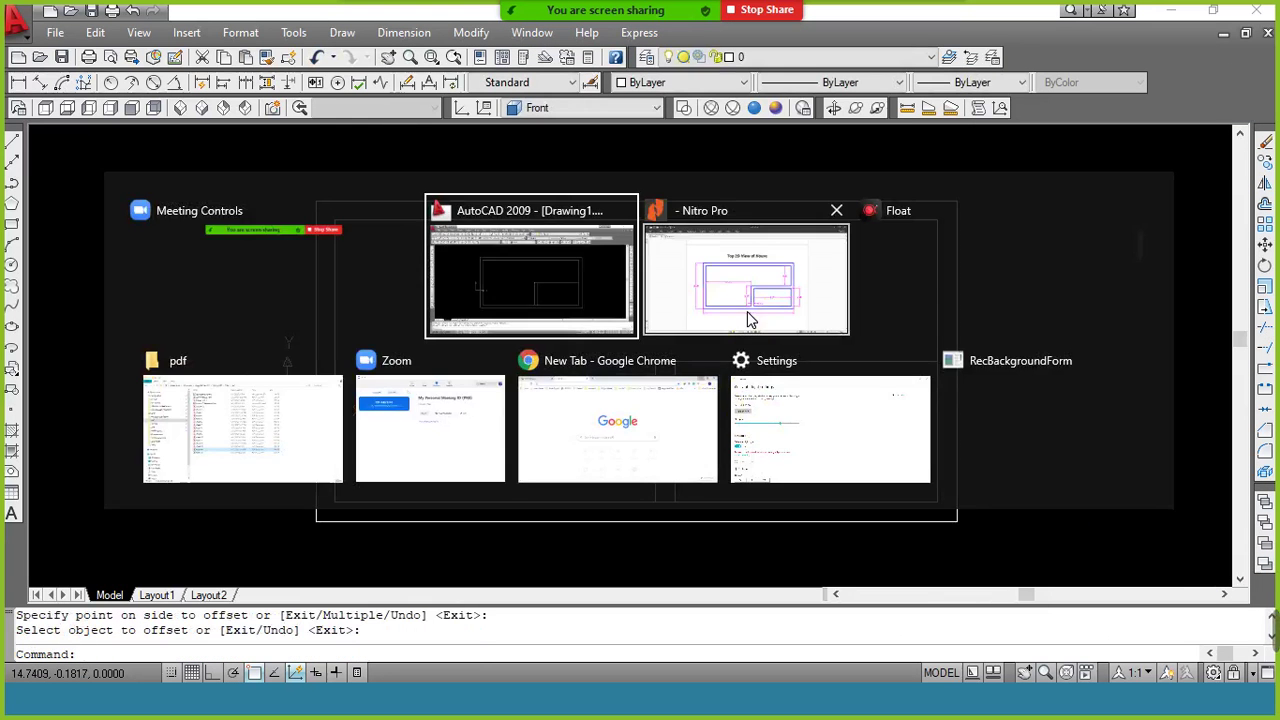
left_click(747, 311)
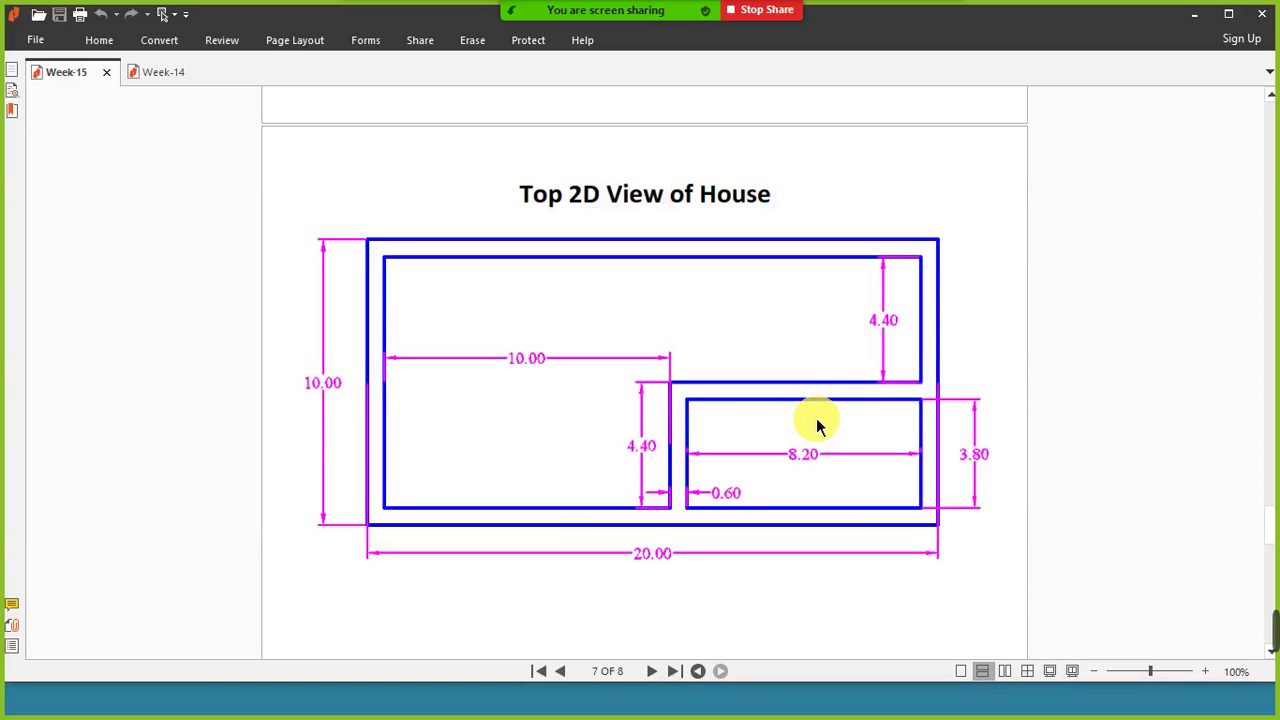
key("alt+Tab")
Offset the middle horizontal wall line 0.6 downward to form the interior wall
left_click(723, 286)
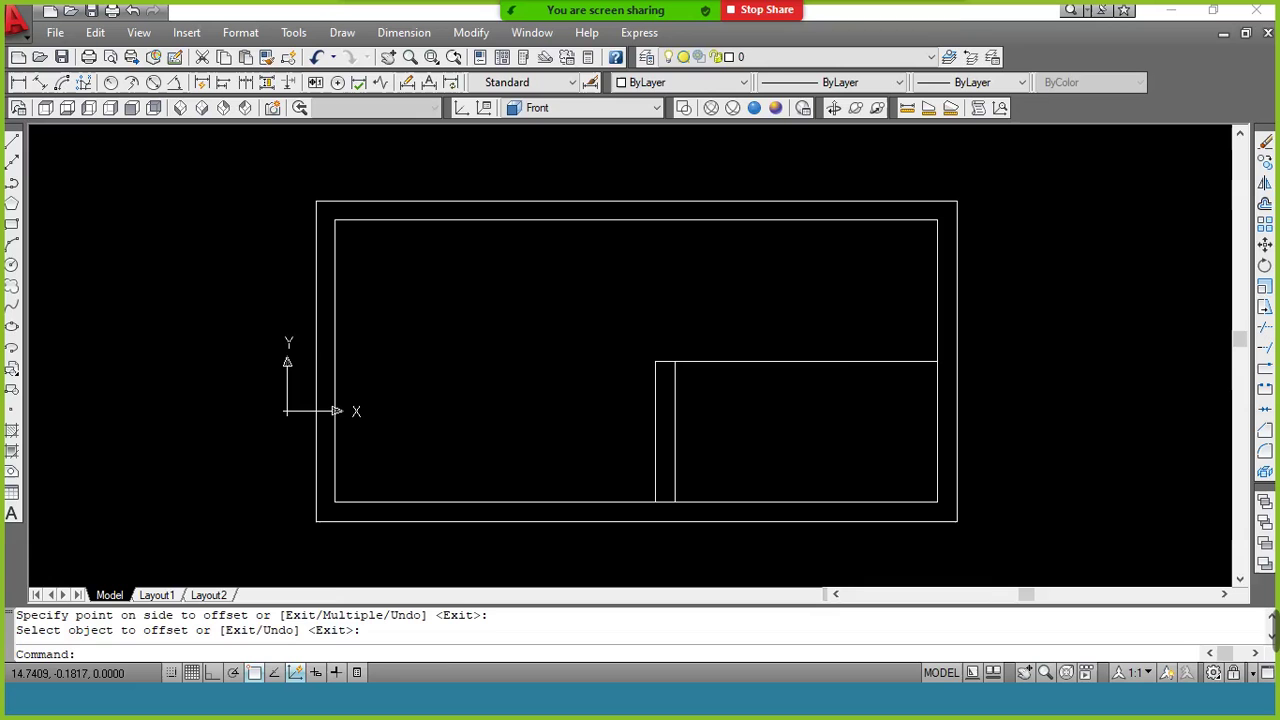
type("o")
key("Return")
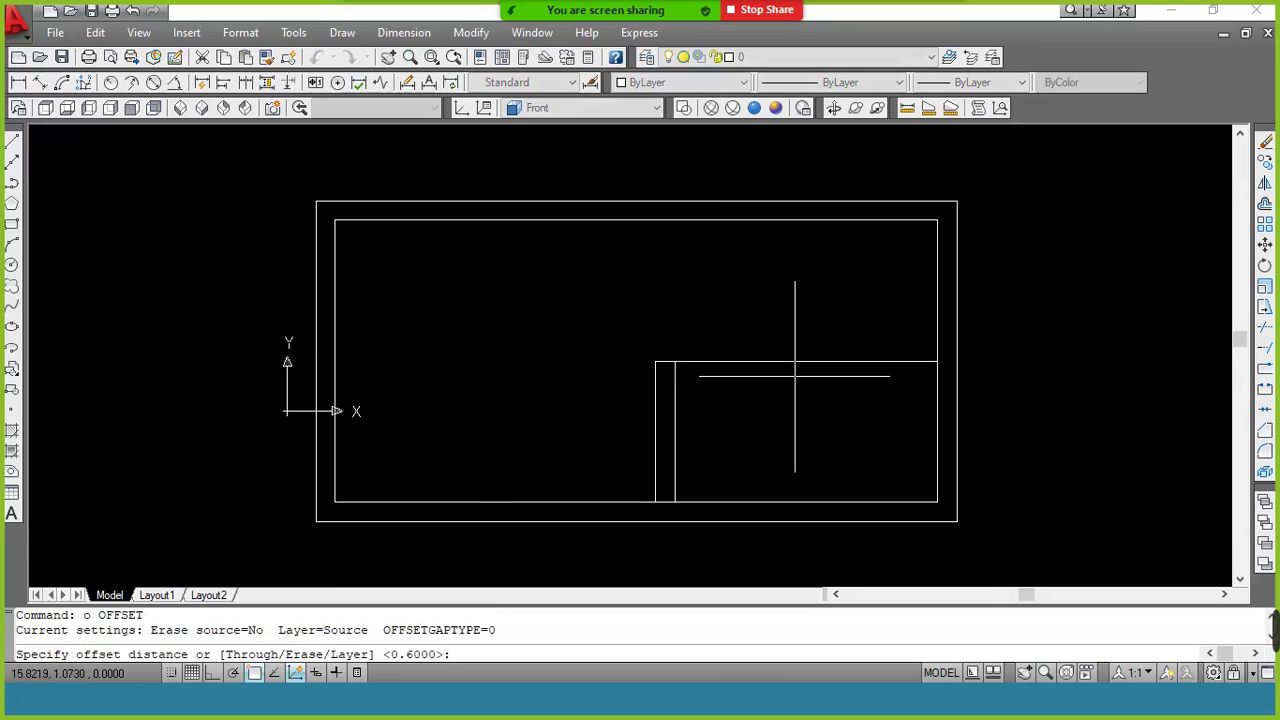
key("Return")
left_click(795, 362)
left_click(790, 405)
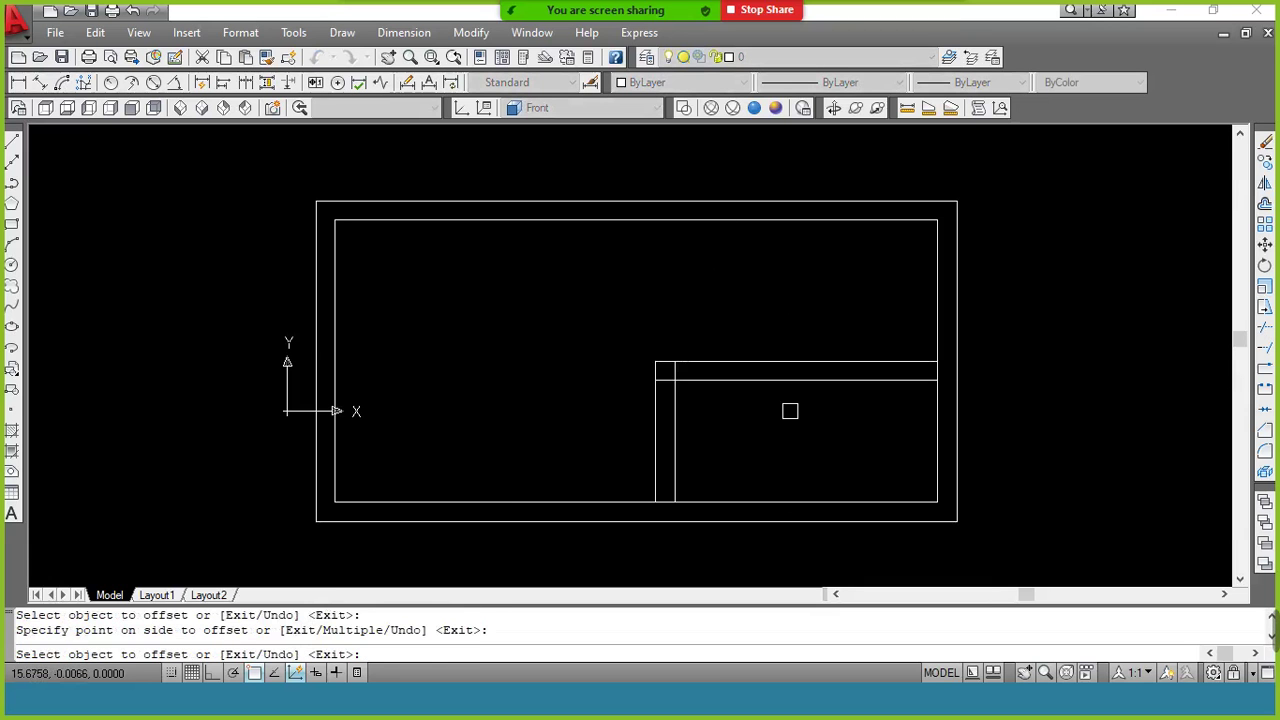
key("Return")
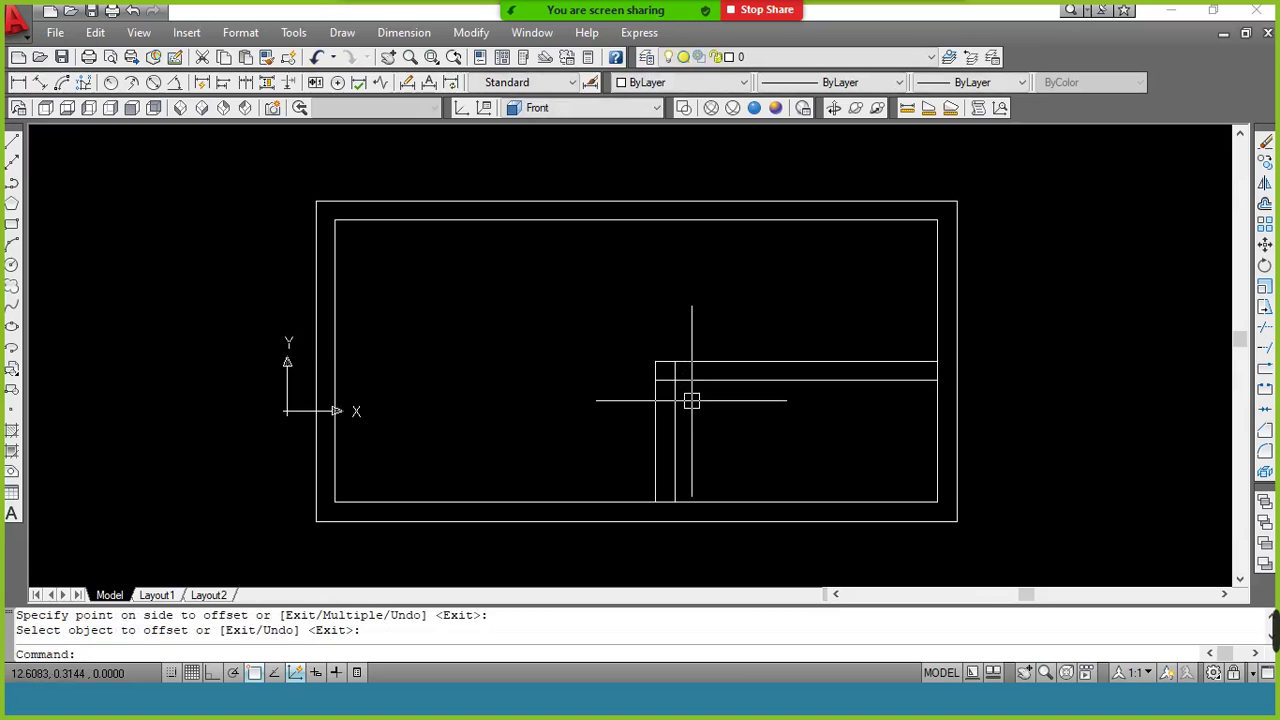
Trim the overlapping line segments at the interior wall corner
scroll(691, 400, "up", 2)
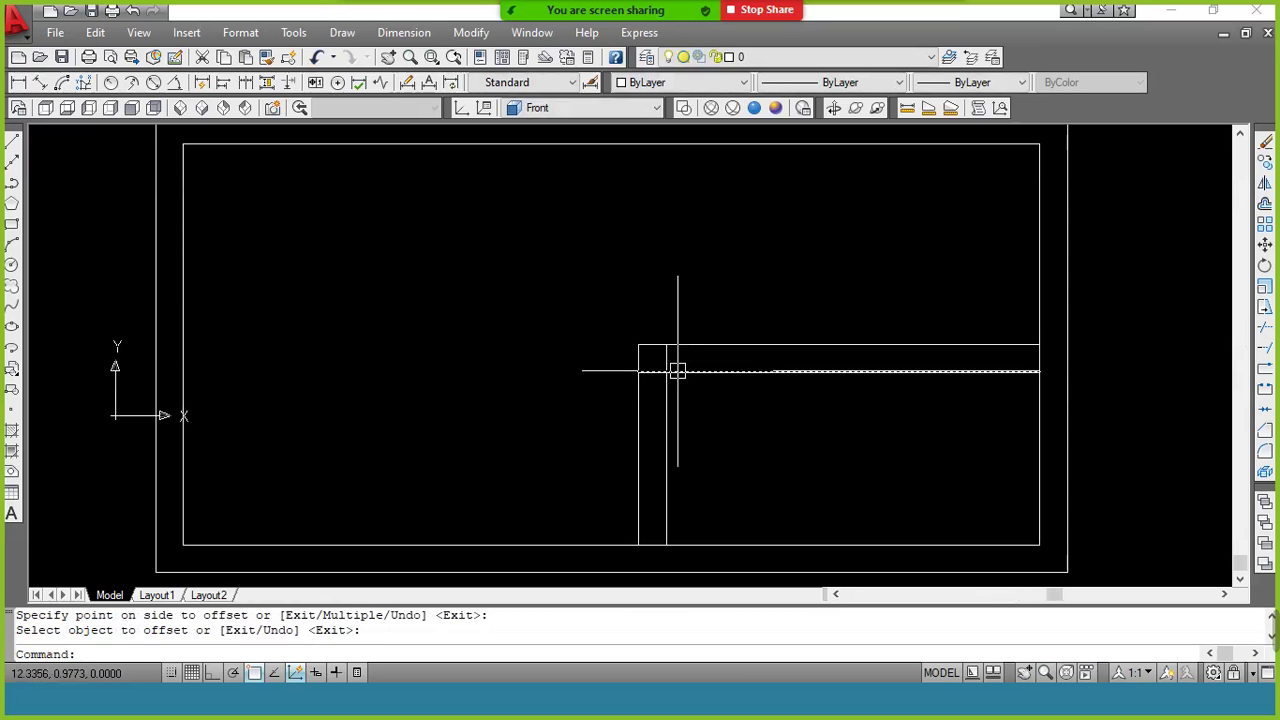
type("tr")
key("Return")
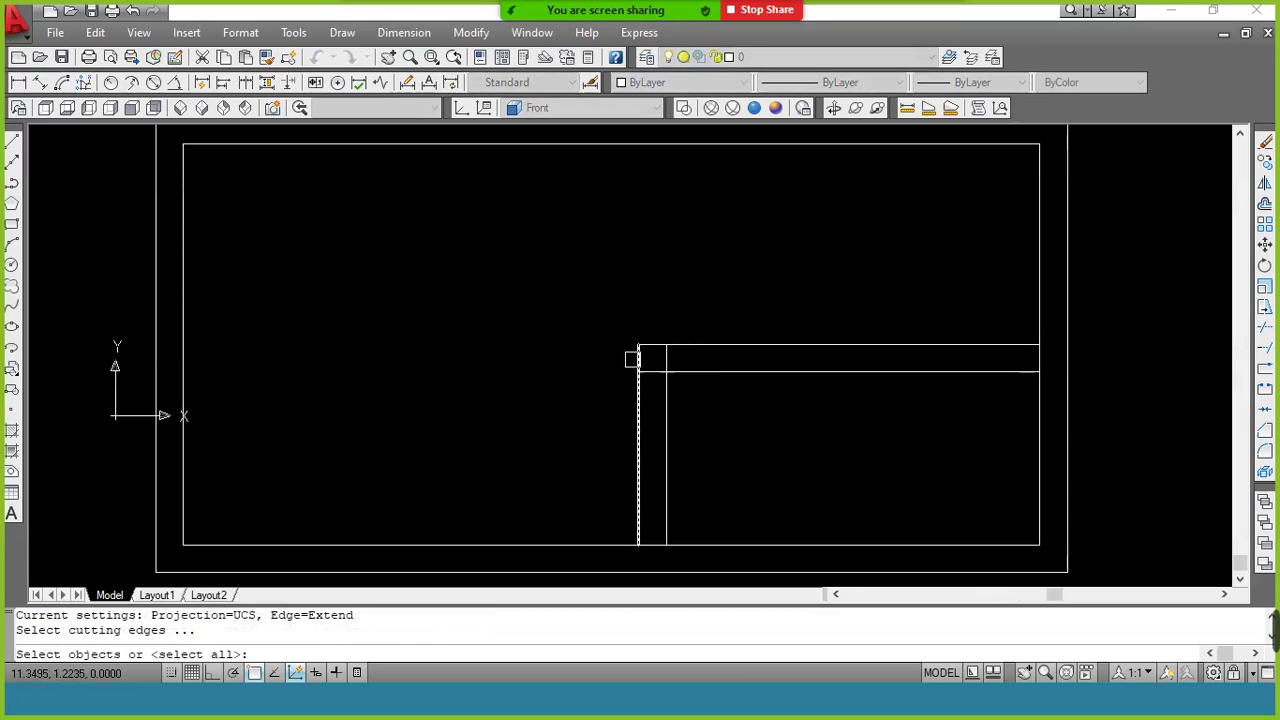
left_click(665, 360)
left_click(652, 370)
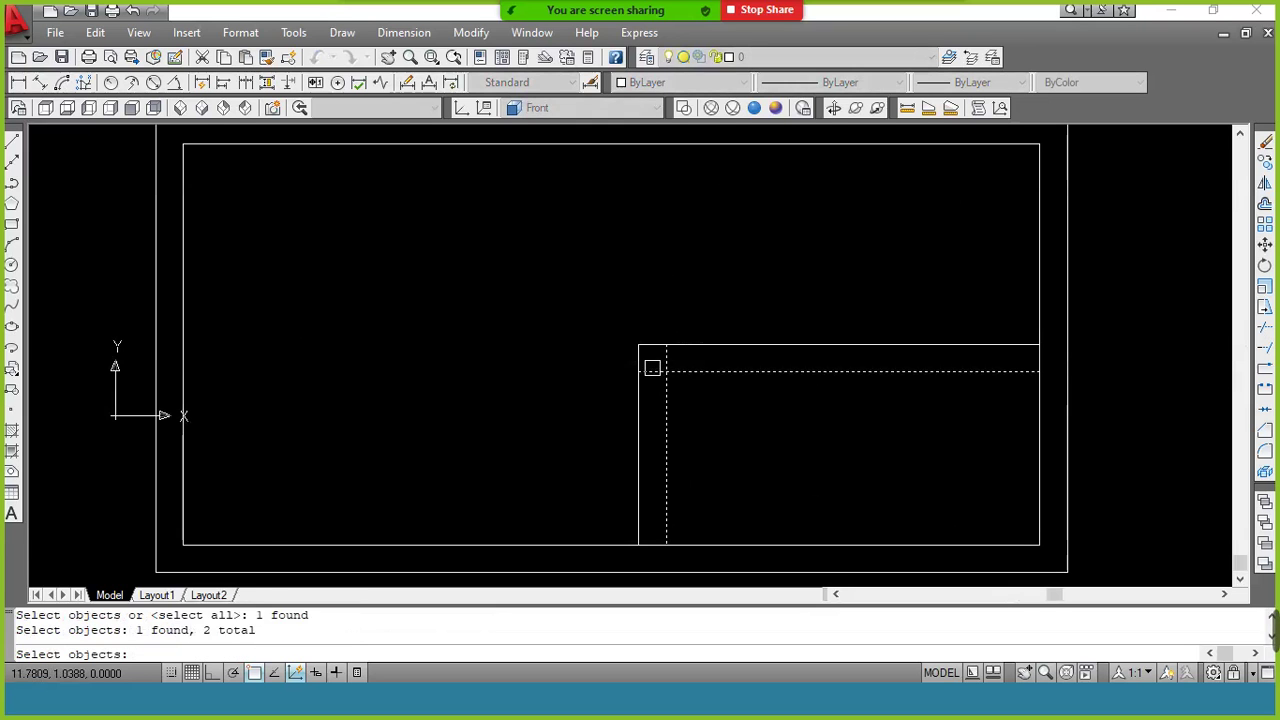
key("Escape")
key("Return")
key("Return")
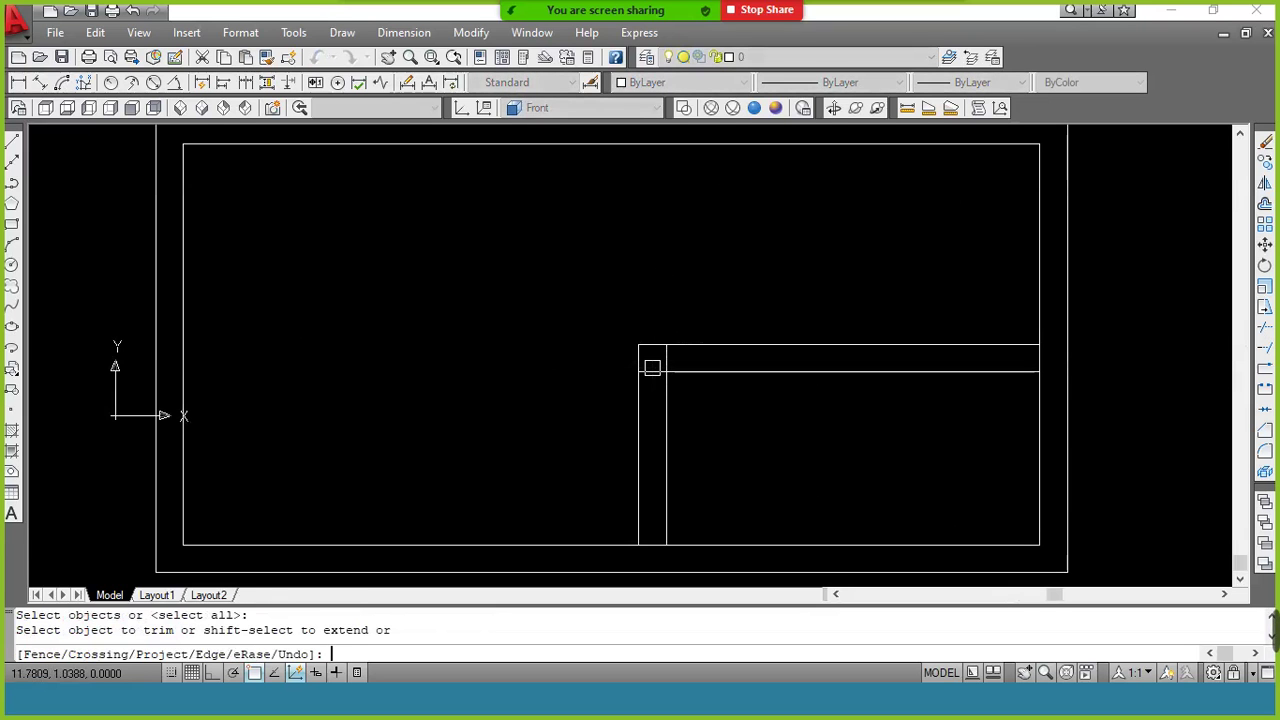
left_click(652, 370)
left_click(665, 360)
key("Return")
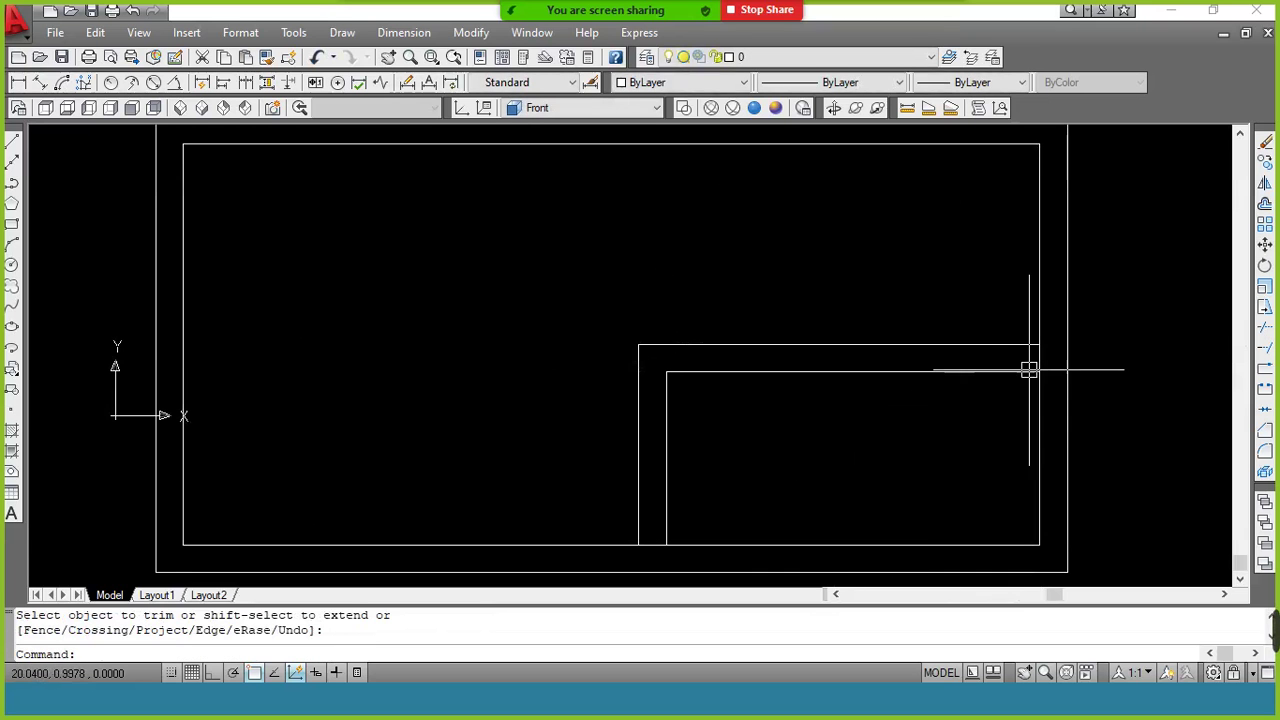
mouse_move(1040, 355)
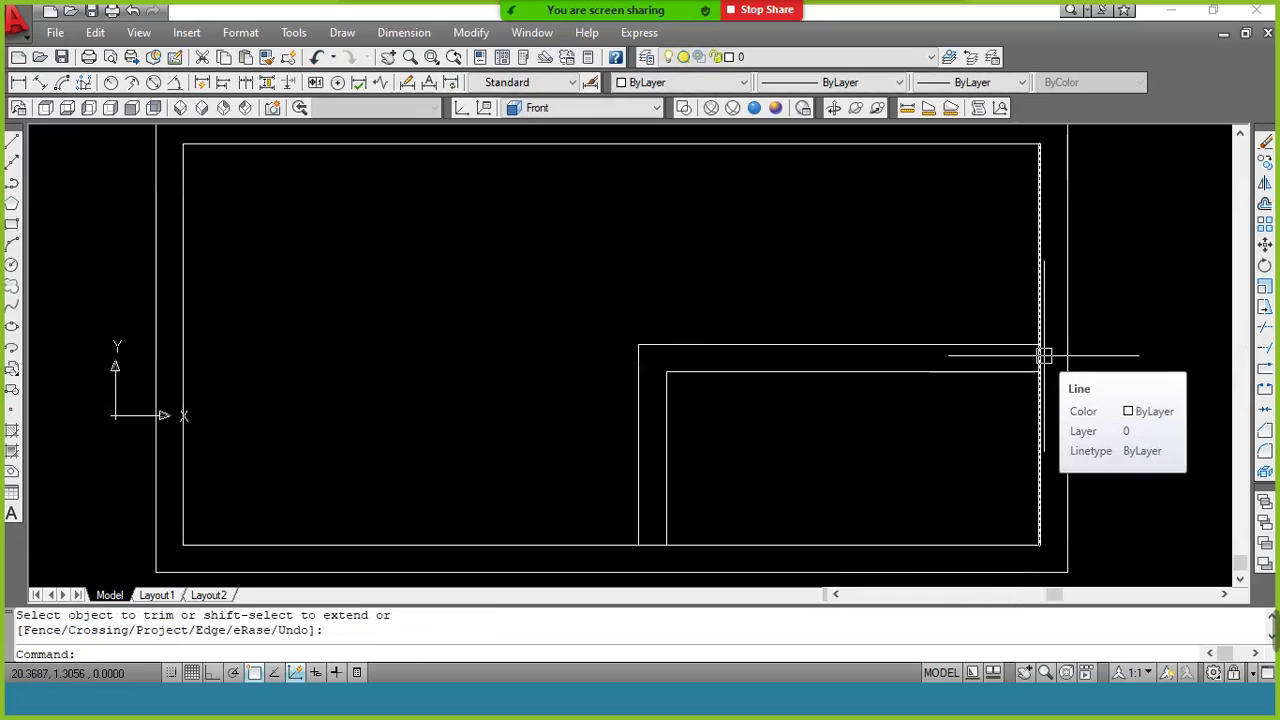
Trim away the bottom line between the two interior wall lines
type("tr")
key("Return")
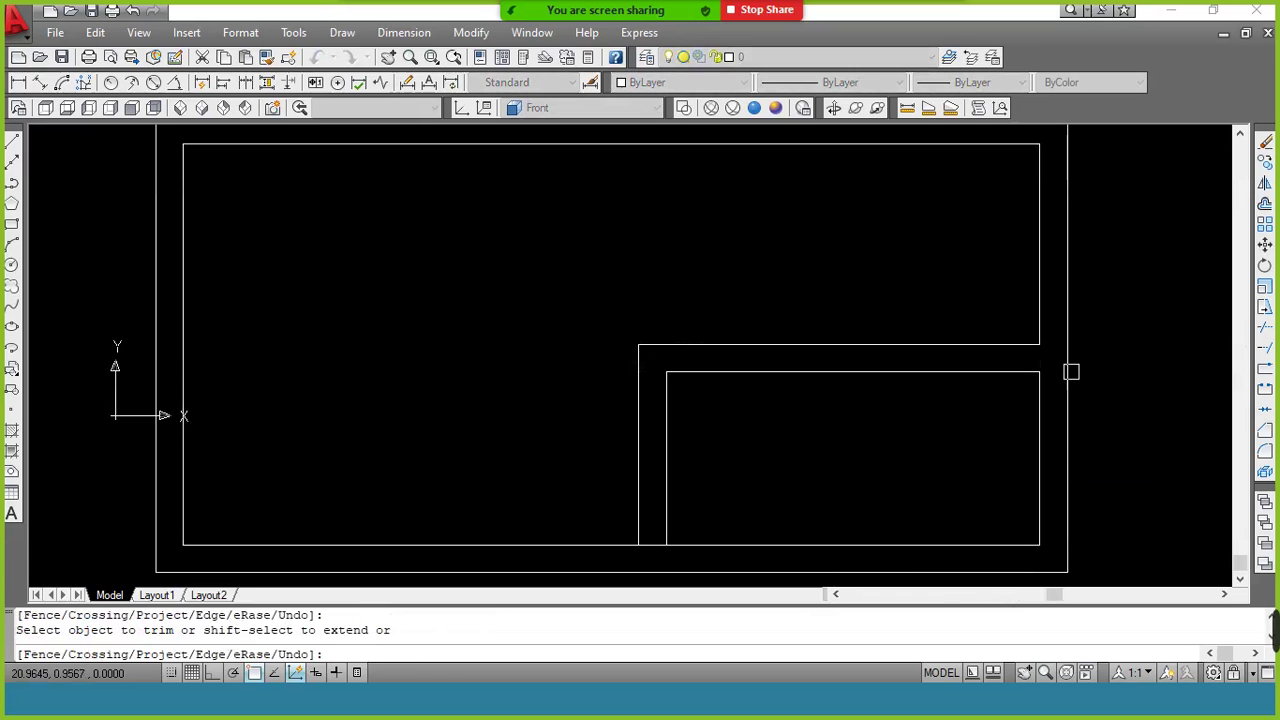
key("Return")
key("Return")
key("Return")
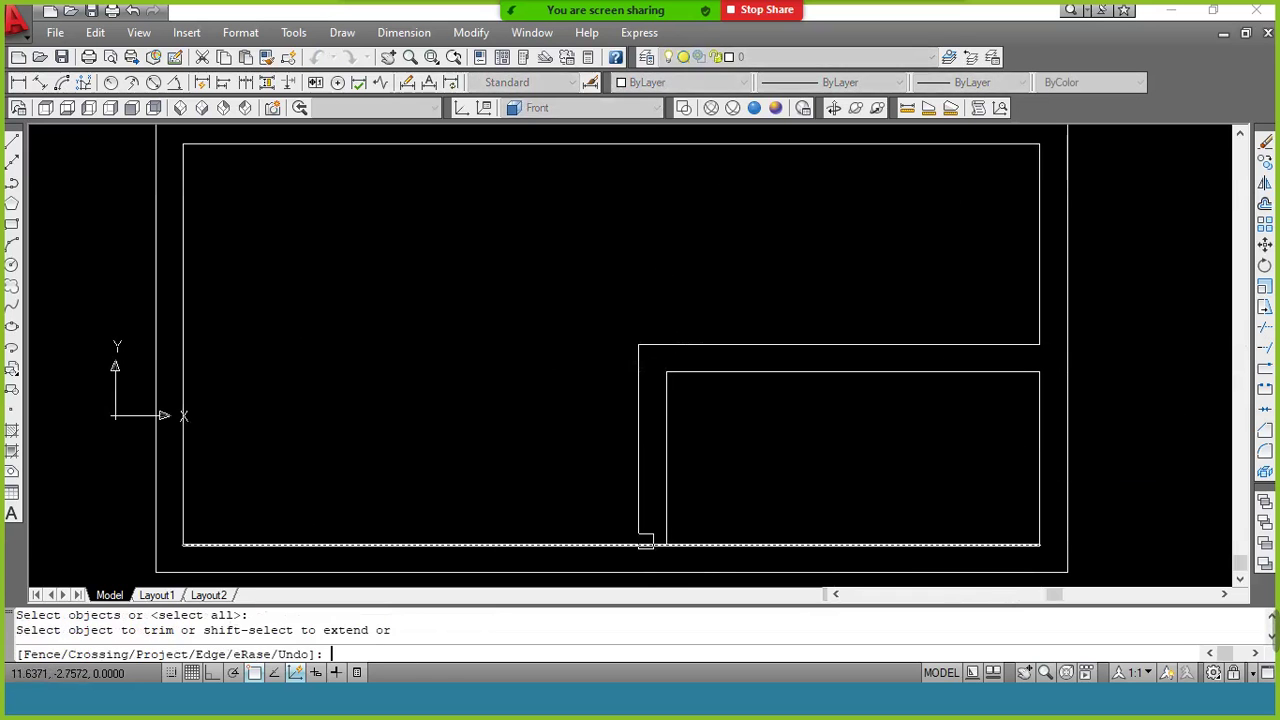
left_click(645, 543)
key("Return")
key("Return")
Join the outer L-shaped room's lines into a single polyline with PEDIT
type("e")
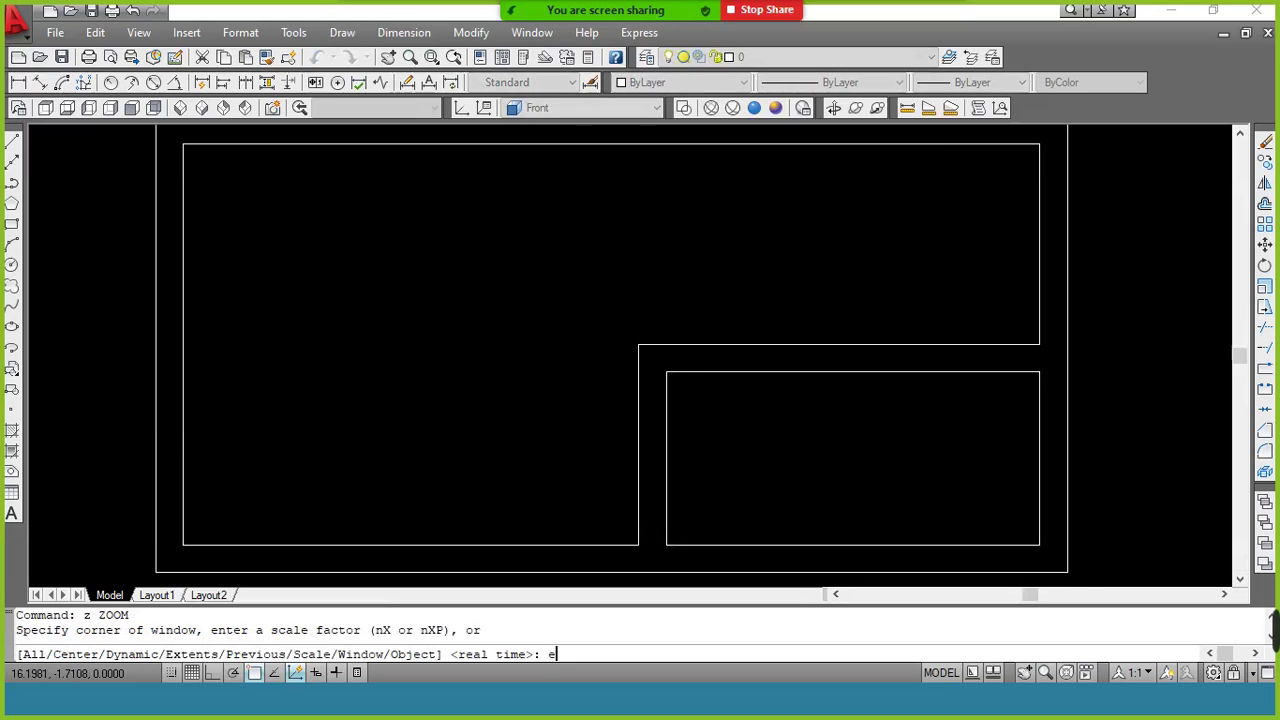
key("Return")
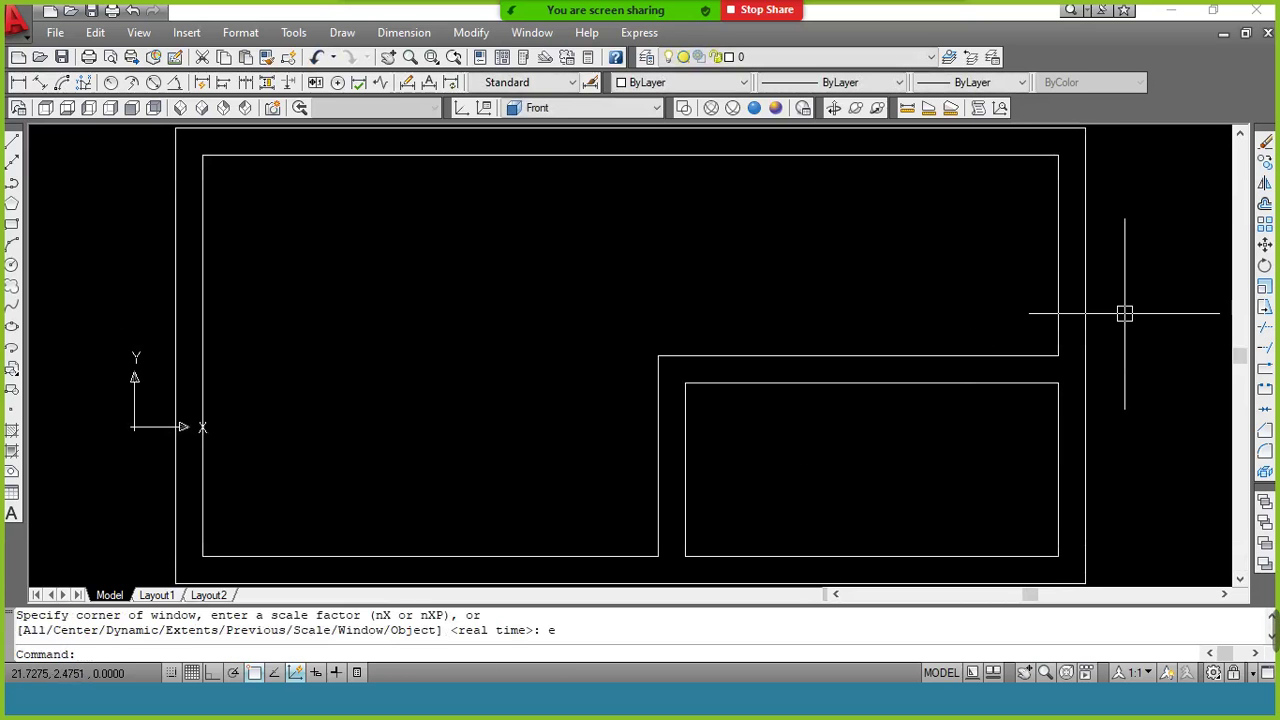
type("pe")
key("Return")
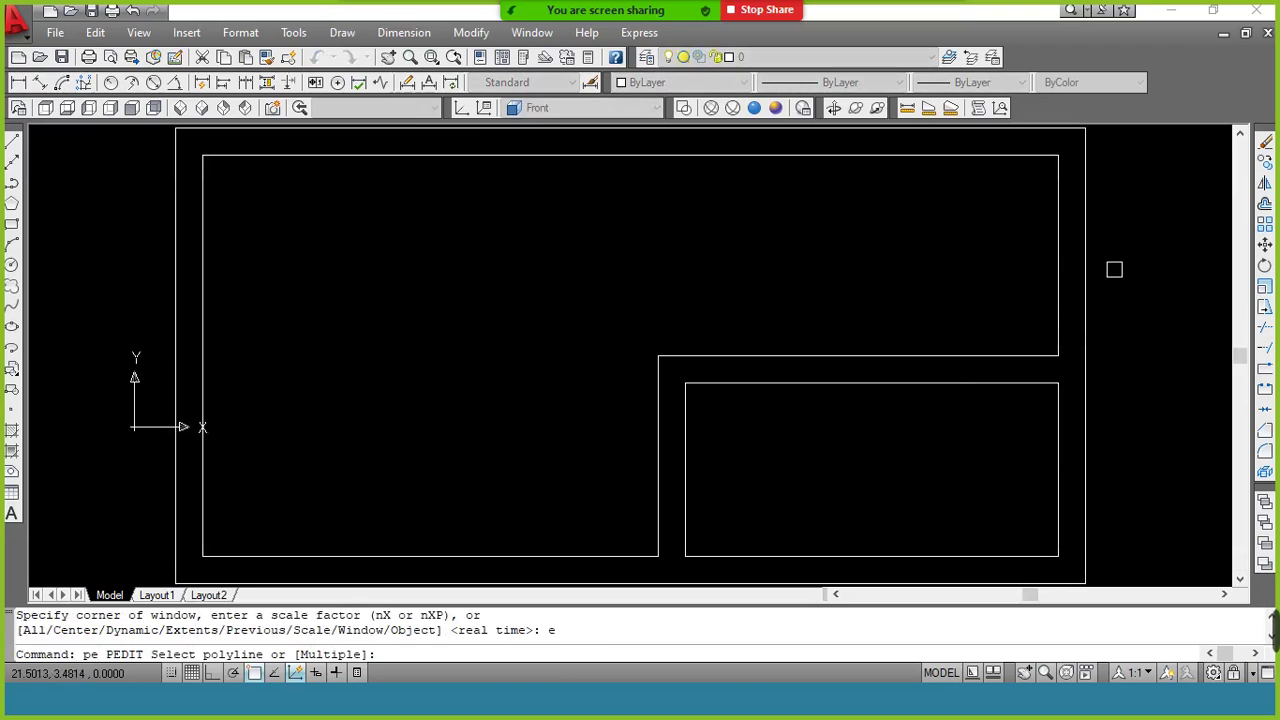
left_click(1085, 252)
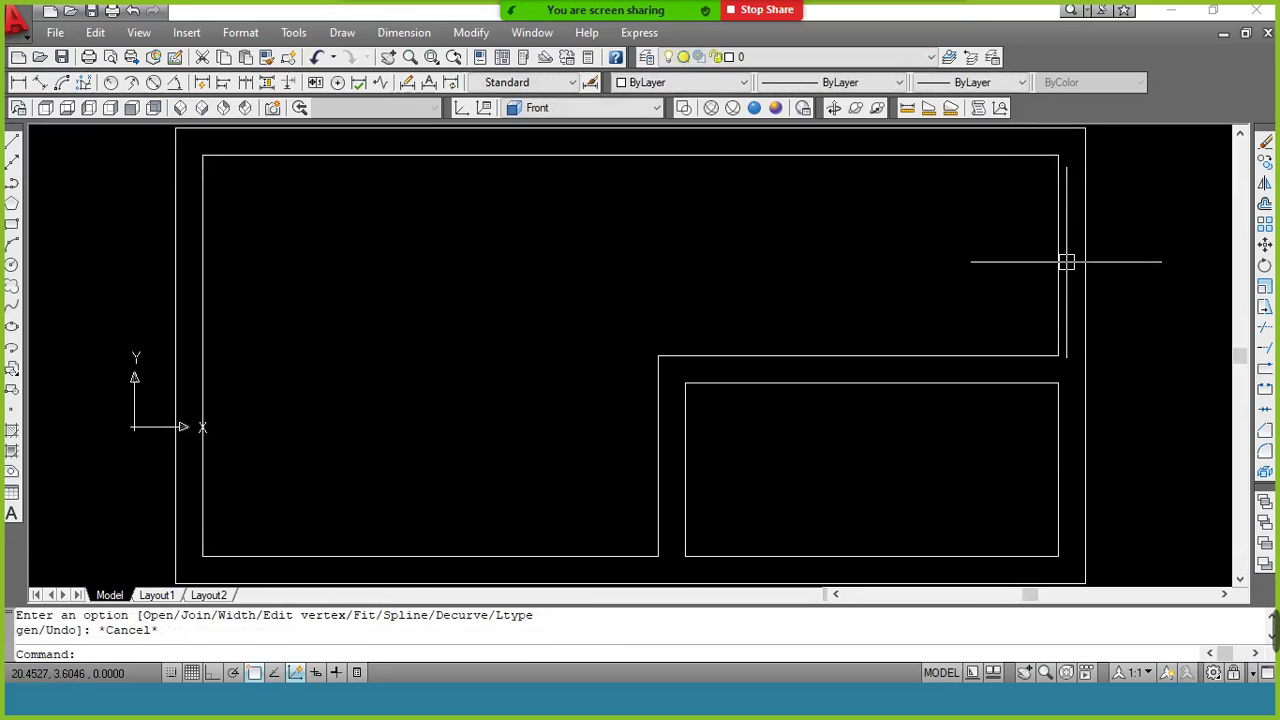
key("Return")
left_click(1062, 262)
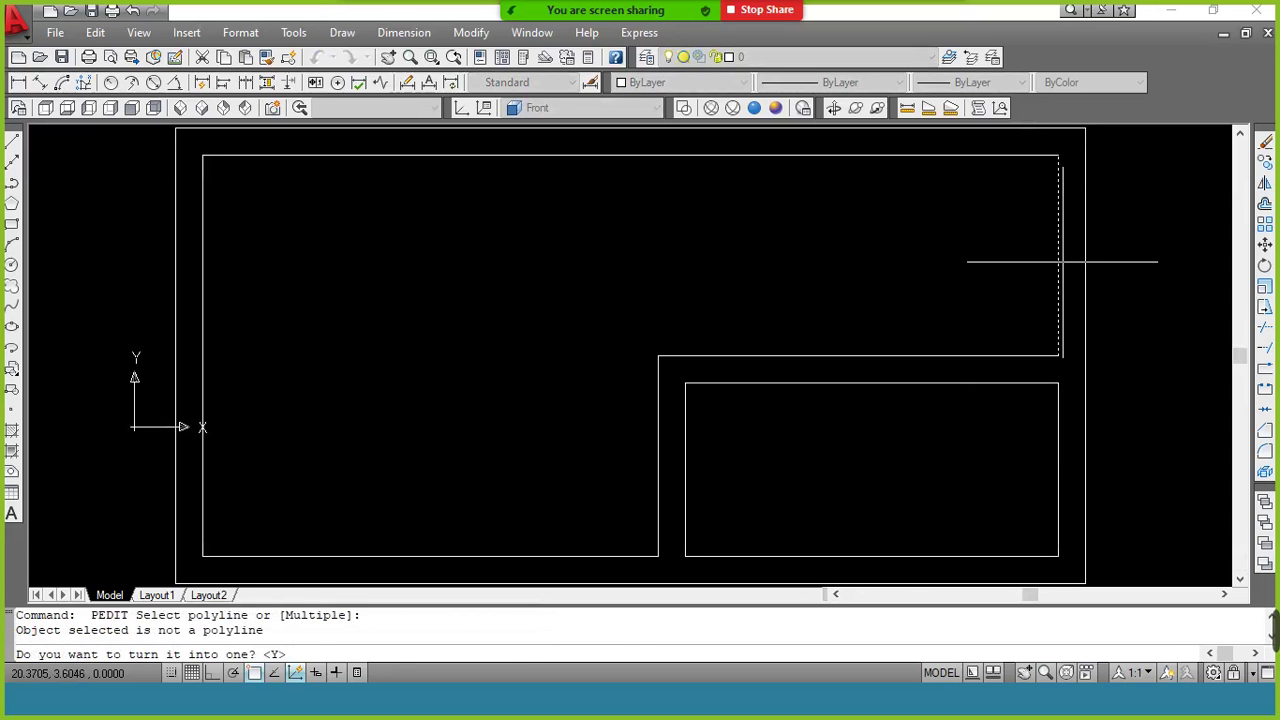
key("Return")
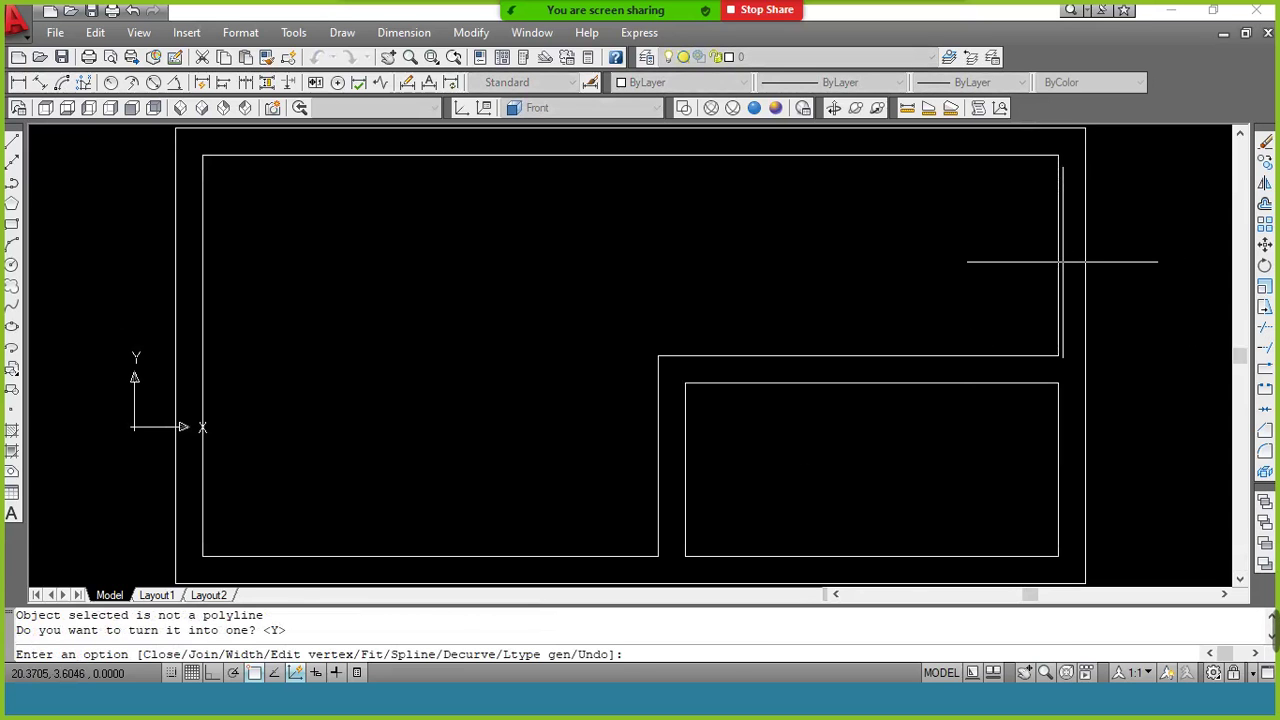
type("j")
key("Return")
left_click(1109, 137)
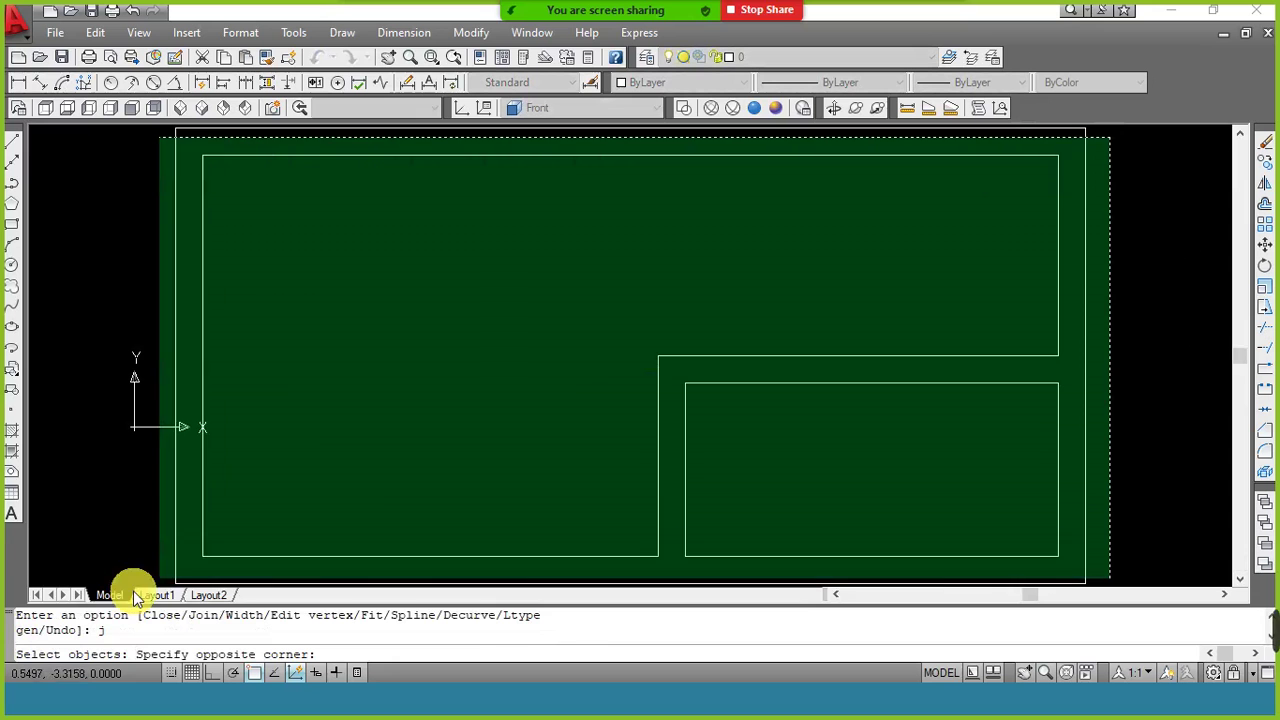
left_click(155, 573)
key("Return")
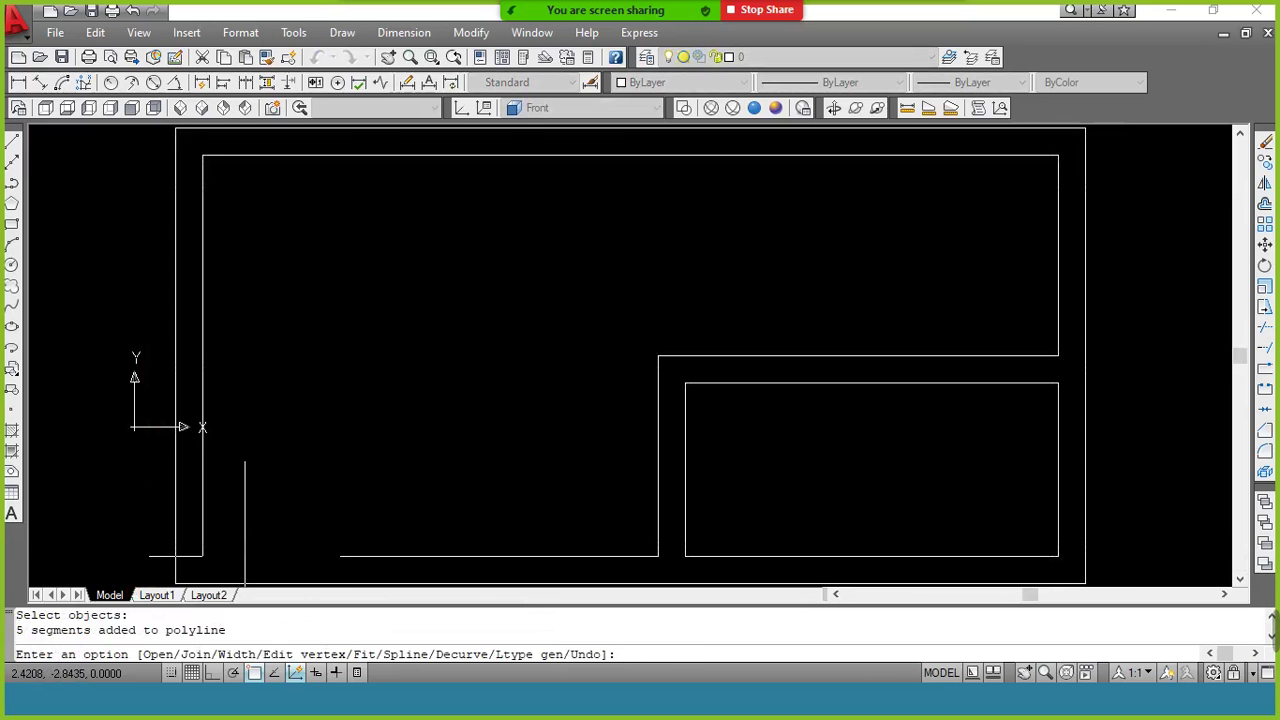
key("Return")
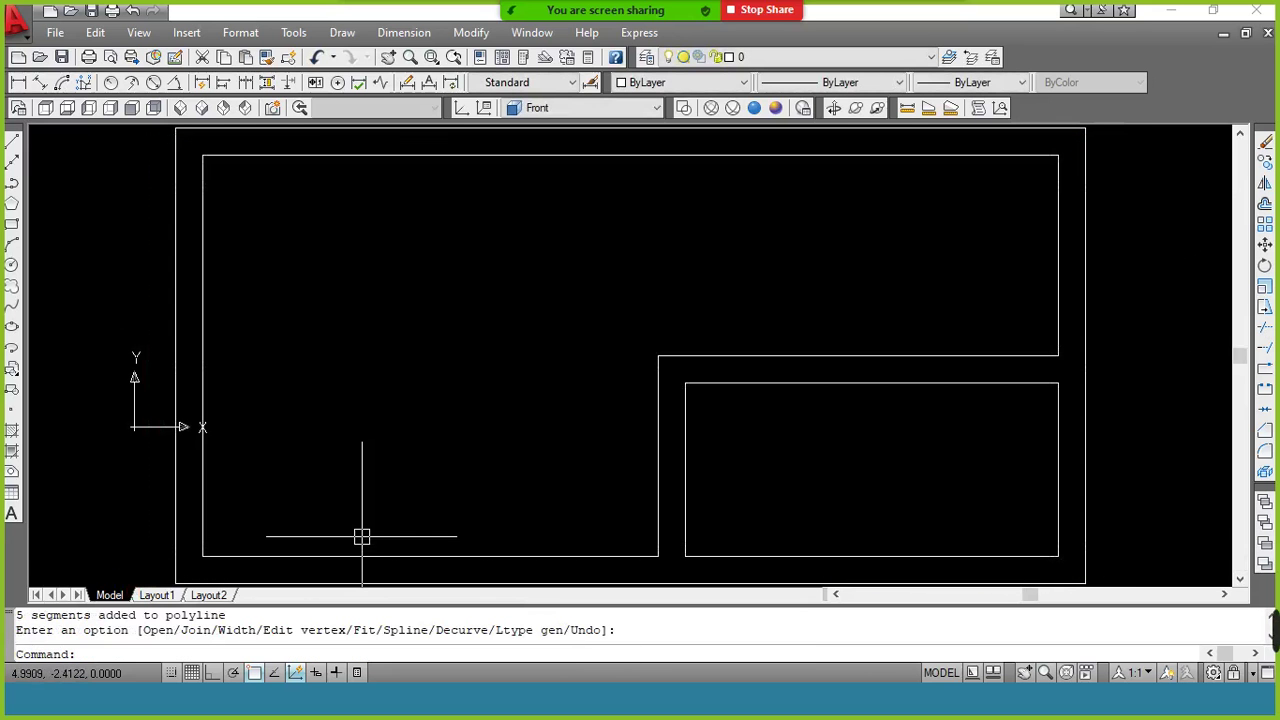
Join the small room's lines into one polyline, then switch to SE Isometric view
key("Return")
left_click(692, 451)
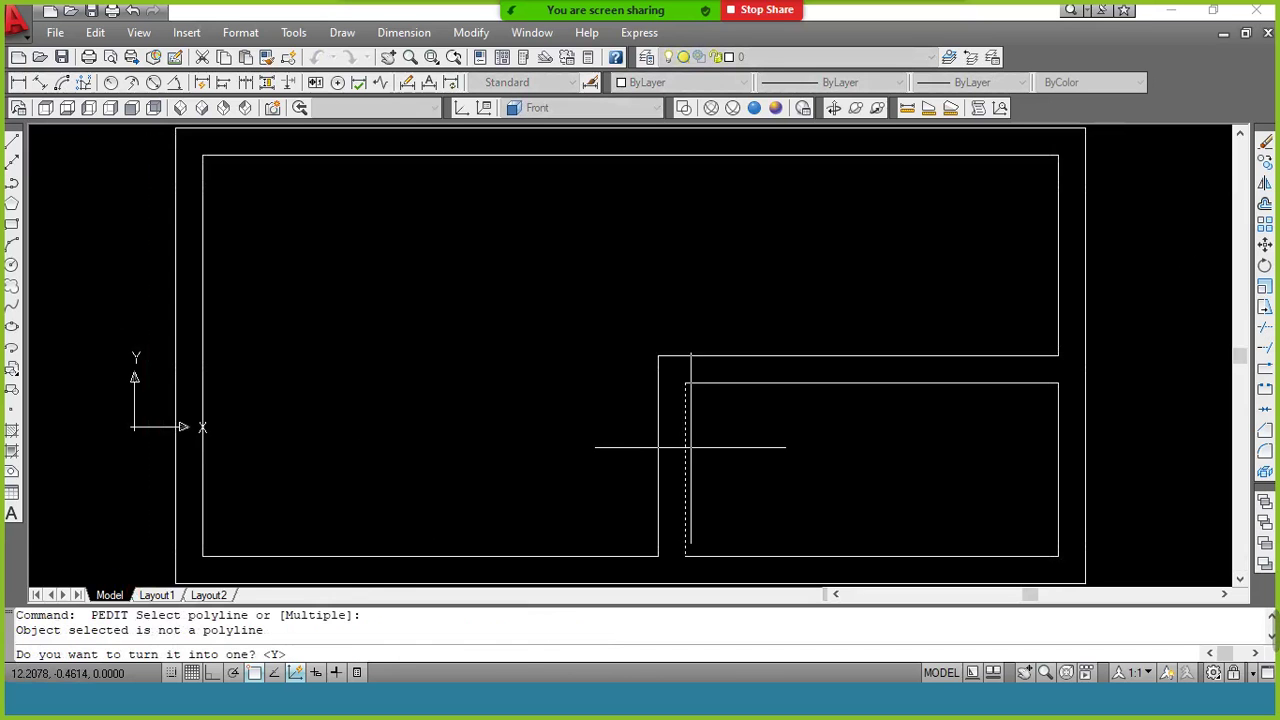
key("Return")
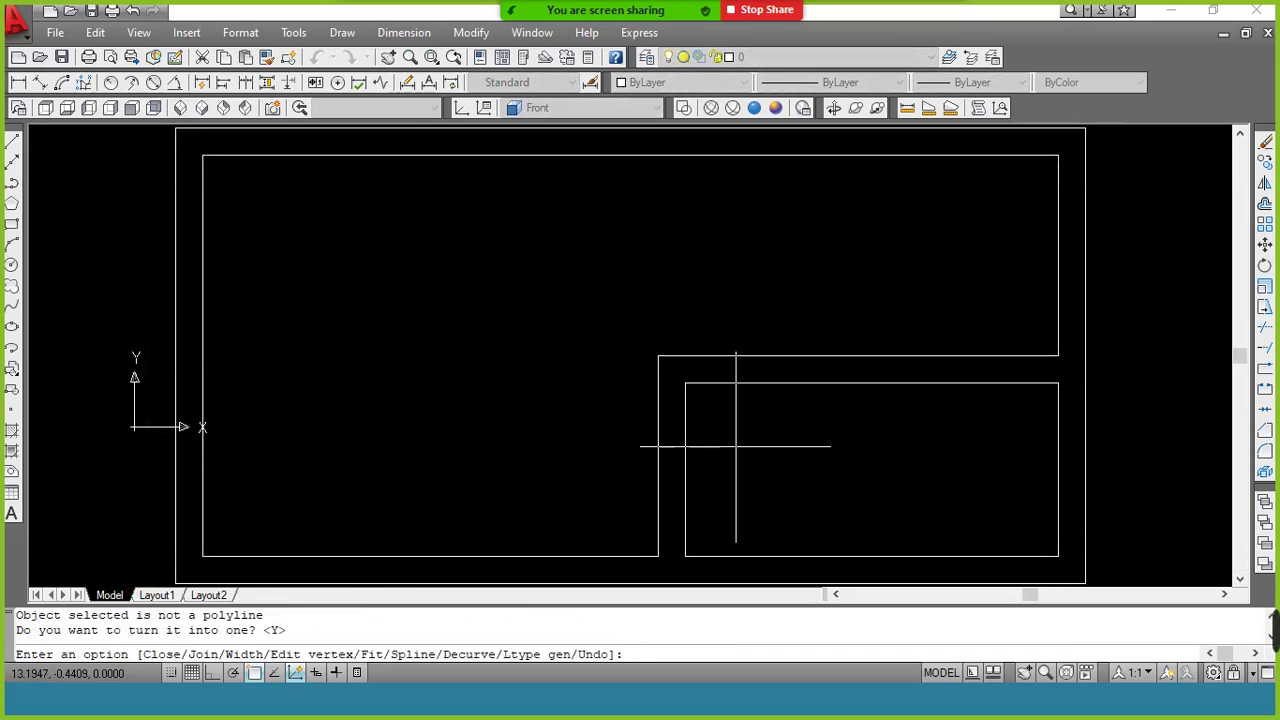
type("j")
key("Return")
left_click(1142, 350)
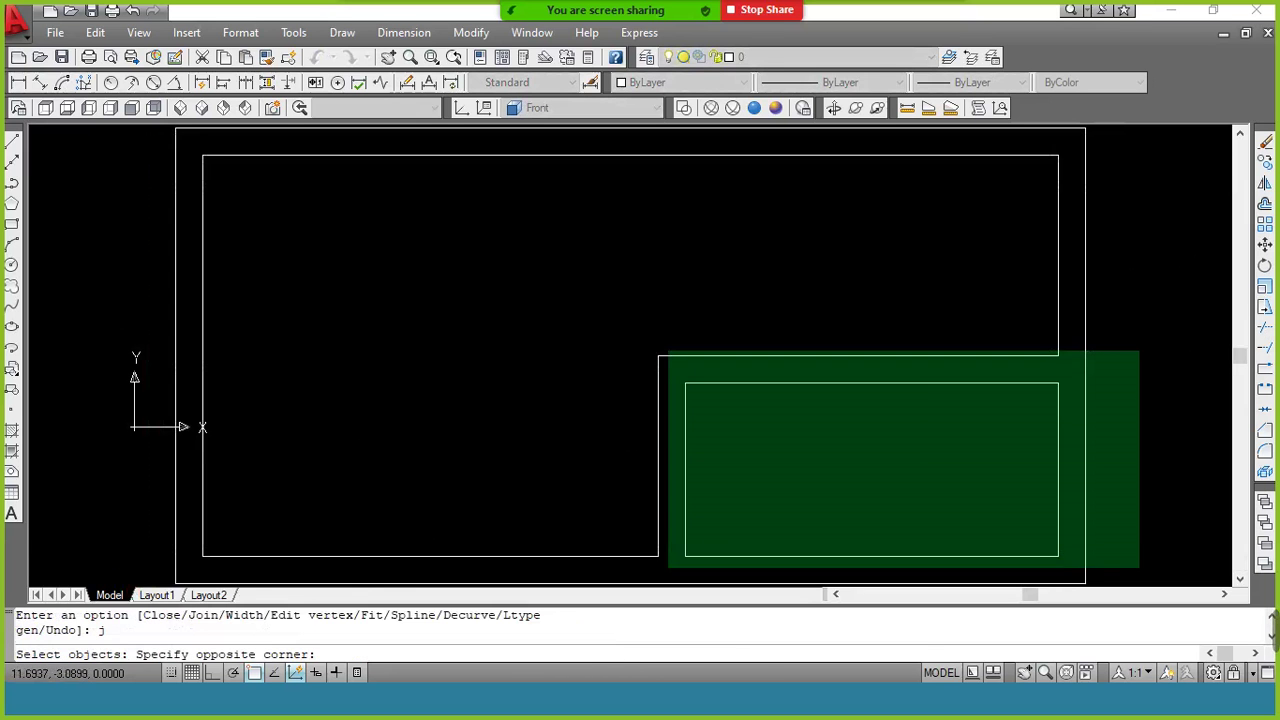
left_click(655, 571)
key("Return")
key("Return")
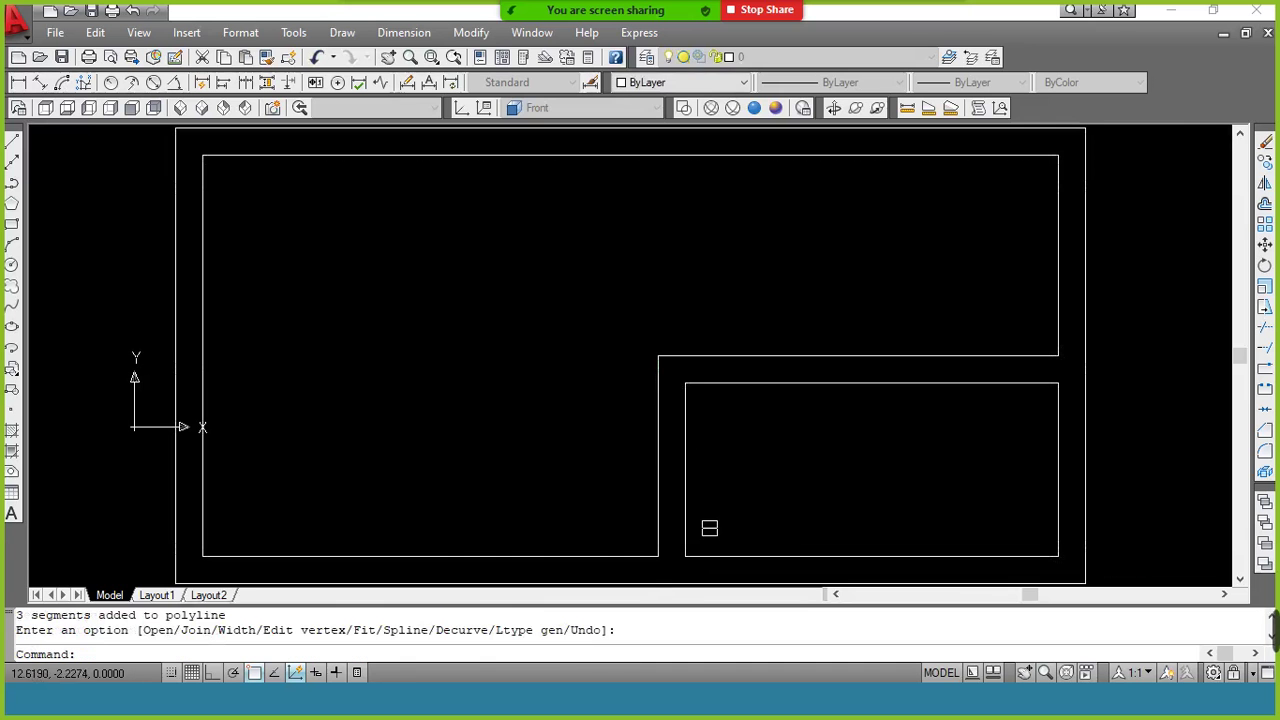
left_click(202, 108)
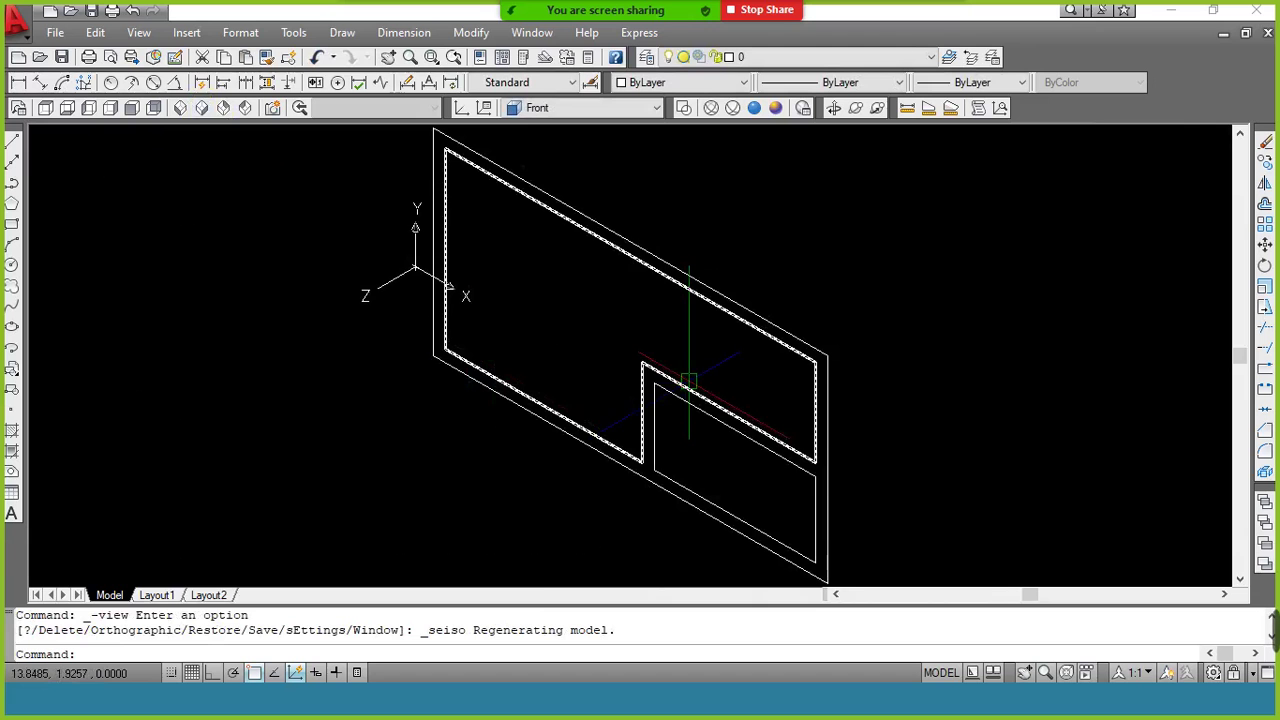
Align the UCS to the Right preset
scroll(690, 350, "down", 2)
scroll(692, 350, "up", 2)
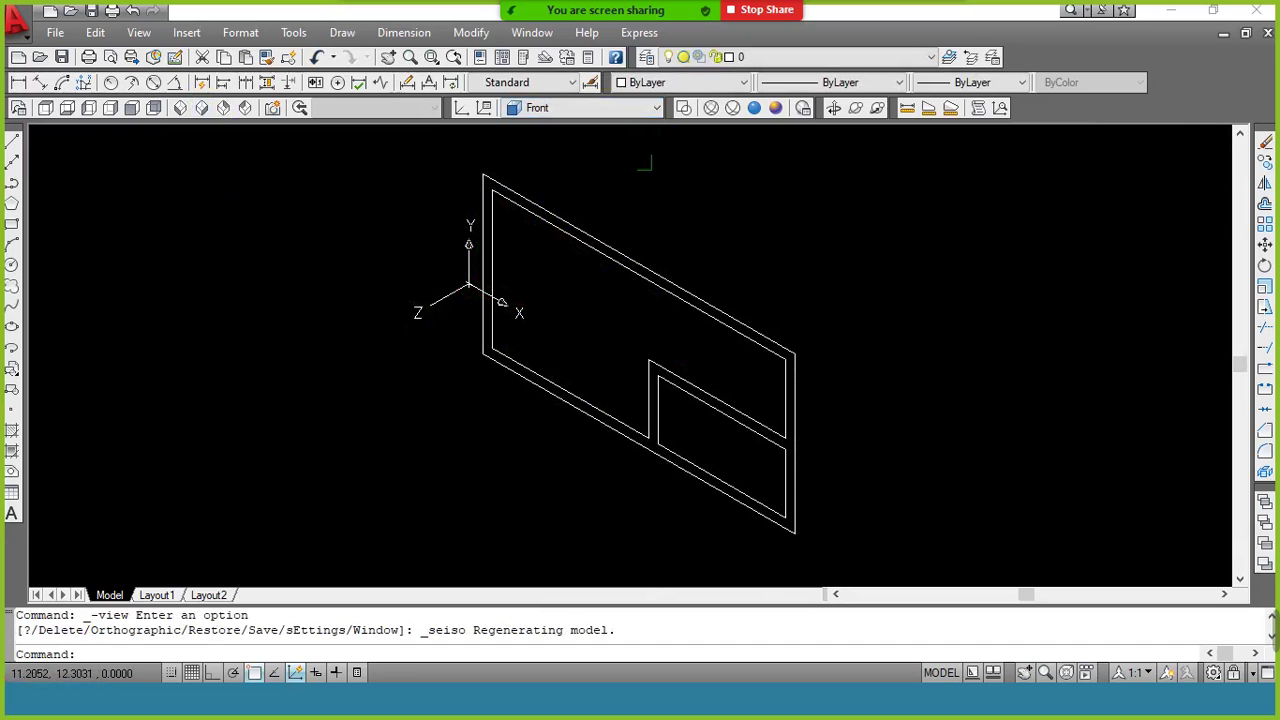
left_click(634, 113)
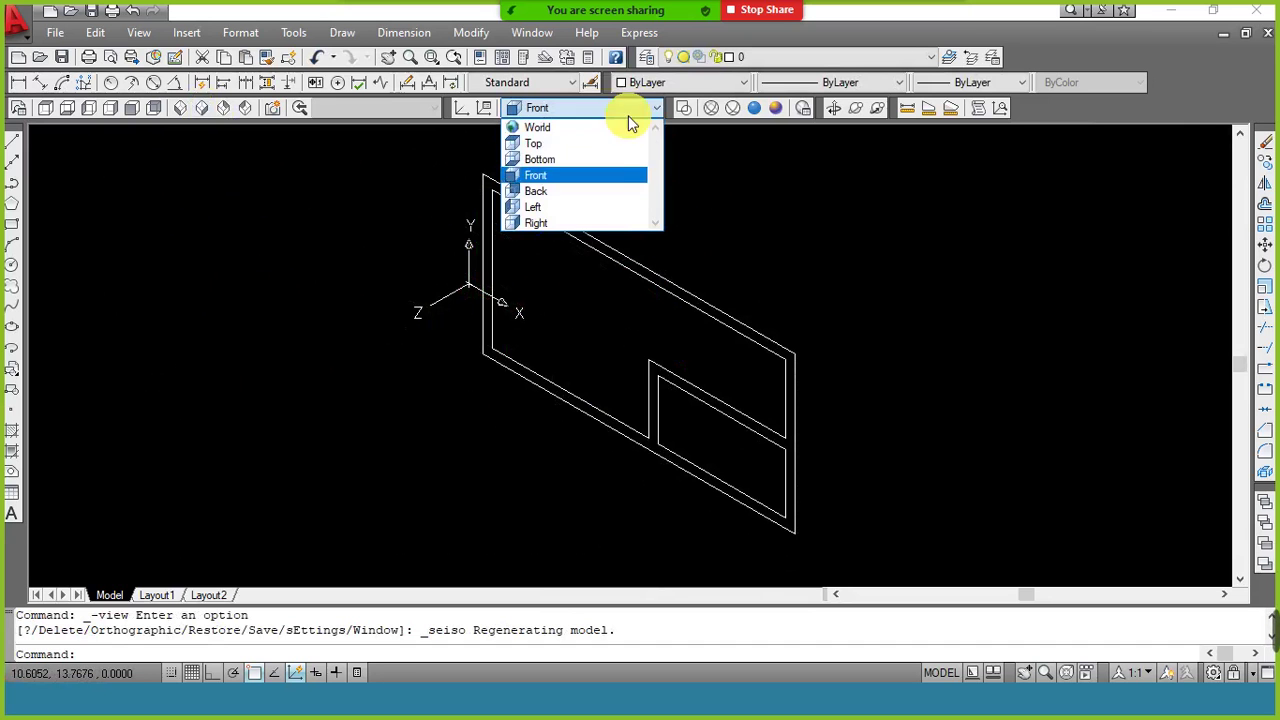
left_click(607, 220)
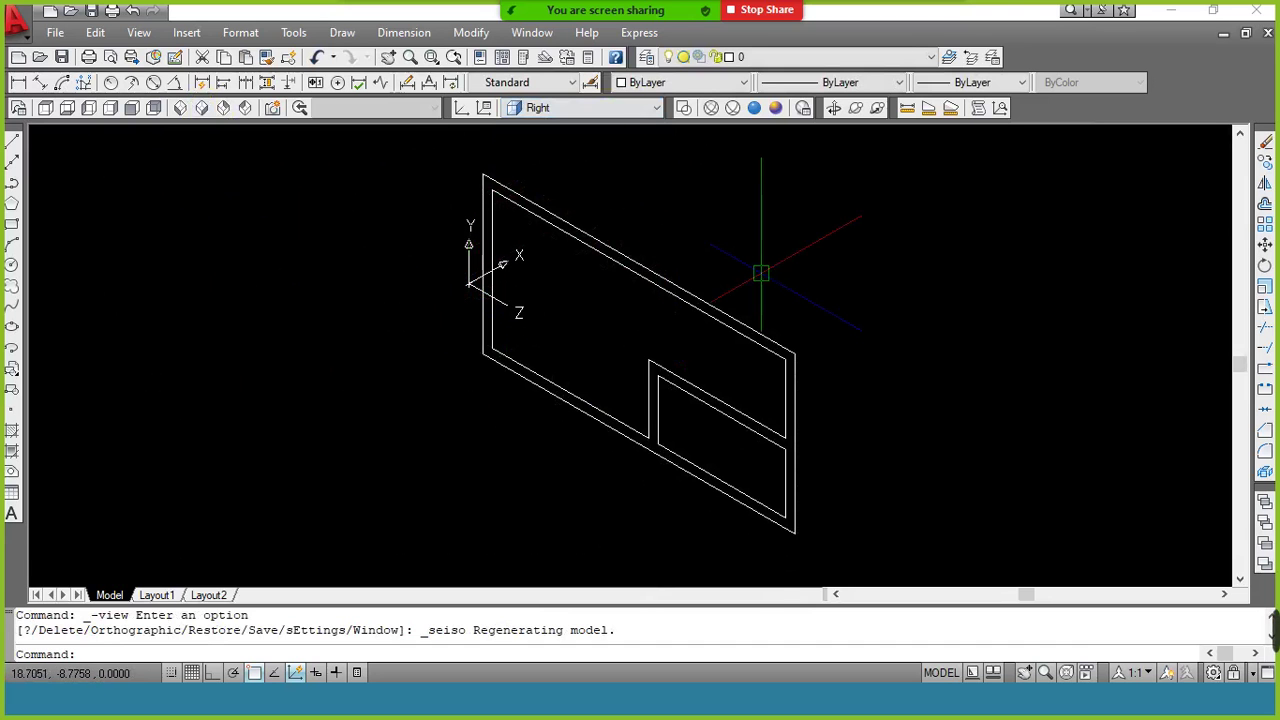
left_click(605, 654)
type("ro")
Rotate the three outlines 270° about the plan's bottom corner, then zoom to extents
key("Return")
left_click(816, 278)
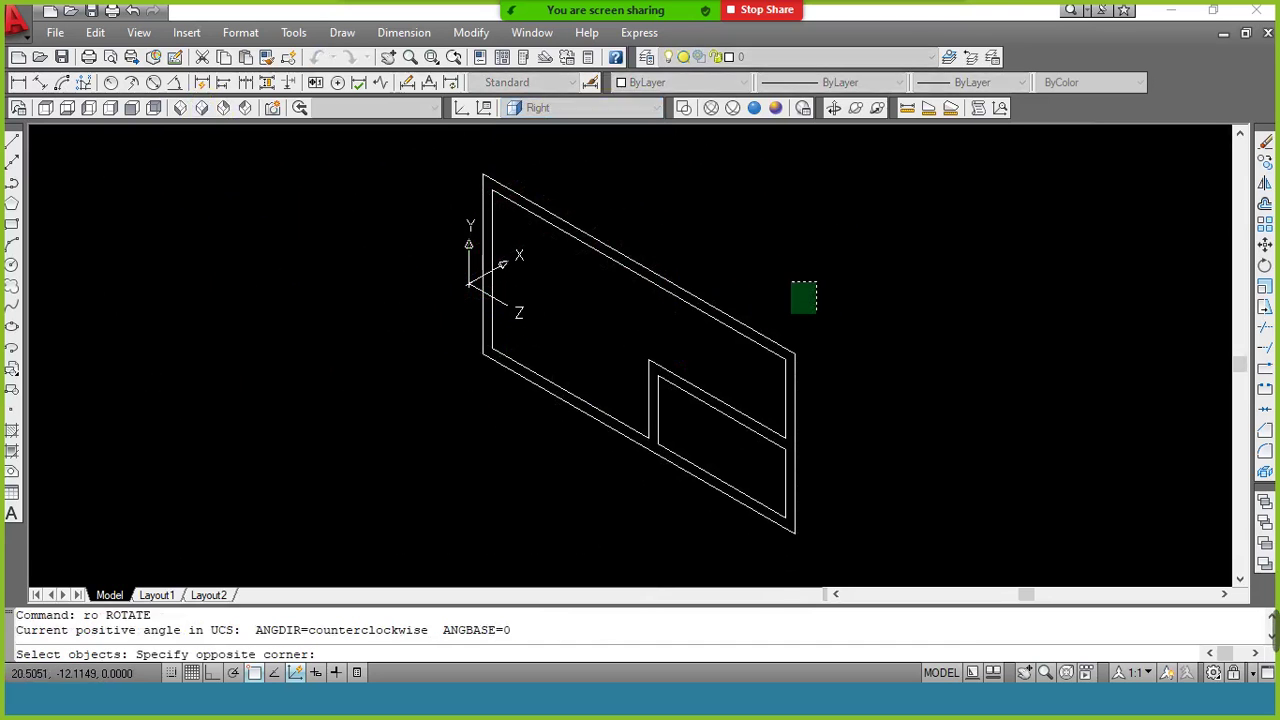
left_click(600, 512)
key("Return")
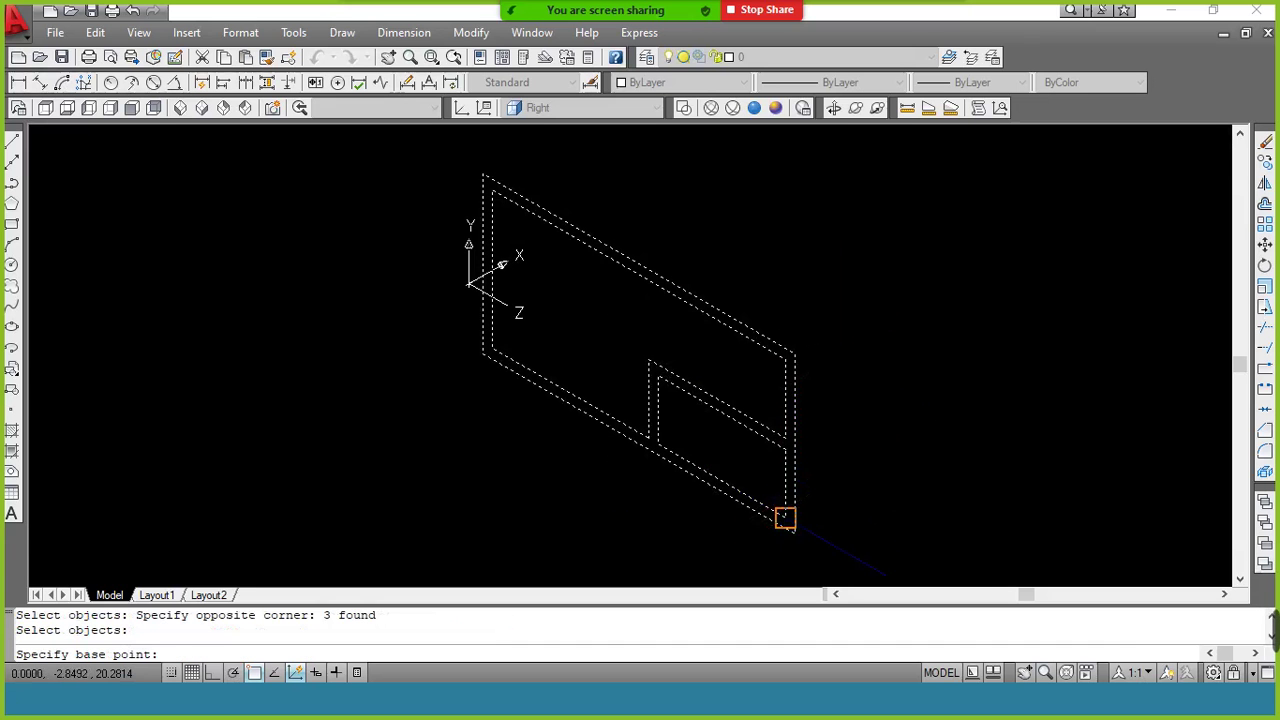
left_click(794, 535)
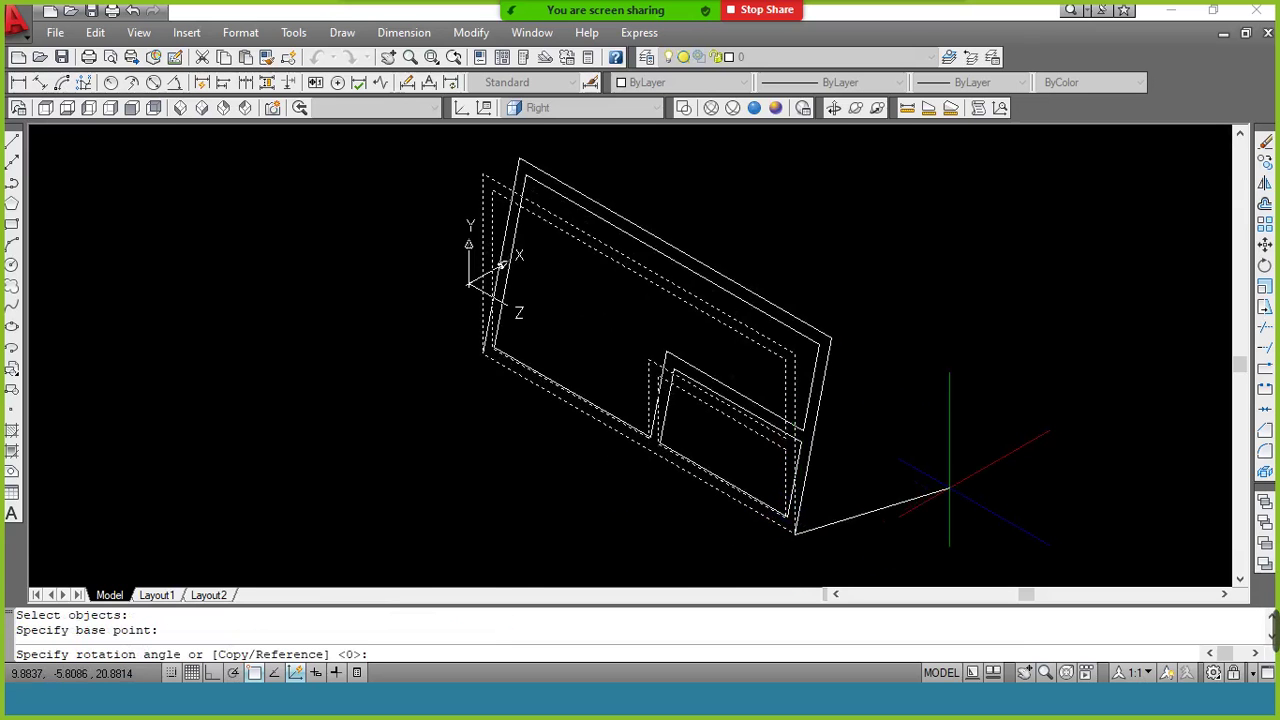
left_click(212, 674)
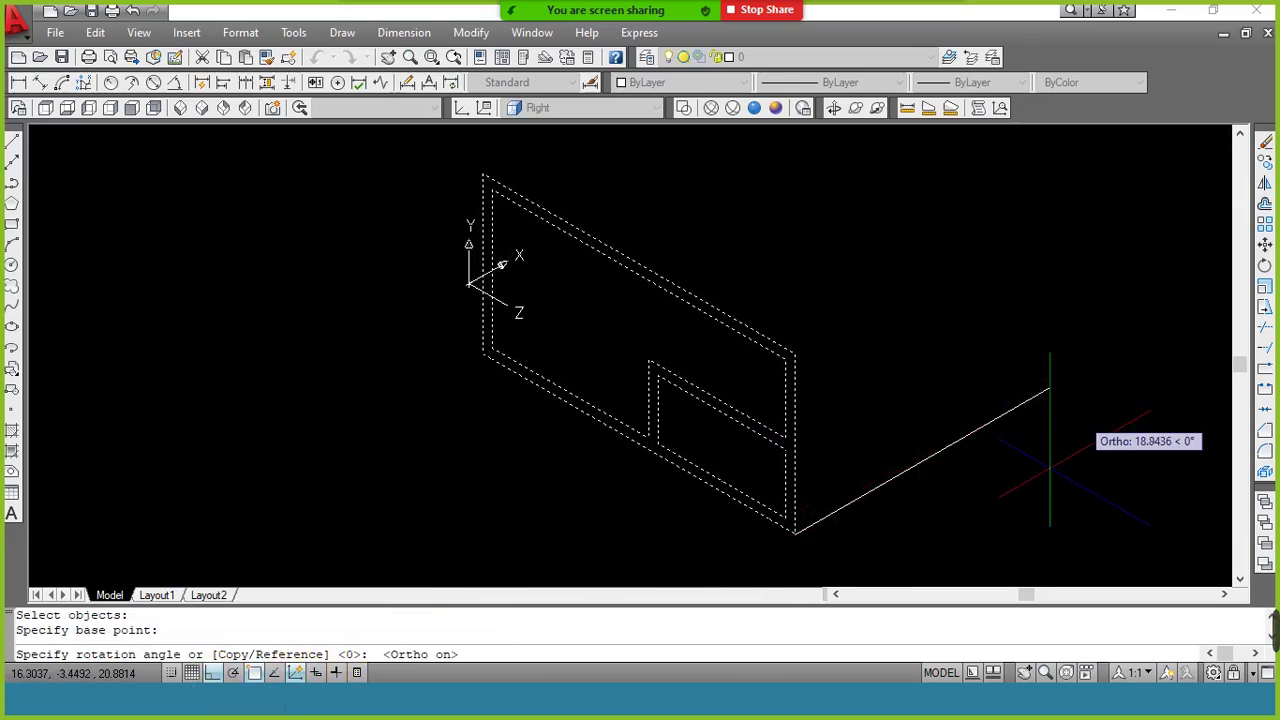
left_click(815, 558)
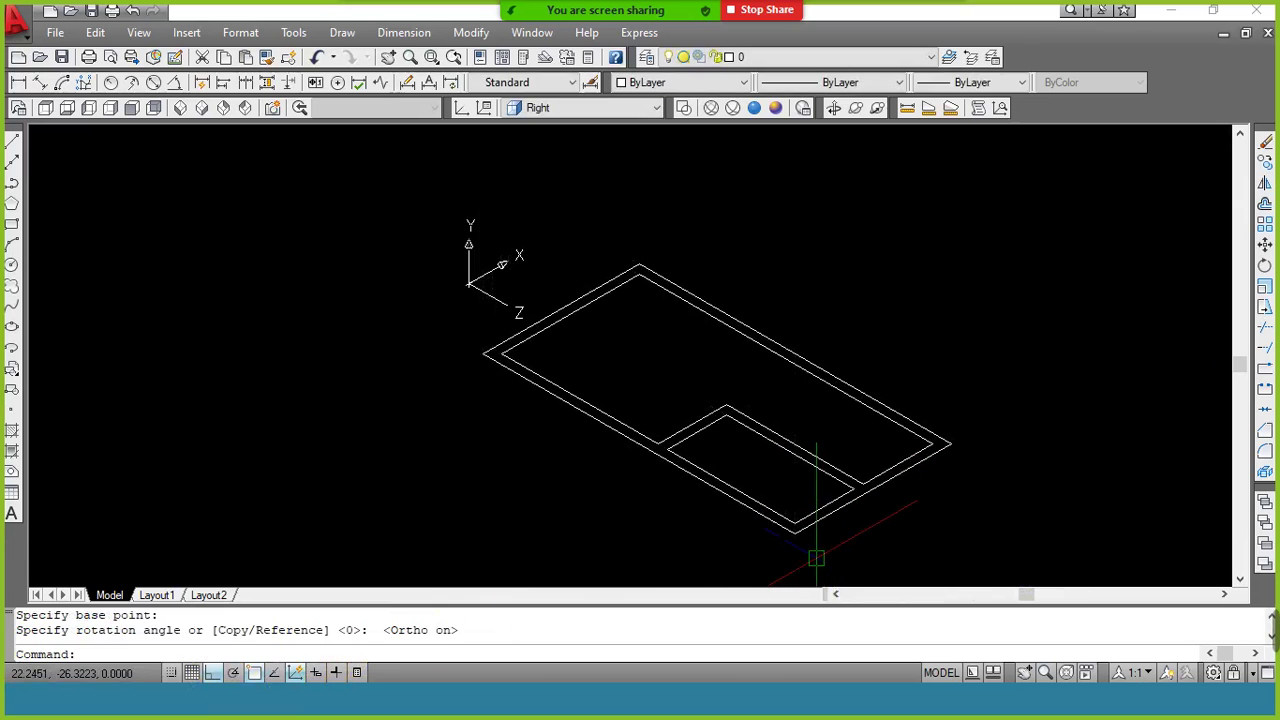
type("z")
key("Return")
type("e")
key("Return")
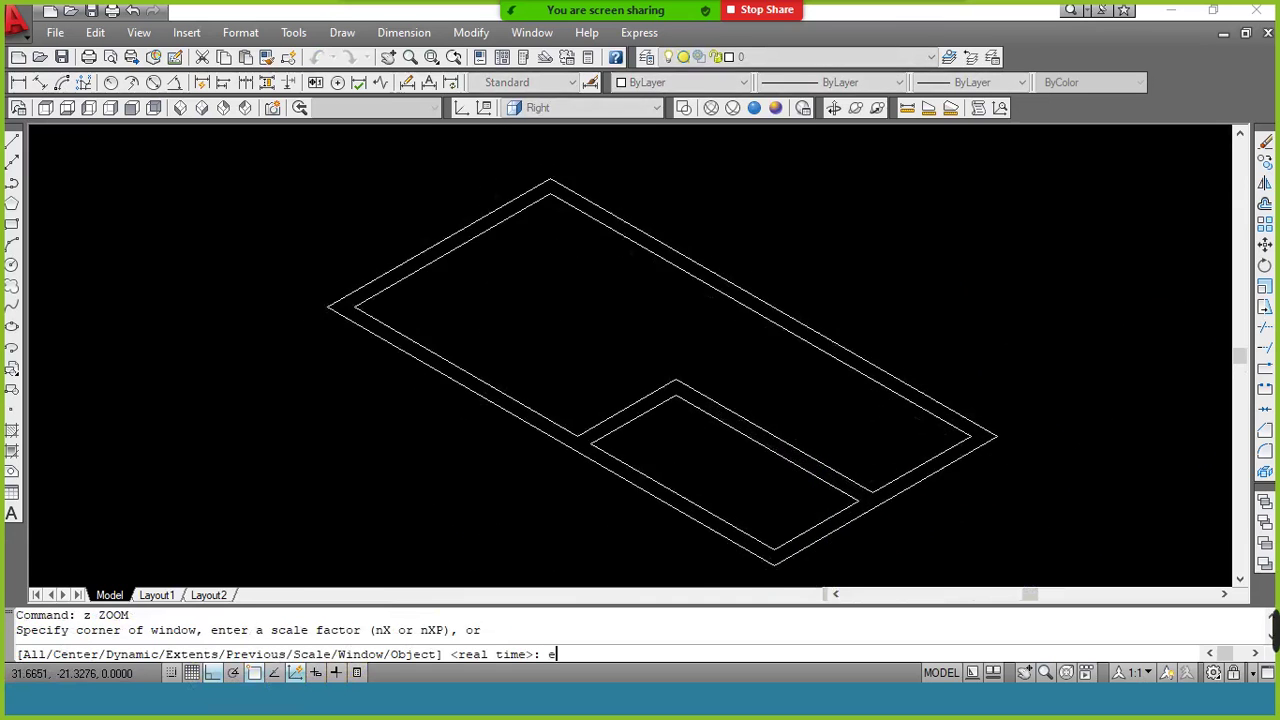
Consult page 6, 'Designing a 3-D House', in the Nitro Pro PDF, then return to AutoCAD
key("alt+Tab")
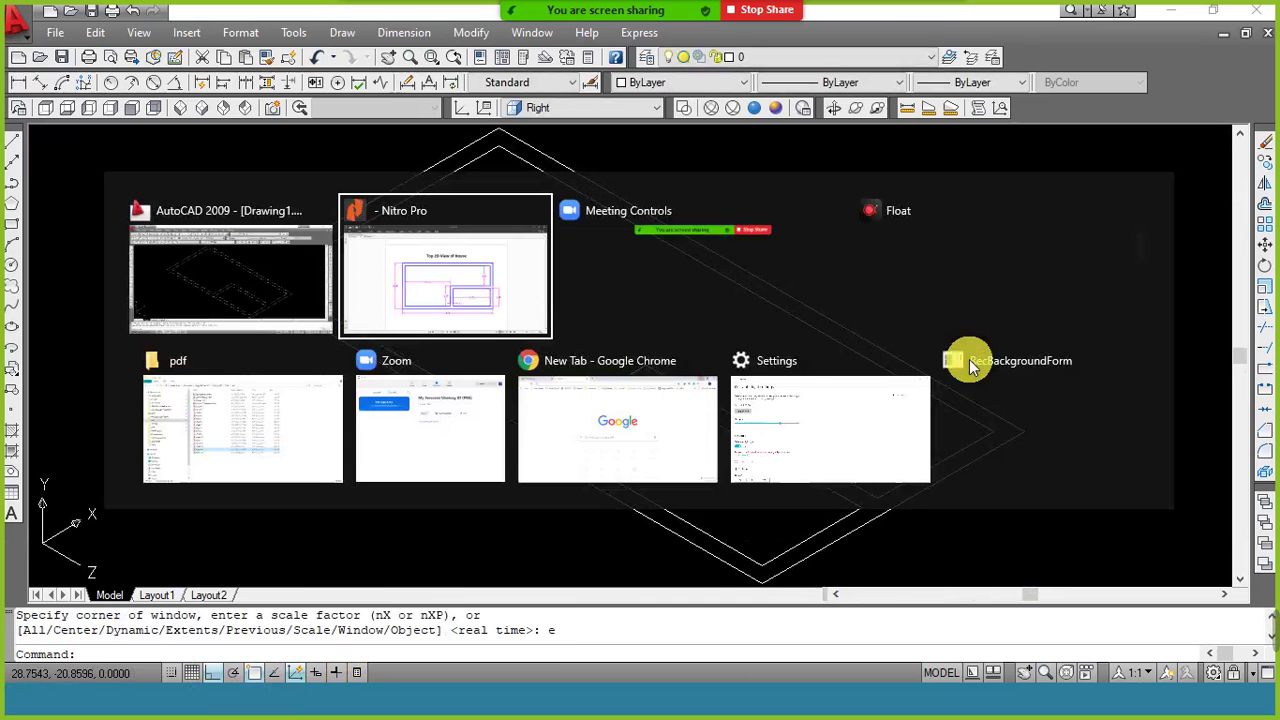
left_click(448, 290)
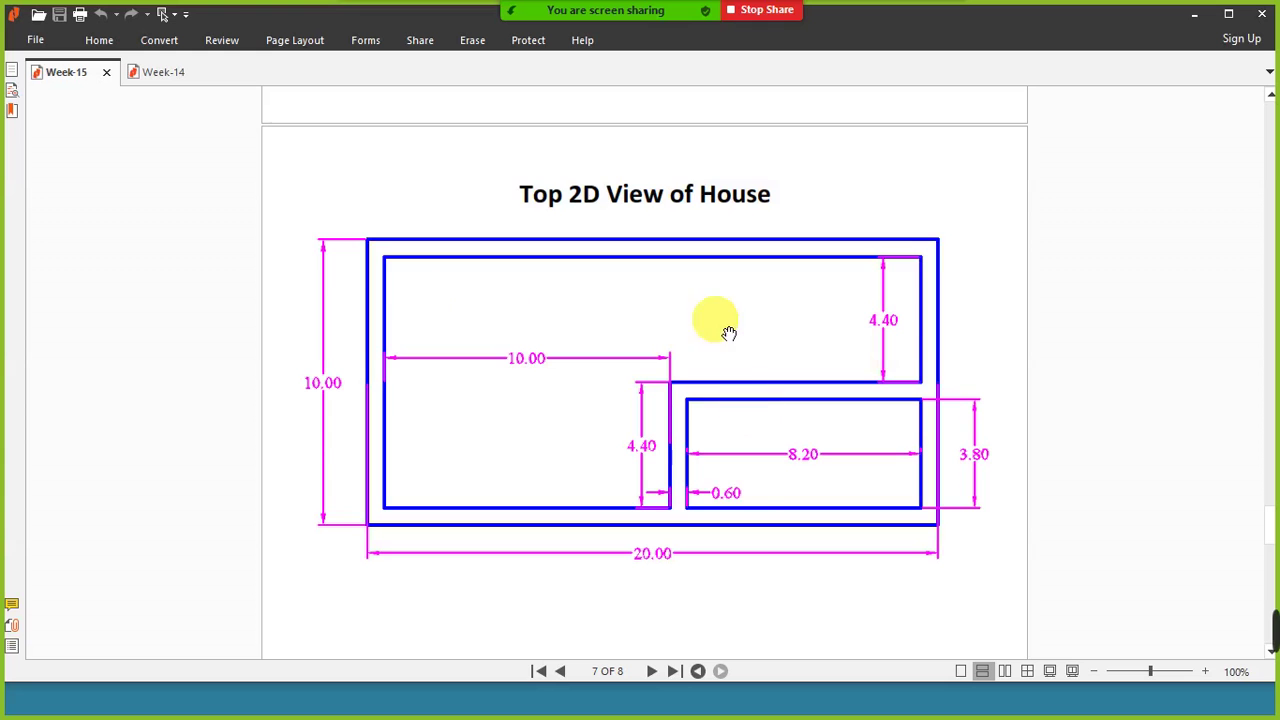
scroll(766, 506, "up", 3)
scroll(766, 506, "up", 4)
scroll(766, 505, "up", 5)
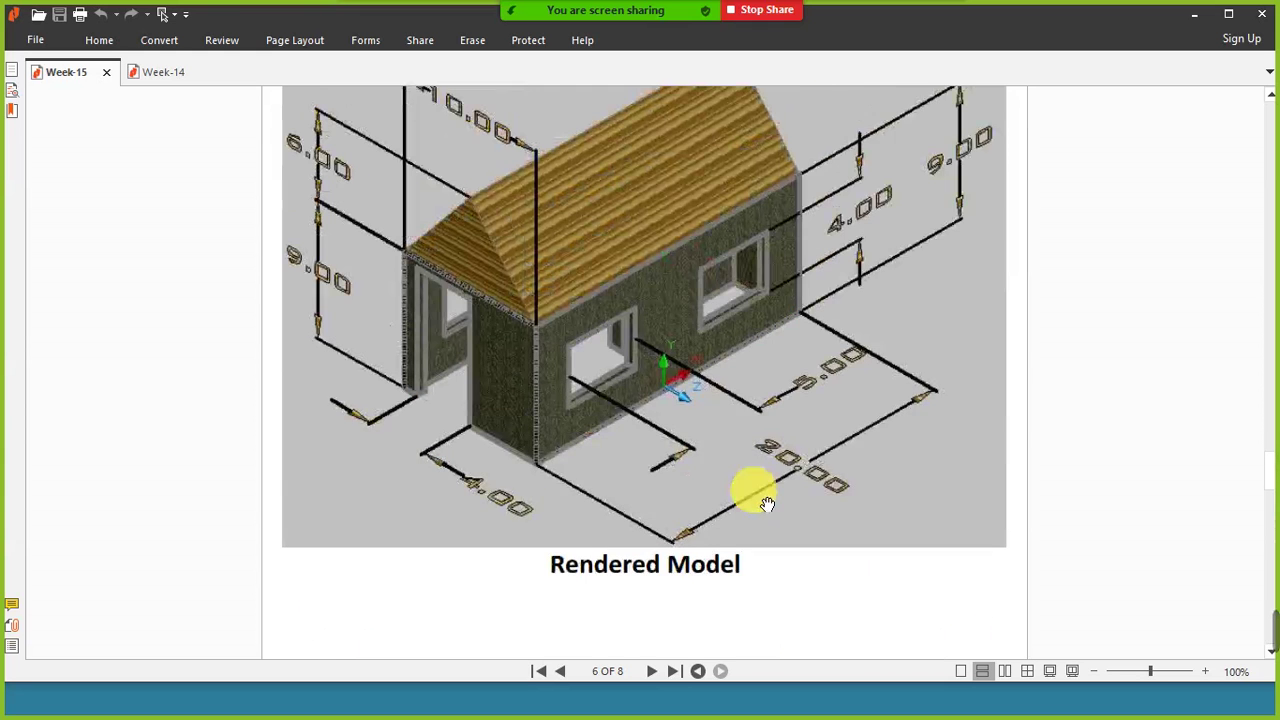
scroll(766, 506, "up", 2)
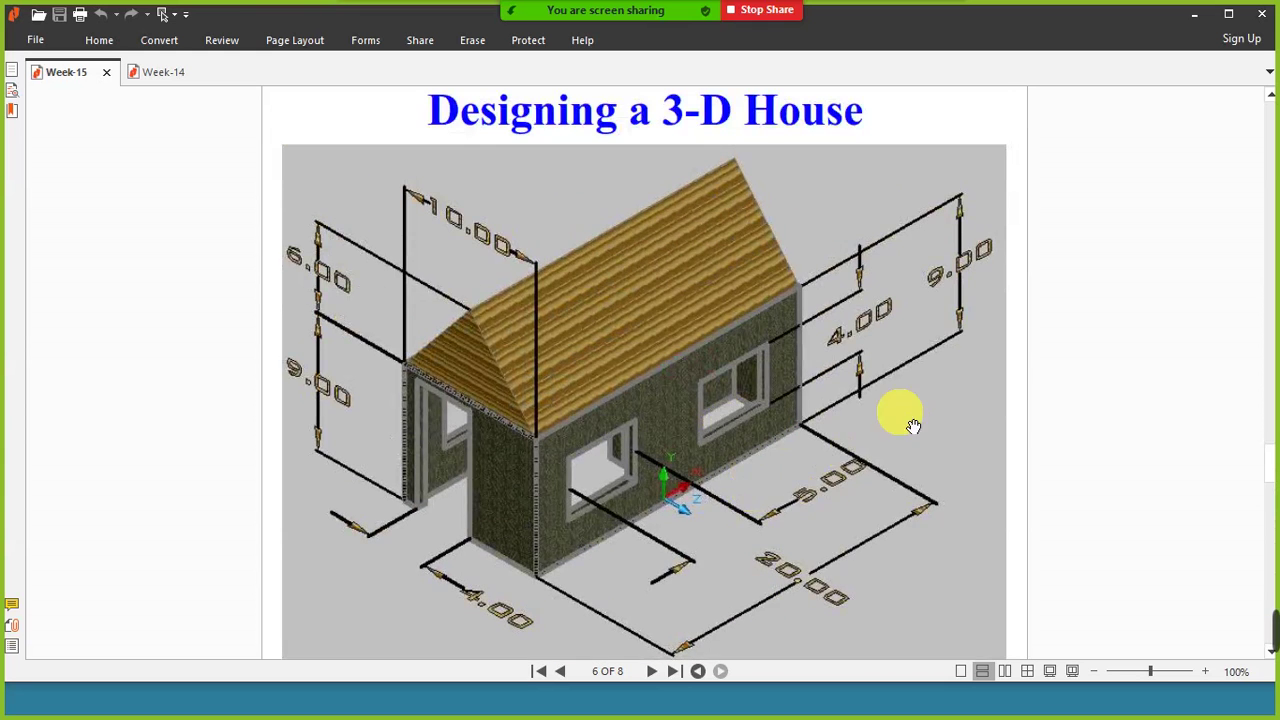
left_click(728, 386)
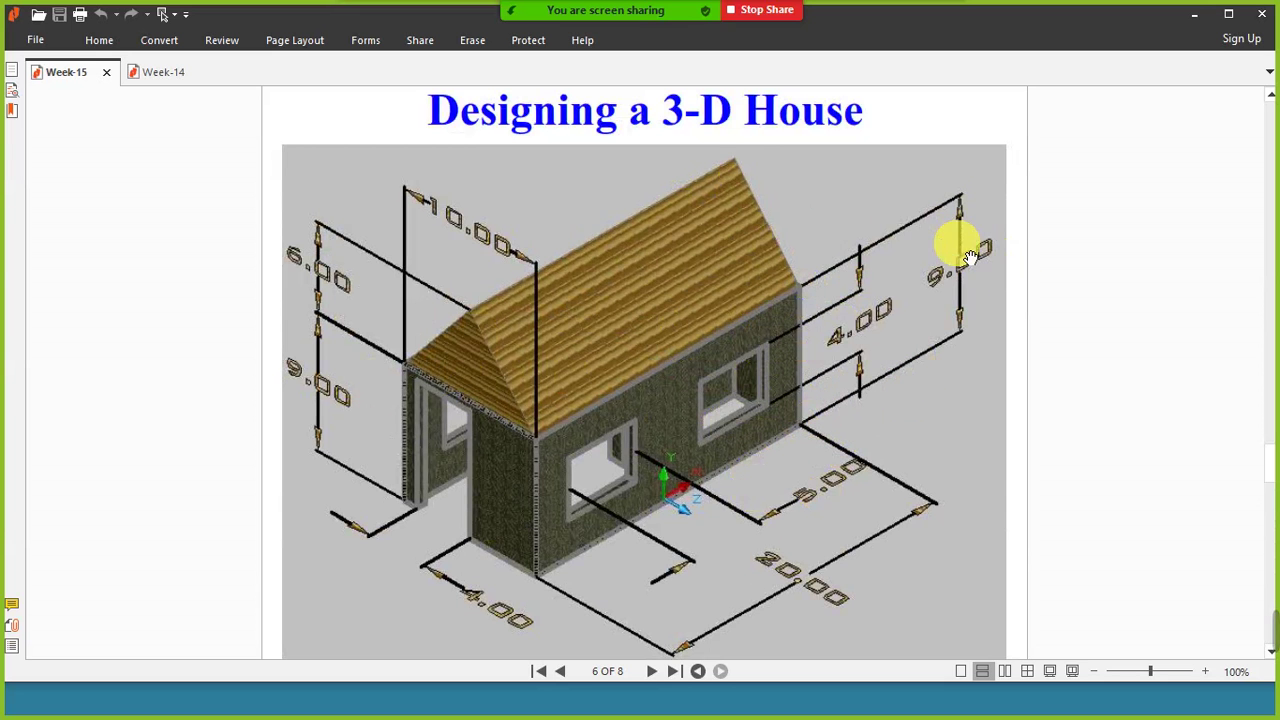
key("alt+Tab")
Extrude the three floor-plan outlines 9 units high and zoom to extents
left_click(508, 290)
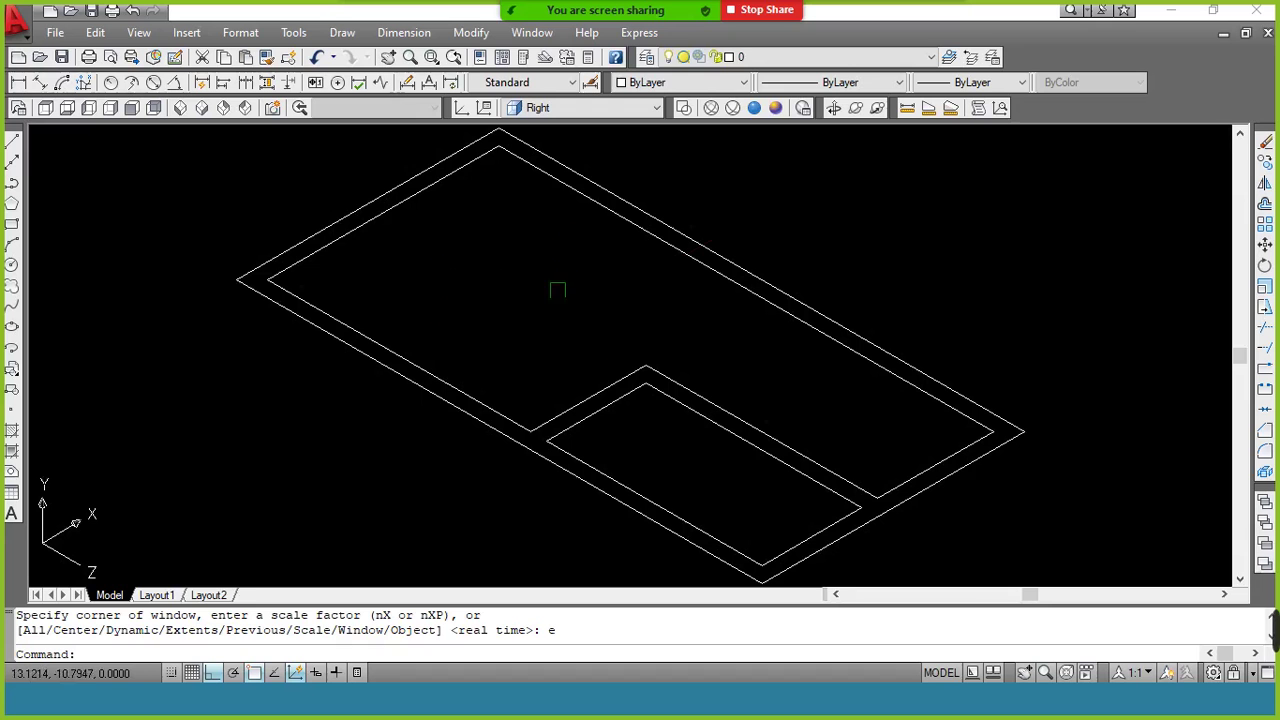
type("t")
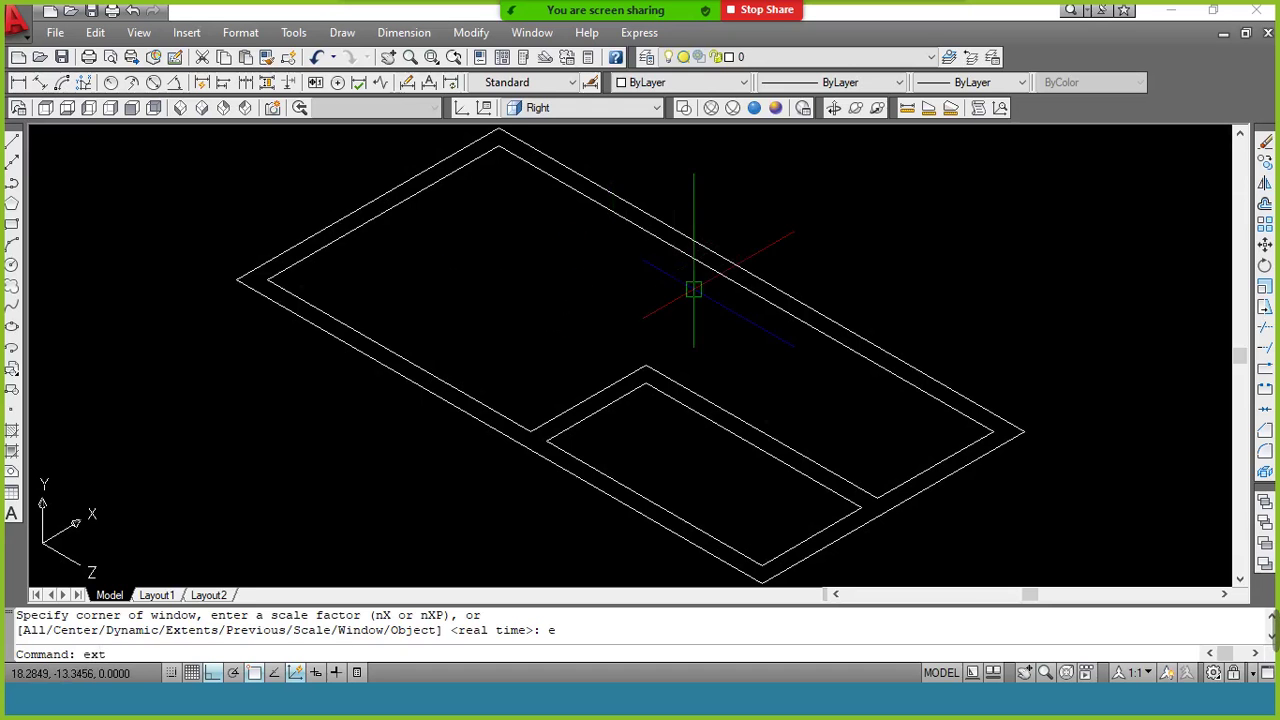
key("Return")
left_click(850, 260)
left_click(677, 471)
key("Return")
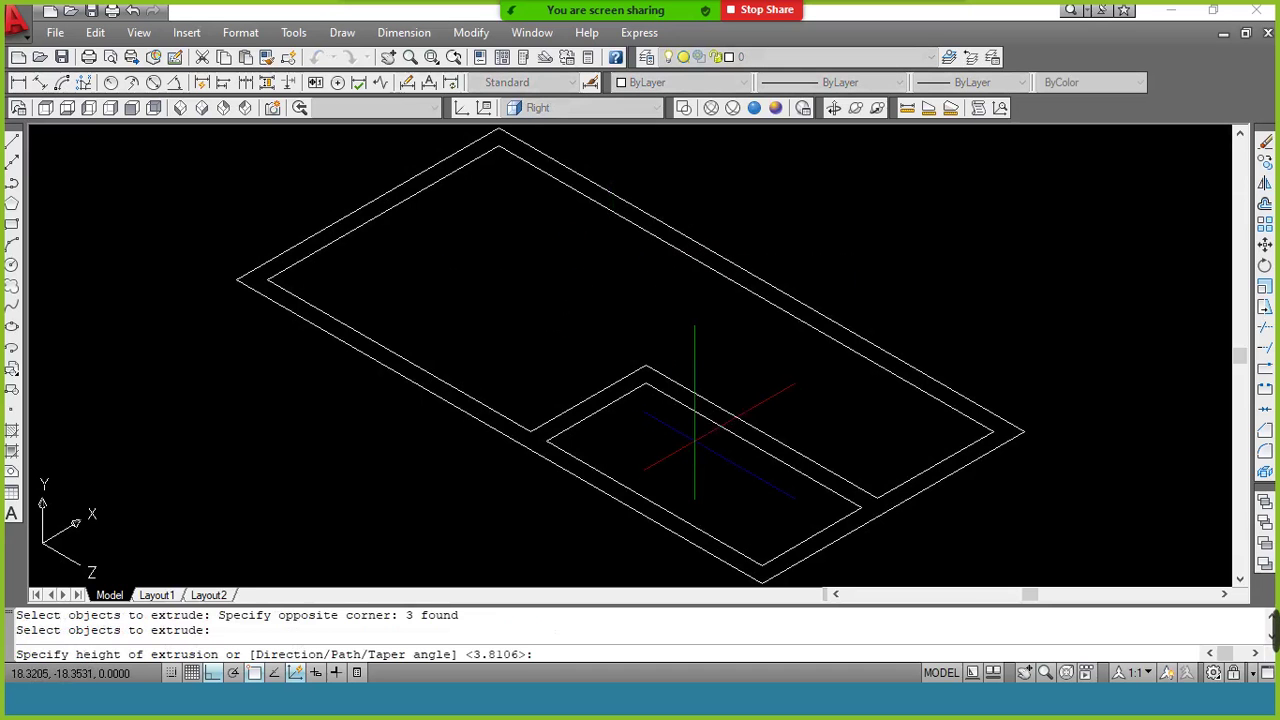
type("9")
key("Return")
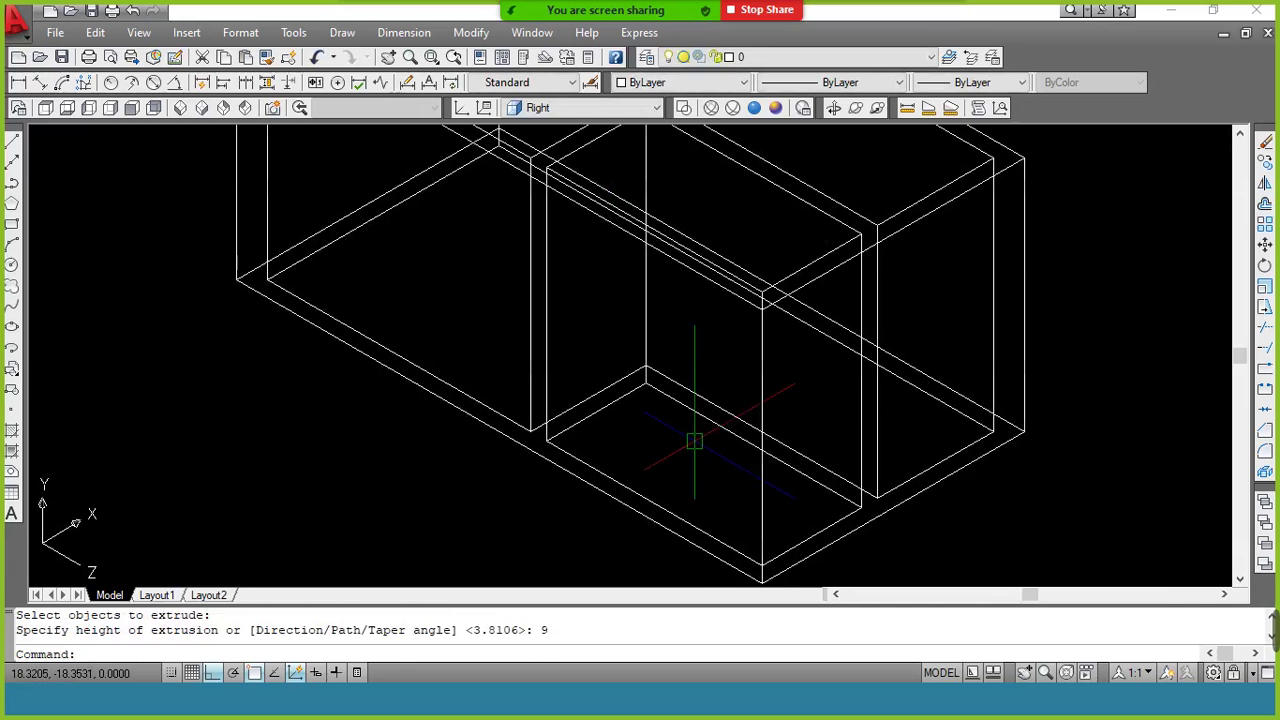
type("z")
key("Return")
type("e")
key("Return")
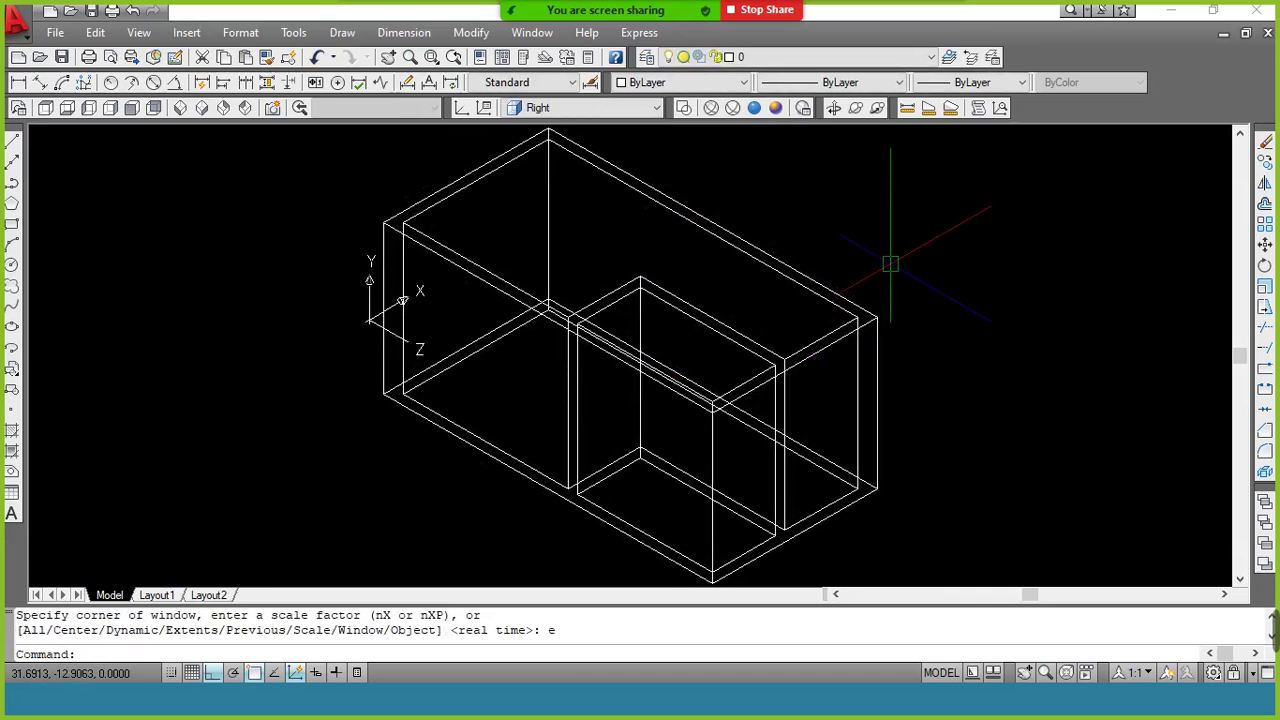
Apply the Realistic visual style and orbit the model to inspect it
left_click(756, 109)
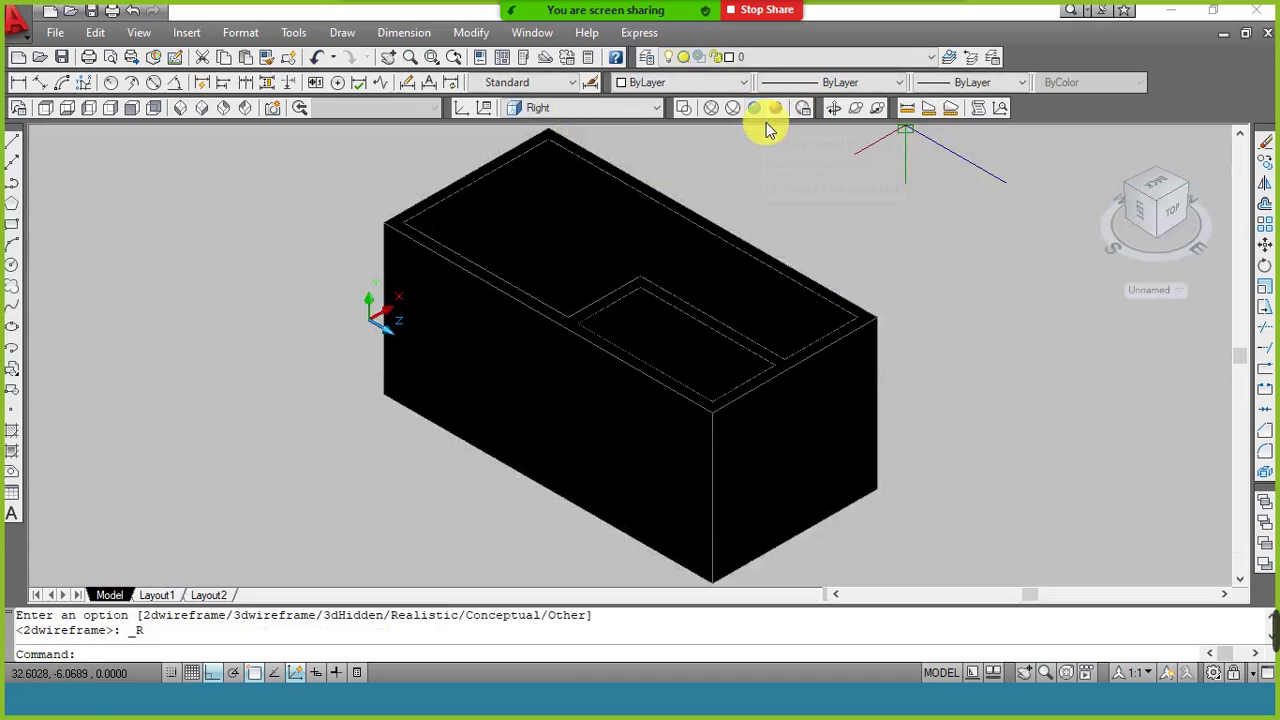
left_click(833, 108)
mouse_move(729, 309)
left_mouse_down()
mouse_move(689, 374)
mouse_move(737, 277)
left_mouse_up()
right_click(800, 247)
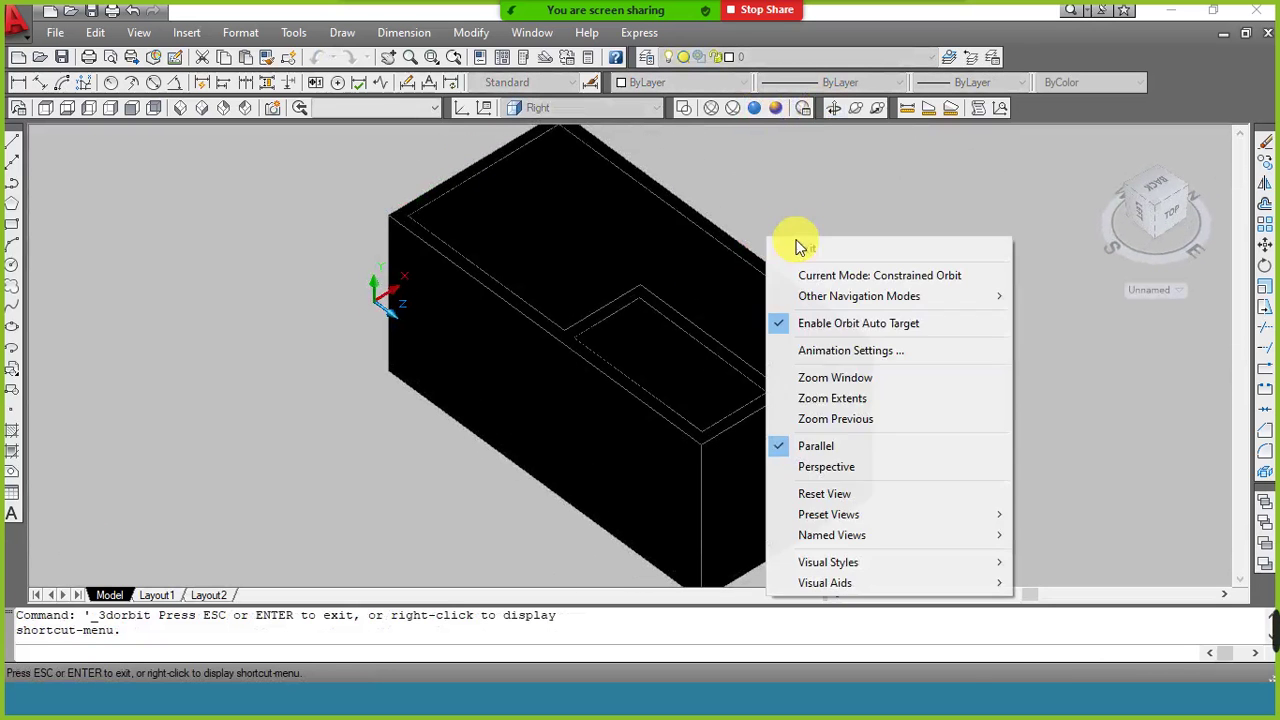
left_click(802, 247)
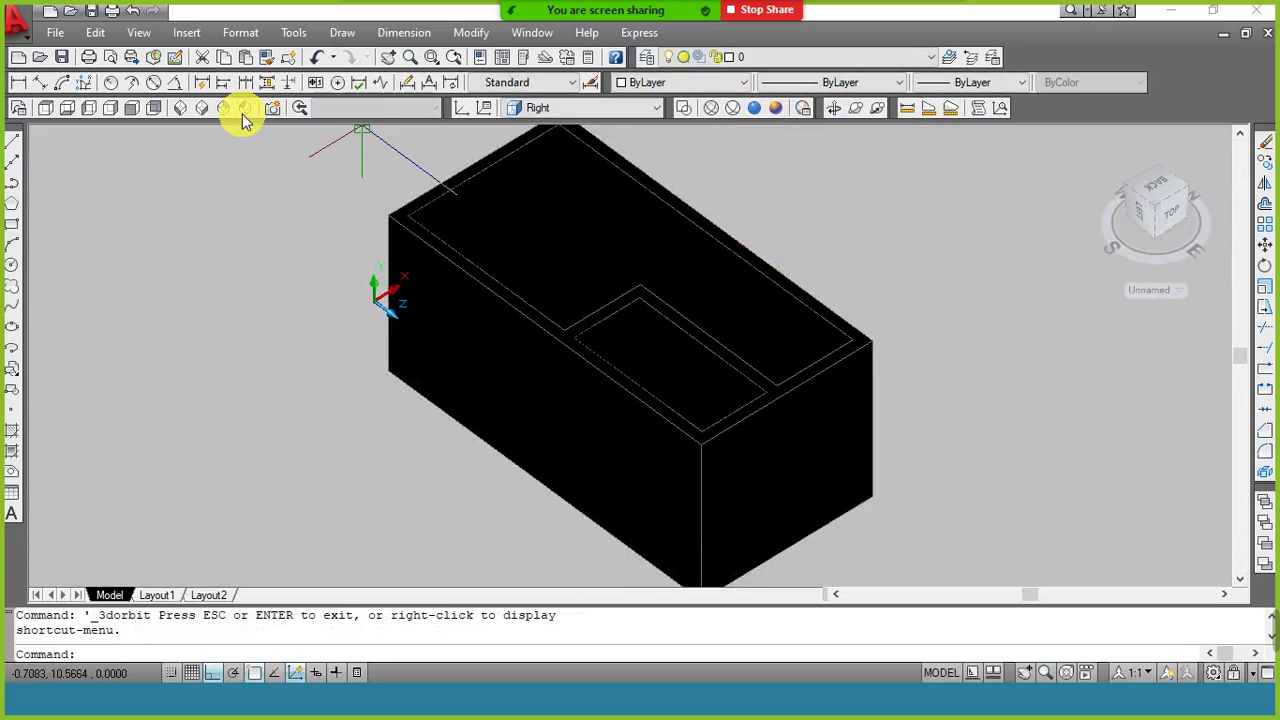
In SE Isometric 2D Wireframe, subtract both inner boxes from the large box
left_click(203, 110)
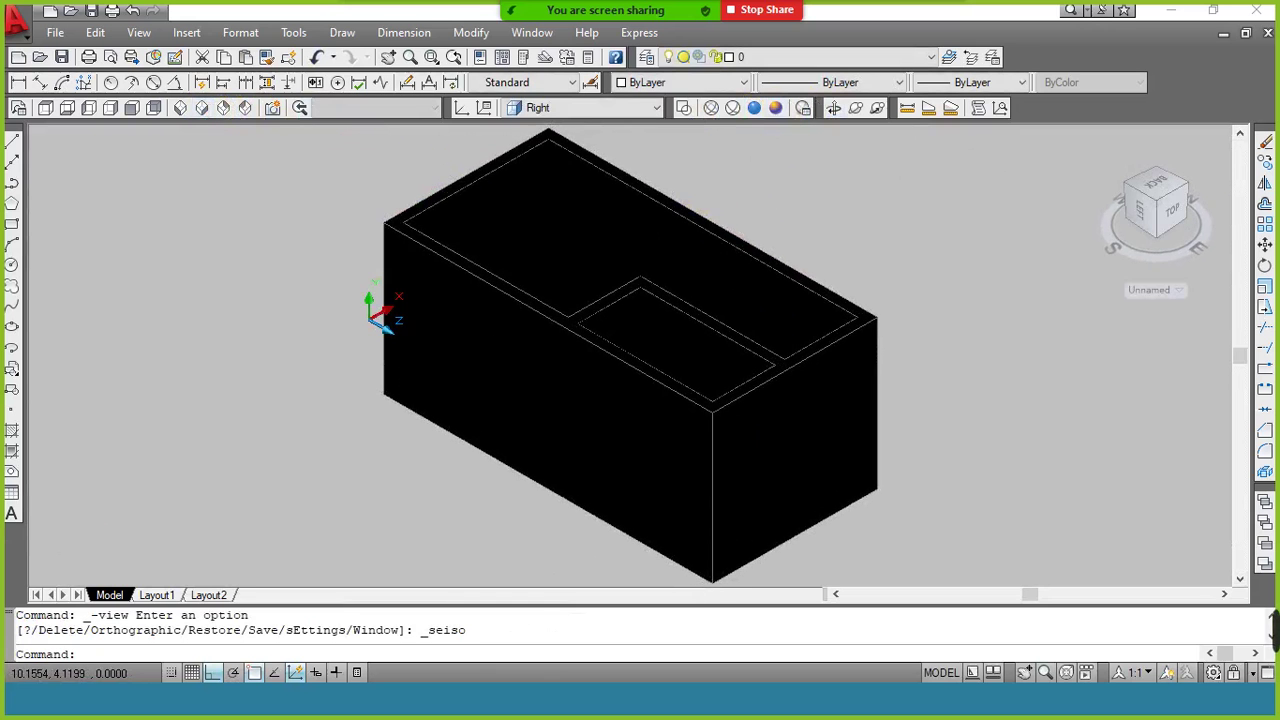
left_click(683, 108)
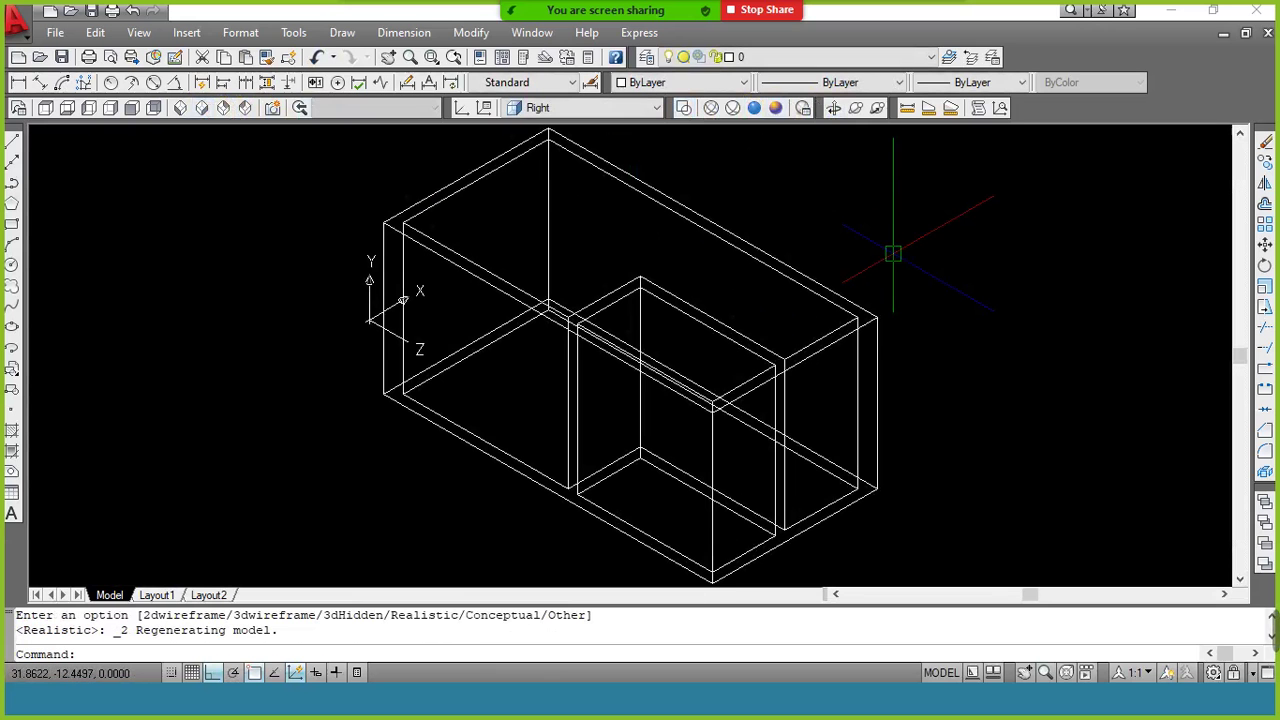
type("su")
key("Return")
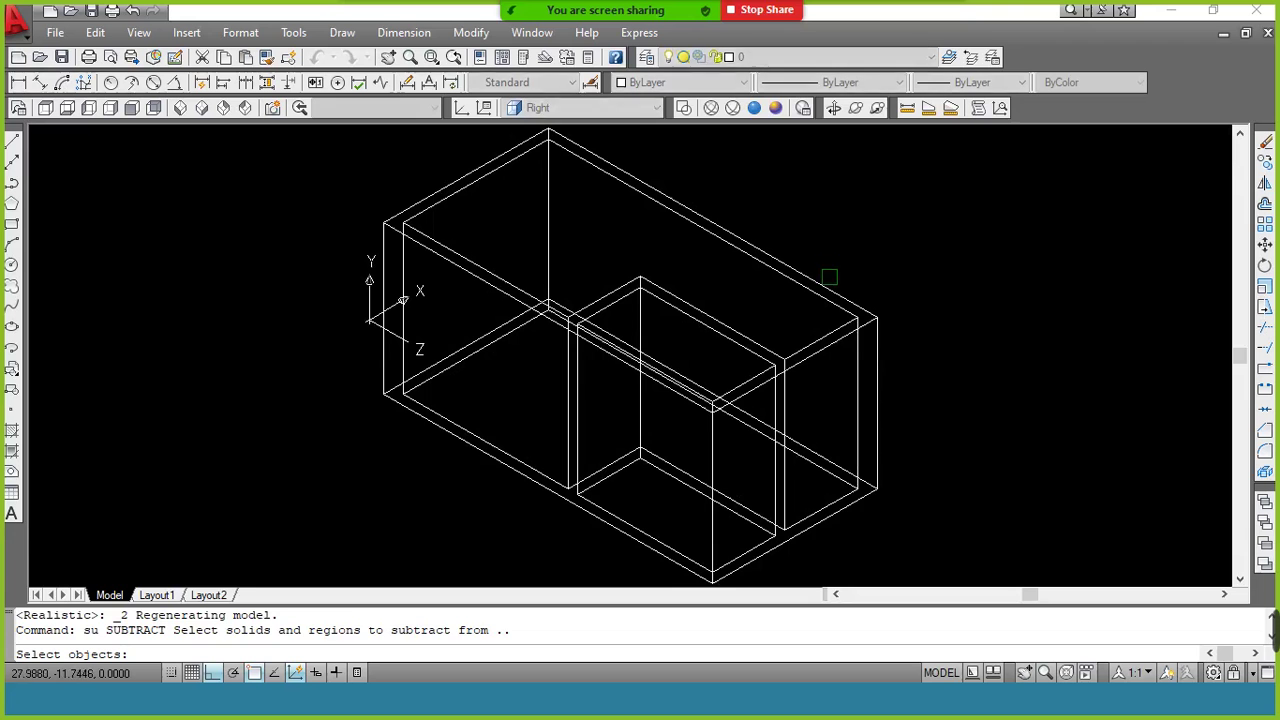
left_click(830, 287)
key("Return")
left_click(790, 309)
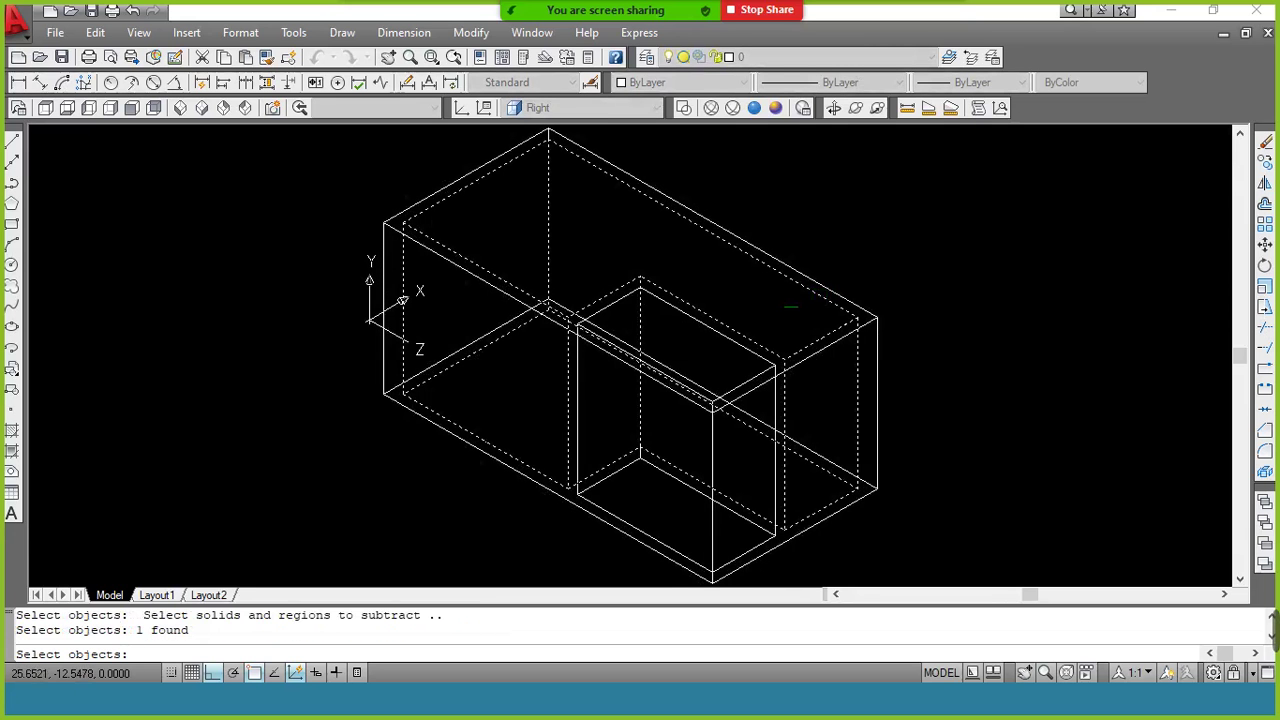
left_click(757, 342)
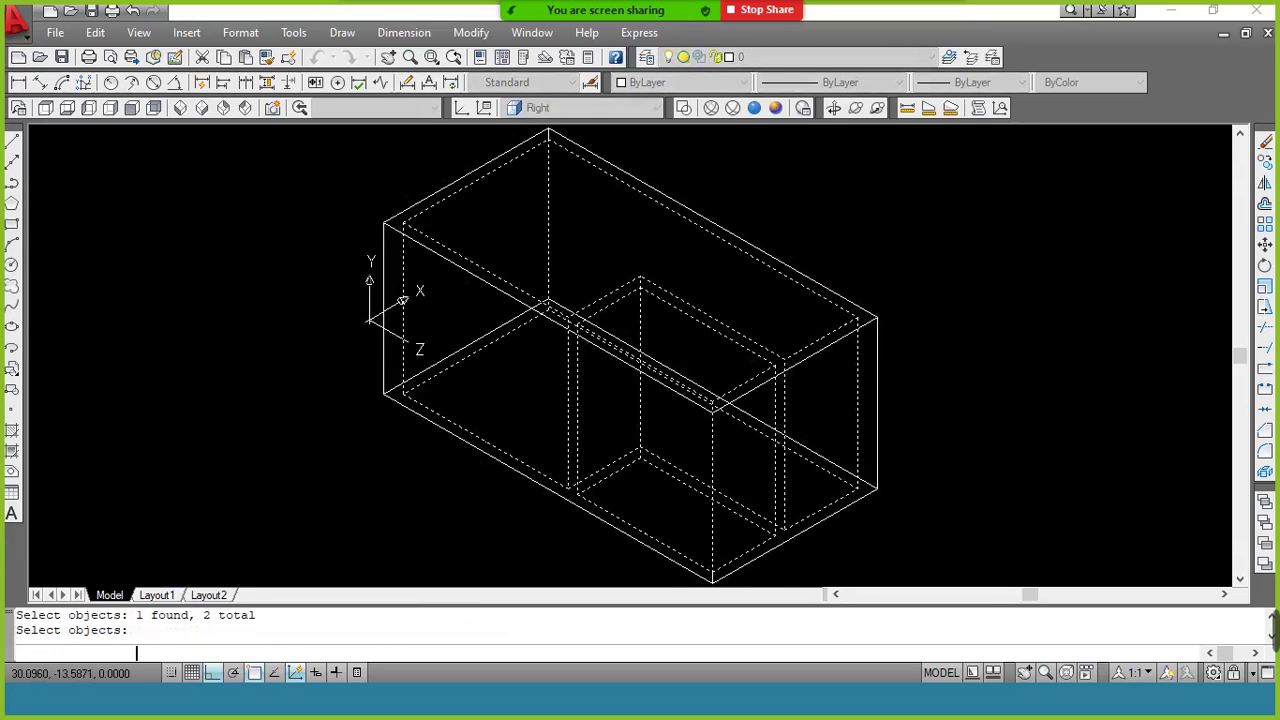
key("Return")
Shade the hollow shell, orbit to look inside, and return to SE Isometric view
left_click(778, 106)
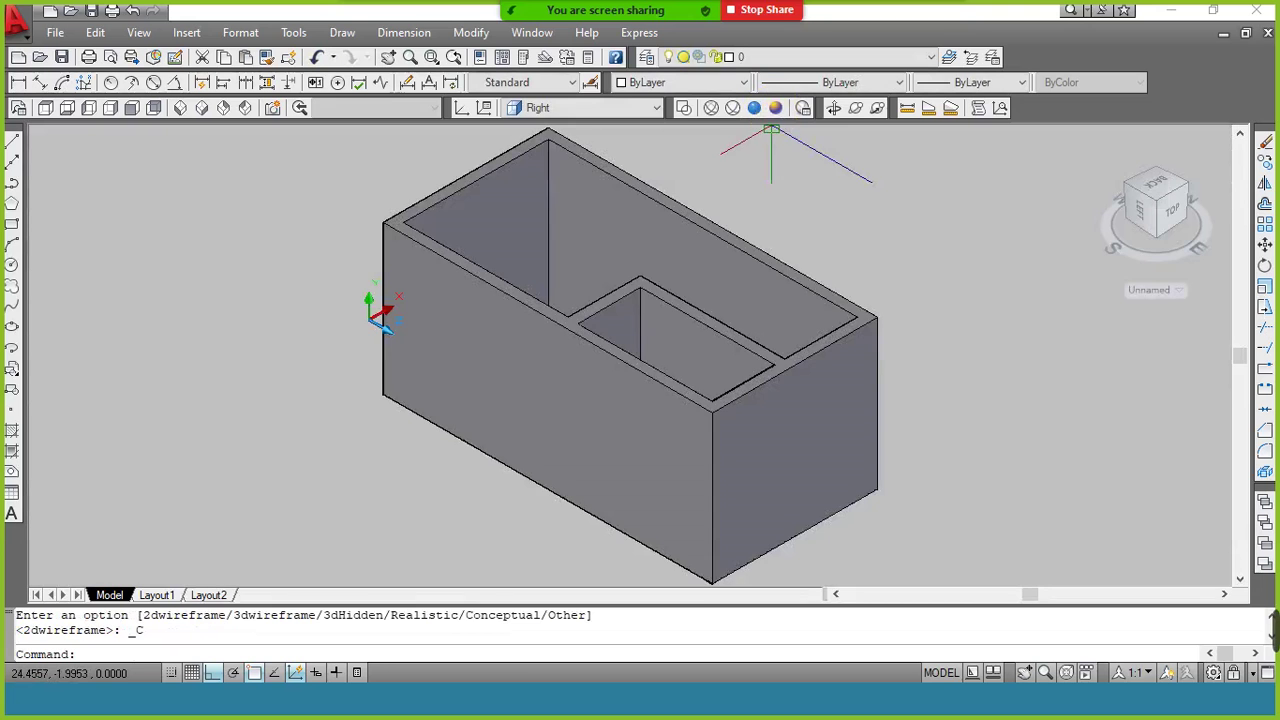
left_click(835, 108)
mouse_move(800, 200)
left_mouse_down()
mouse_move(766, 294)
mouse_move(780, 257)
mouse_move(837, 249)
mouse_move(726, 291)
mouse_move(677, 289)
mouse_move(823, 297)
mouse_move(866, 240)
mouse_move(828, 278)
mouse_move(823, 223)
left_mouse_up()
right_click(823, 223)
left_click(840, 229)
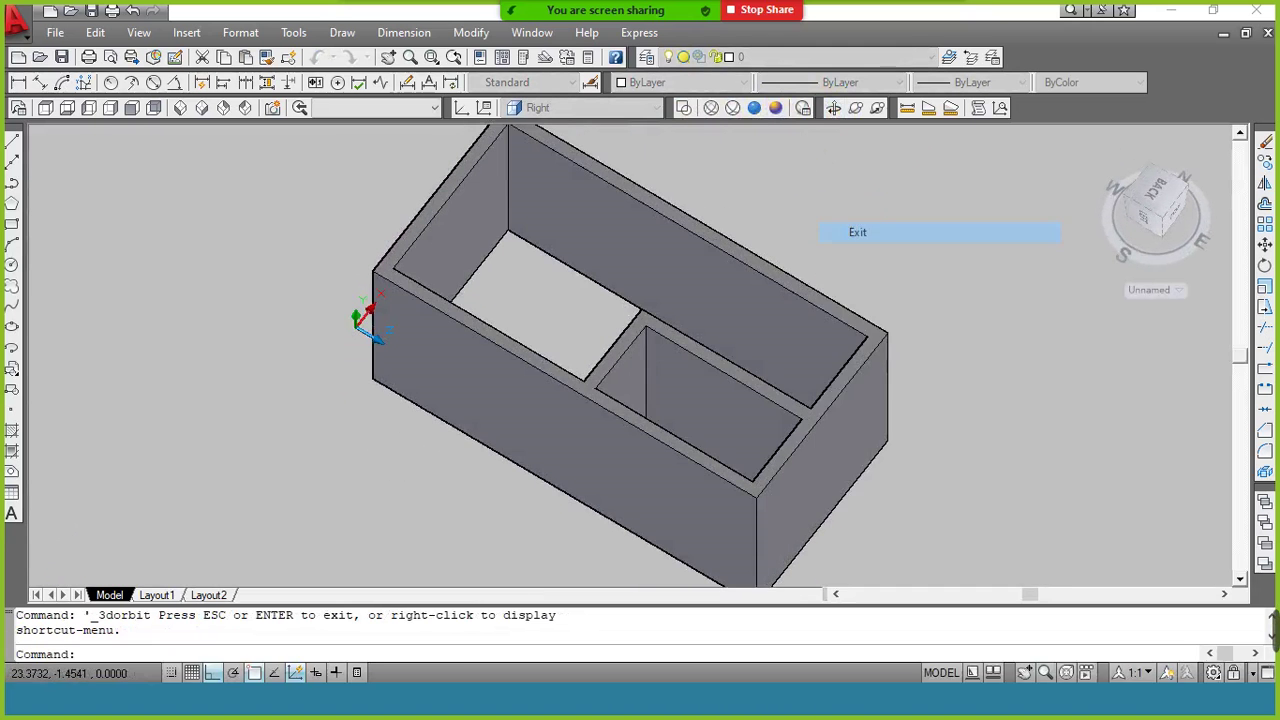
left_click(220, 112)
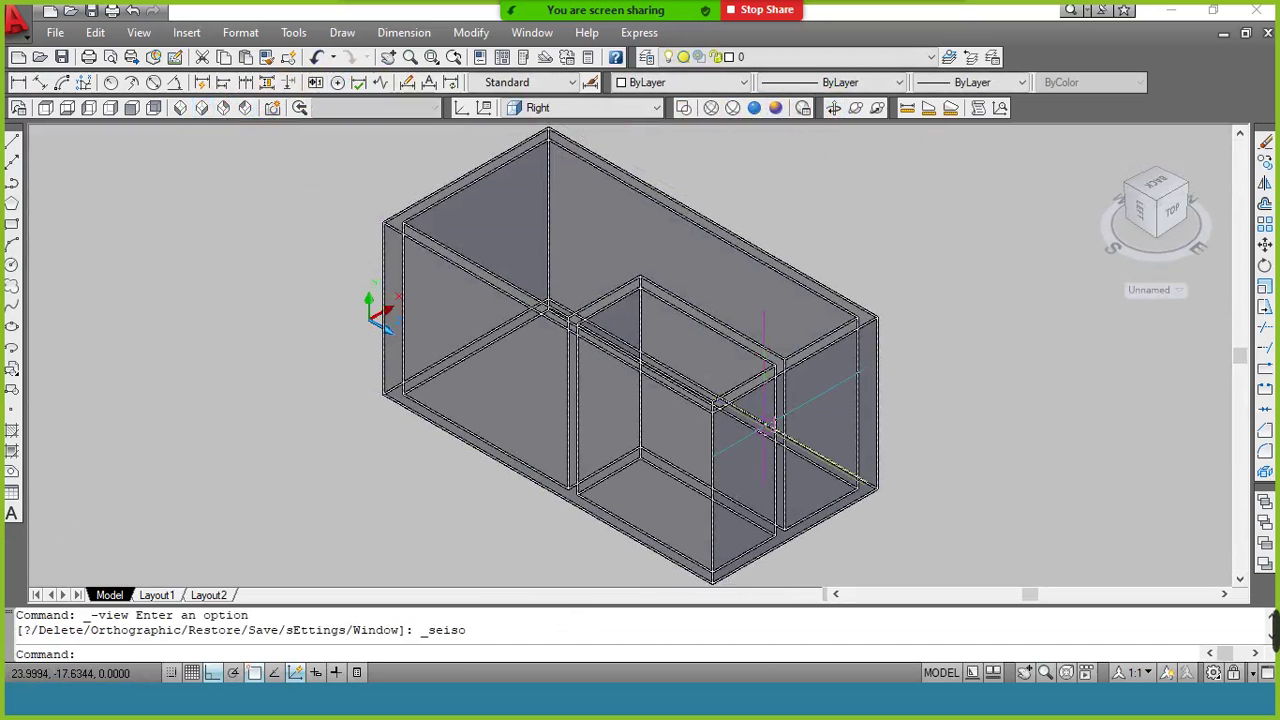
Check the reference house drawing in the PDF and return to AutoCAD
key("alt+Tab")
left_click(537, 255)
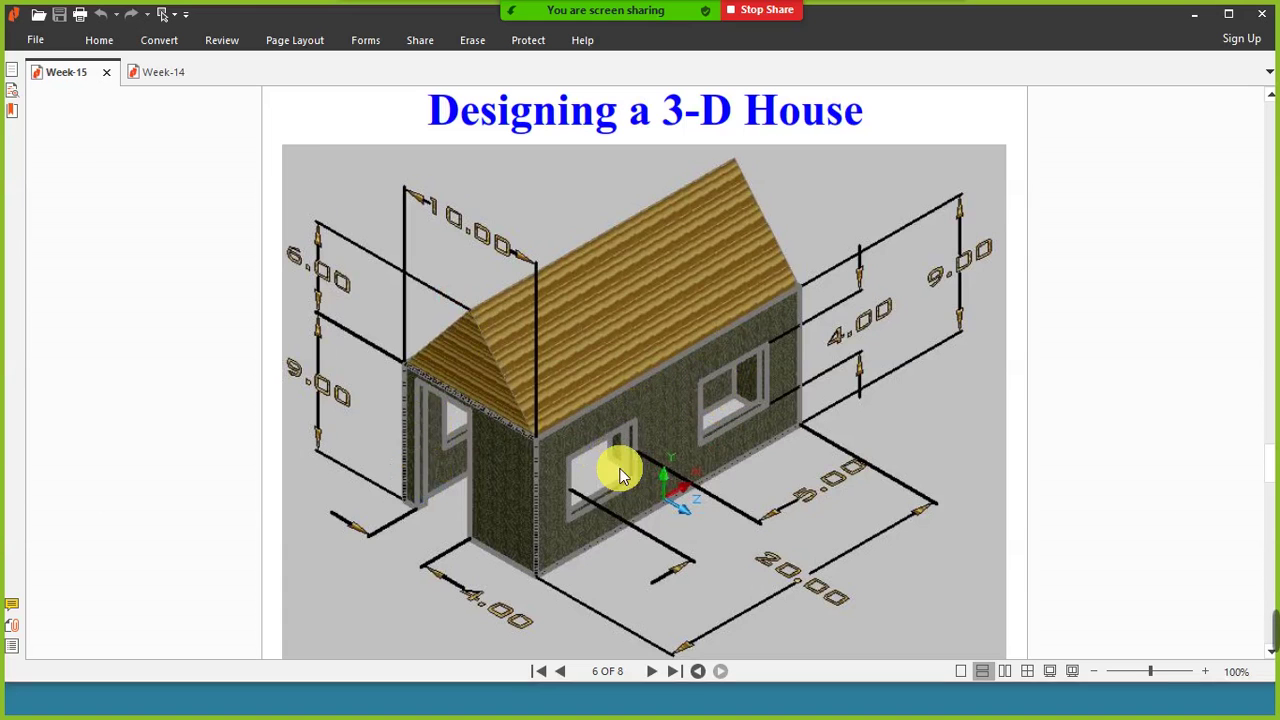
key("alt+Tab")
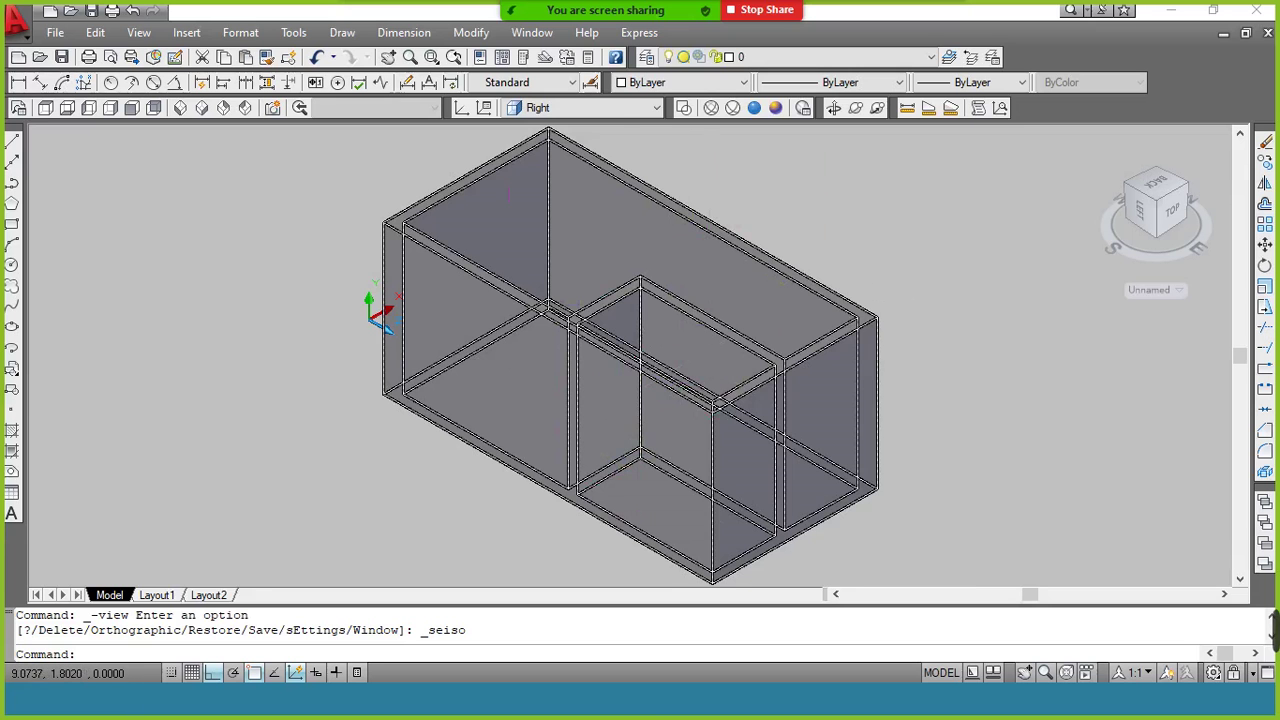
With the UCS set to Top, rotate the wall shell 90° about its corner
left_click(600, 108)
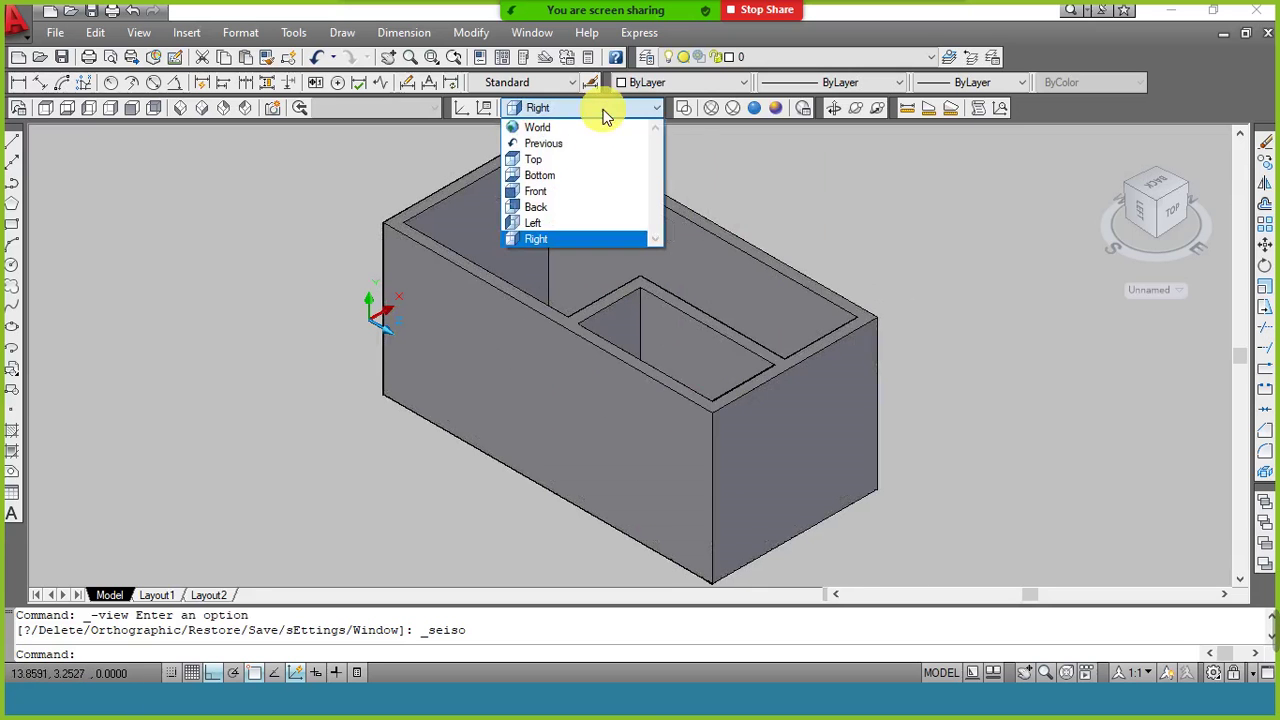
left_click(591, 162)
type("ro")
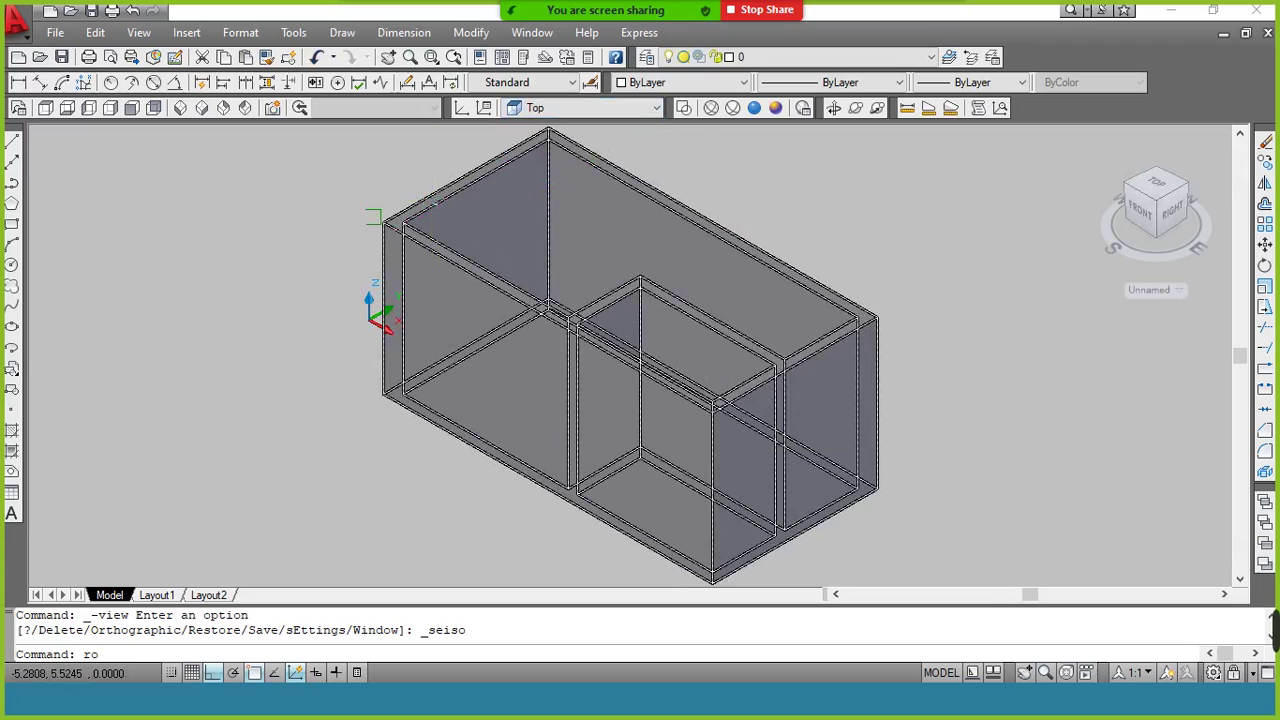
key("Return")
left_click(386, 218)
key("Return")
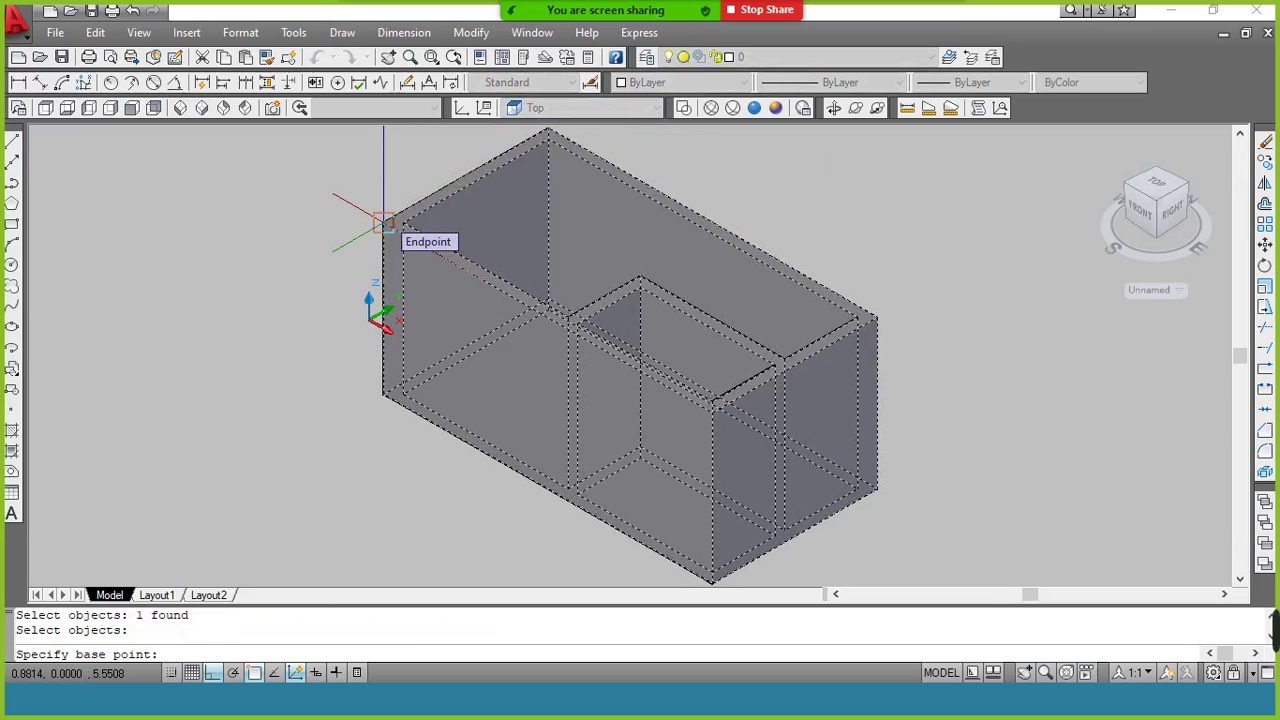
left_click(384, 221)
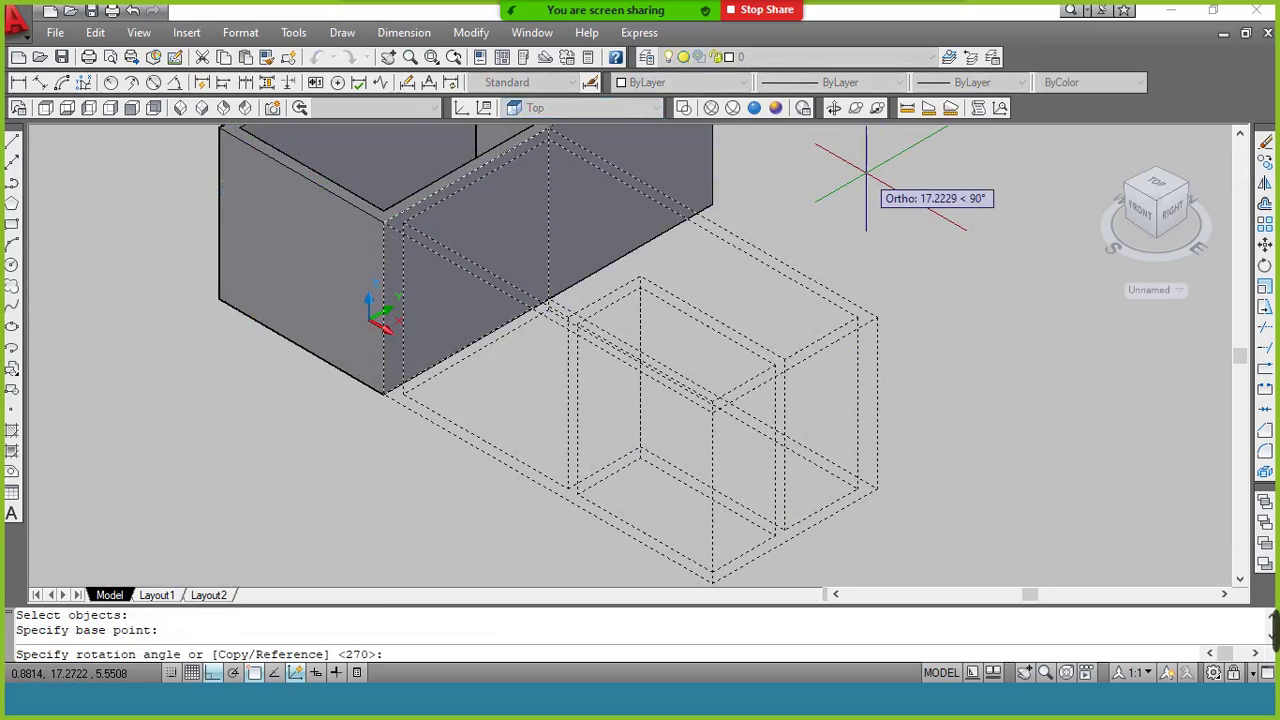
scroll(866, 178, "down", 2)
scroll(760, 290, "down", 2)
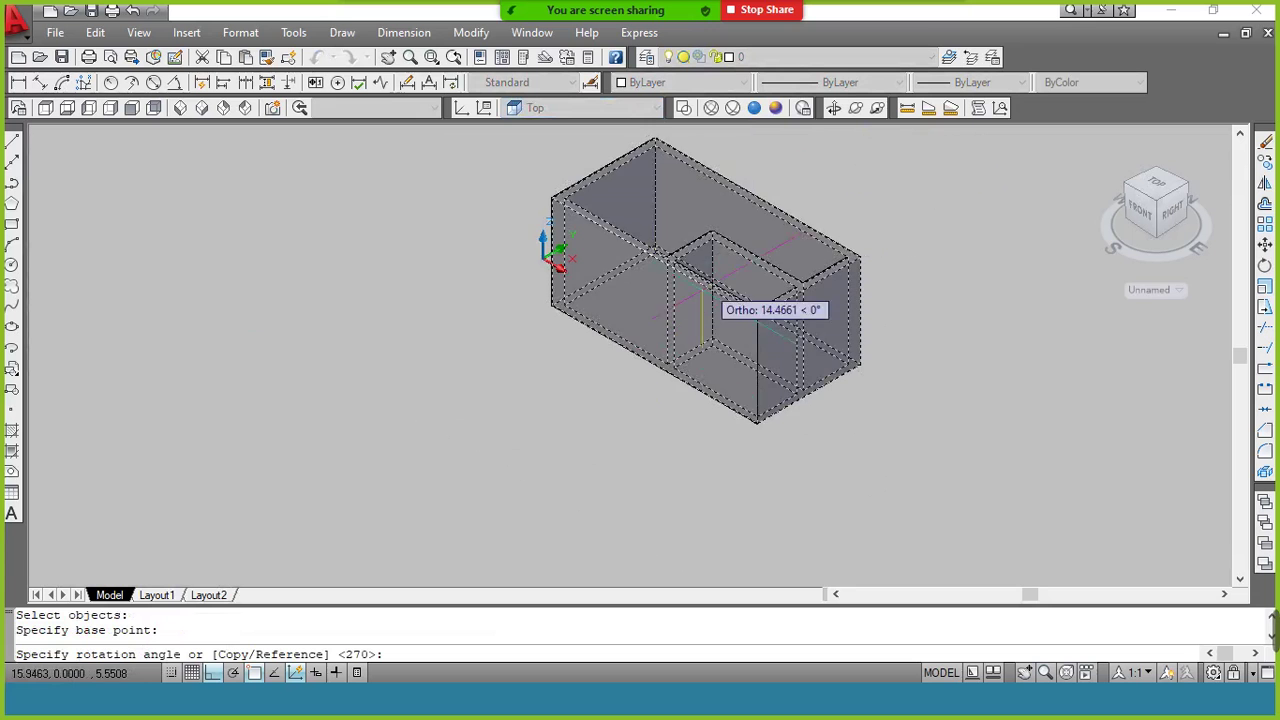
scroll(631, 366, "down", 1)
scroll(631, 366, "down", 3)
scroll(755, 290, "up", 2)
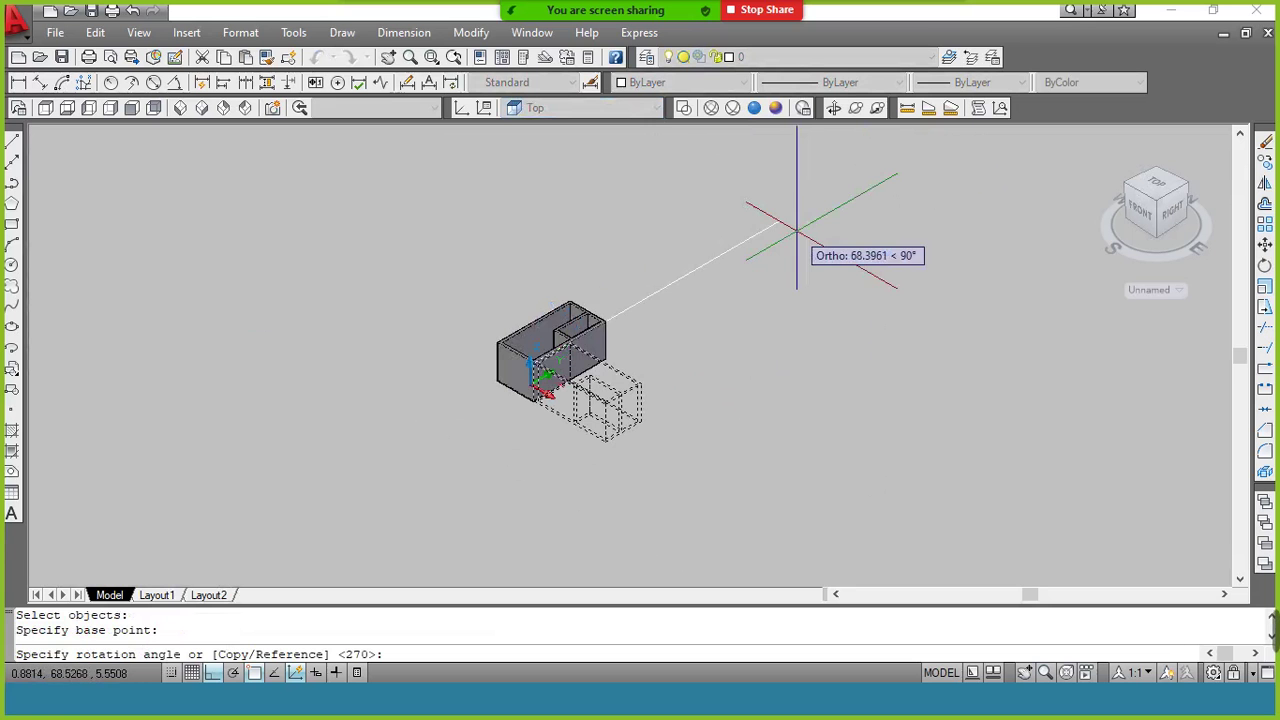
scroll(681, 304, "down", 2)
left_click(700, 289)
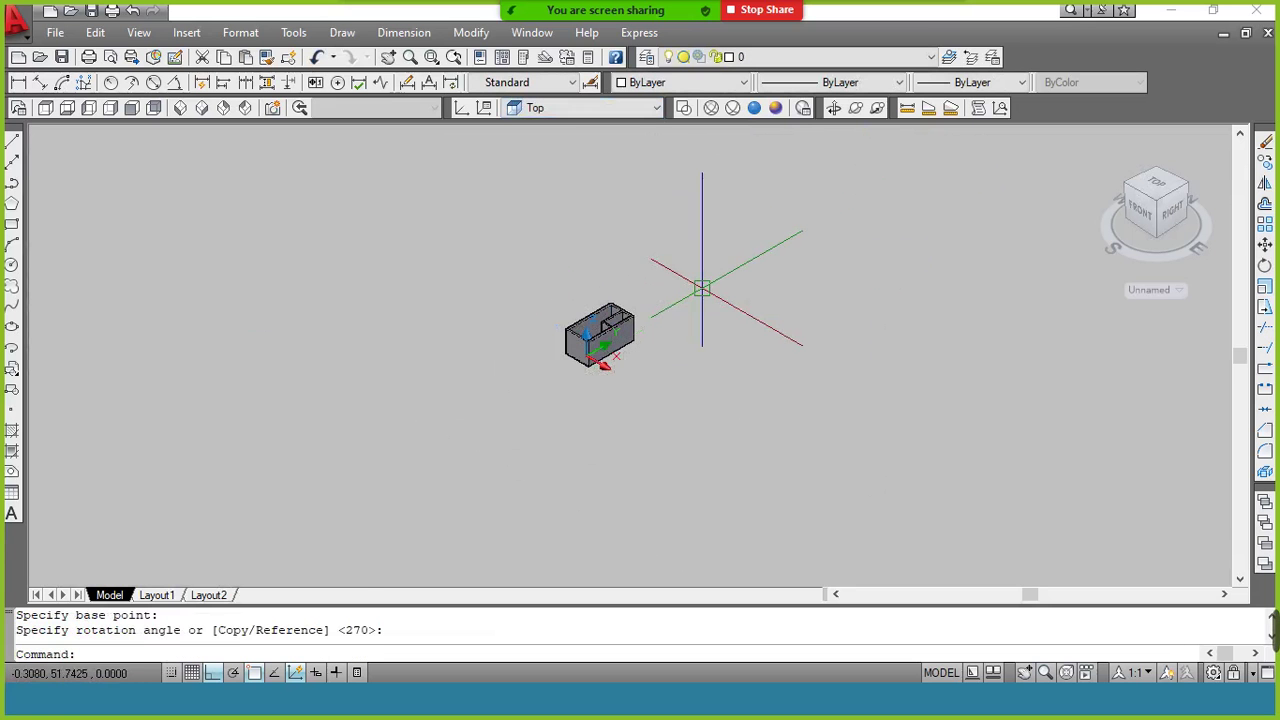
Zoom to extents so the whole model fills the view
type("z")
key("Return")
type("e")
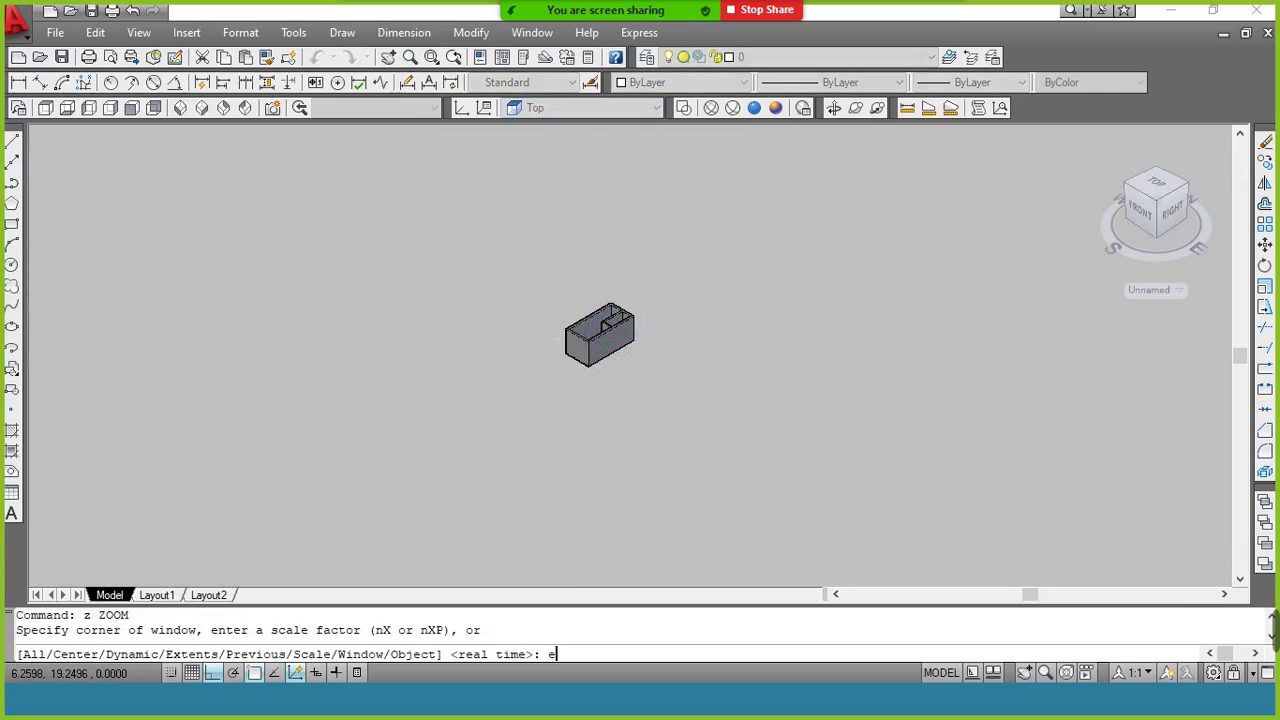
key("Return")
key("Return")
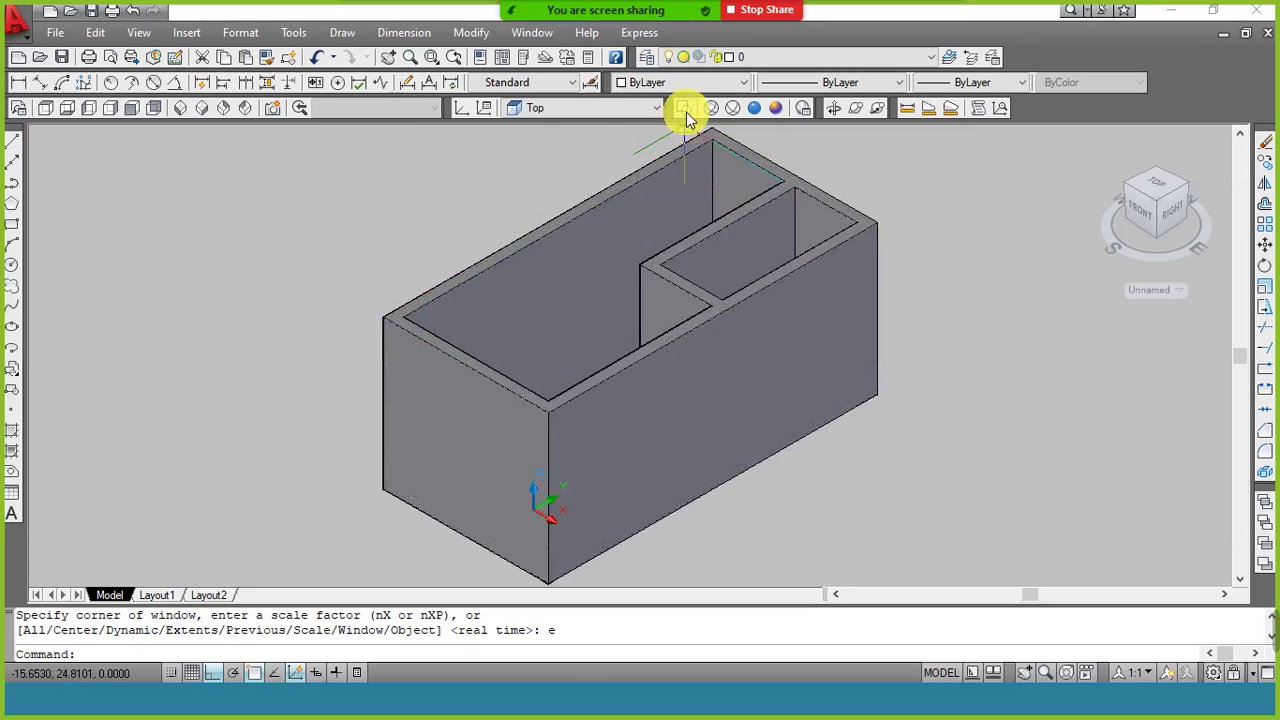
Set the UCS to Front and start a line on the end wall's top edge, checking the gable height
left_click(590, 108)
left_click(588, 197)
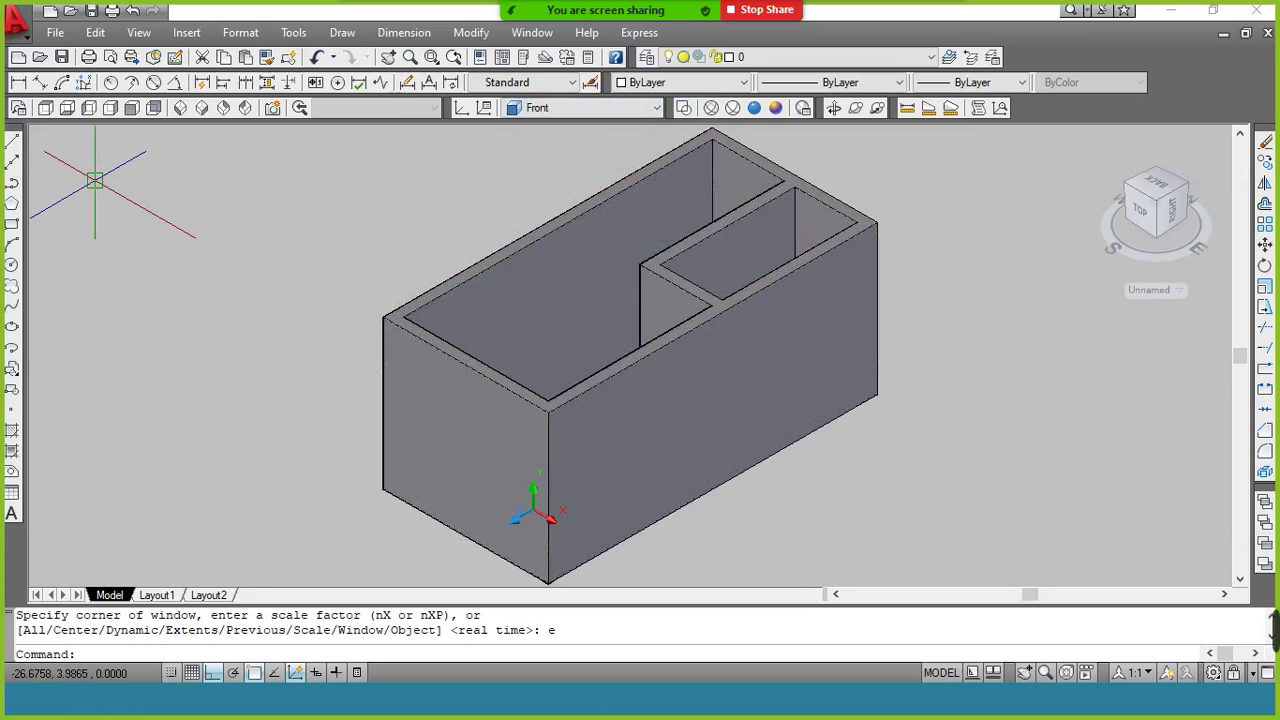
left_click(14, 142)
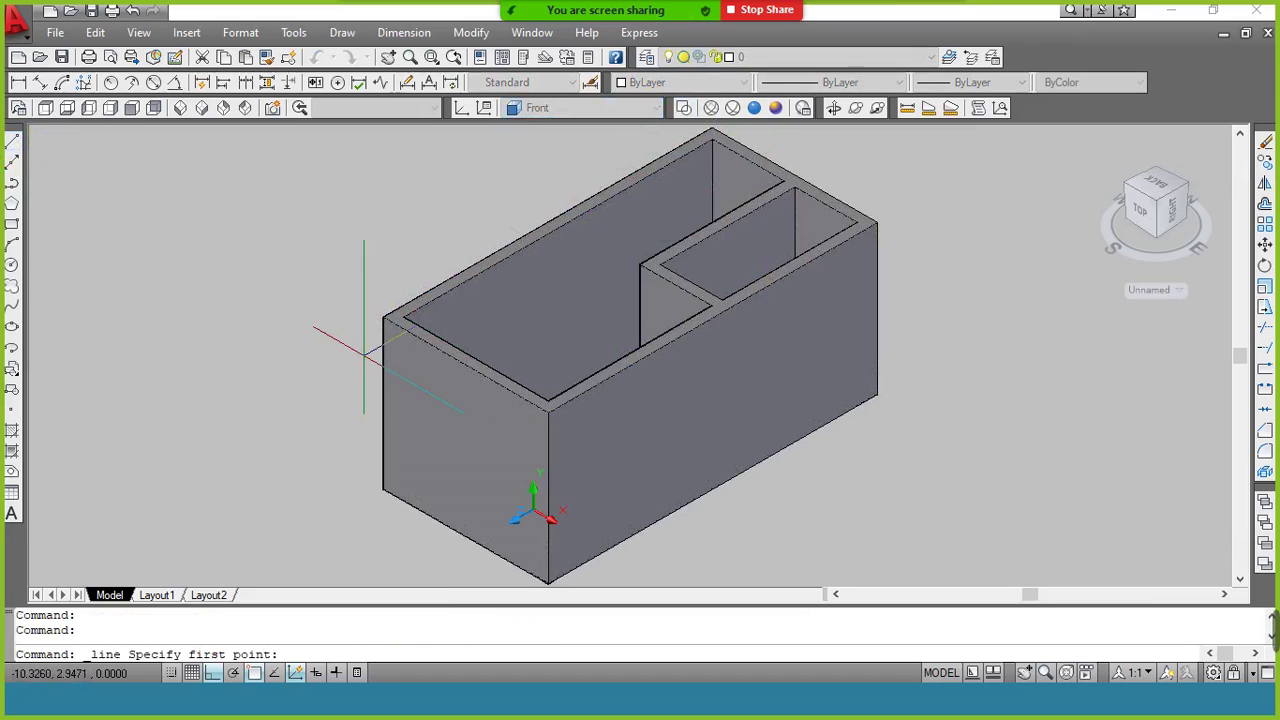
left_click(465, 365)
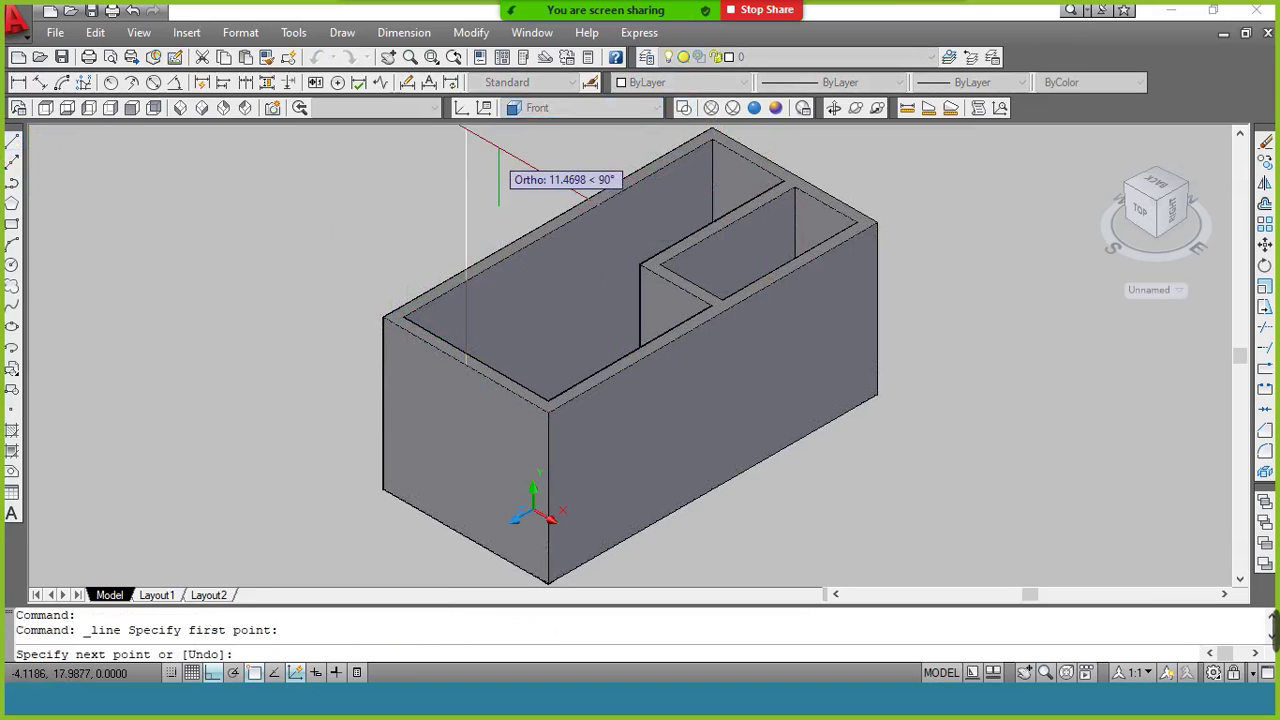
key("alt+Tab")
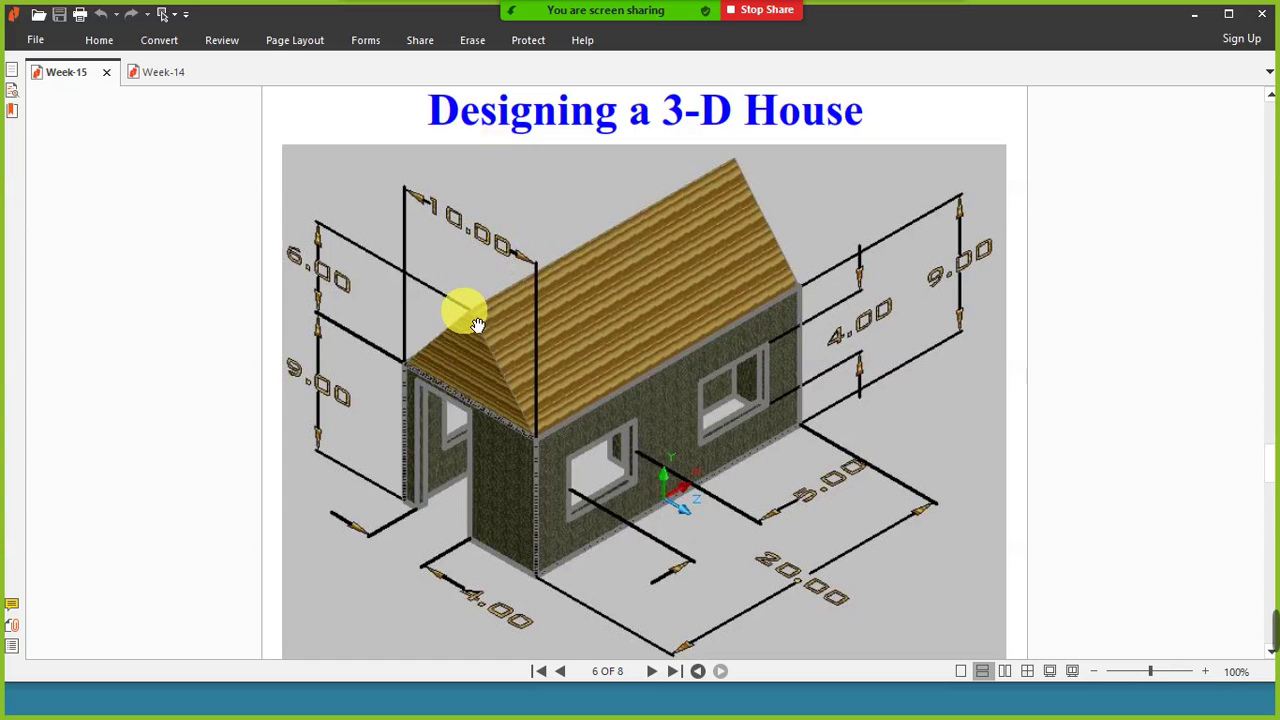
key("alt+Tab")
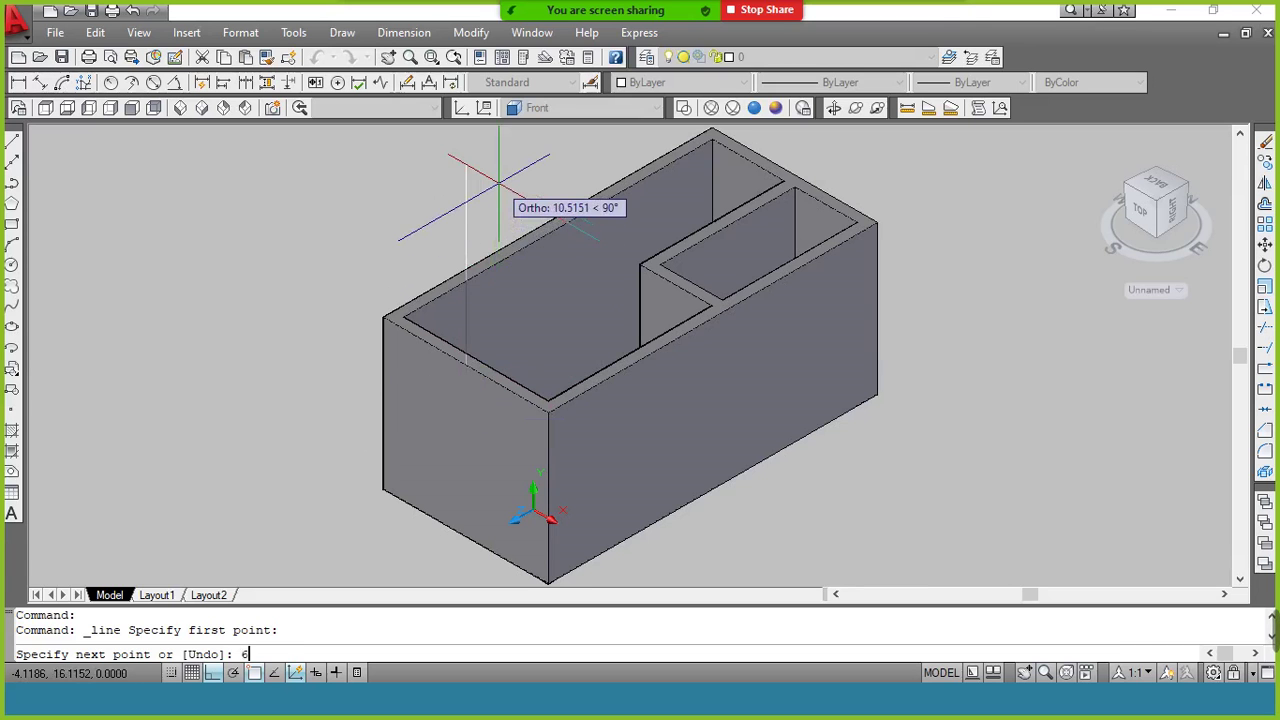
Draw a 6-unit-tall triangular gable on the end wall, joining its peak to both top corners
key("Return")
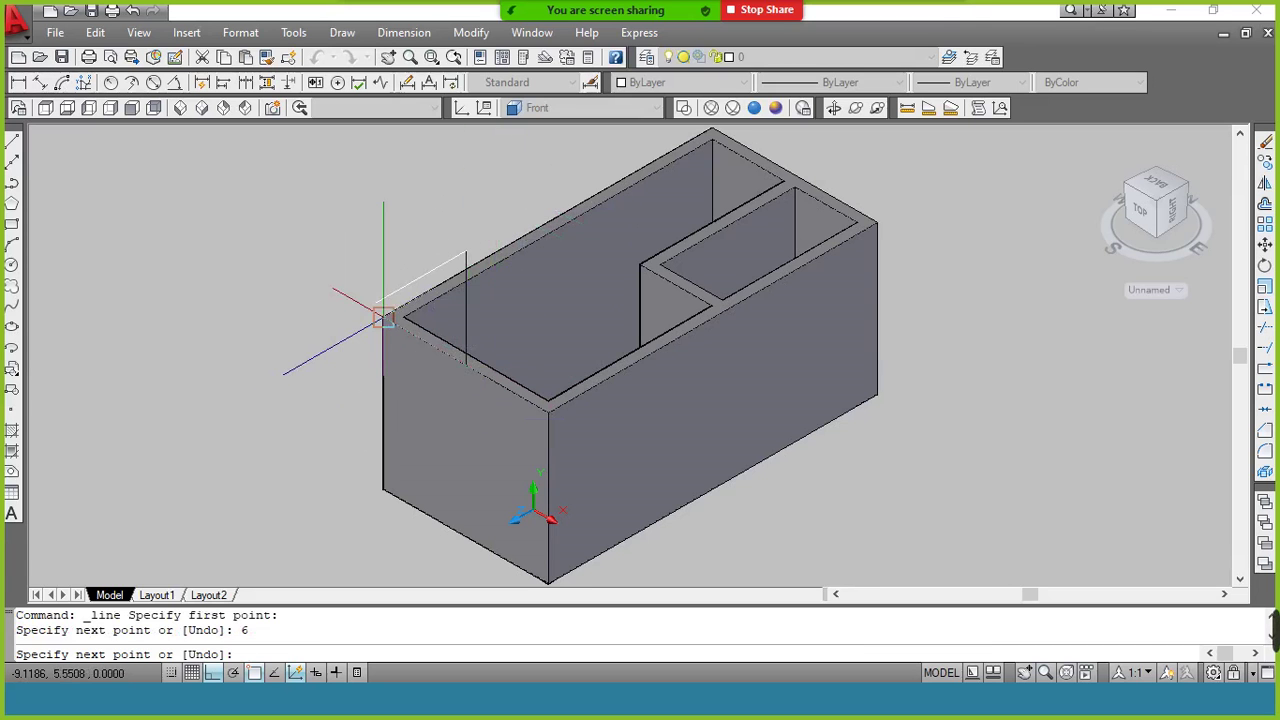
left_click(381, 316)
key("Return")
key("Return")
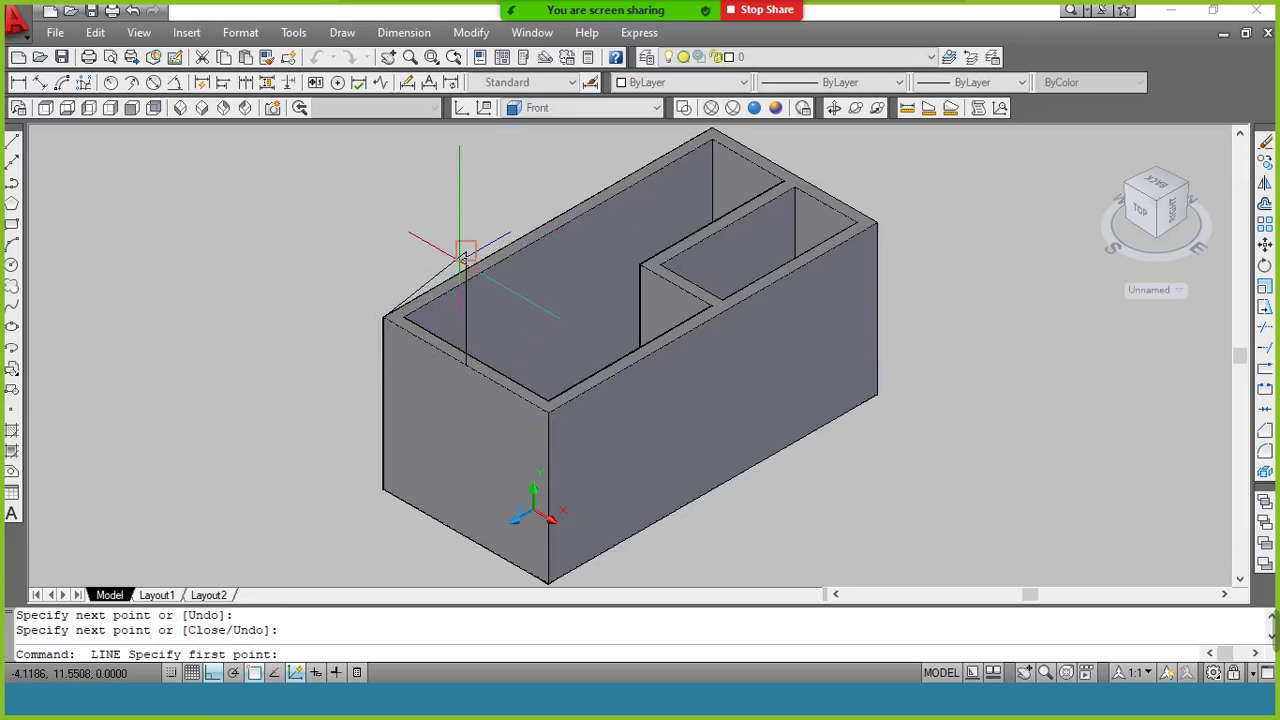
left_click(548, 402)
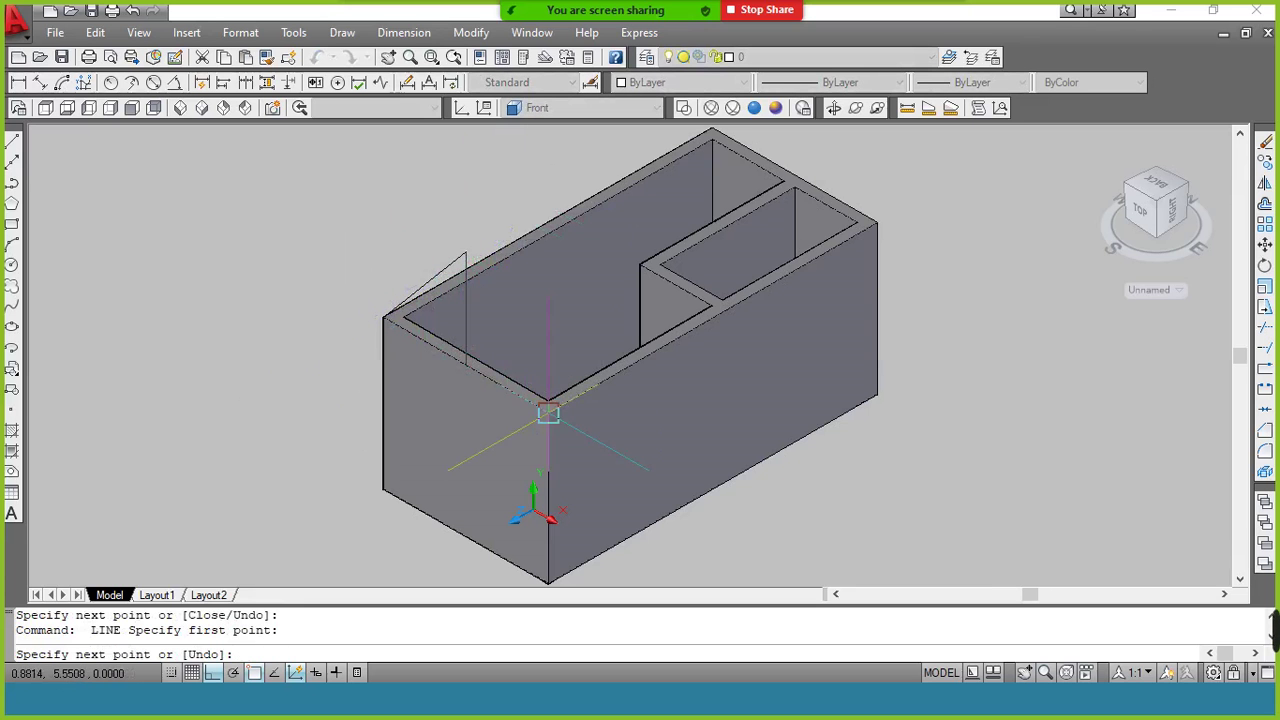
left_click(465, 253)
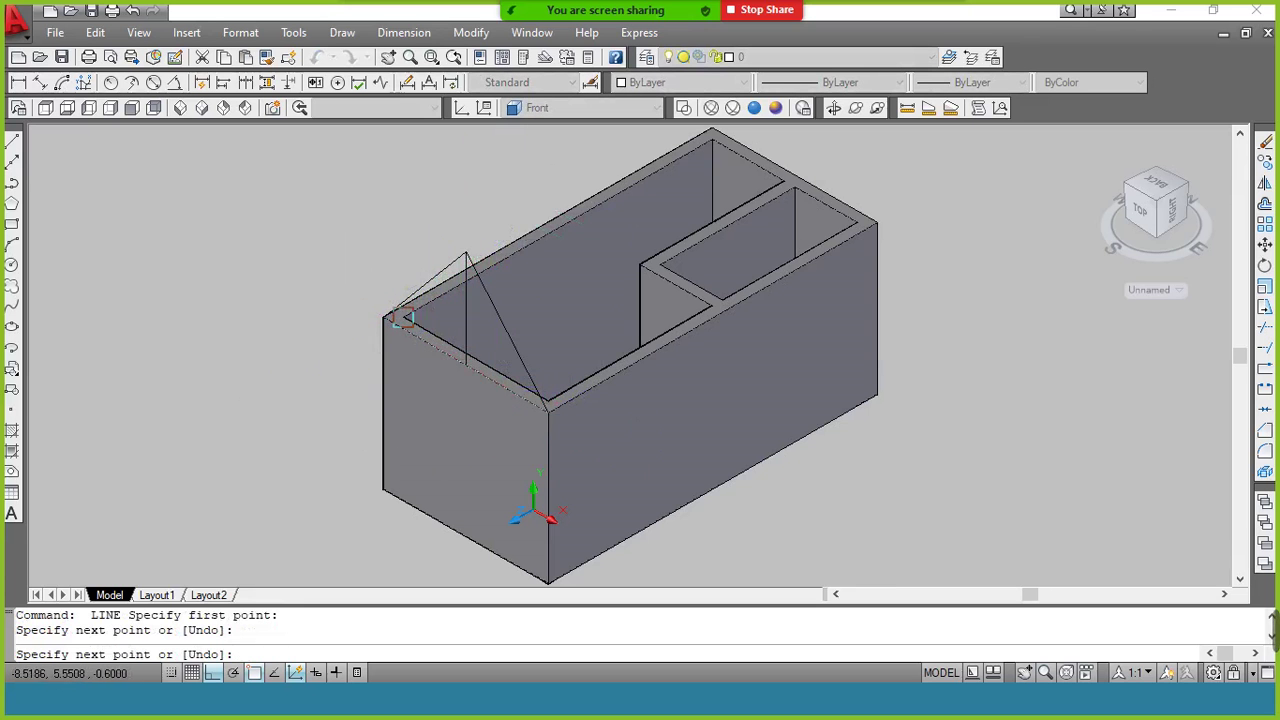
left_click(381, 316)
key("Return")
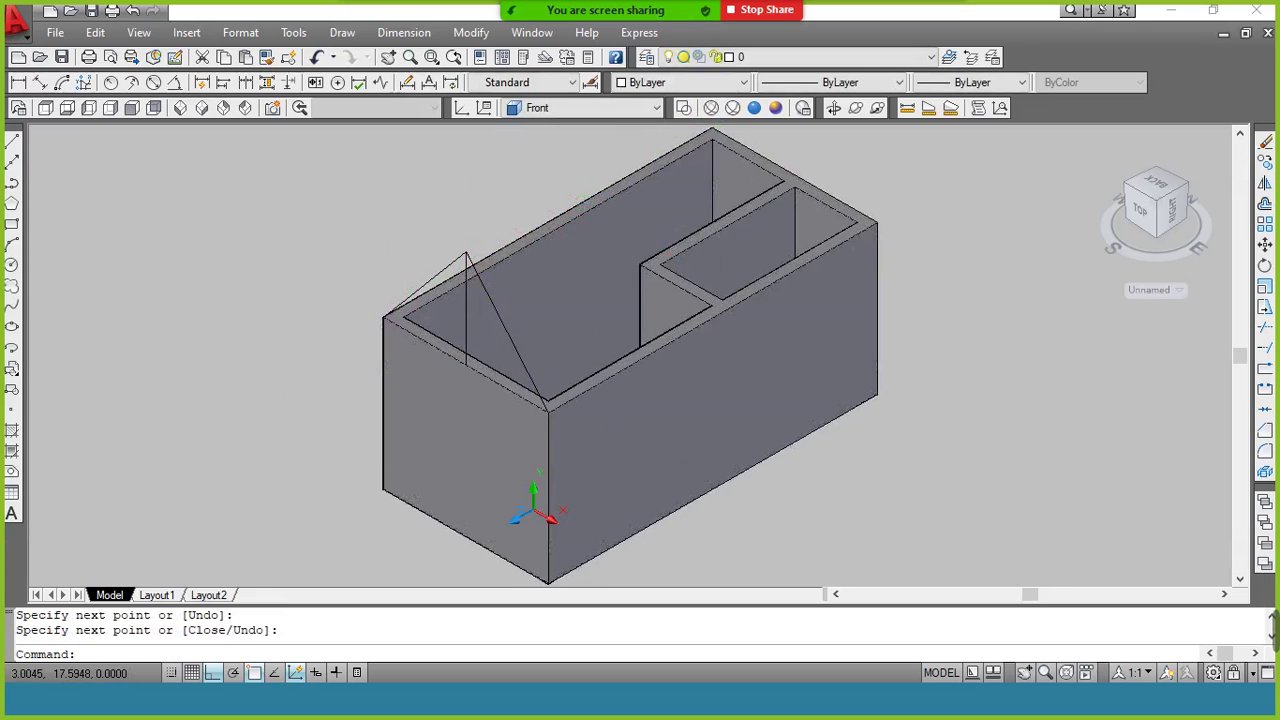
left_click(583, 203)
type("m")
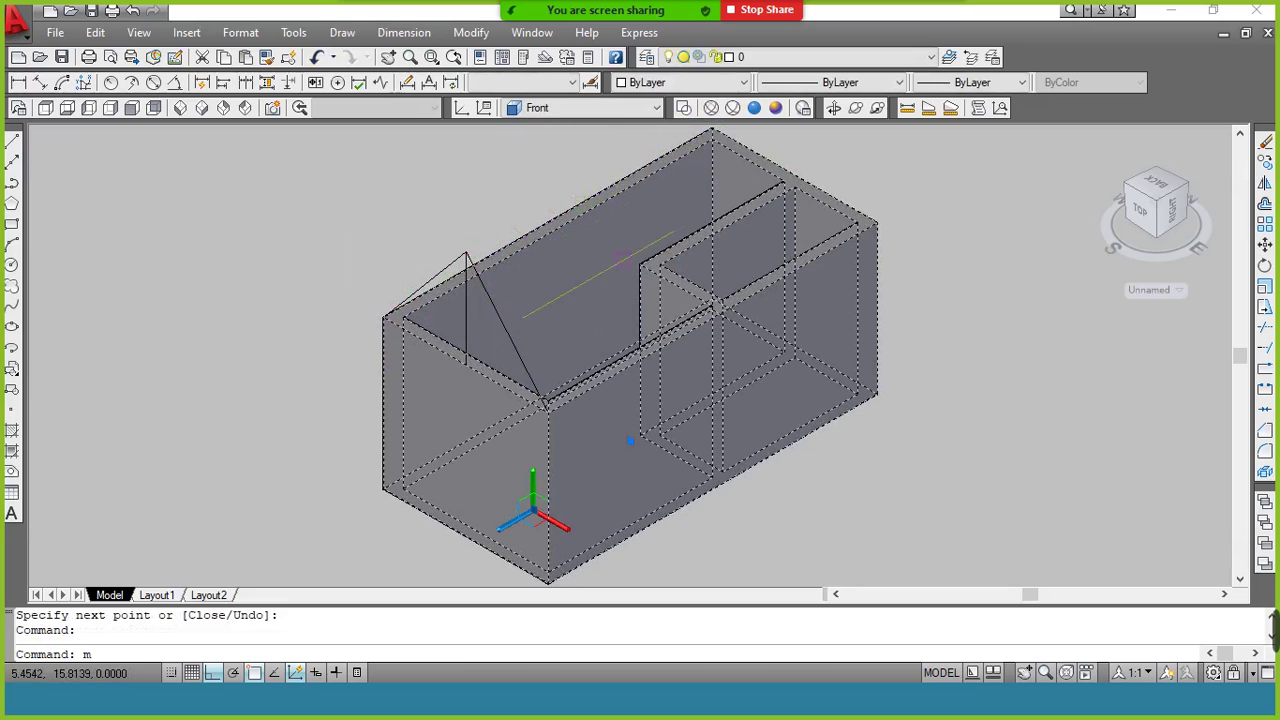
Move the wall solid to its new position
key("Return")
left_click(640, 265)
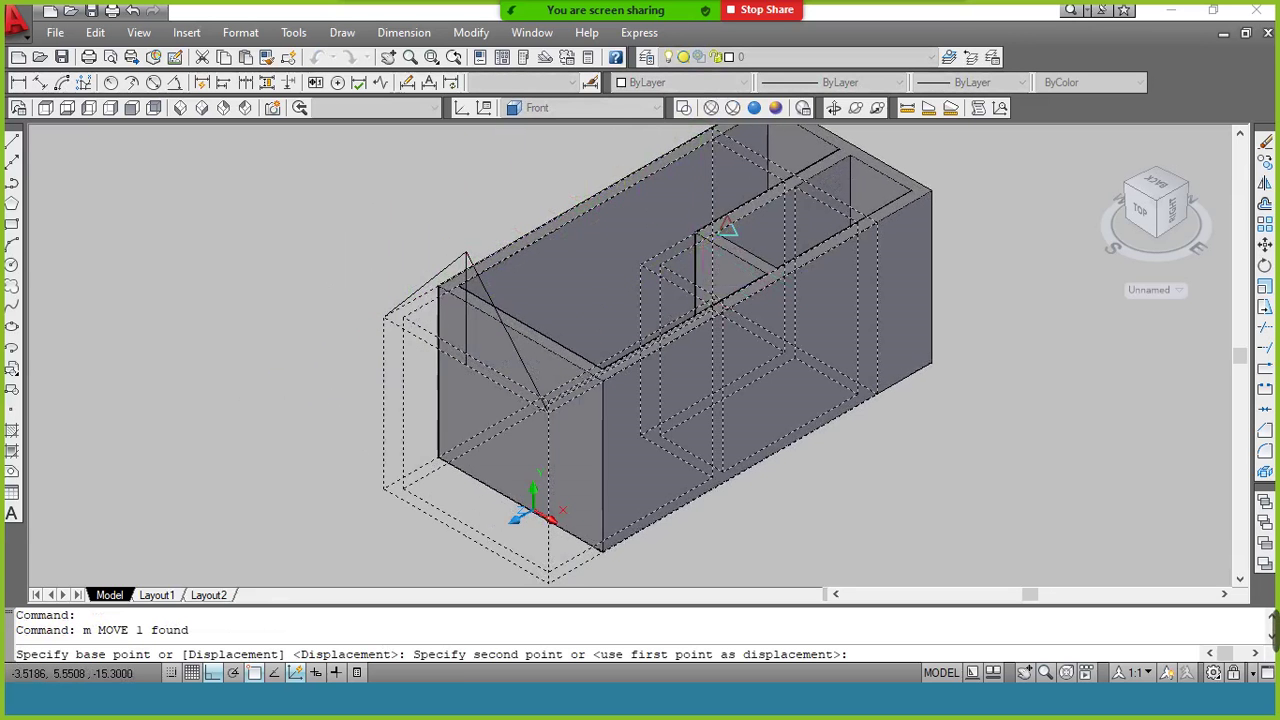
left_click(744, 226)
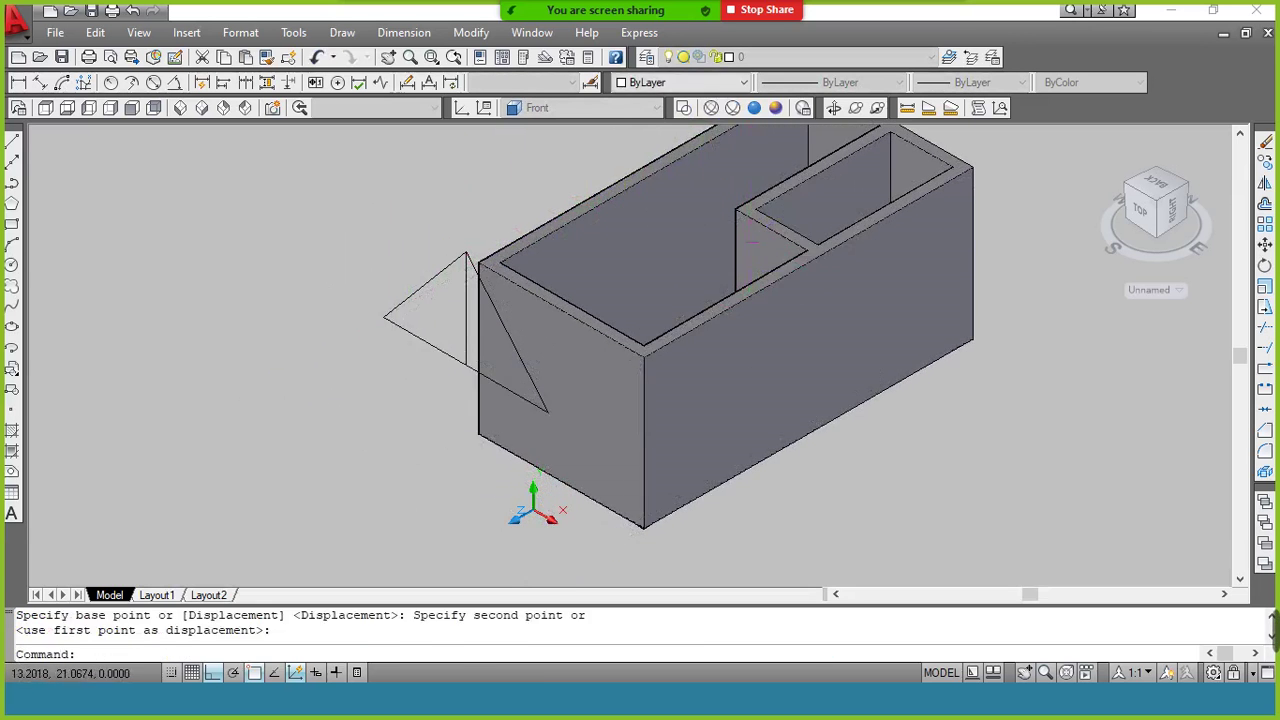
Erase the stray vertical line
left_click(463, 307)
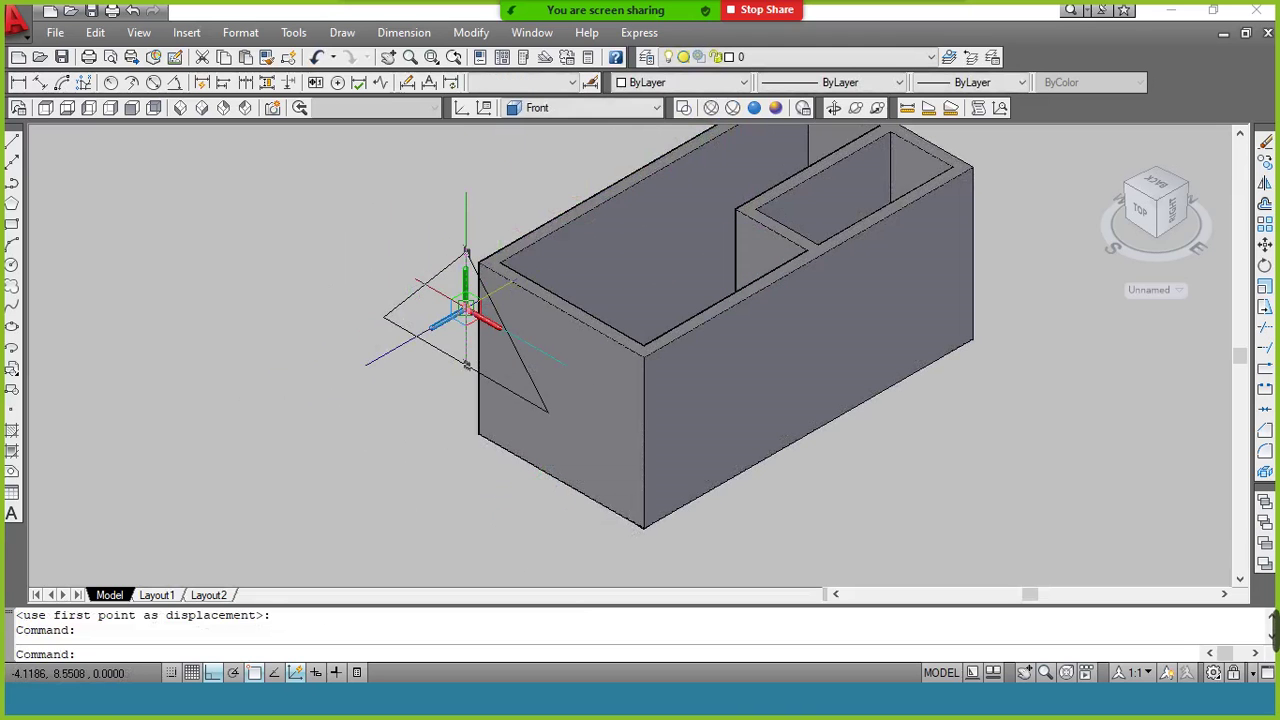
type("e")
key("Return")
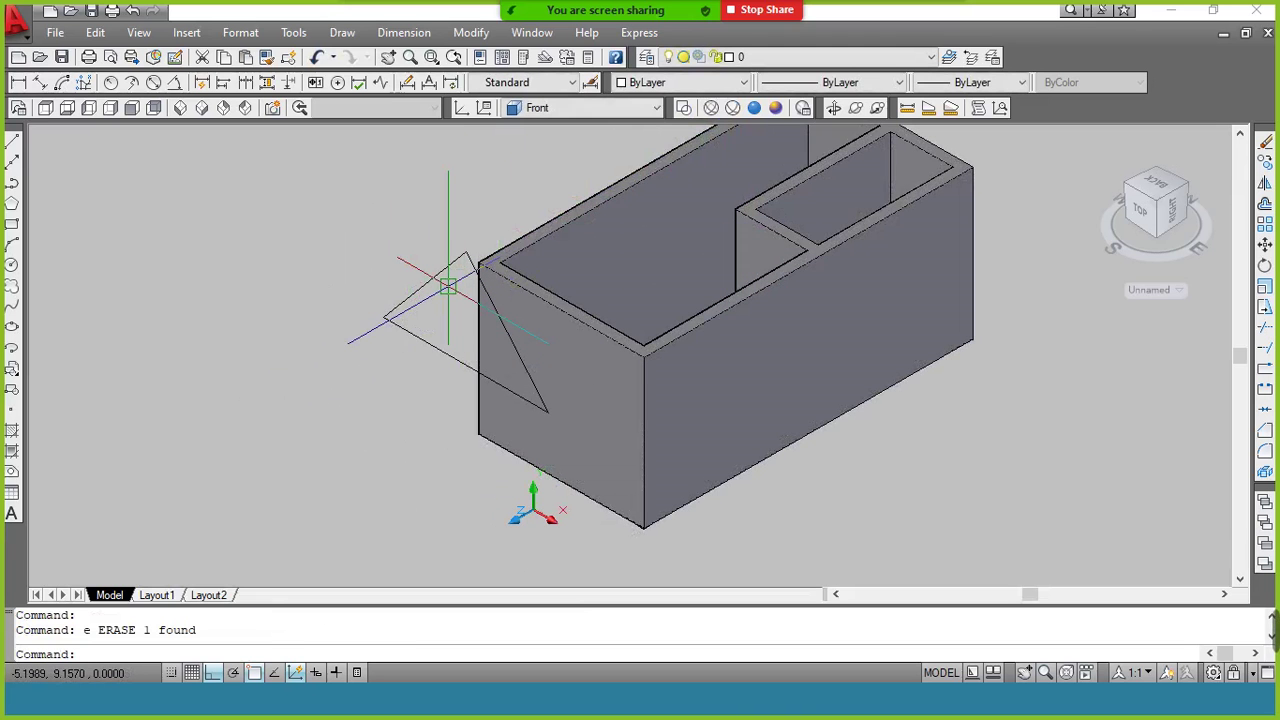
Use PEDIT to join the triangle's three edges into one closed polyline
key("Return")
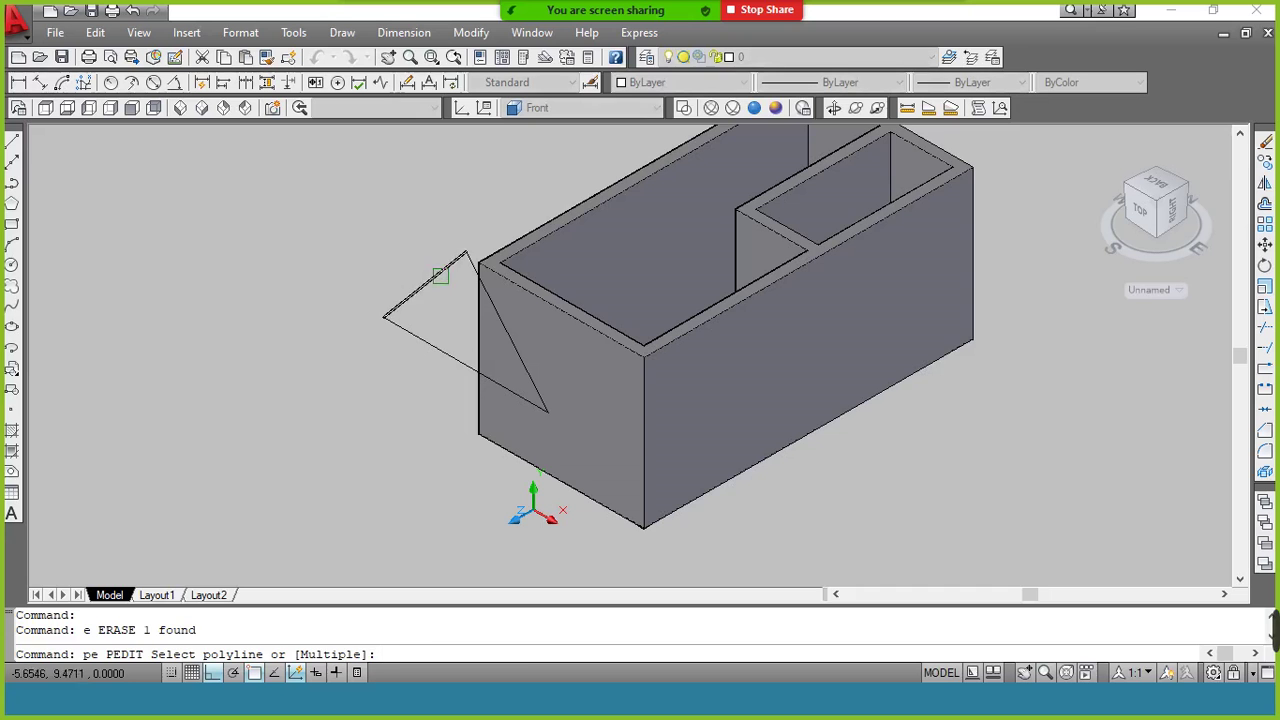
left_click(440, 275)
key("Return")
type("j")
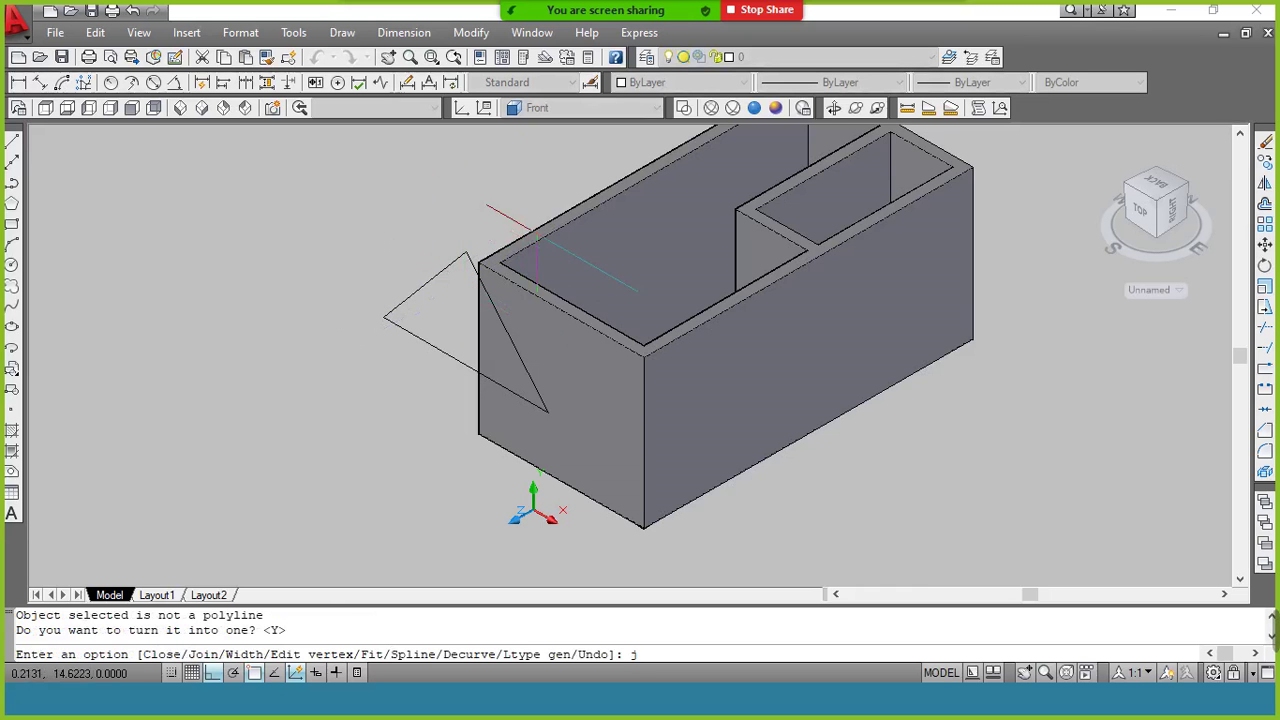
key("Return")
left_click(532, 210)
left_click(308, 395)
key("Return")
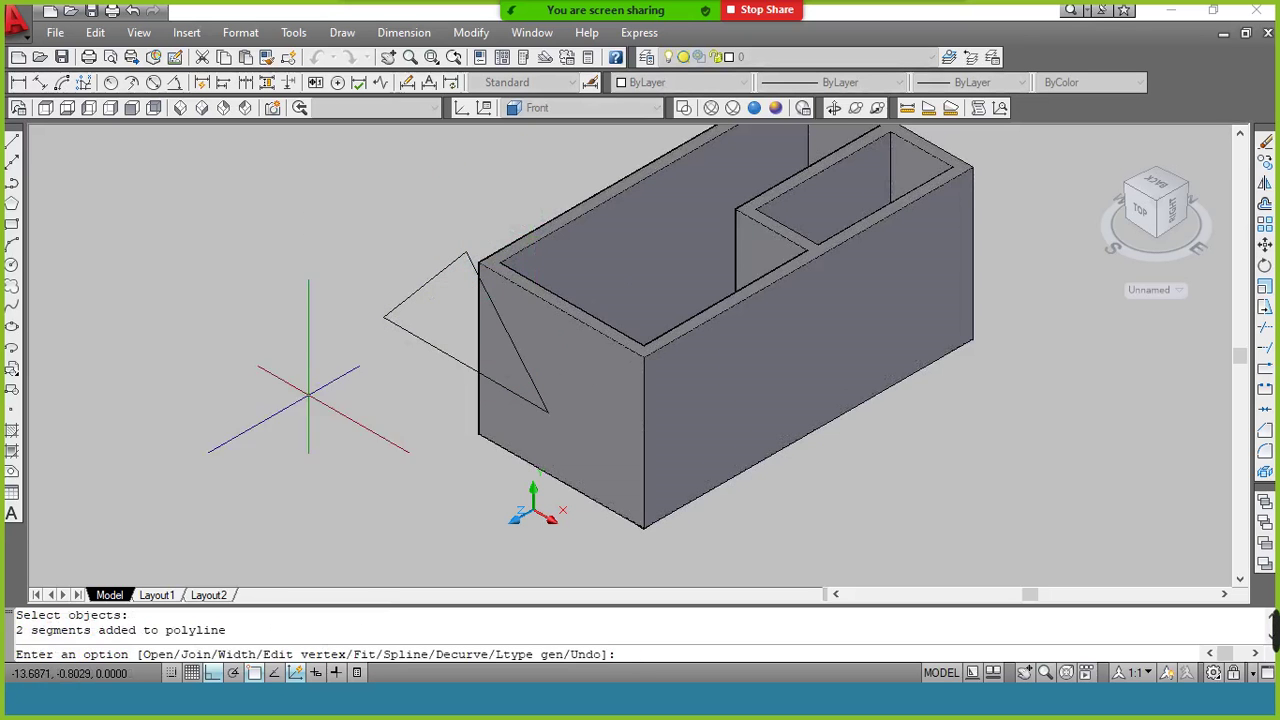
key("Return")
Move the triangle from its lower corner onto the wall box's top corner
right_click(418, 337)
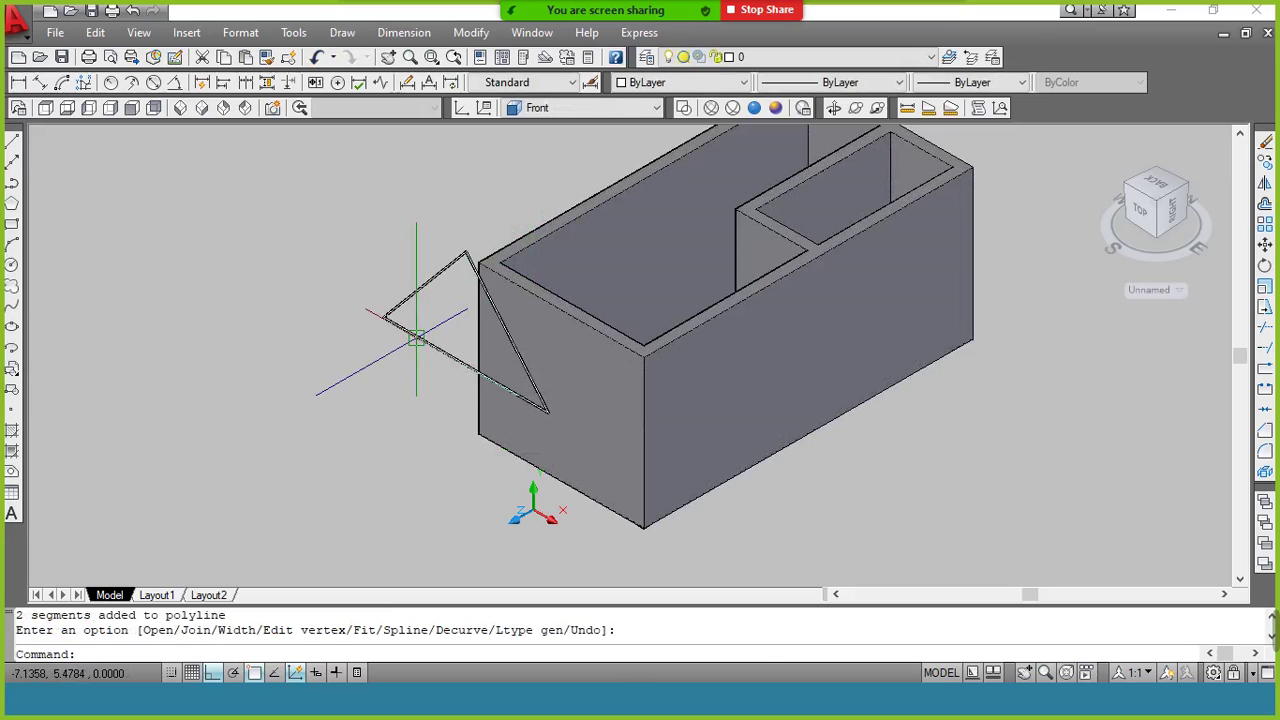
left_click(417, 338)
key("Return")
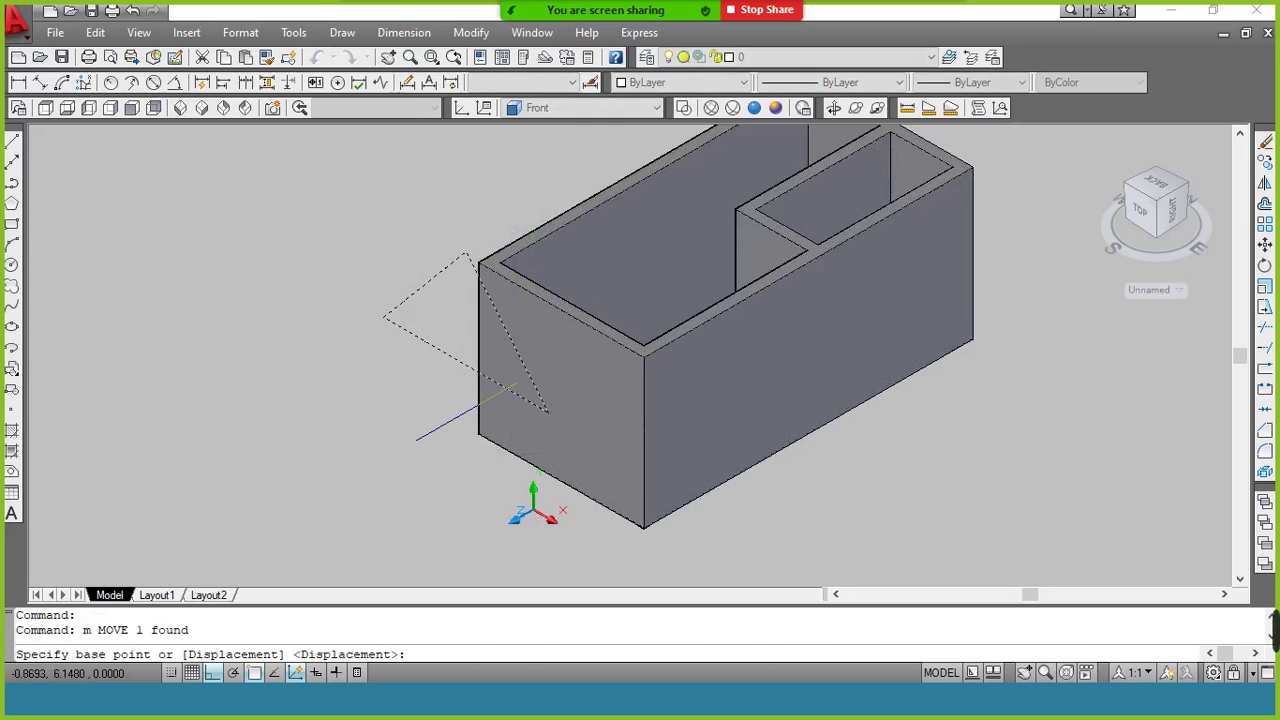
left_click(547, 409)
left_click(634, 352)
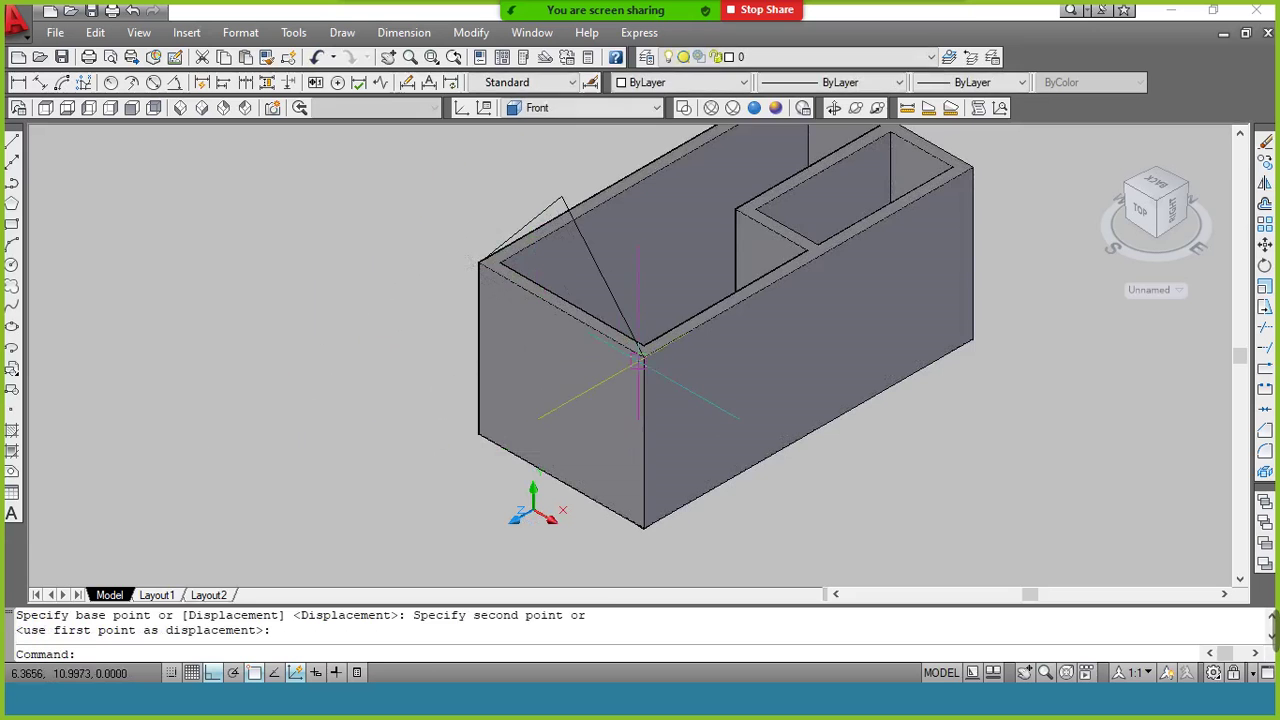
Zoom Extents to fit the whole model in the window
type("z")
key("Return")
type("e")
key("Return")
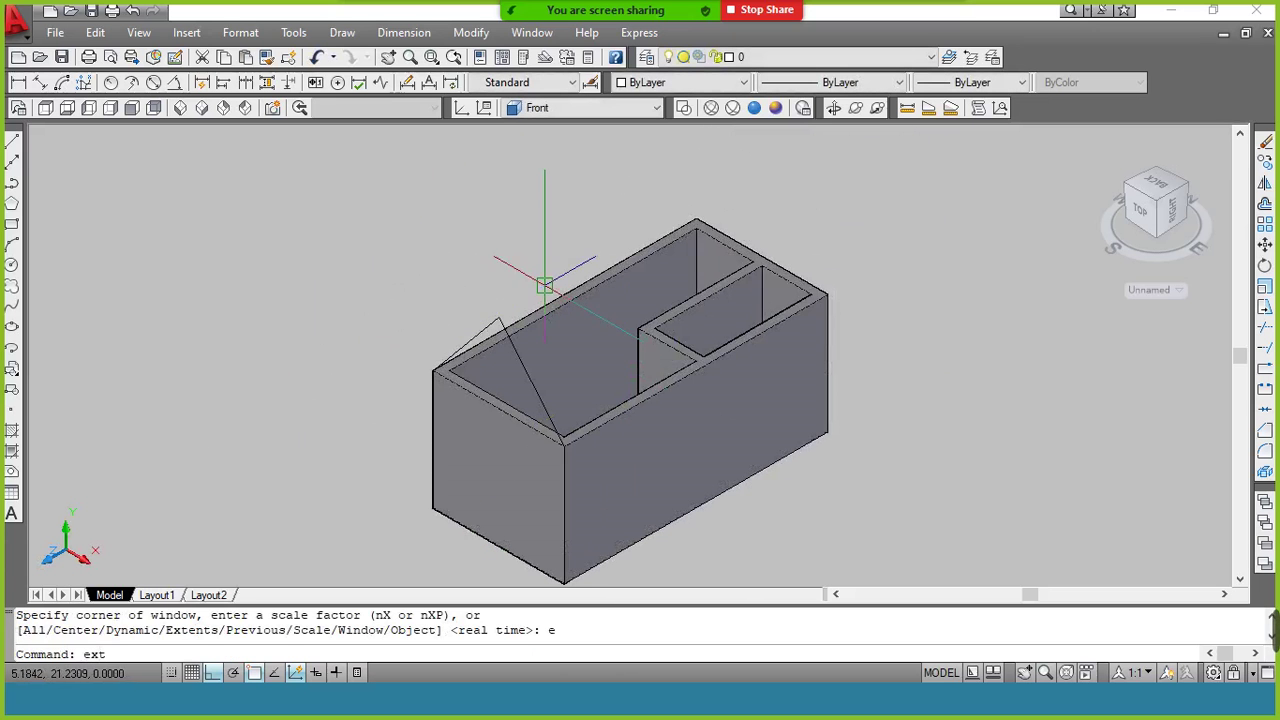
Extrude the triangle to the box's far end, forming the gabled roof
key("Return")
left_click(485, 328)
key("Return")
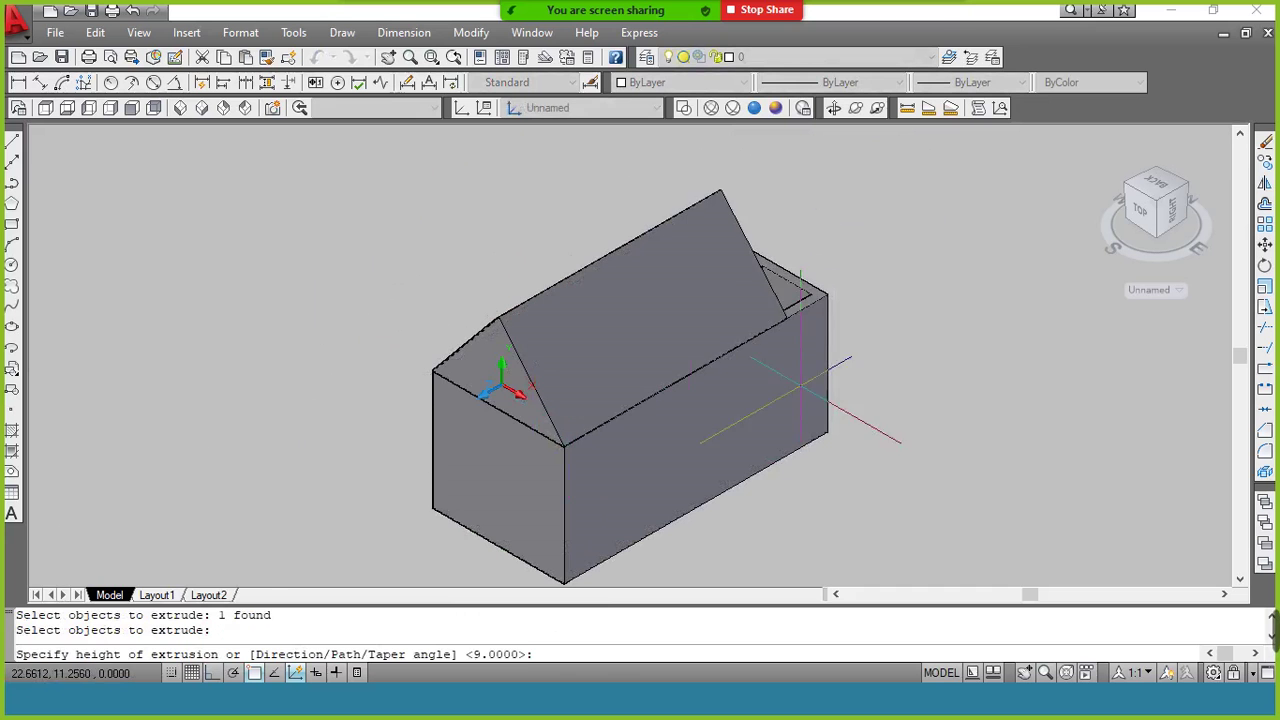
left_click(822, 296)
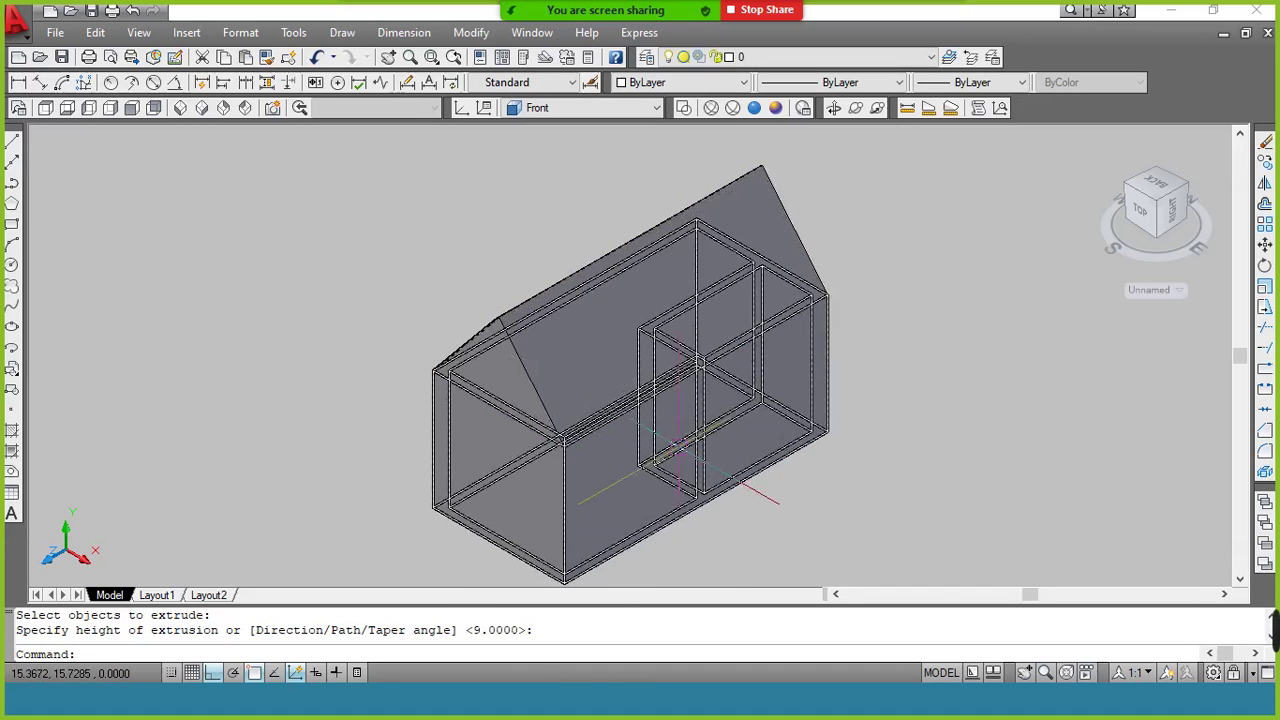
Compare the model against the house reference drawing in the PDF, then open the Tools menu
key("alt+Tab")
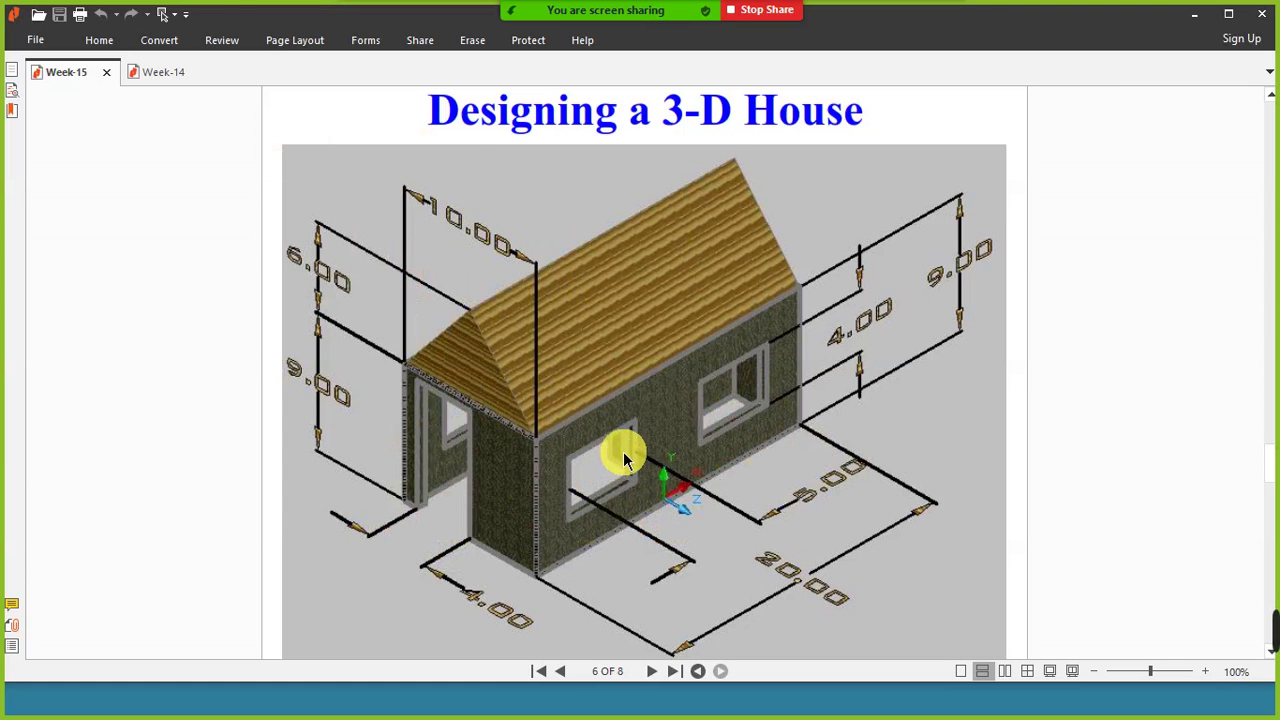
key("alt+Tab")
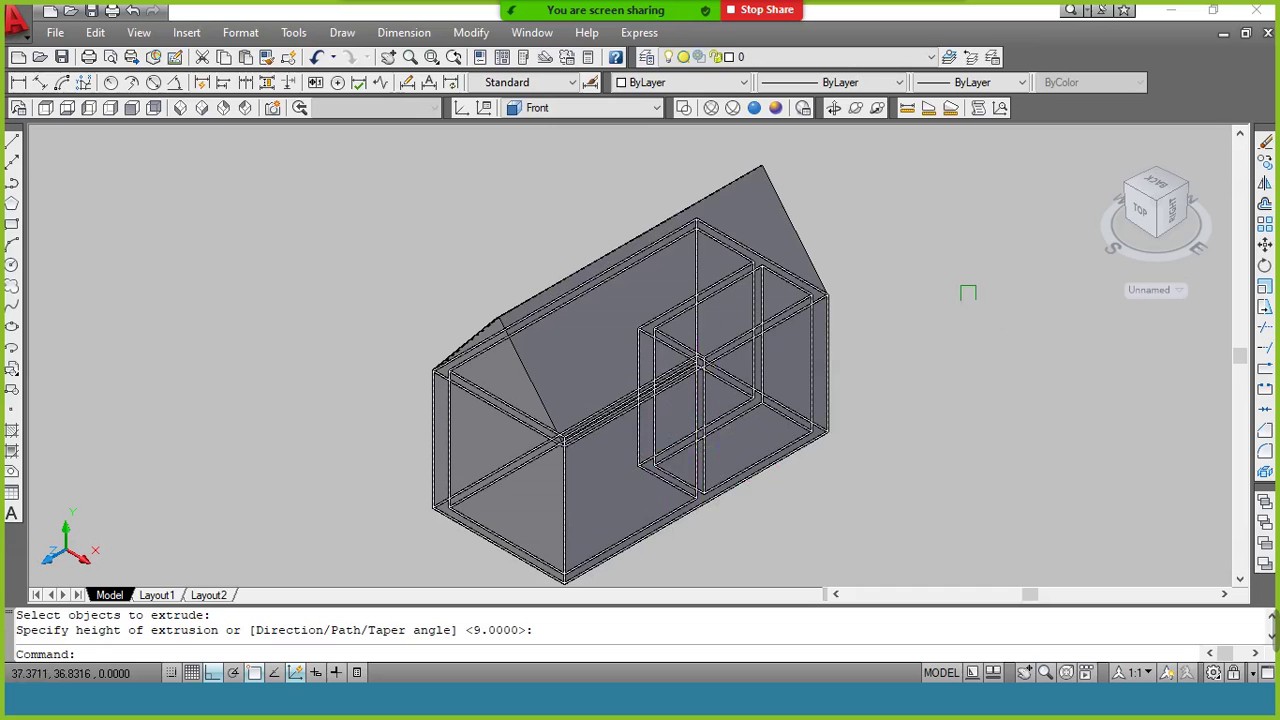
left_click(316, 36)
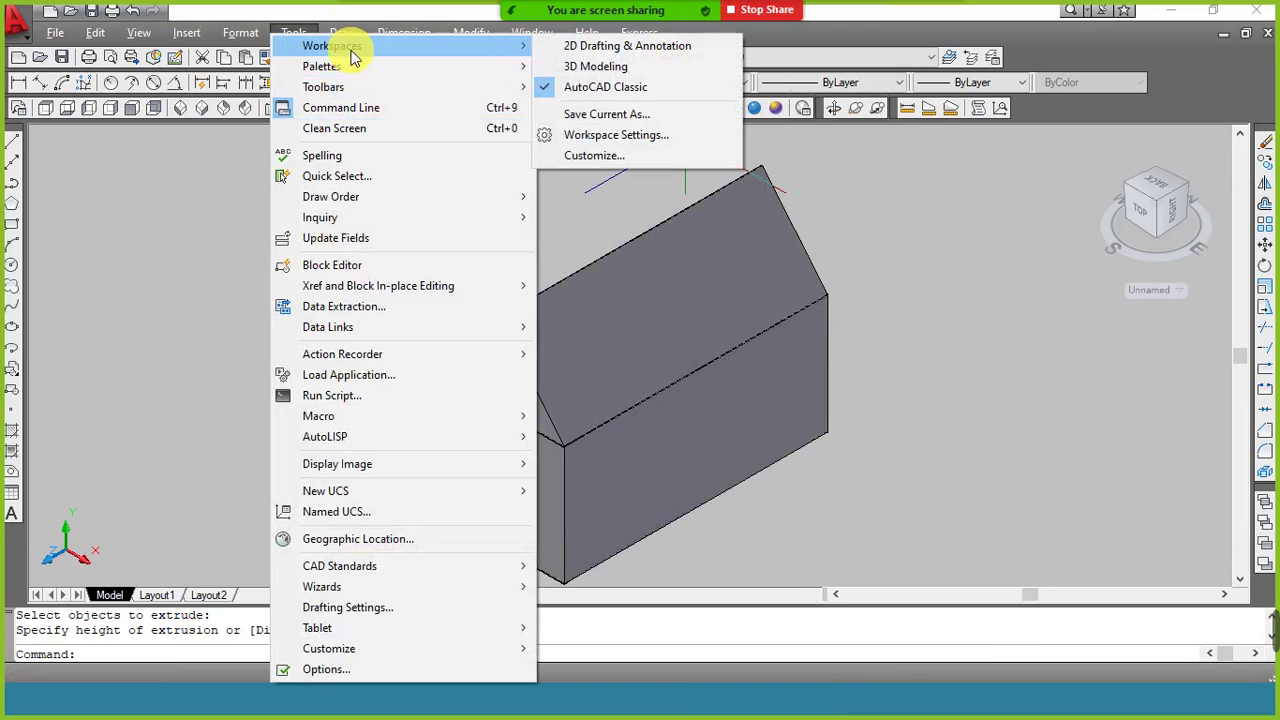
mouse_move(322, 66)
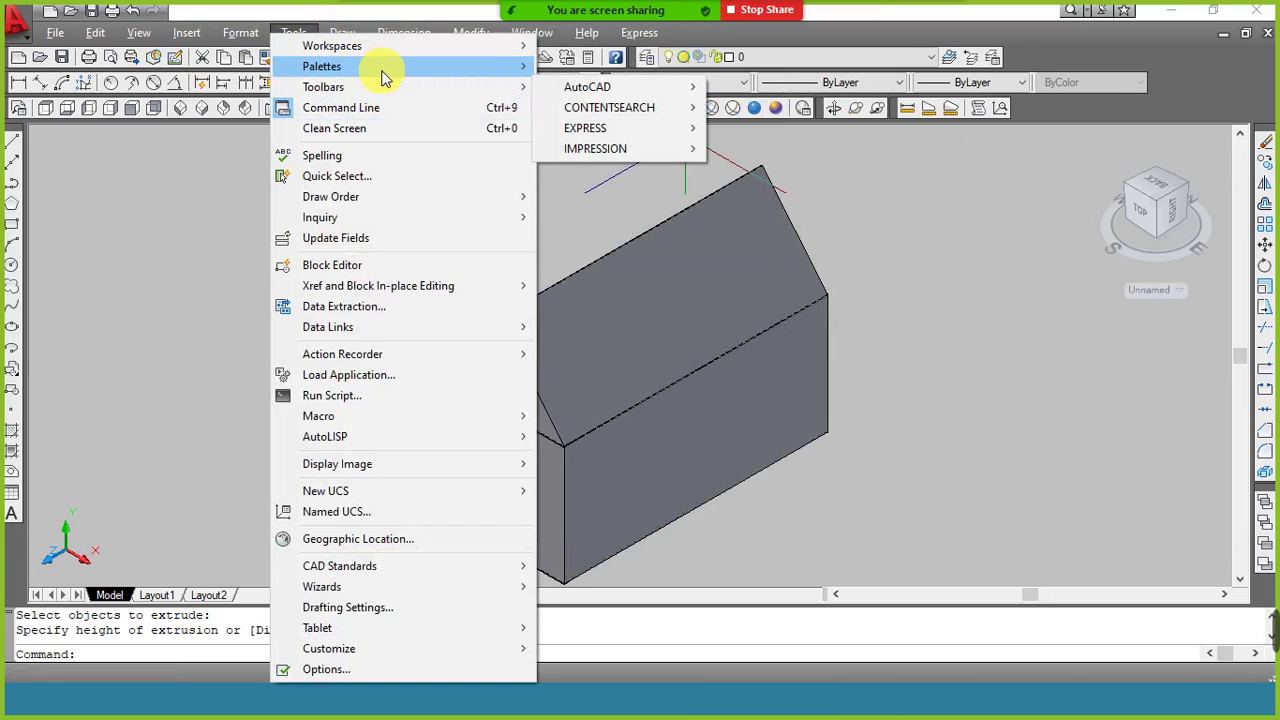
Open Tool Palettes and show the Finishes, then the Doors and Windows materials
left_click(618, 128)
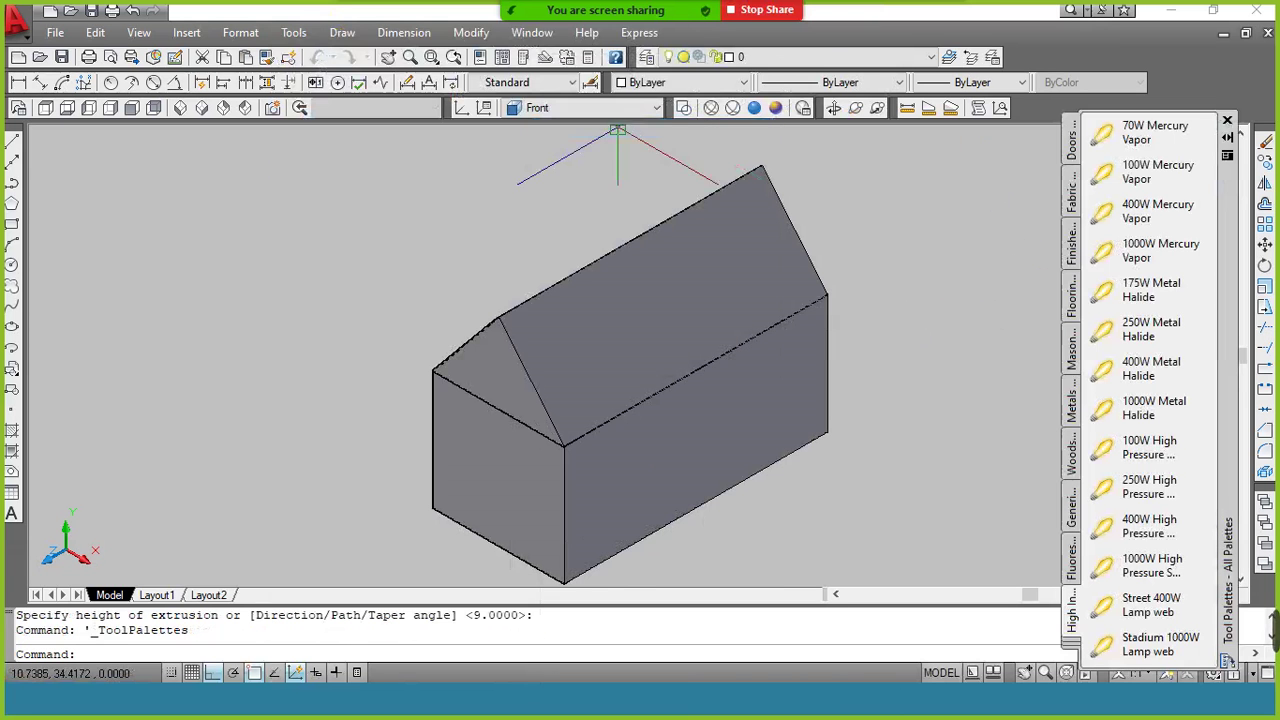
left_click(1073, 255)
left_click(1068, 150)
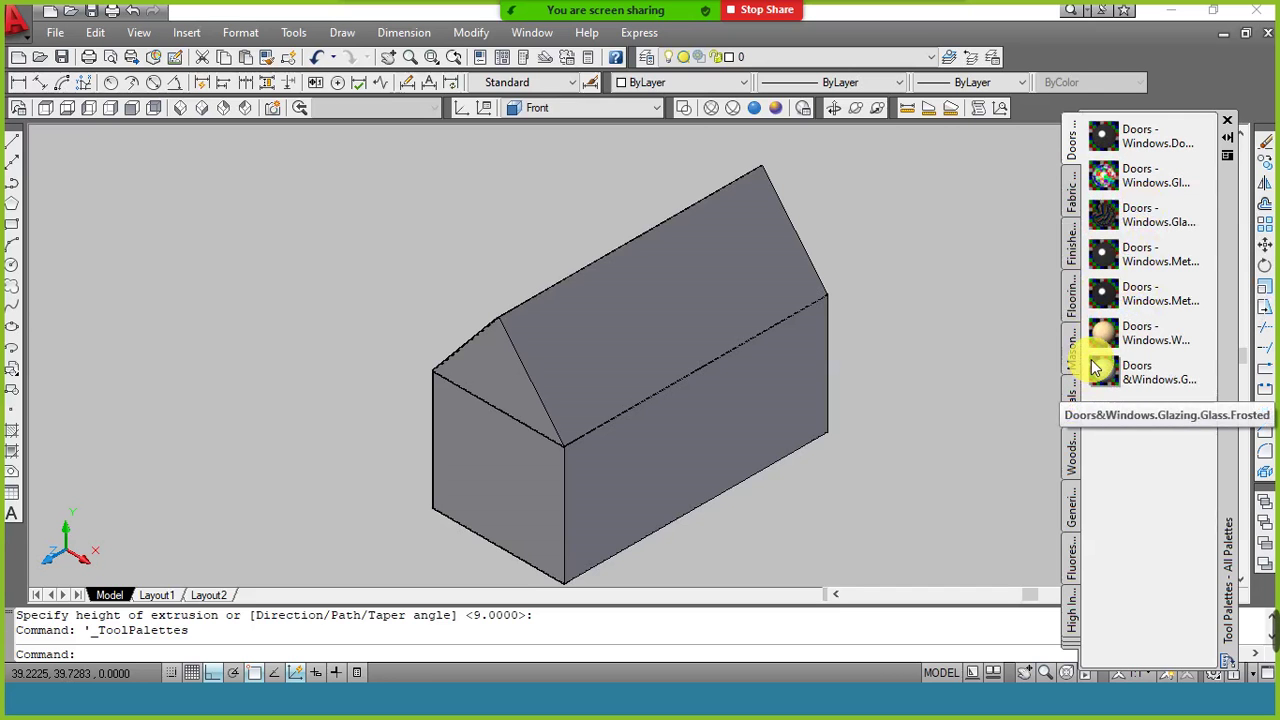
Switch the palettes to the Concrete group and apply the first concrete material to the roof
left_click(1072, 647)
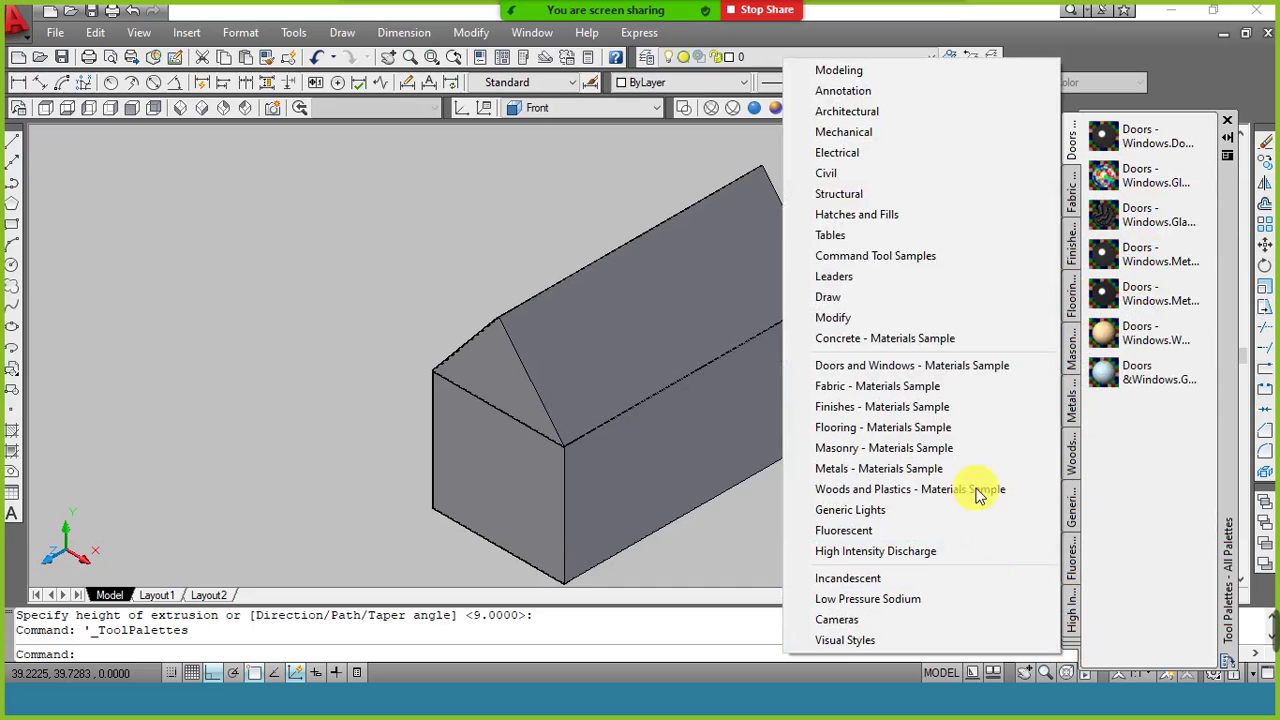
left_click(943, 340)
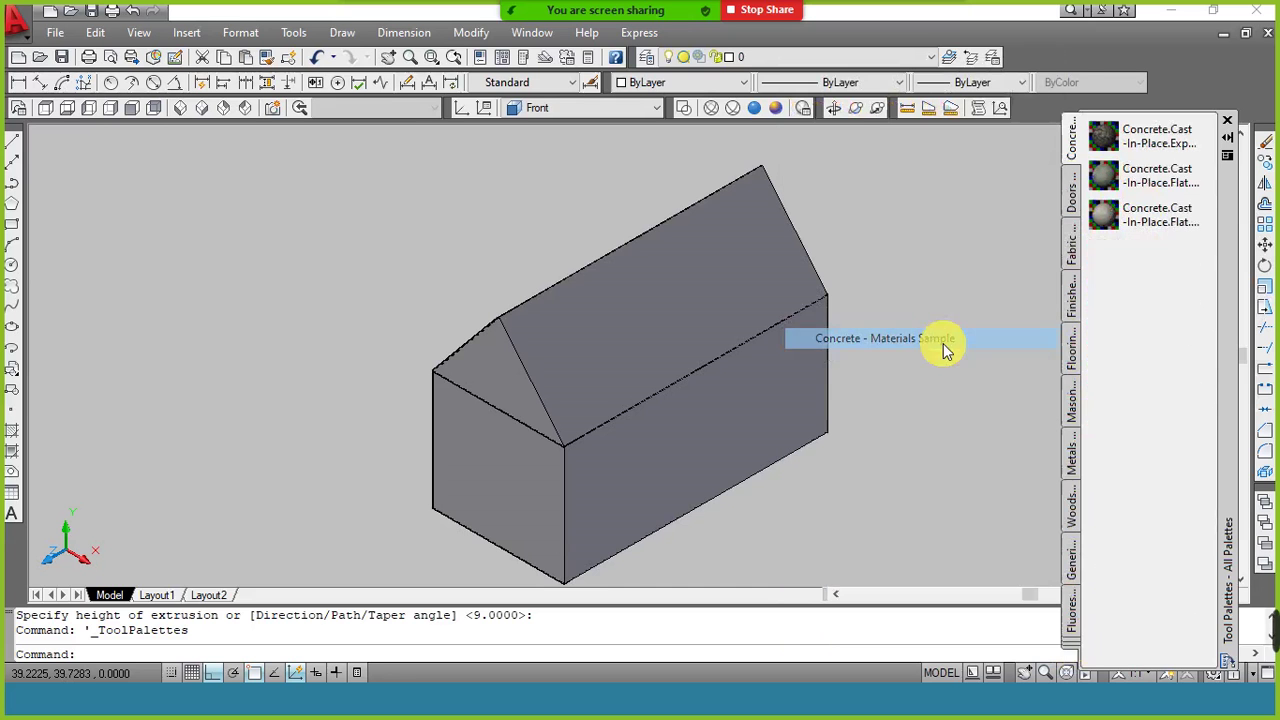
left_click(1158, 137)
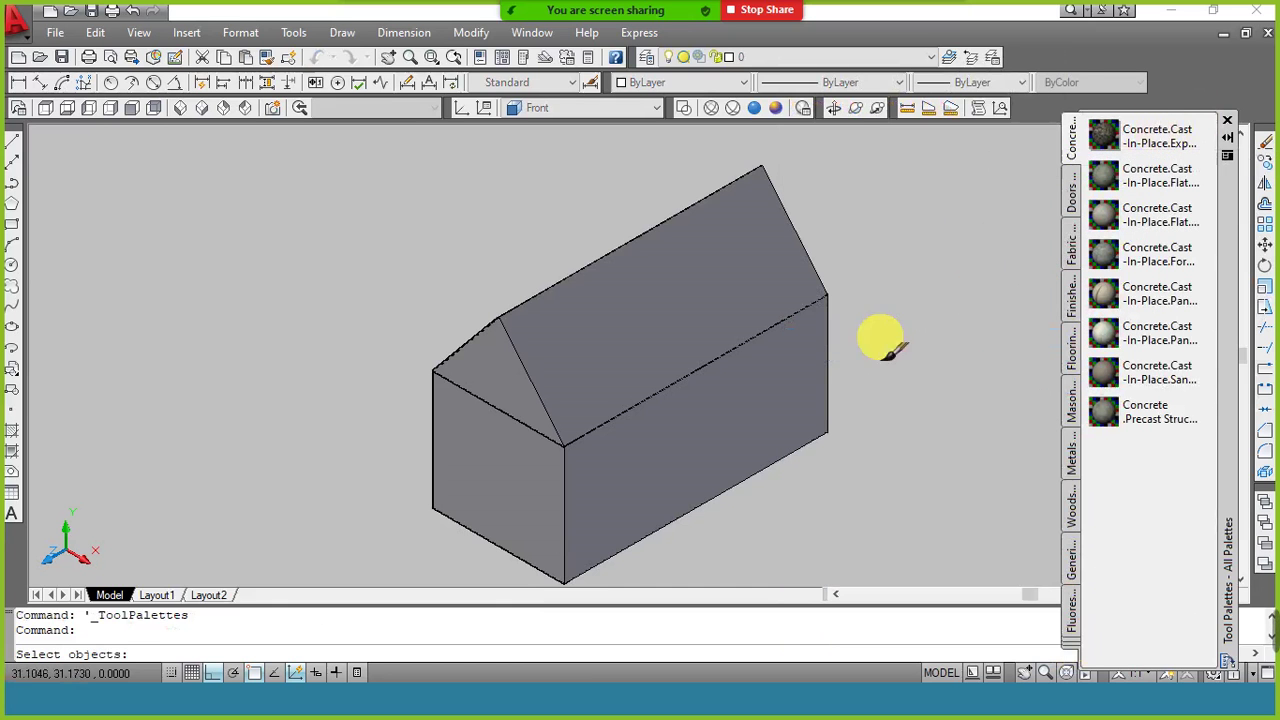
left_click(694, 251)
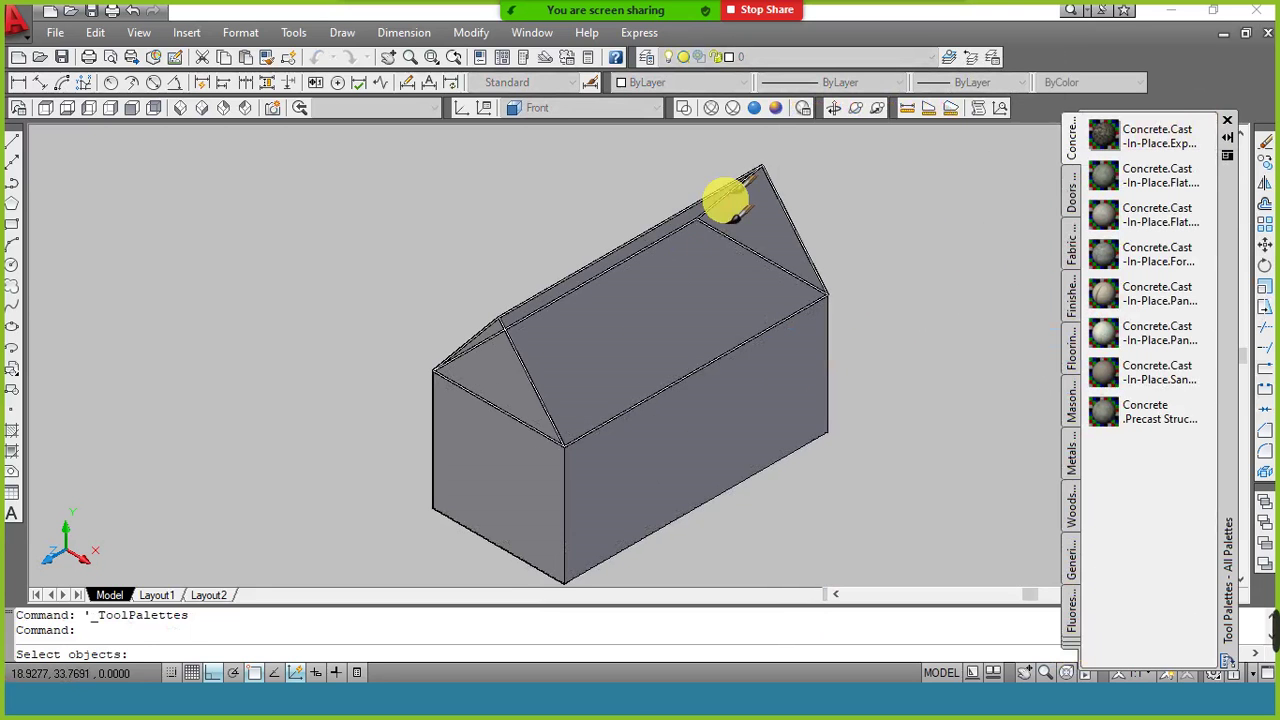
left_click(722, 191)
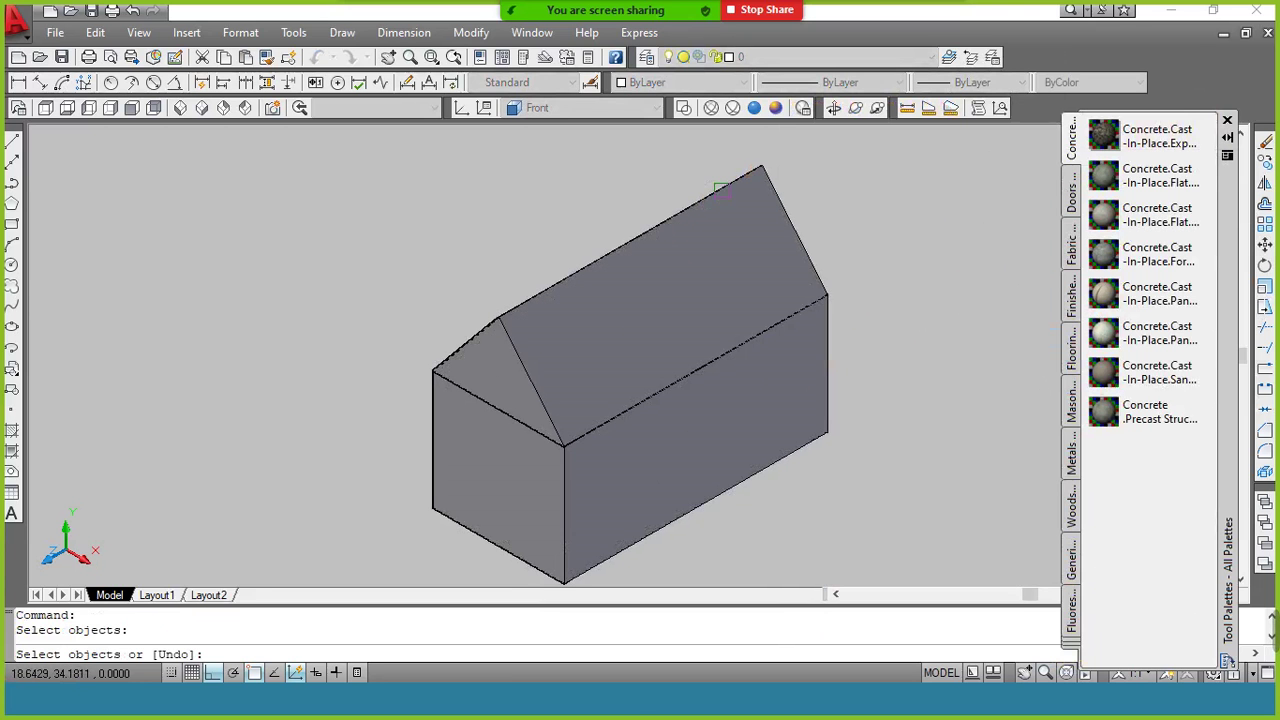
Use Realistic shading and give the roof SandBlasted grey concrete, overwriting the existing material
left_click(750, 112)
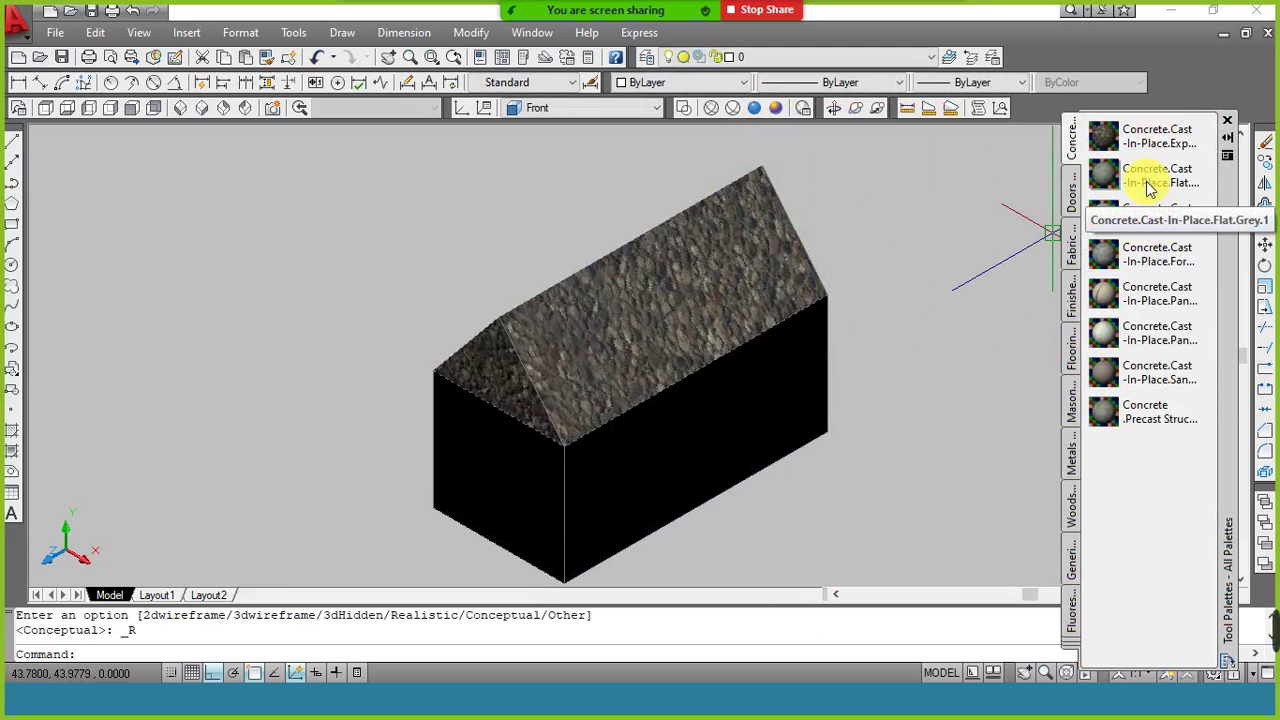
left_click(1103, 212)
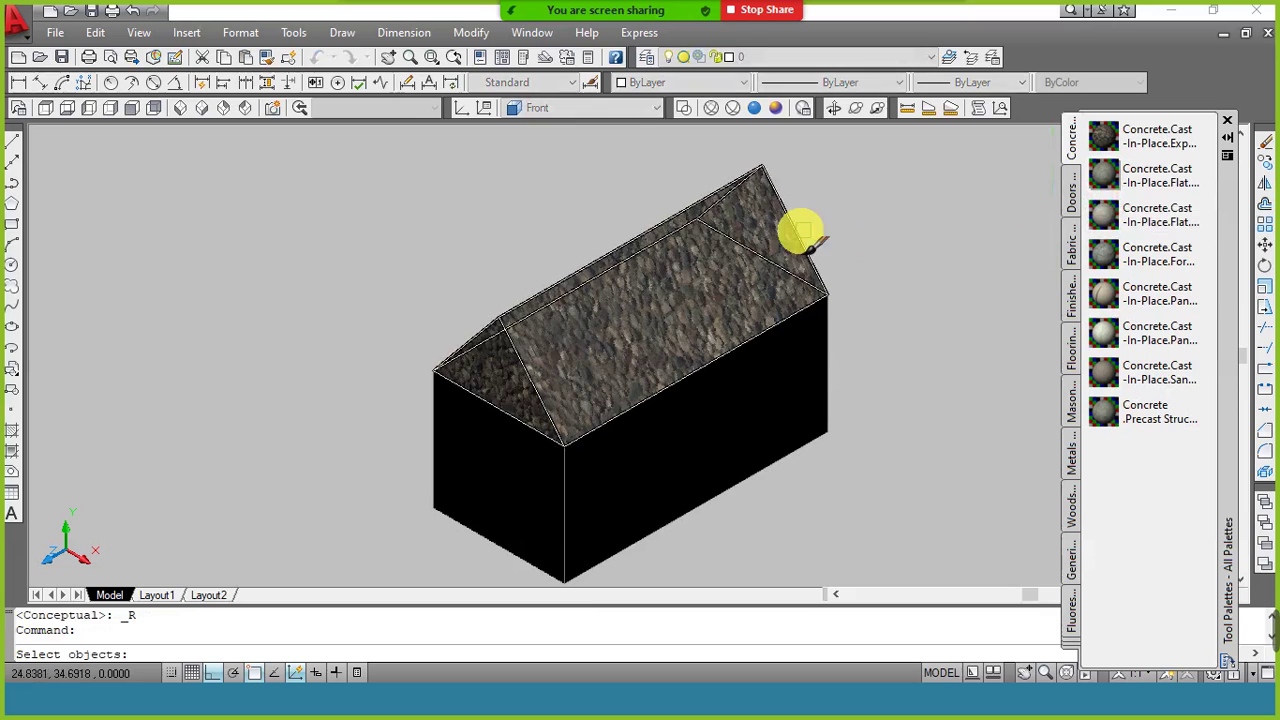
left_click(786, 223)
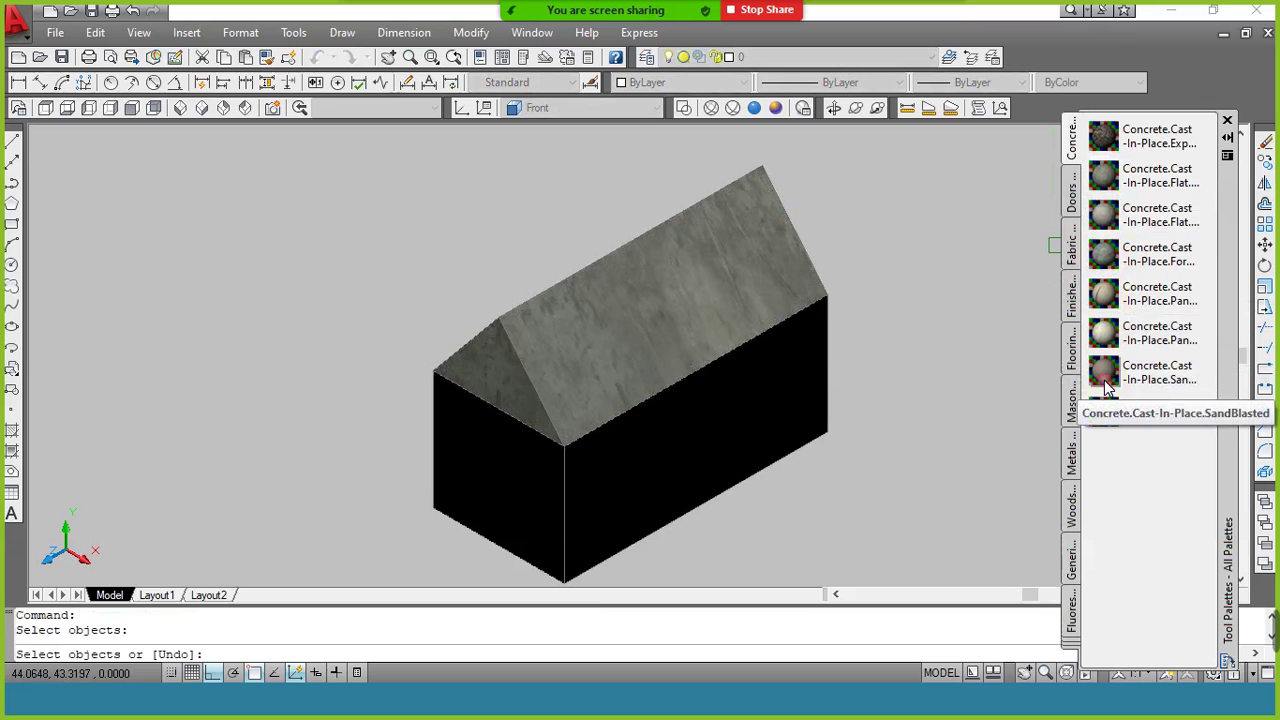
left_click_drag(1104, 380, 816, 264)
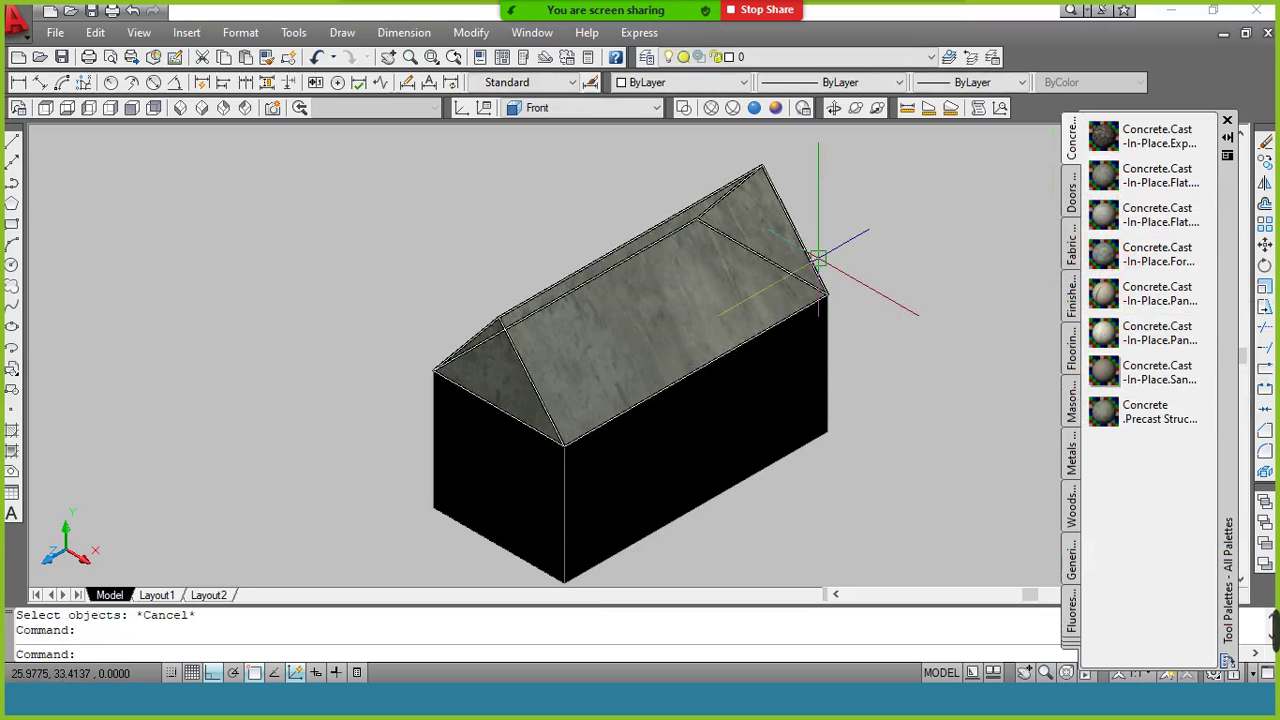
left_click_drag(1100, 378, 837, 289)
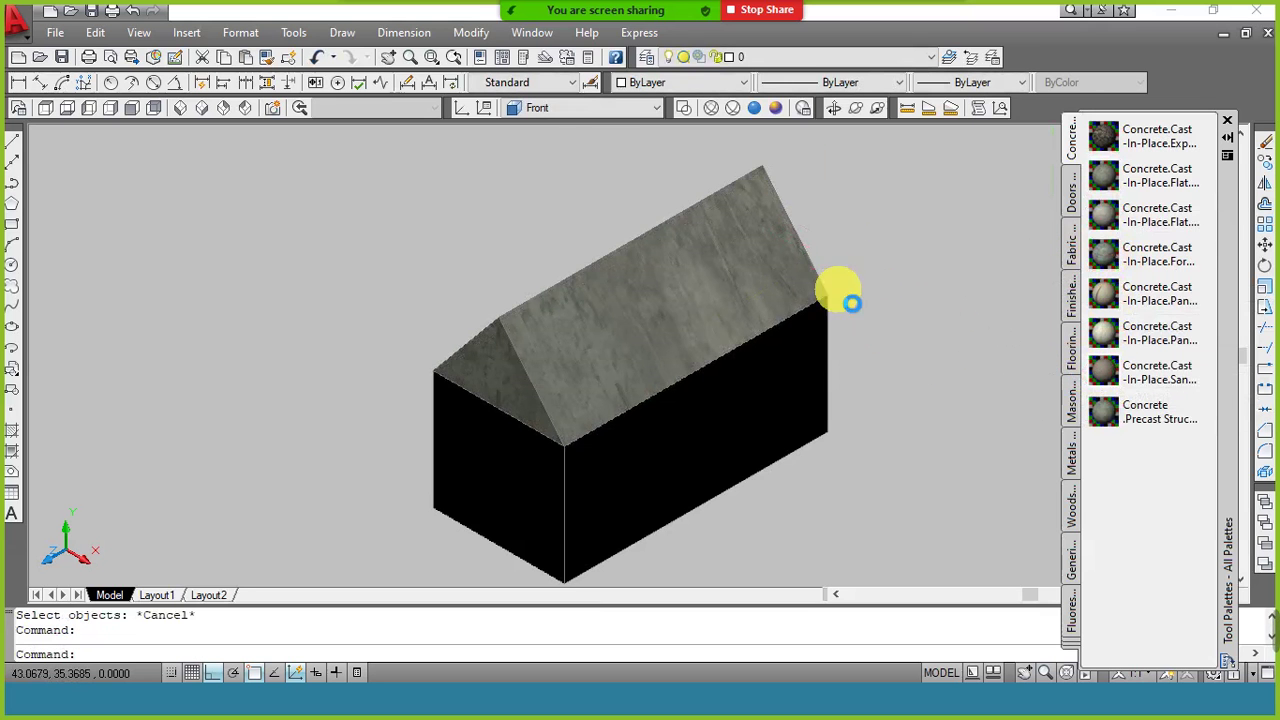
left_click(609, 366)
left_click(794, 240)
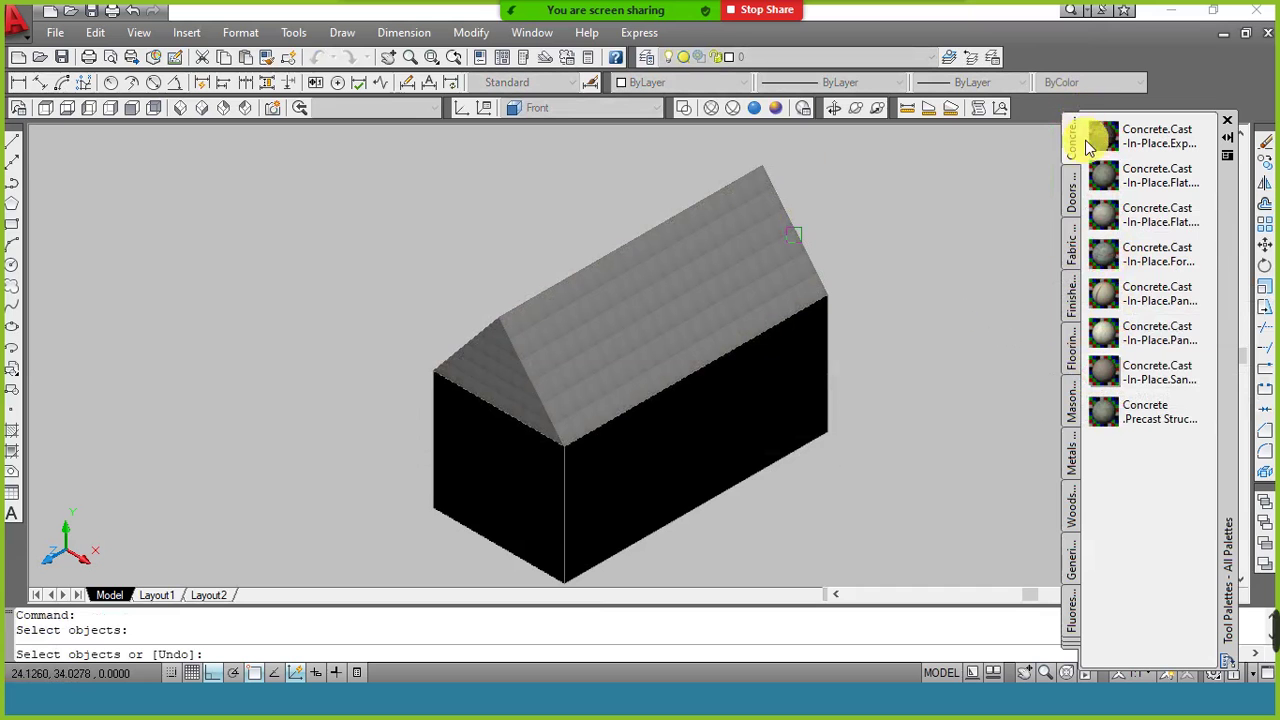
left_click(1073, 298)
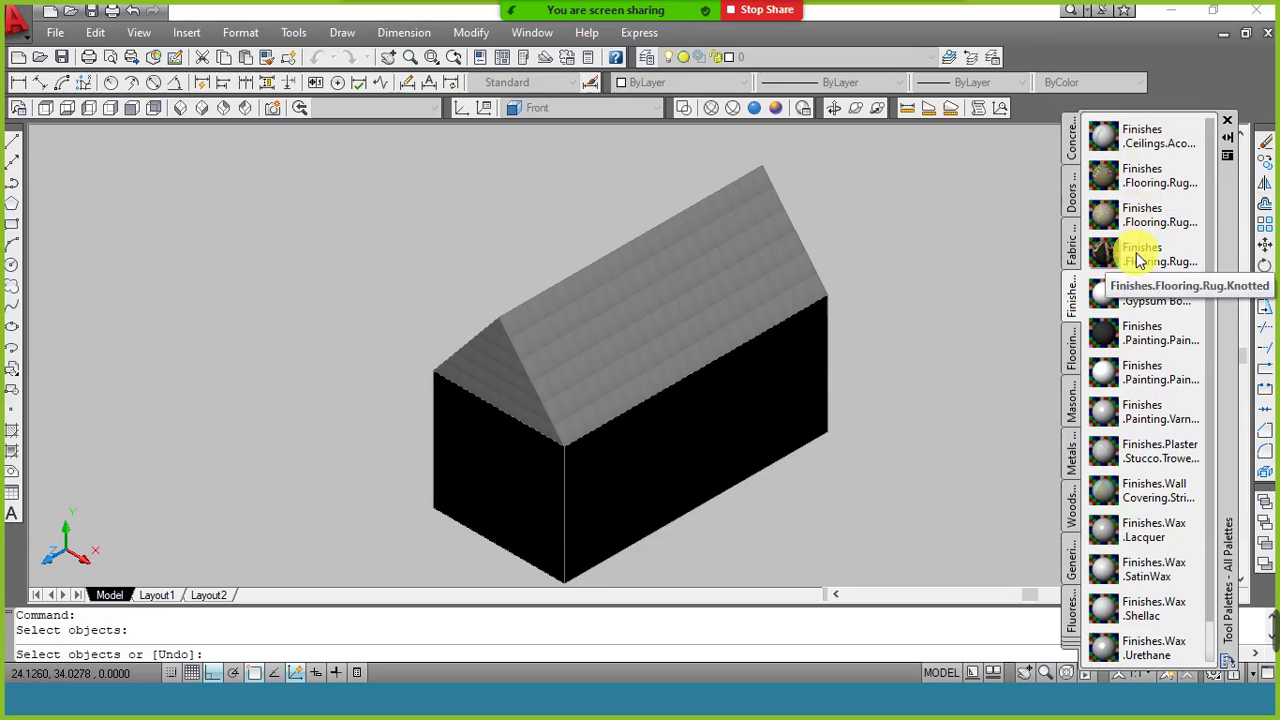
left_click(1138, 258)
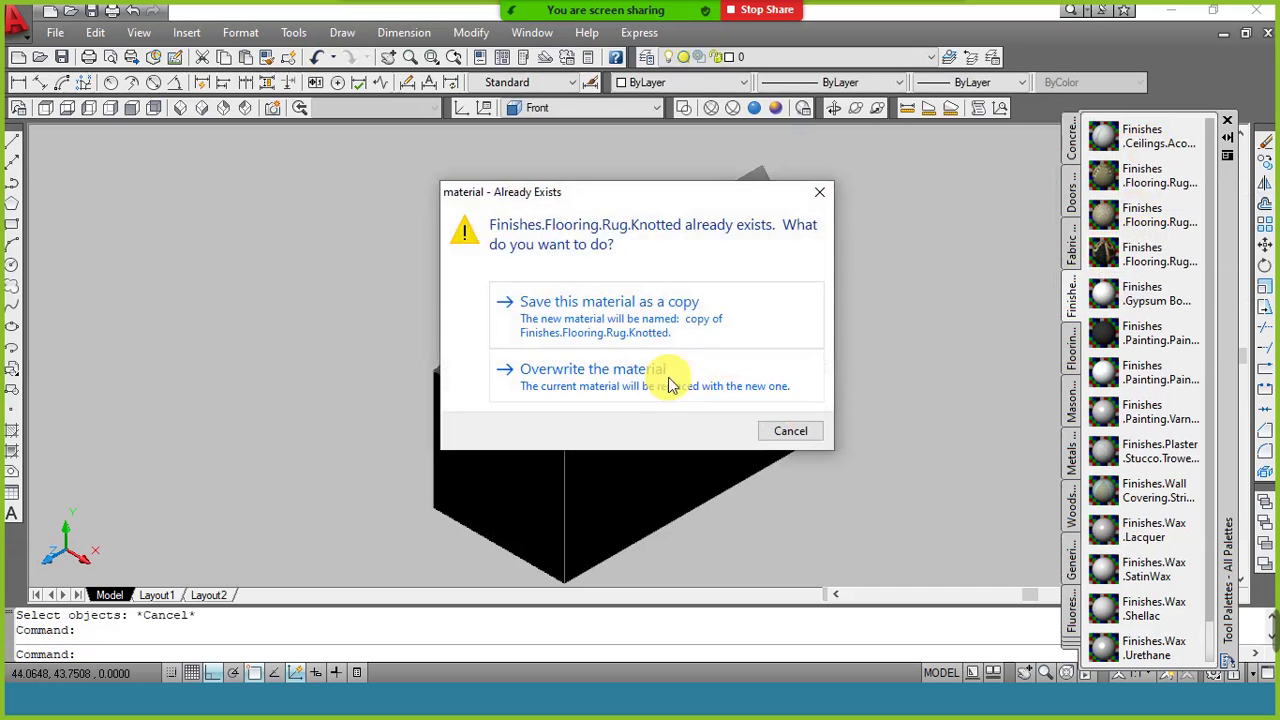
left_click(670, 386)
left_click(808, 248)
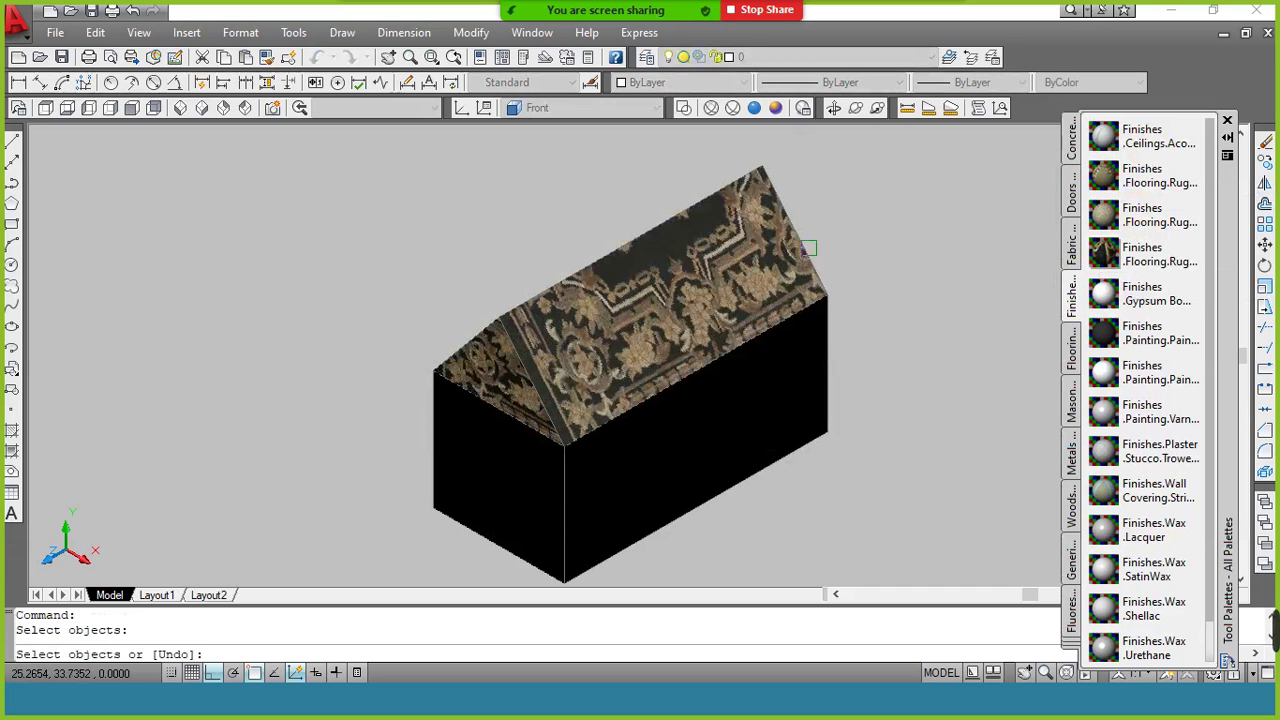
left_click(808, 248)
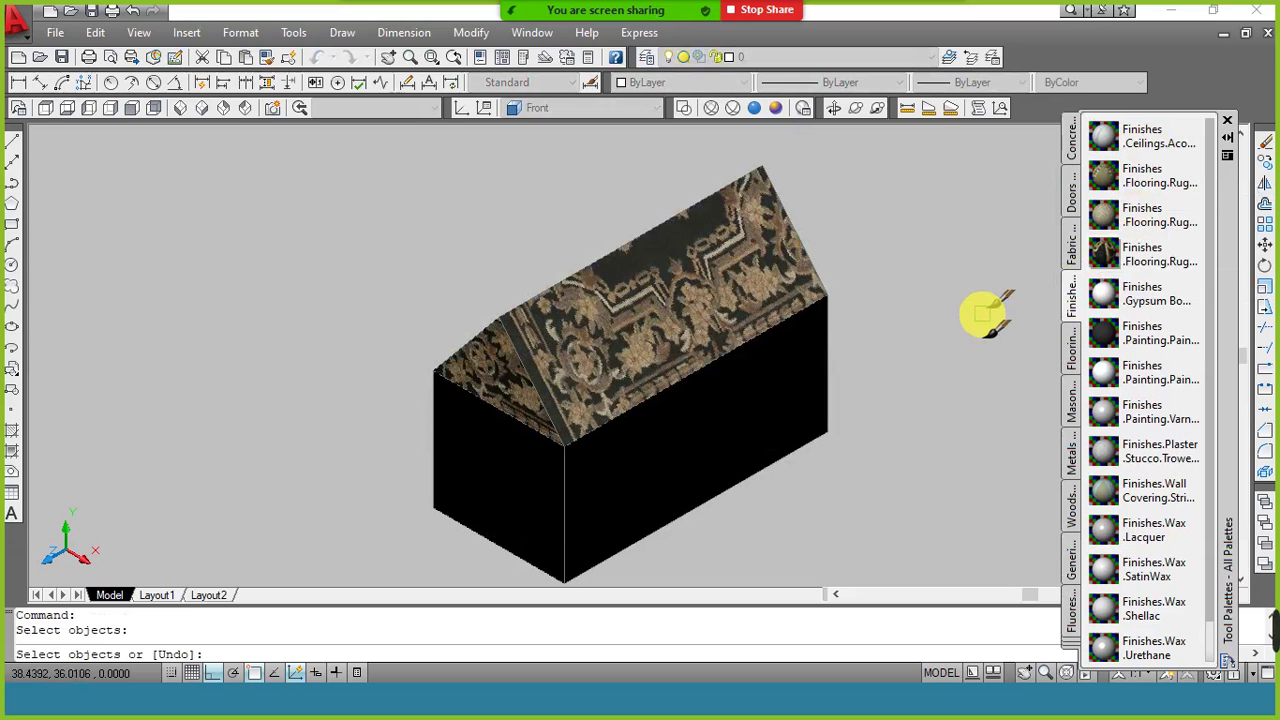
key("Escape")
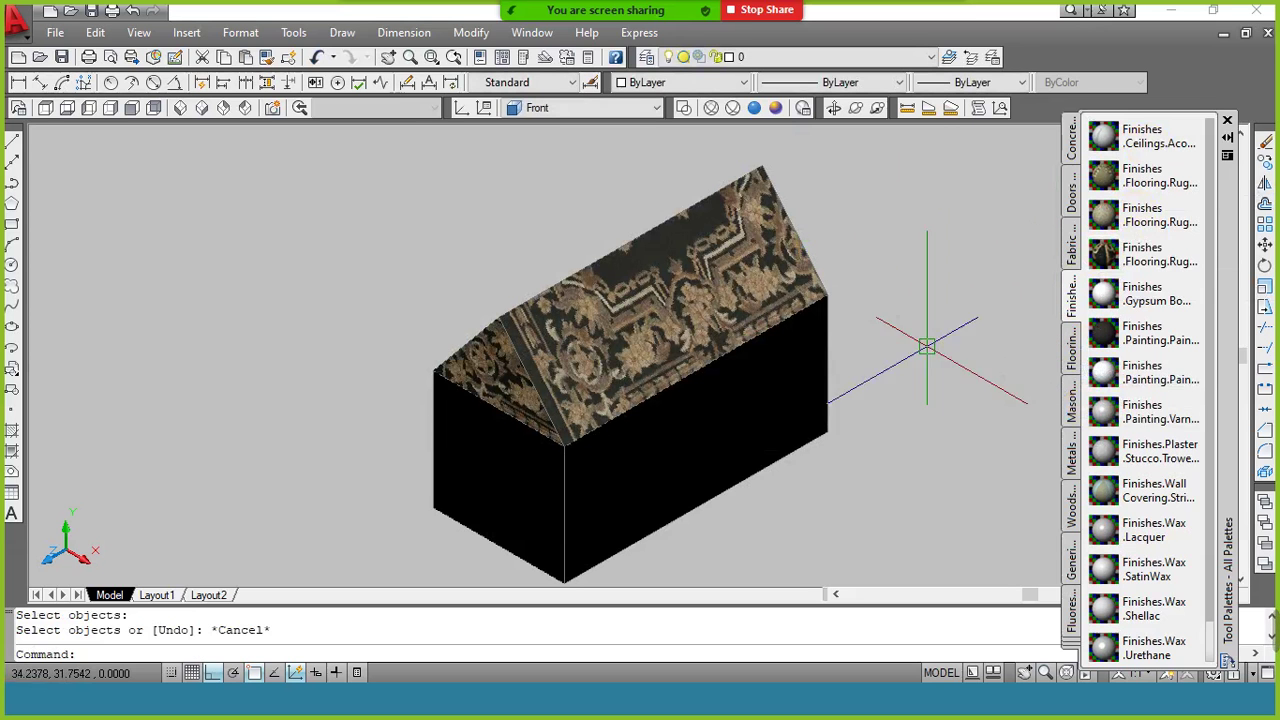
scroll(1143, 548, "down", 1)
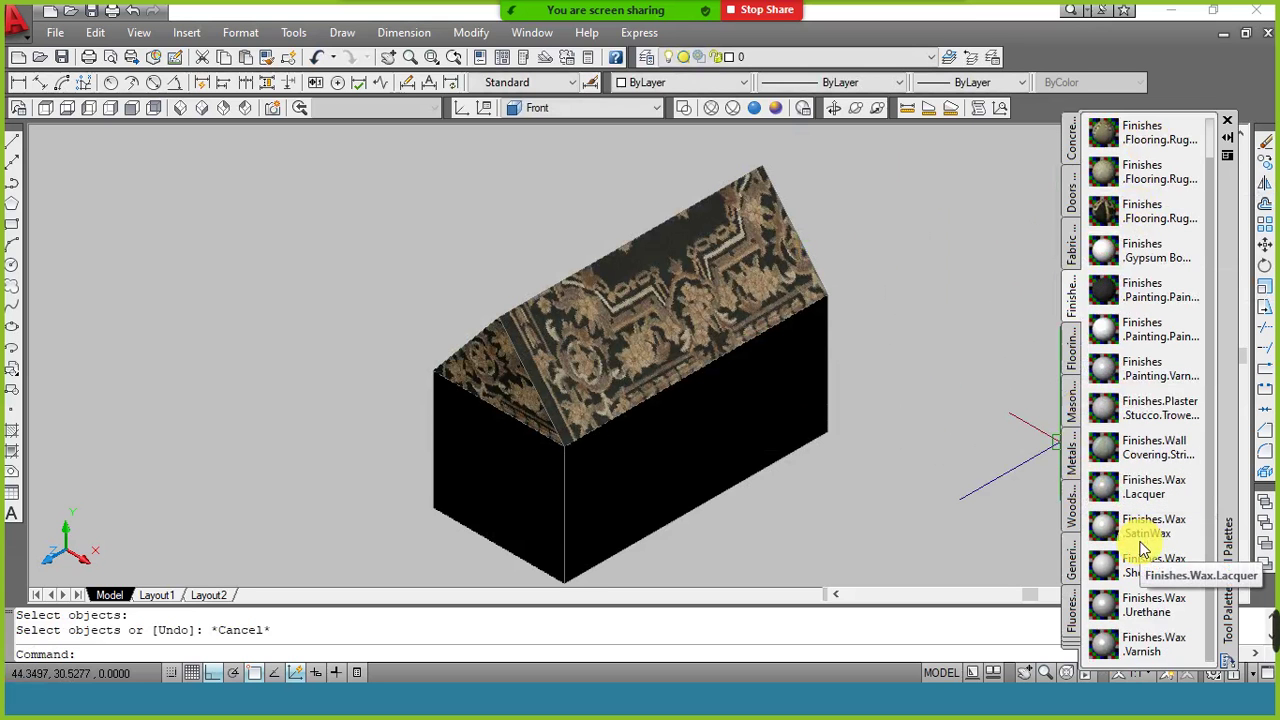
scroll(1180, 514, "up", 1)
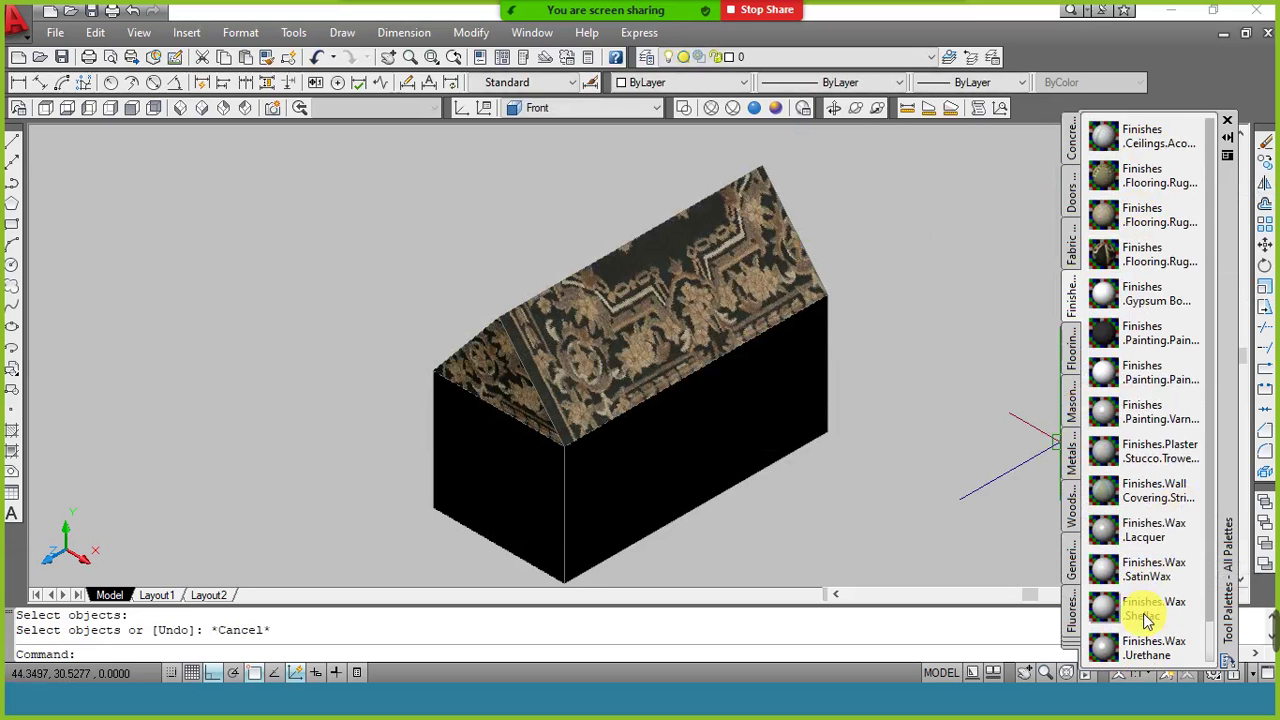
Open the Woods palette and drop a first material onto the walls
left_click(1068, 512)
left_click_drag(1110, 543, 1155, 528)
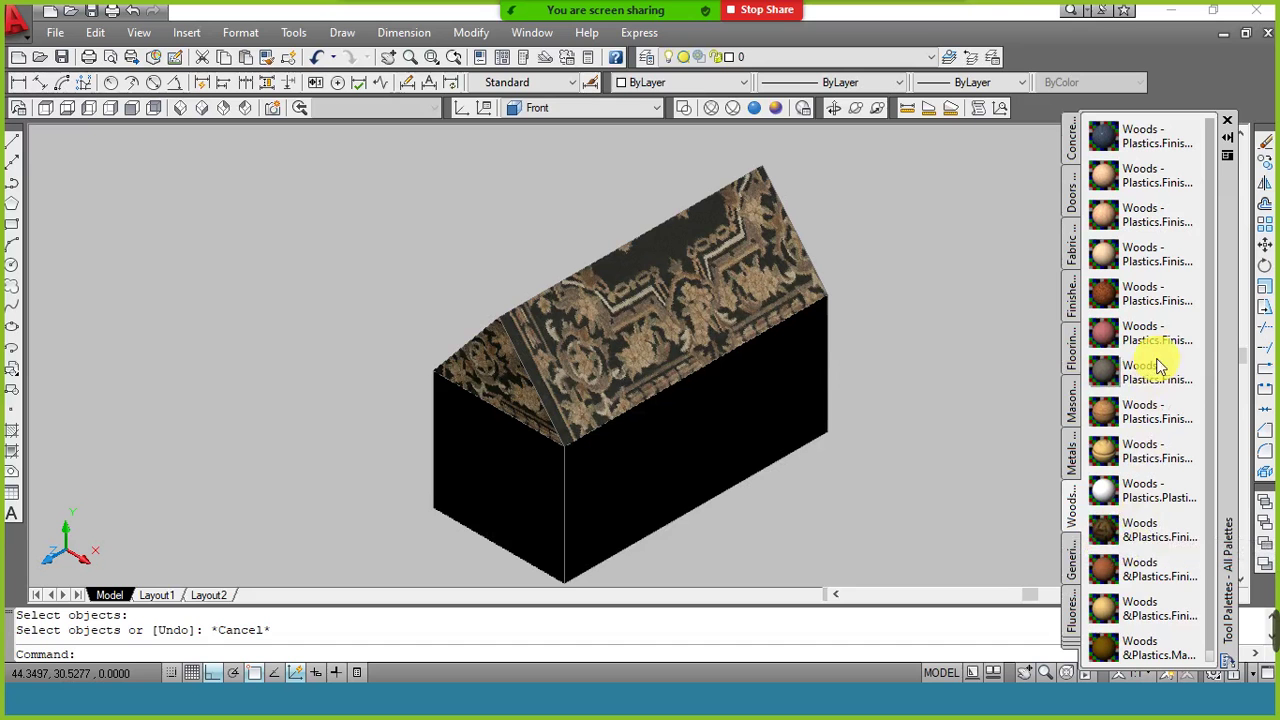
scroll(1150, 640, "down", 1)
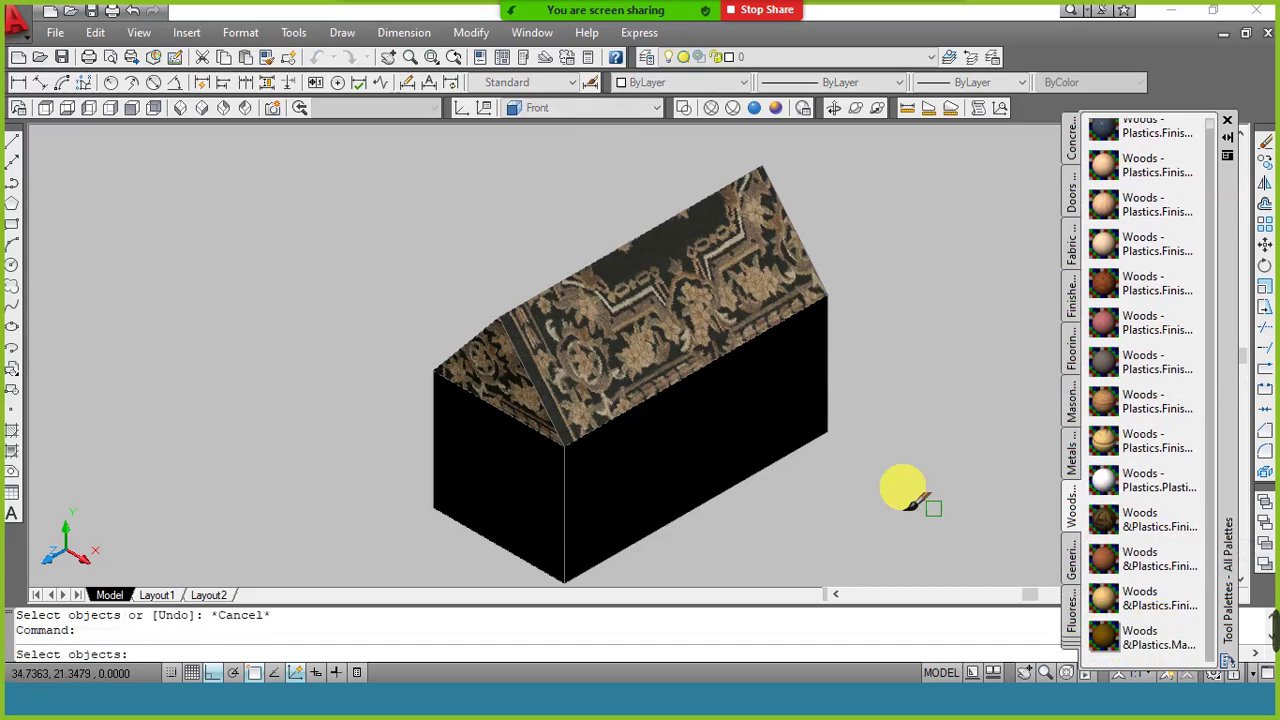
left_click_drag(1103, 638, 835, 405)
left_click(826, 405)
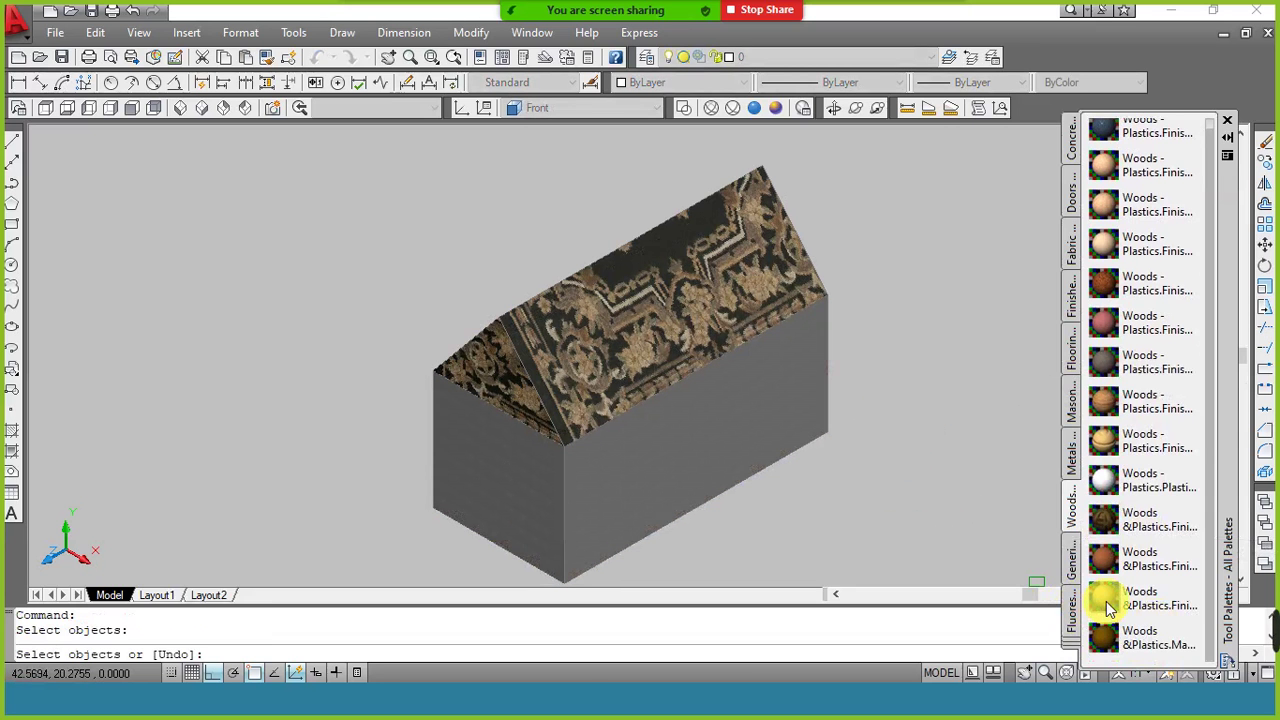
scroll(1125, 400, "up", 1)
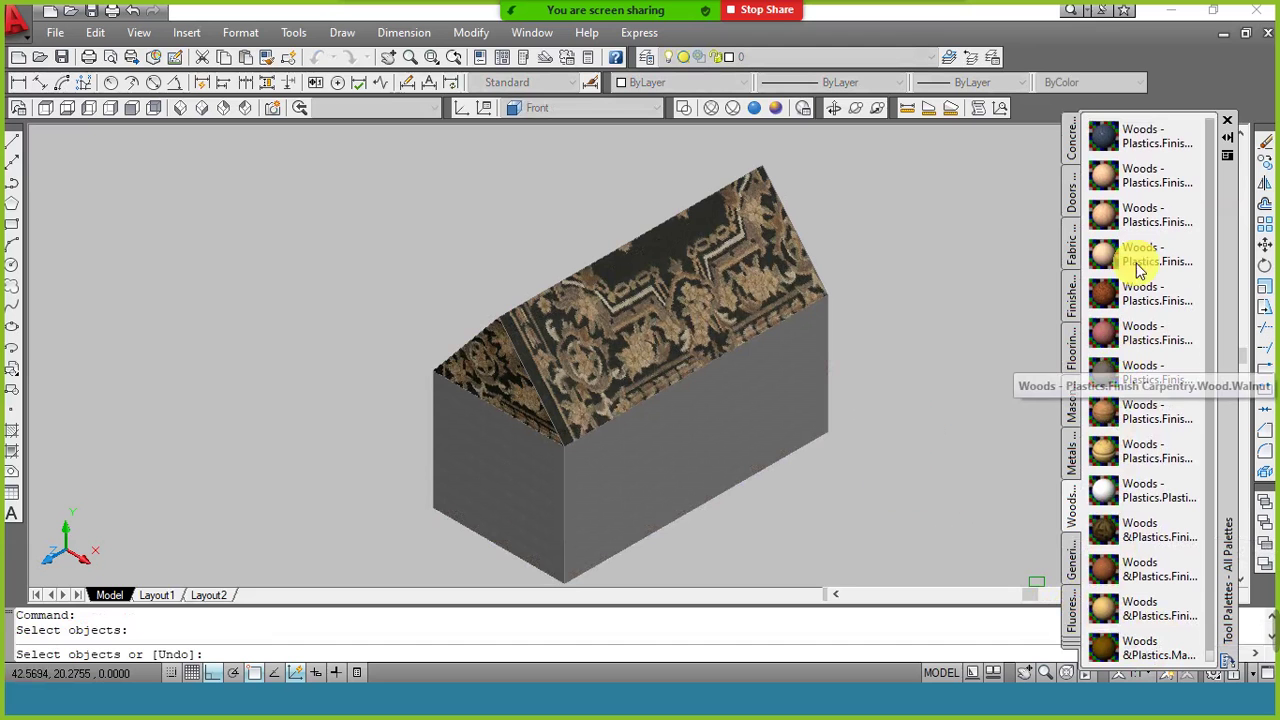
key("Escape")
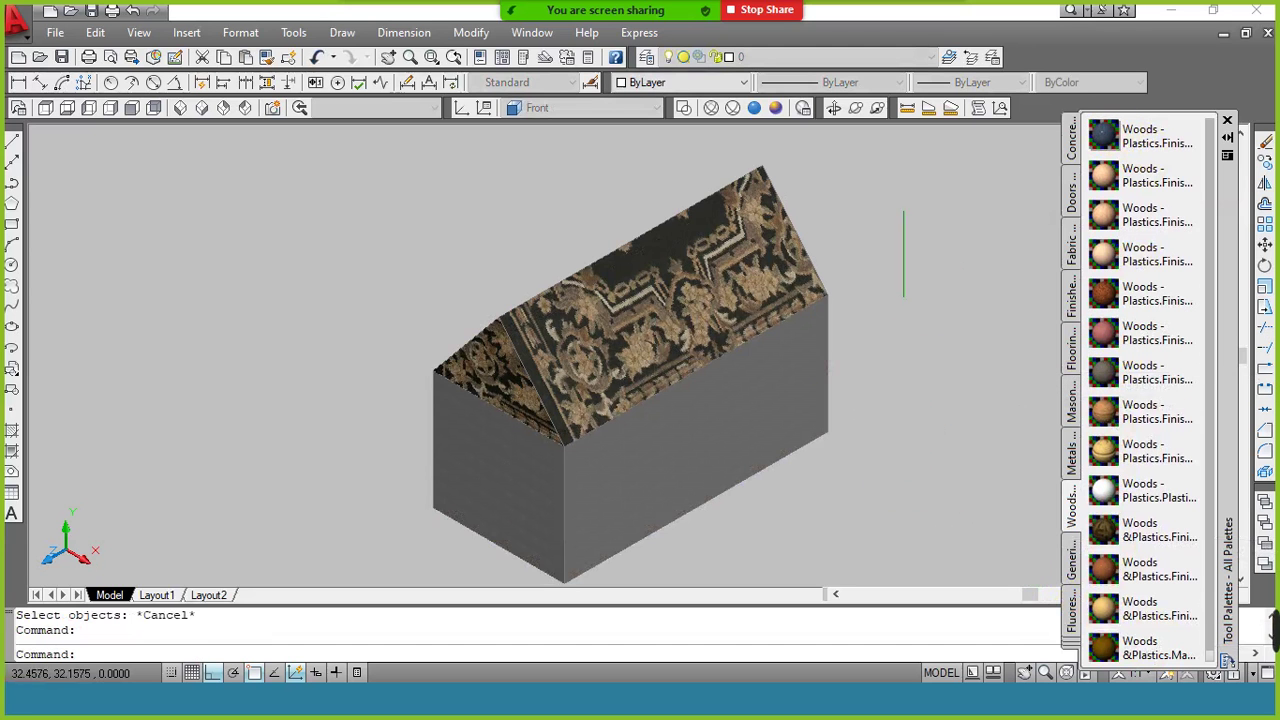
Apply the navy laminate material to the house walls
left_click(1108, 145)
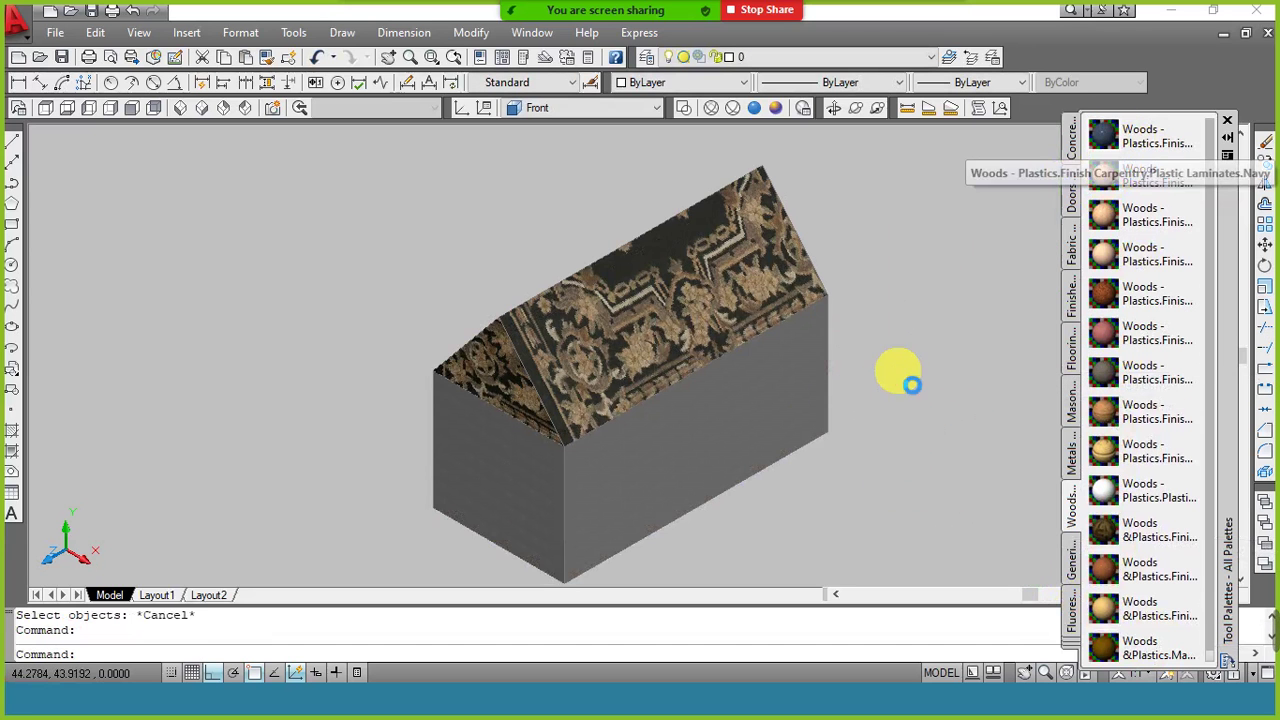
left_click(662, 374)
left_click(822, 404)
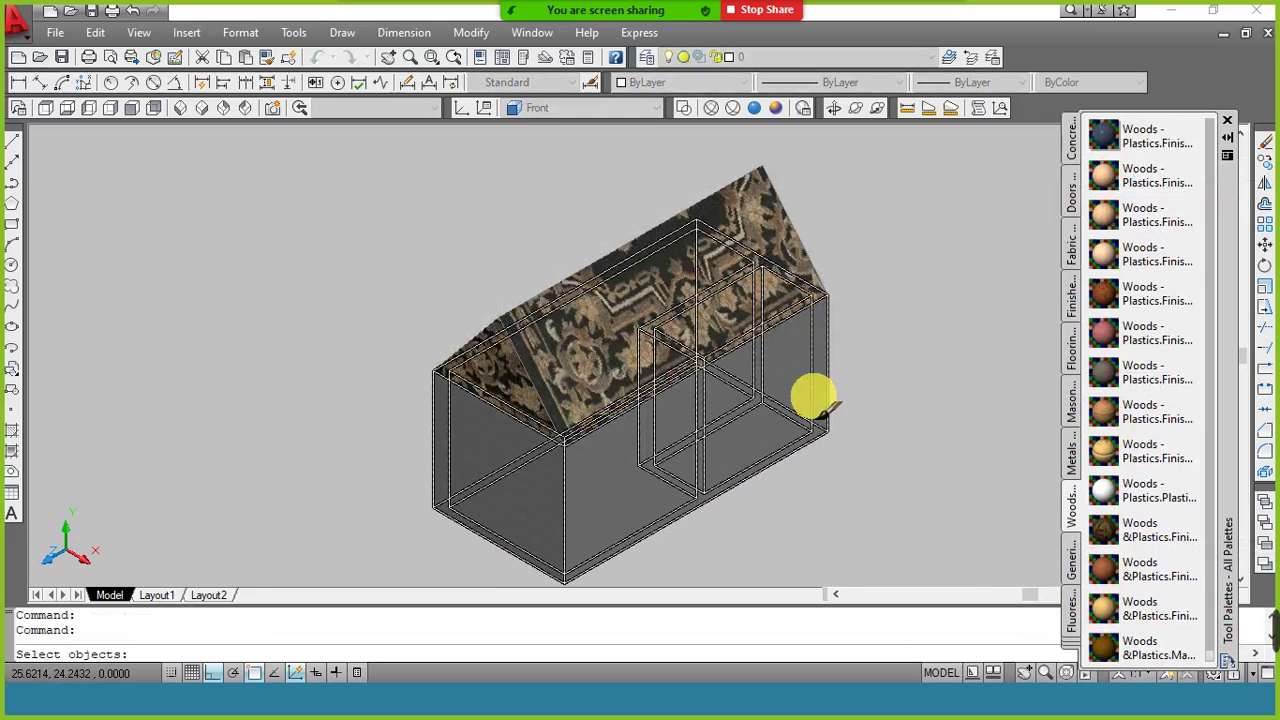
left_click(829, 395)
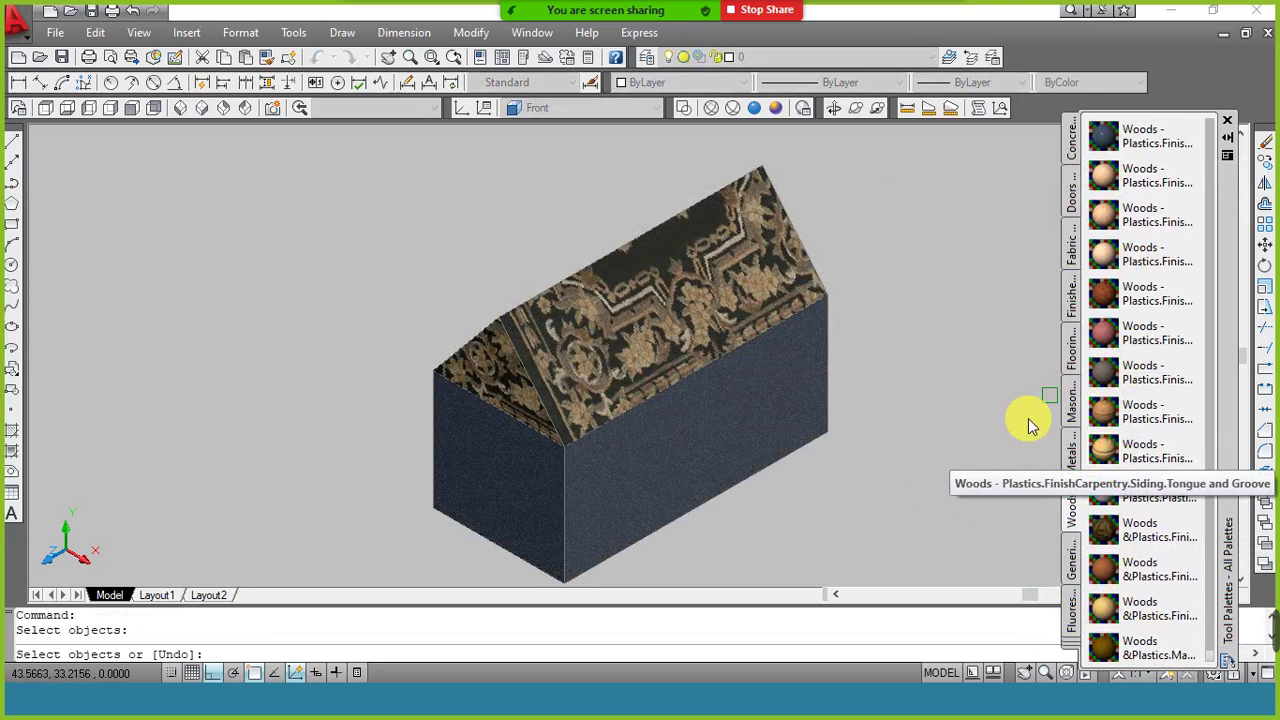
key("Escape")
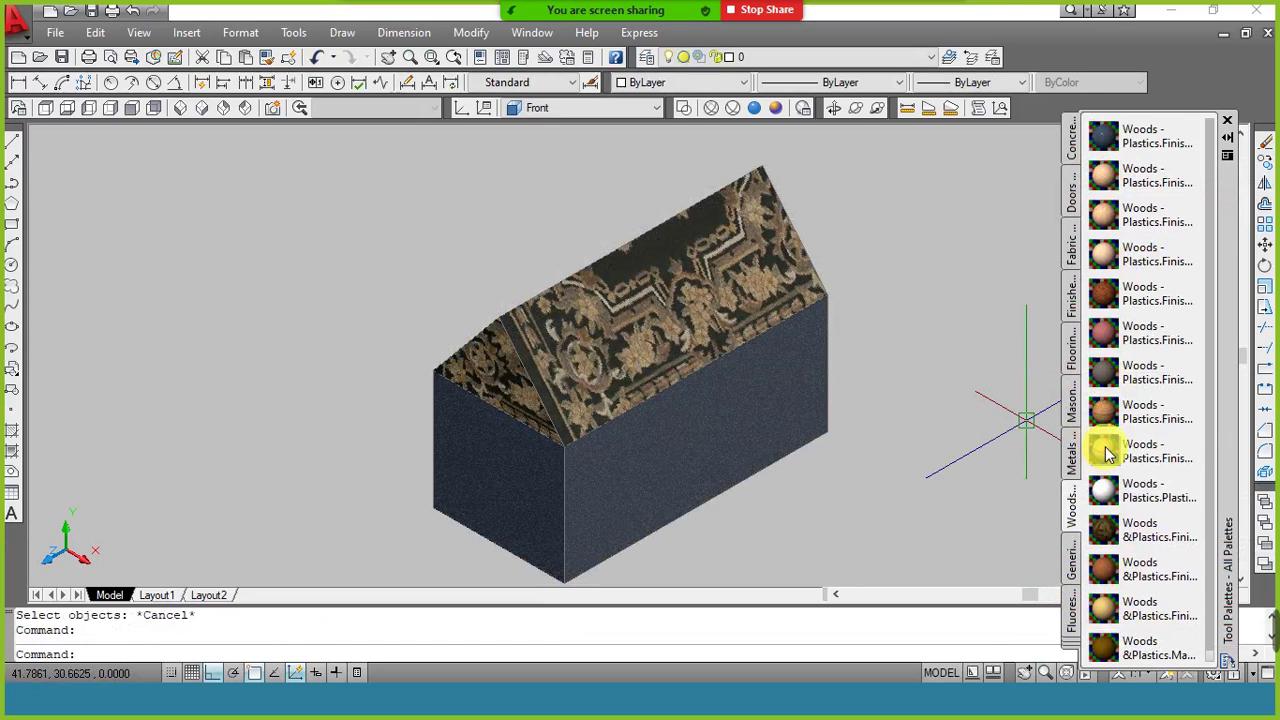
Apply the Tongue and Groove siding wood to the walls, overwriting the existing material
left_click_drag(1118, 452, 857, 386)
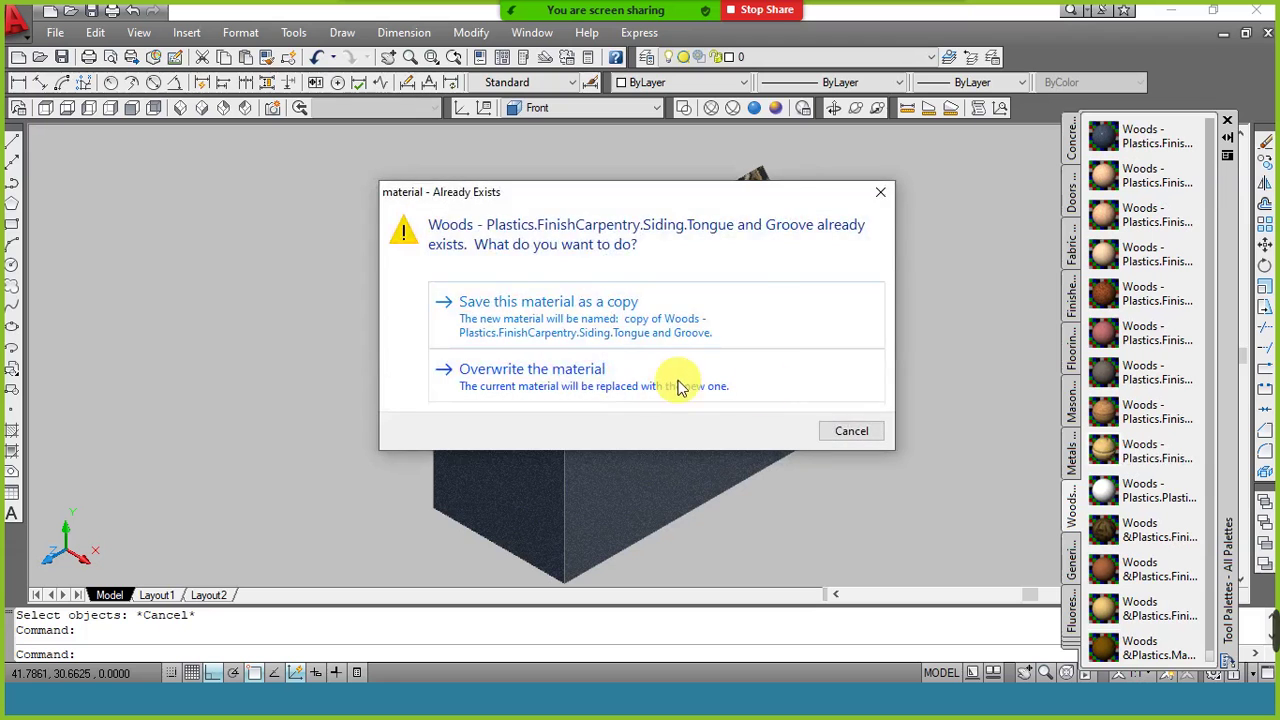
left_click(632, 384)
left_click(818, 372)
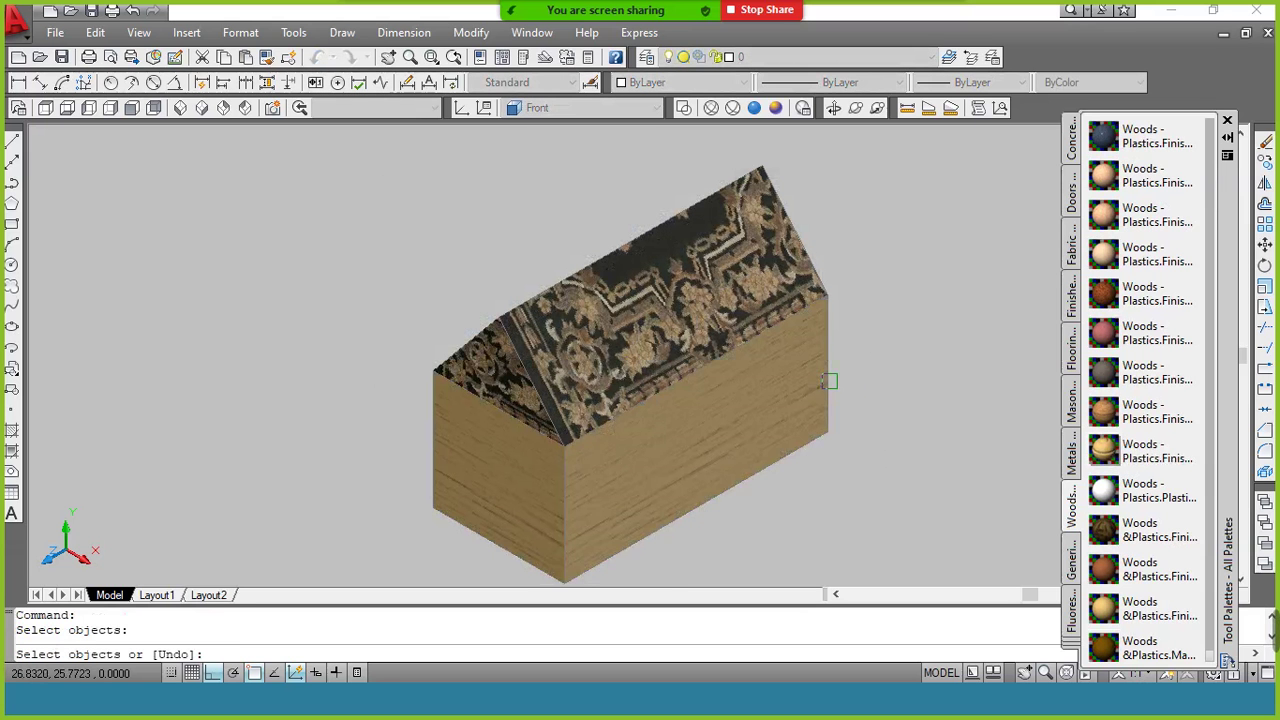
Close Tool Palettes and erase both house objects
left_click(1228, 124)
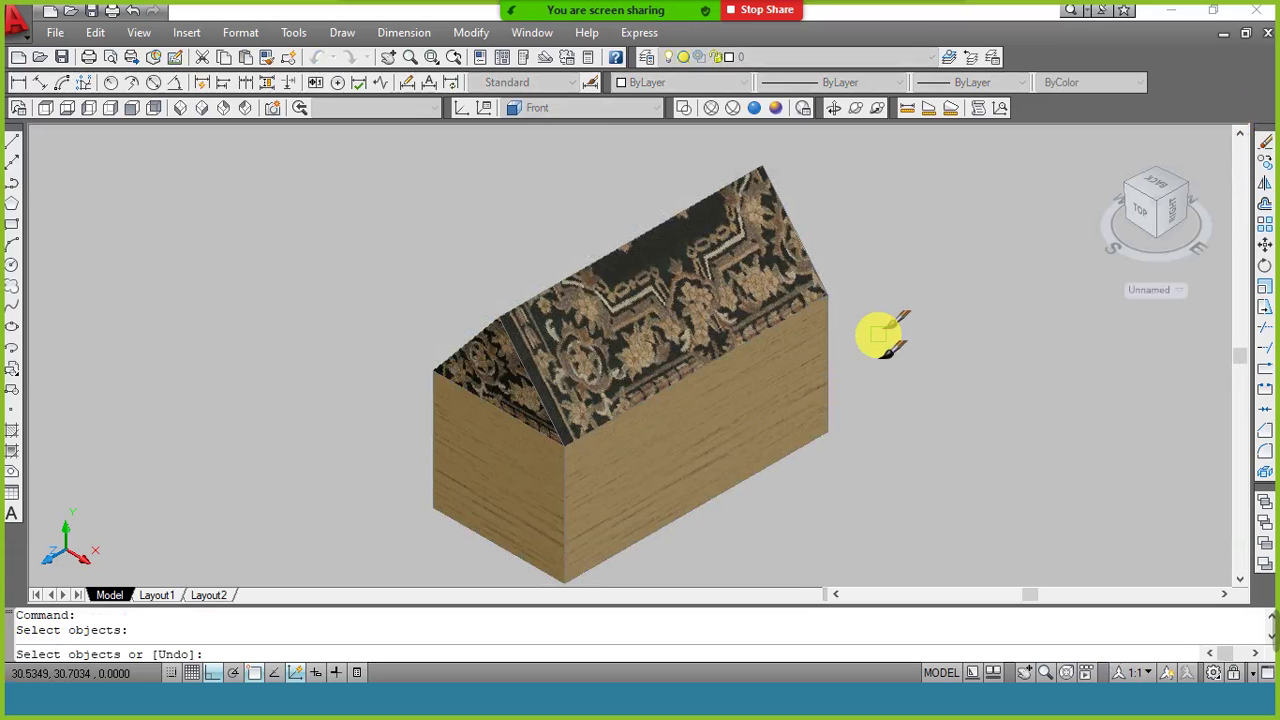
key("Escape")
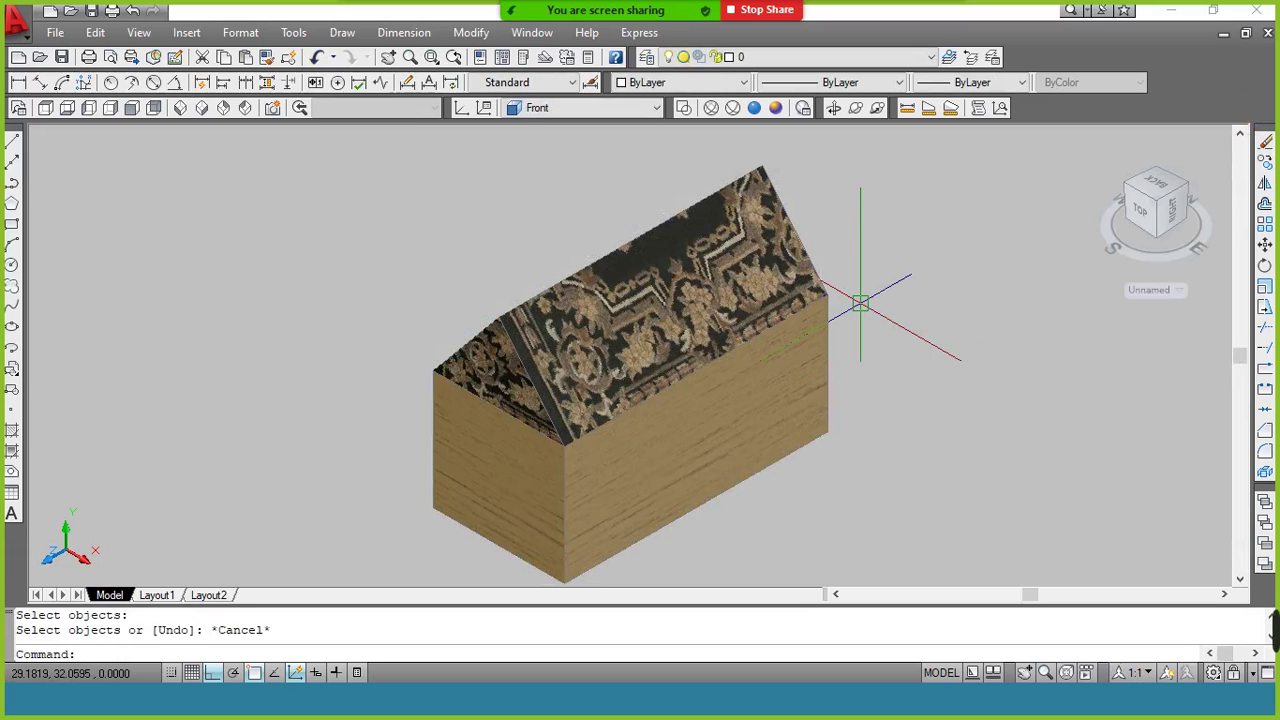
type("e")
key("Return")
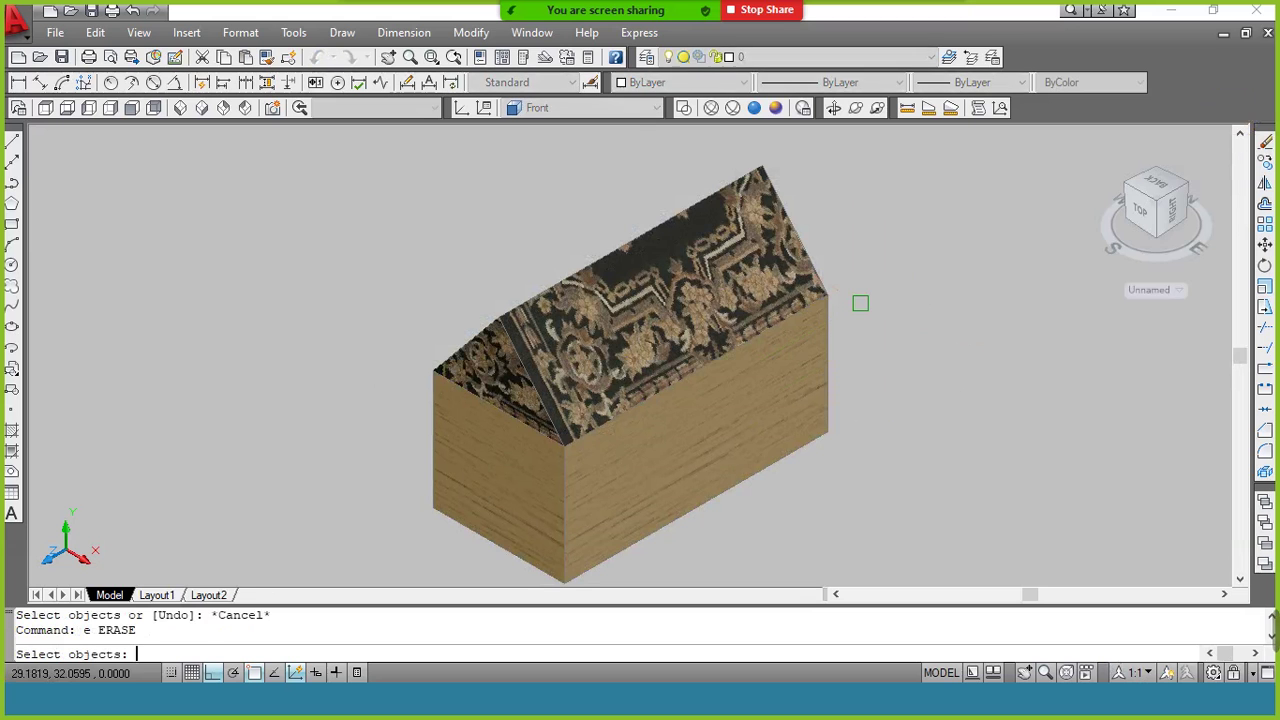
type("all")
key("Return")
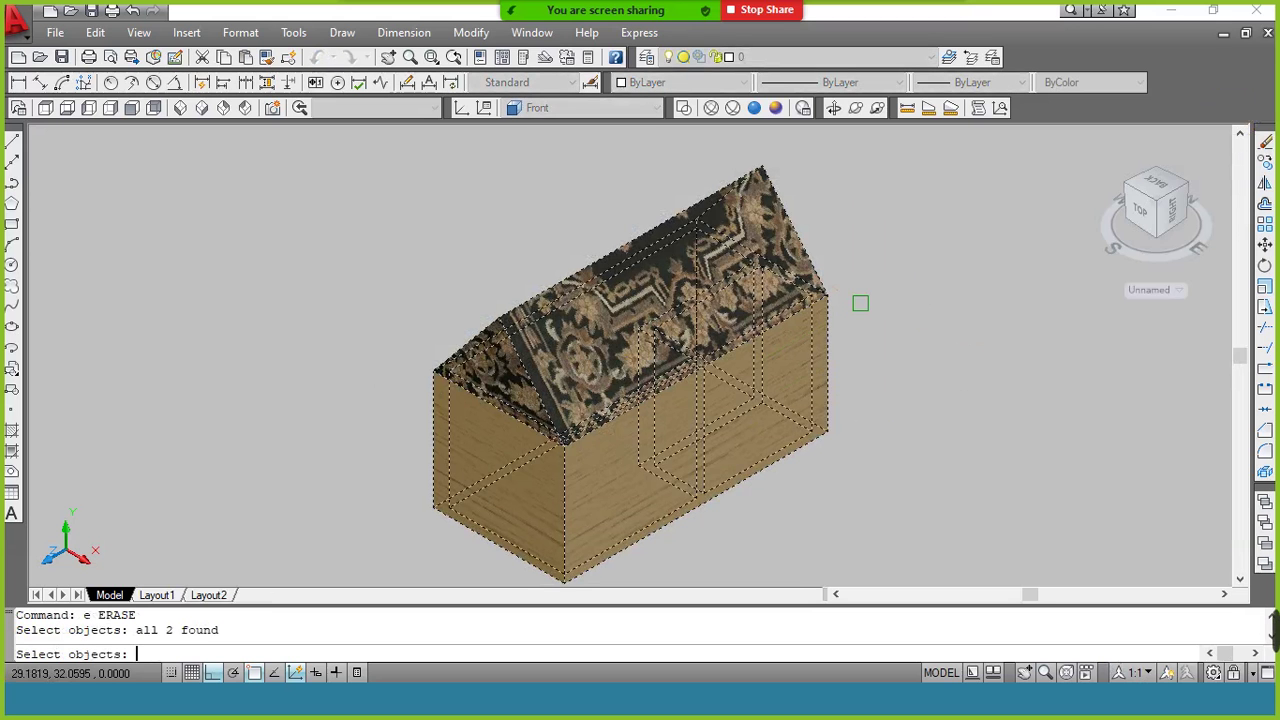
key("Return")
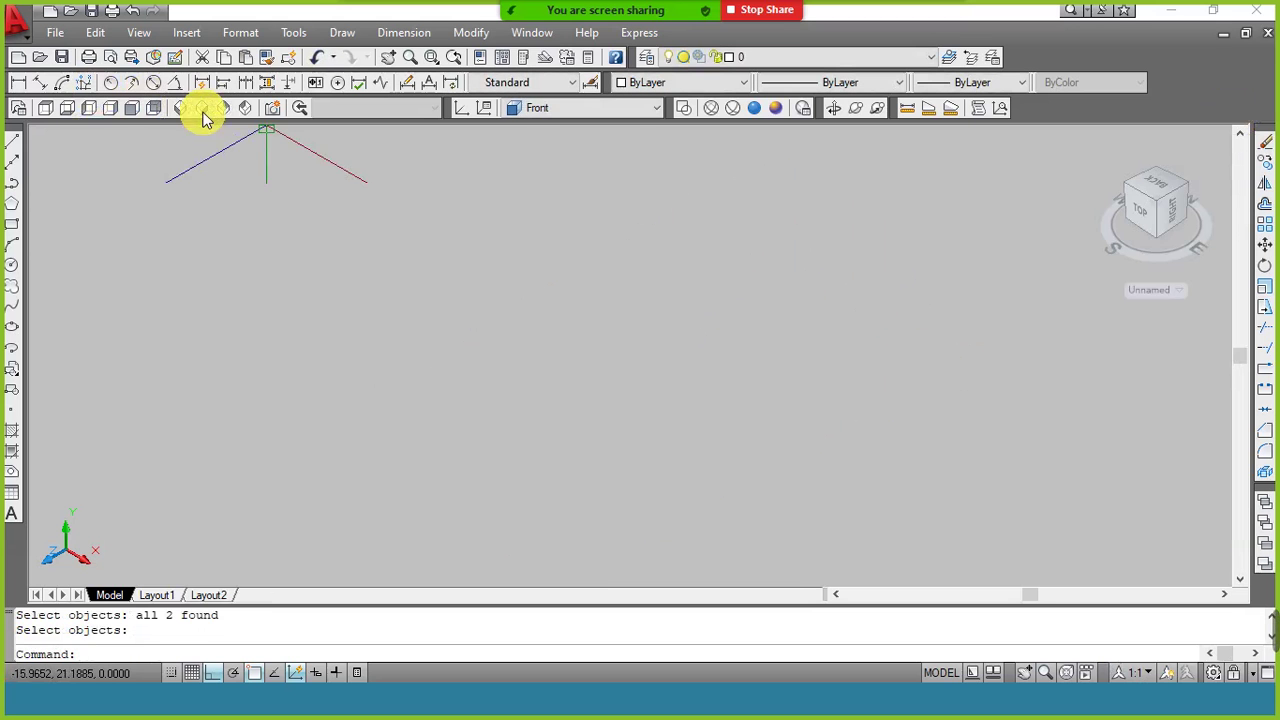
Switch to SE Isometric, then 2D Wireframe style, then the Top view
left_click(201, 108)
left_click(686, 111)
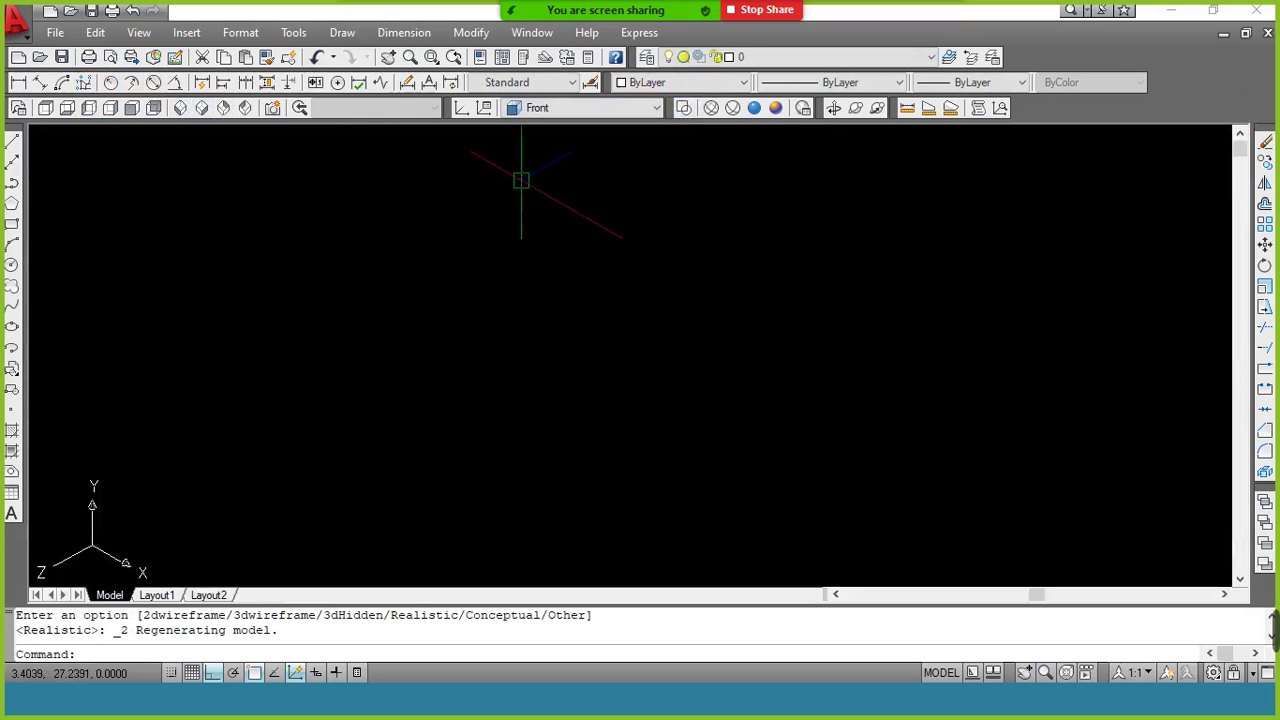
left_click(538, 106)
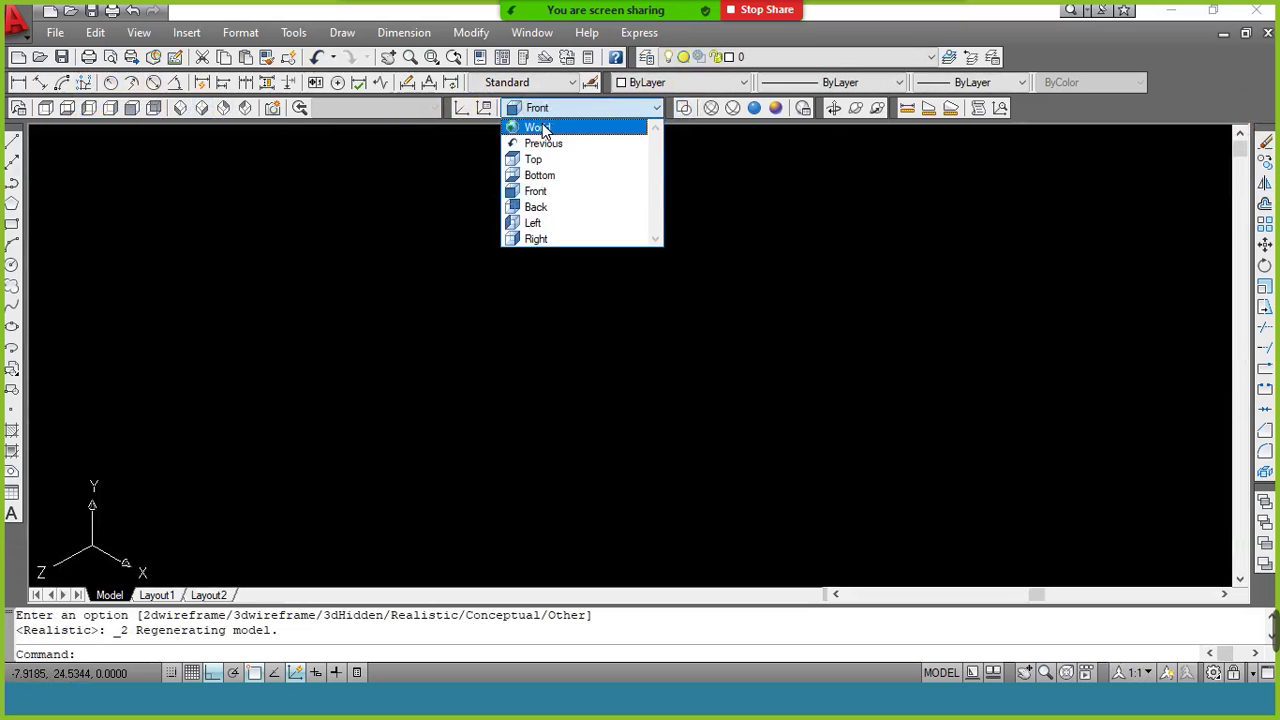
left_click(563, 159)
Draw a rectangle with RECTANG by picking two corners
type("re")
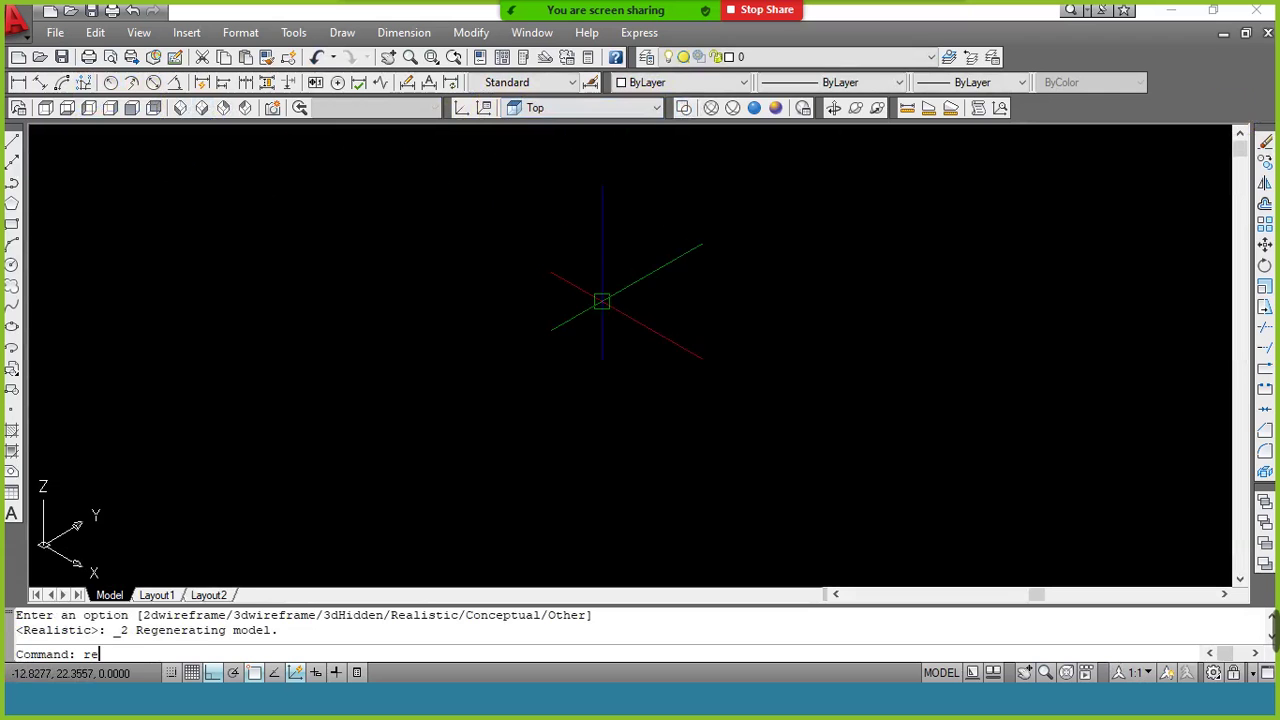
type("c")
key("Return")
left_click(427, 452)
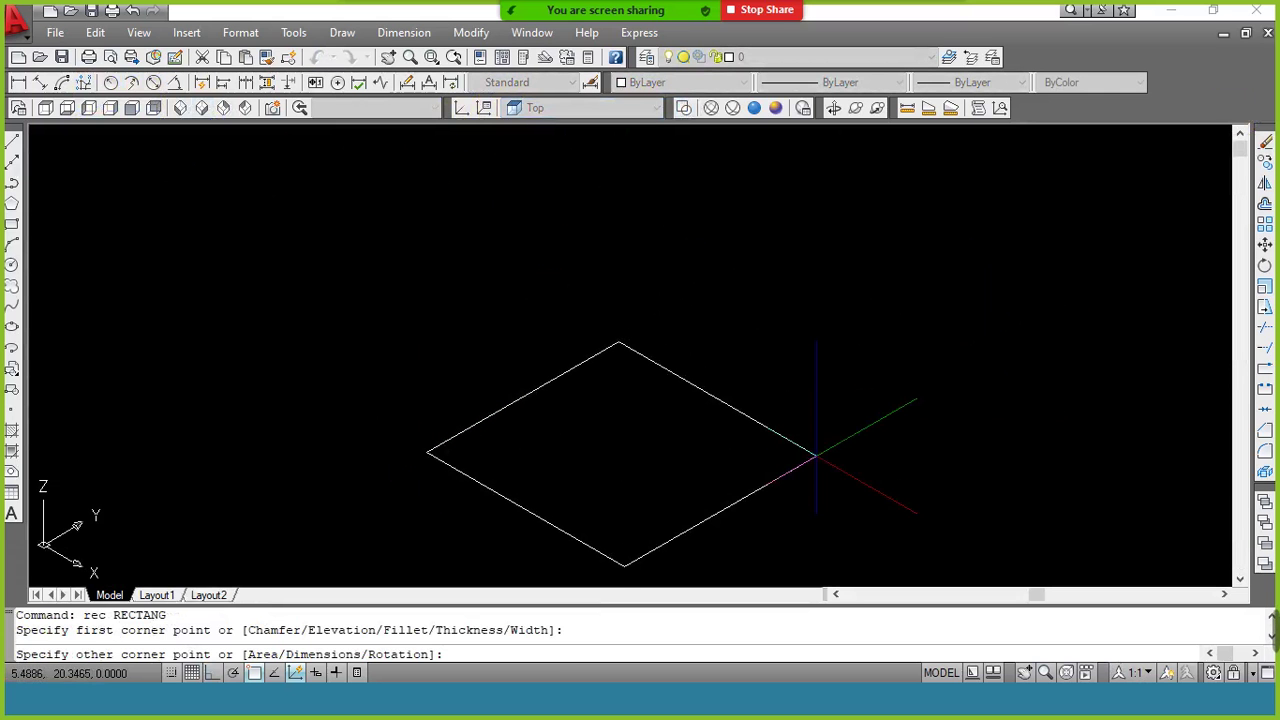
left_click(816, 456)
Extrude the rectangle upward into a box solid
type("ext")
key("Return")
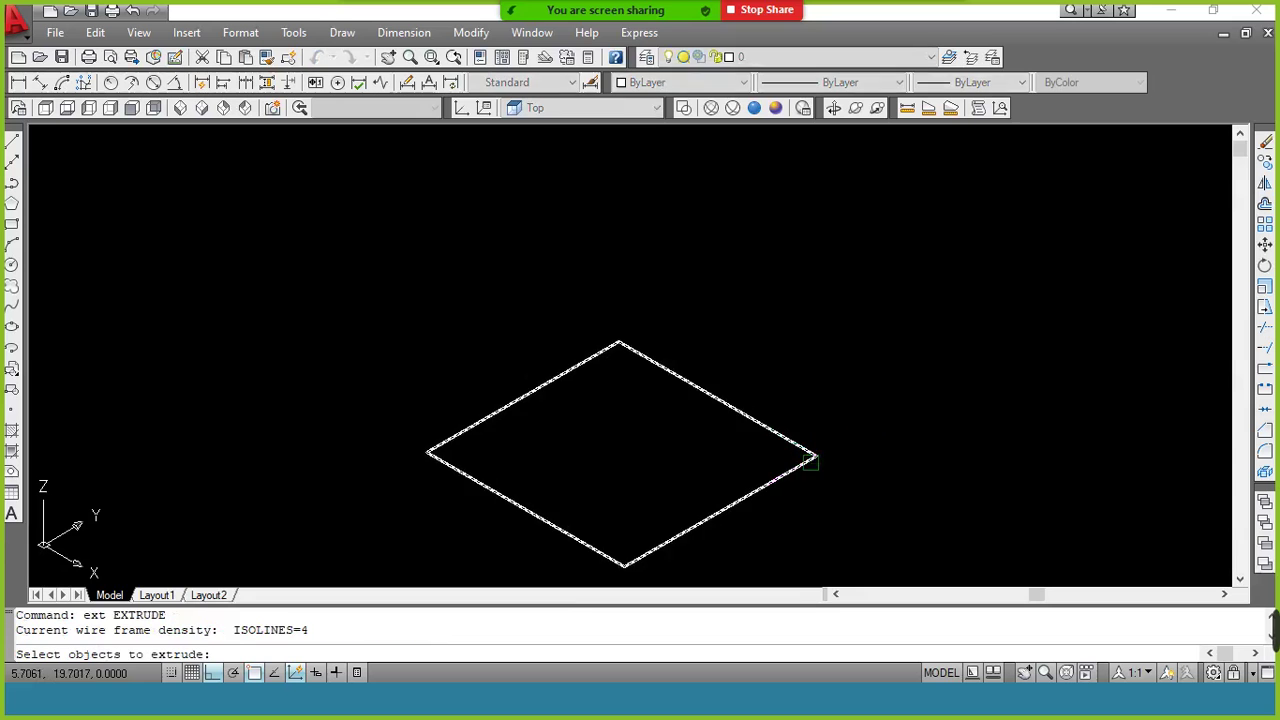
left_click(816, 458)
key("Return")
left_click(818, 283)
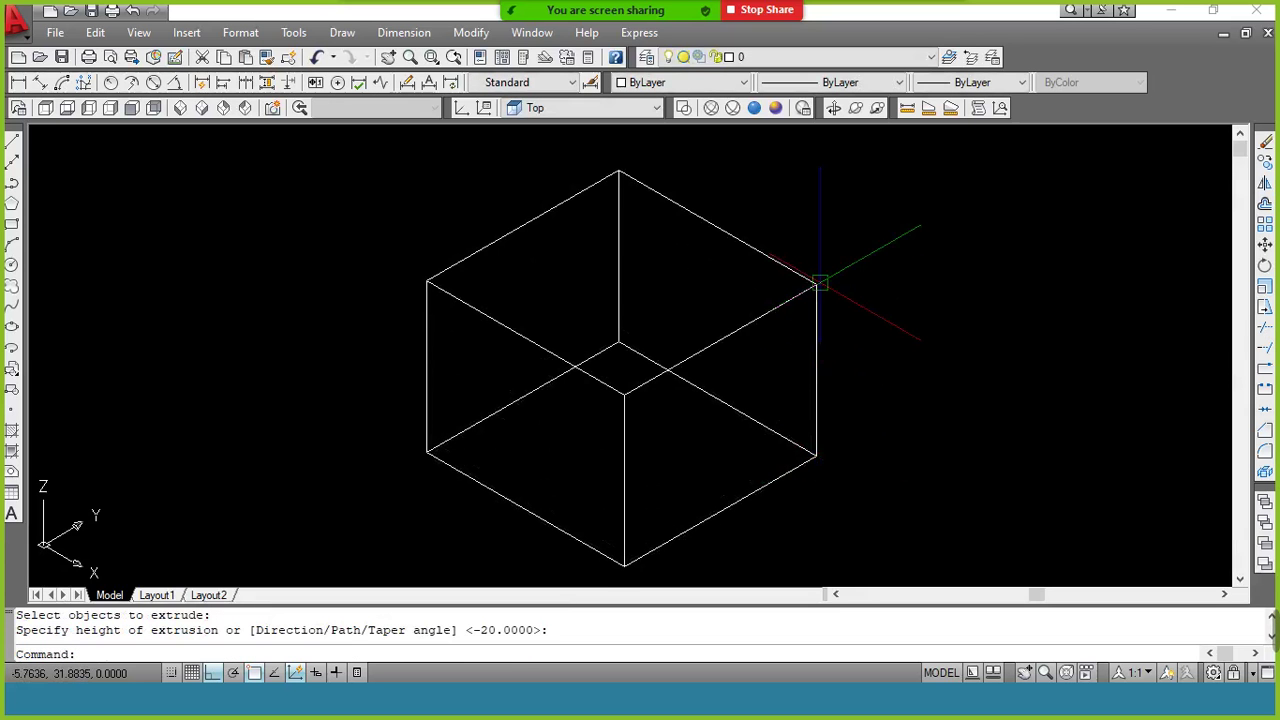
Shade the box in Conceptual style and open Zoom's group chat
left_click(772, 108)
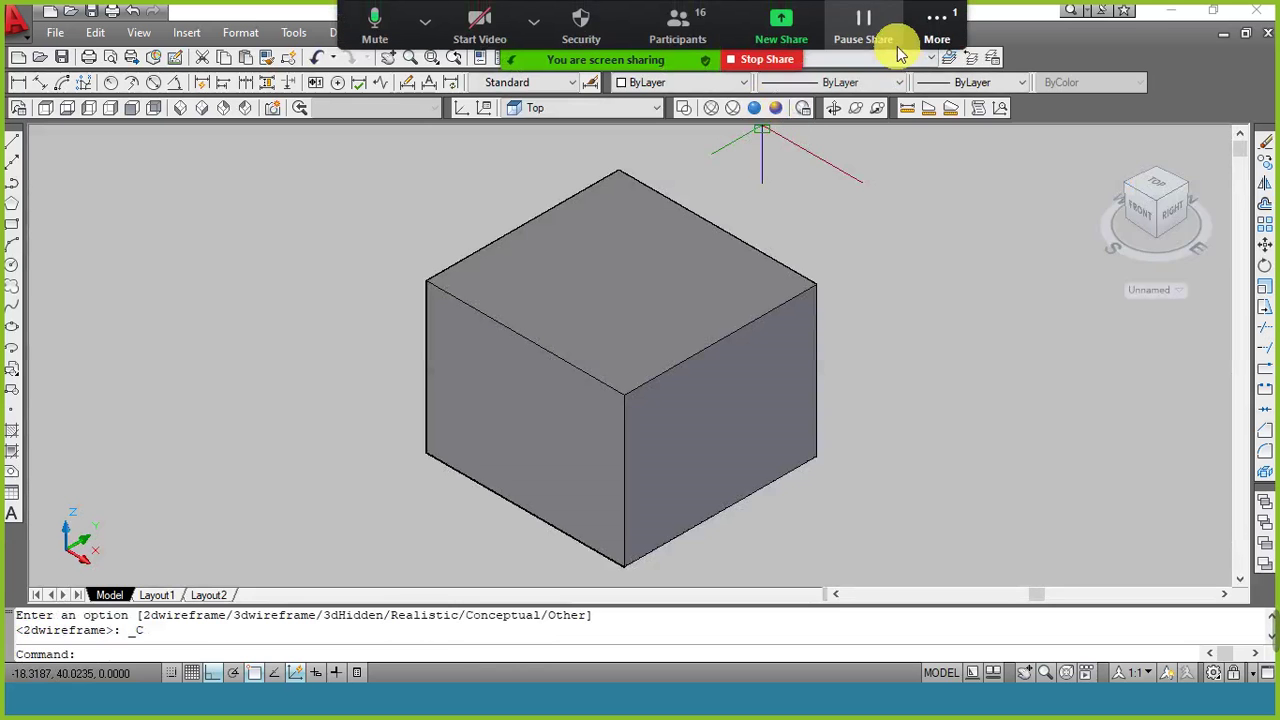
left_click(937, 25)
left_click(942, 60)
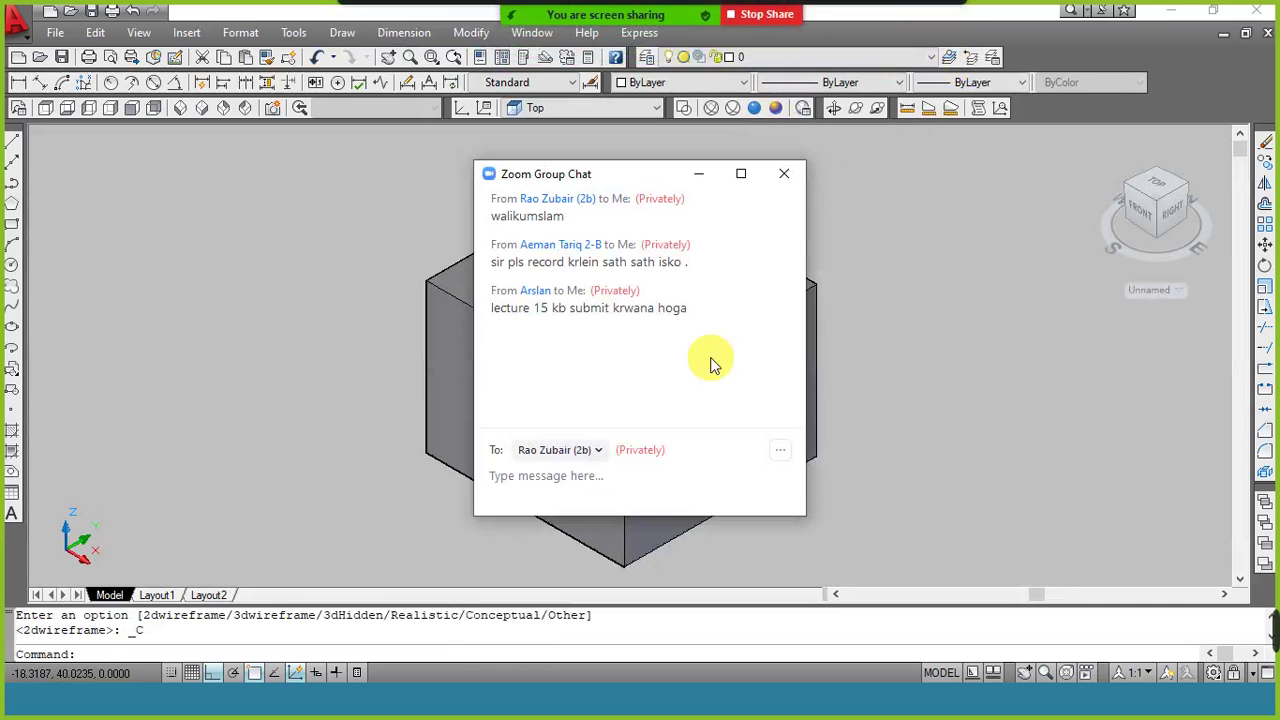
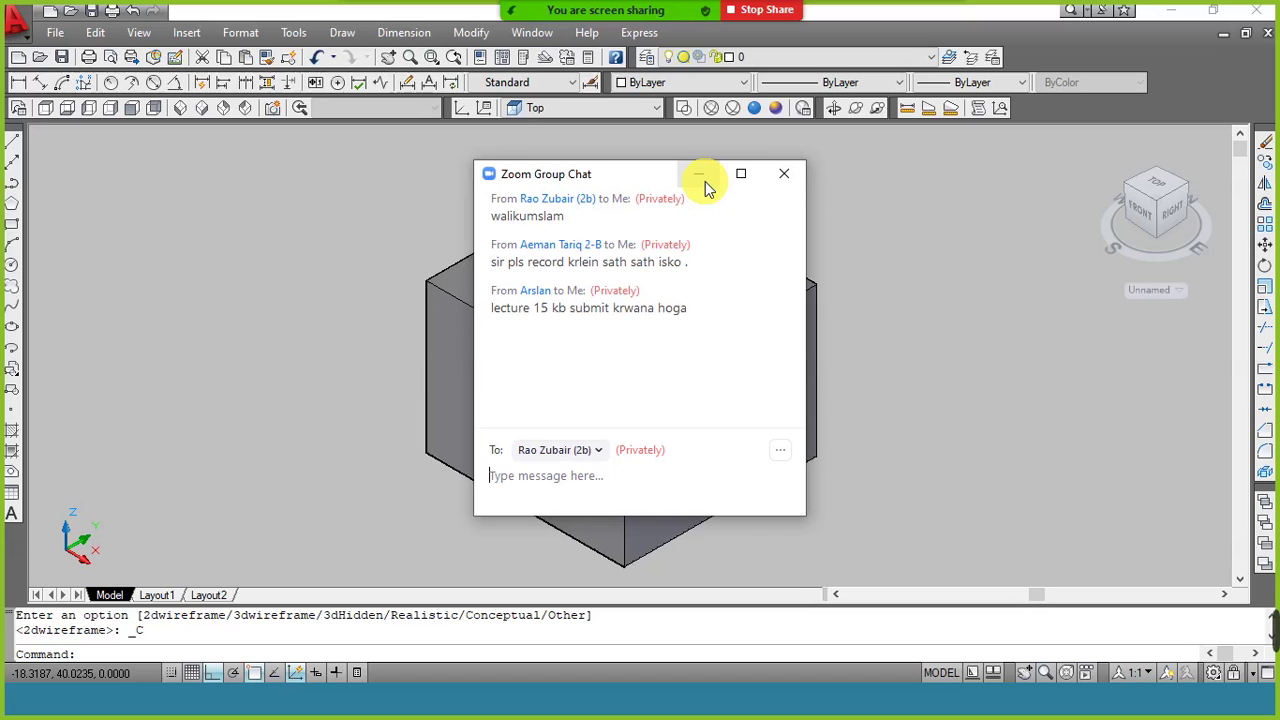
Minimize the Zoom group chat so the shaded box in the AutoCAD viewport is unobstructed
left_click(700, 178)
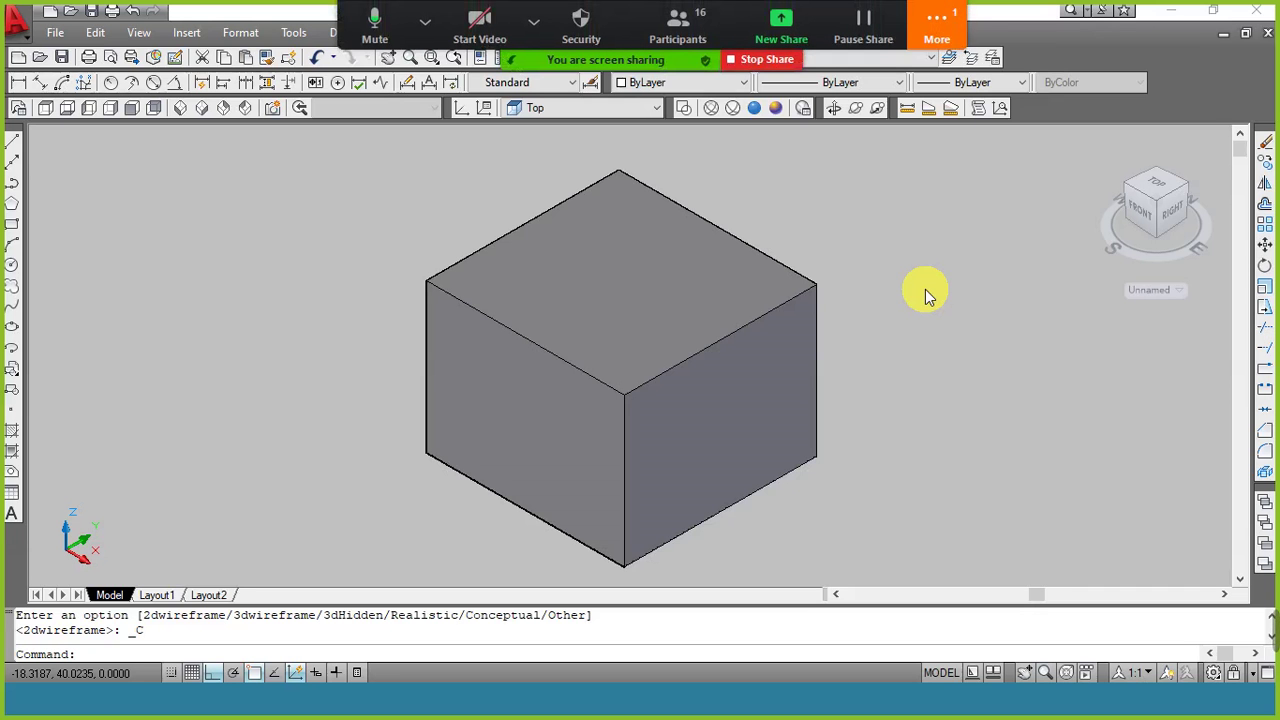
left_click(937, 25)
left_click(957, 63)
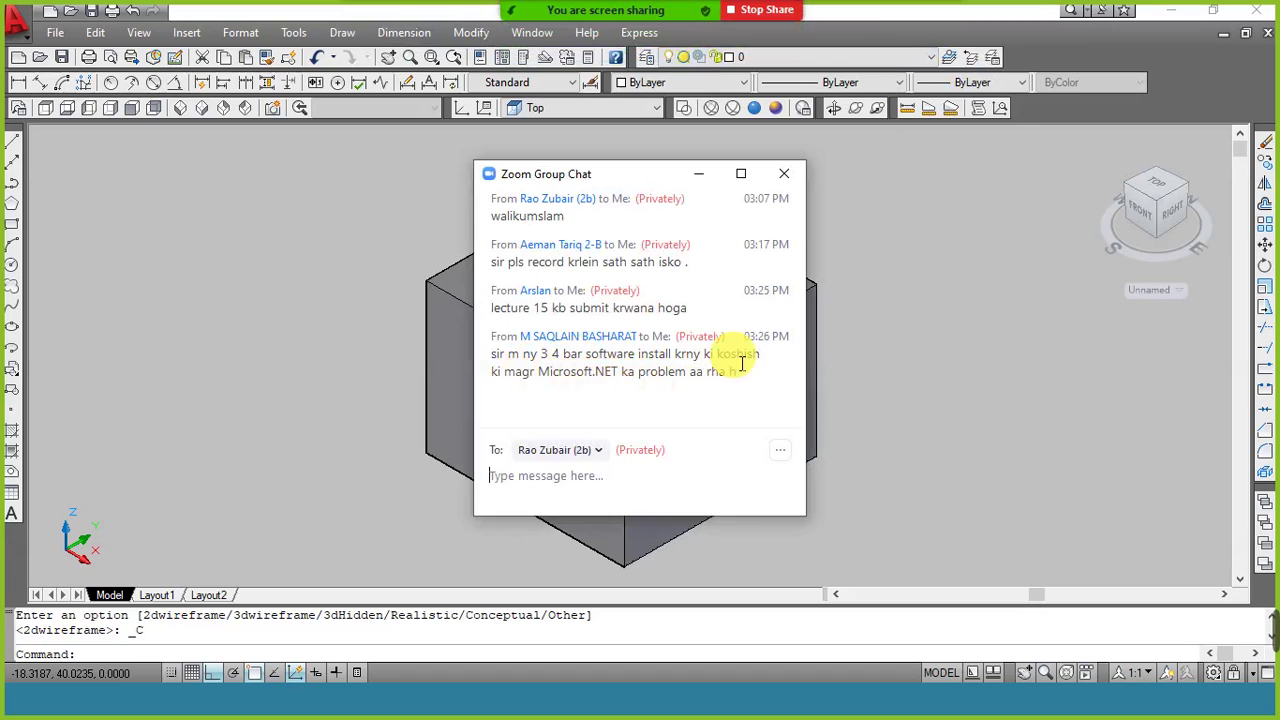
left_click(773, 179)
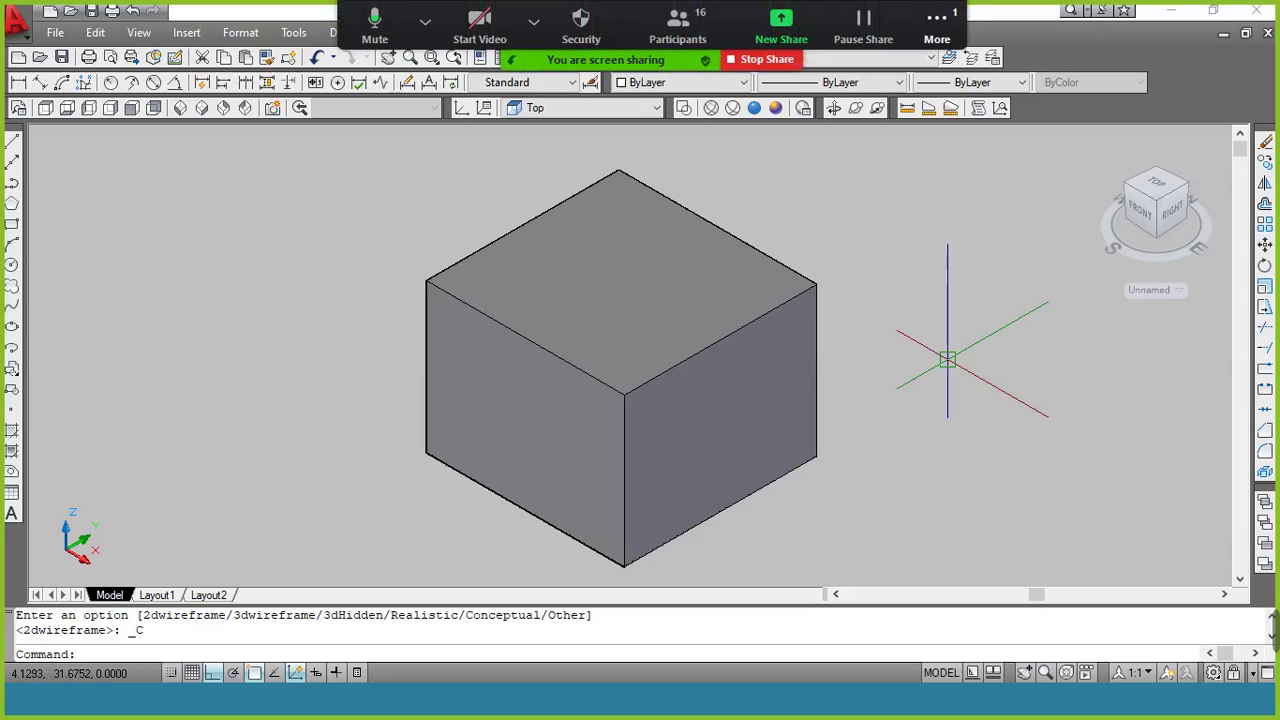
left_click(937, 28)
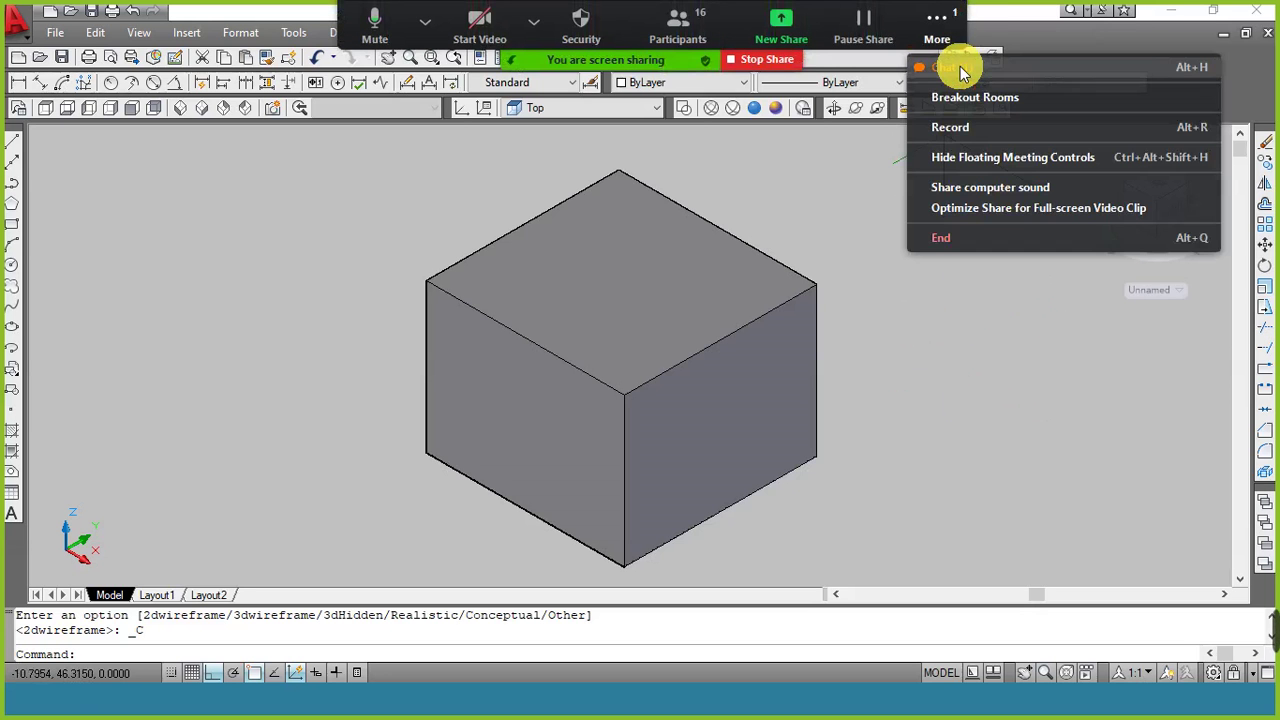
left_click(960, 66)
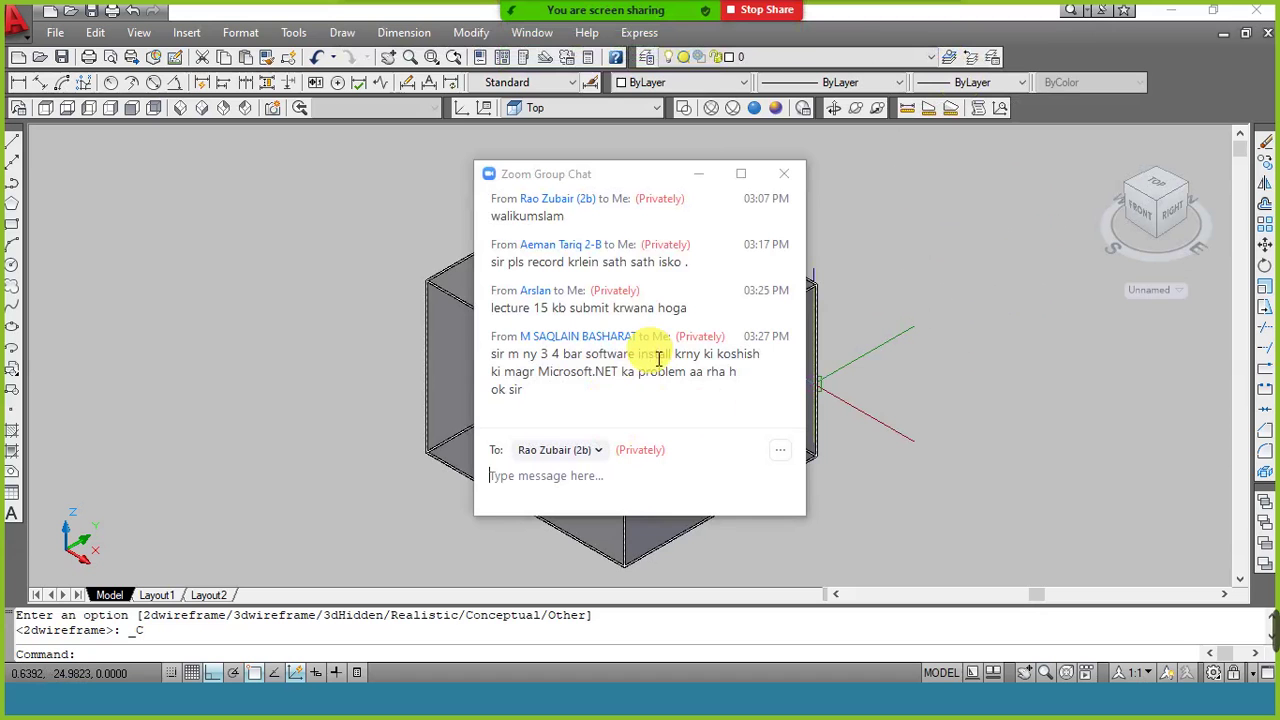
left_click(703, 181)
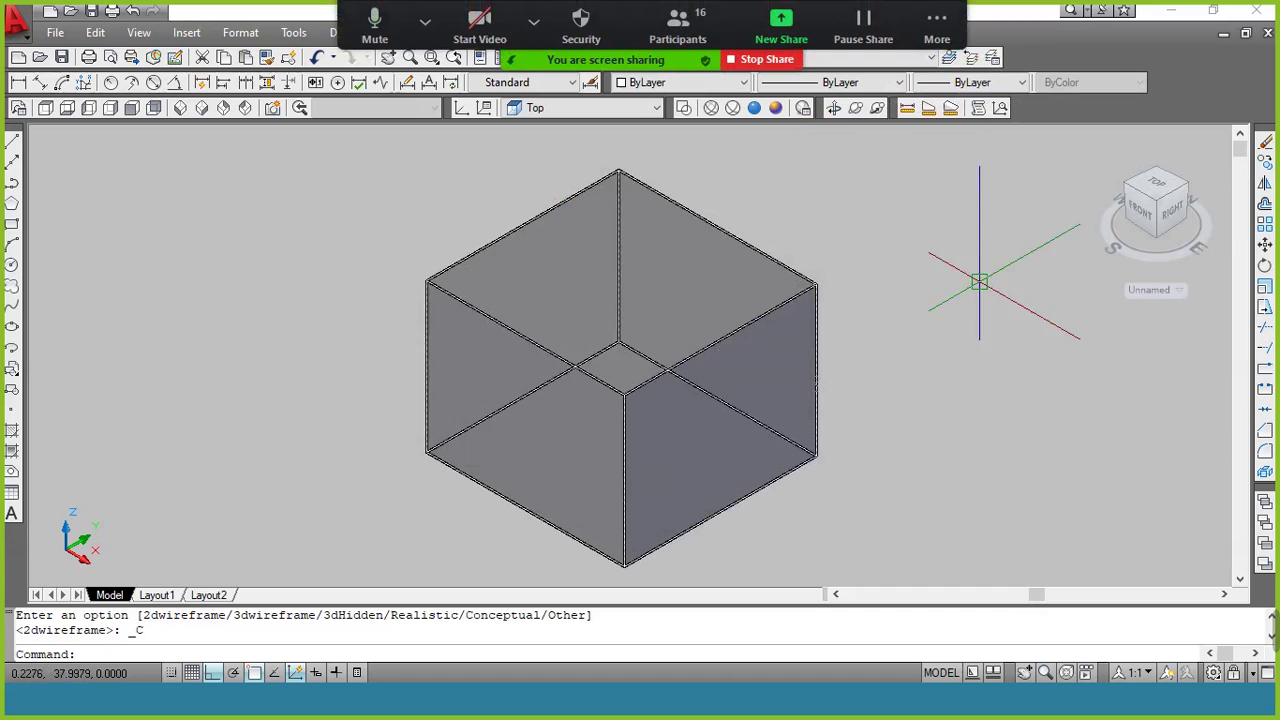
left_click(925, 344)
left_click(916, 263)
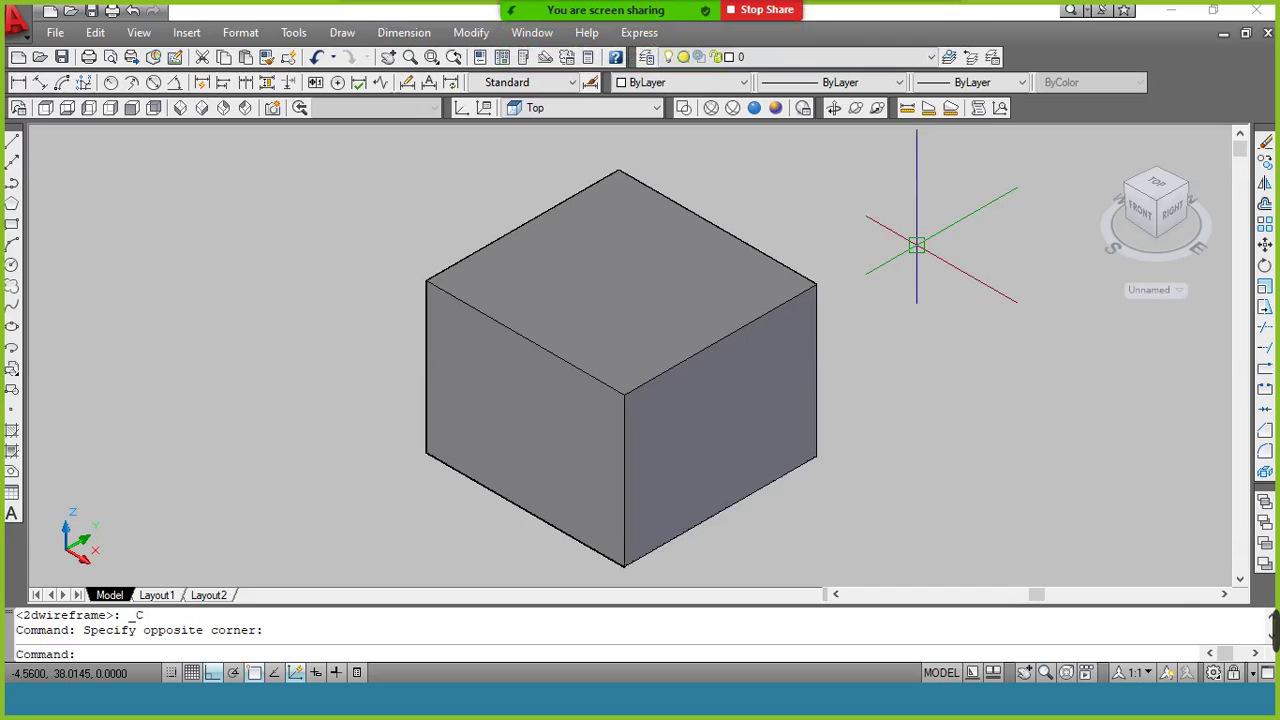
Align a 3-point UCS on the cube's lower-left and top-right corners
left_click(461, 108)
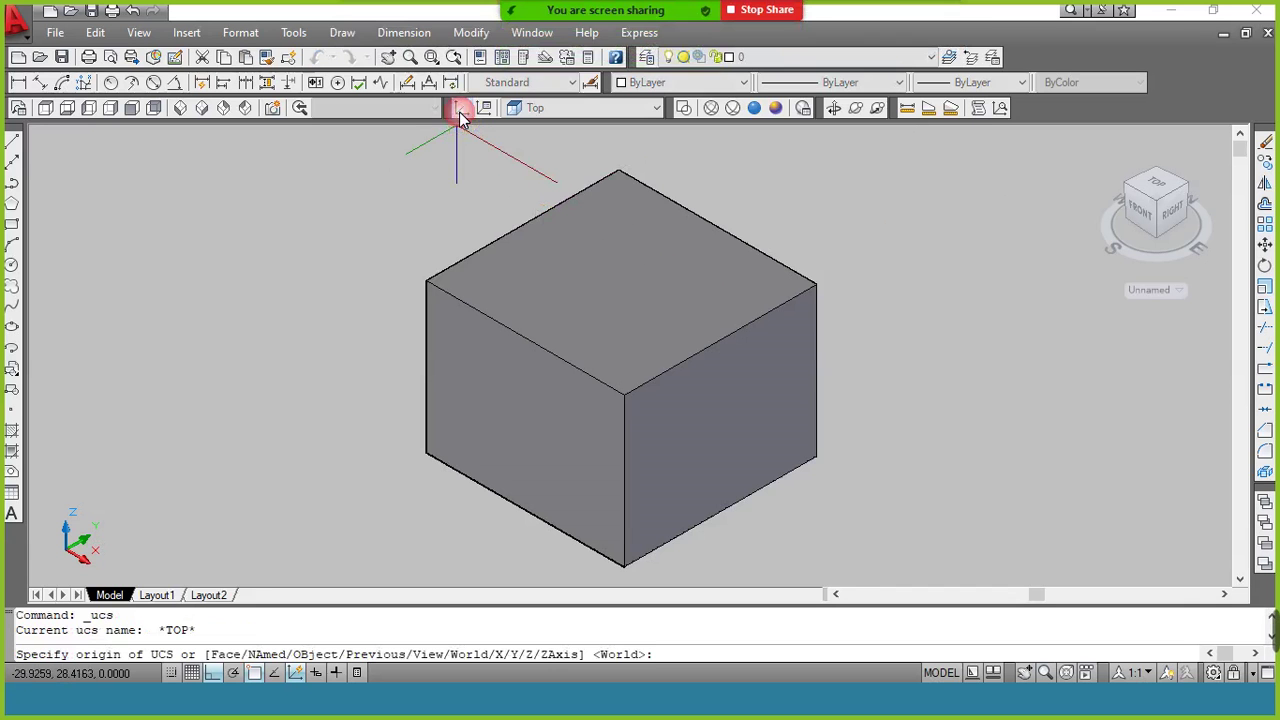
left_click(427, 450)
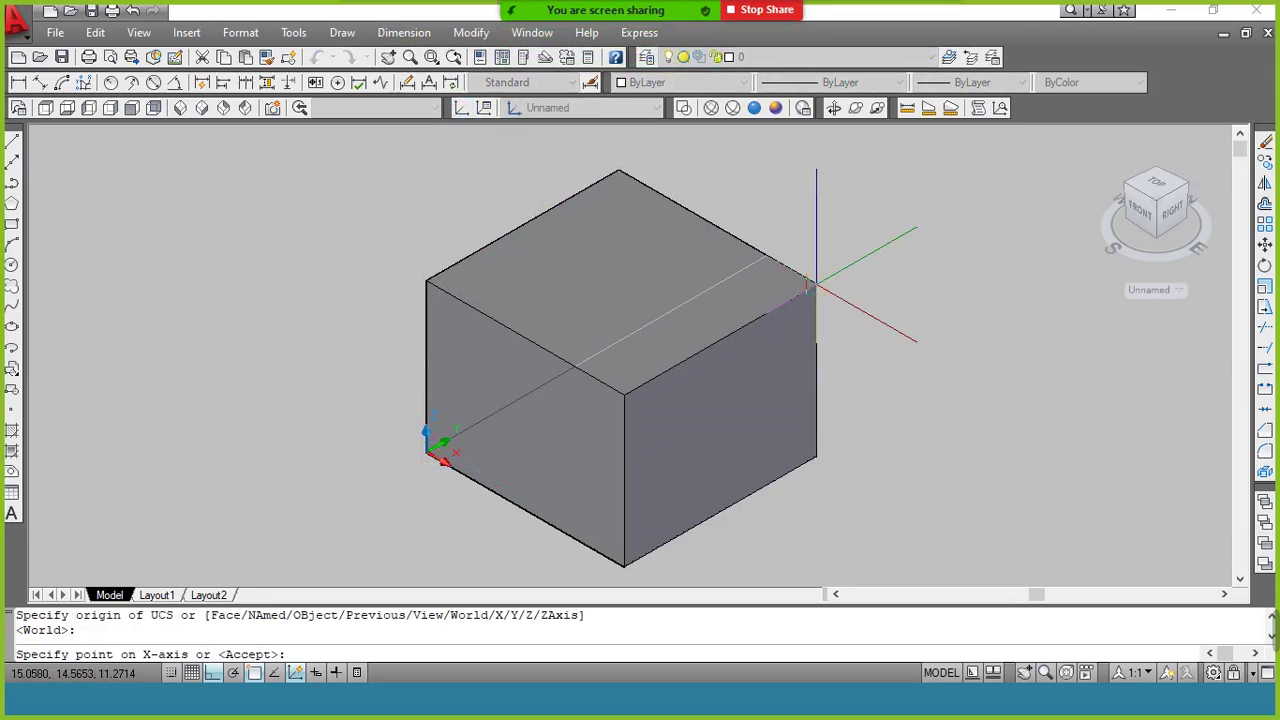
left_click(816, 285)
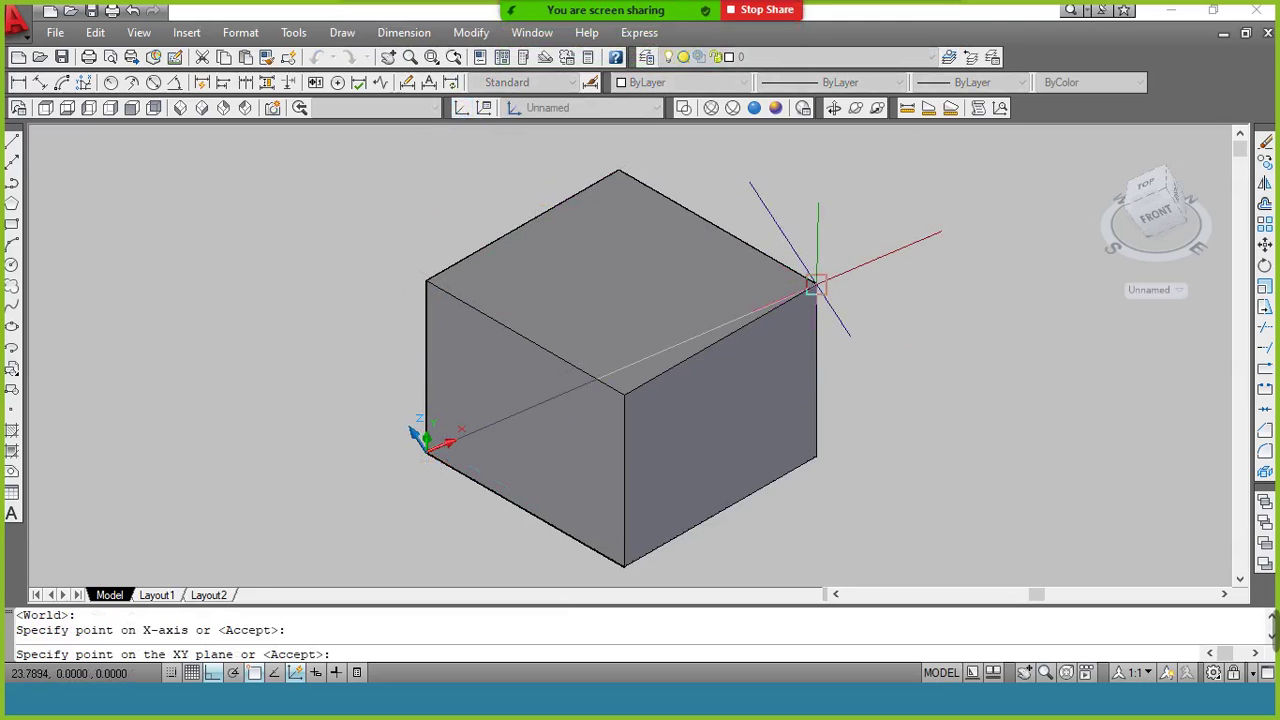
left_click(814, 455)
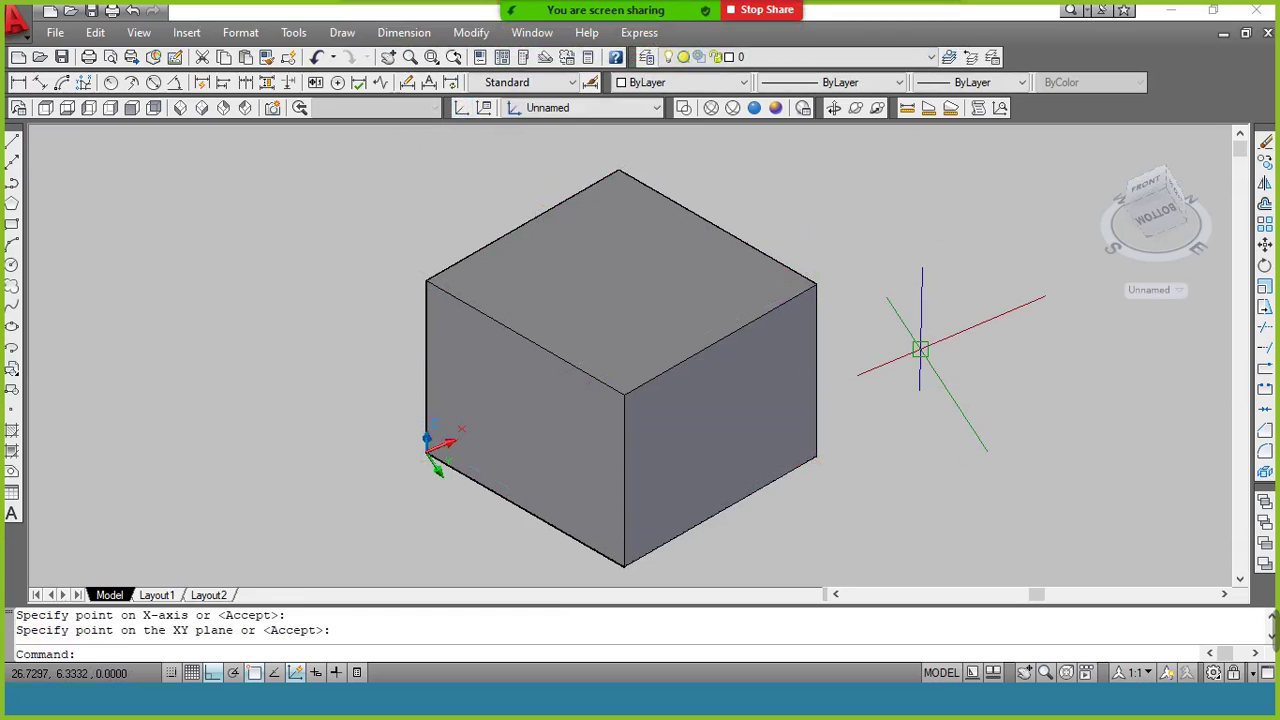
Draw a diagonal line from the cube's top-right corner to its lower-left corner
type("l")
key("Return")
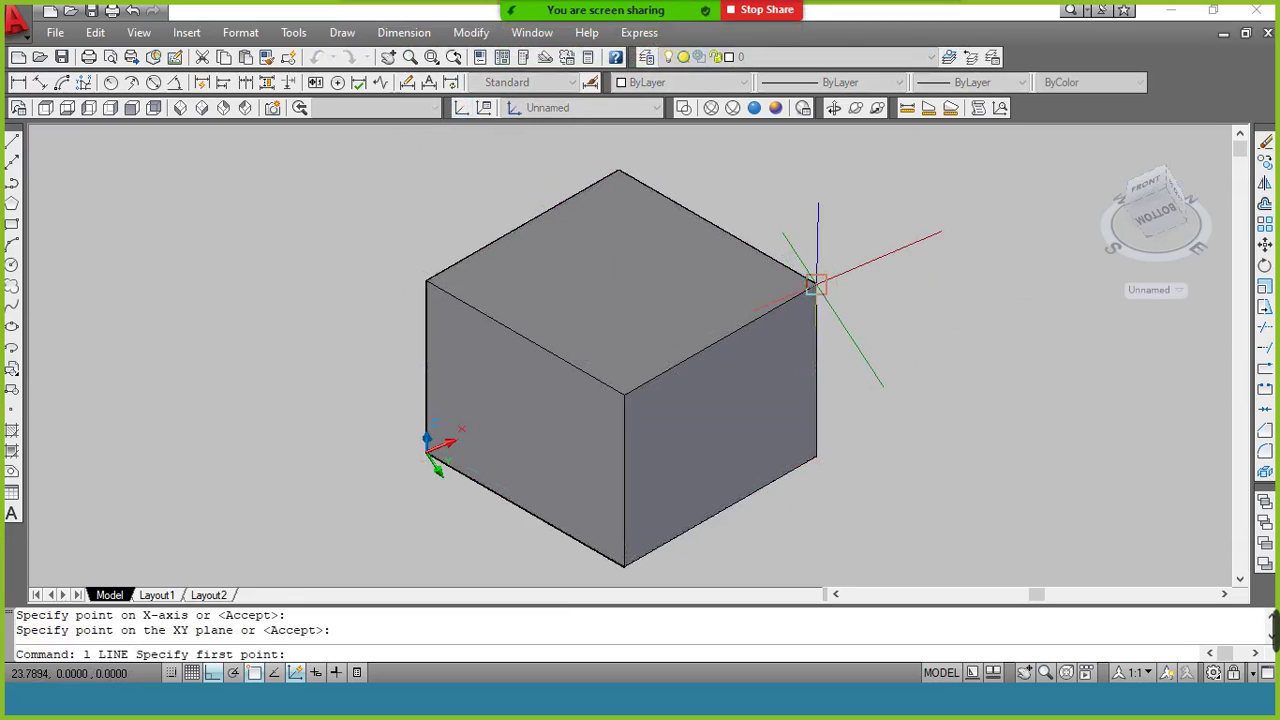
left_click(816, 285)
left_click(428, 441)
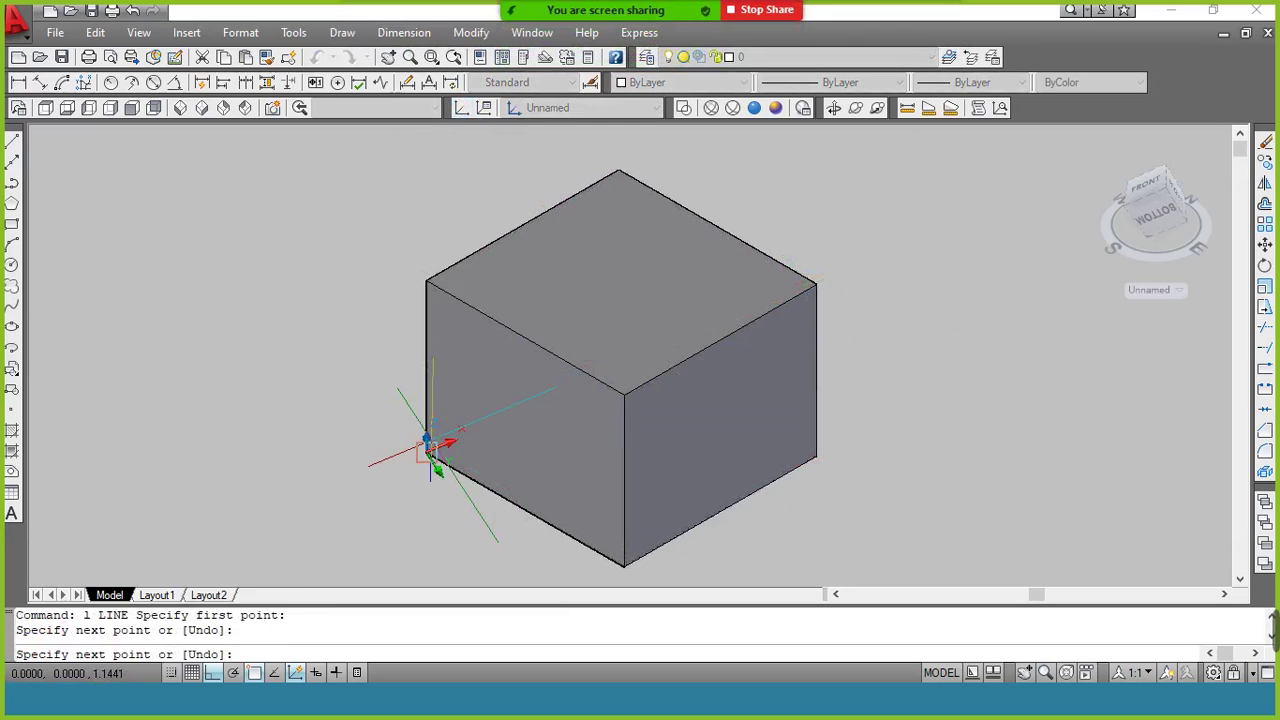
key("Return")
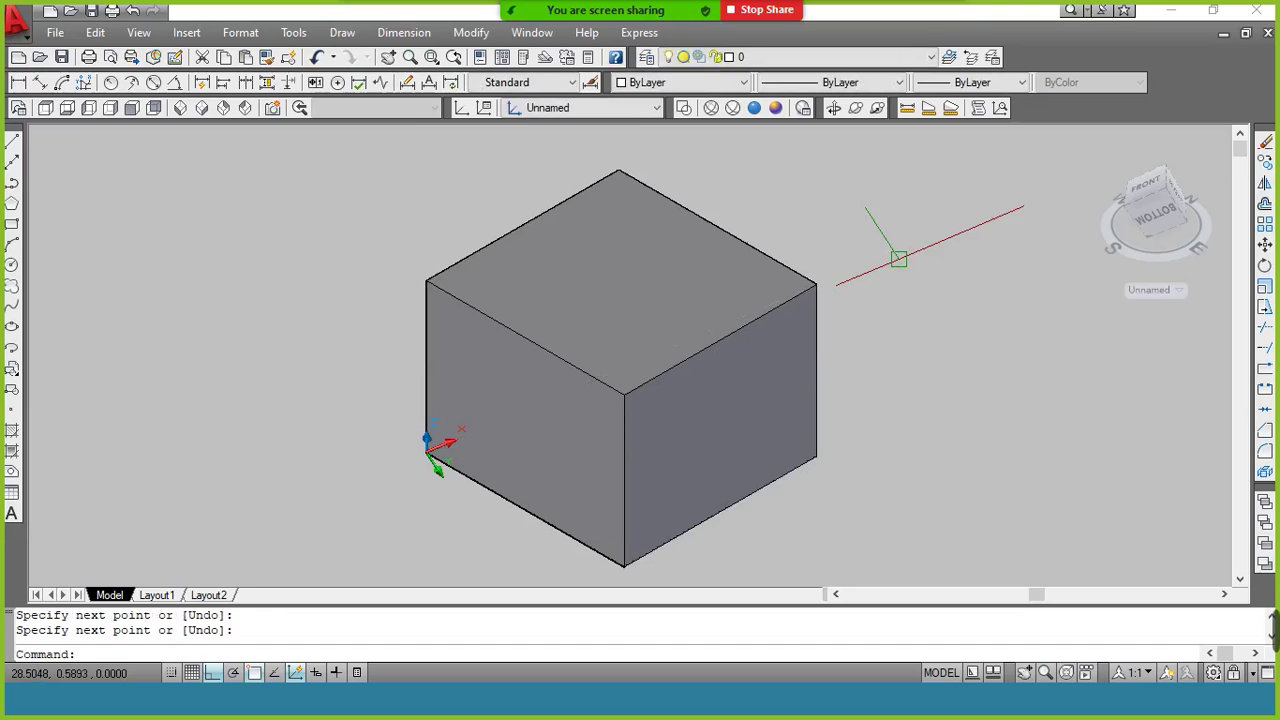
Switch to 2D Wireframe display and abandon a circle started at the cube's corner
left_click(688, 112)
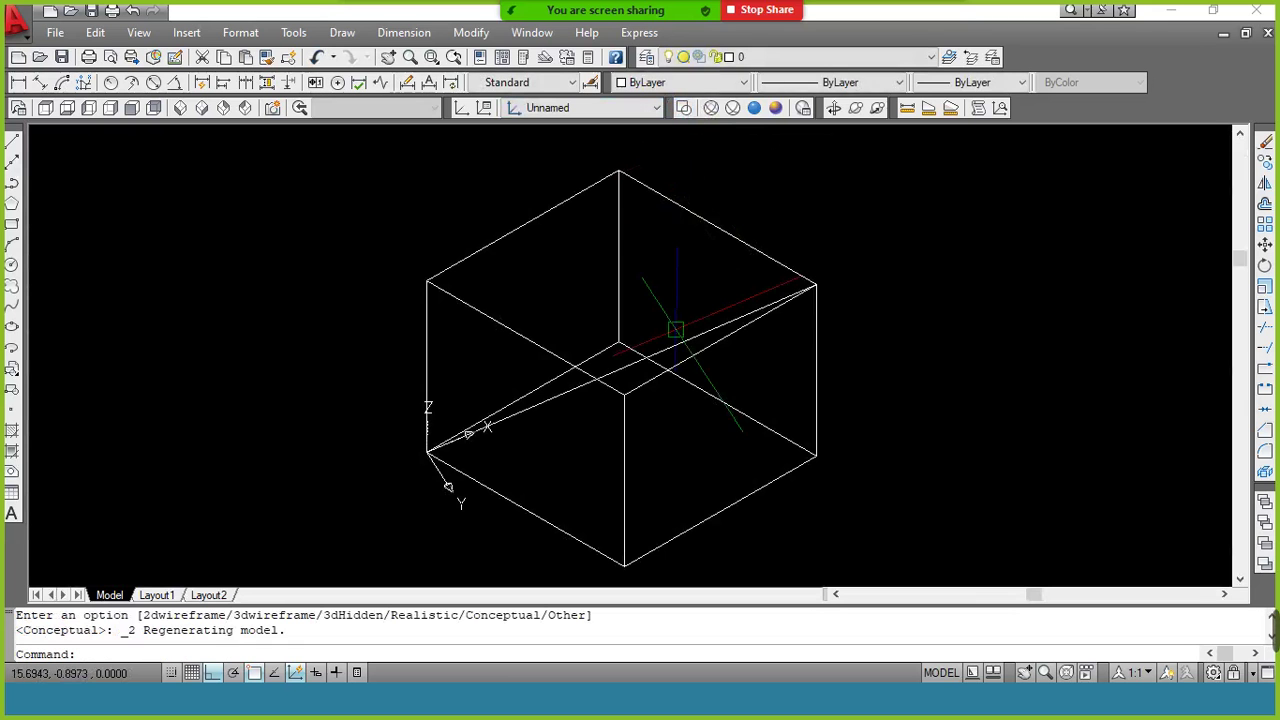
type("c")
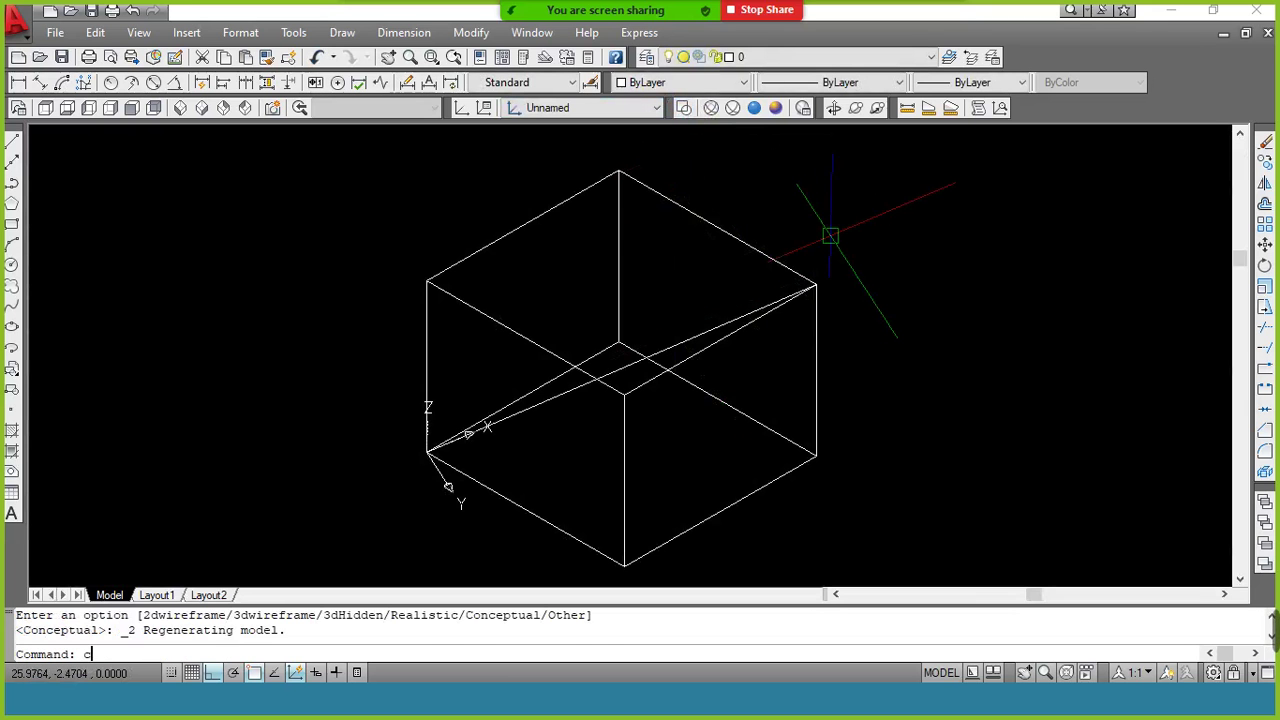
key("Return")
left_click(816, 287)
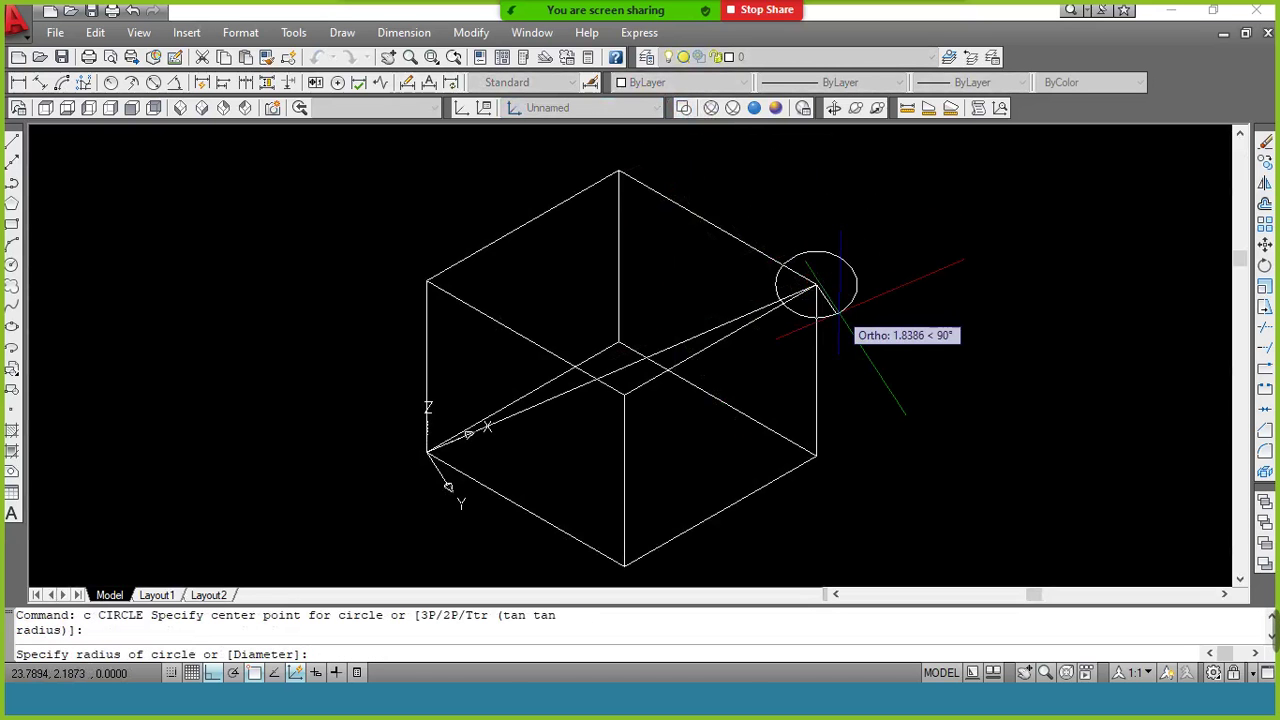
key("Escape")
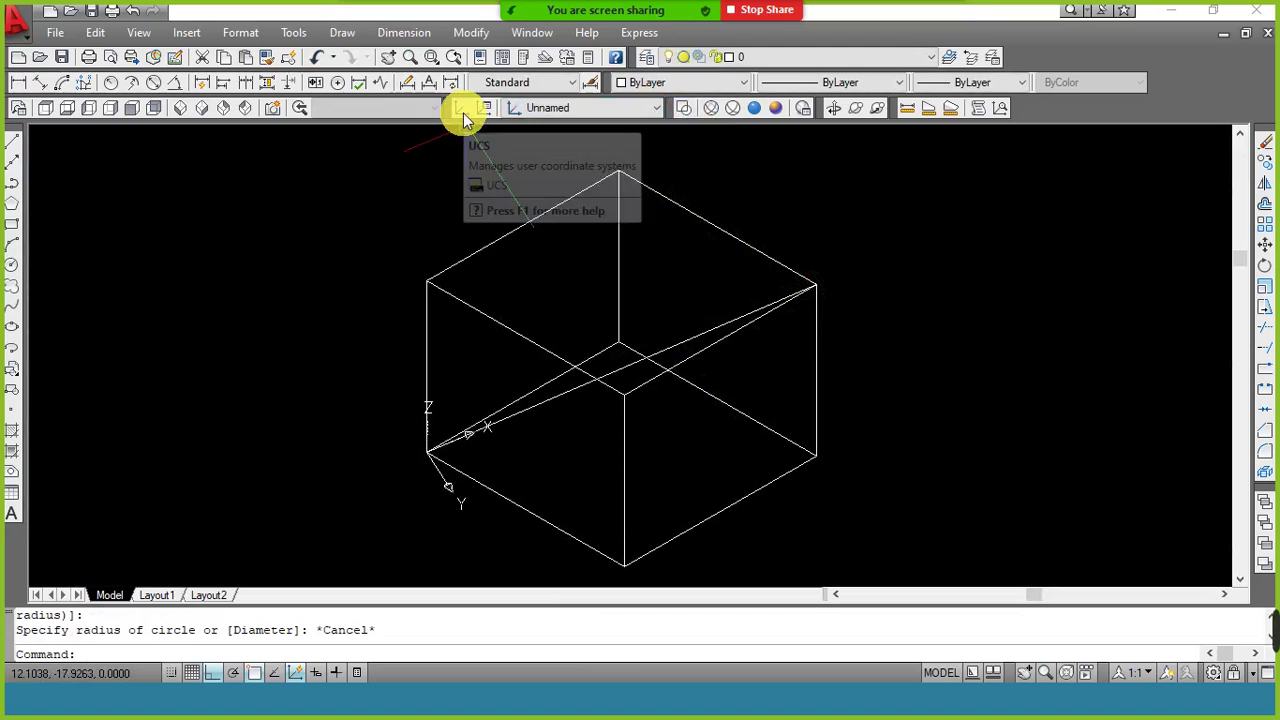
Move the UCS origin to the box's upper-right corner
left_click(462, 110)
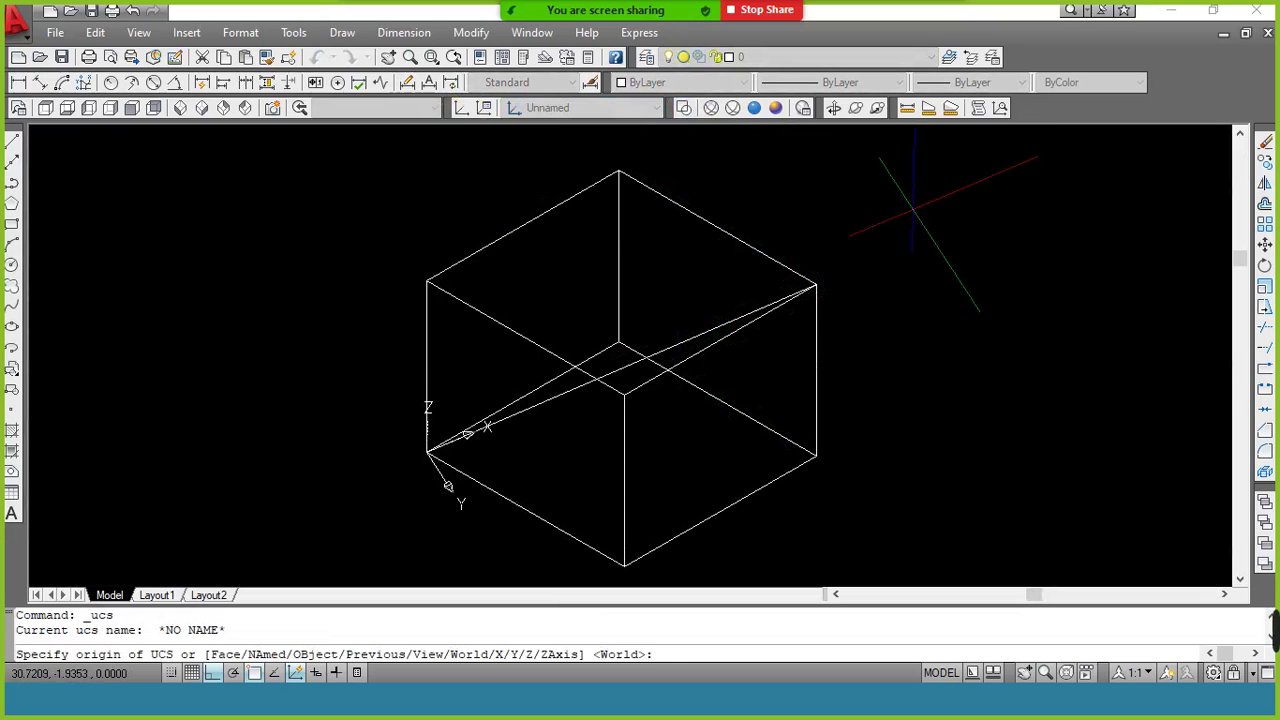
type("o")
key("Return")
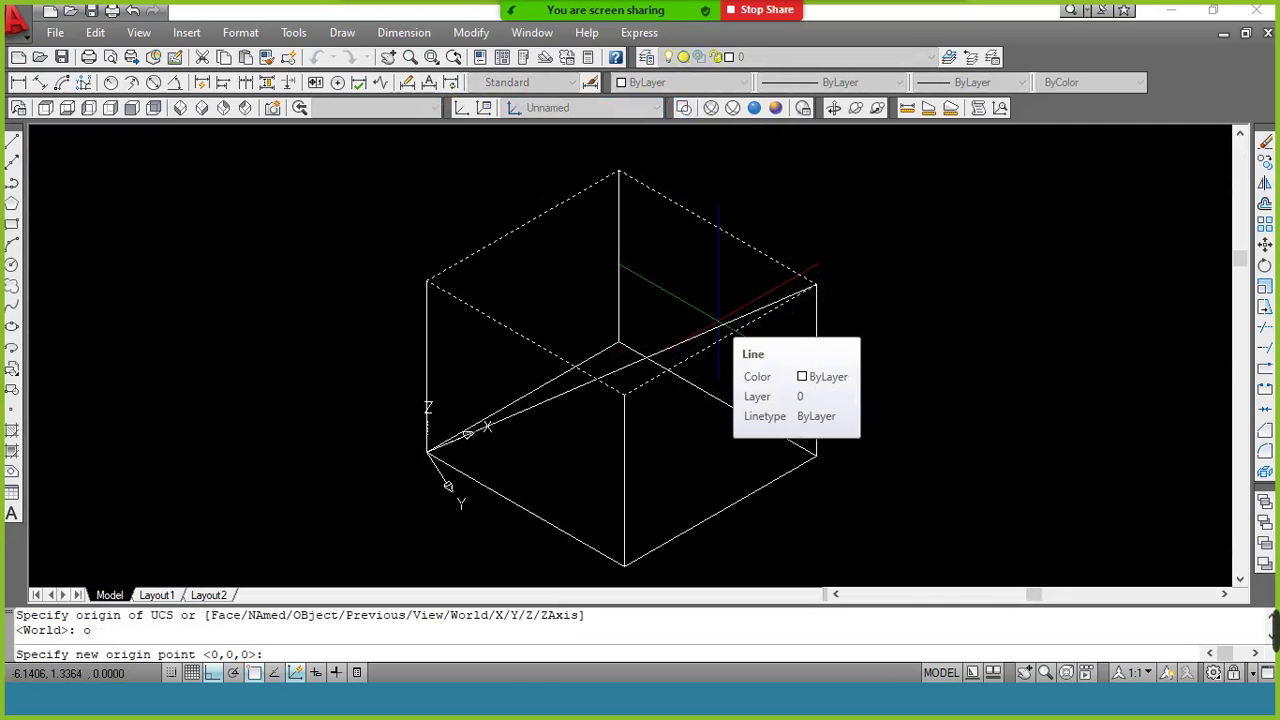
left_click(816, 286)
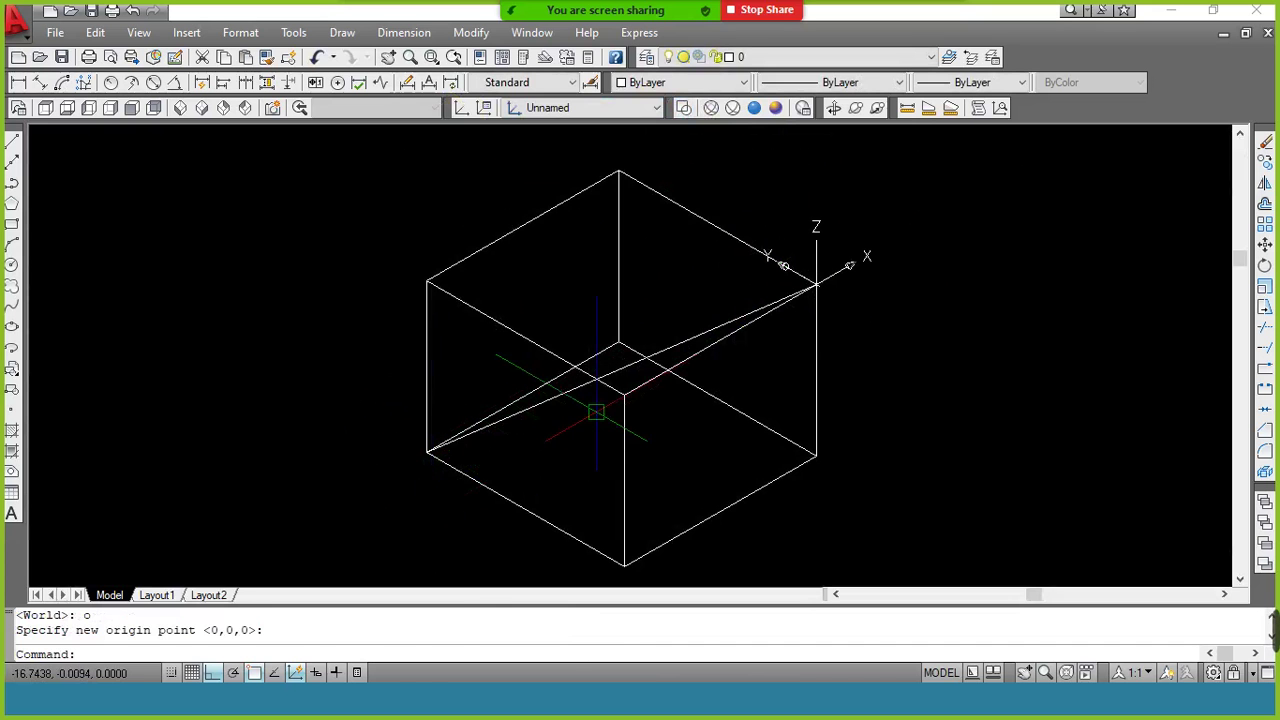
key("Return")
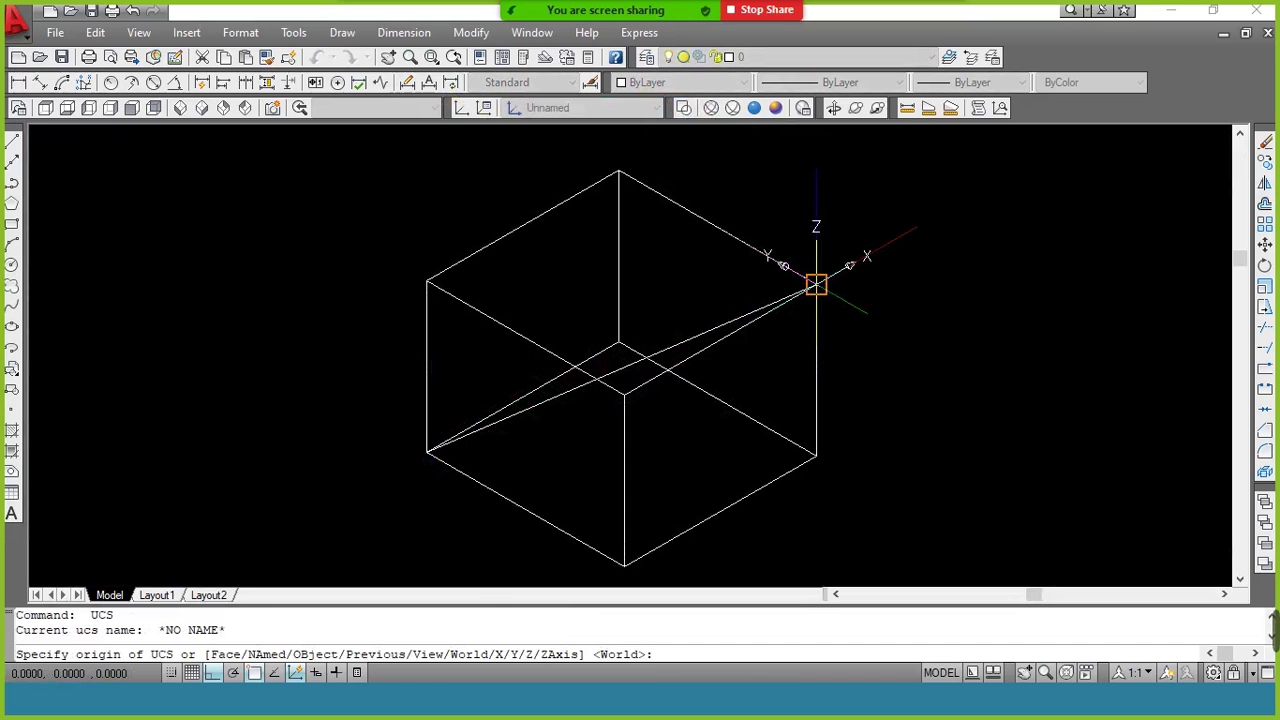
Reorient the UCS at the upper-right corner and draw a small circle centred there
left_click(816, 286)
left_click(427, 452)
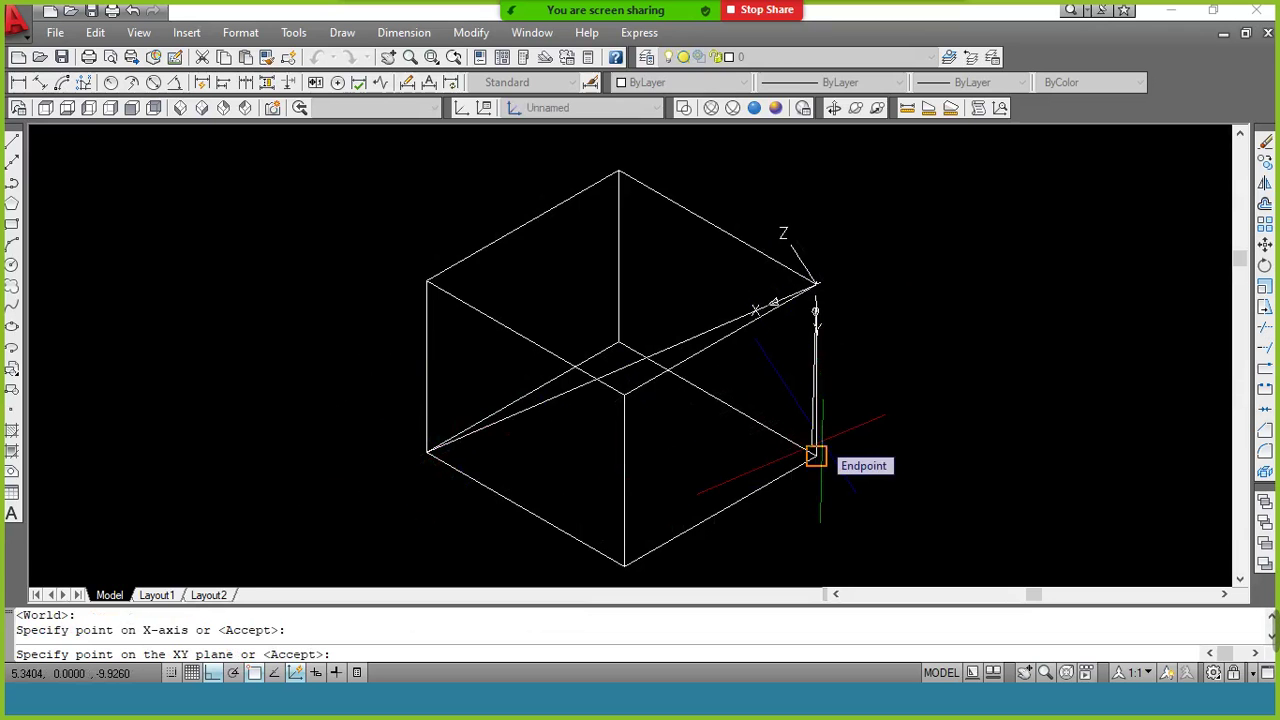
left_click(816, 455)
type("c")
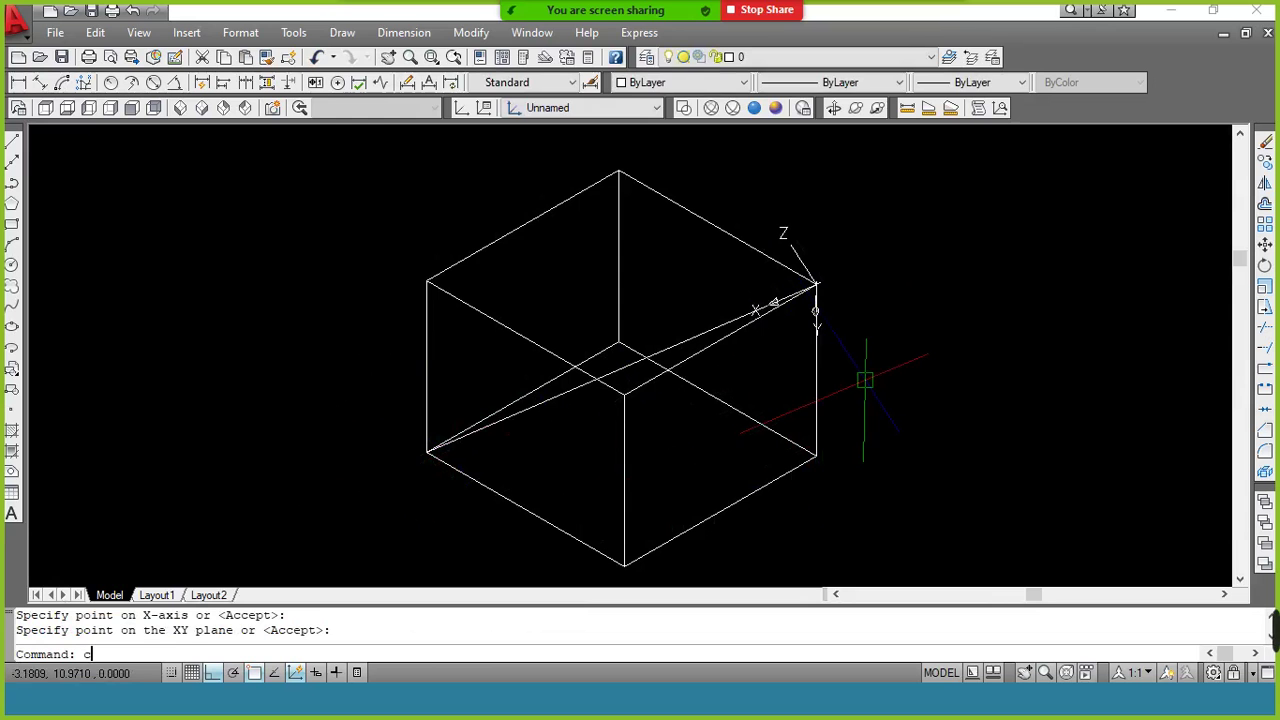
key("Return")
left_click(816, 285)
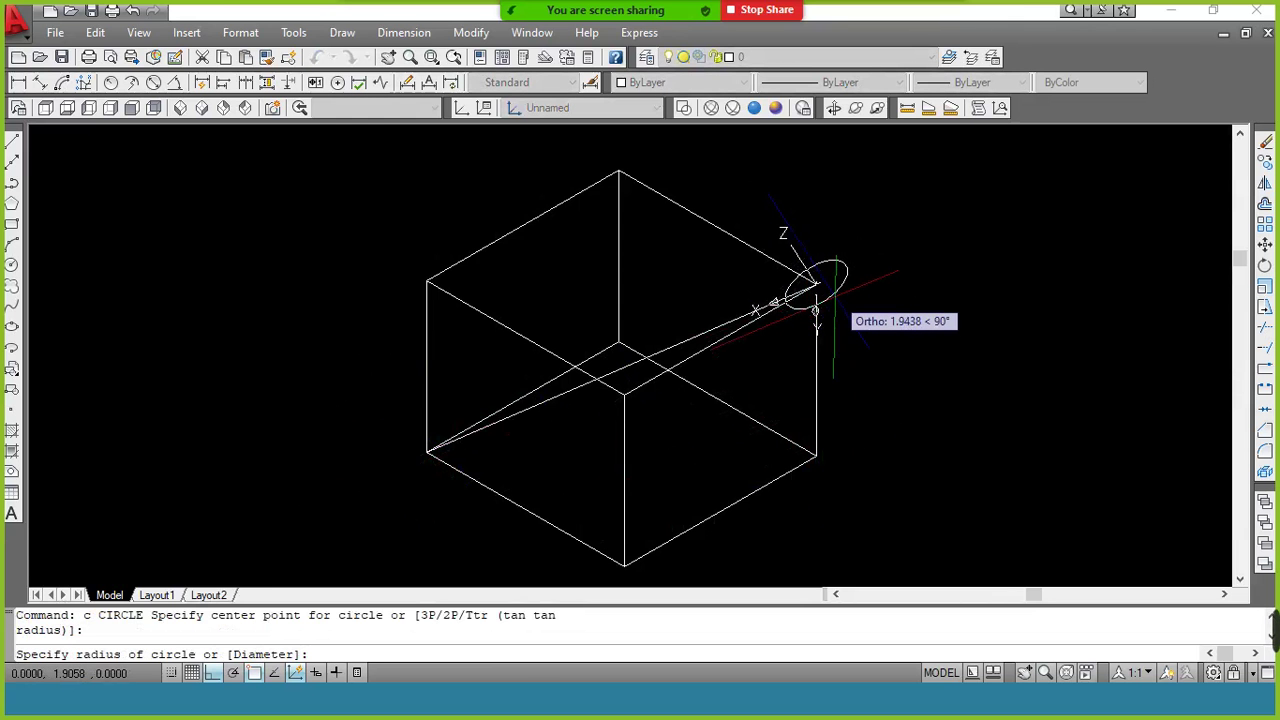
left_click(833, 297)
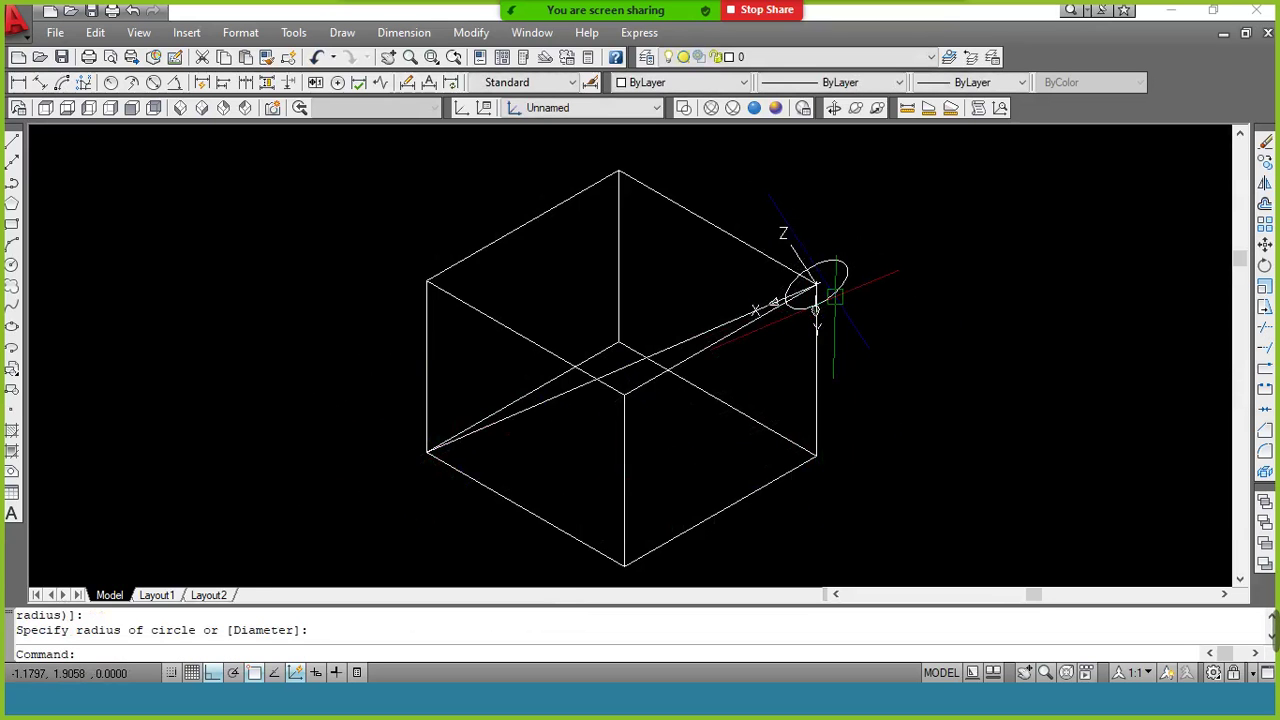
Abandon an extrude, then sweep the circle along the diagonal line into a rod
type("ext")
key("Return")
left_click(838, 264)
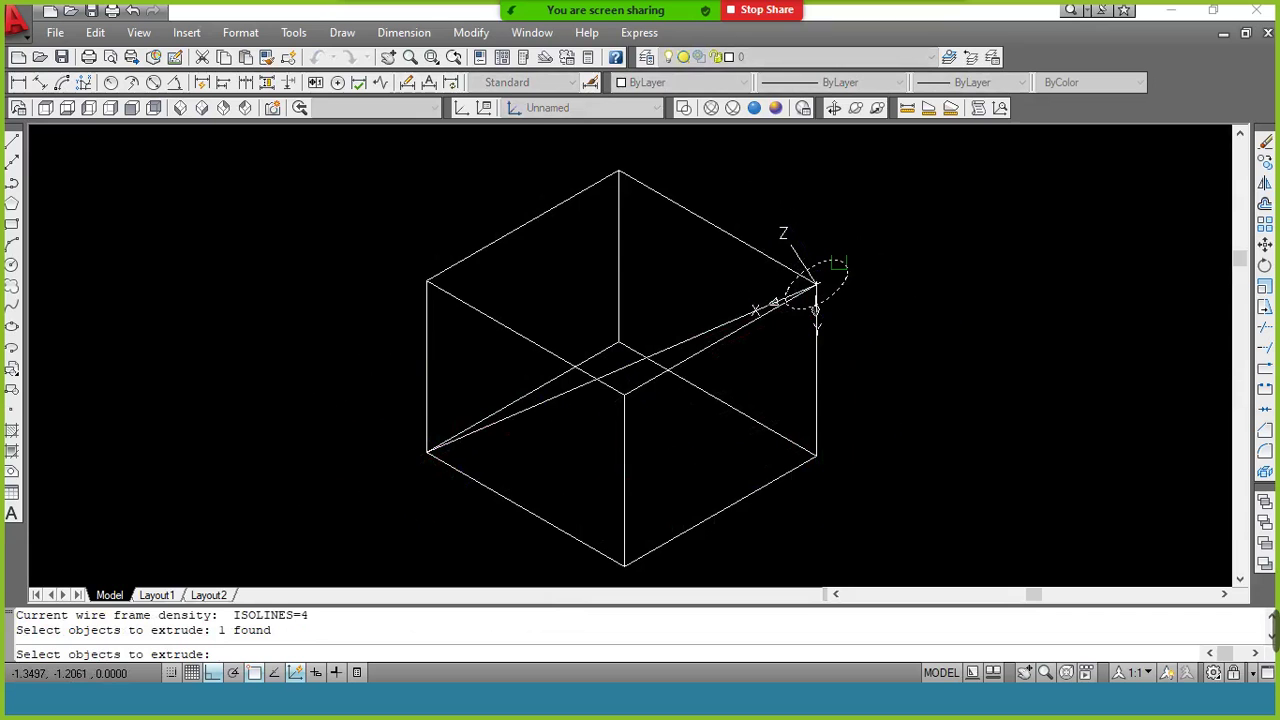
key("Escape")
type("sw")
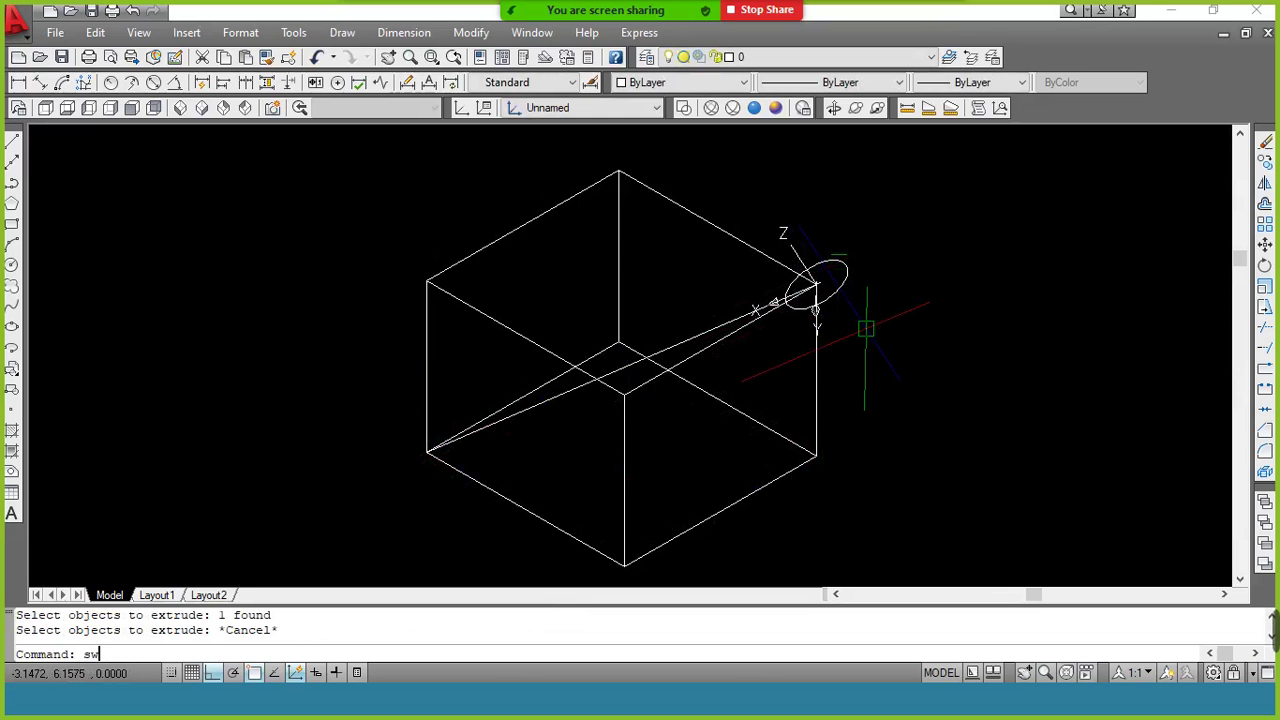
type("eep")
key("Return")
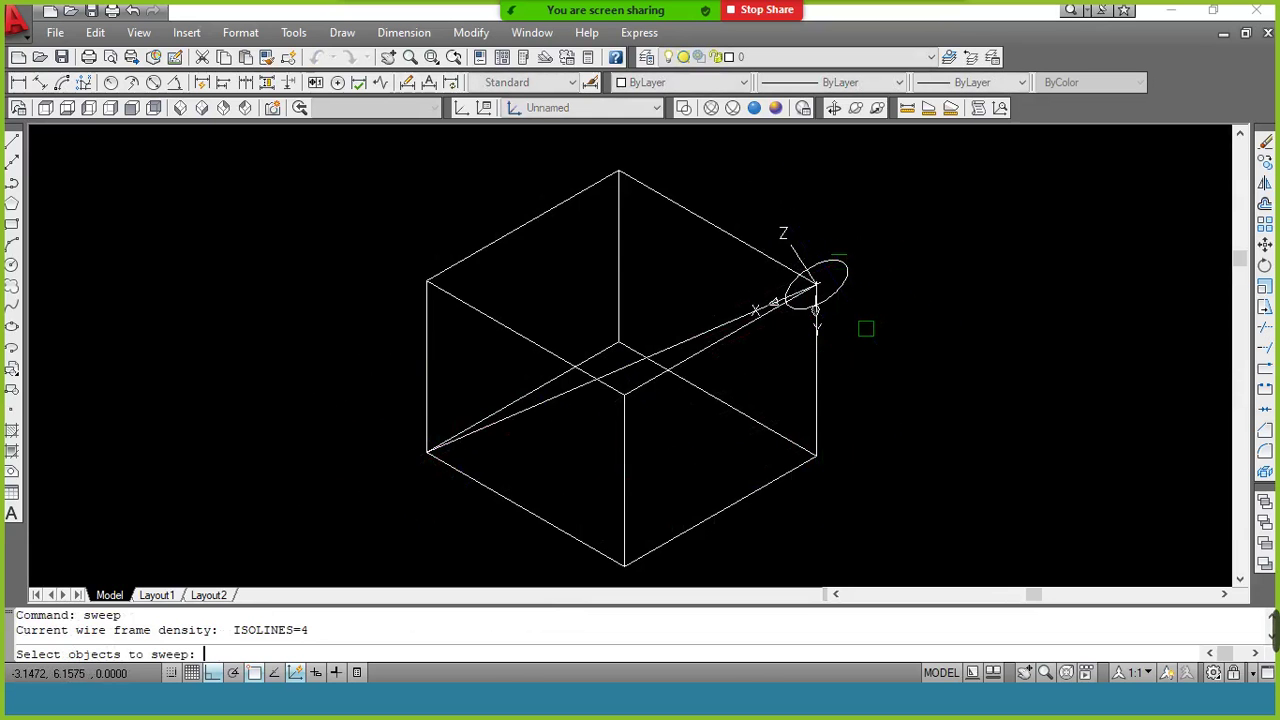
left_click(846, 279)
key("Return")
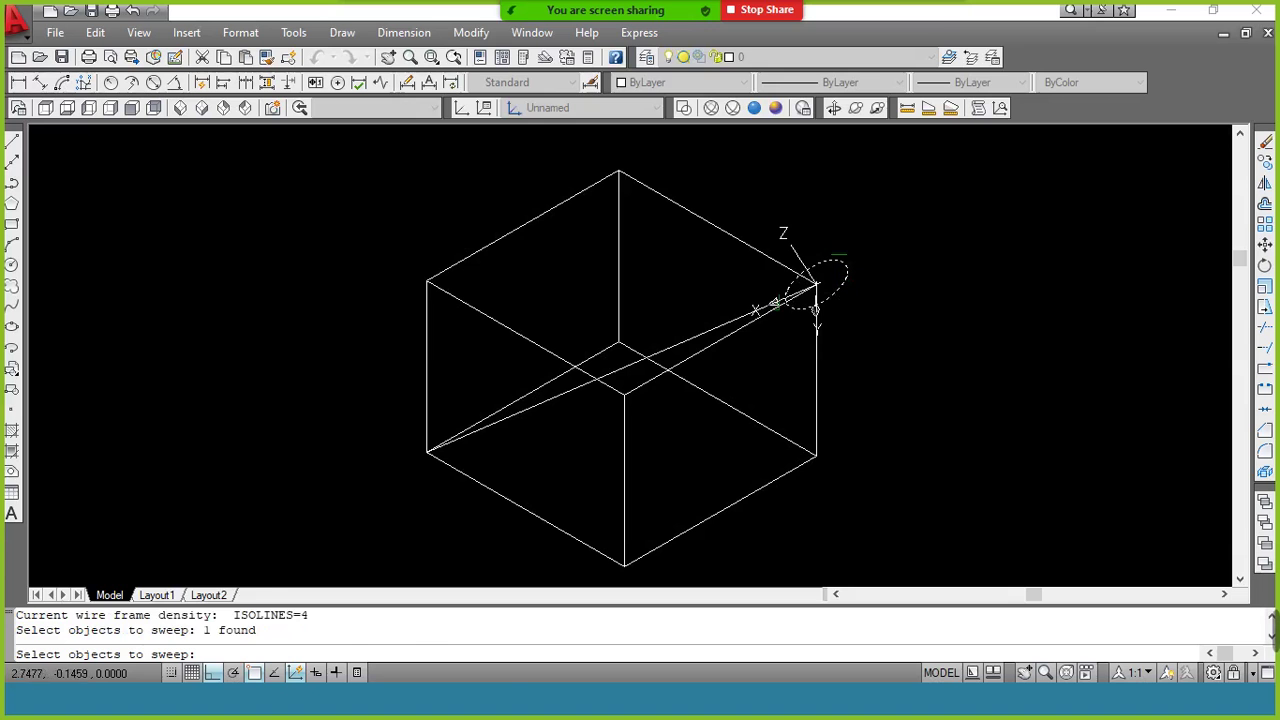
left_click(733, 311)
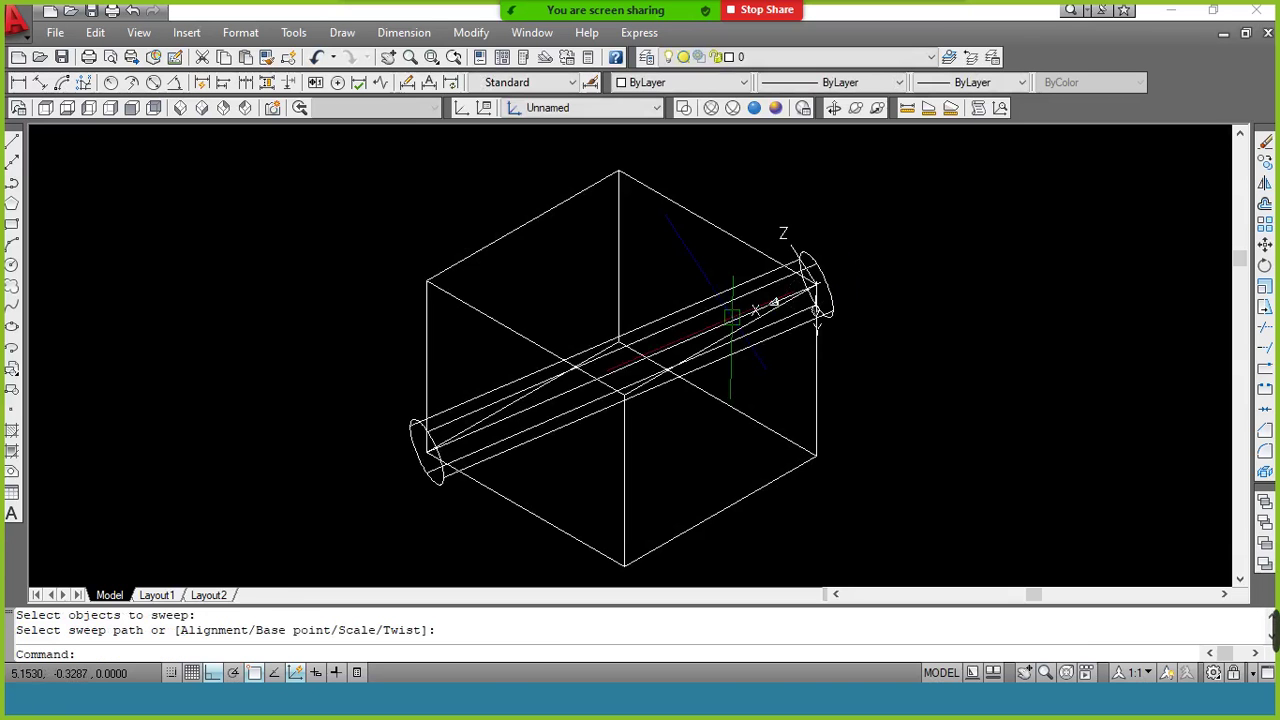
Switch to grey Conceptual shading and orbit slightly to view the box from behind
left_click(755, 108)
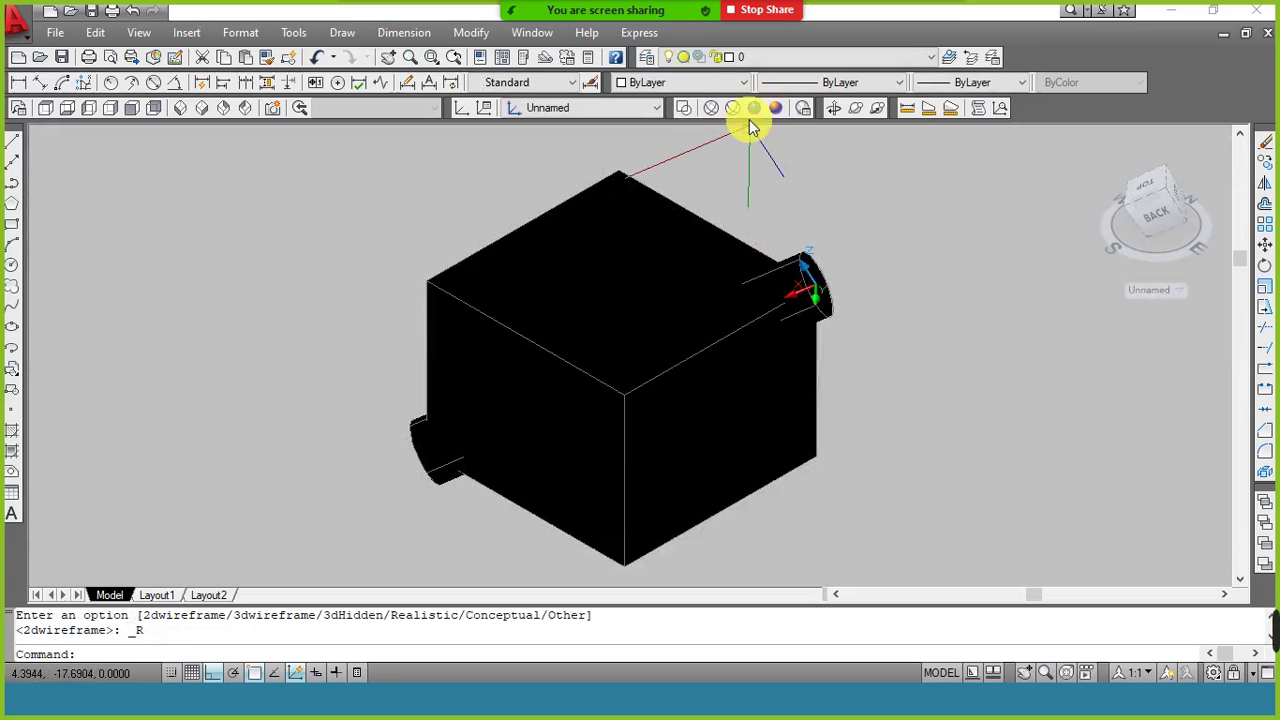
left_click(776, 108)
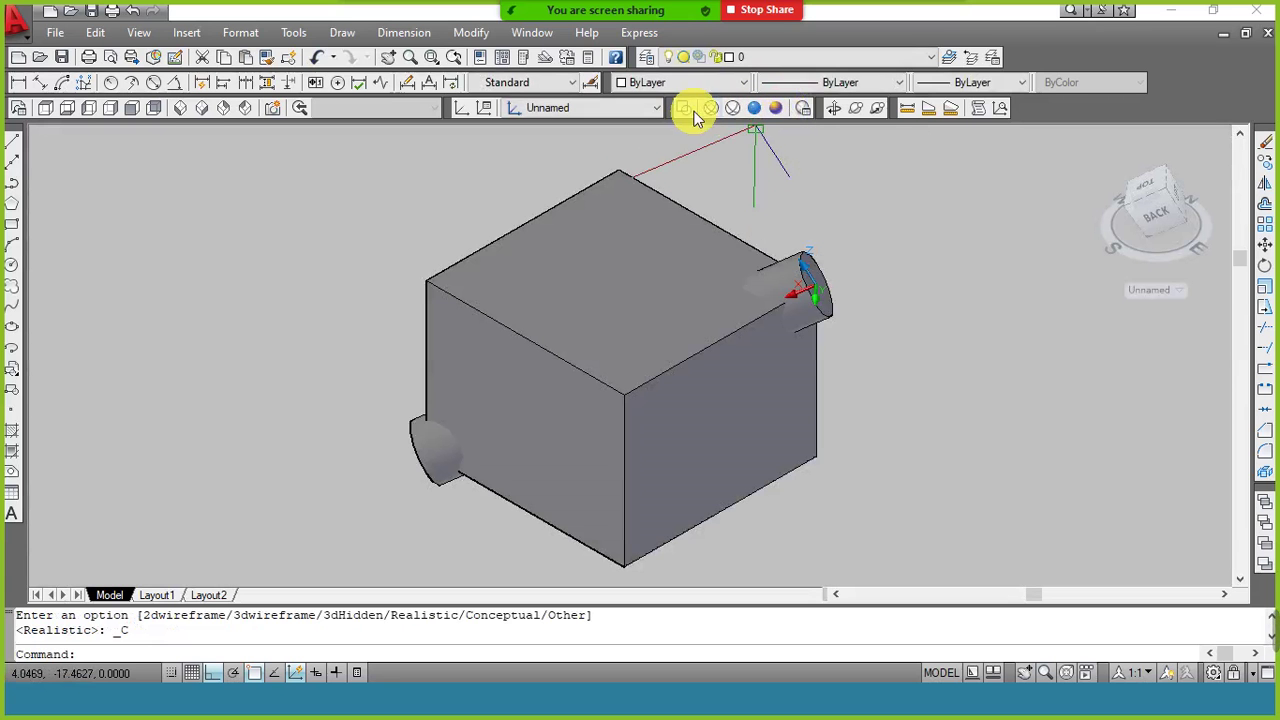
left_click(832, 108)
mouse_move(857, 251)
left_mouse_down()
mouse_move(664, 233)
mouse_move(840, 240)
left_mouse_up()
right_click(840, 240)
left_click(880, 250)
type("su")
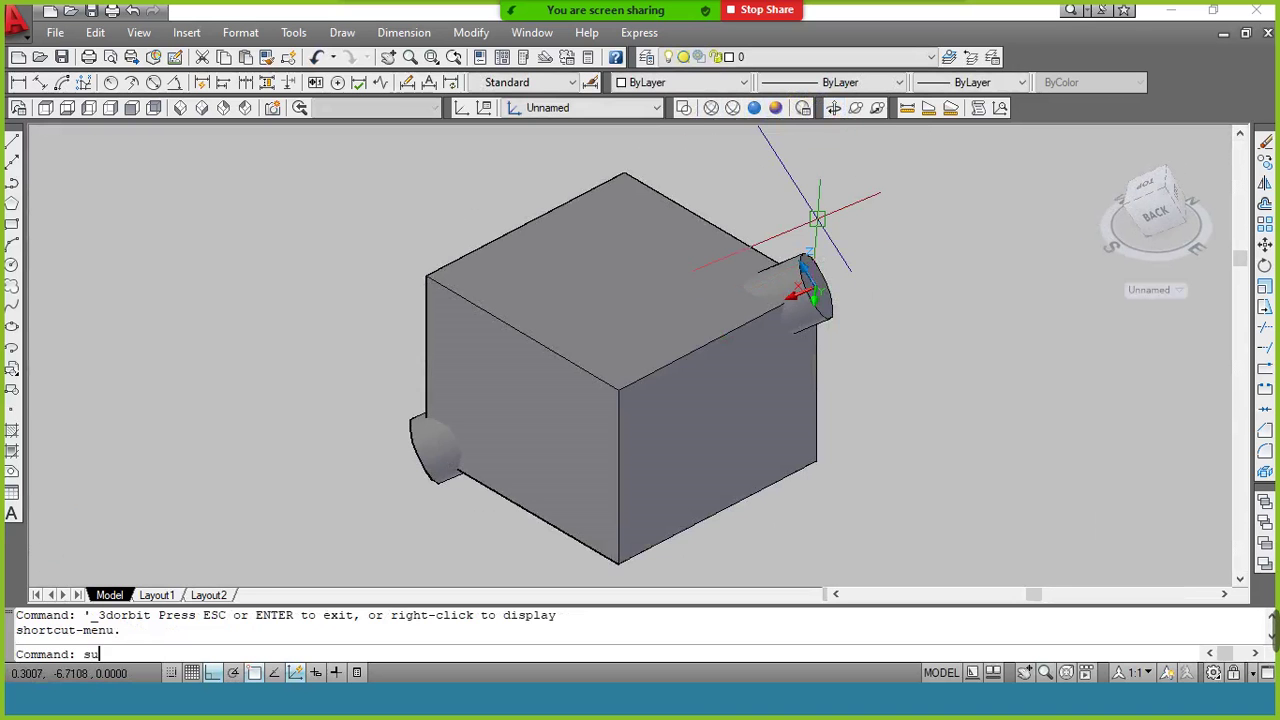
Subtract the swept cylinder from the box, leaving curved notches in its corners
key("Return")
left_click(737, 229)
key("Return")
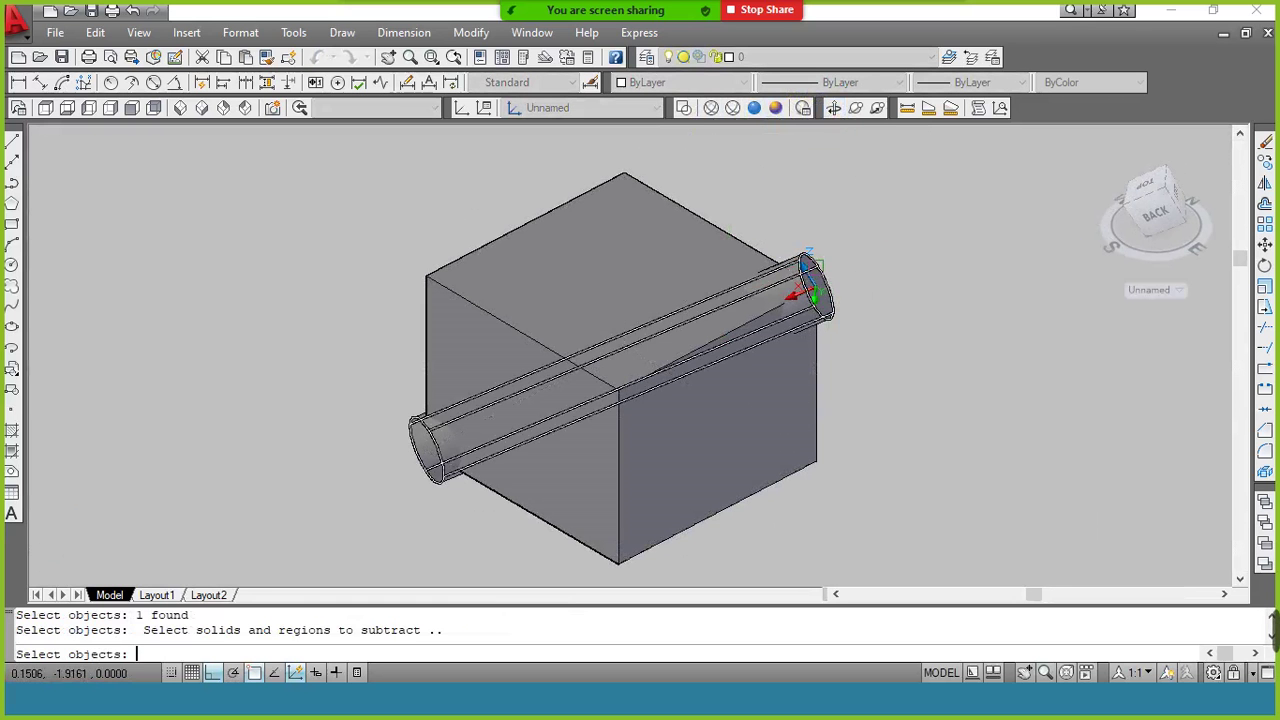
left_click(816, 266)
key("Return")
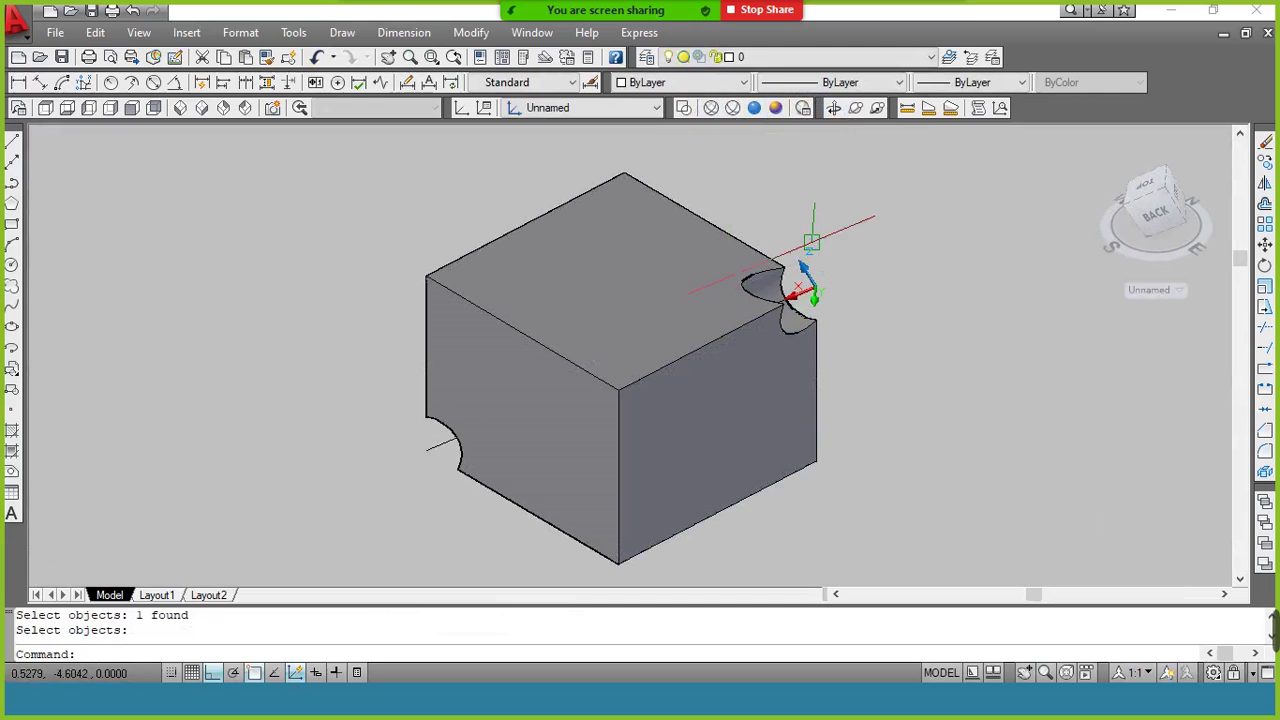
left_click(833, 108)
mouse_move(820, 257)
left_mouse_down()
mouse_move(746, 258)
mouse_move(674, 234)
mouse_move(654, 263)
mouse_move(617, 266)
mouse_move(642, 260)
mouse_move(680, 289)
mouse_move(775, 286)
left_mouse_up()
right_click(788, 228)
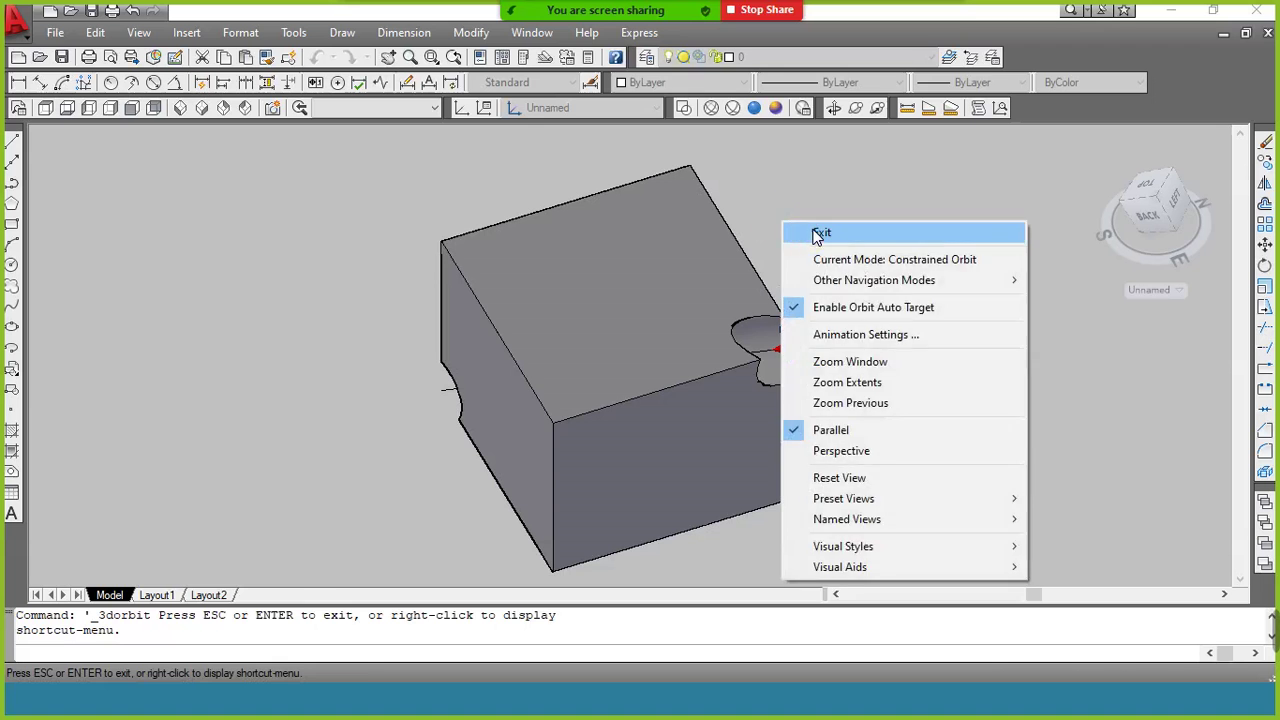
left_click(818, 234)
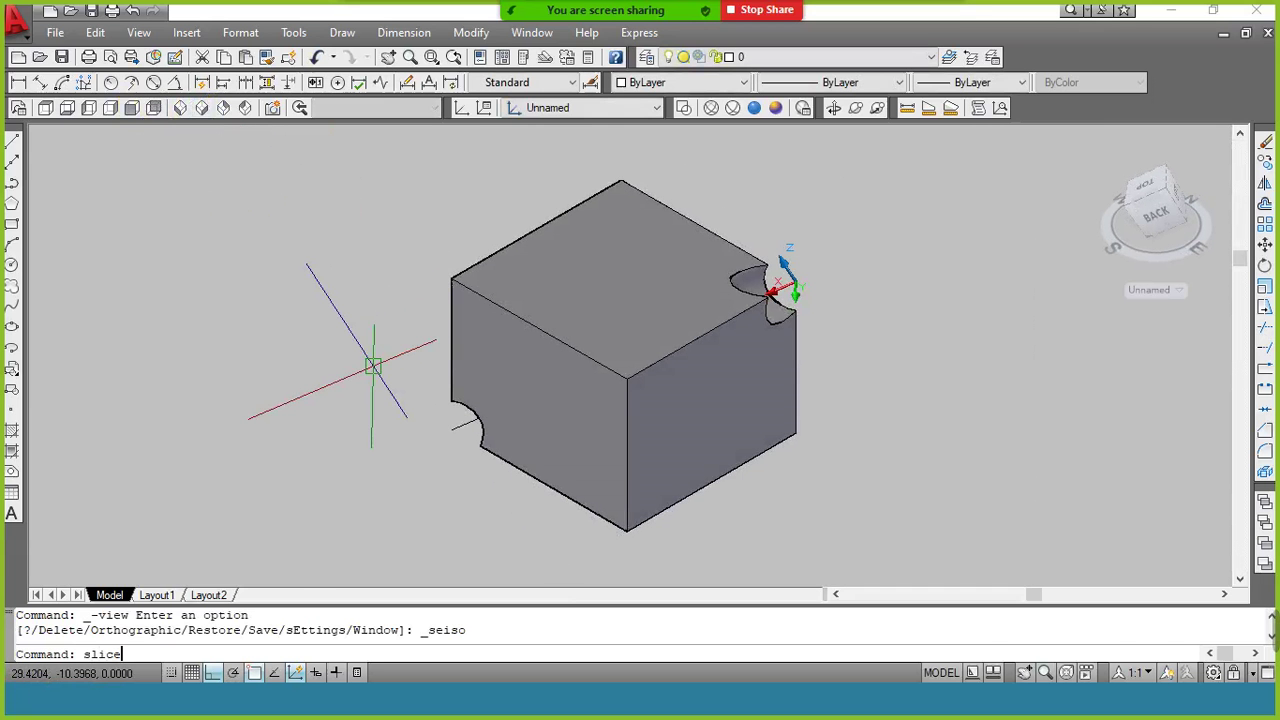
key("Return")
left_click(648, 384)
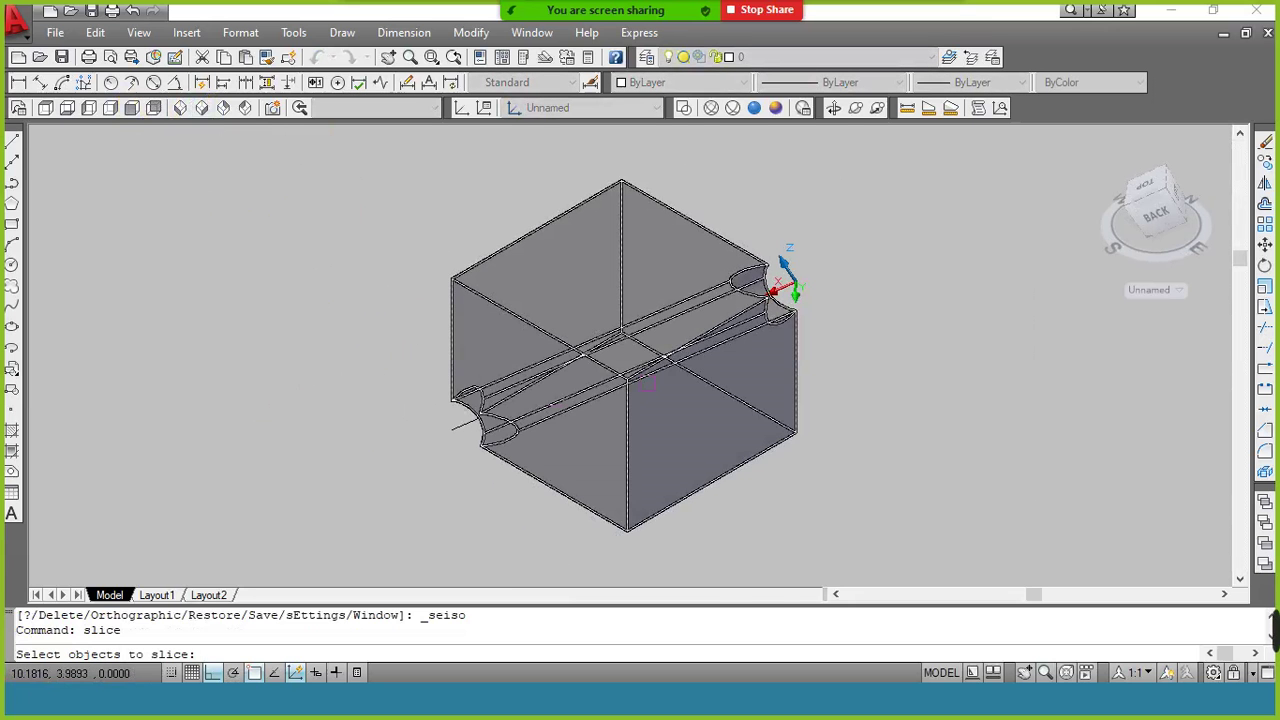
left_click(632, 514)
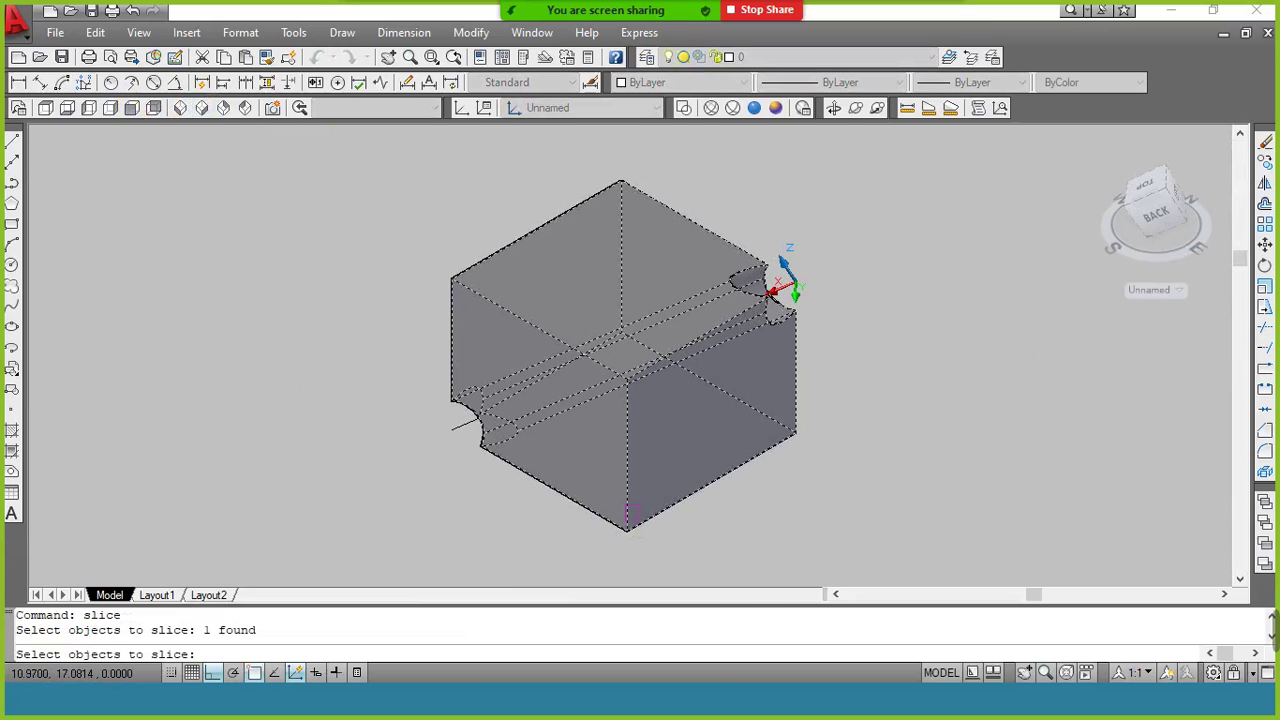
key("Return")
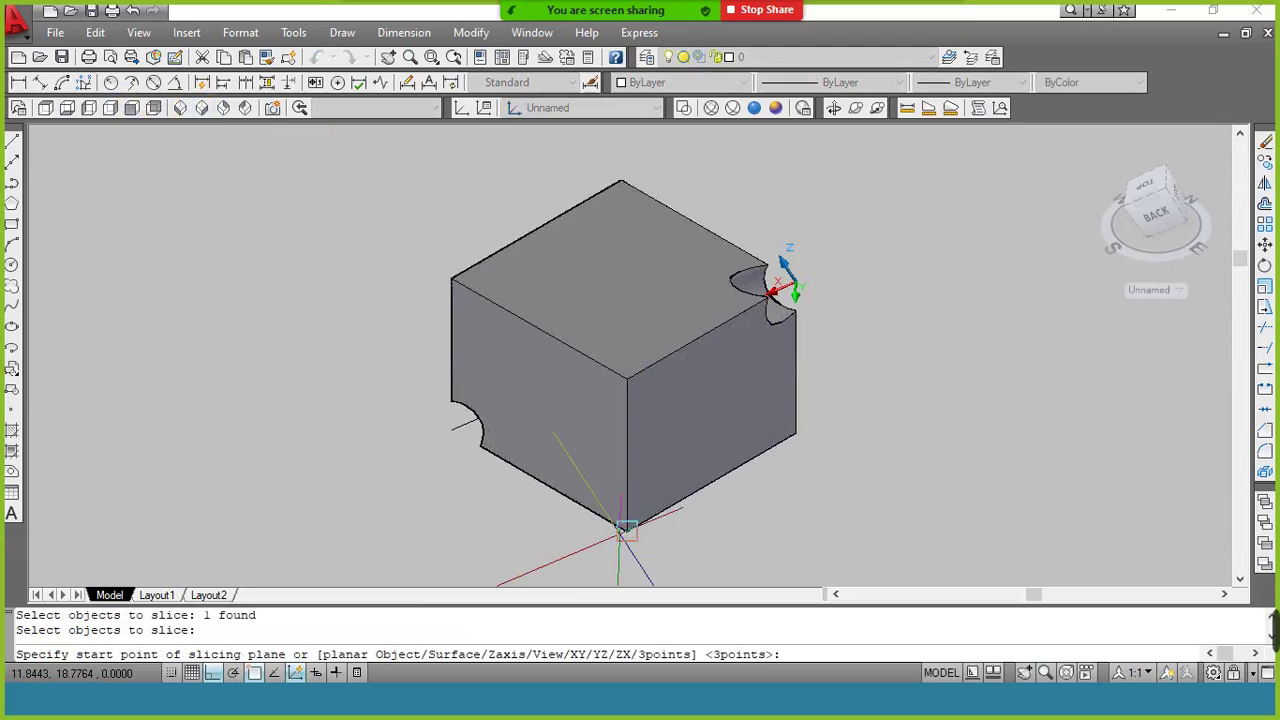
left_click(624, 528)
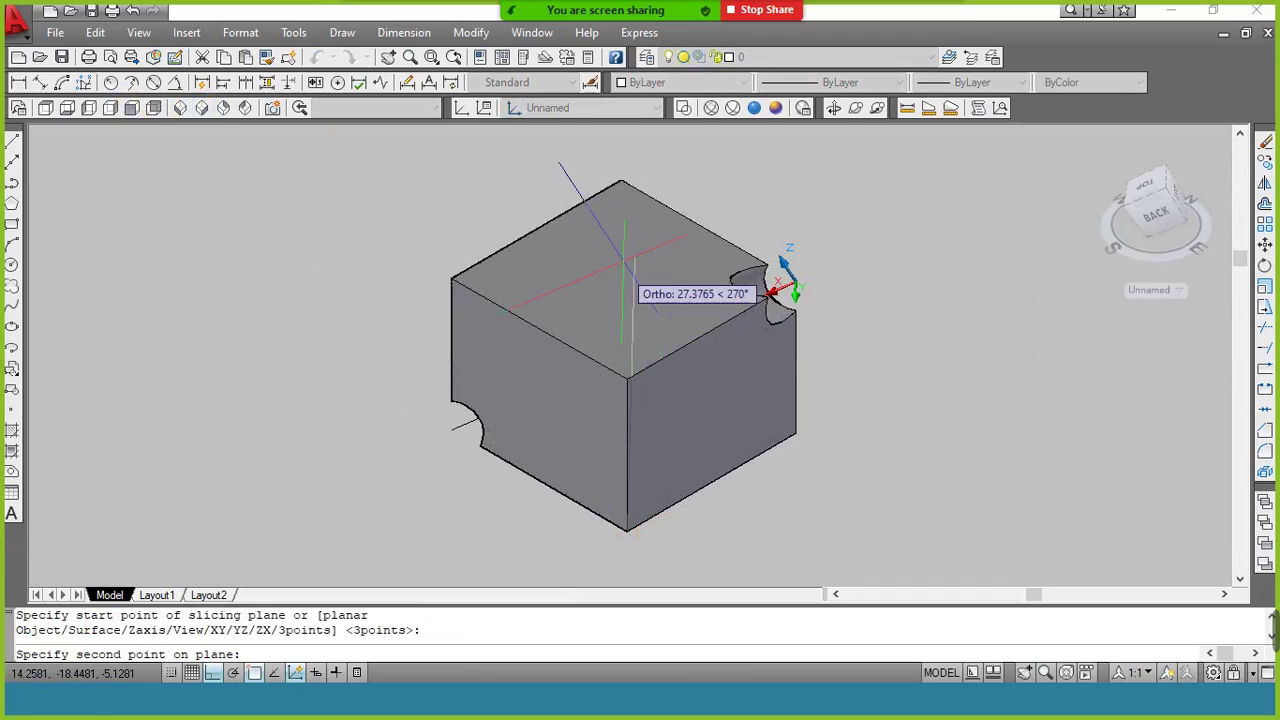
left_click(622, 182)
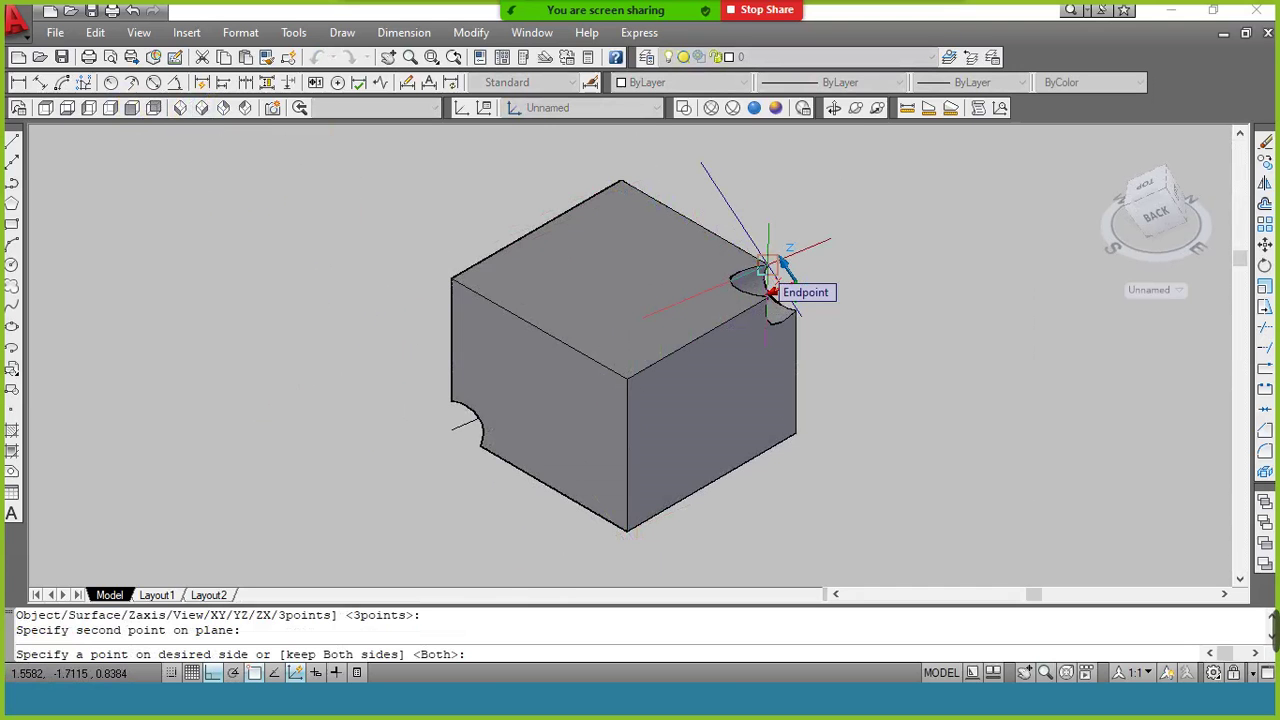
left_click(772, 291)
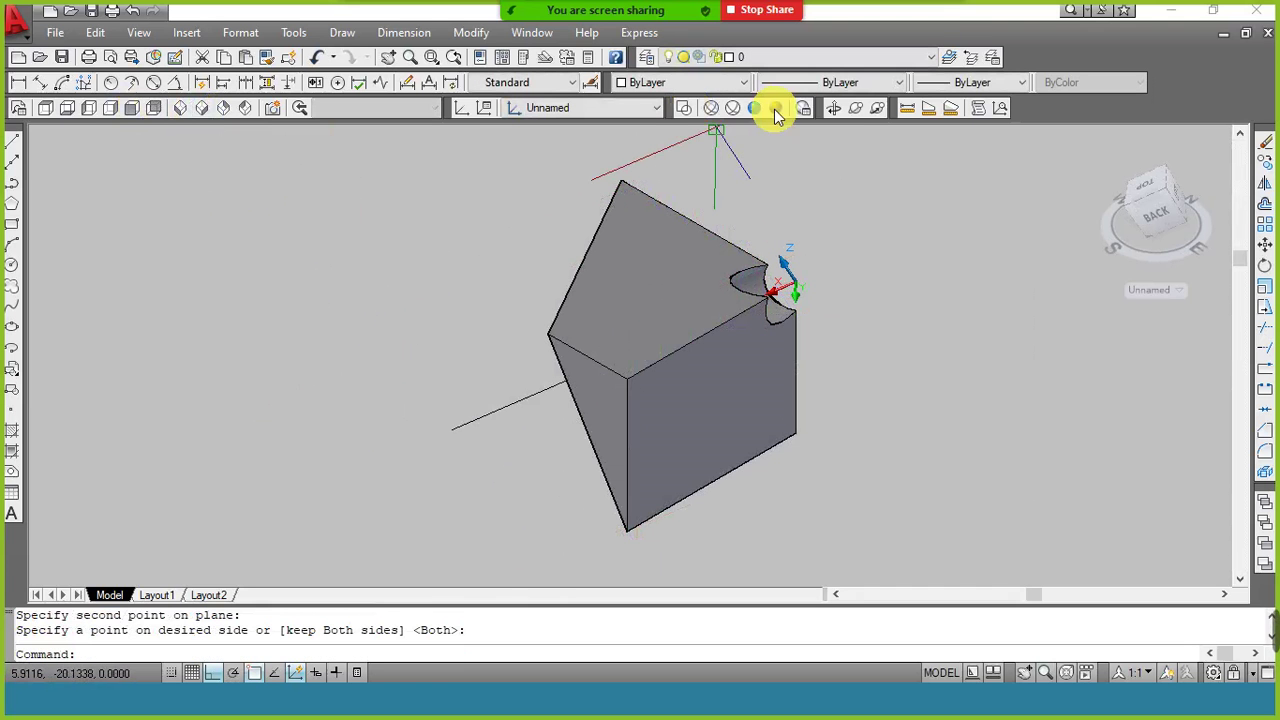
left_click(831, 108)
mouse_move(666, 351)
left_mouse_down()
mouse_move(757, 333)
mouse_move(789, 277)
mouse_move(843, 229)
mouse_move(703, 344)
mouse_move(743, 457)
mouse_move(574, 463)
mouse_move(500, 403)
left_mouse_up()
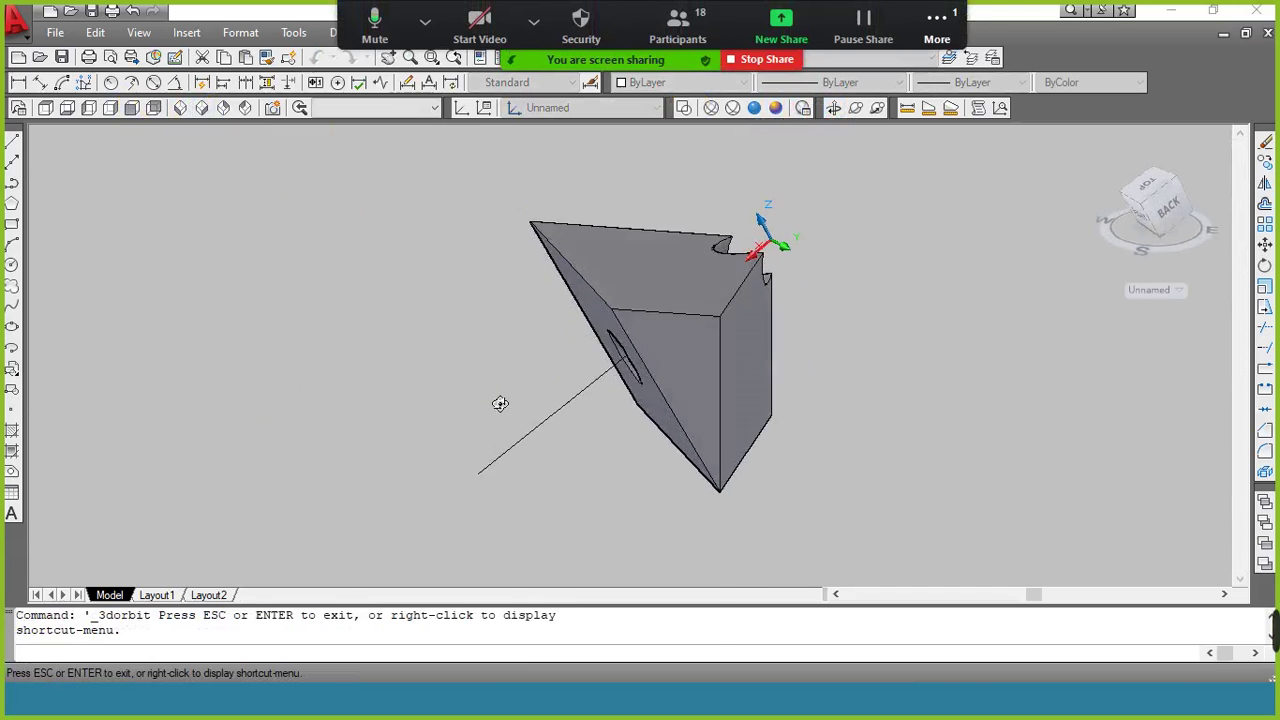
right_click(475, 279)
left_click(492, 287)
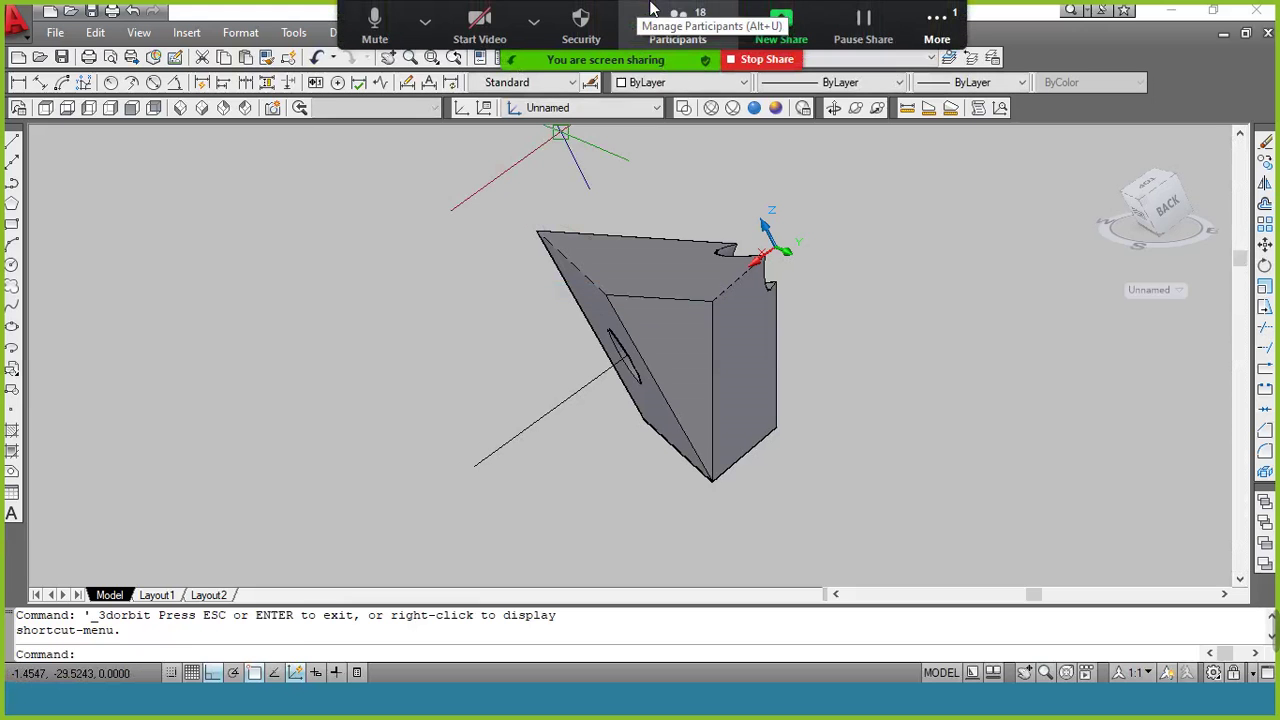
left_click(674, 20)
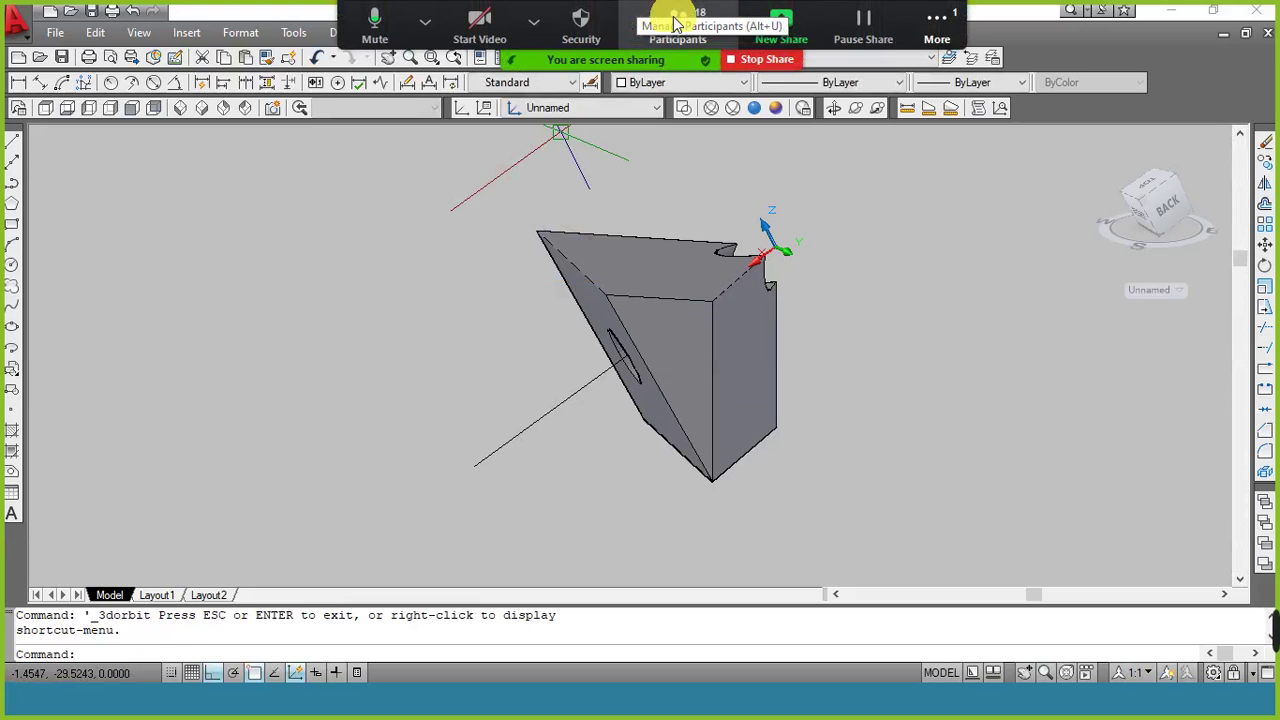
left_click(932, 20)
left_click(943, 63)
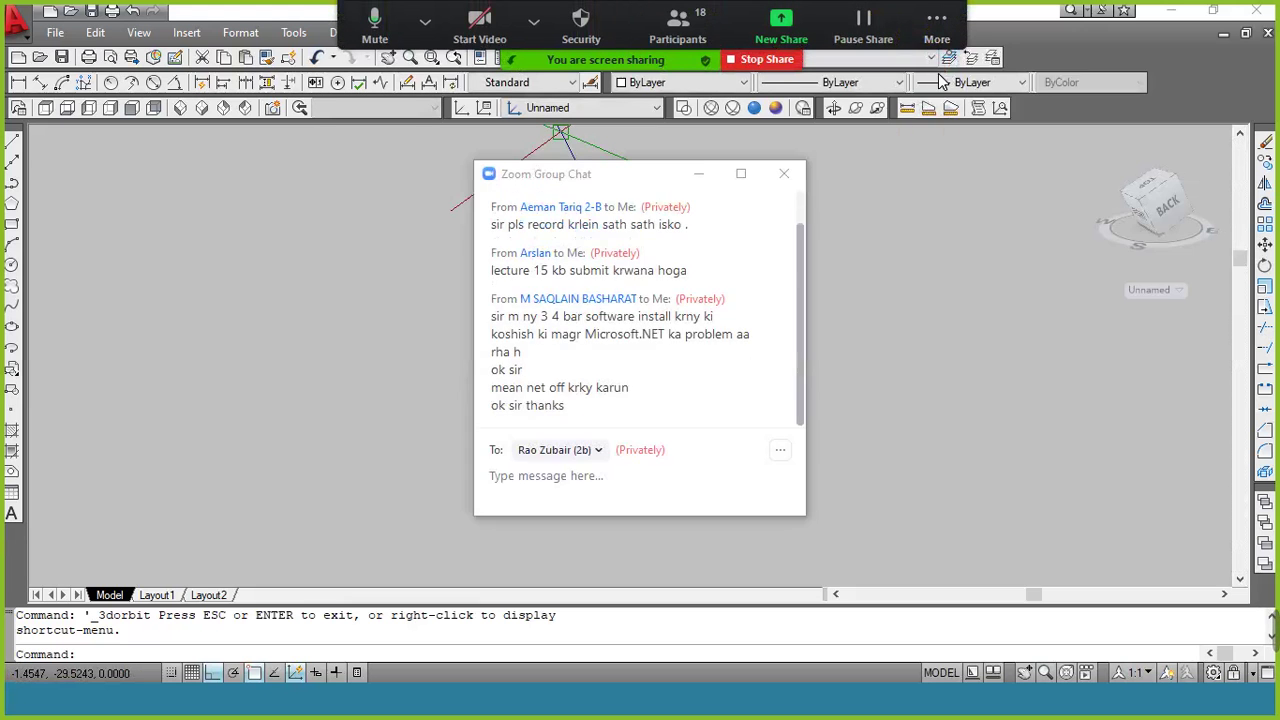
left_click(678, 320)
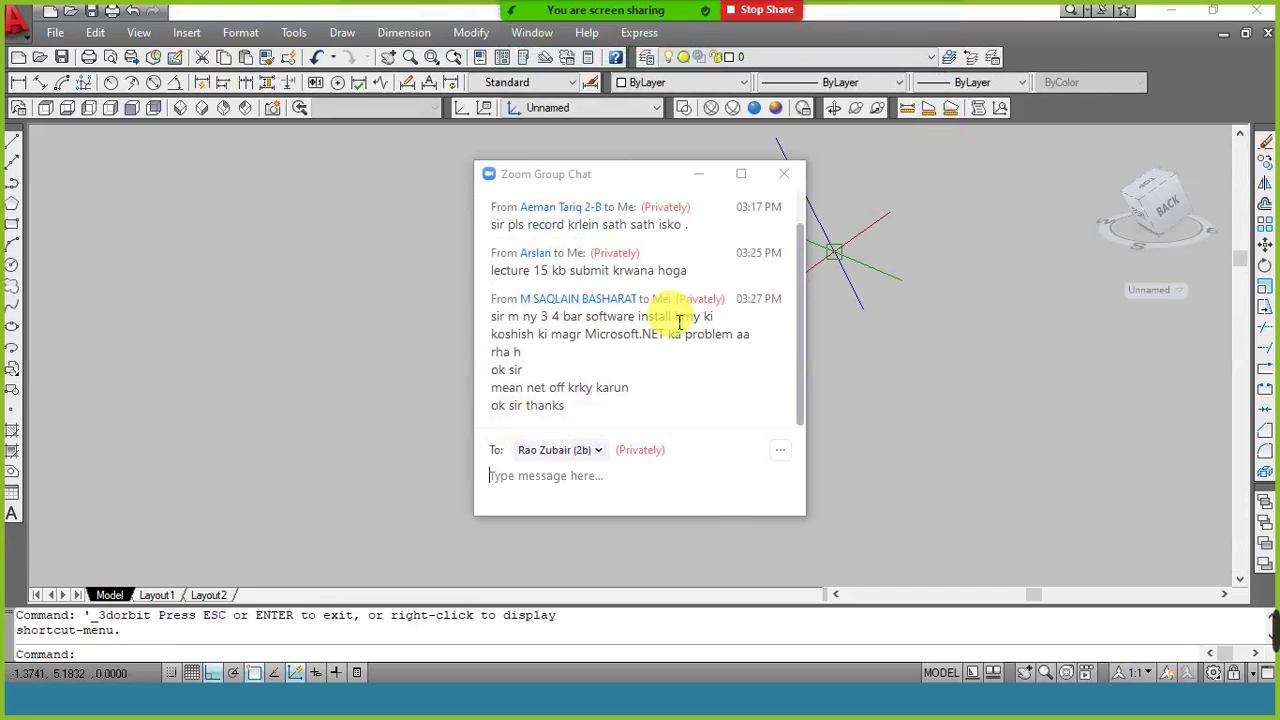
left_click(698, 174)
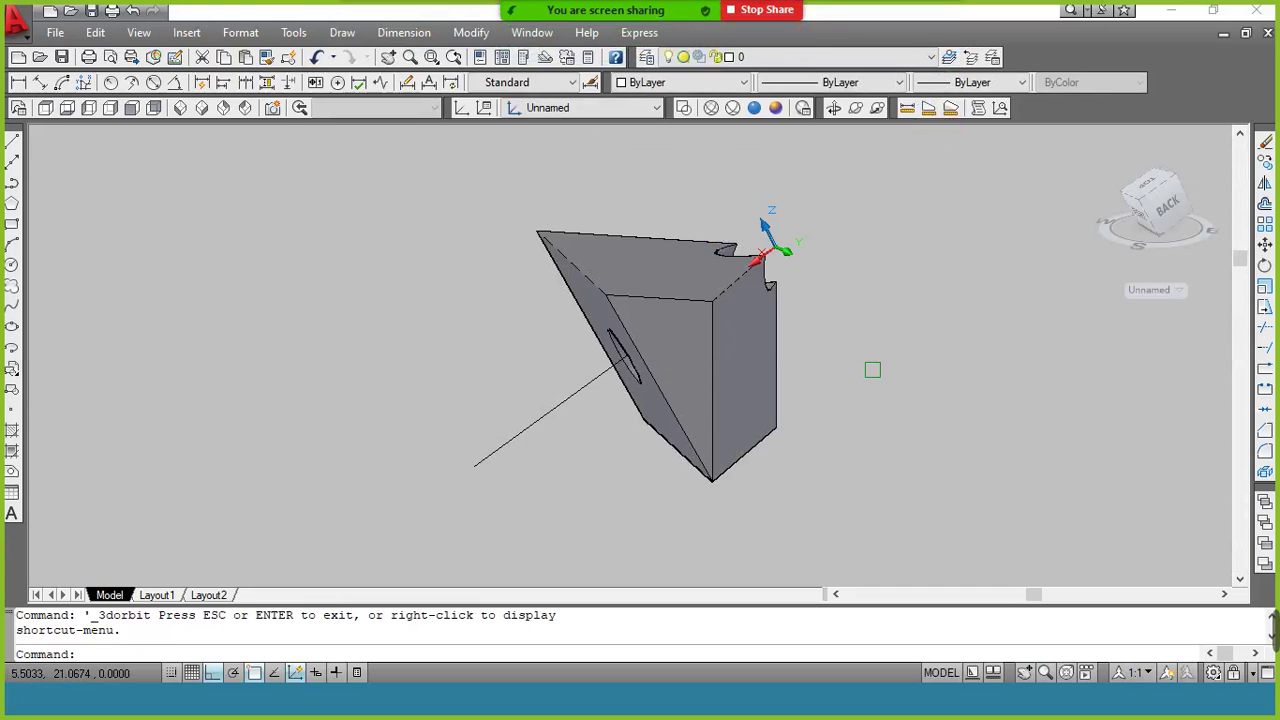
key("ctrl+z")
key("ctrl+z")
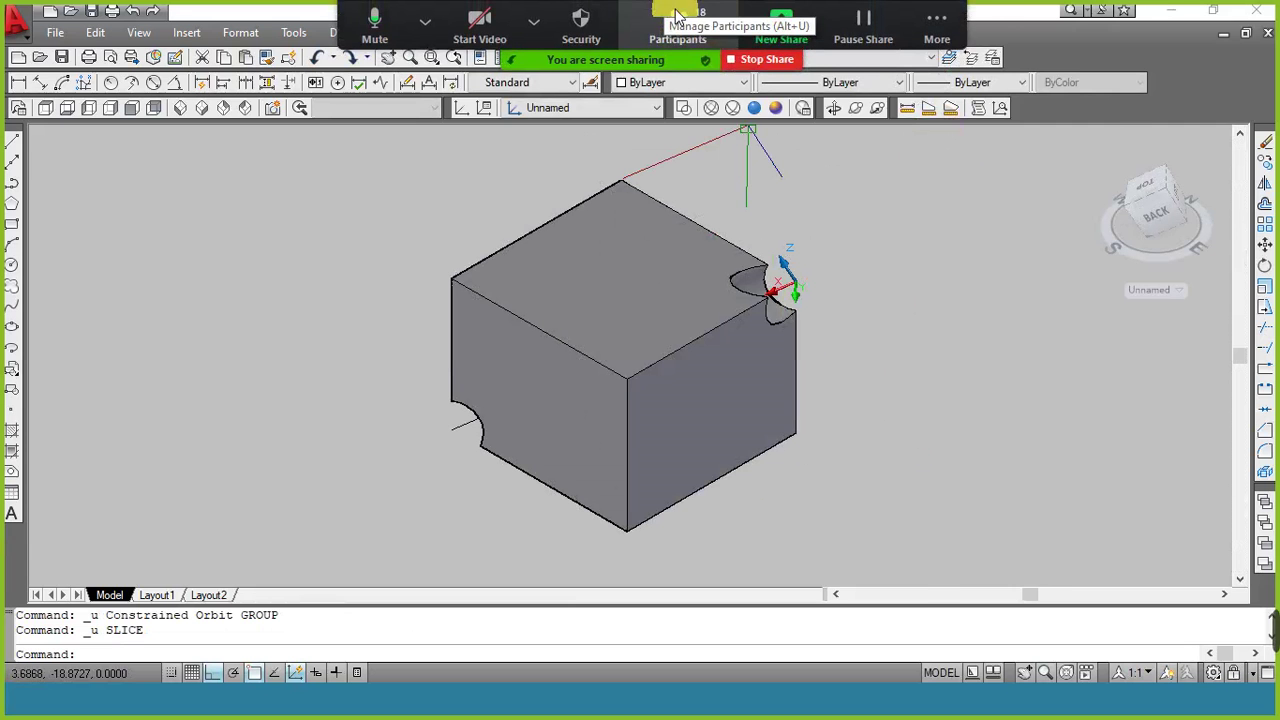
Open the Zoom participants list, scroll through it, and hide it again
left_click(672, 14)
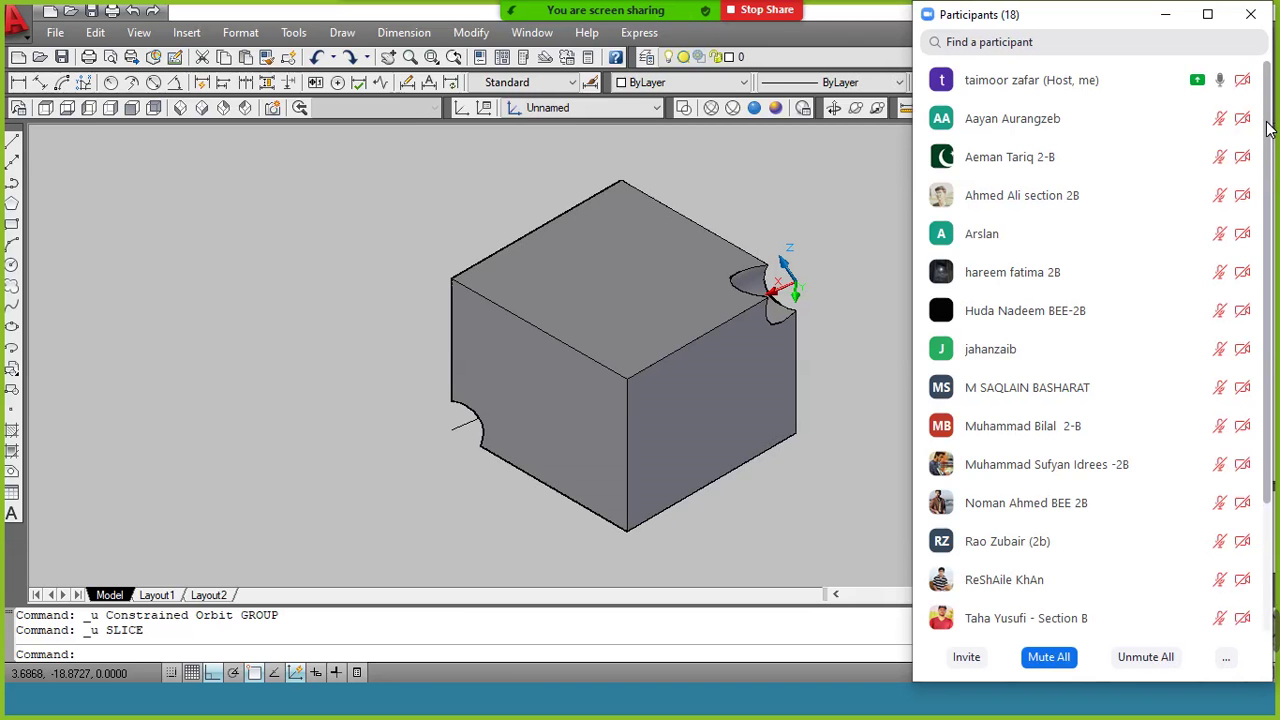
scroll(1266, 200, "down", 2)
scroll(1266, 260, "down", 1)
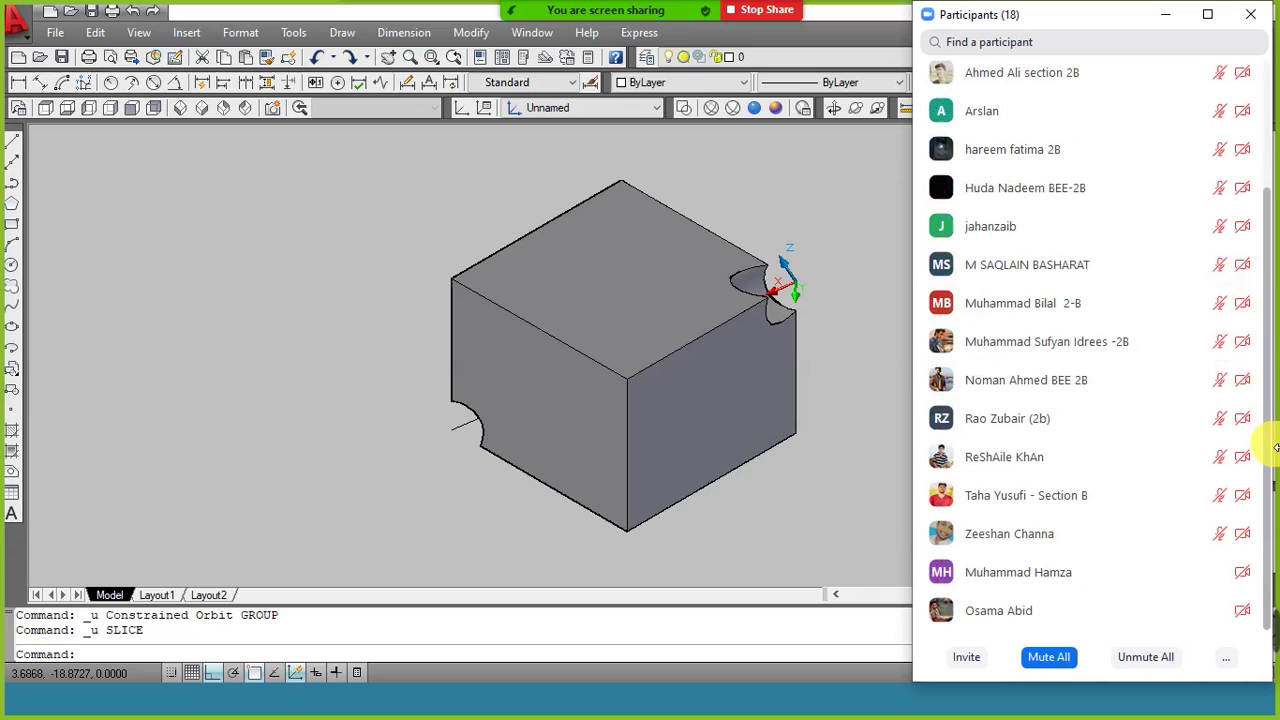
left_click(1268, 500)
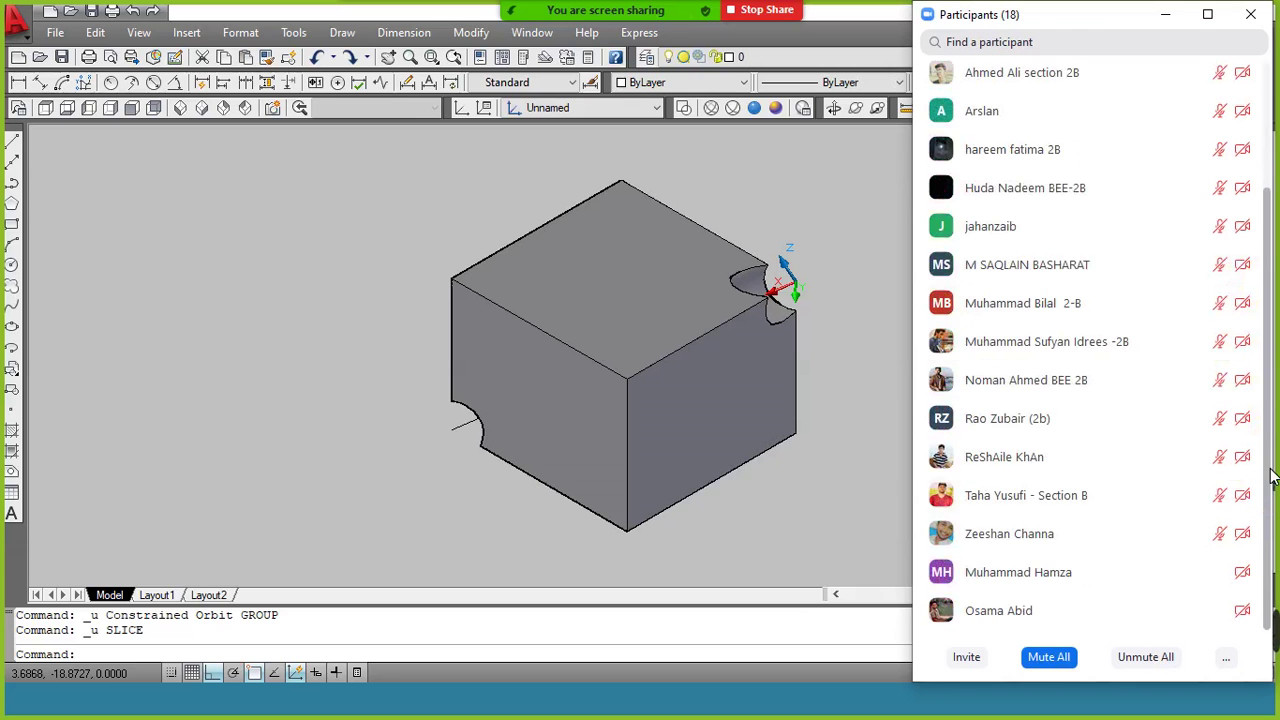
left_click_drag(1274, 472, 1276, 212)
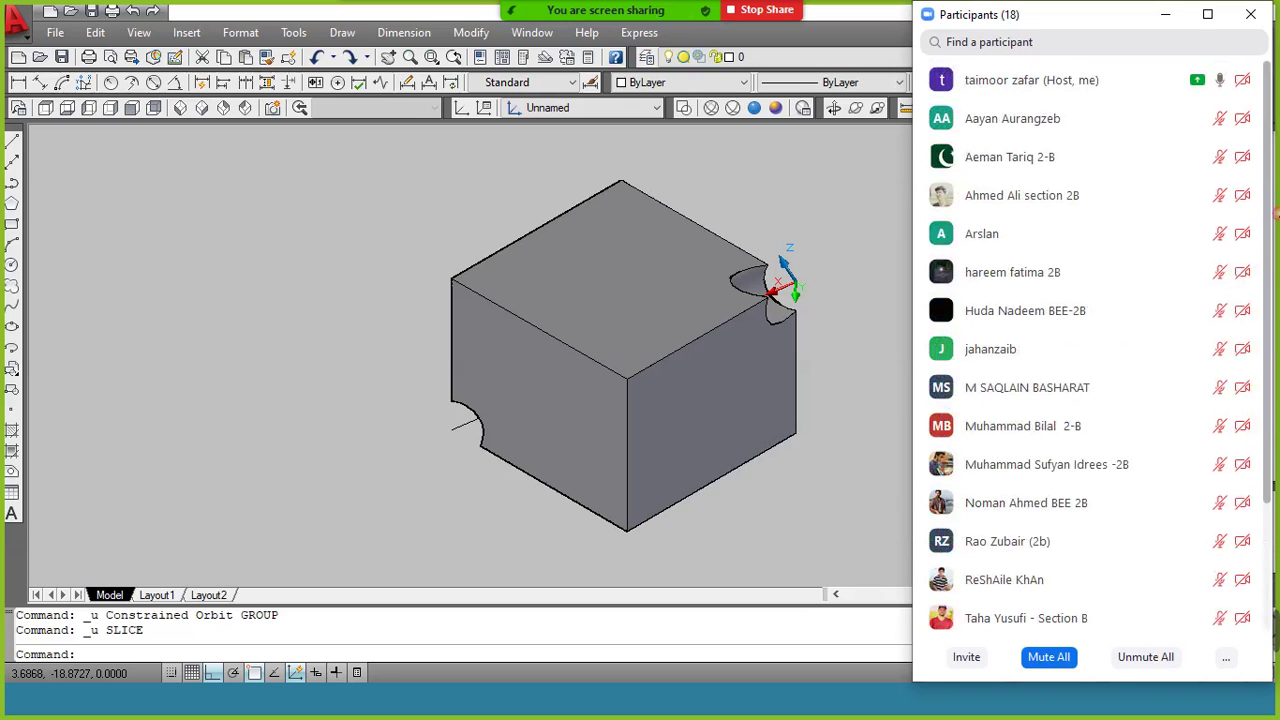
left_click(1155, 19)
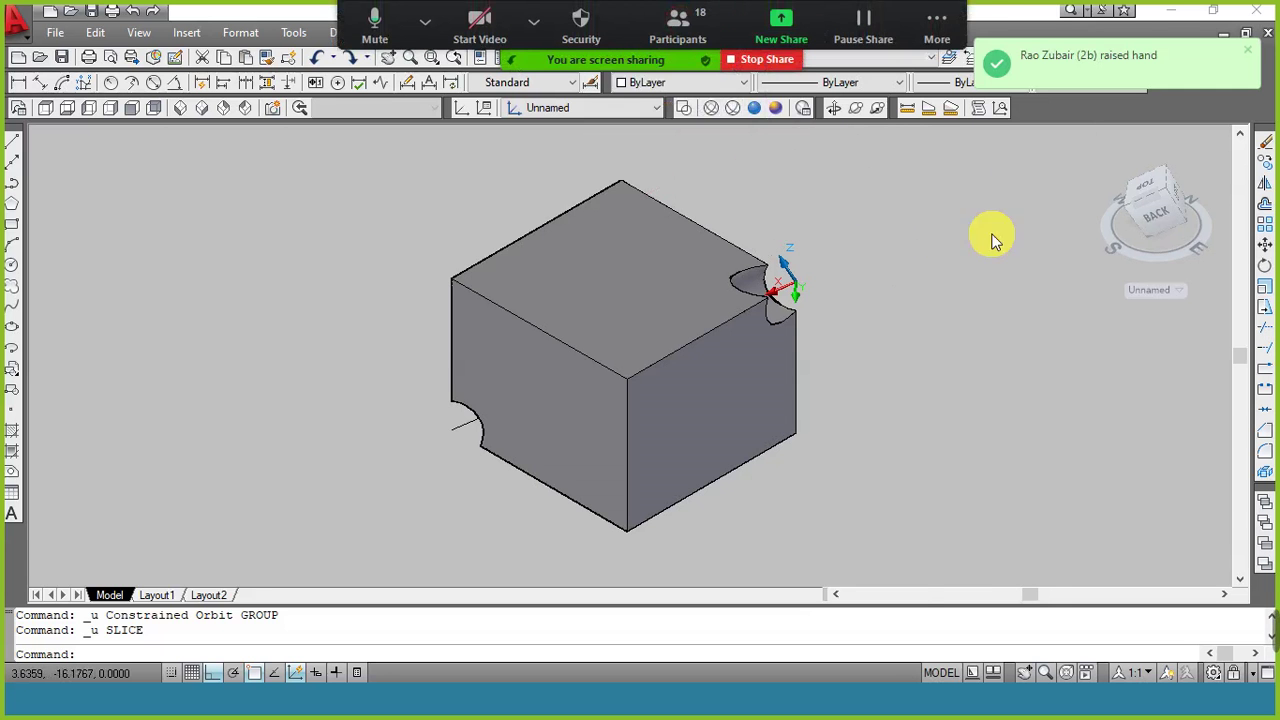
Reopen participants, ask the raised-hand participant to unmute, then close the list
key("alt+u")
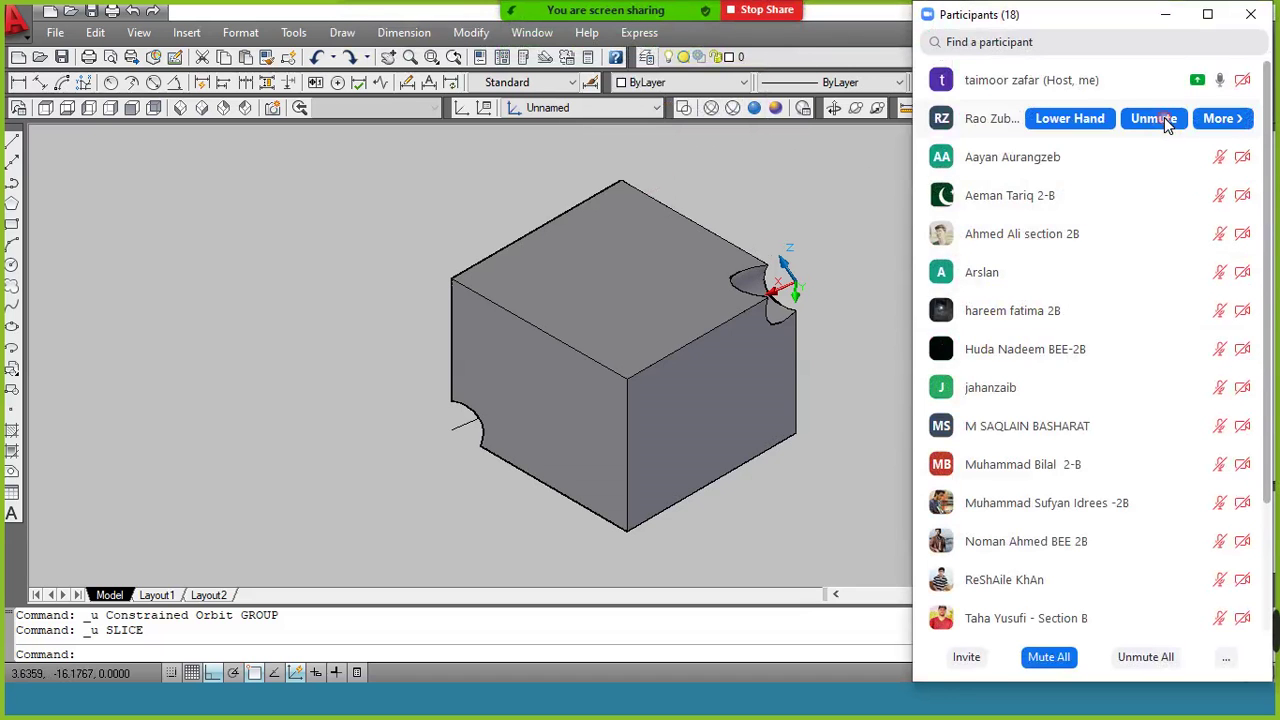
left_click(1164, 117)
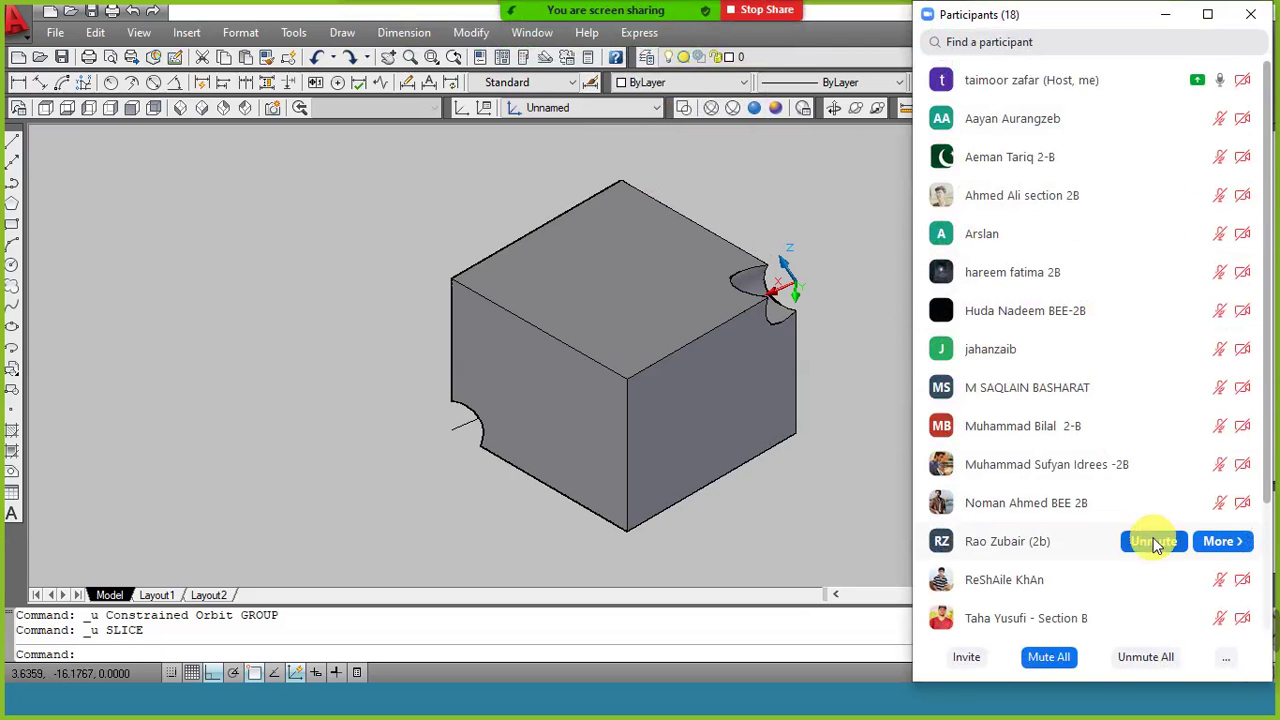
left_click(1153, 541)
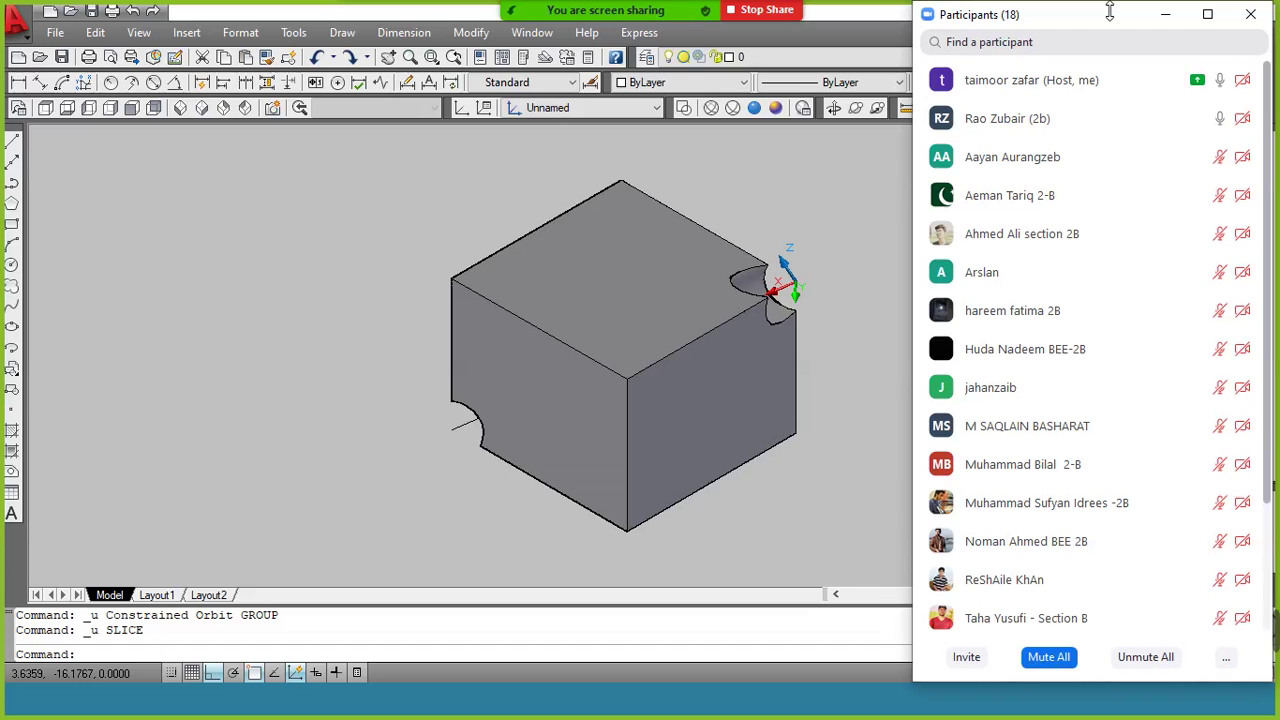
left_click(1106, 19)
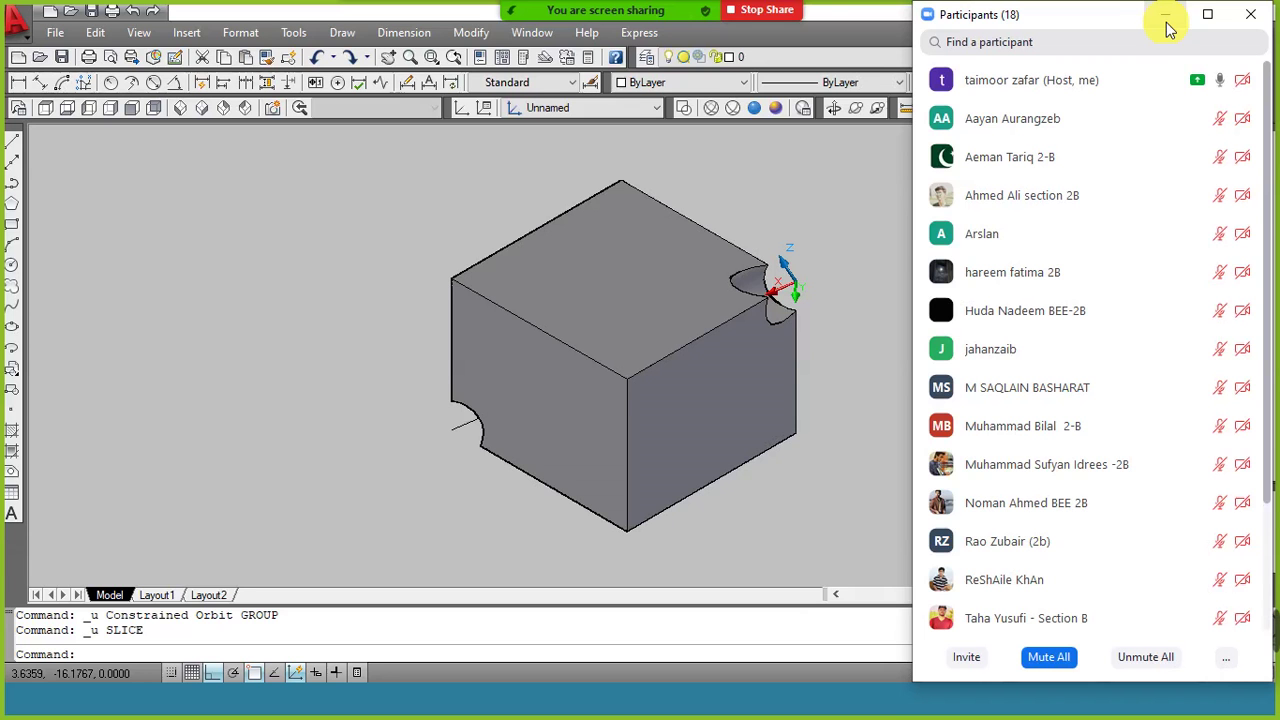
left_click(1167, 18)
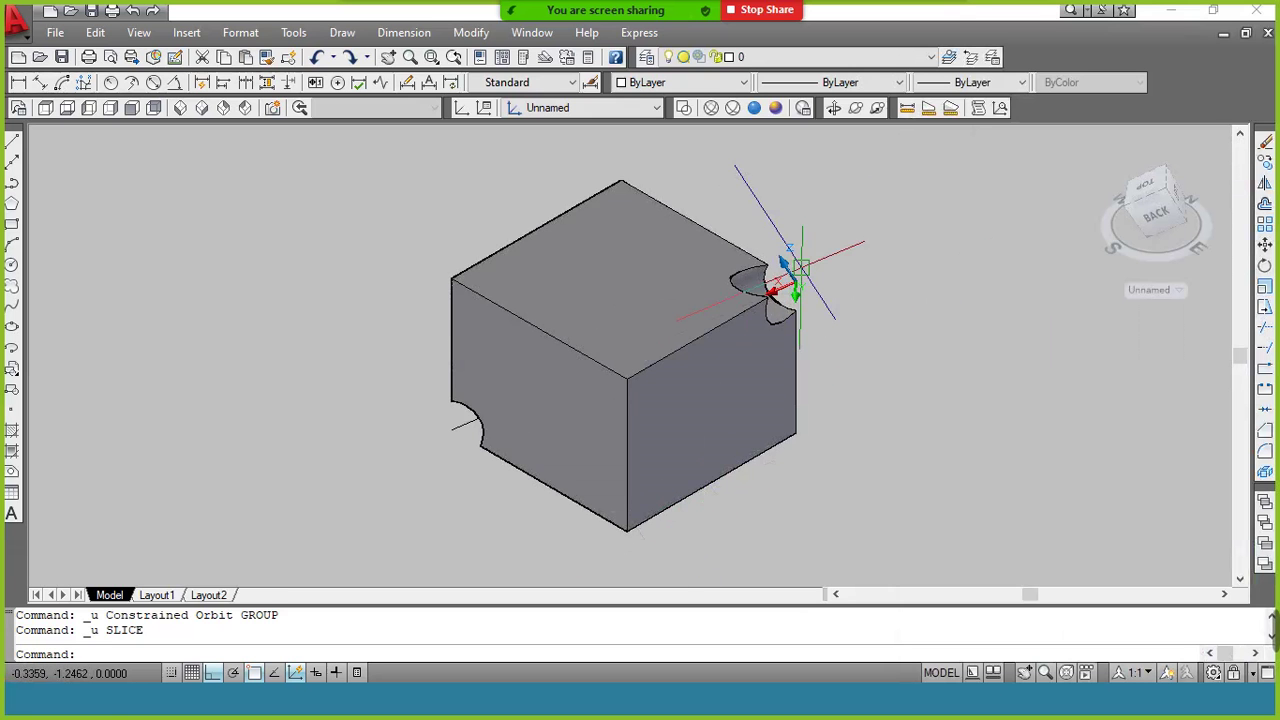
Undo the subtraction, sweep and circle, then erase the stray diagonal line
key("ctrl+z")
key("ctrl+z")
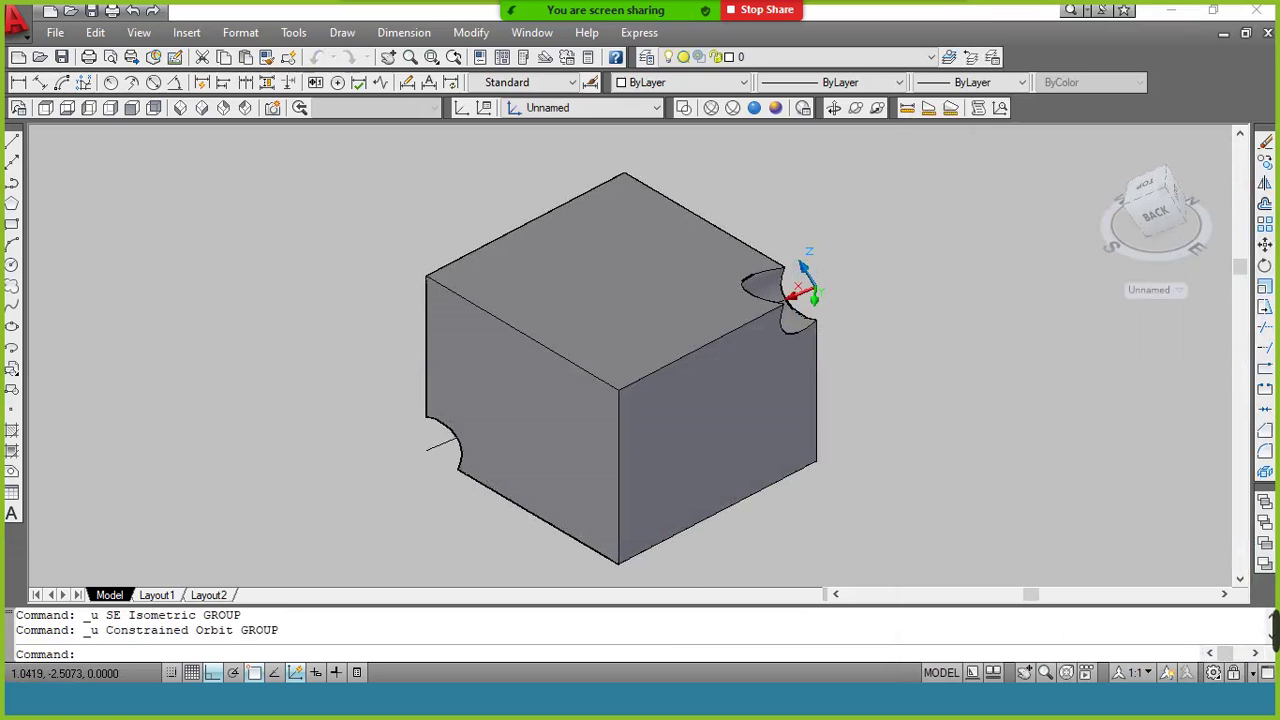
key("ctrl+z")
key("ctrl+z")
key("ctrl+z")
key("ctrl+z")
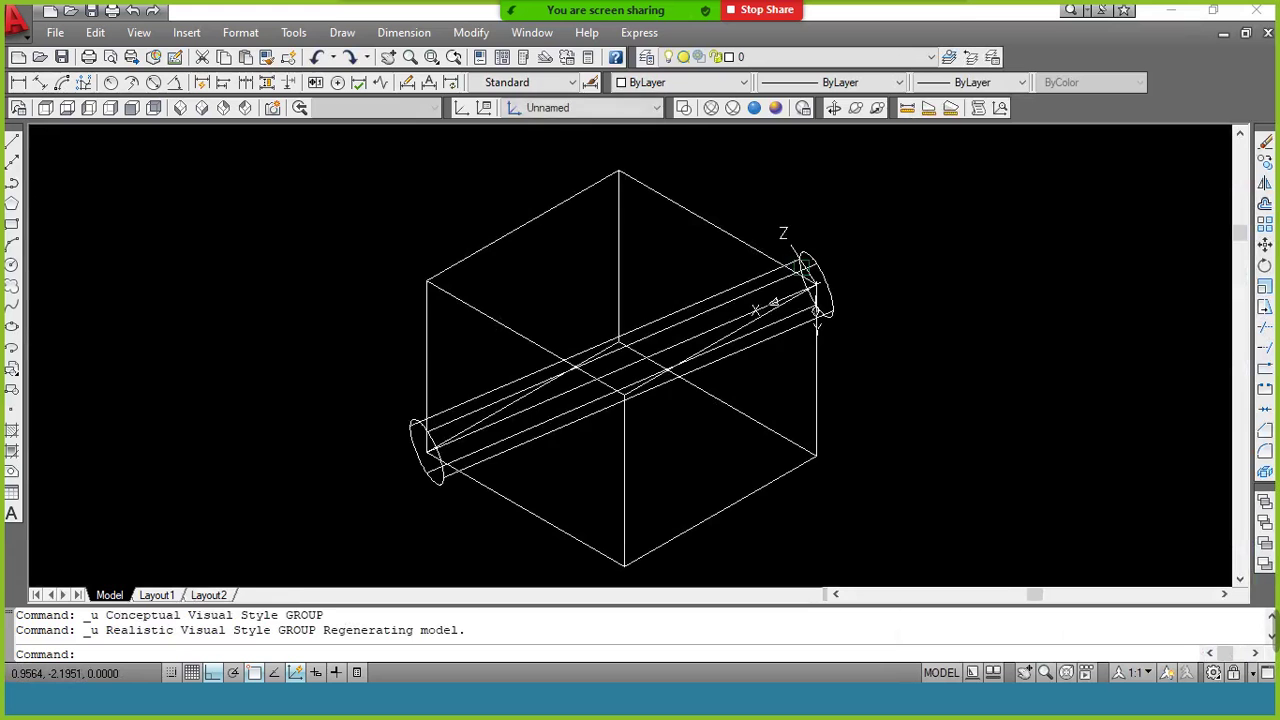
key("ctrl+z")
key("ctrl+z")
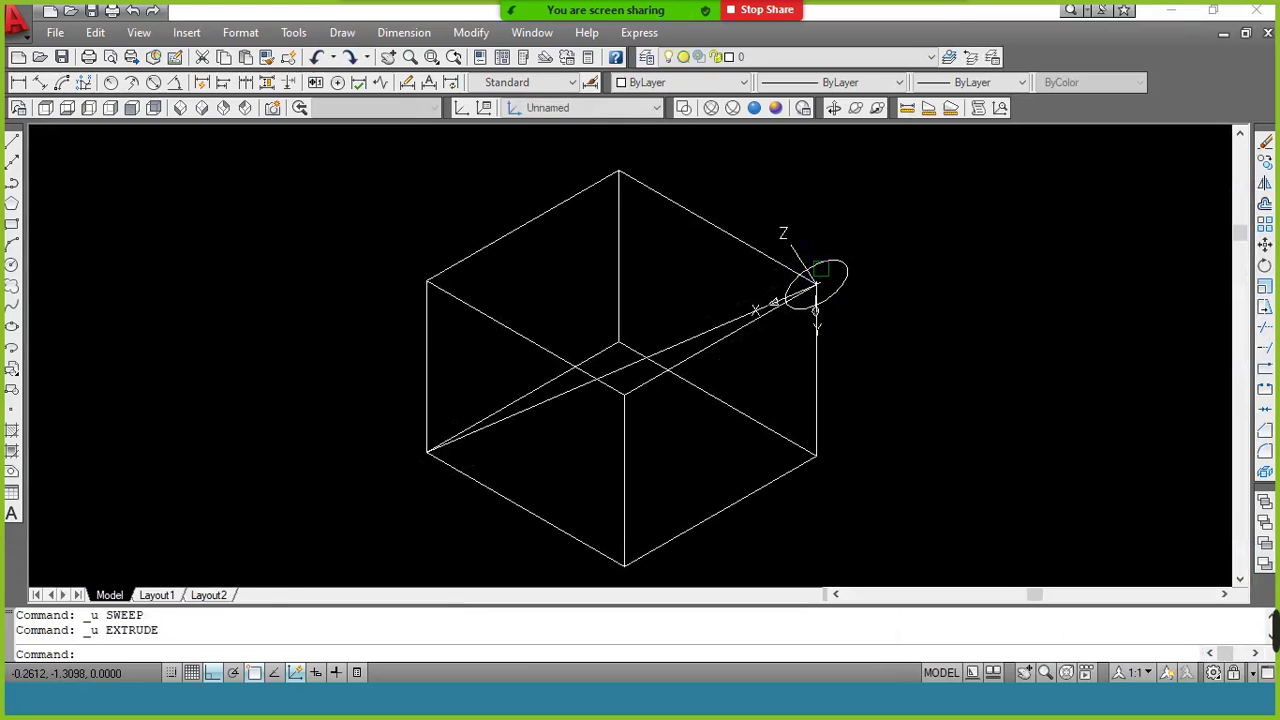
key("ctrl+z")
key("ctrl+z")
key("ctrl+z")
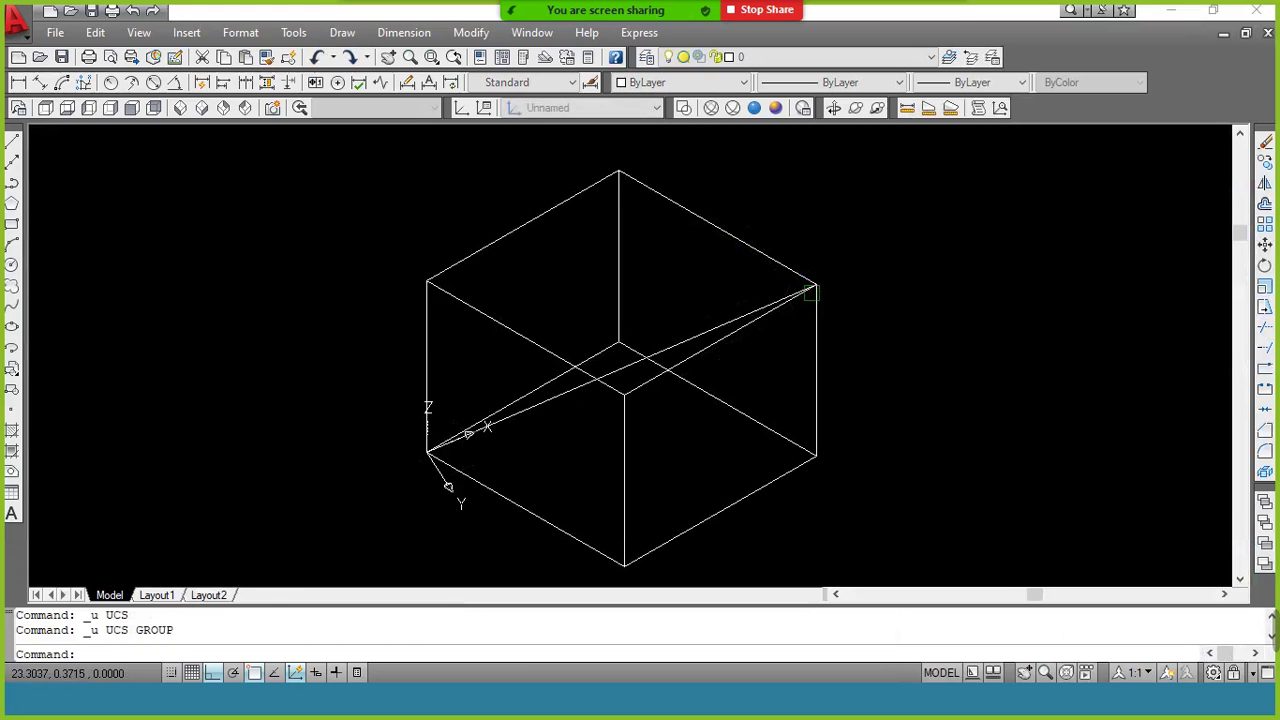
key("ctrl+z")
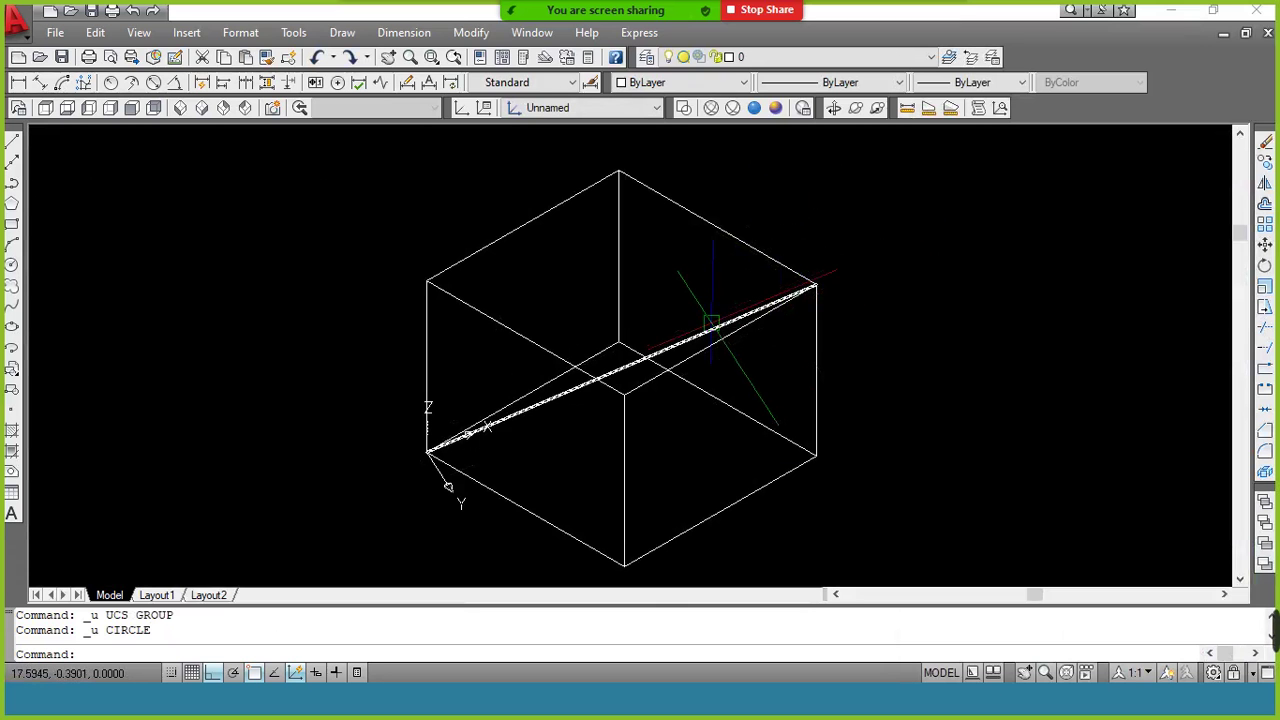
left_click(711, 323)
type("e")
key("Return")
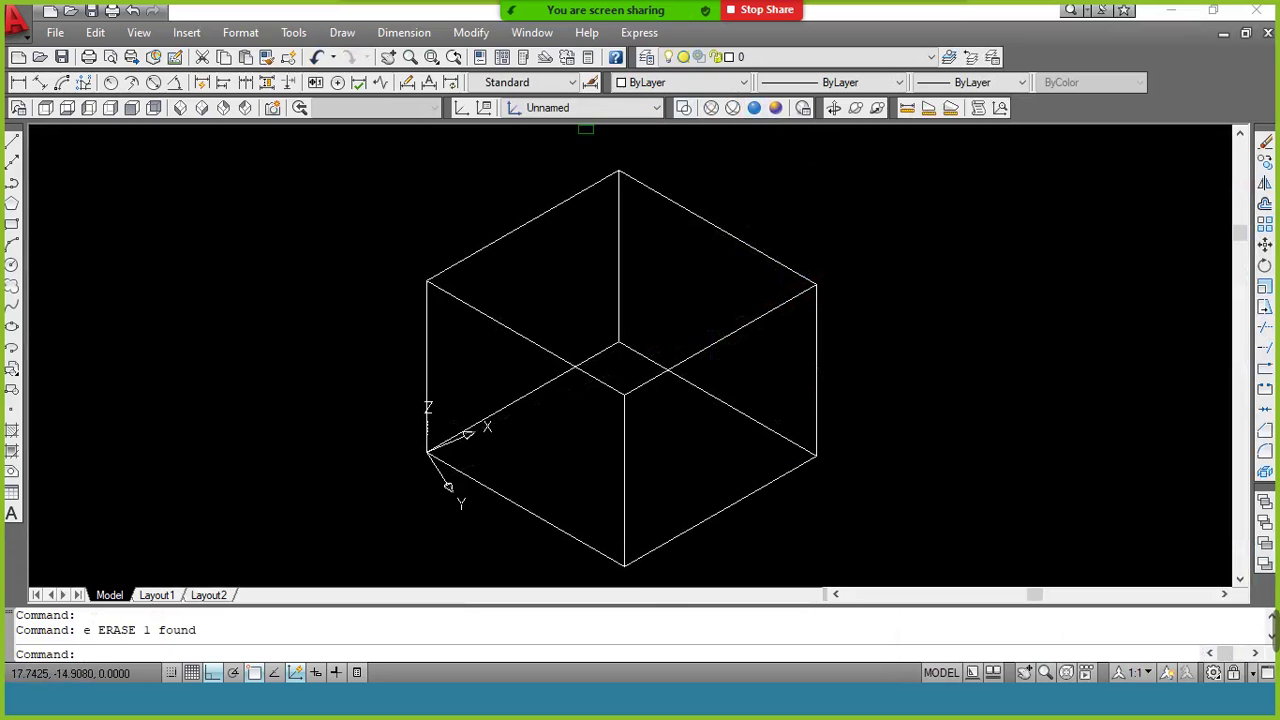
Set the SE Isometric view and align the UCS to the Front preset
left_click(198, 109)
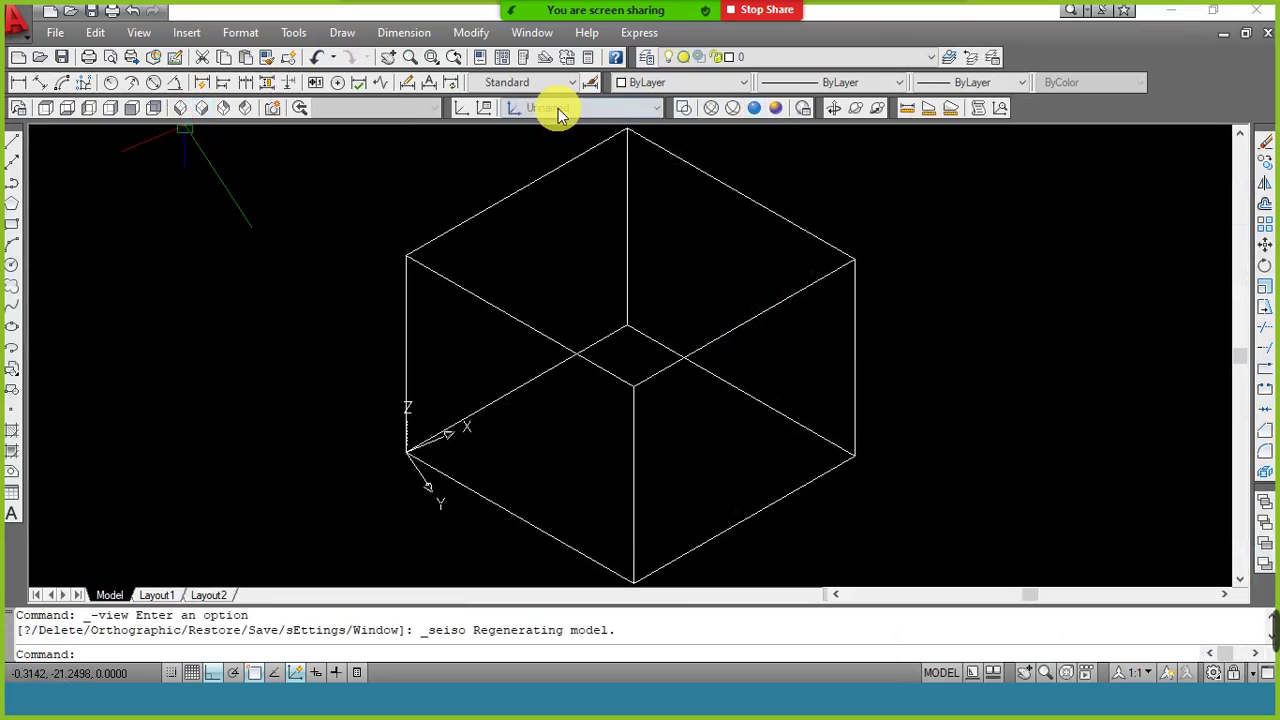
left_click(558, 108)
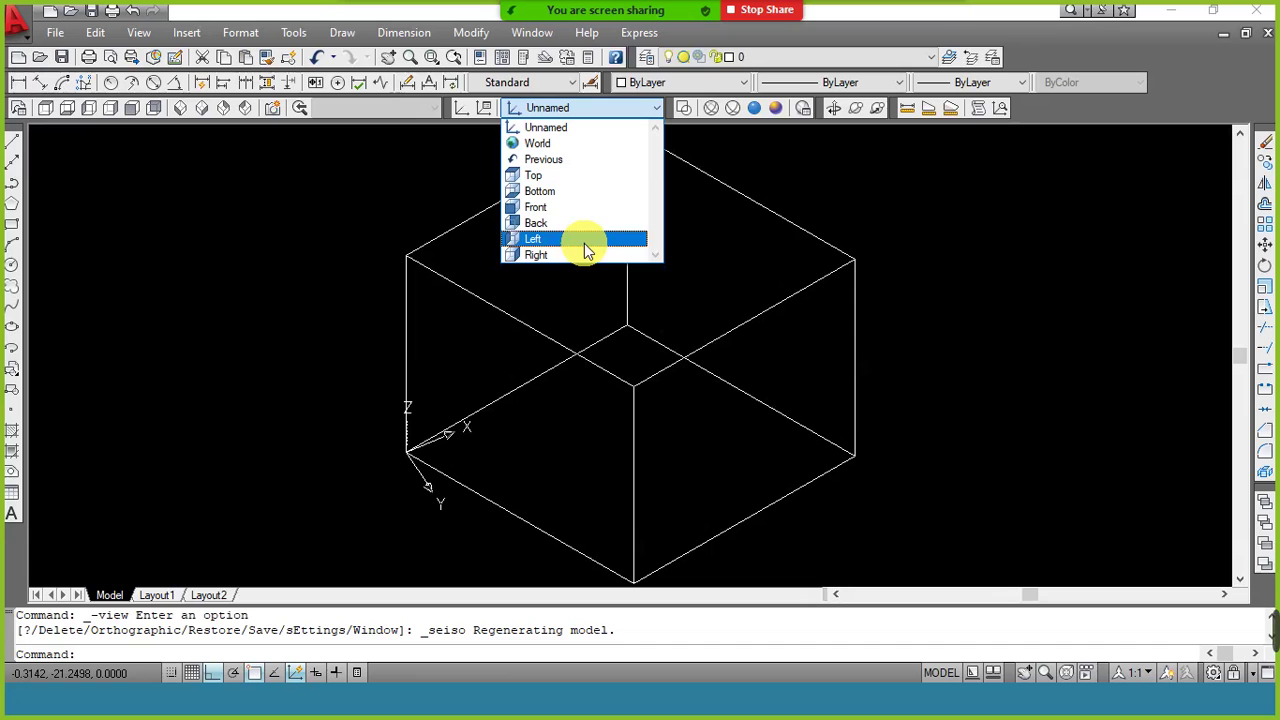
left_click(586, 207)
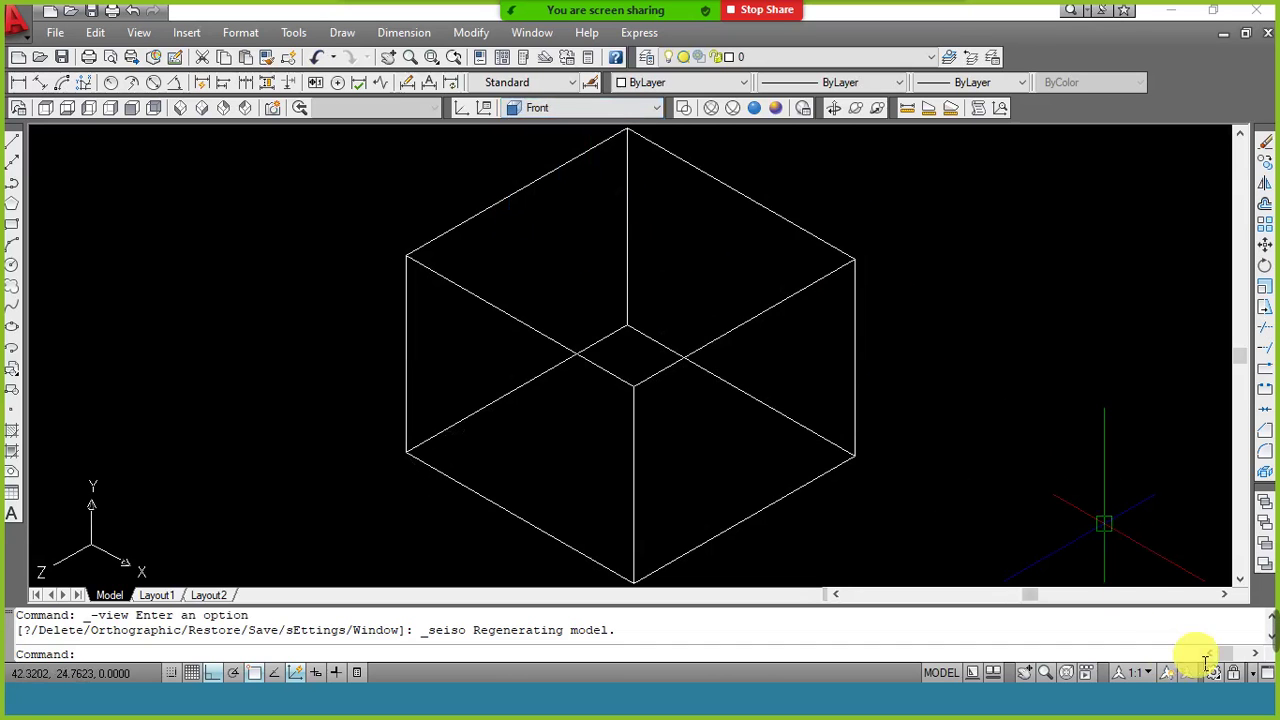
left_click(1095, 259)
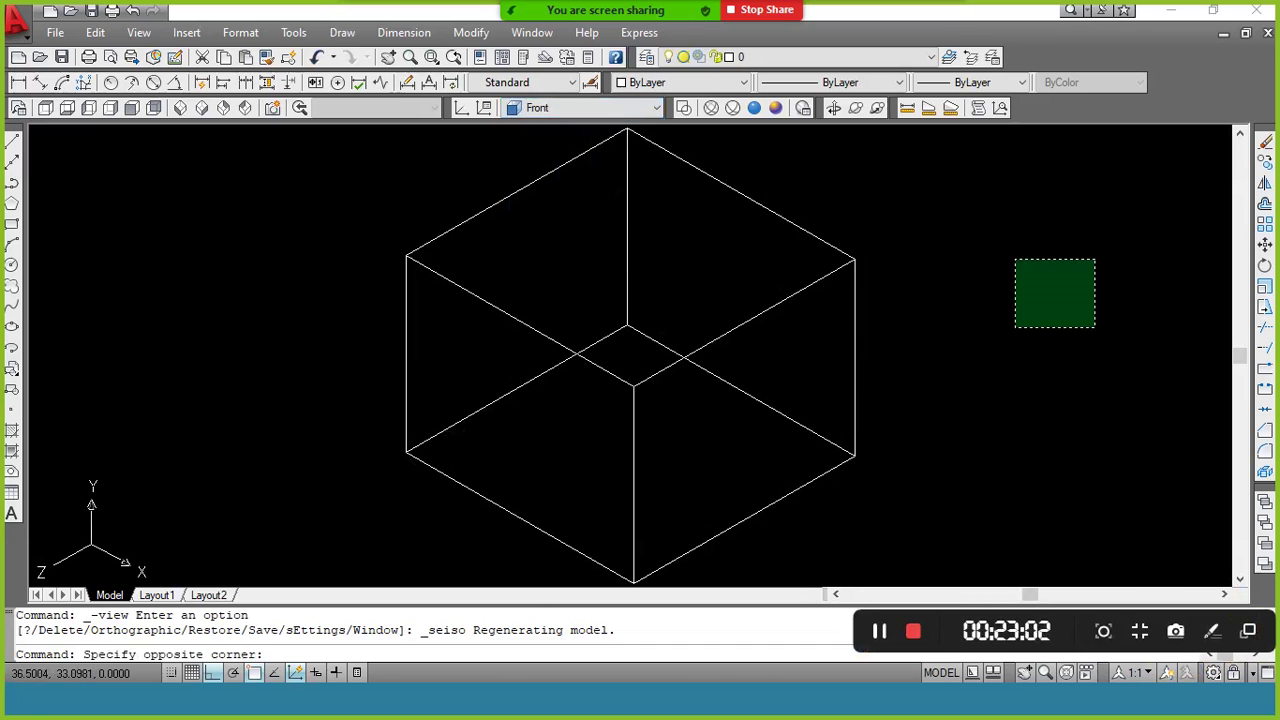
left_click(1015, 327)
Shade the box in Conceptual style and measure its vertical edge at 14.5653 units
left_click(775, 107)
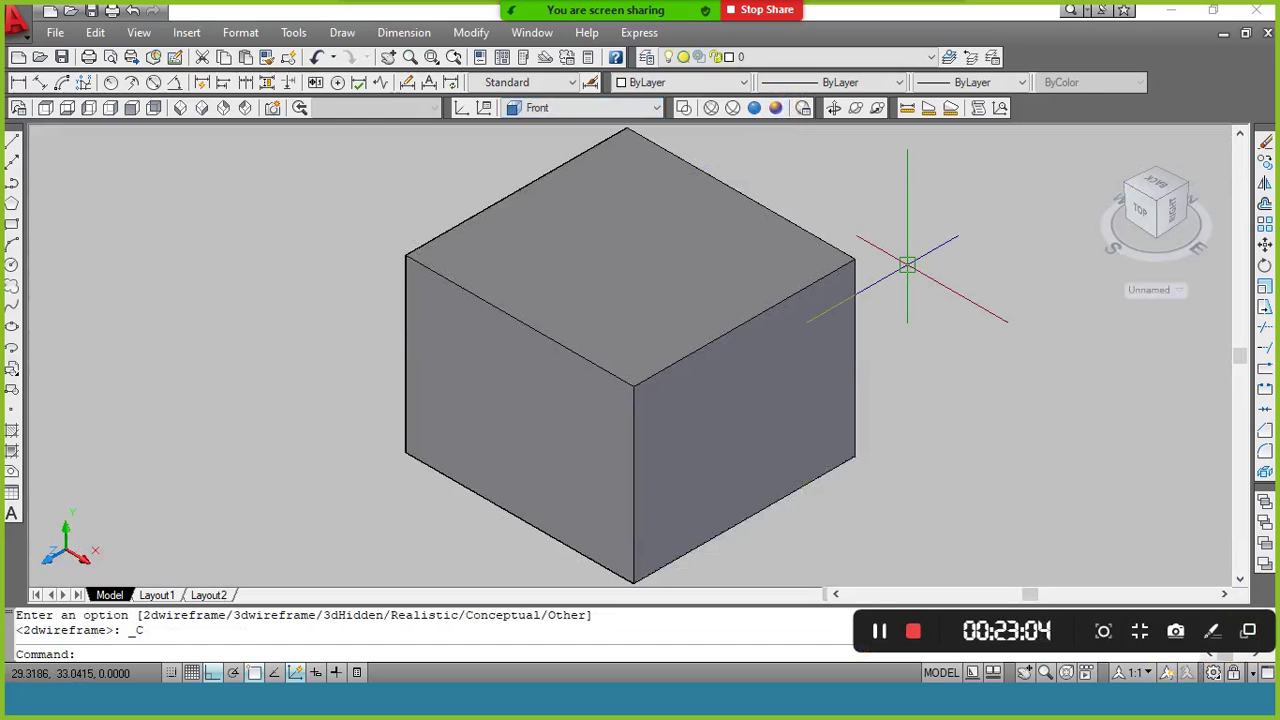
scroll(907, 265, "down", 2)
scroll(931, 184, "up", 2)
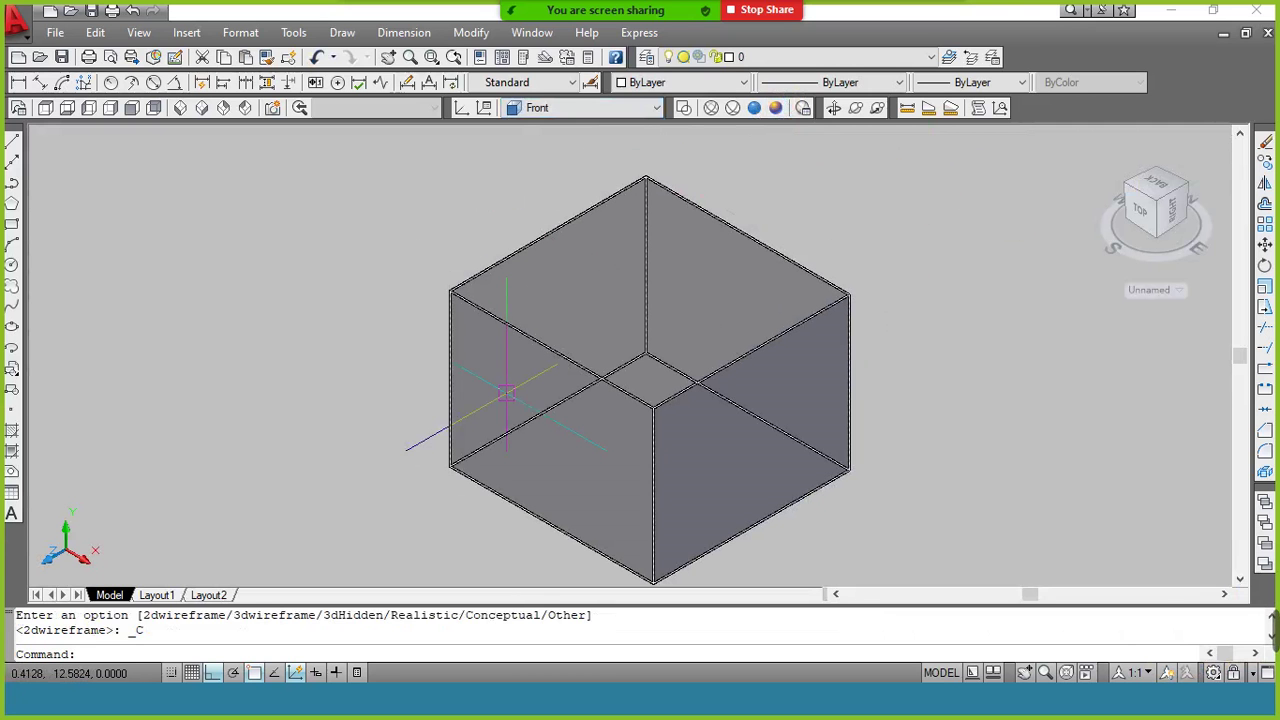
type("di")
key("Return")
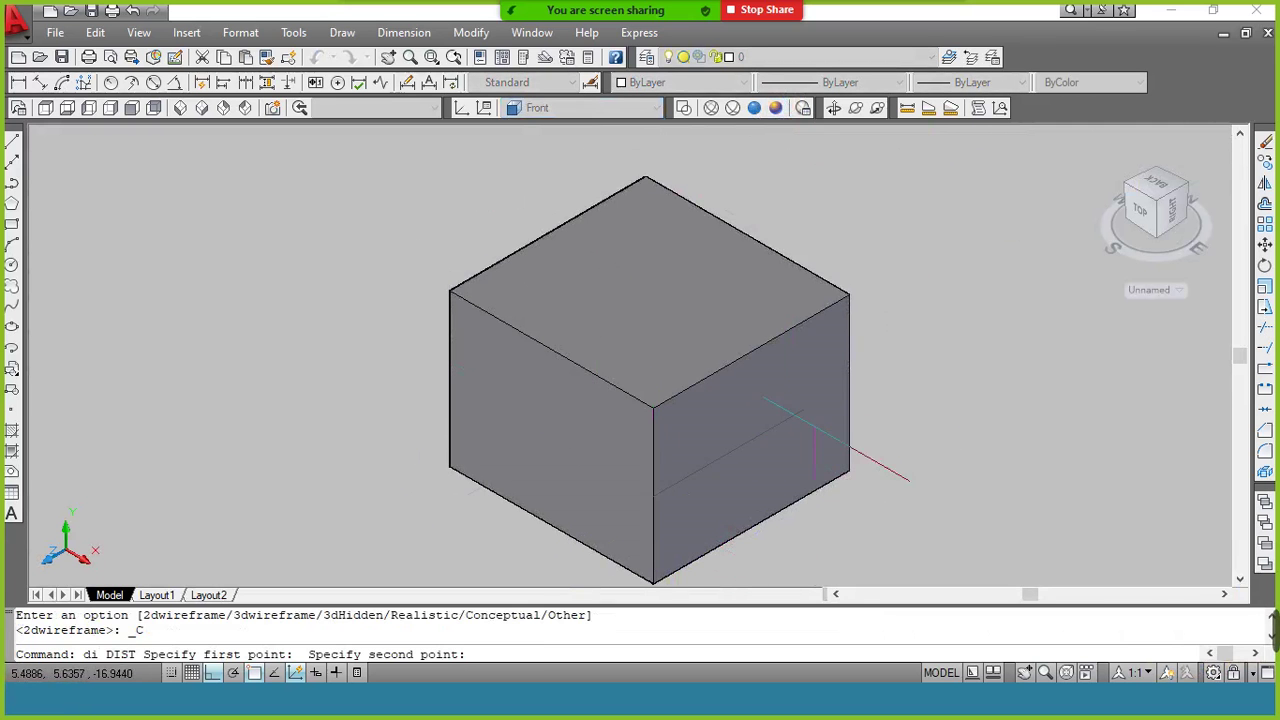
left_click(857, 403)
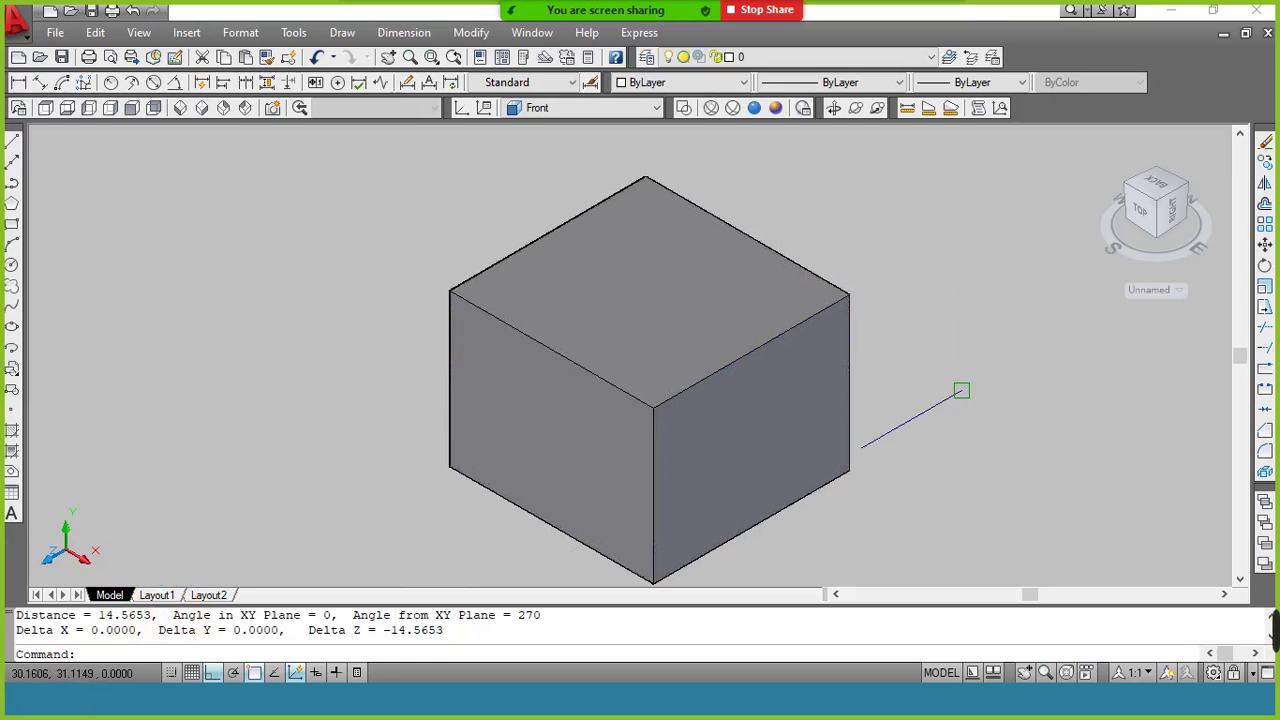
left_click(484, 36)
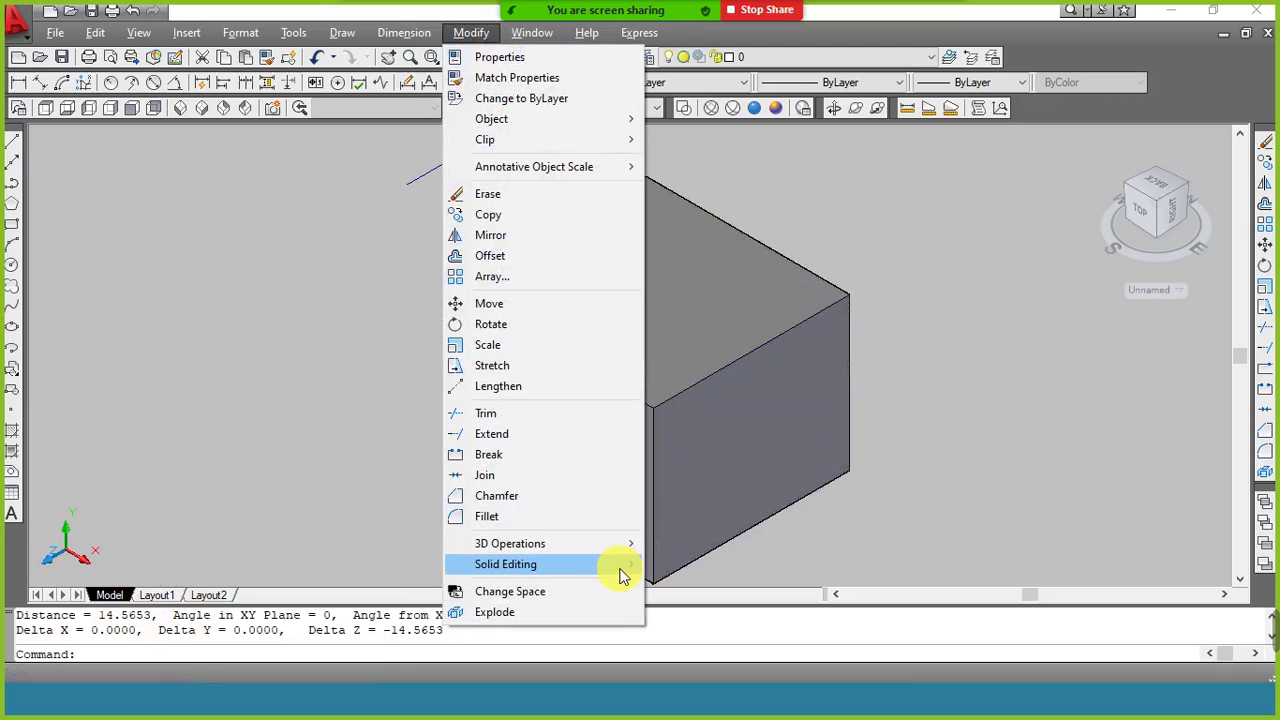
mouse_move(506, 564)
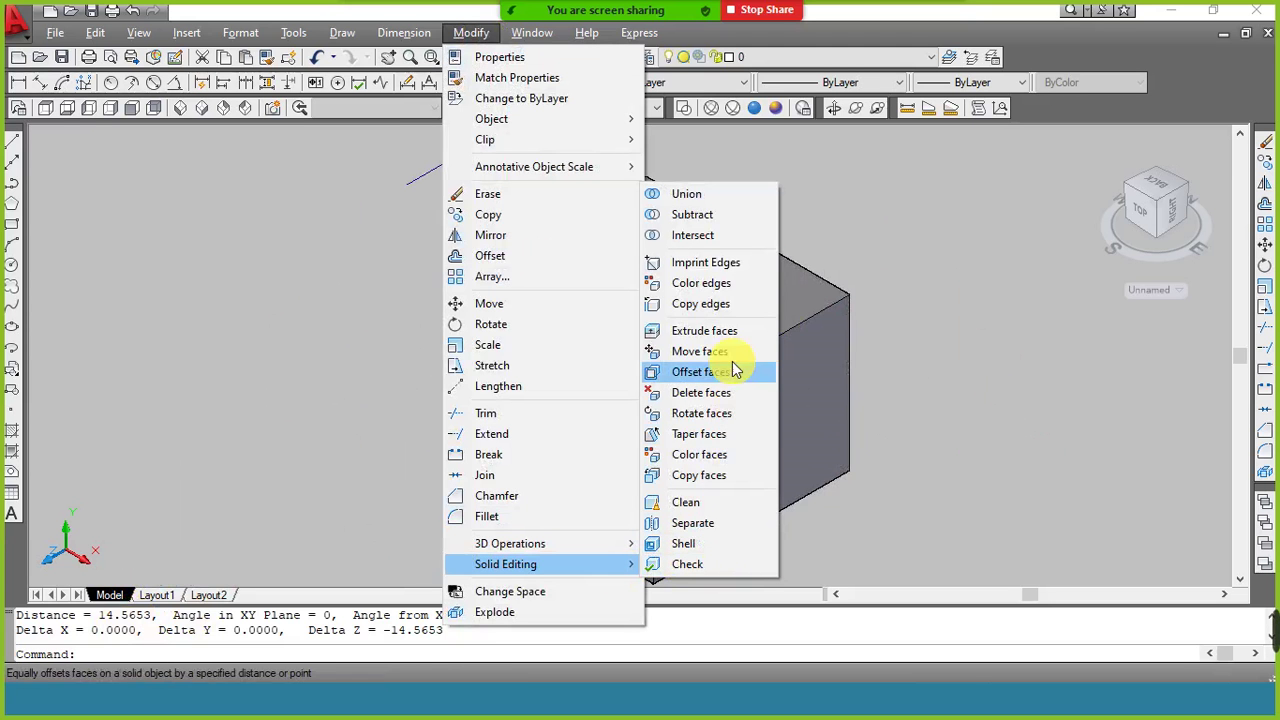
Start Solid Editing > Extrude faces and pick the cube's front-left face
left_click(733, 335)
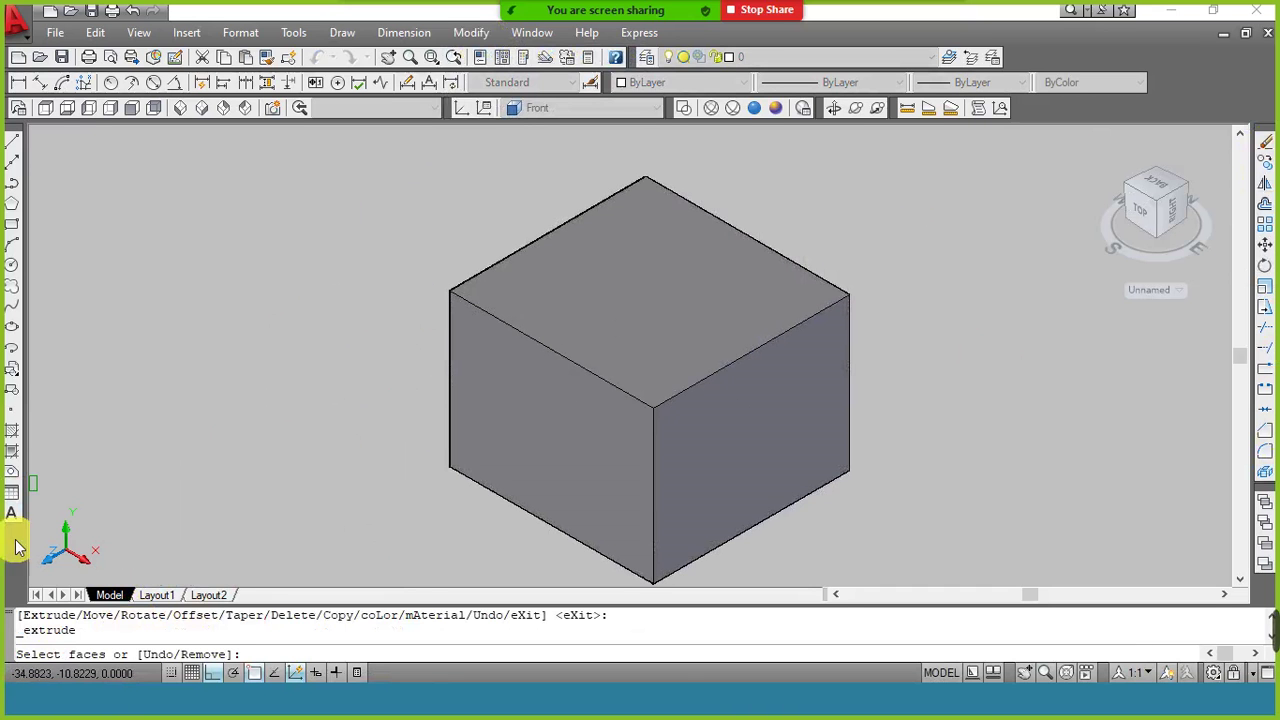
left_click(549, 459)
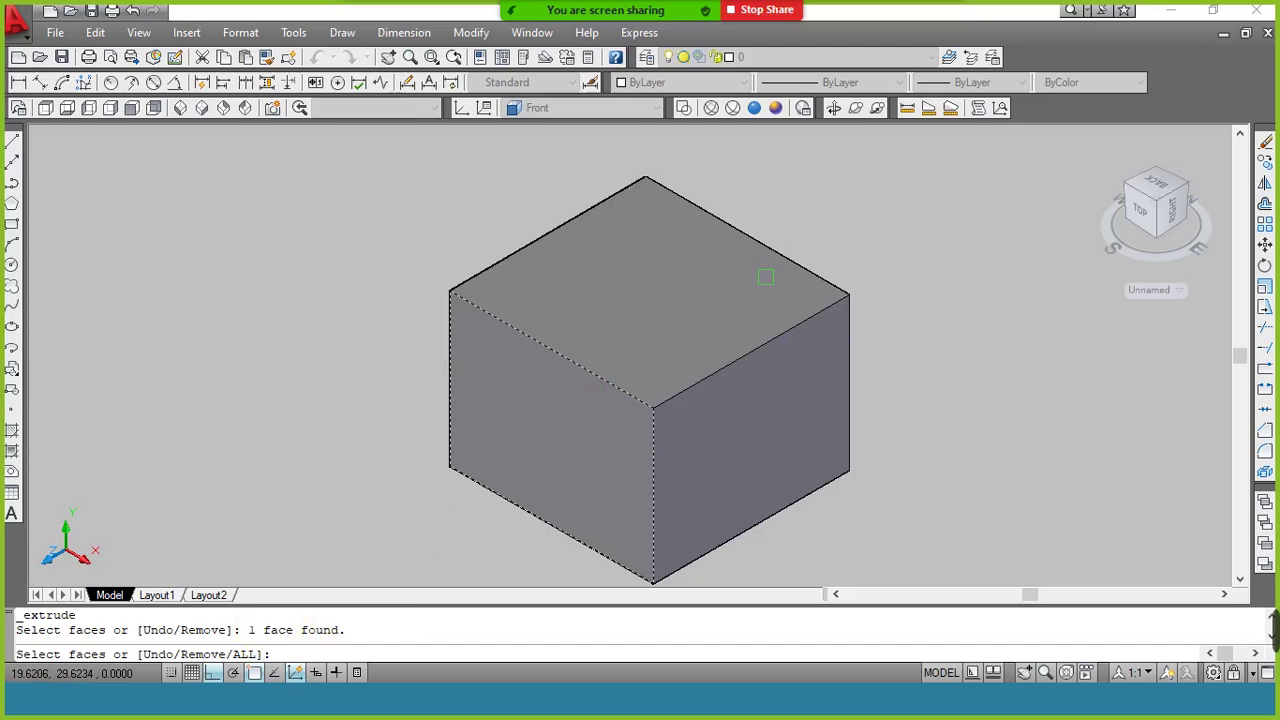
Refine the face selection by adding one face and removing two unwanted faces
left_click(757, 417)
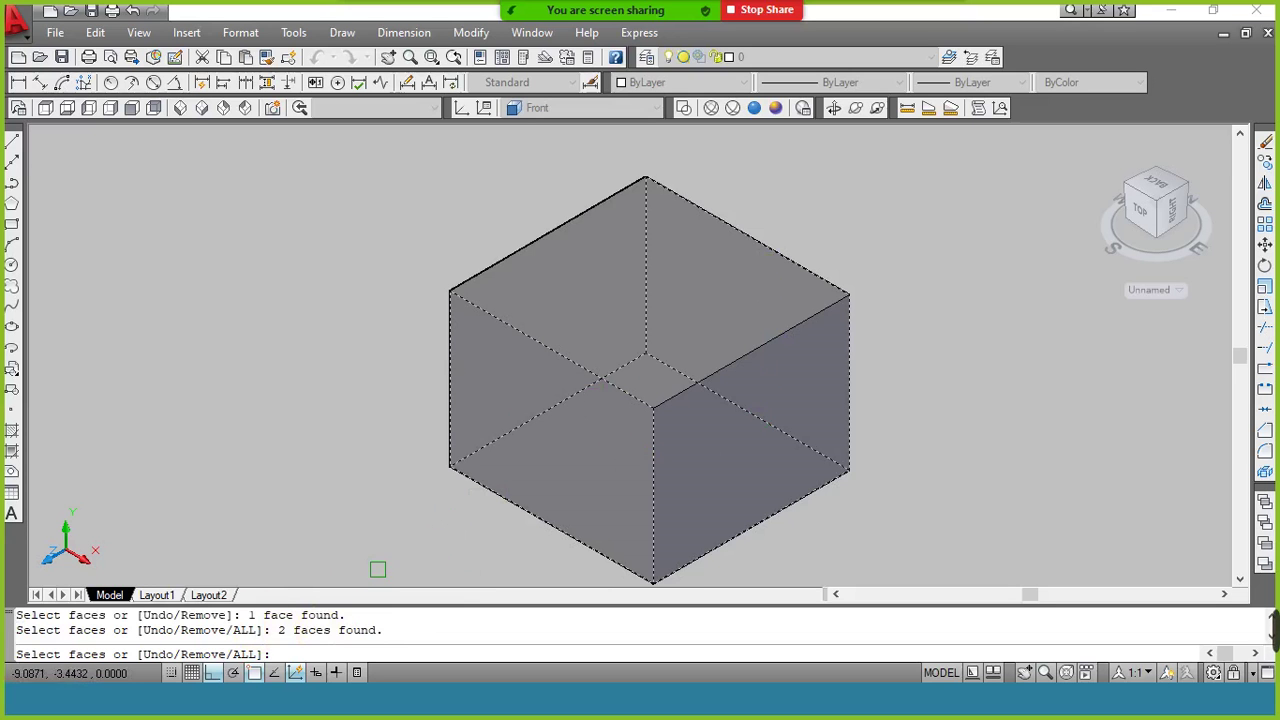
left_click(319, 658)
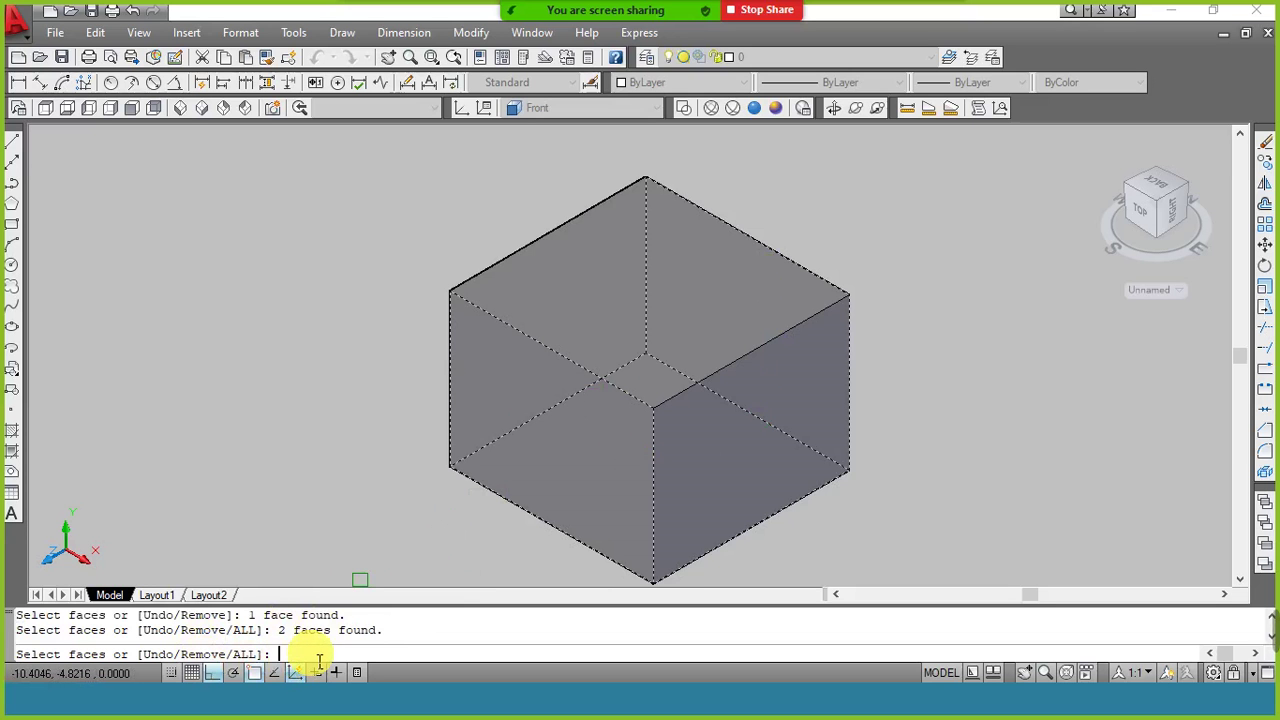
type("r")
key("Return")
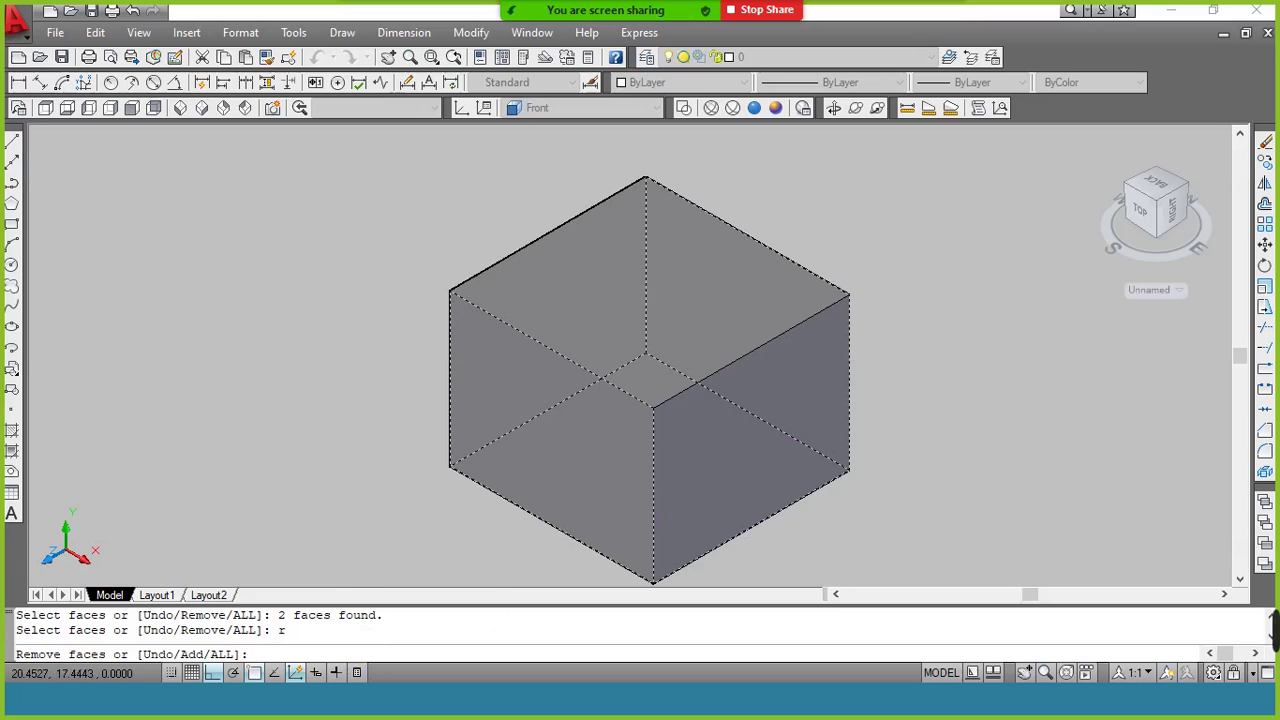
left_click(792, 503)
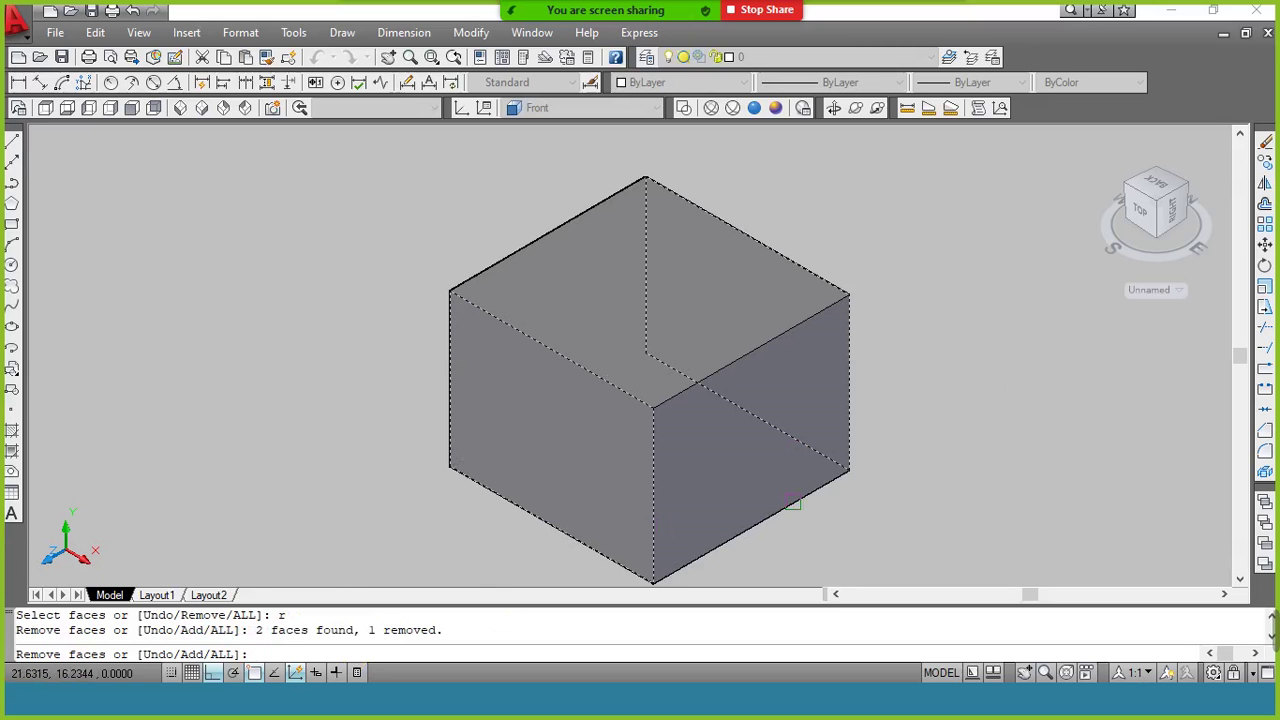
left_click(854, 380)
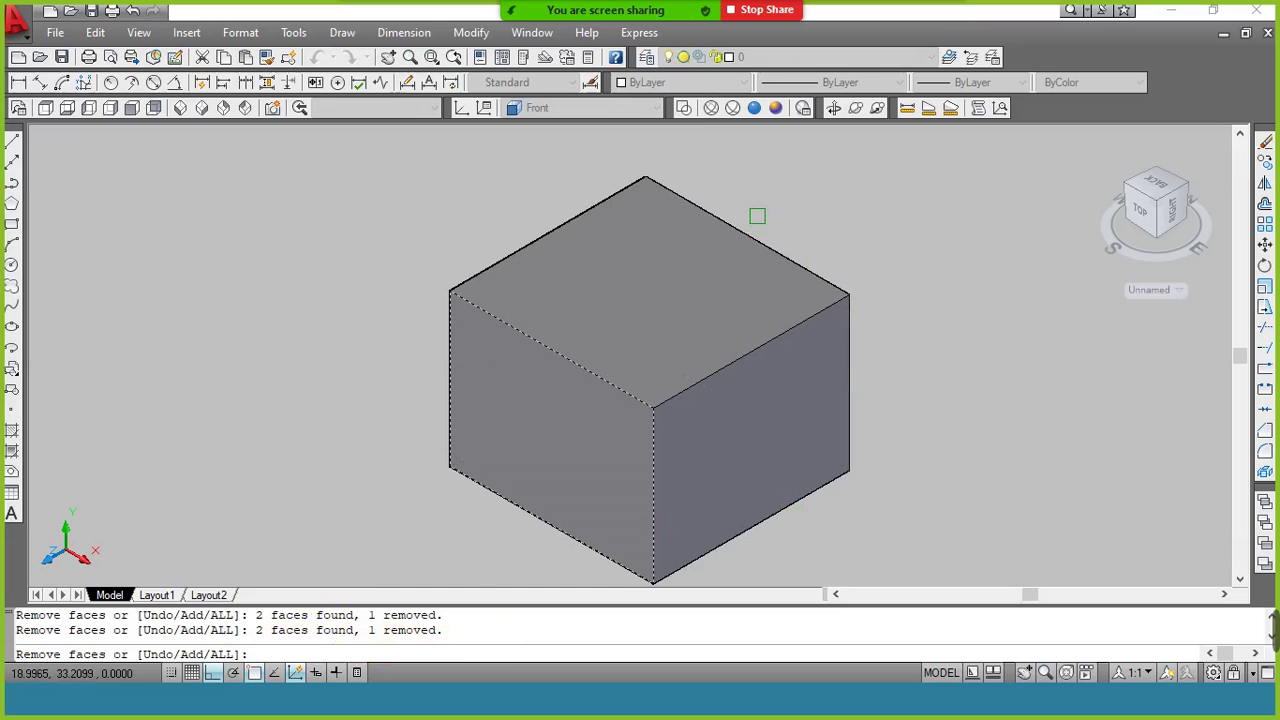
Check the chosen face by orbiting, then extrude it 5 units with 0 taper
left_click(833, 107)
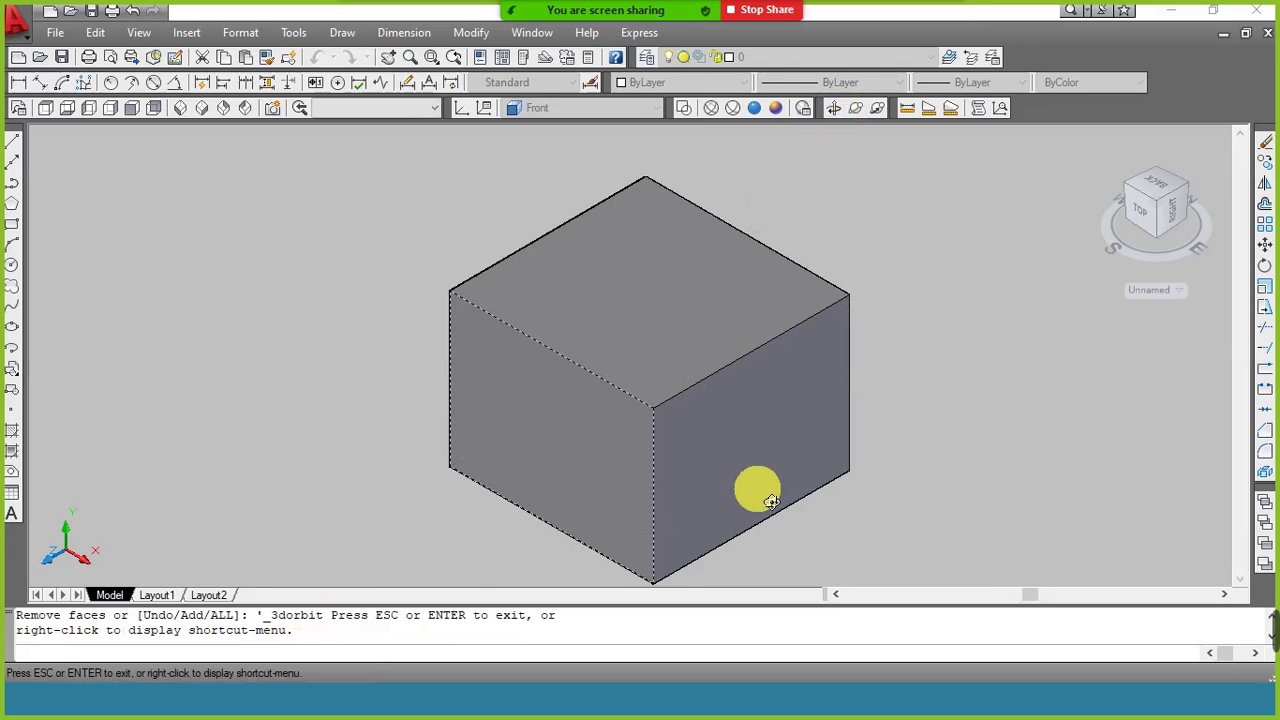
mouse_move(751, 491)
left_mouse_down()
mouse_move(686, 343)
mouse_move(771, 200)
left_mouse_up()
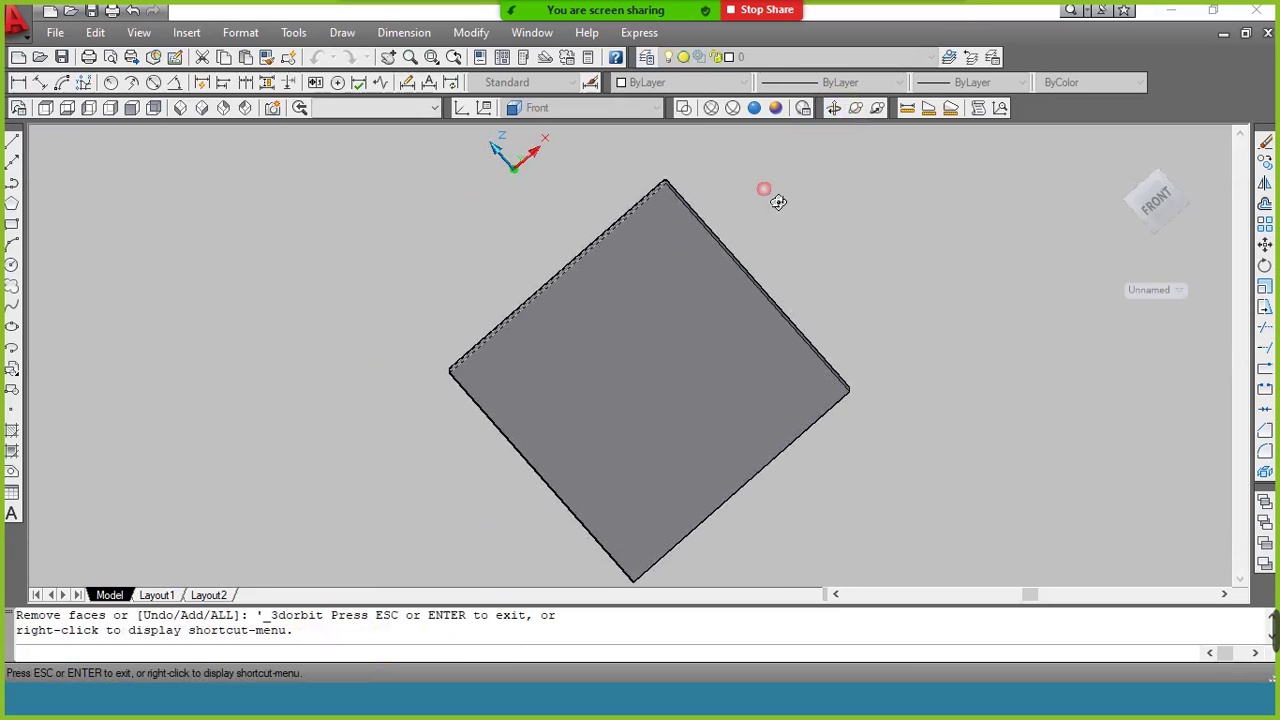
mouse_move(689, 402)
left_mouse_down()
mouse_move(789, 463)
mouse_move(811, 506)
mouse_move(894, 543)
left_mouse_up()
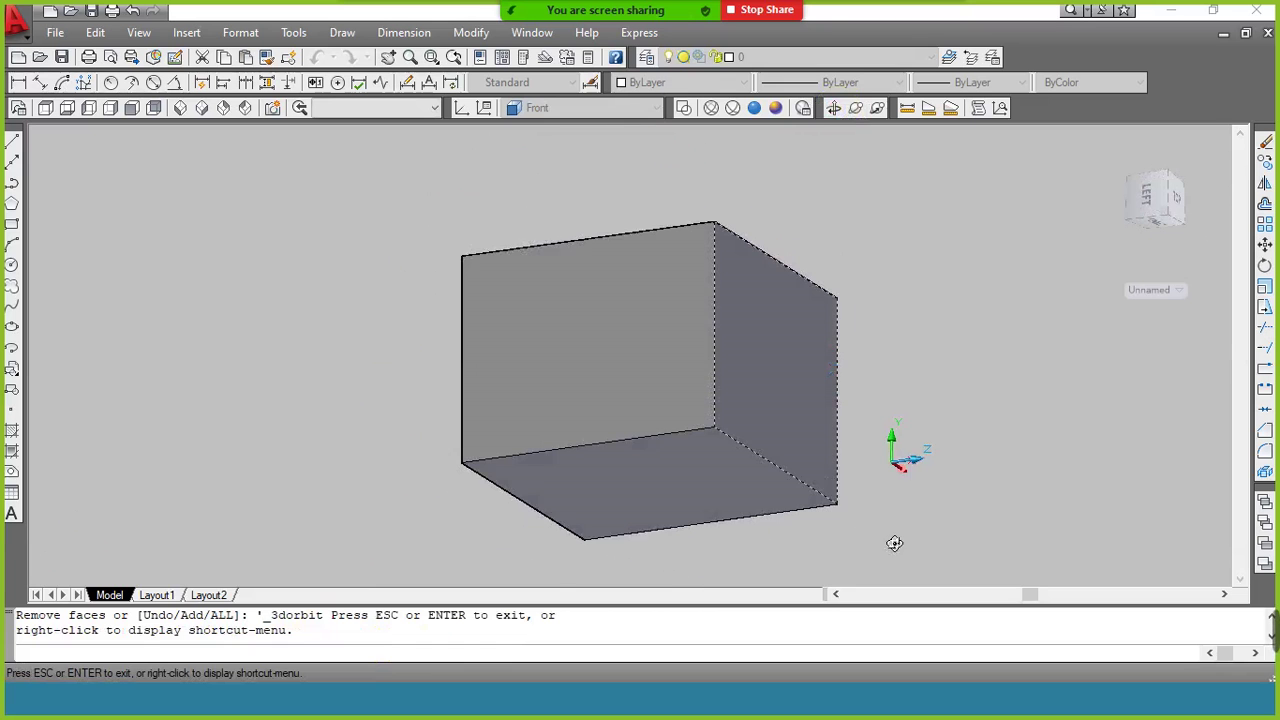
mouse_move(595, 372)
left_mouse_down()
mouse_move(786, 471)
mouse_move(814, 509)
mouse_move(608, 496)
mouse_move(514, 383)
mouse_move(451, 449)
mouse_move(374, 449)
mouse_move(357, 467)
left_mouse_up()
right_click(354, 300)
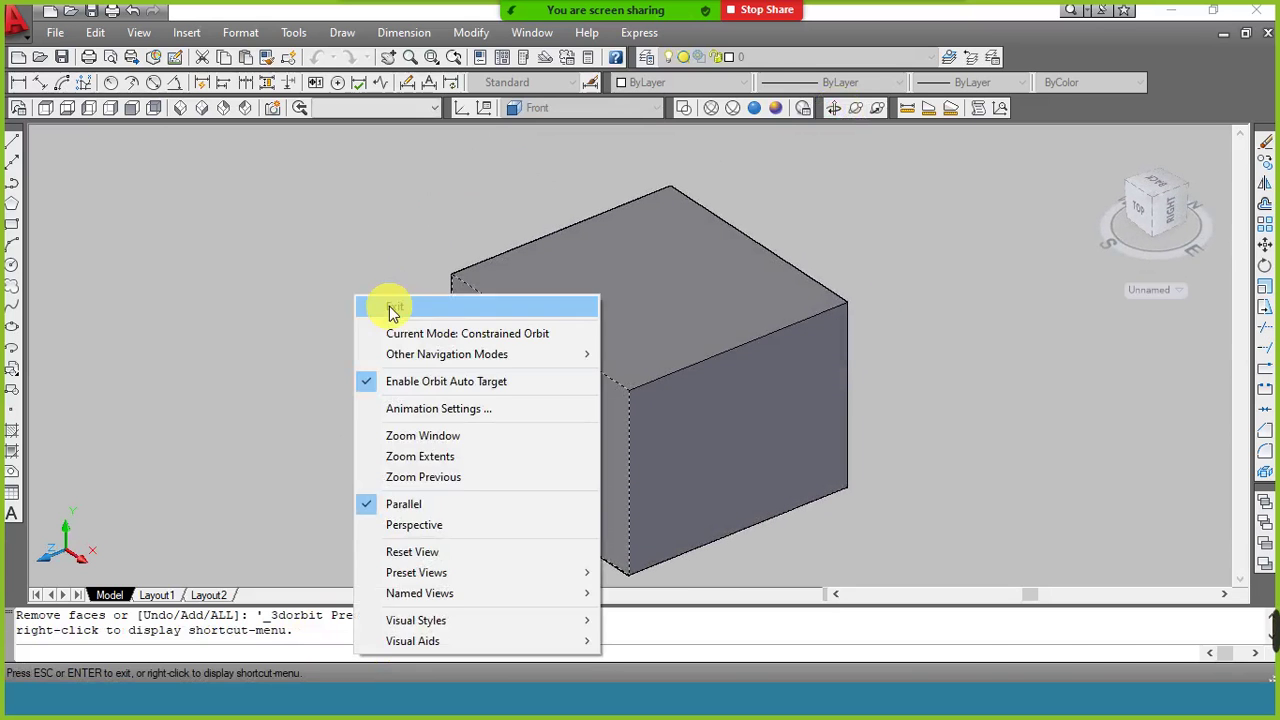
left_click(386, 302)
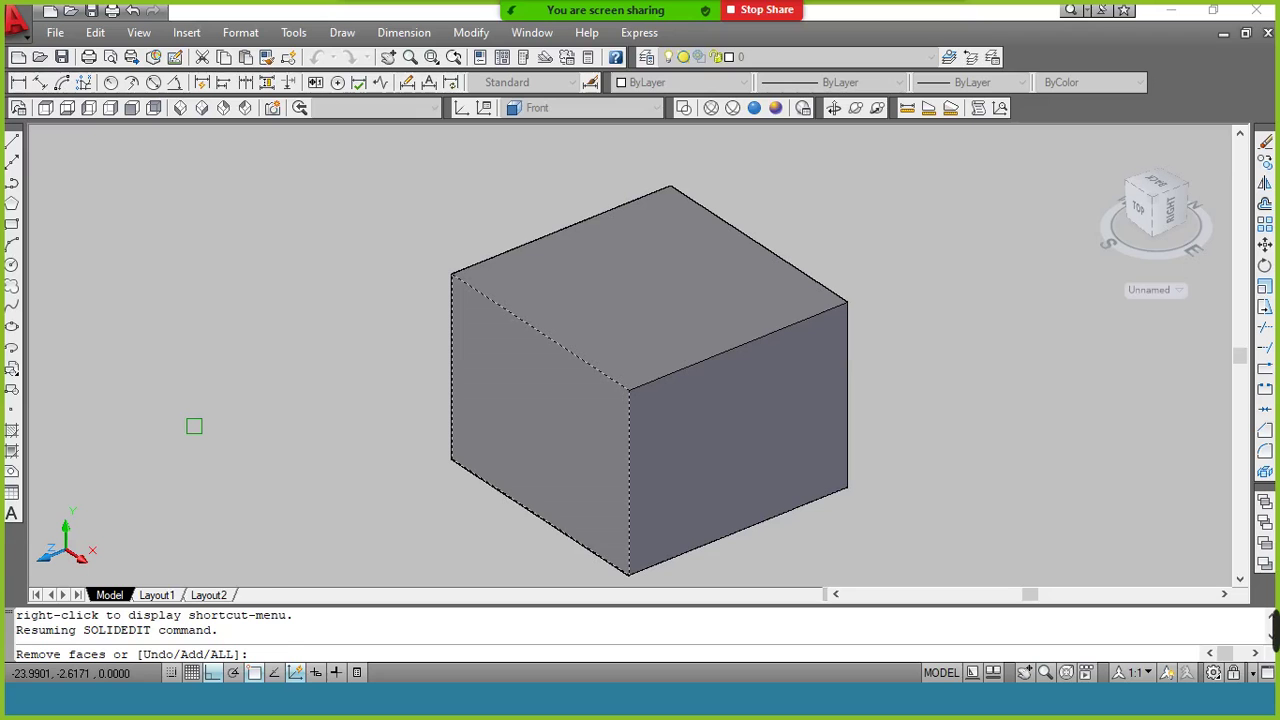
key("Return")
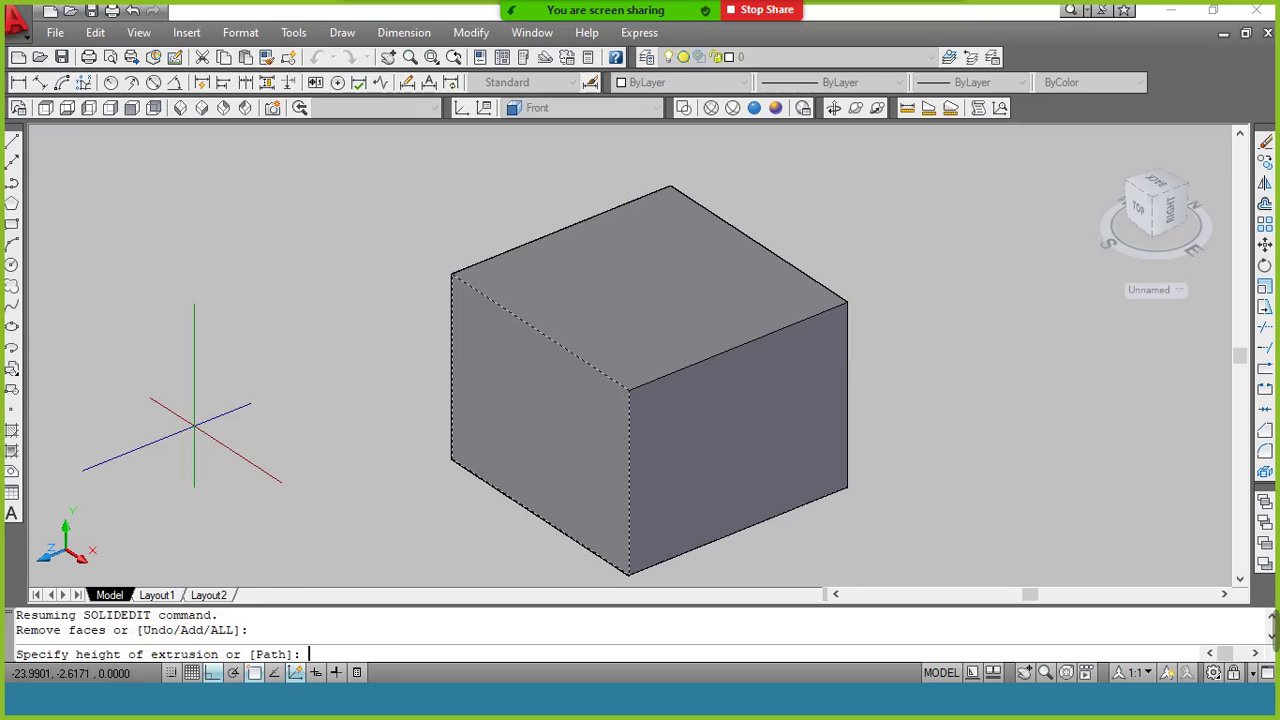
type("5")
key("Return")
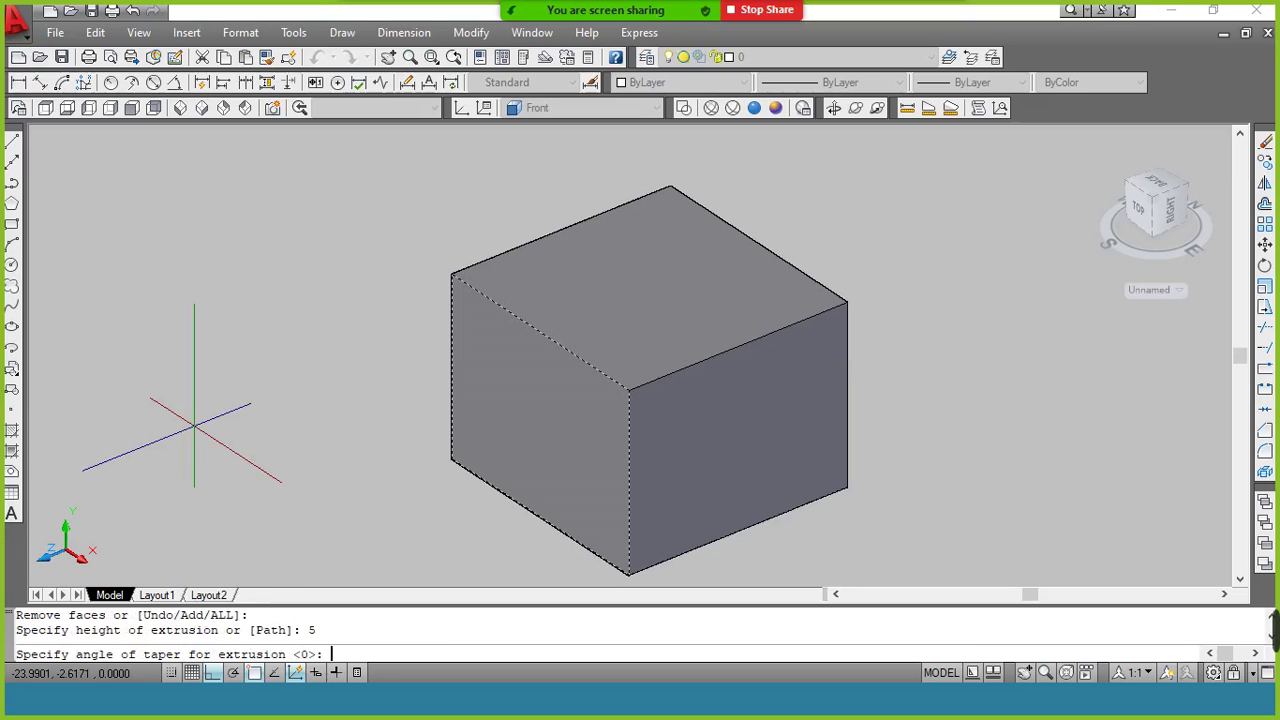
key("Return")
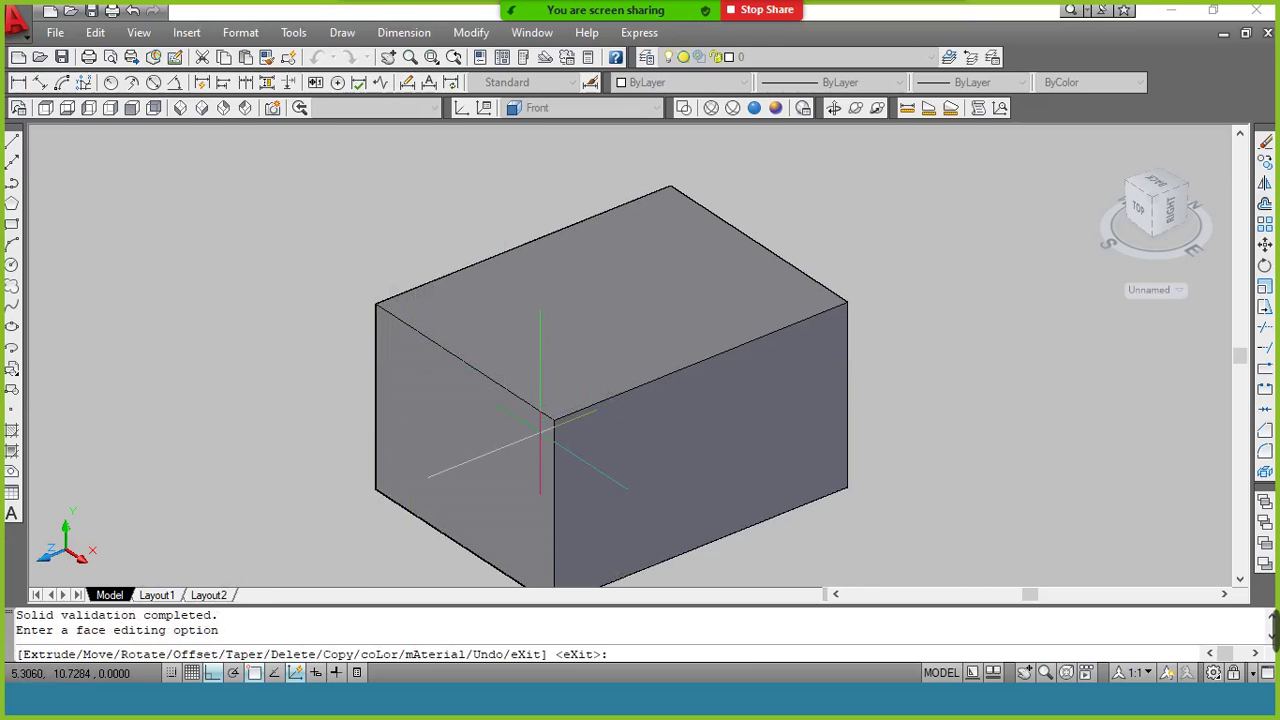
Return to SE Isometric and measure the block's edges: 19.5653 and 11.2714 units
left_click(204, 110)
type("di")
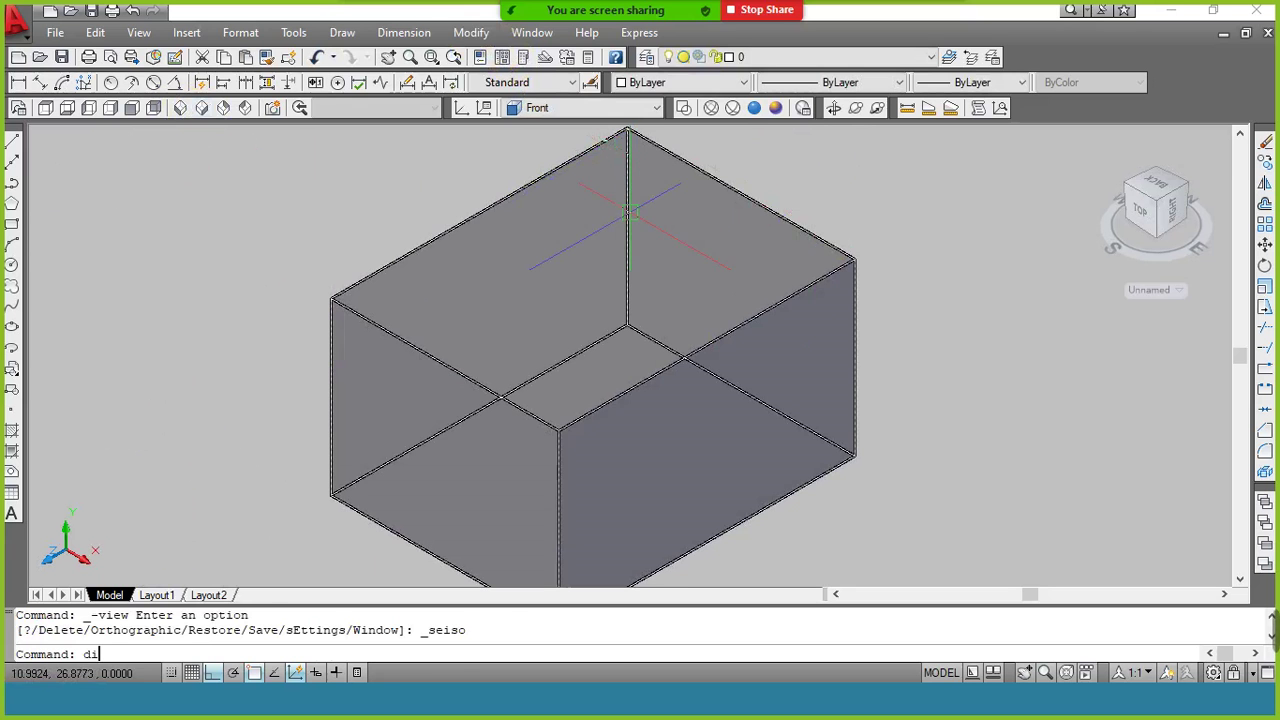
key("Return")
left_click(559, 429)
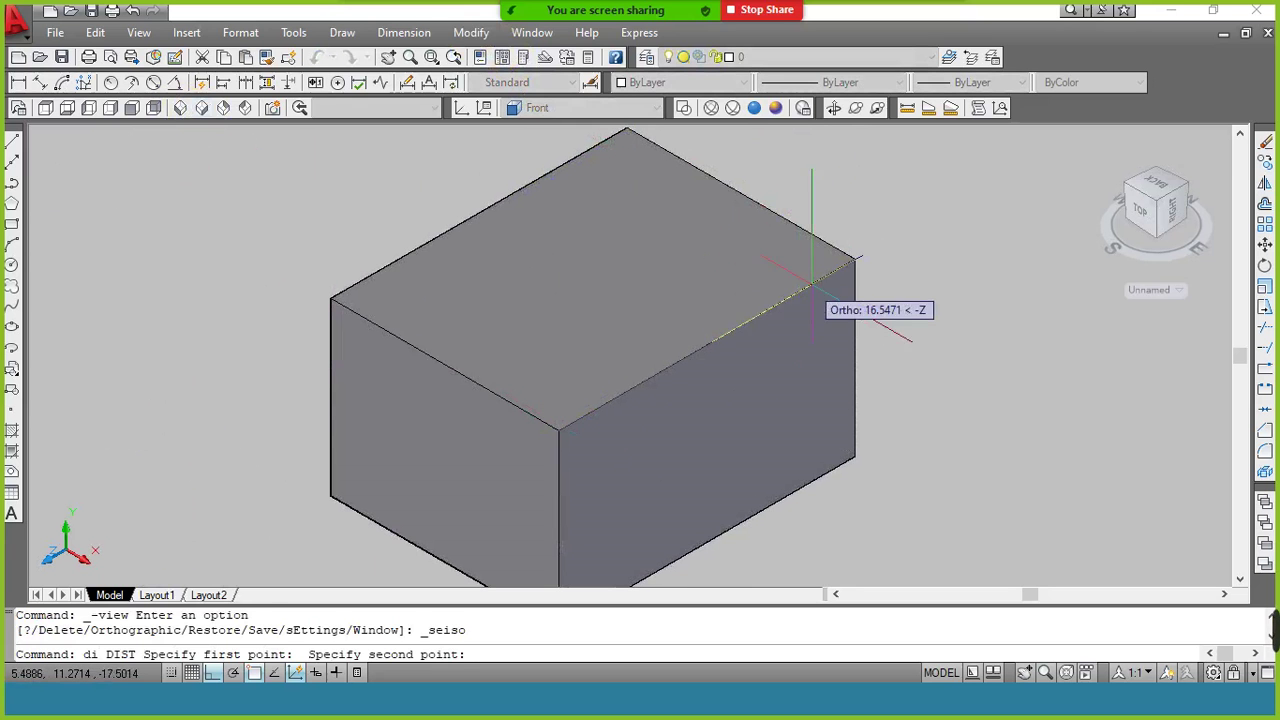
left_click(849, 254)
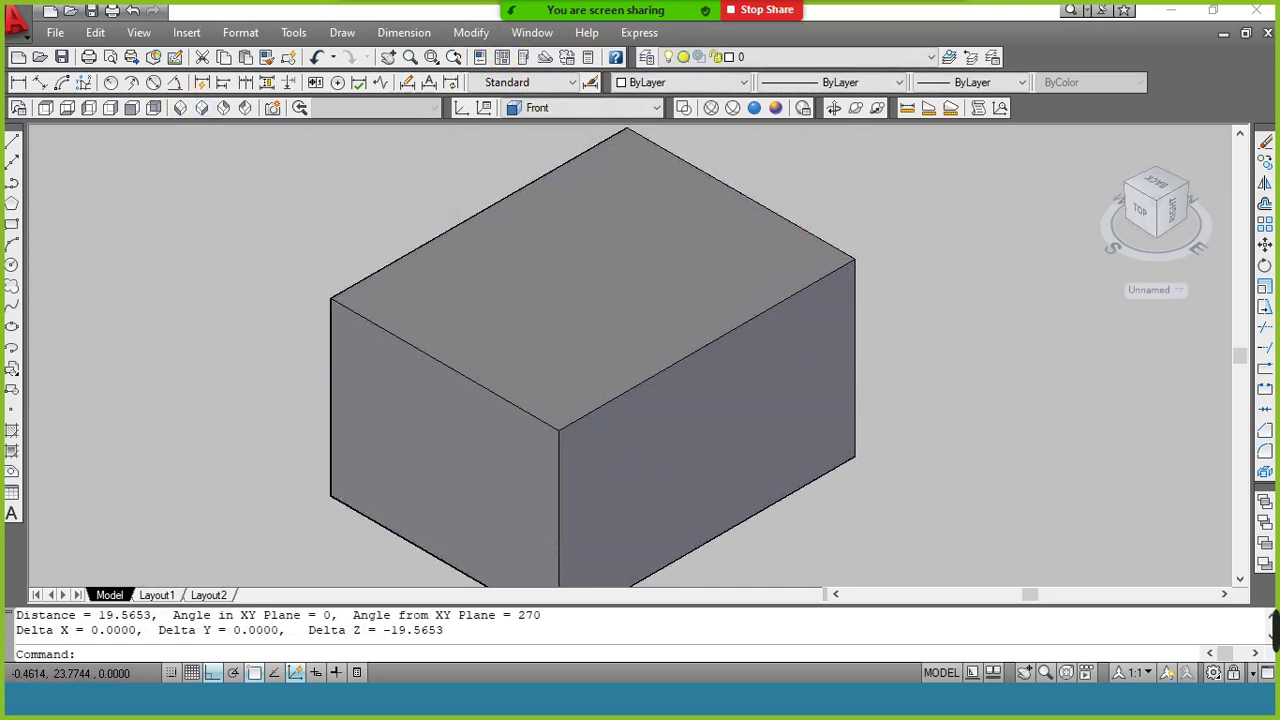
scroll(458, 165, "down", 2)
scroll(458, 165, "up", 2)
type("di")
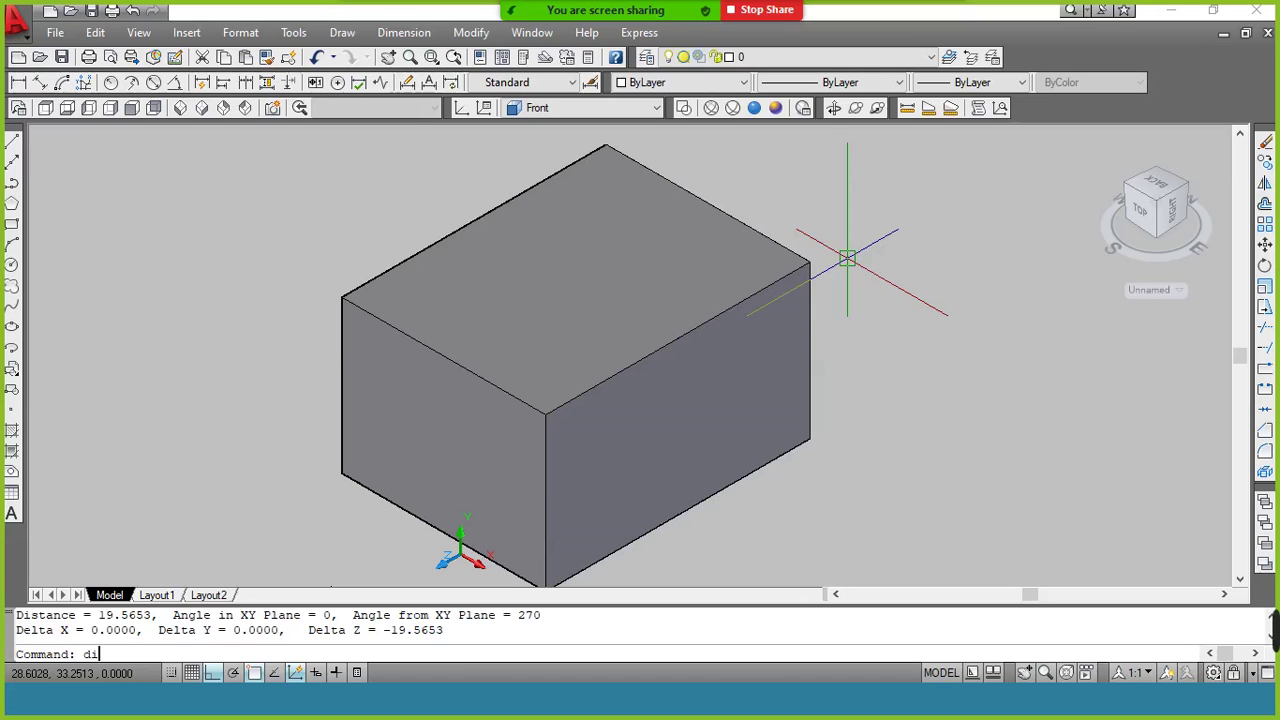
key("Return")
left_click(810, 263)
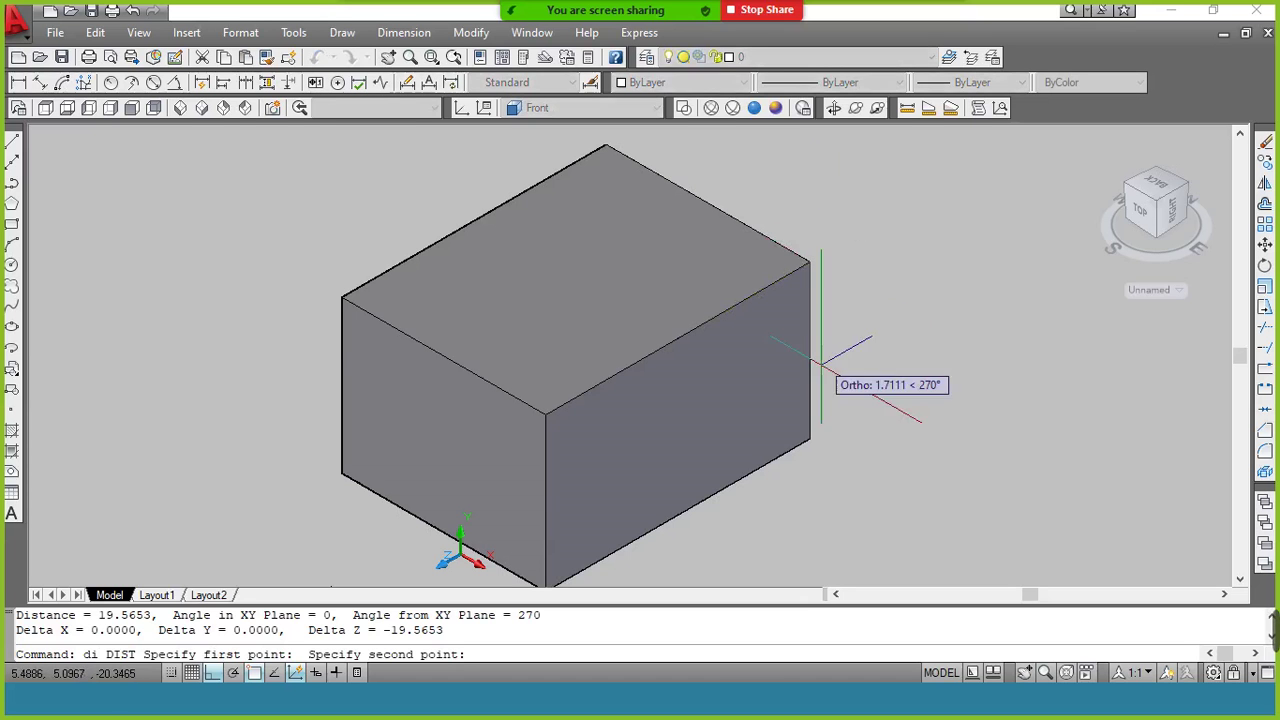
left_click(811, 438)
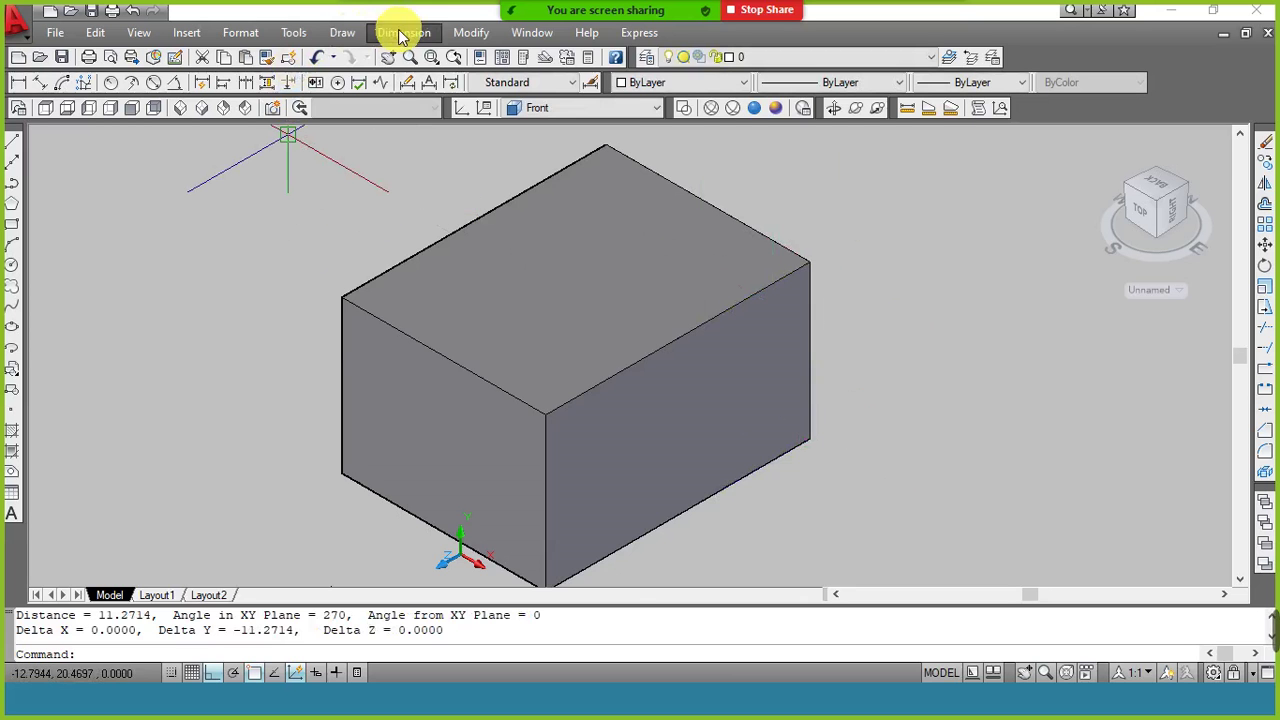
Extrude the box's top face upward by 5 with zero taper, then end the face edit
left_click(470, 32)
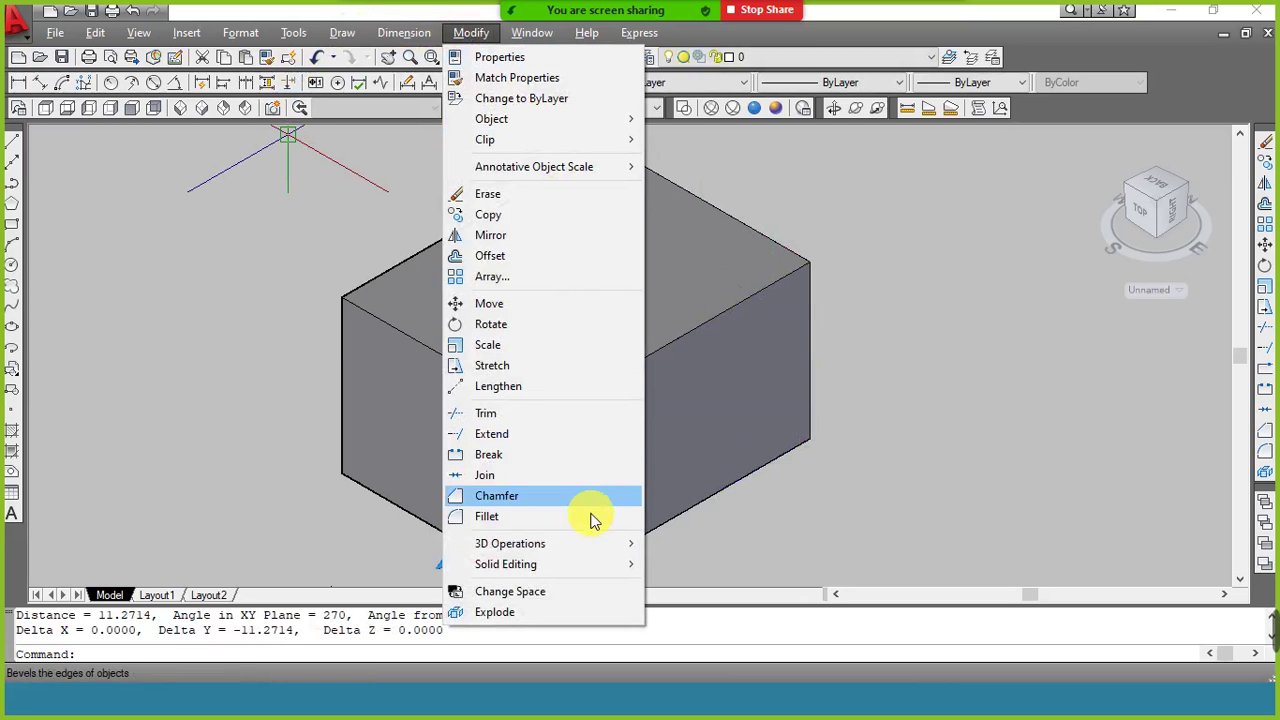
left_click(599, 564)
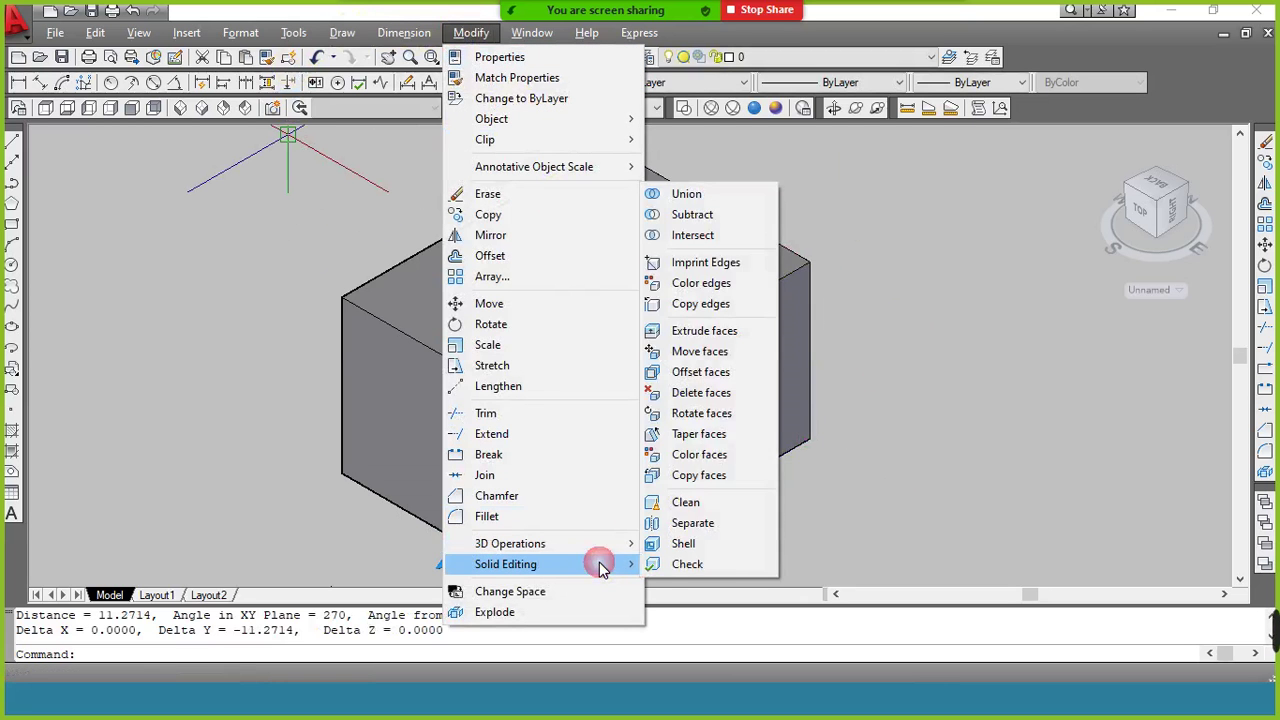
left_click(757, 331)
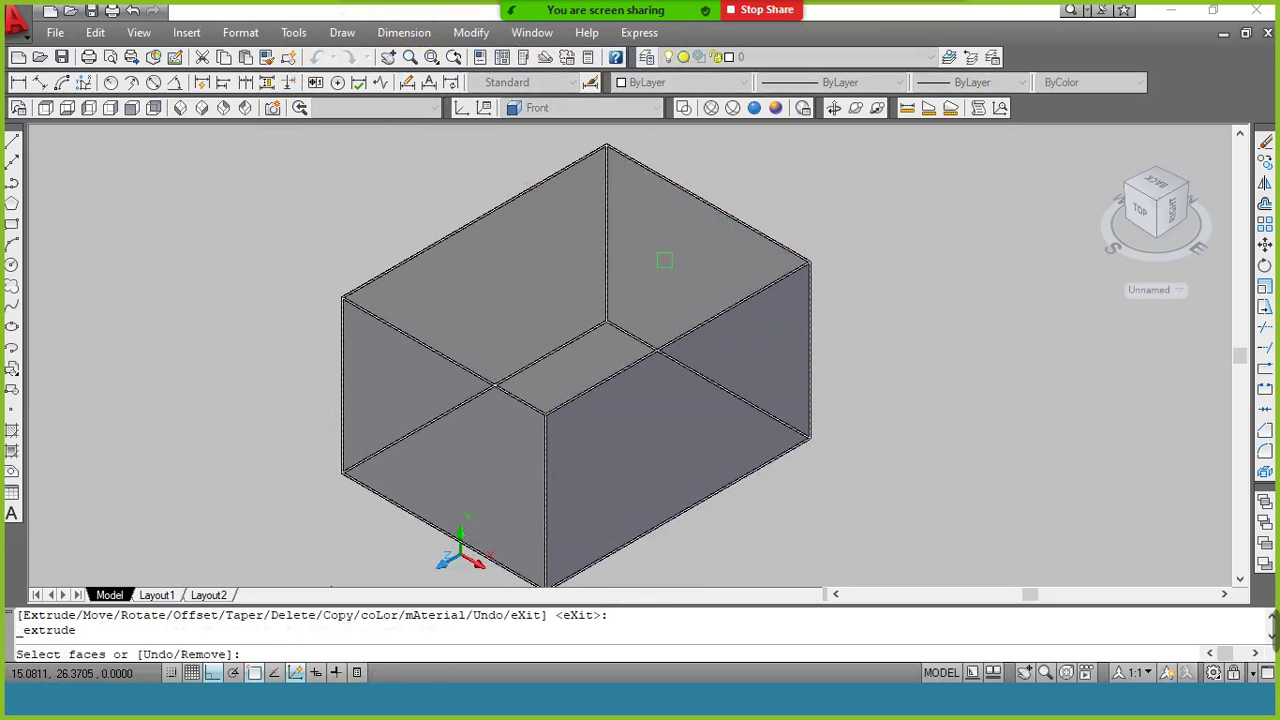
left_click(586, 320)
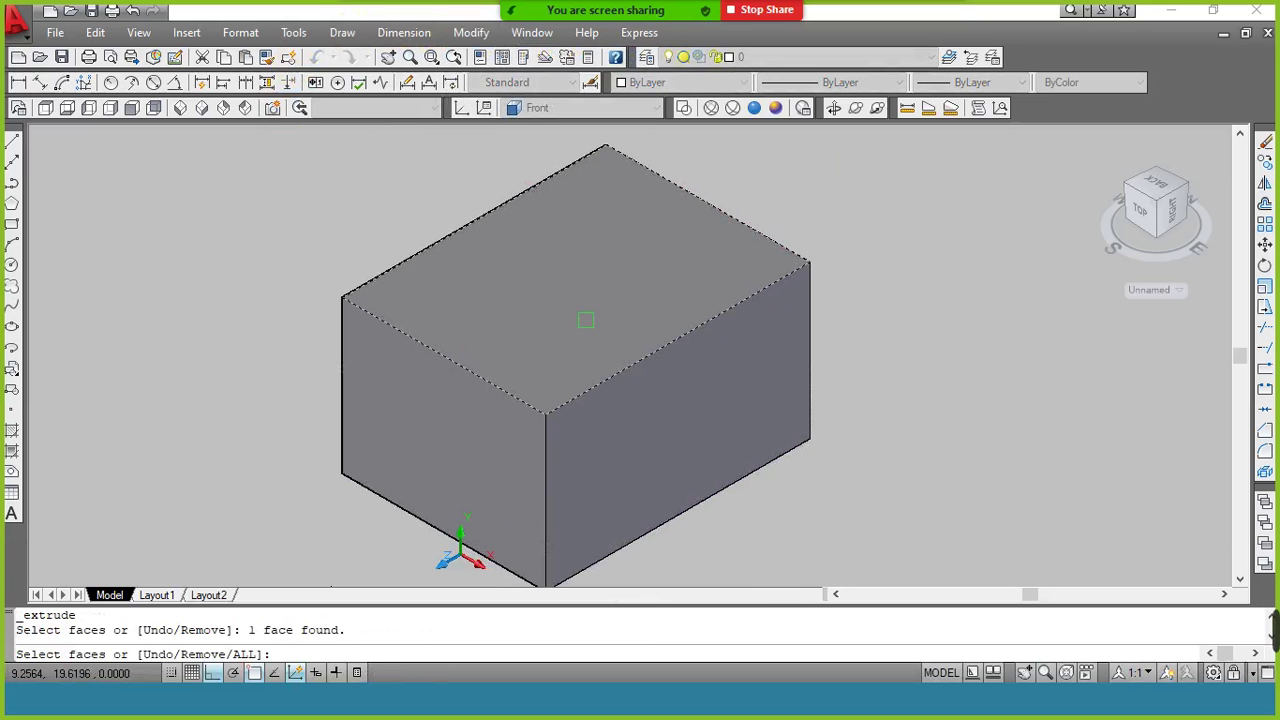
key("Return")
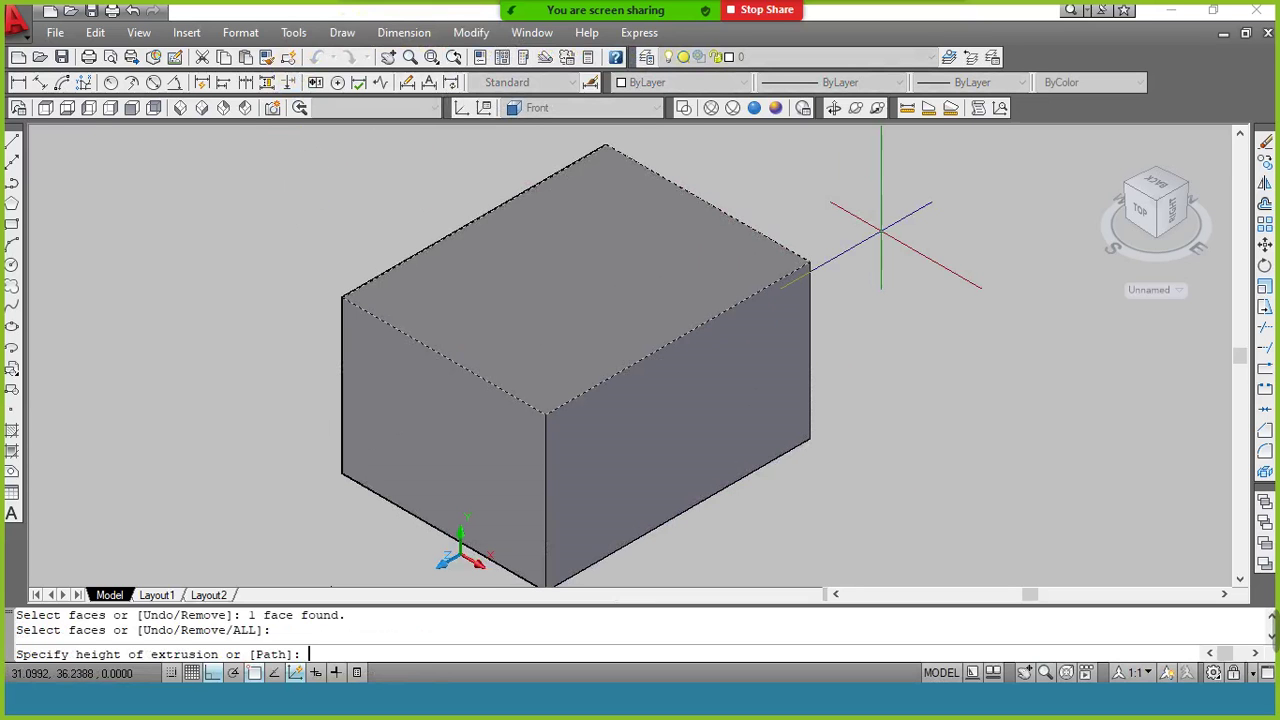
type("5")
key("Return")
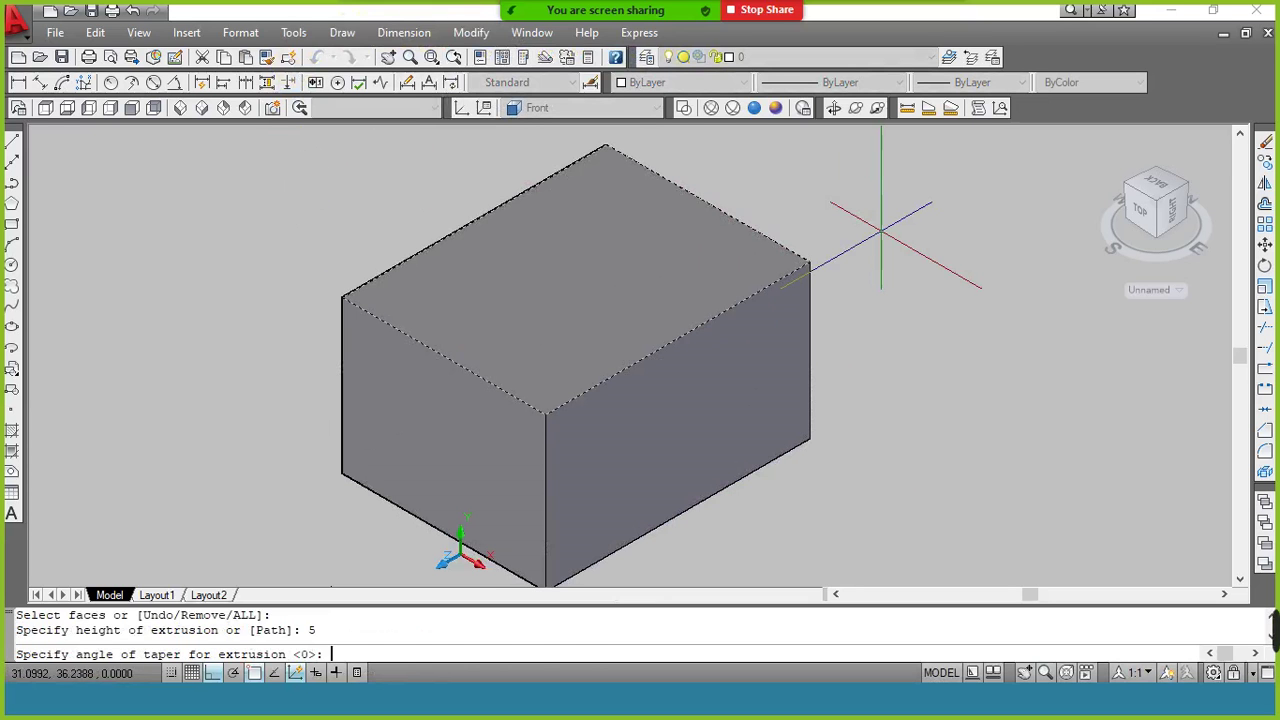
key("Return")
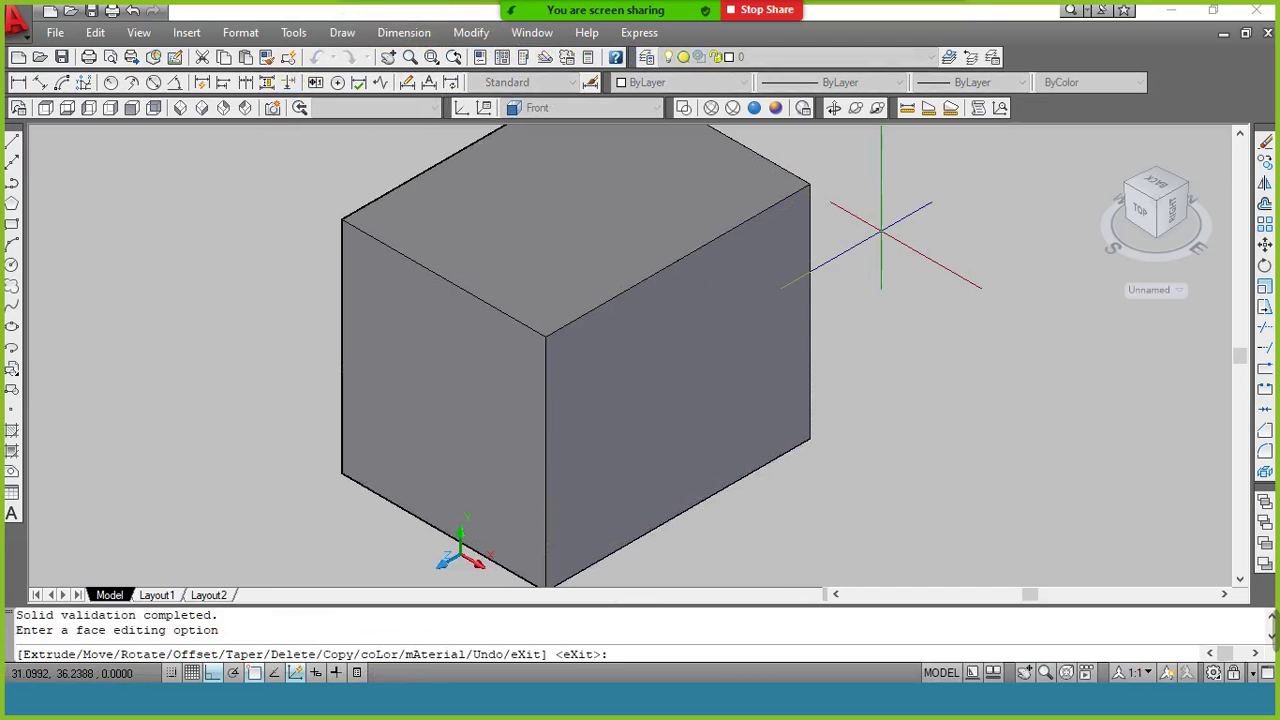
type("e")
key("Return")
key("Escape")
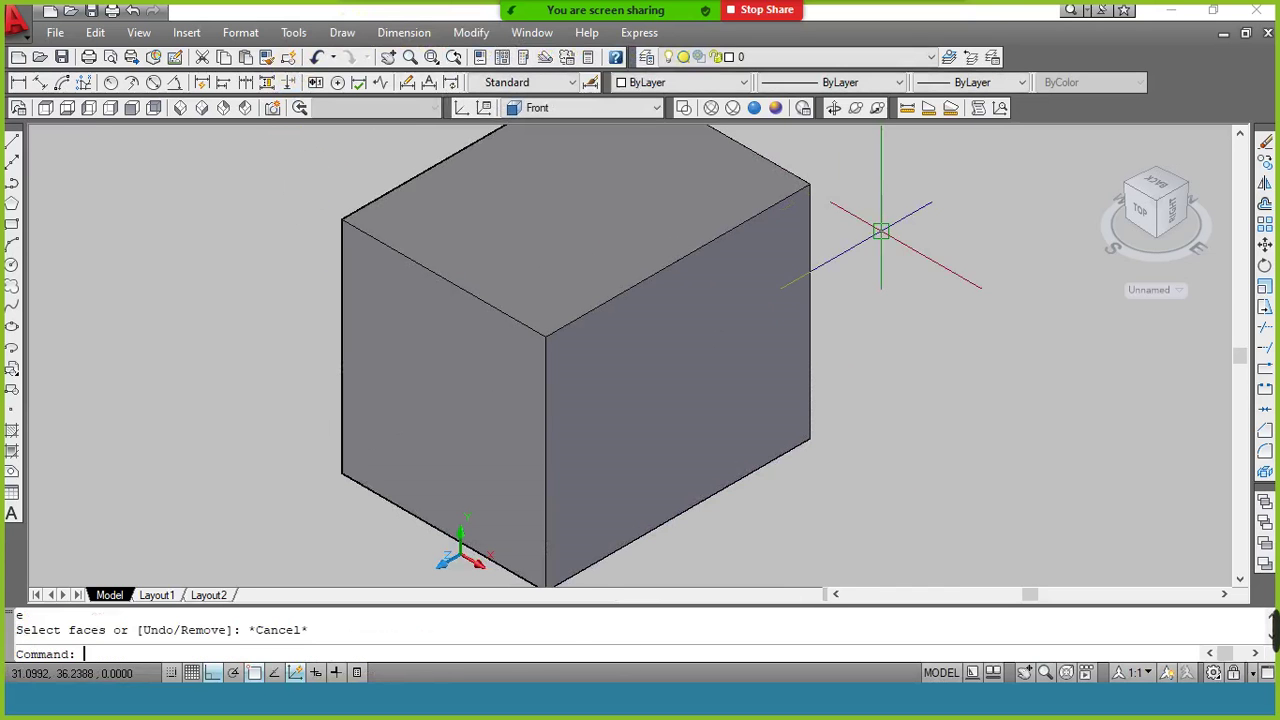
type("z")
Zoom to extents so the whole taller box fits in view
key("Return")
type("e")
key("Return")
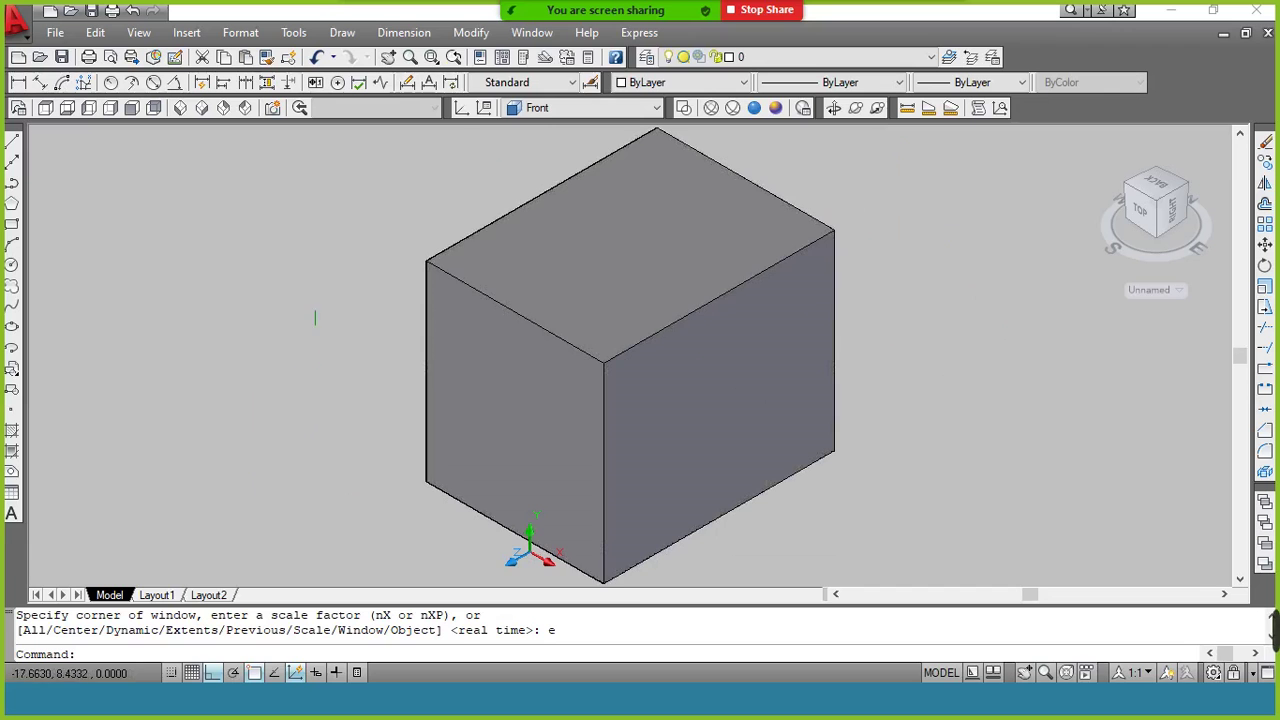
Start a Shell solid edit with the box selected as the solid
left_click(471, 32)
mouse_move(505, 564)
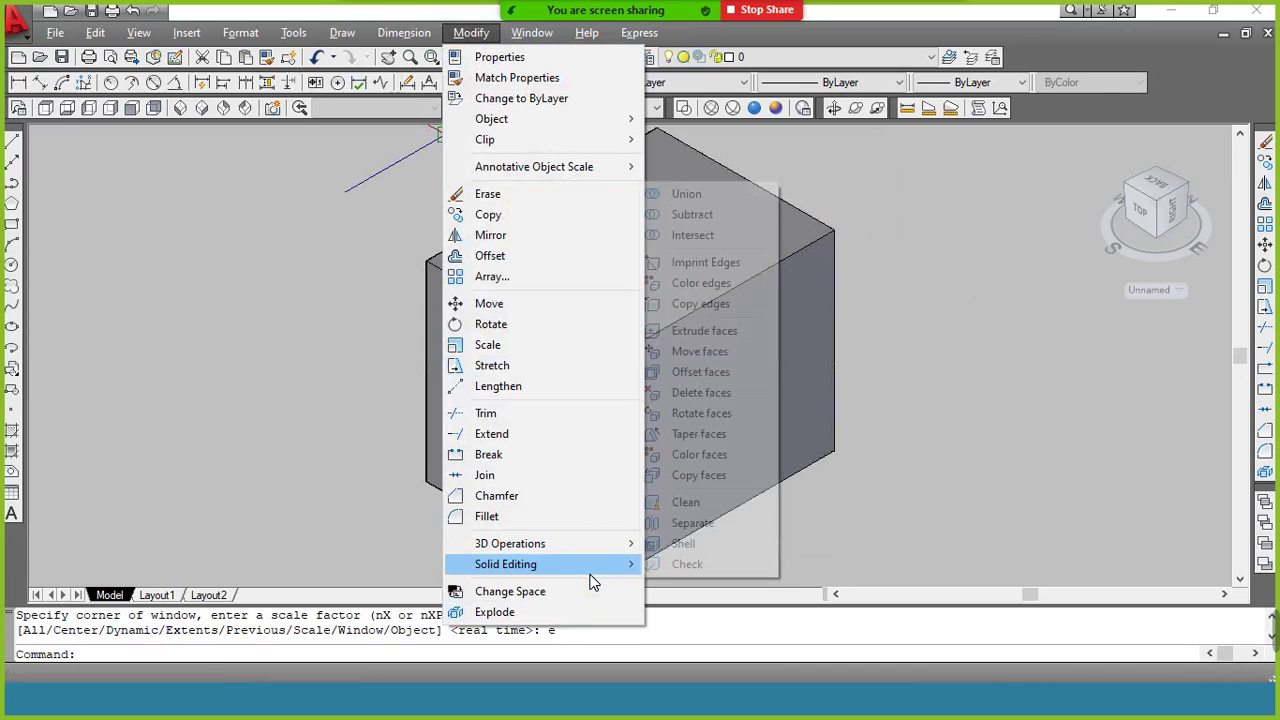
left_click(699, 552)
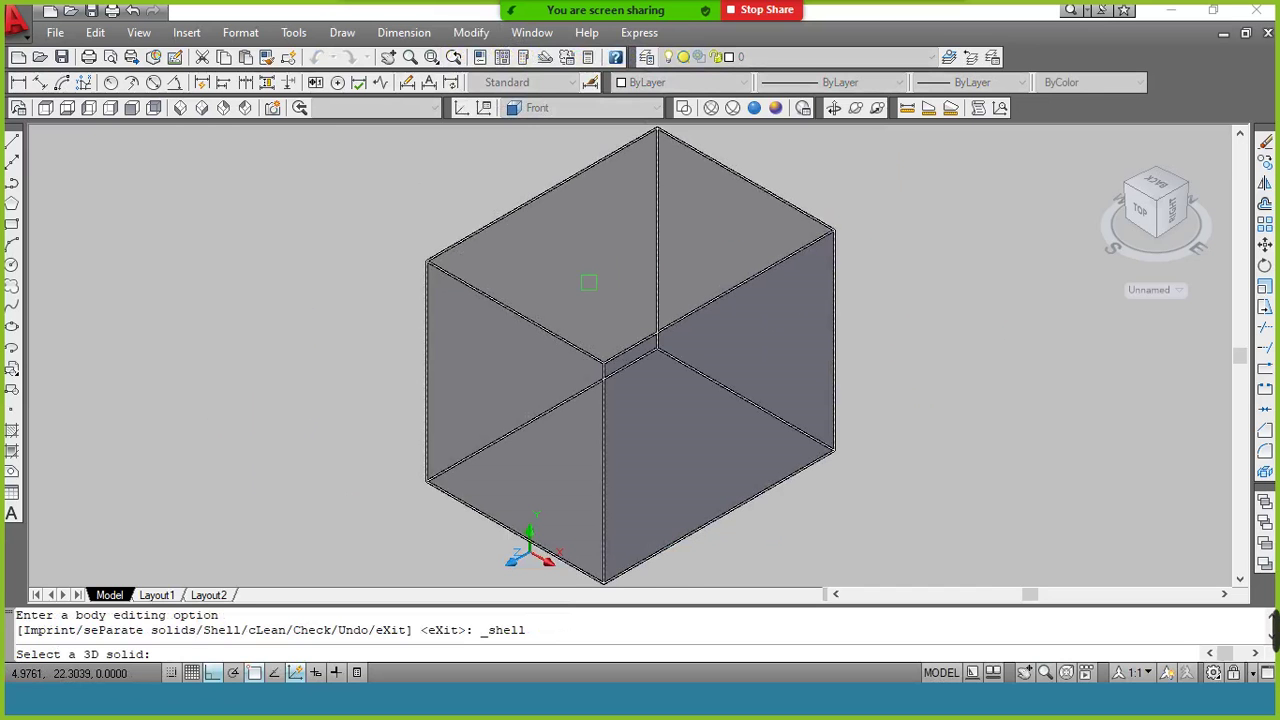
left_click(588, 283)
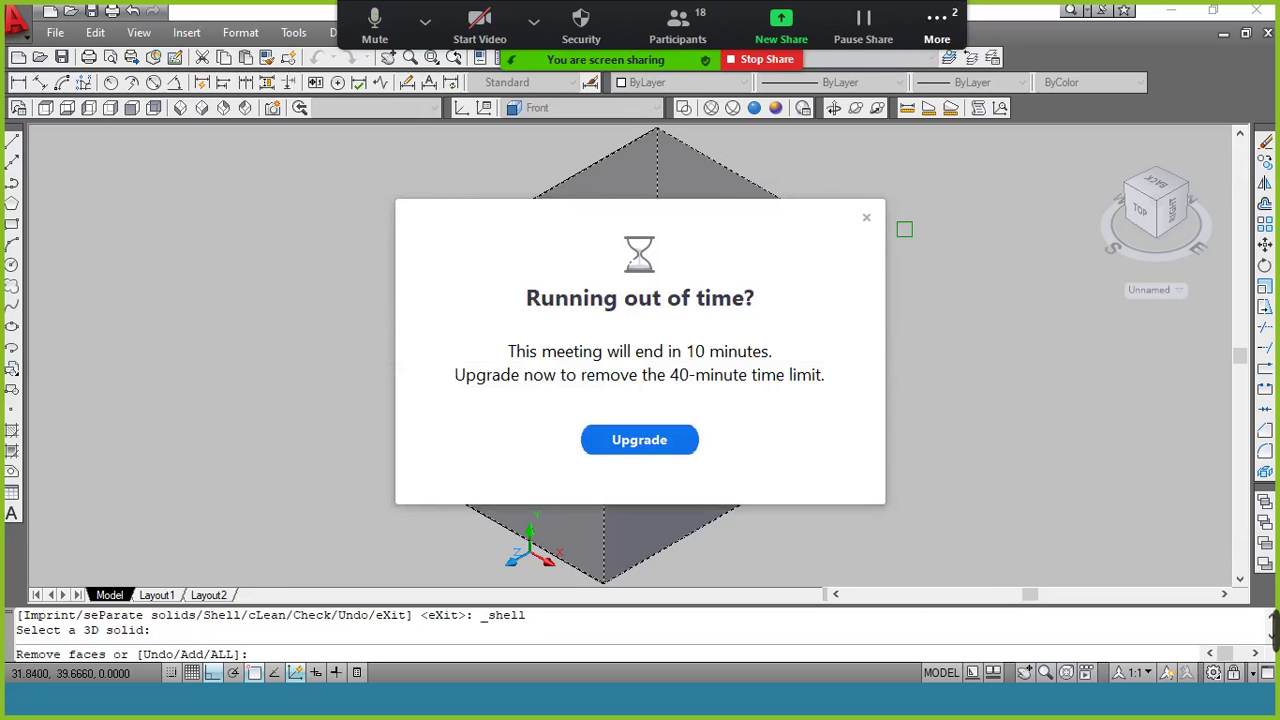
Dismiss Zoom's running-out-of-time warning and glance at the group chat
left_click(866, 217)
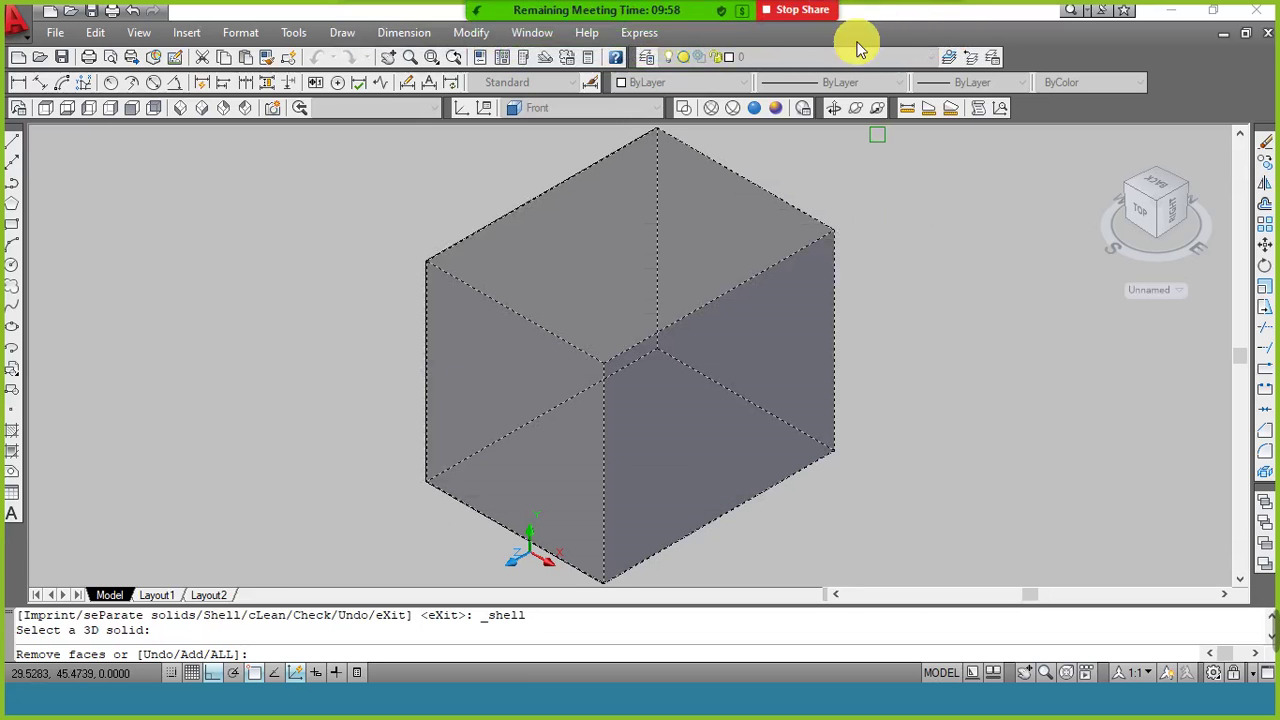
left_click(934, 30)
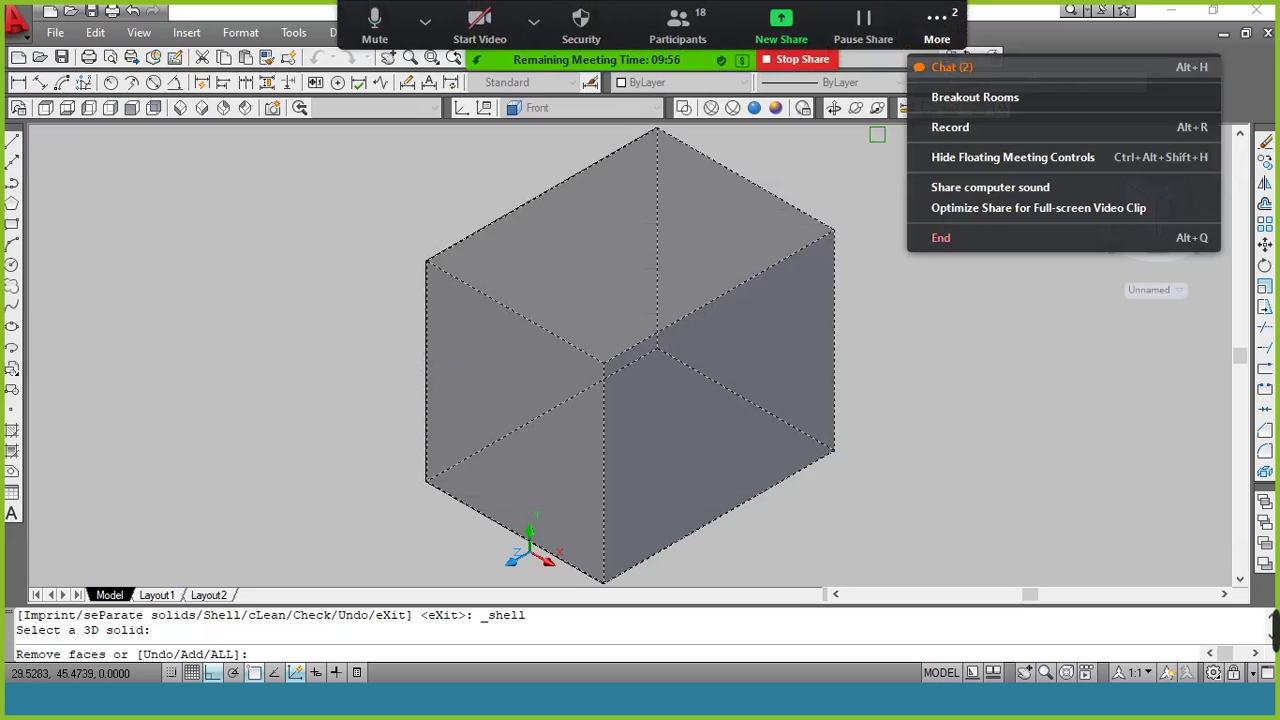
left_click(951, 67)
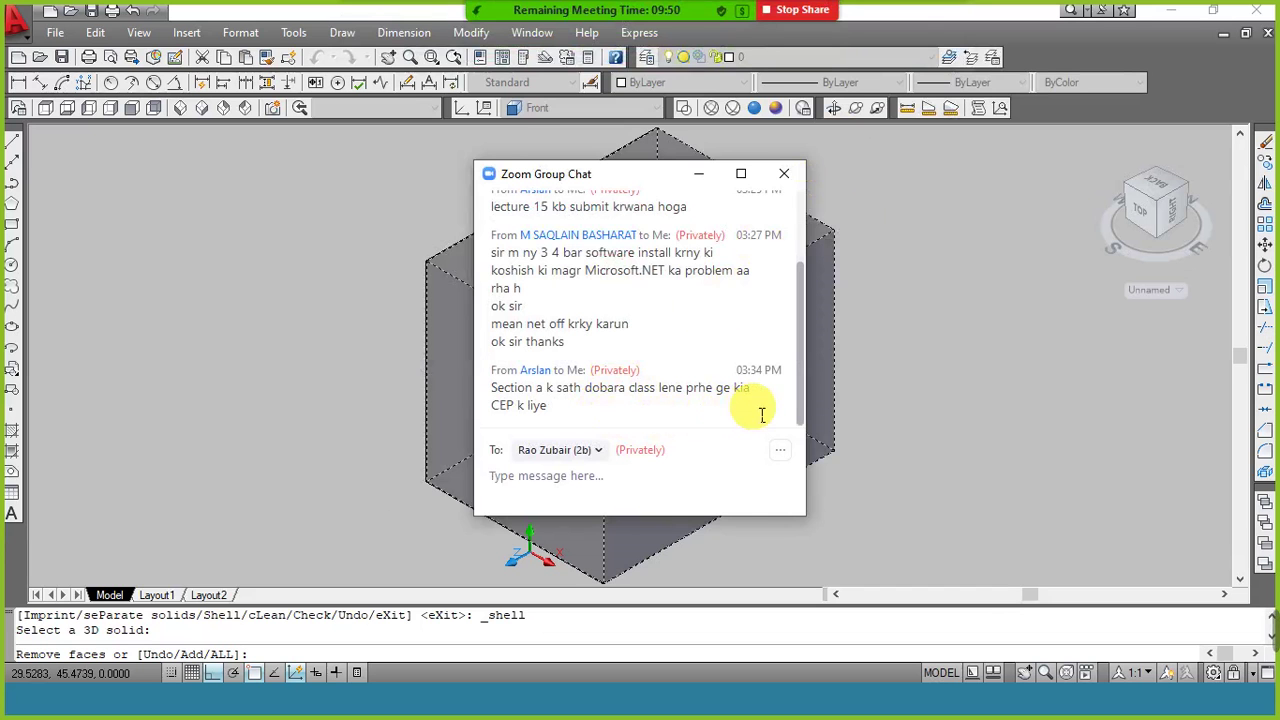
left_click(699, 176)
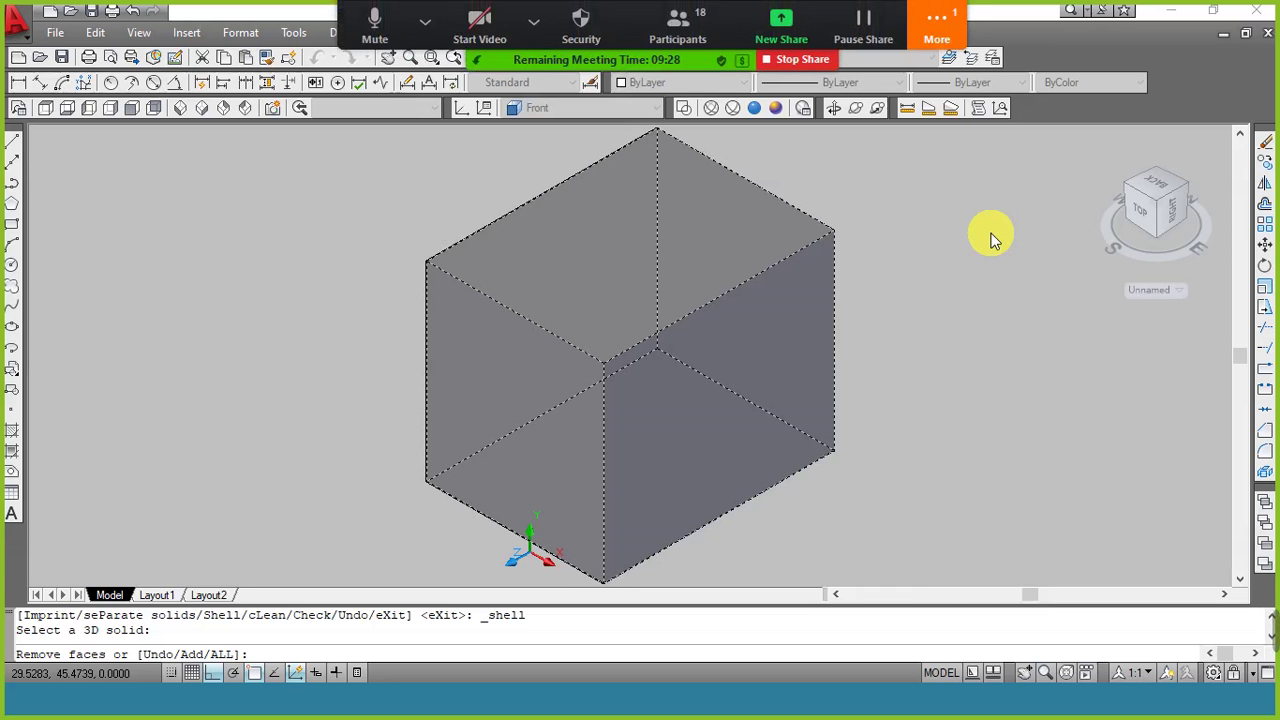
Recheck the group chat, then mark the box's top face for removal from the shell
left_click(940, 30)
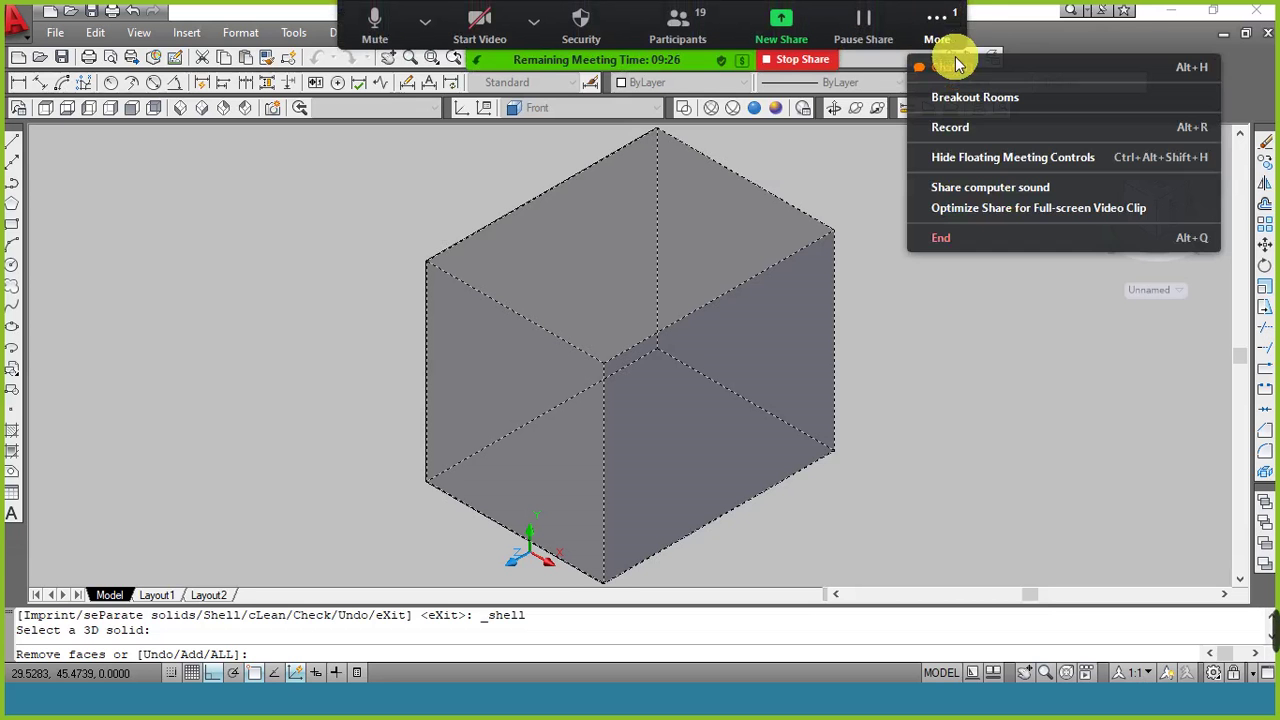
left_click(956, 63)
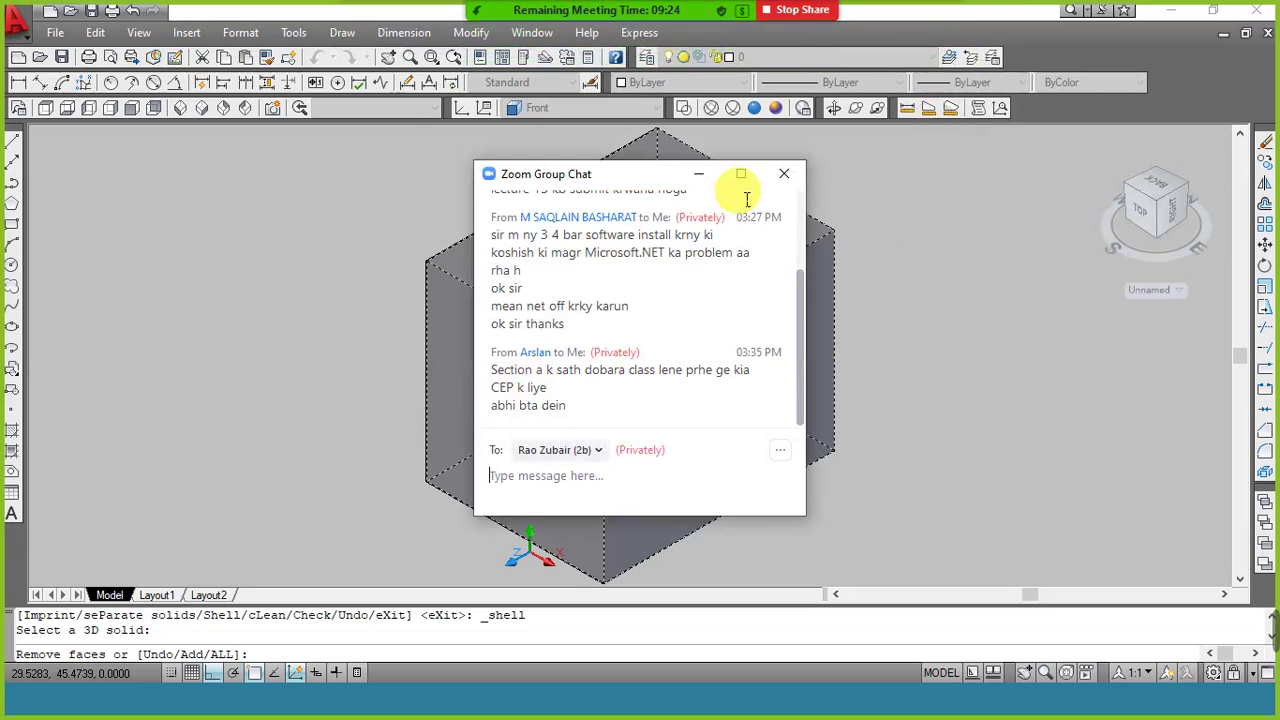
left_click(697, 178)
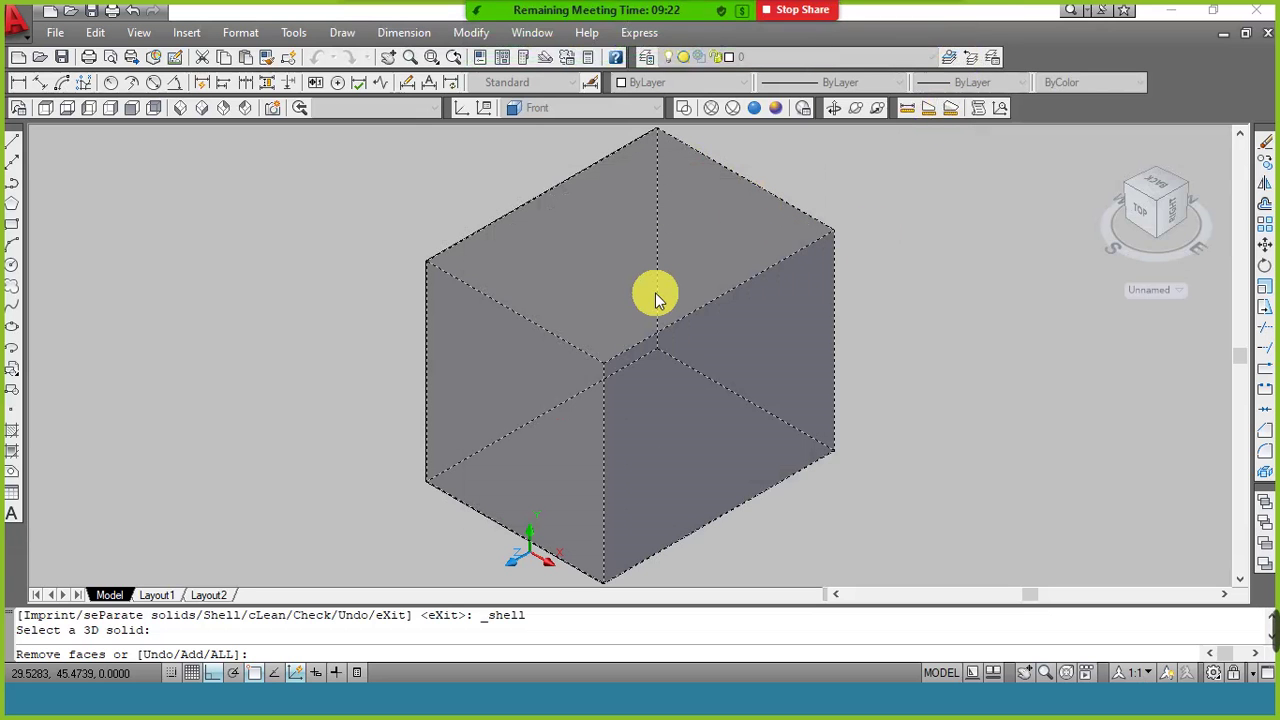
left_click(772, 656)
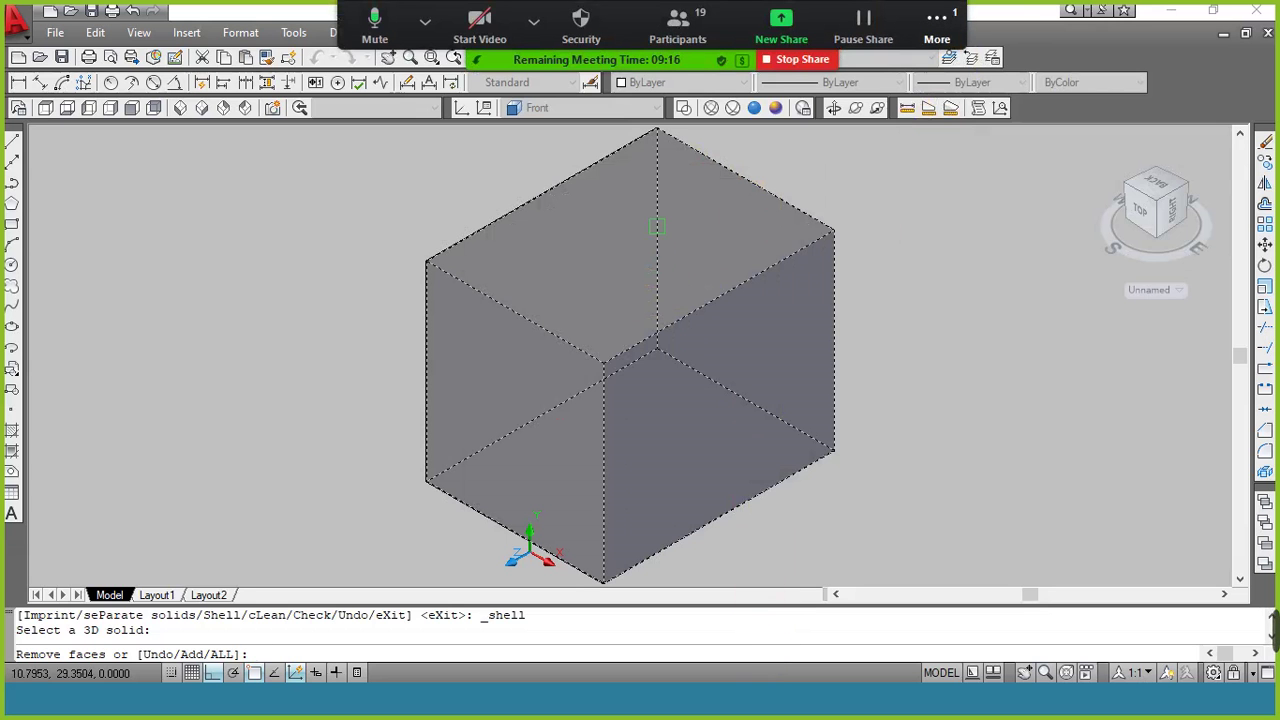
left_click(930, 20)
left_click(945, 63)
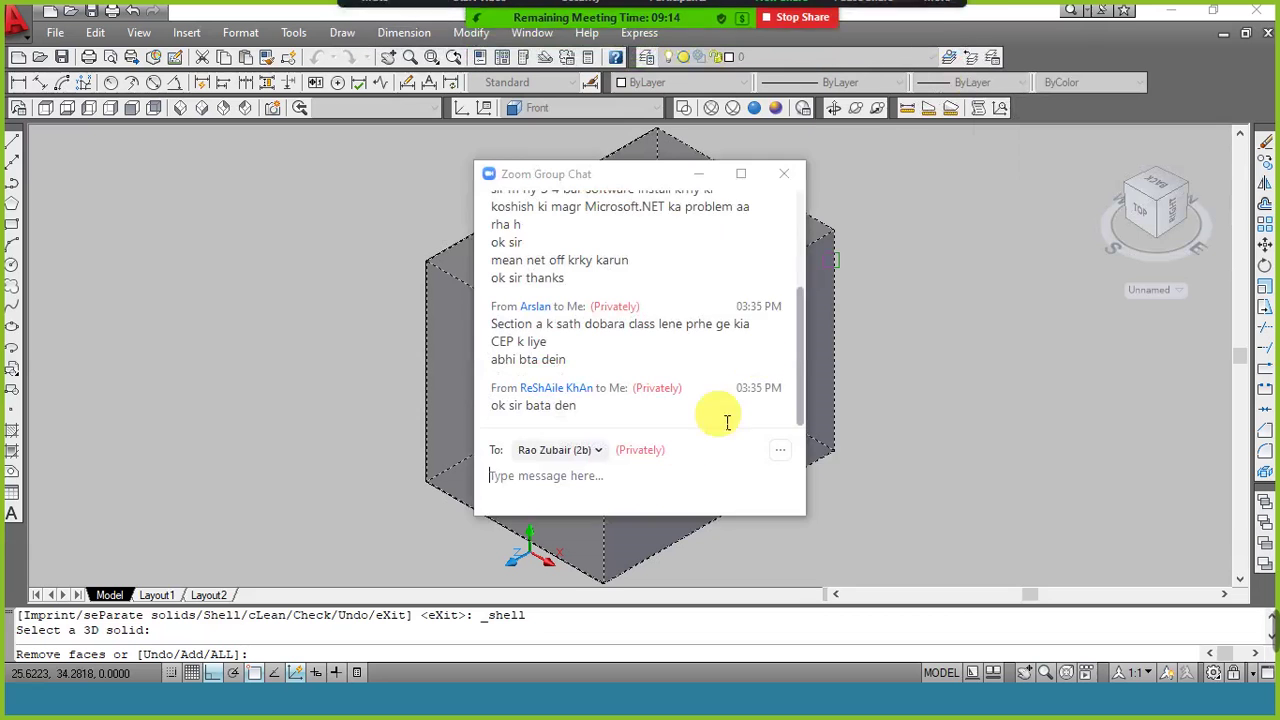
left_click(699, 174)
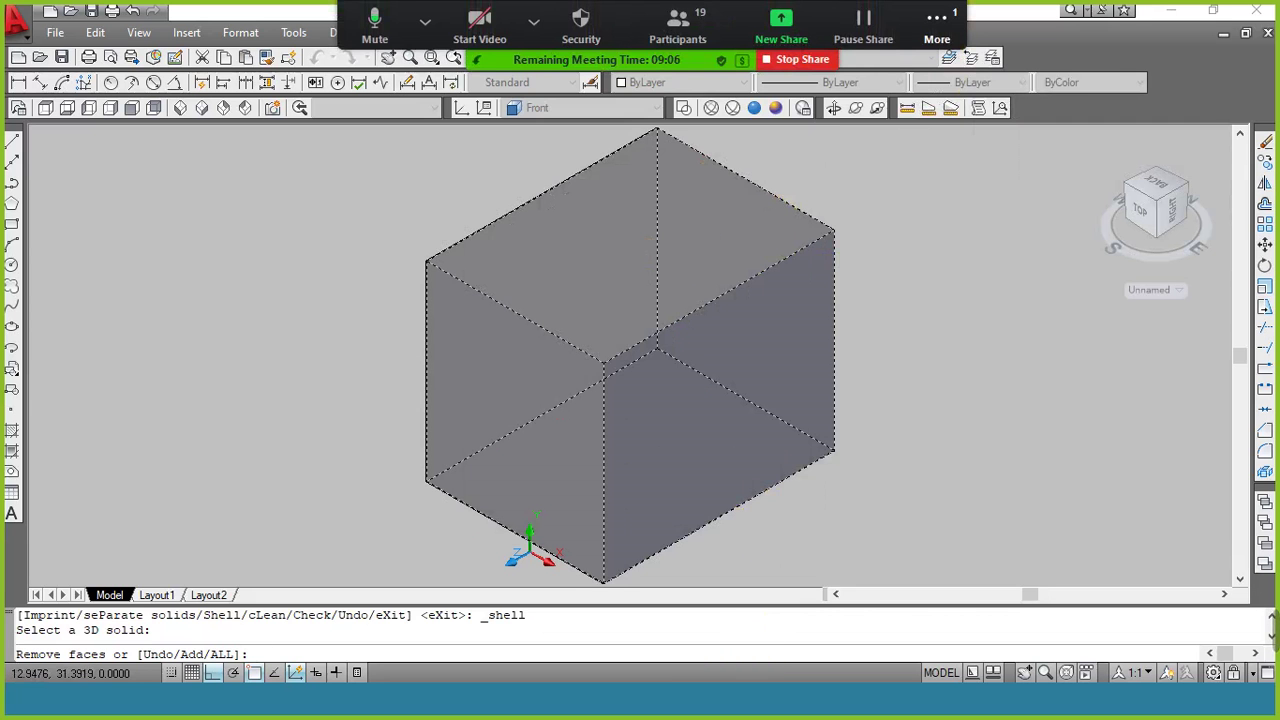
left_click(587, 252)
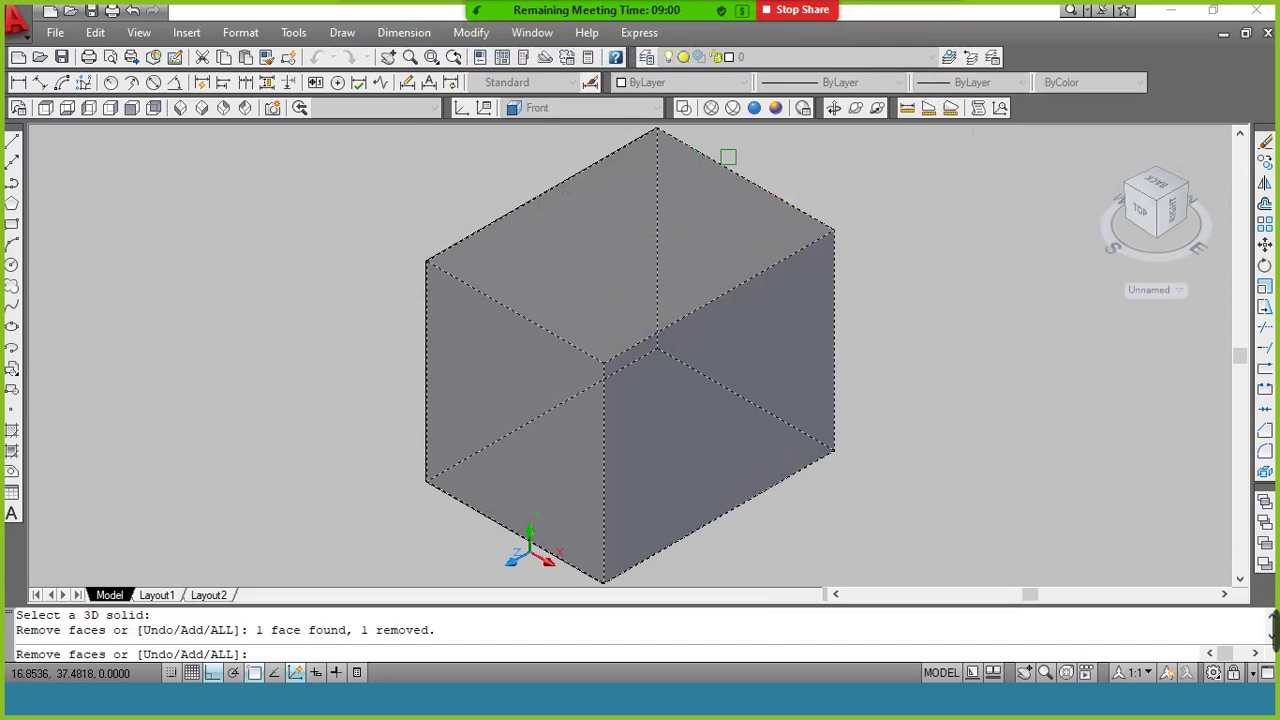
Complete the open-top shell with the default offset and orbit to view the floor inside
key("Return")
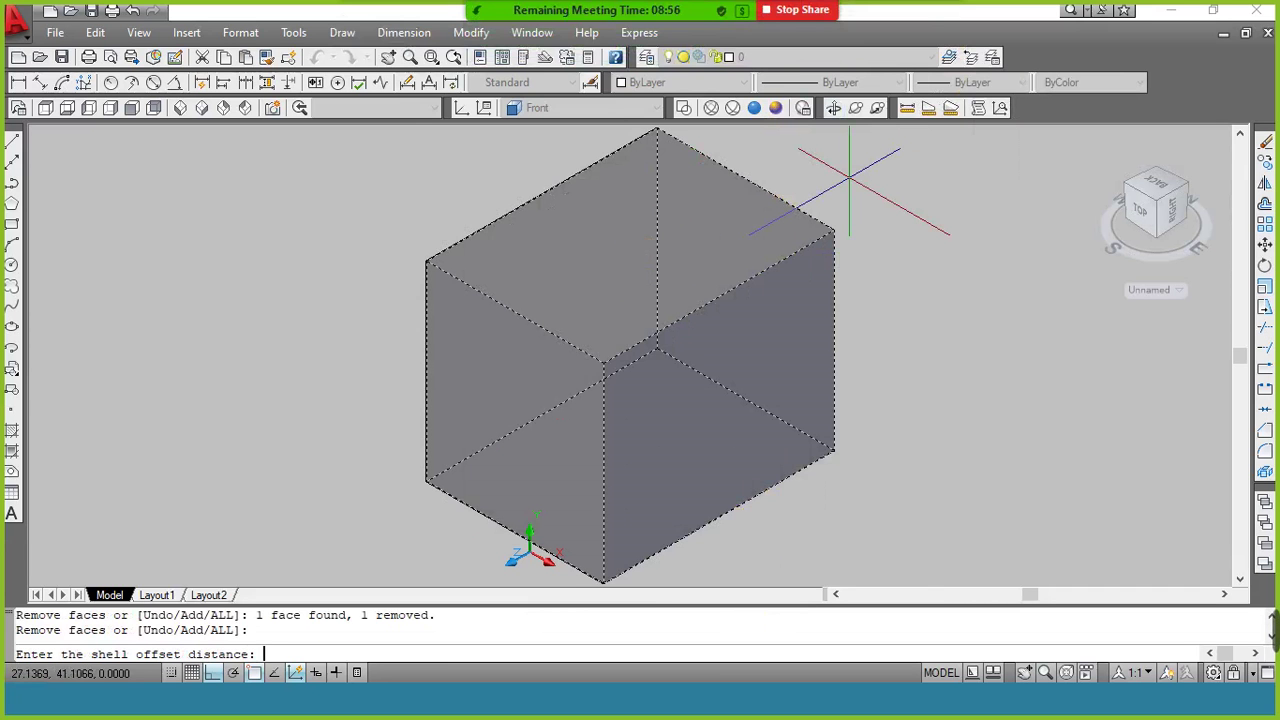
type("1")
key("Return")
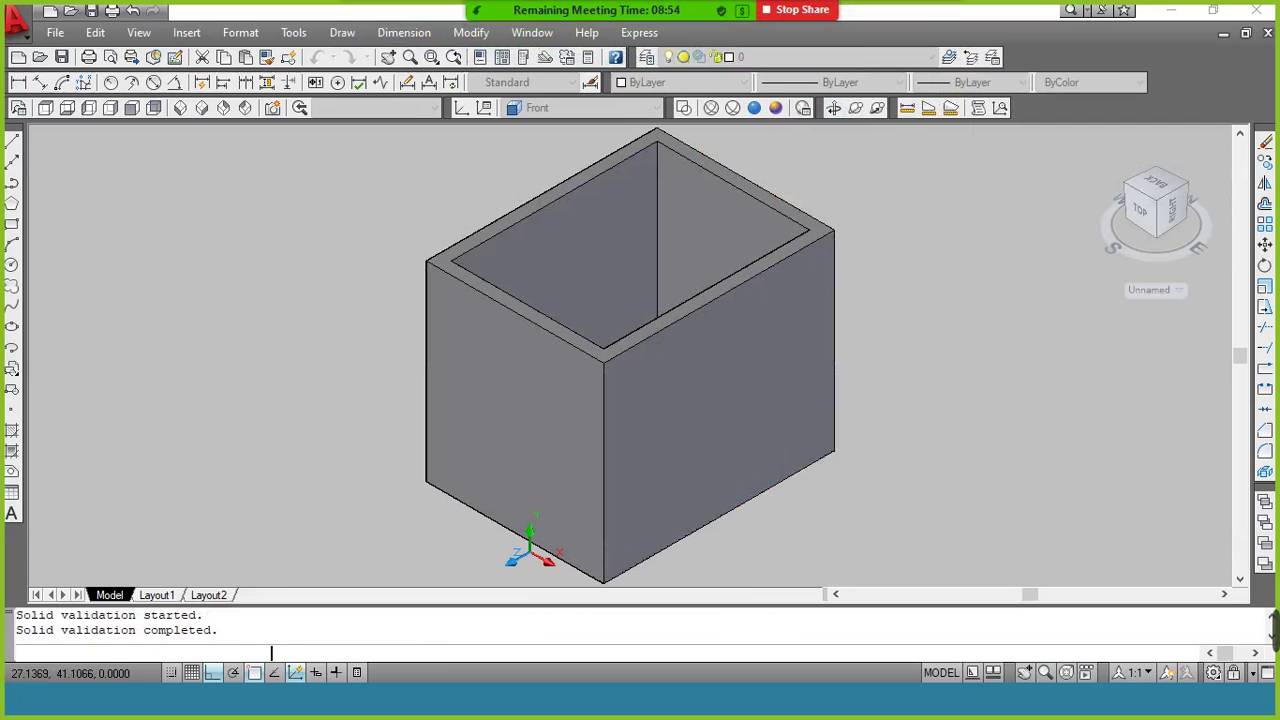
left_click(833, 111)
mouse_move(820, 194)
left_mouse_down()
mouse_move(781, 394)
mouse_move(837, 317)
mouse_move(799, 301)
mouse_move(766, 337)
left_mouse_up()
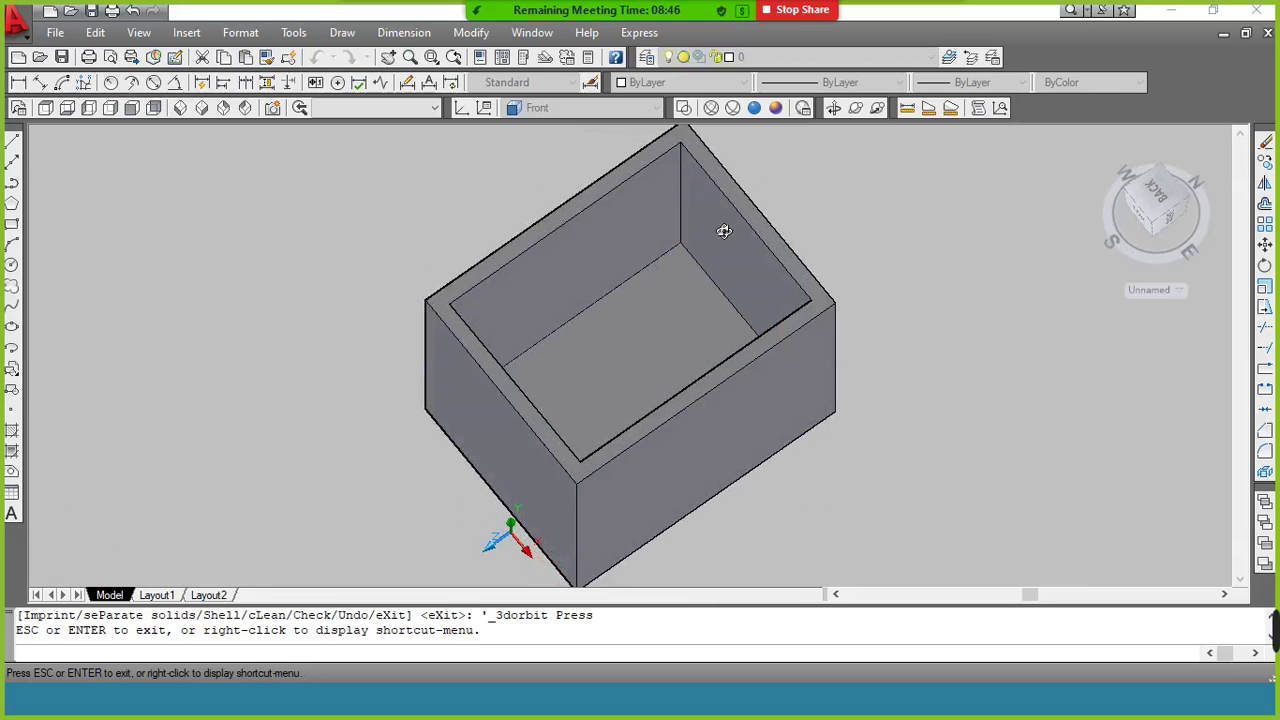
mouse_move(724, 231)
left_mouse_down()
mouse_move(737, 177)
mouse_move(749, 177)
left_mouse_up()
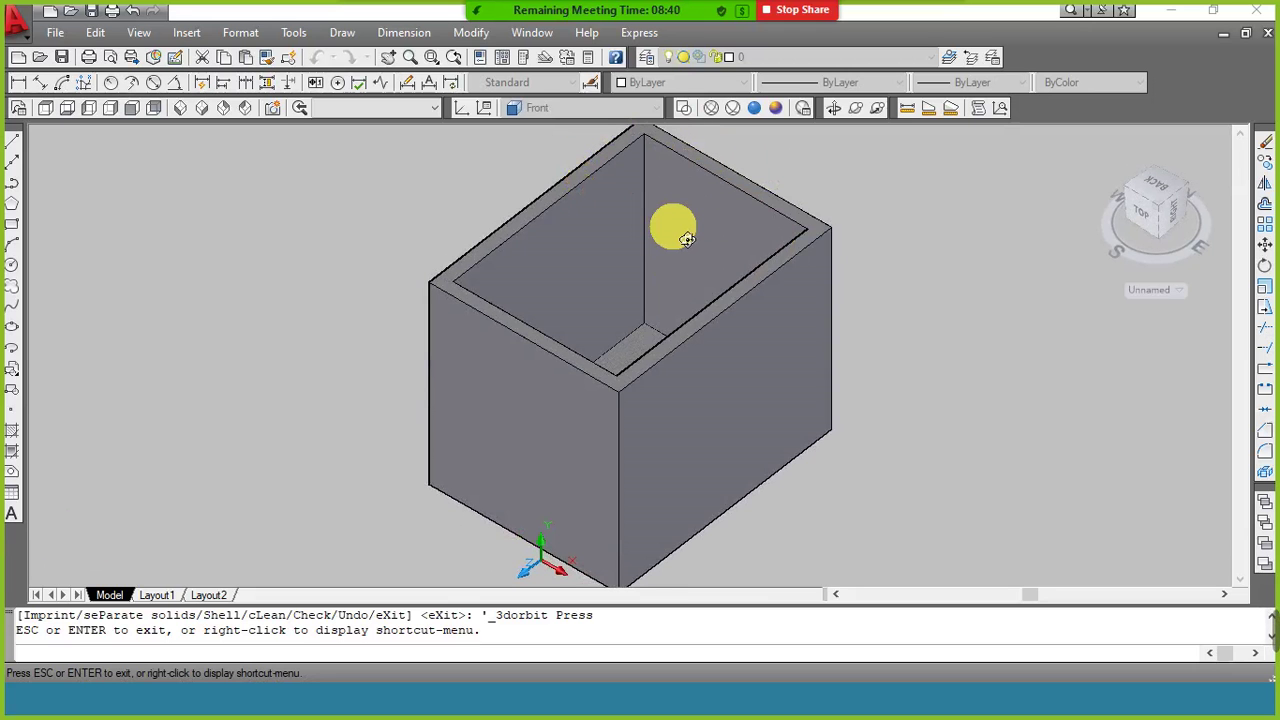
mouse_move(686, 238)
left_mouse_down()
mouse_move(697, 286)
mouse_move(683, 257)
left_mouse_up()
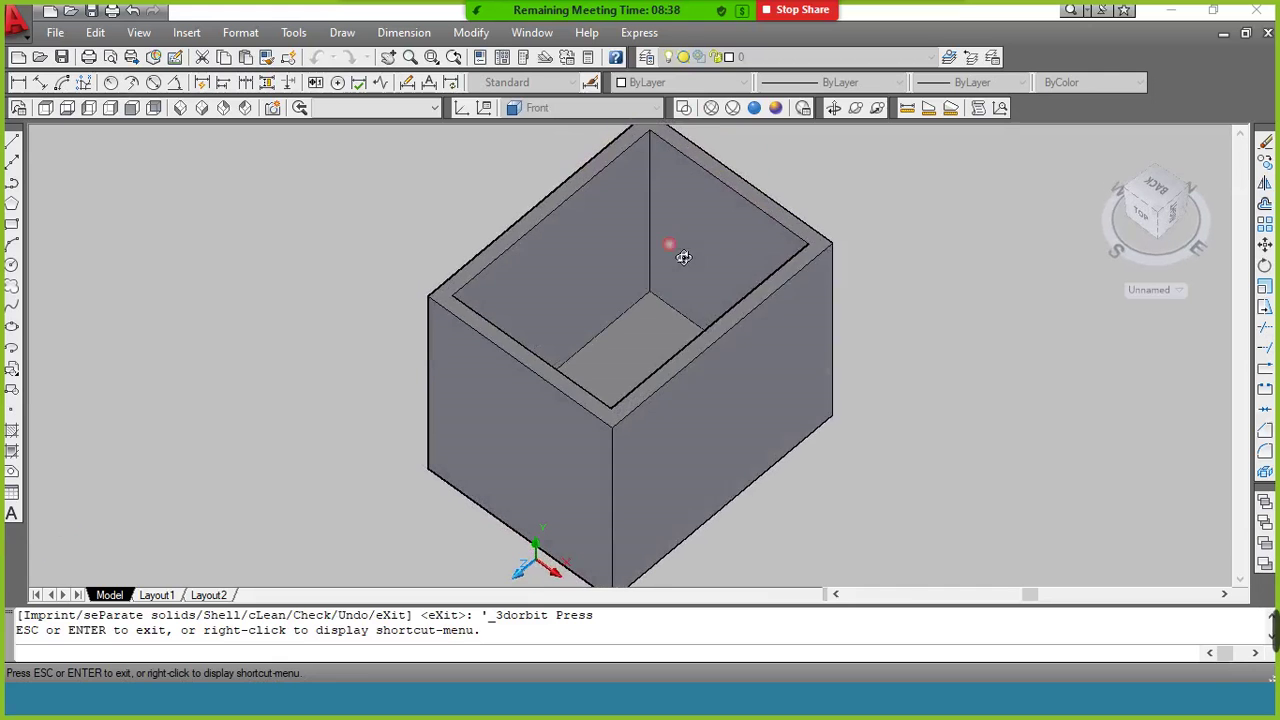
Exit orbit, undo the shell edit, and cancel the pending solid edit commands
right_click(683, 257)
left_click(700, 258)
type("u")
key("Return")
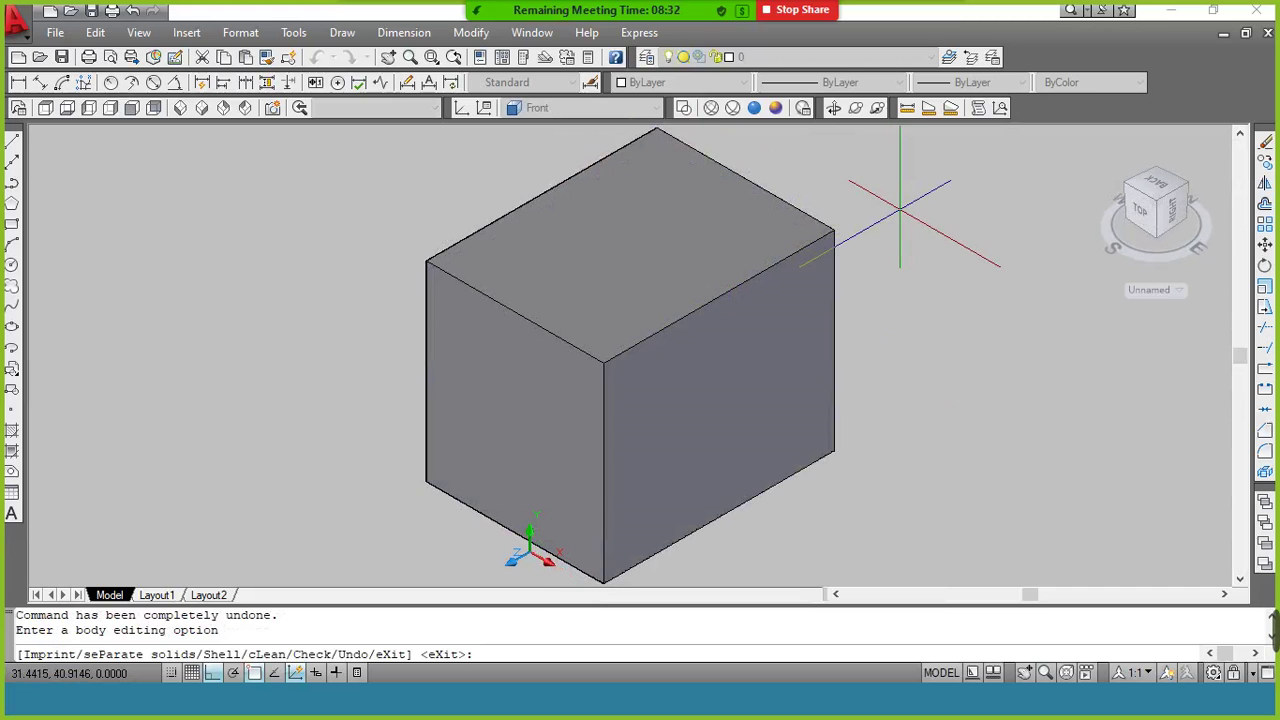
key("Escape")
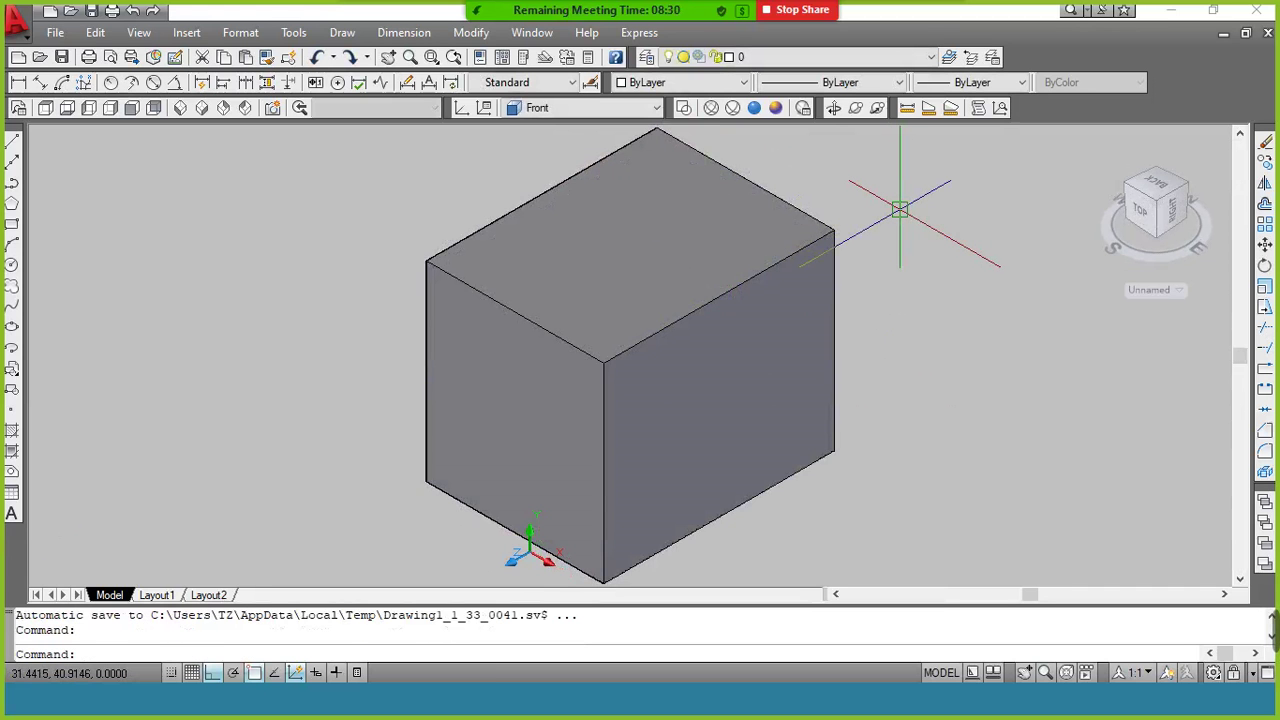
type("shell")
key("Return")
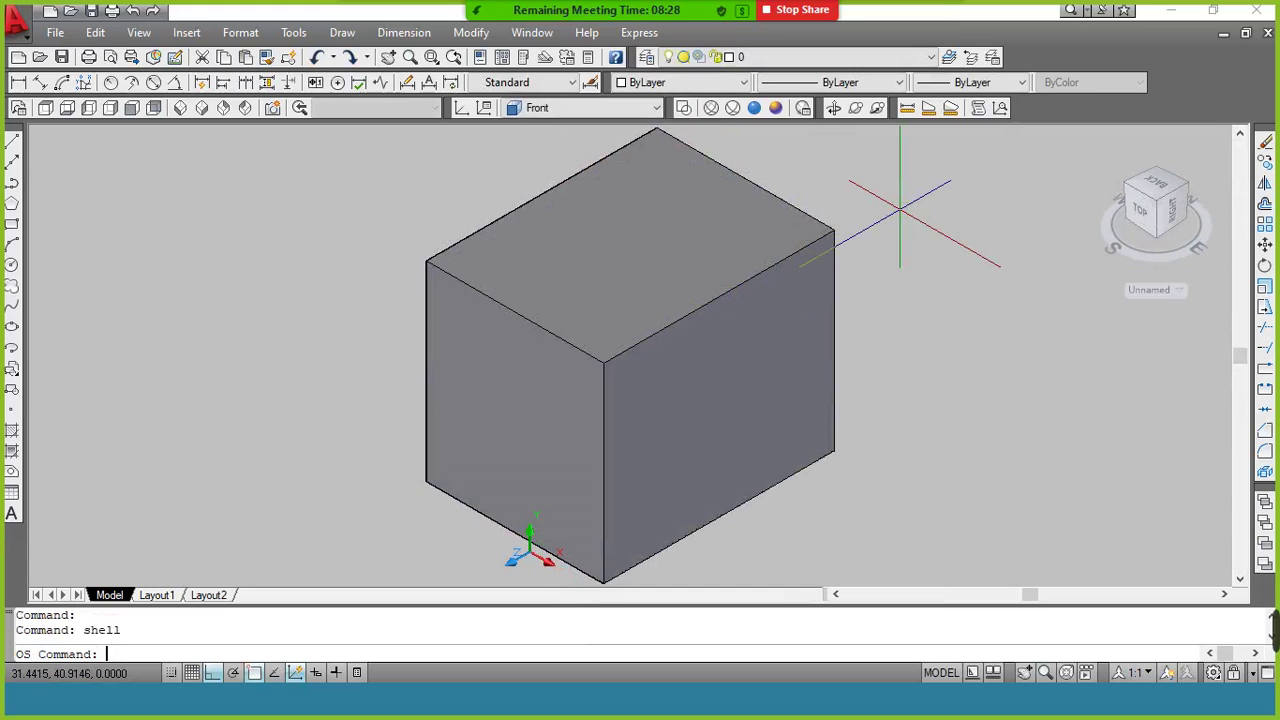
key("Escape")
Open the Zoom group chat from the meeting's More menu
left_click(534, 22)
left_click(955, 28)
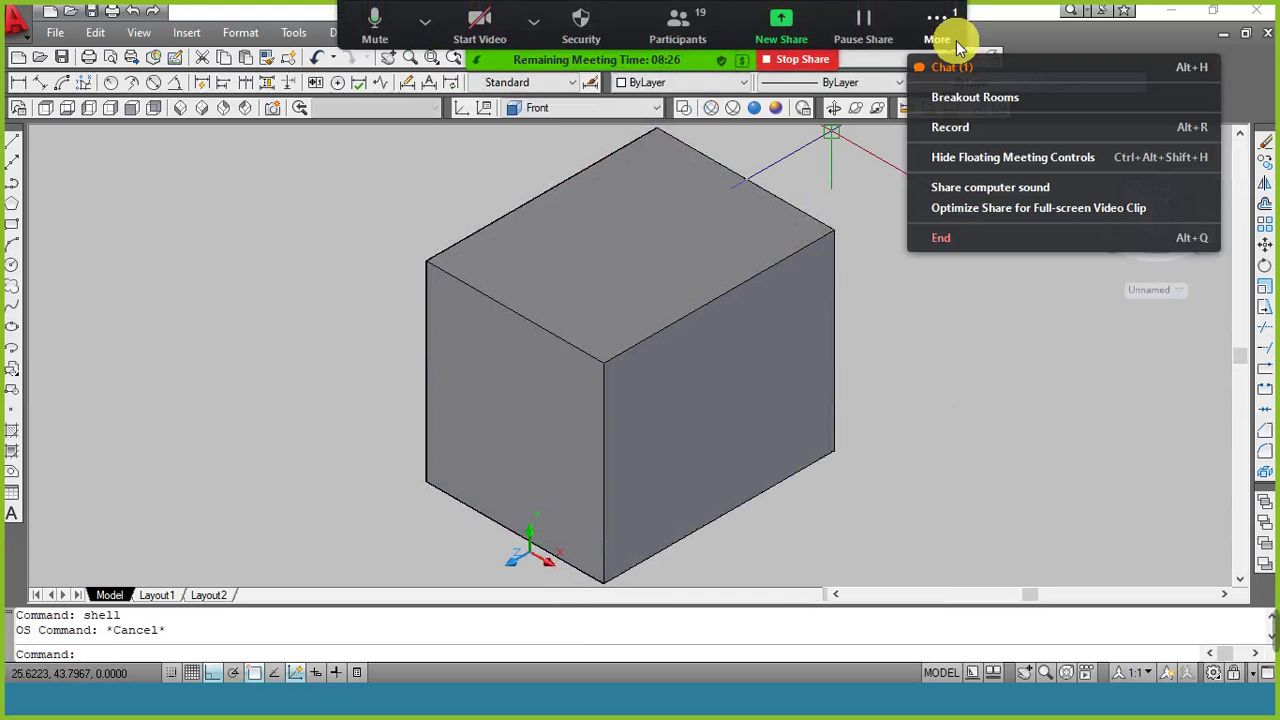
left_click(950, 67)
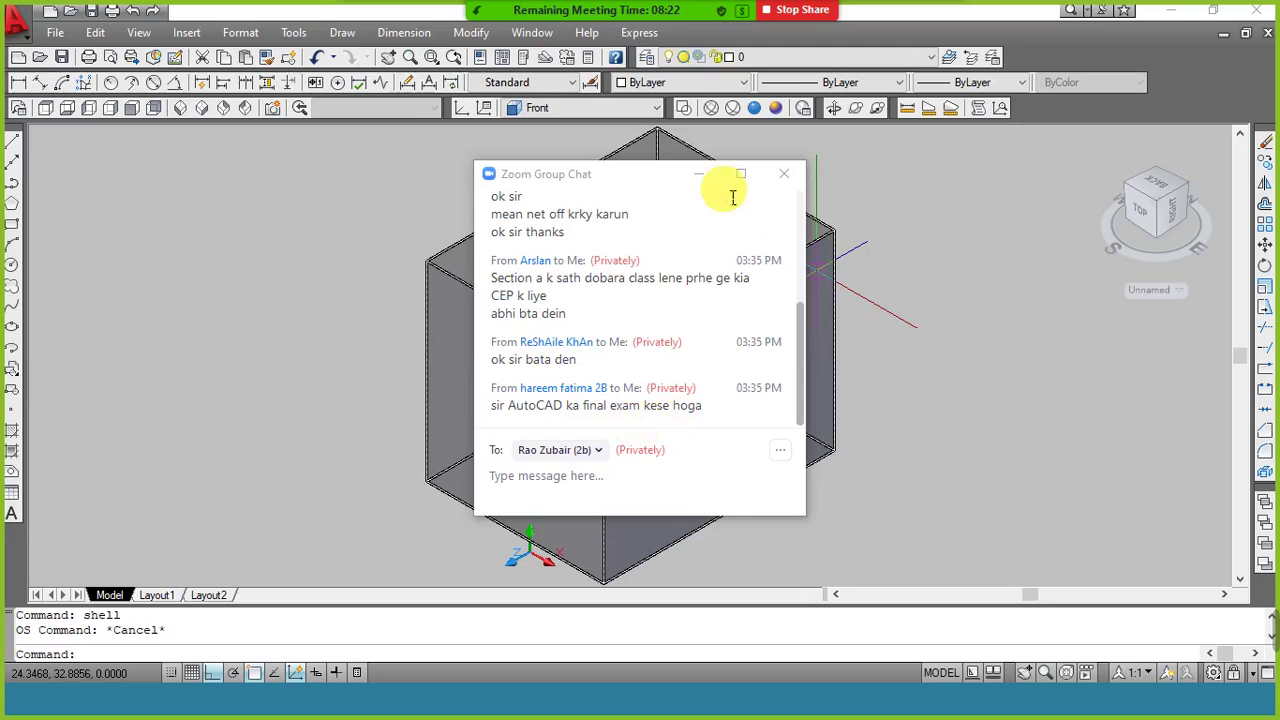
Minimize the Zoom group chat window so the drawing is visible
left_click(700, 176)
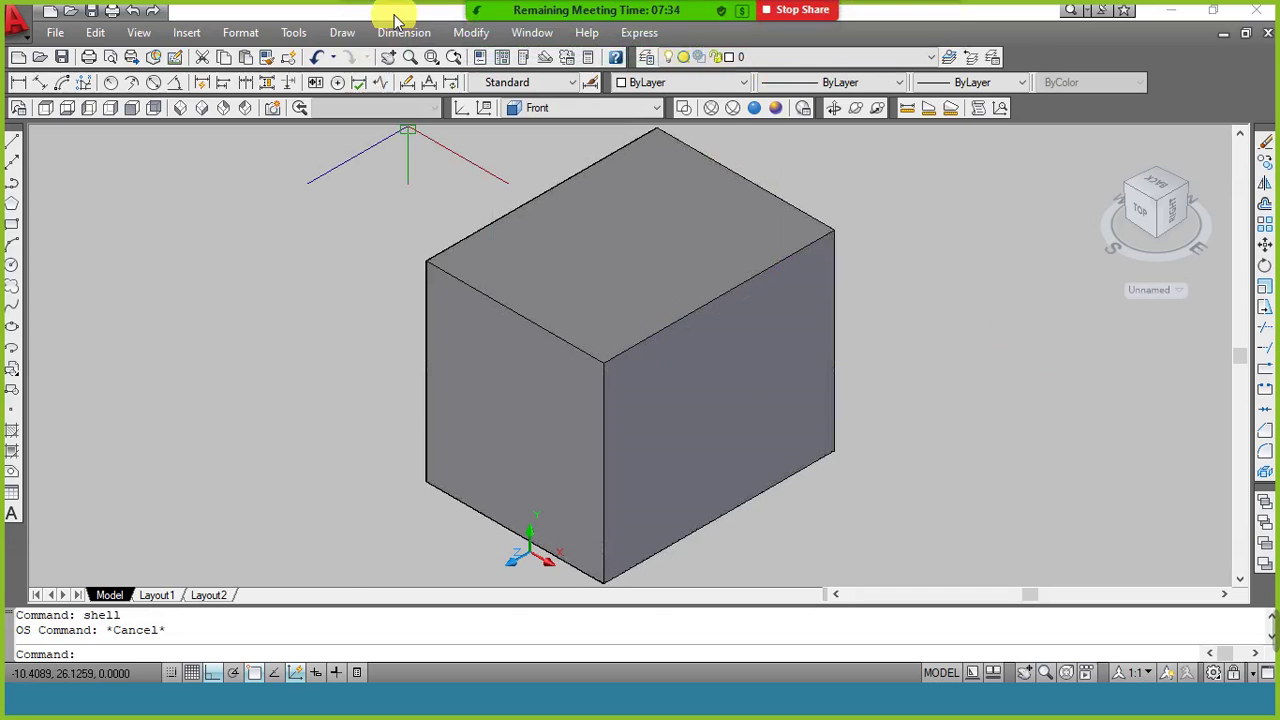
Start a Shell on the box, remove its top face, and orbit to reach the underside
left_click(470, 32)
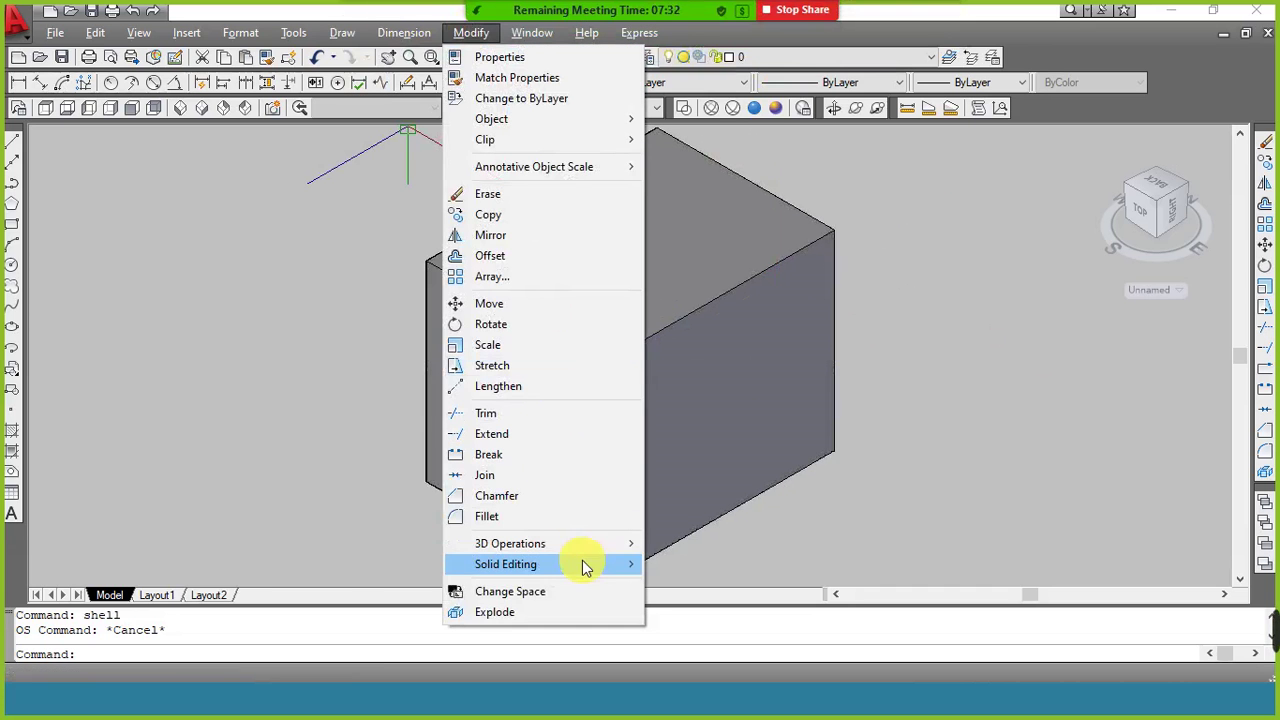
mouse_move(540, 564)
left_click(690, 538)
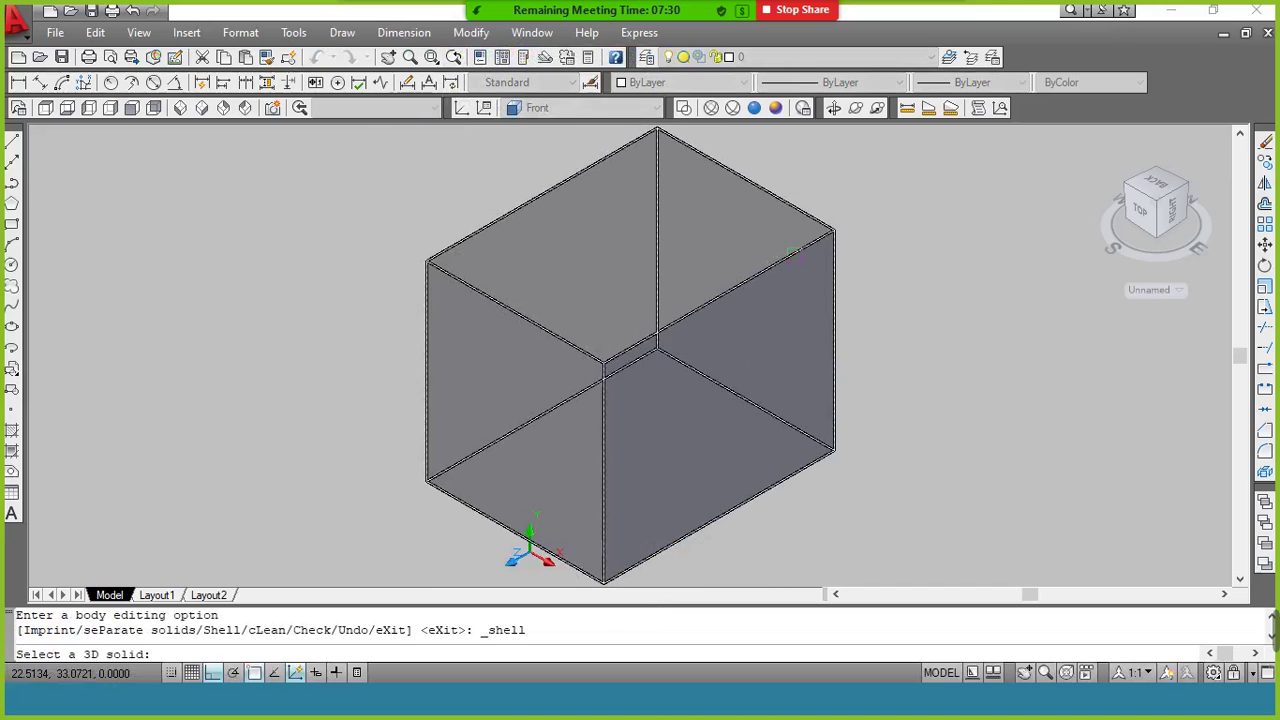
left_click(796, 248)
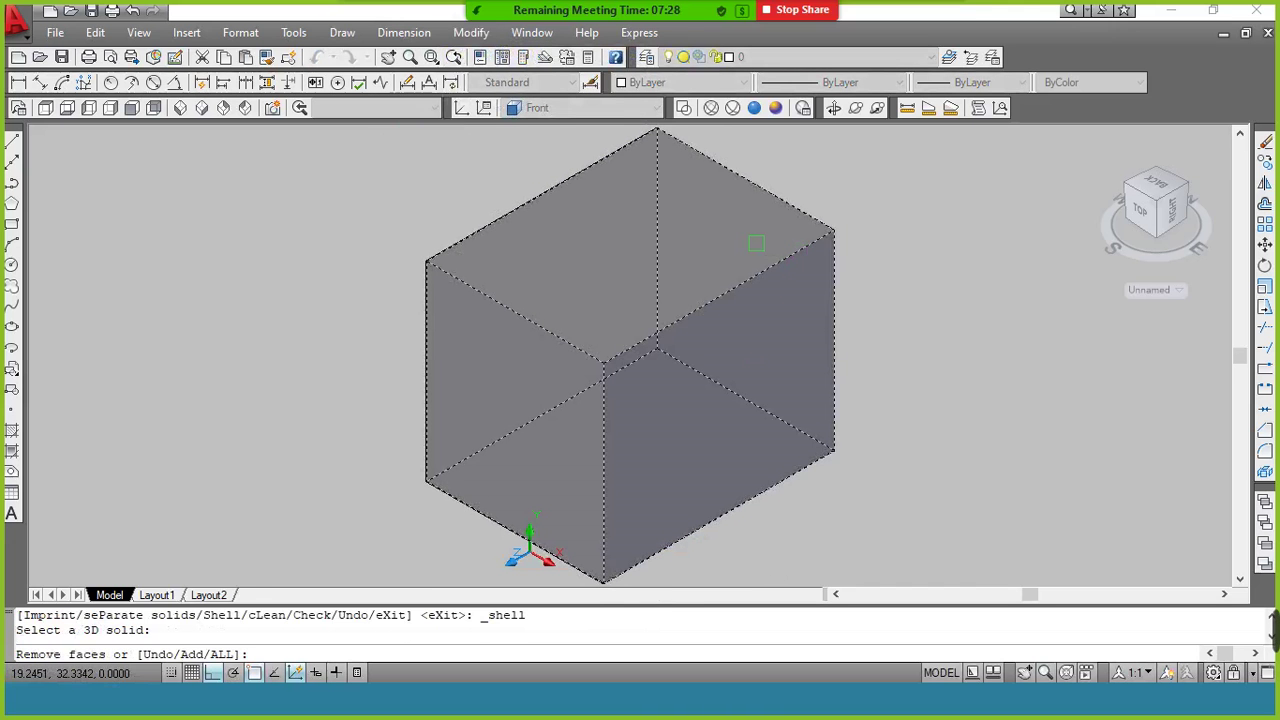
left_click(612, 248)
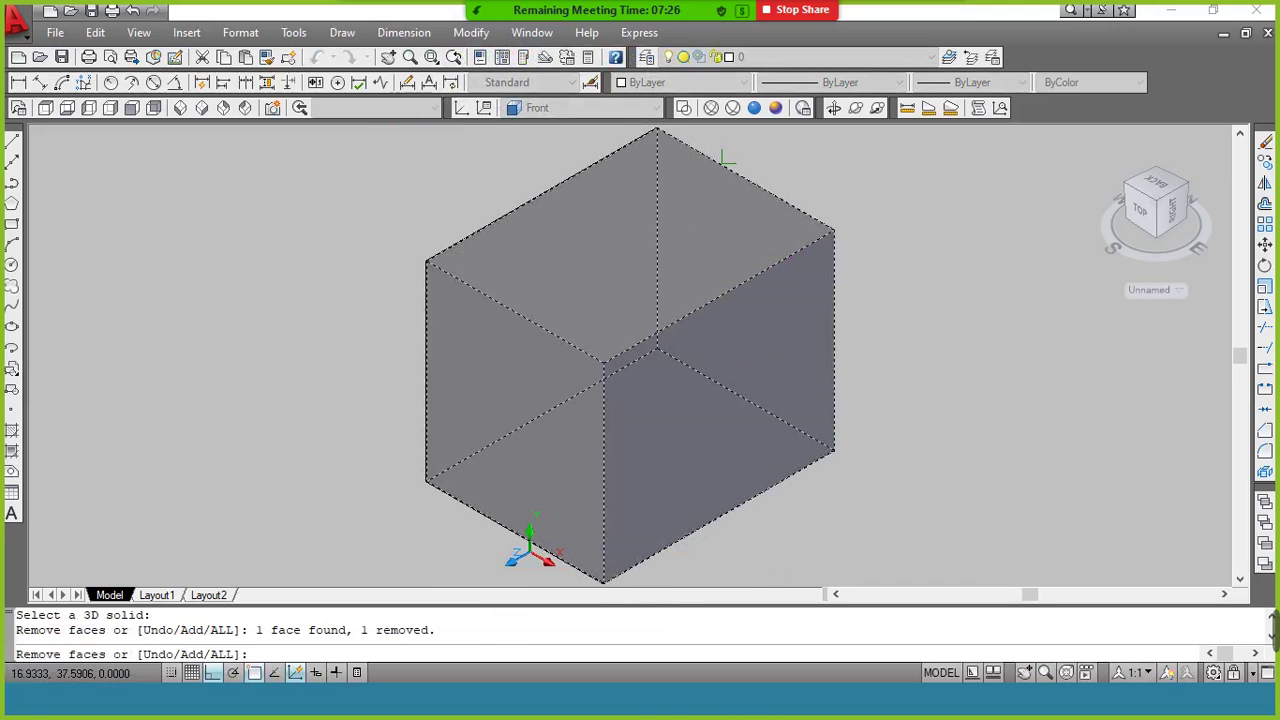
left_click(835, 108)
mouse_move(758, 500)
left_mouse_down()
mouse_move(709, 306)
mouse_move(723, 223)
mouse_move(737, 314)
left_mouse_up()
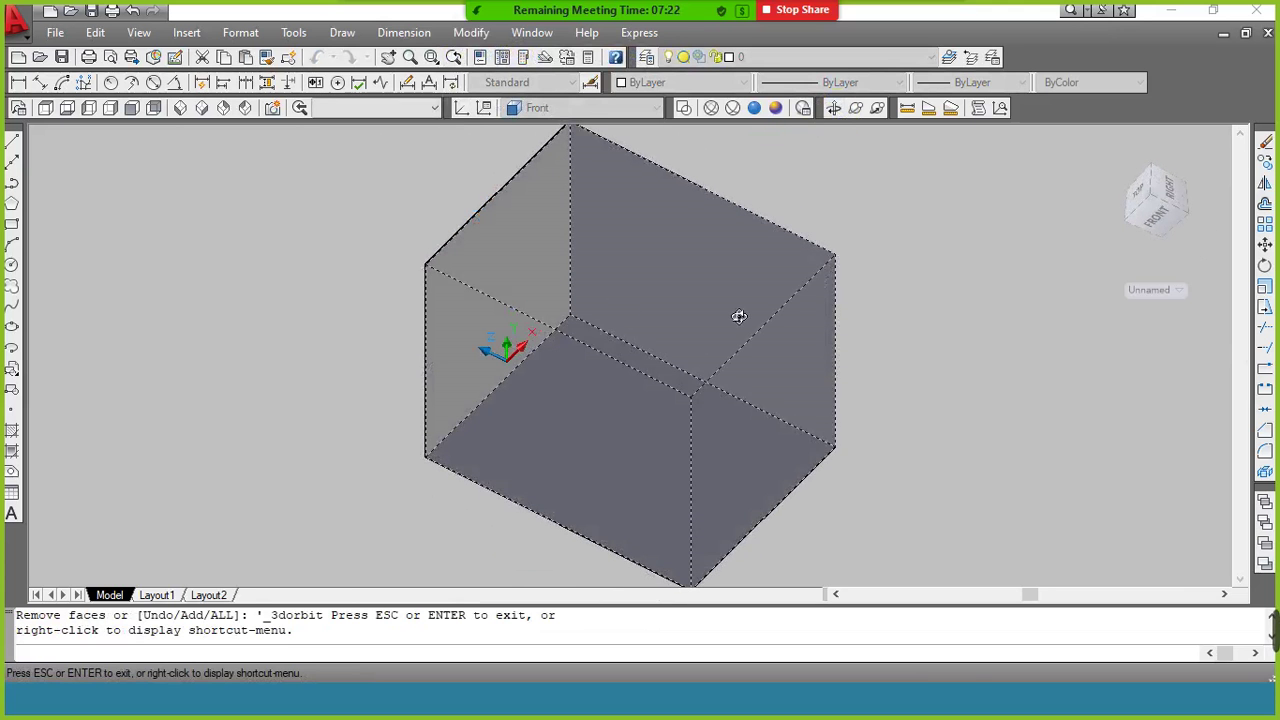
right_click(730, 264)
left_click(760, 281)
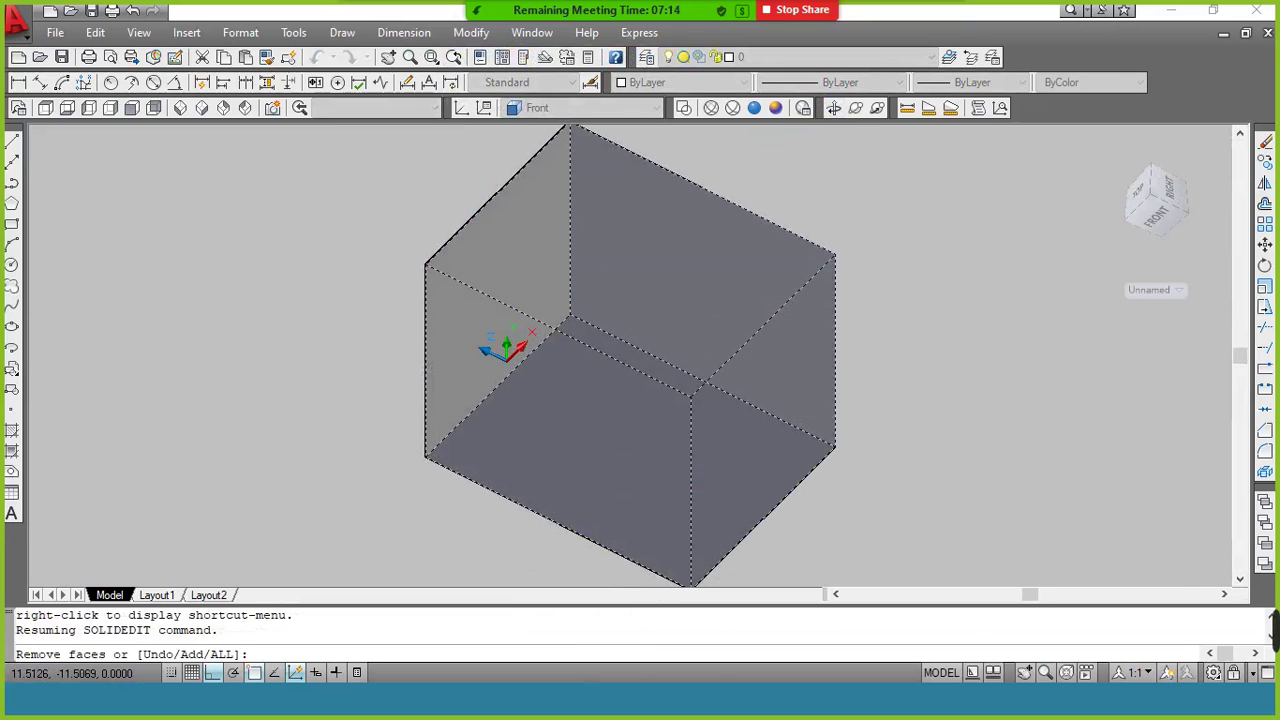
Remove the bottom face as well and apply a shell wall thickness of 1
left_click(624, 476)
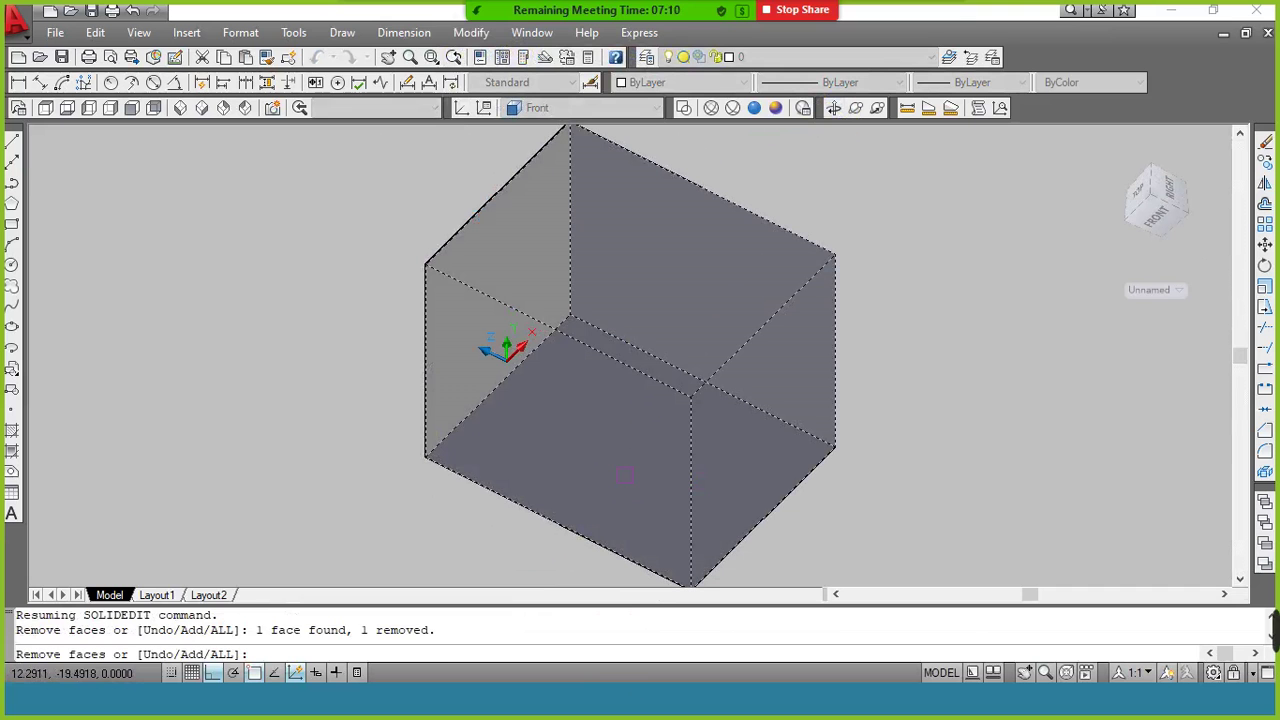
key("Return")
type("1")
key("Return")
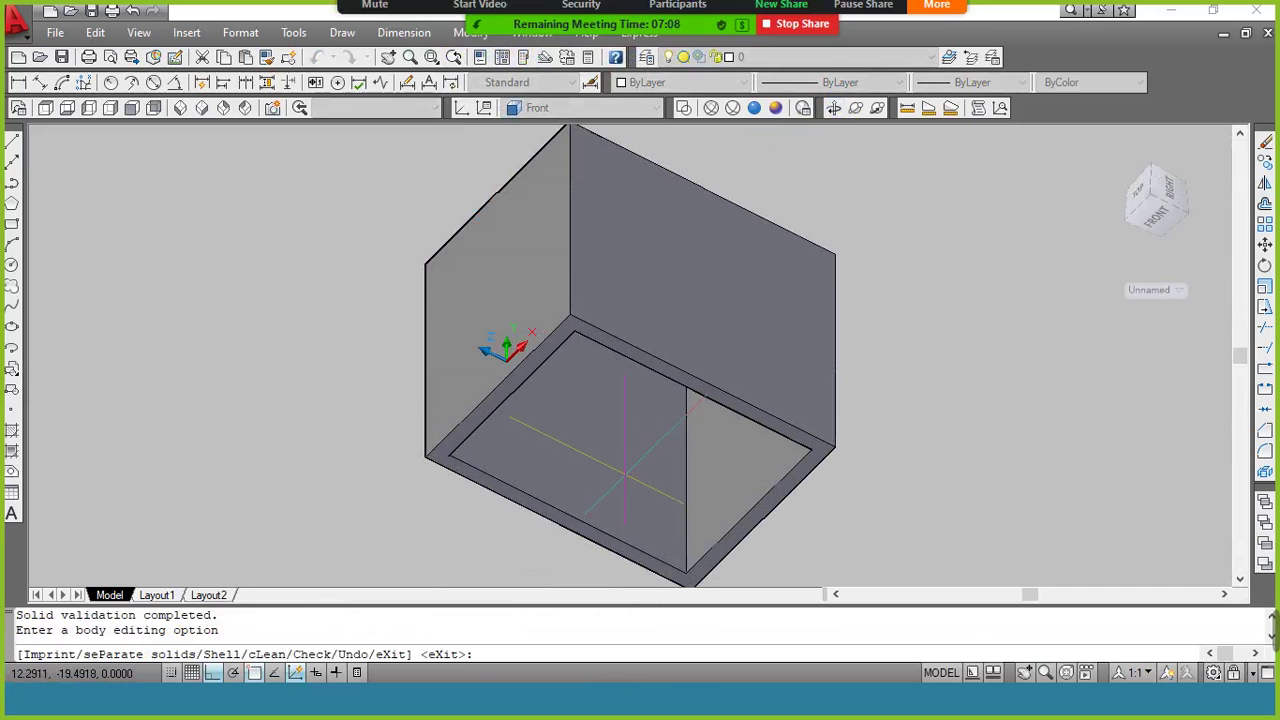
Orbit to look through the open shell, end the edit, and switch to SE Isometric
left_click(831, 108)
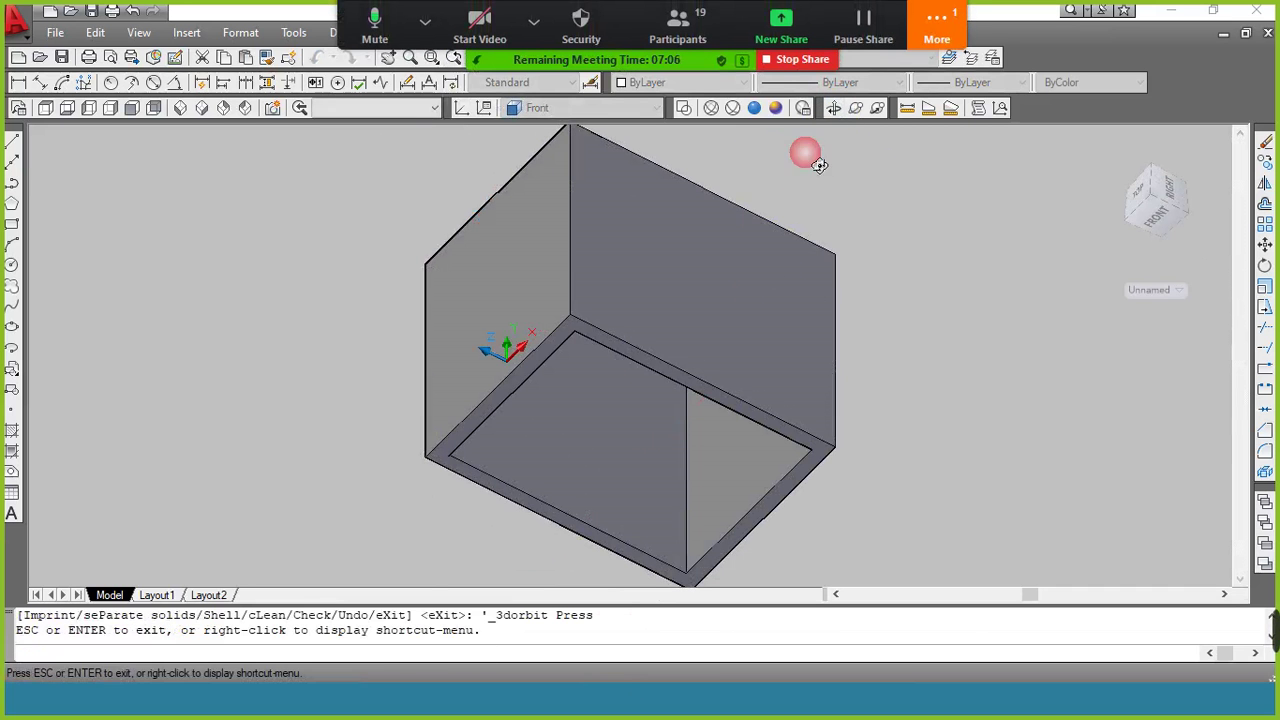
mouse_move(736, 326)
left_mouse_down()
mouse_move(720, 432)
mouse_move(689, 449)
mouse_move(711, 480)
mouse_move(780, 306)
mouse_move(749, 469)
mouse_move(623, 326)
mouse_move(557, 386)
mouse_move(701, 478)
mouse_move(723, 409)
mouse_move(514, 434)
mouse_move(516, 388)
mouse_move(666, 423)
mouse_move(720, 300)
left_mouse_up()
right_click(743, 303)
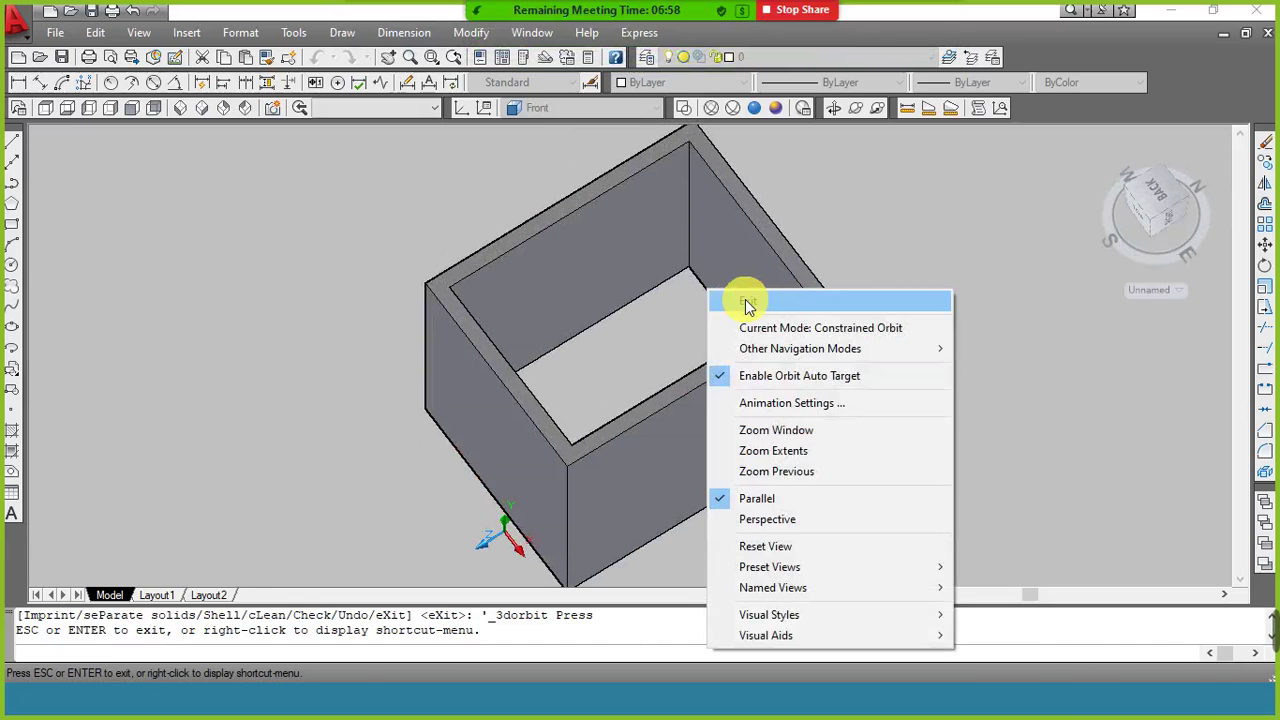
left_click(745, 300)
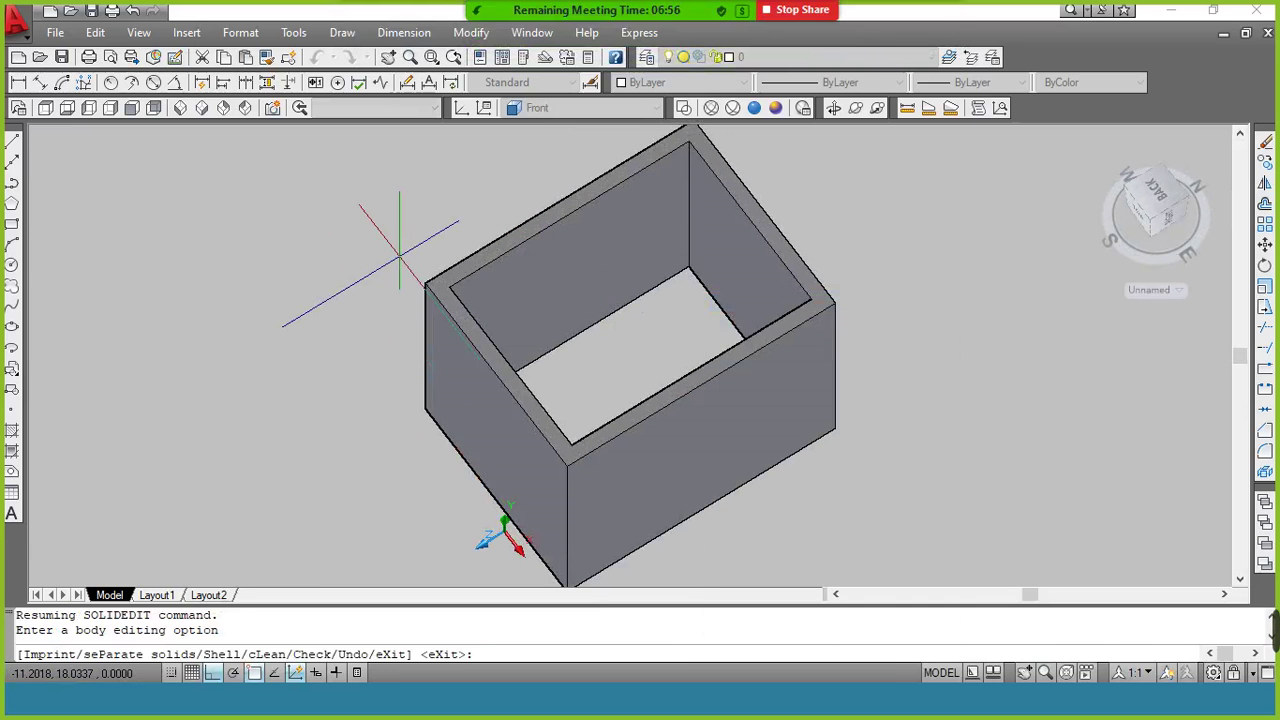
type("z")
key("Escape")
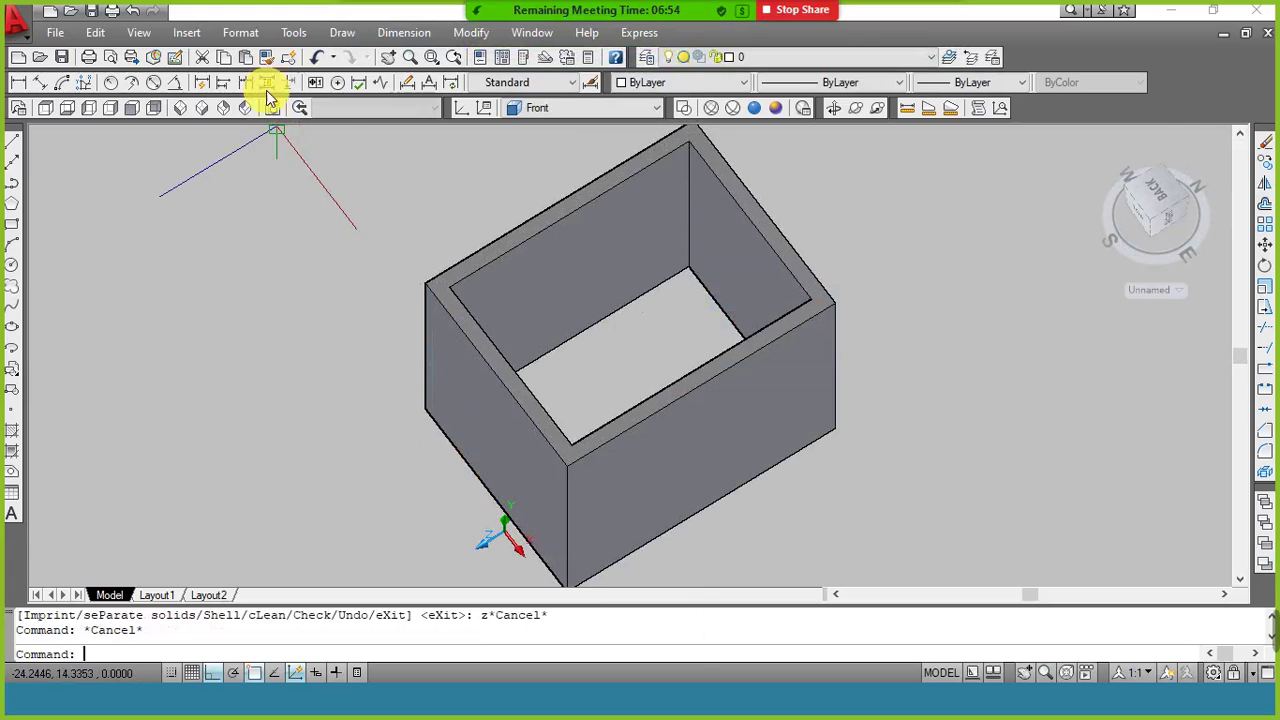
left_click(201, 108)
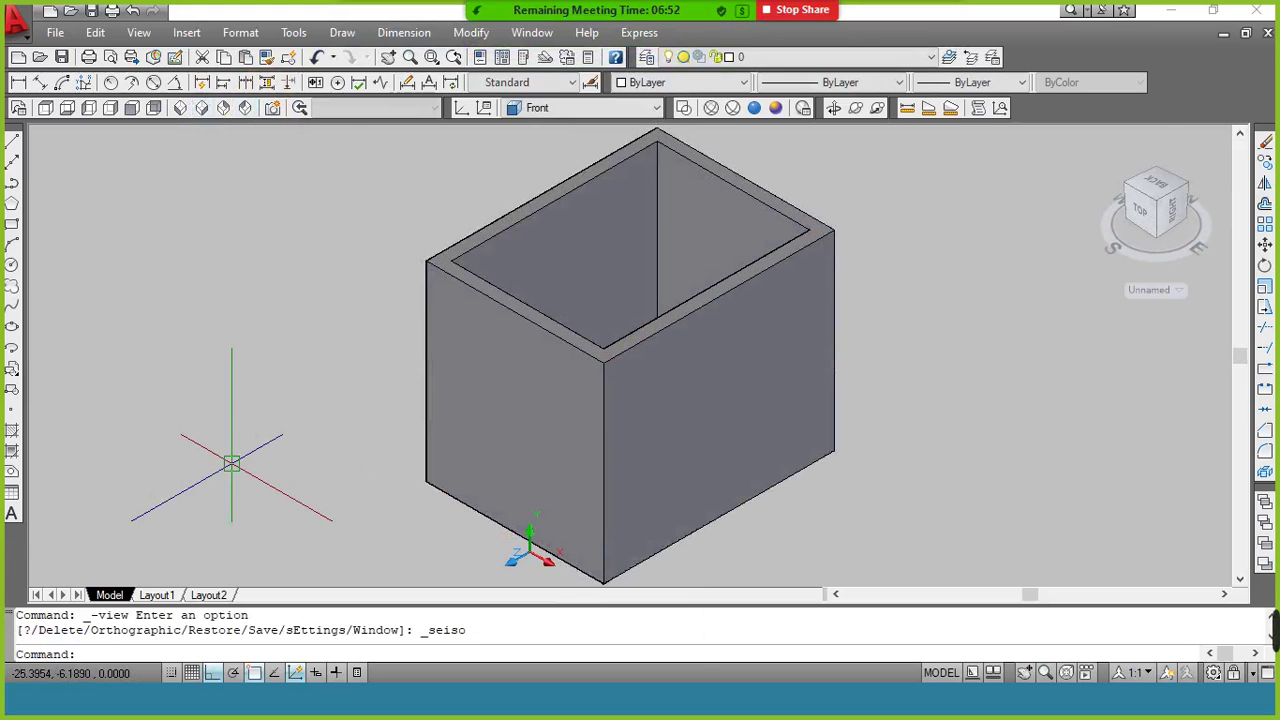
Draw a radius-4 circle to the left of the hollow box
type("c")
key("Return")
left_click(164, 393)
type("4")
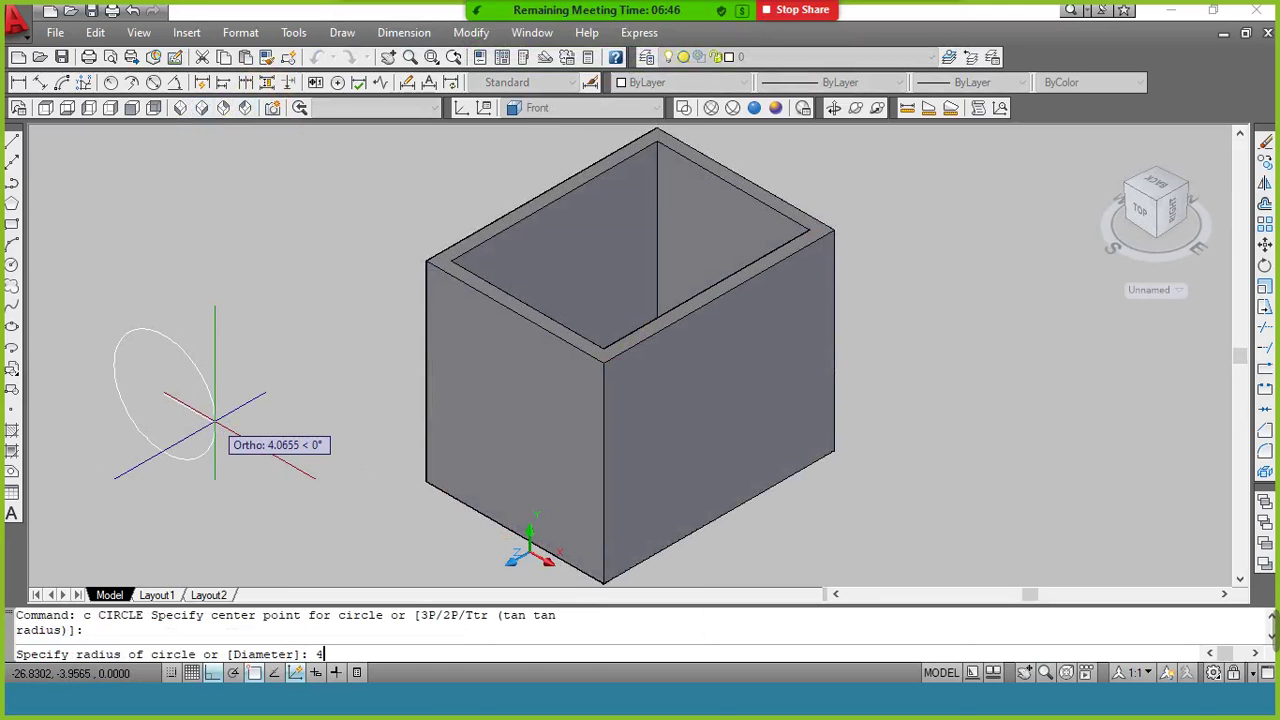
key("Return")
Extrude the circle into a solid cylinder 11.2714 units long
type("ex")
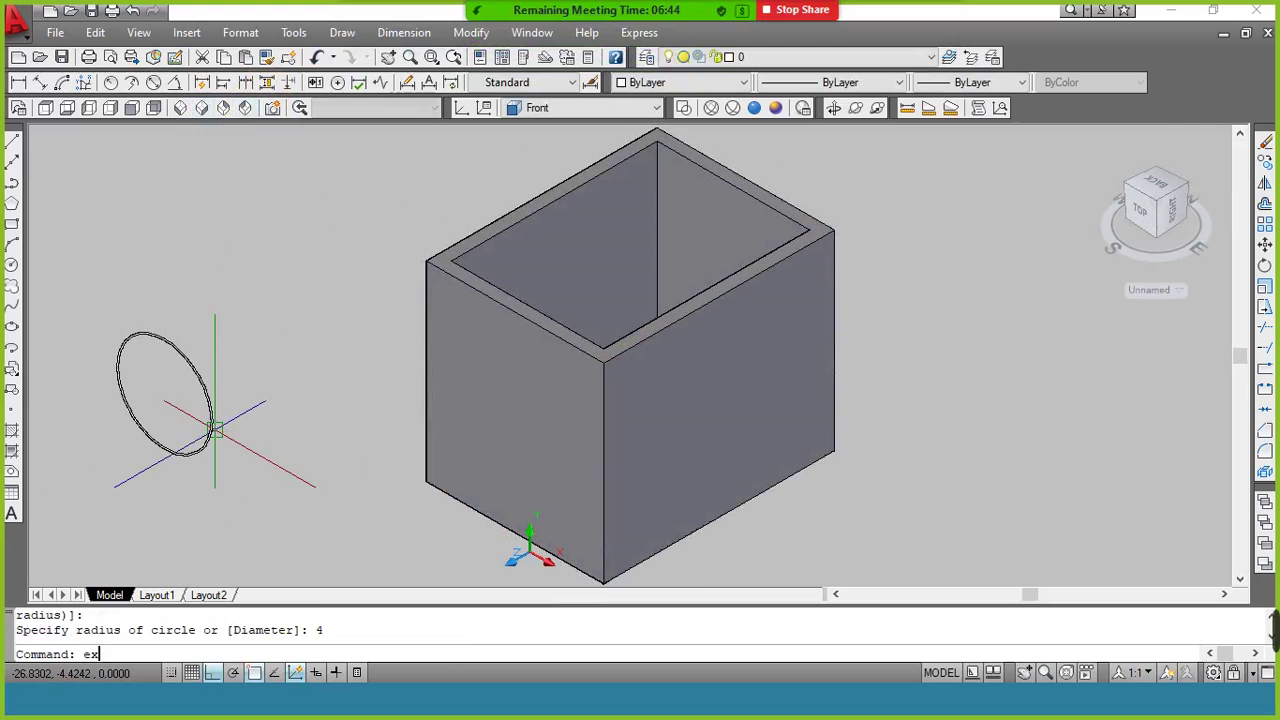
type("t")
key("Return")
left_click(214, 428)
key("Return")
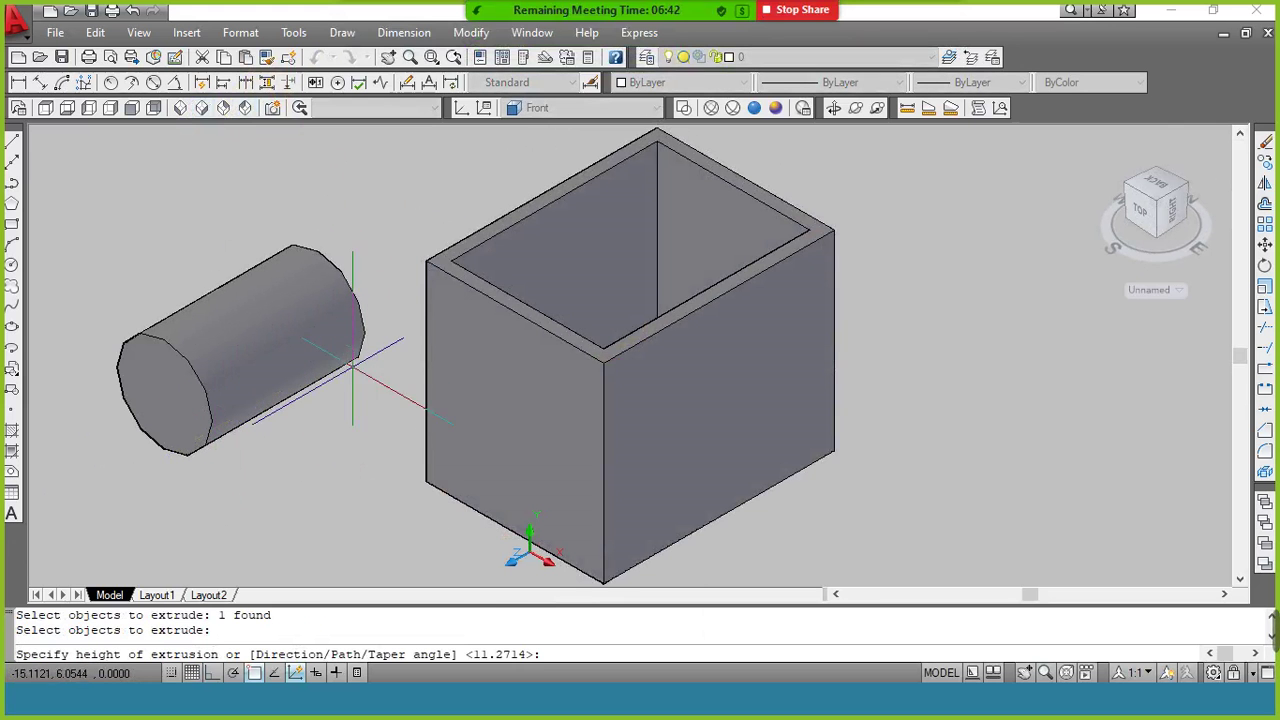
left_click(350, 364)
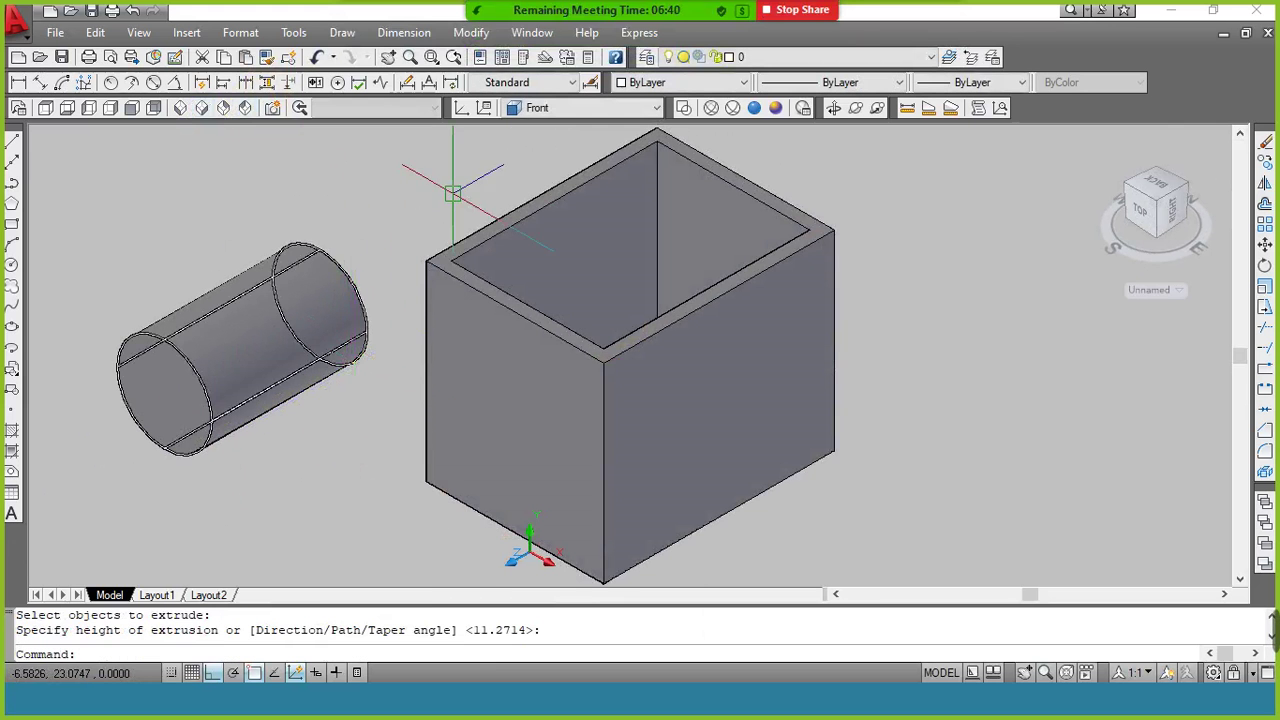
left_click(478, 34)
mouse_move(506, 564)
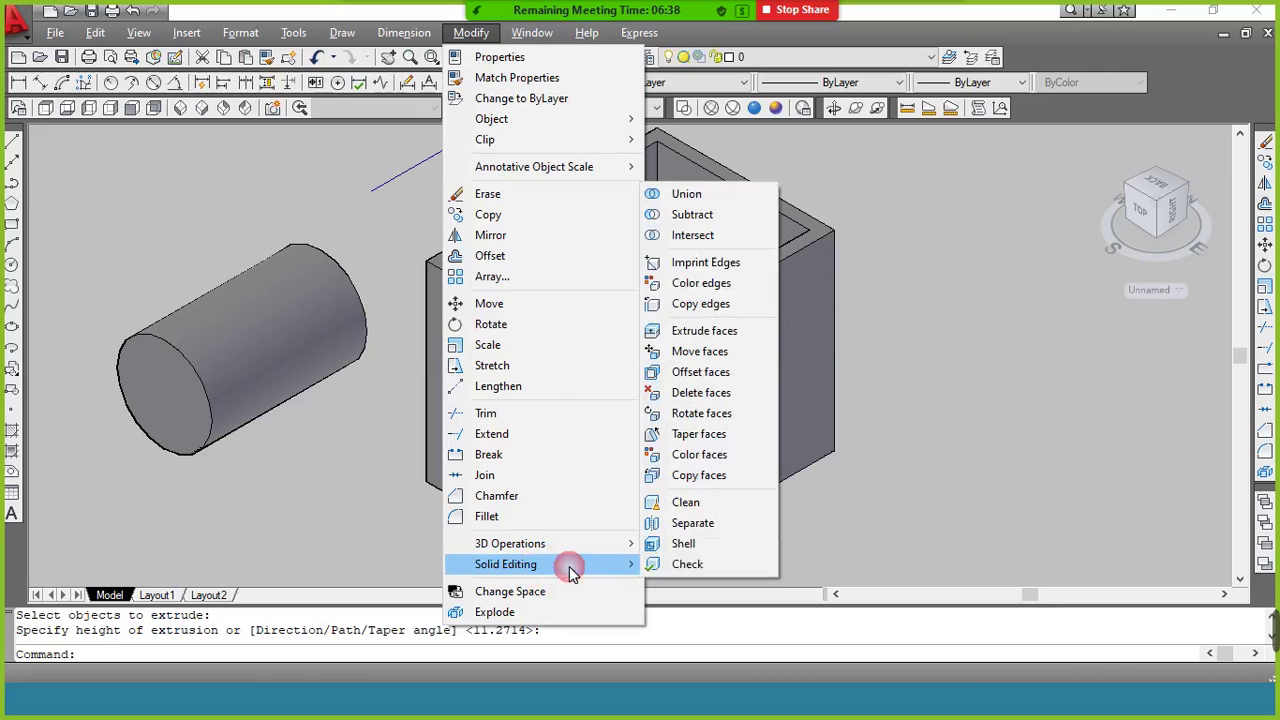
Attempt a Shell on the cylinder with an end face removed, then cancel it
left_click(706, 543)
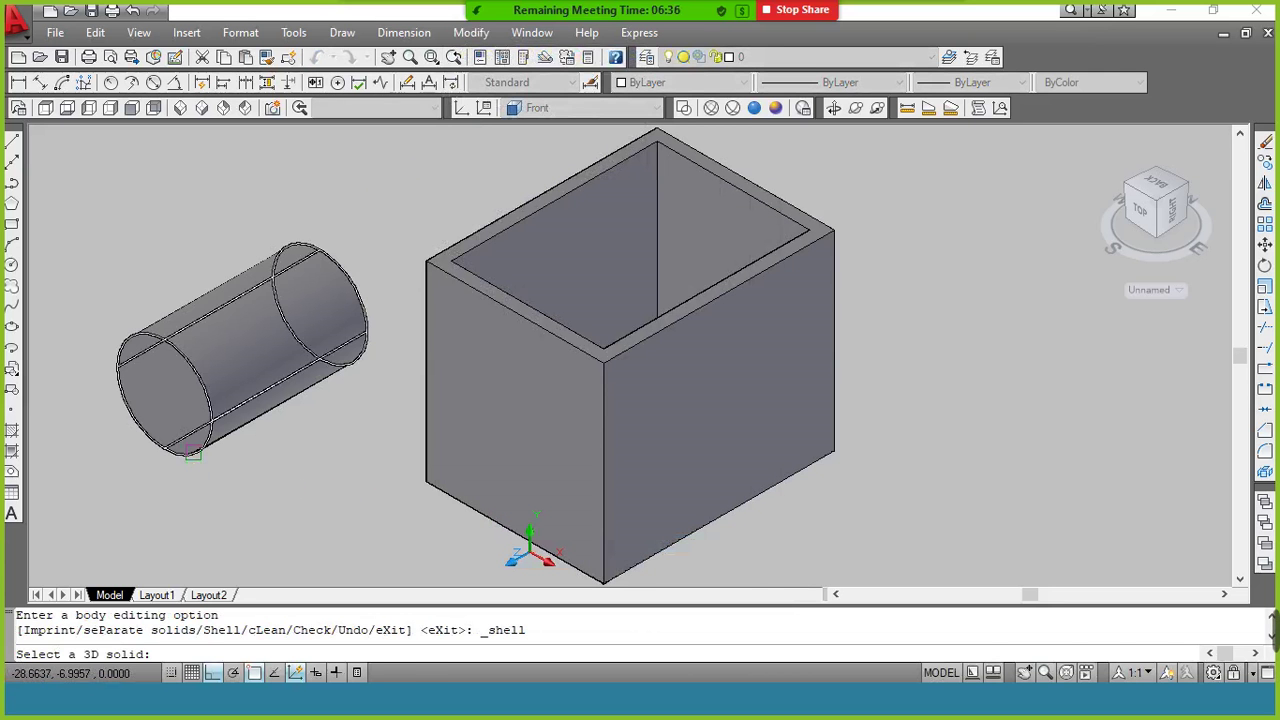
left_click(193, 455)
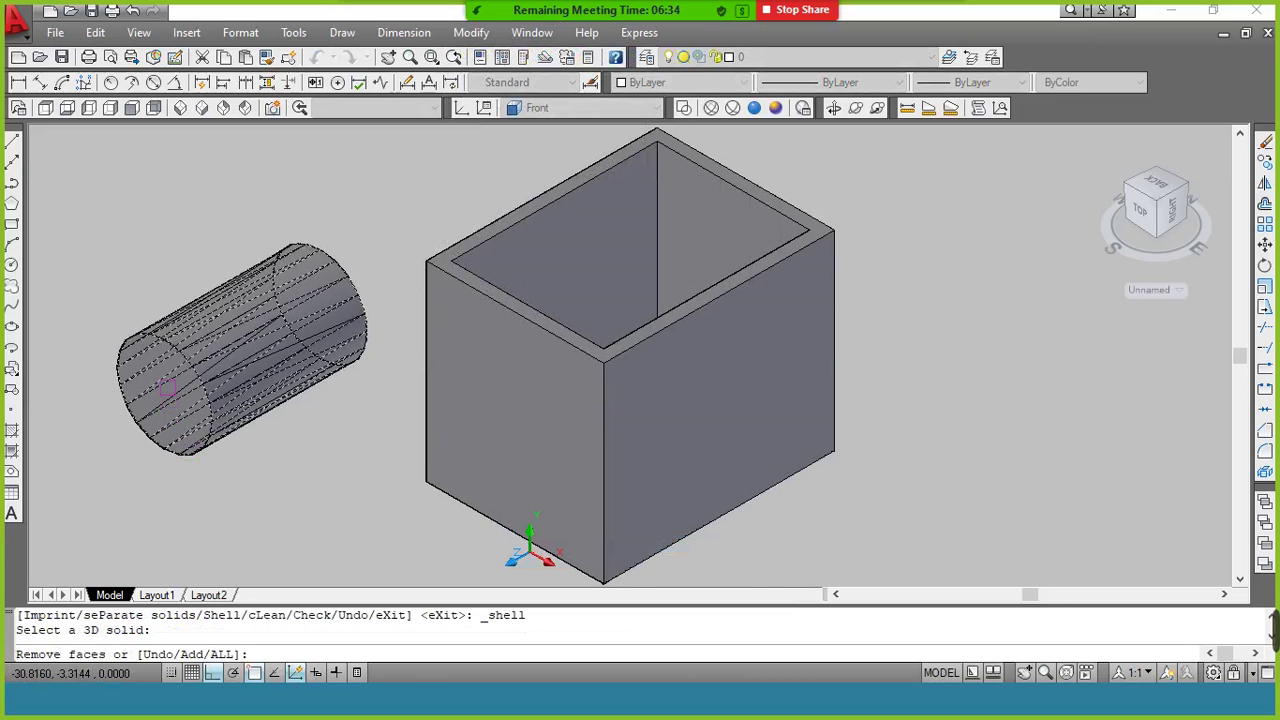
left_click(166, 388)
type(".5")
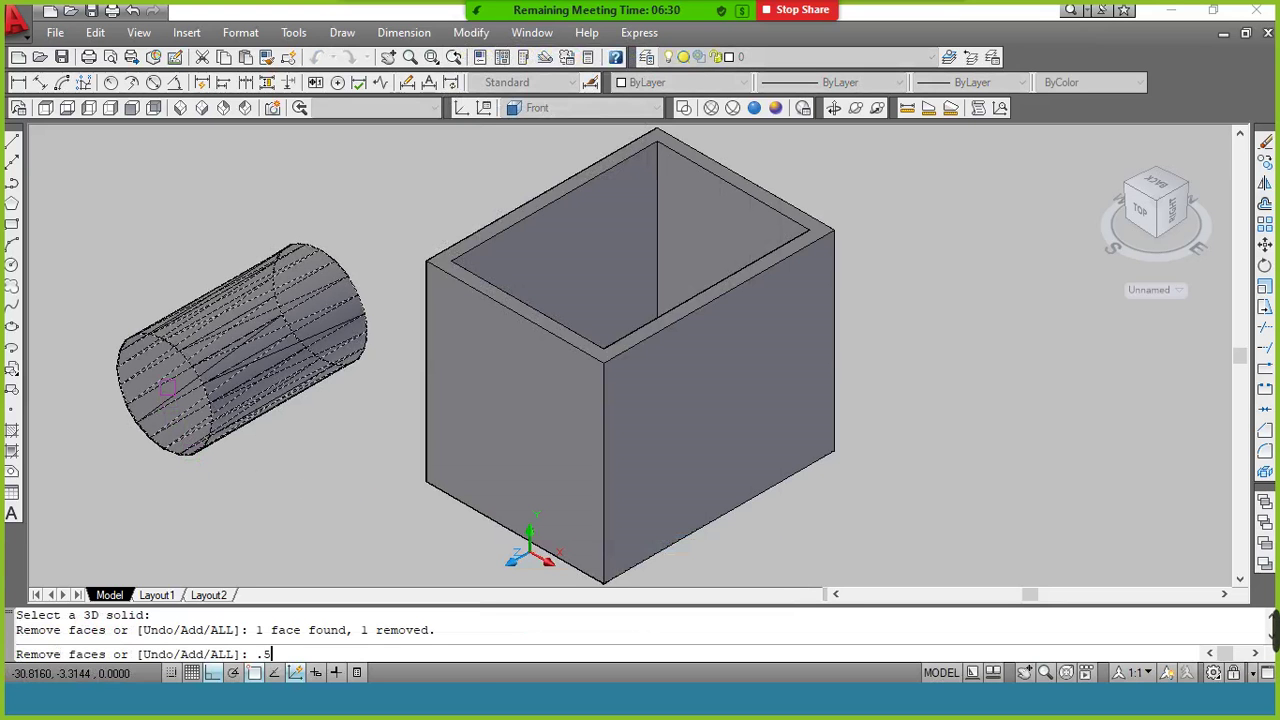
key("Return")
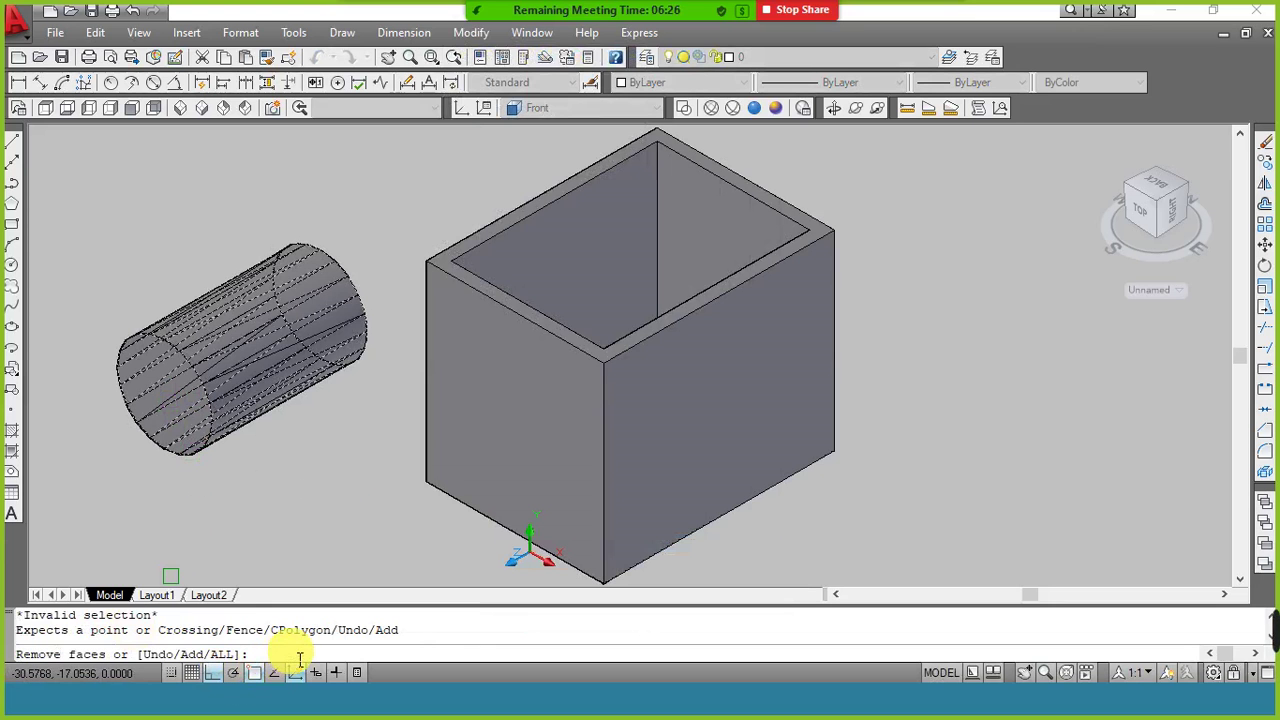
left_click(170, 390)
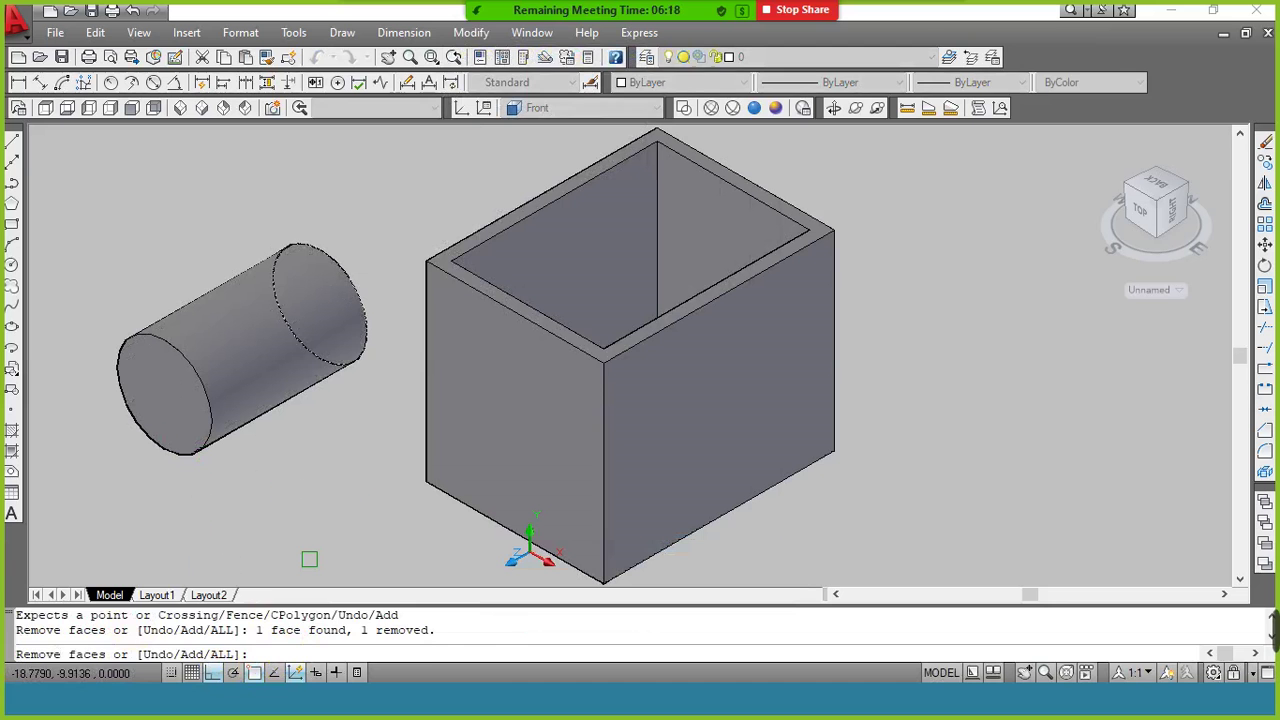
key("Escape")
key("Return")
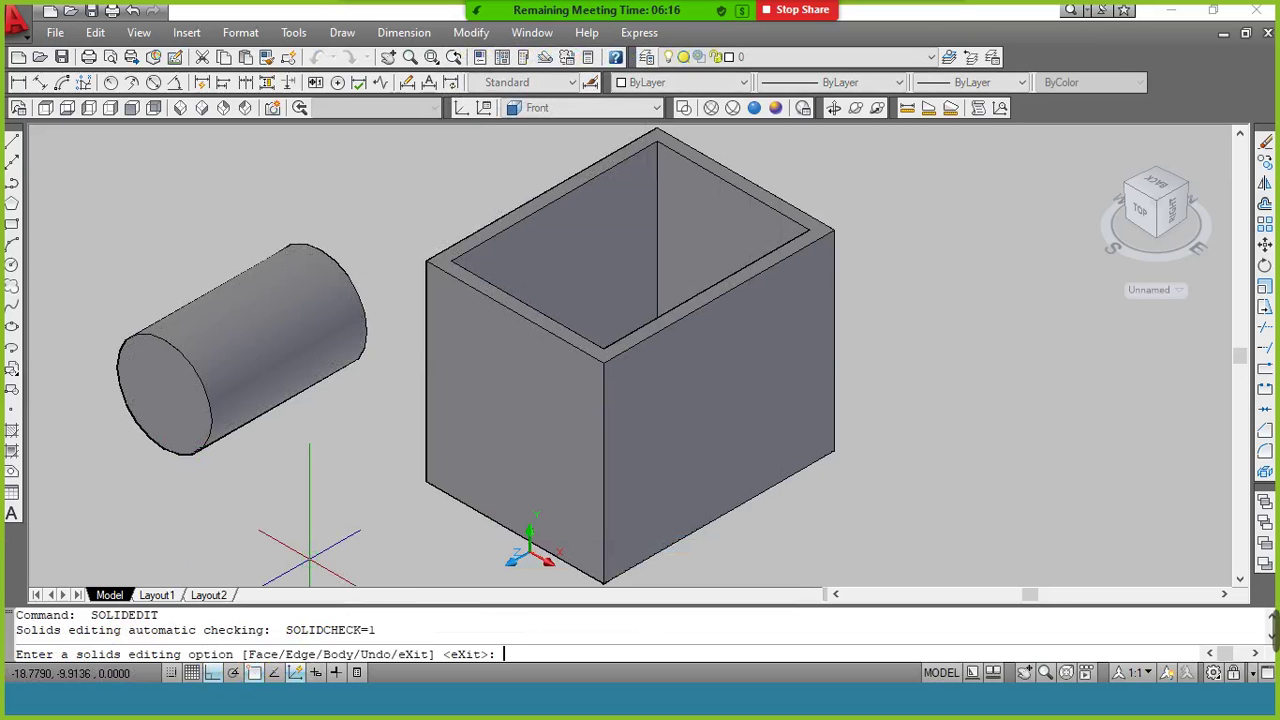
key("Escape")
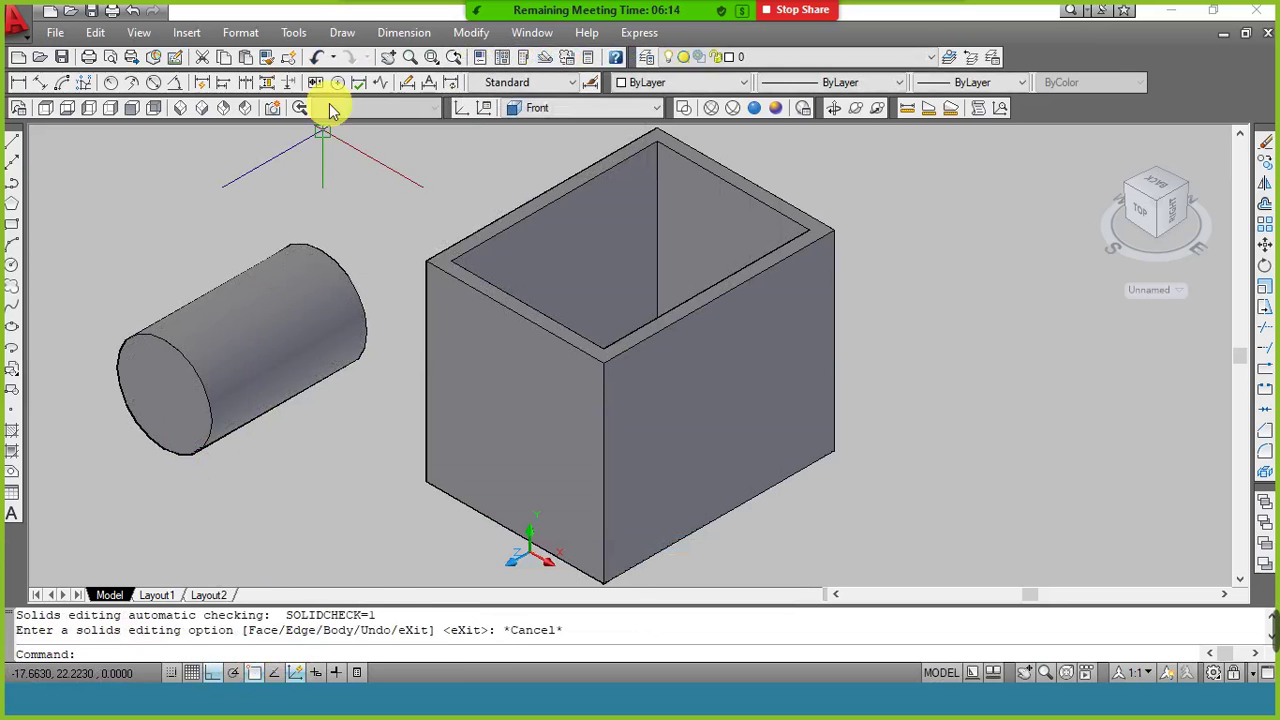
Shell the cylinder with its end face removed and a 0.25 wall offset
left_click(471, 32)
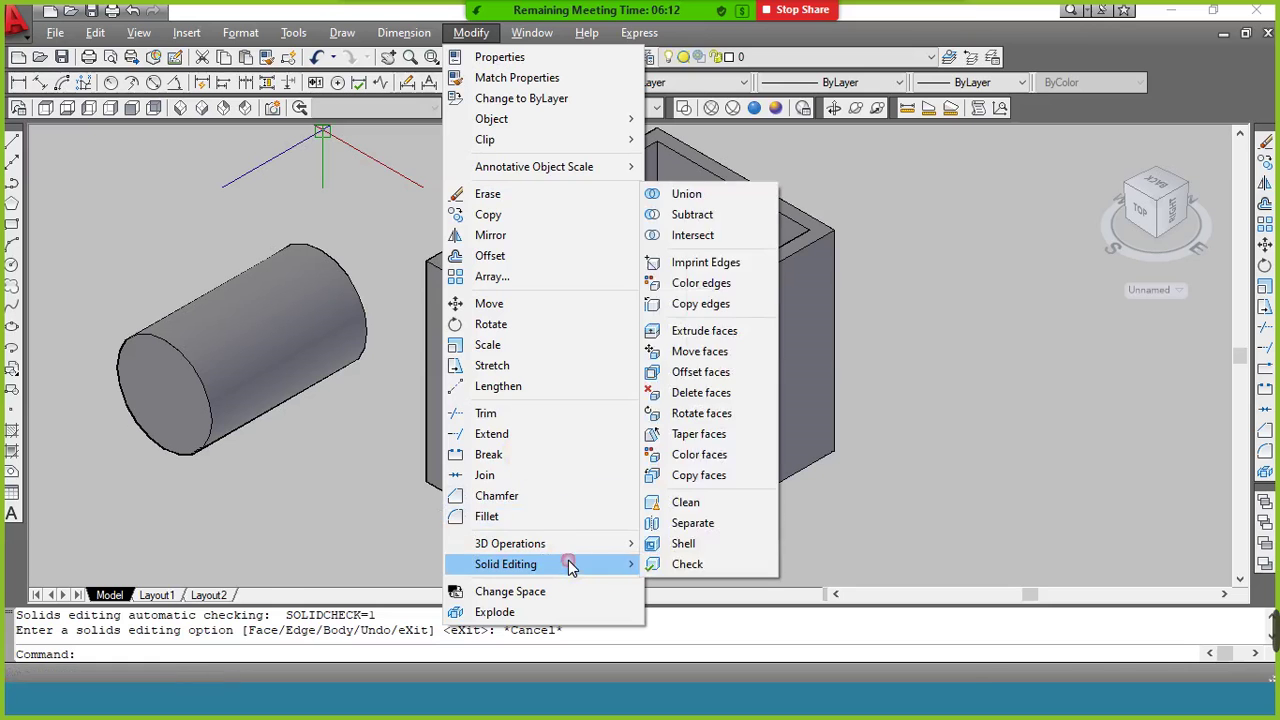
left_click(712, 543)
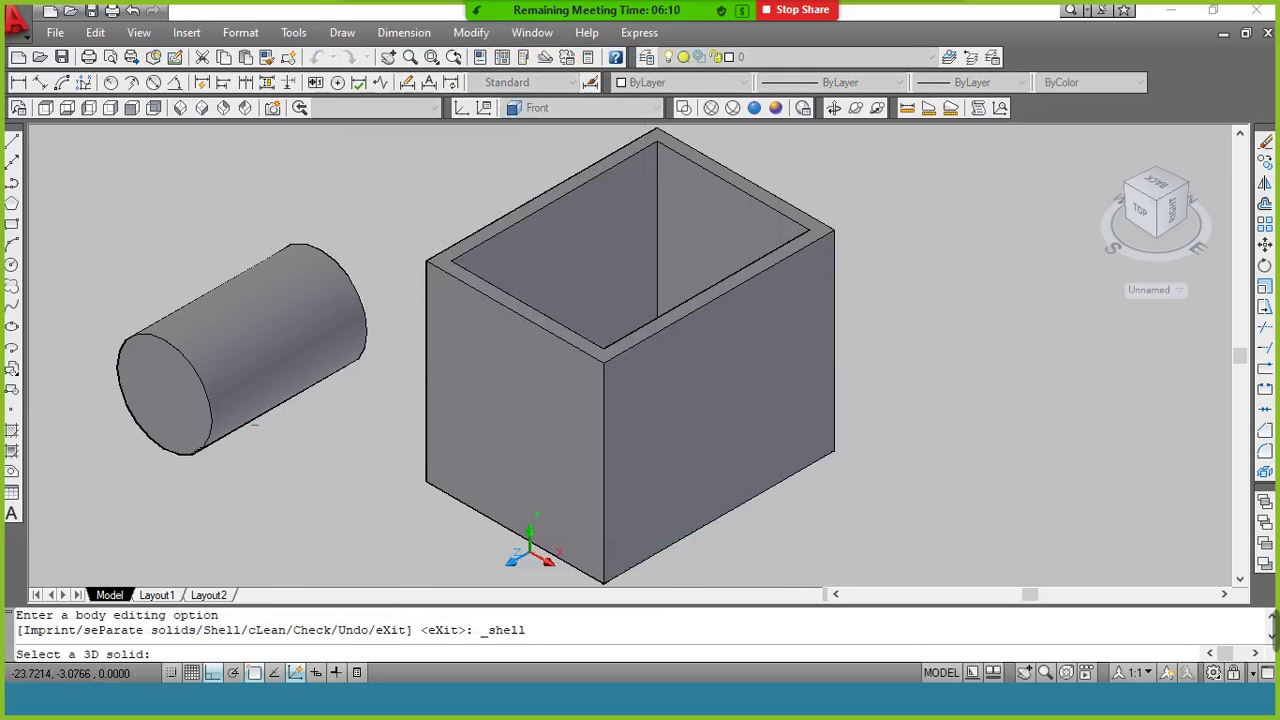
left_click(225, 390)
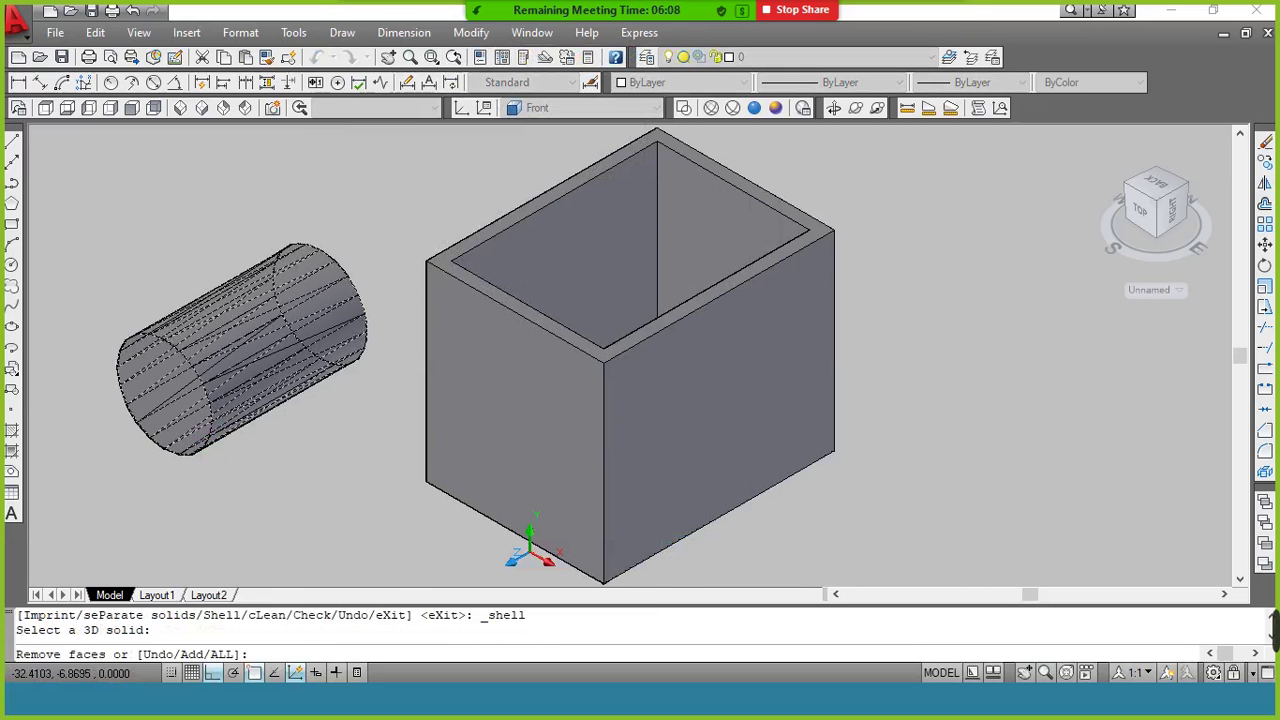
left_click(166, 396)
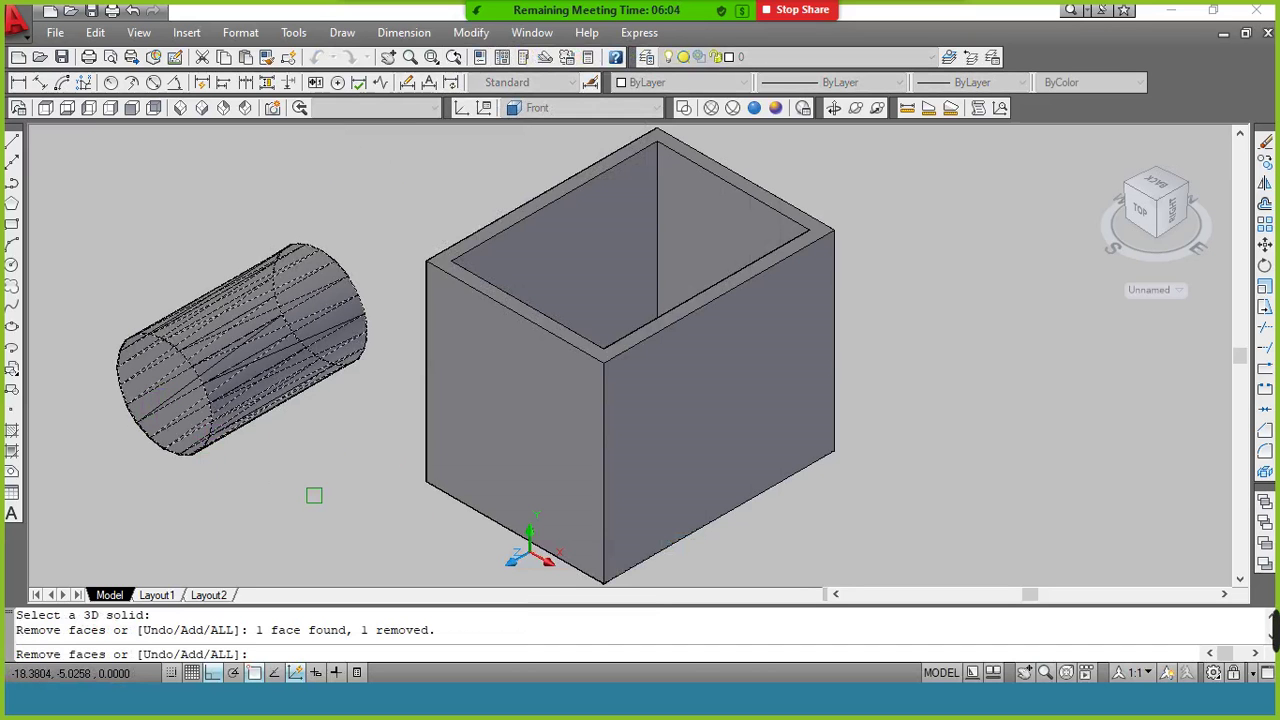
key("Return")
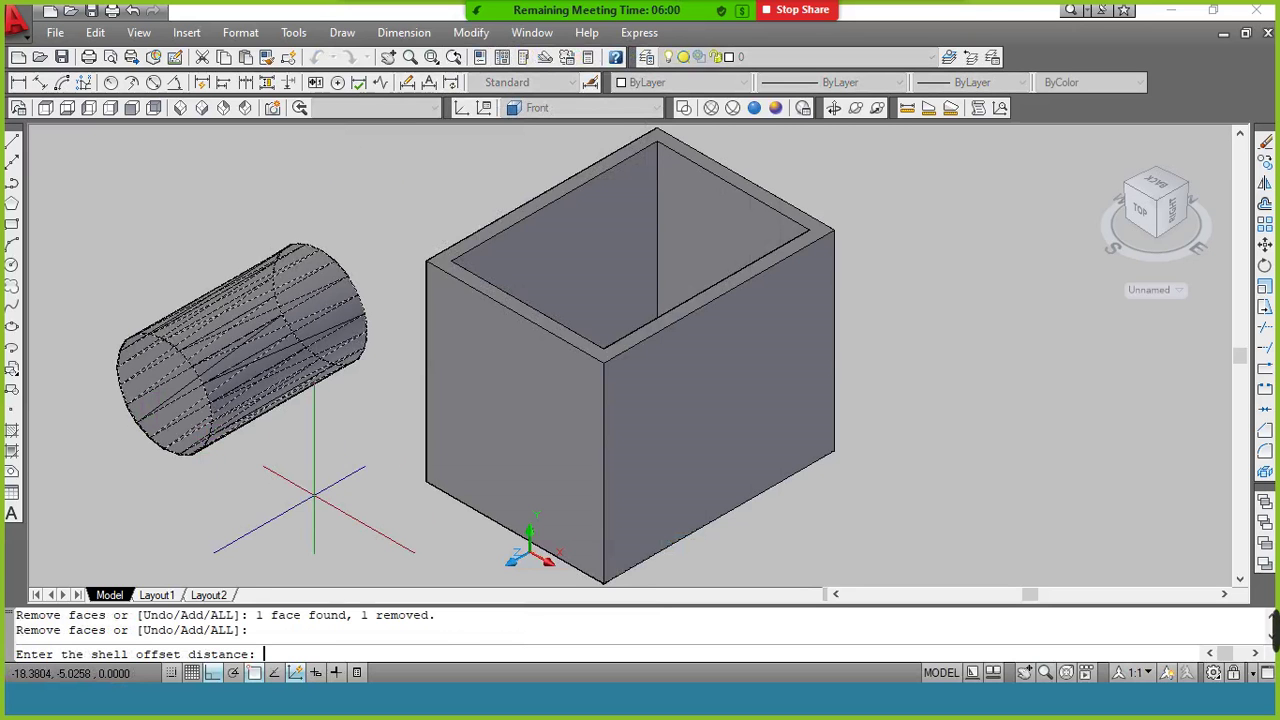
type(".25")
key("Return")
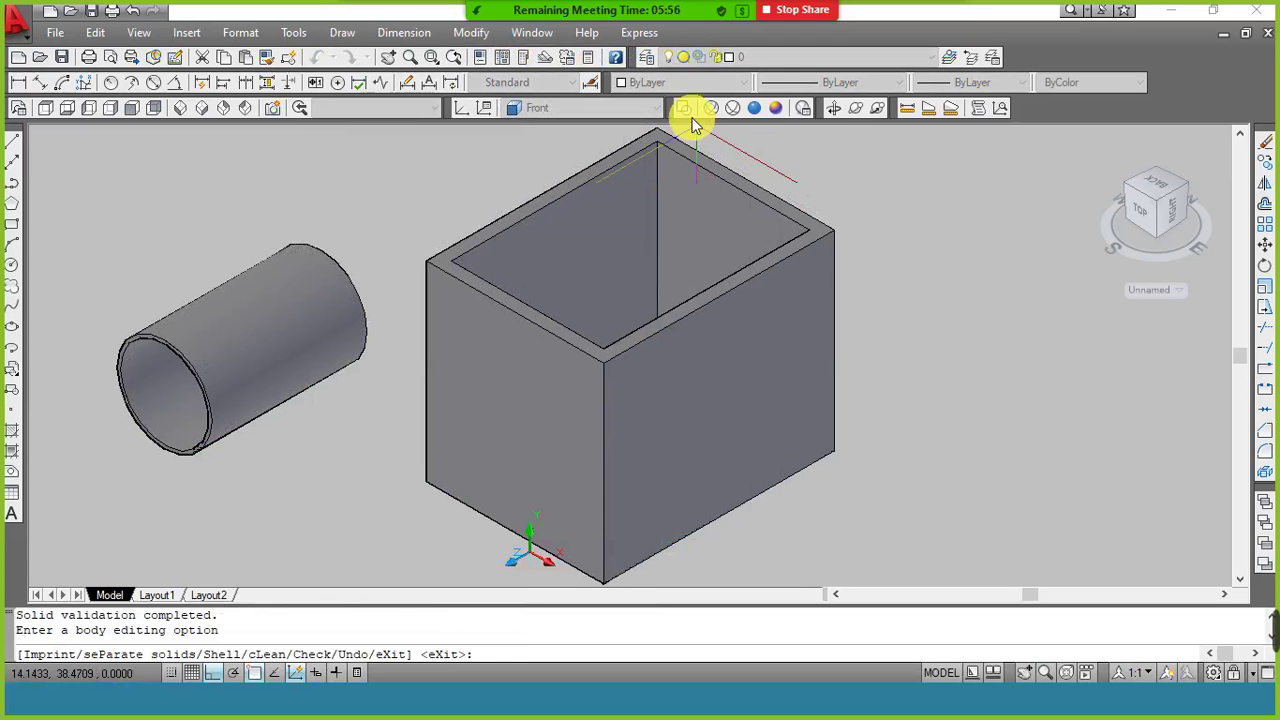
Orbit to inspect the hollow tube, then return to the SE Isometric view
left_click(828, 118)
mouse_move(329, 371)
left_mouse_down()
mouse_move(442, 302)
mouse_move(251, 434)
mouse_move(251, 320)
mouse_move(271, 263)
mouse_move(301, 420)
mouse_move(283, 420)
mouse_move(309, 323)
mouse_move(349, 283)
mouse_move(209, 428)
mouse_move(291, 277)
left_mouse_up()
right_click(285, 271)
left_click(316, 279)
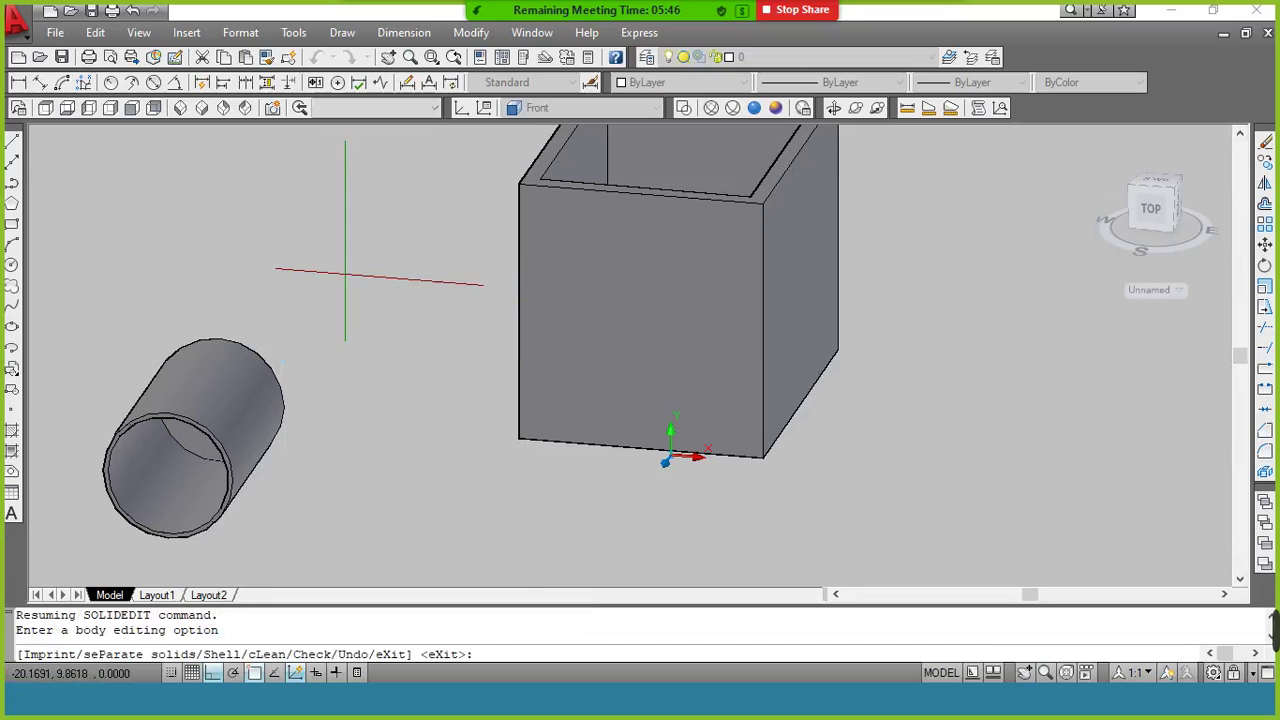
left_click(193, 113)
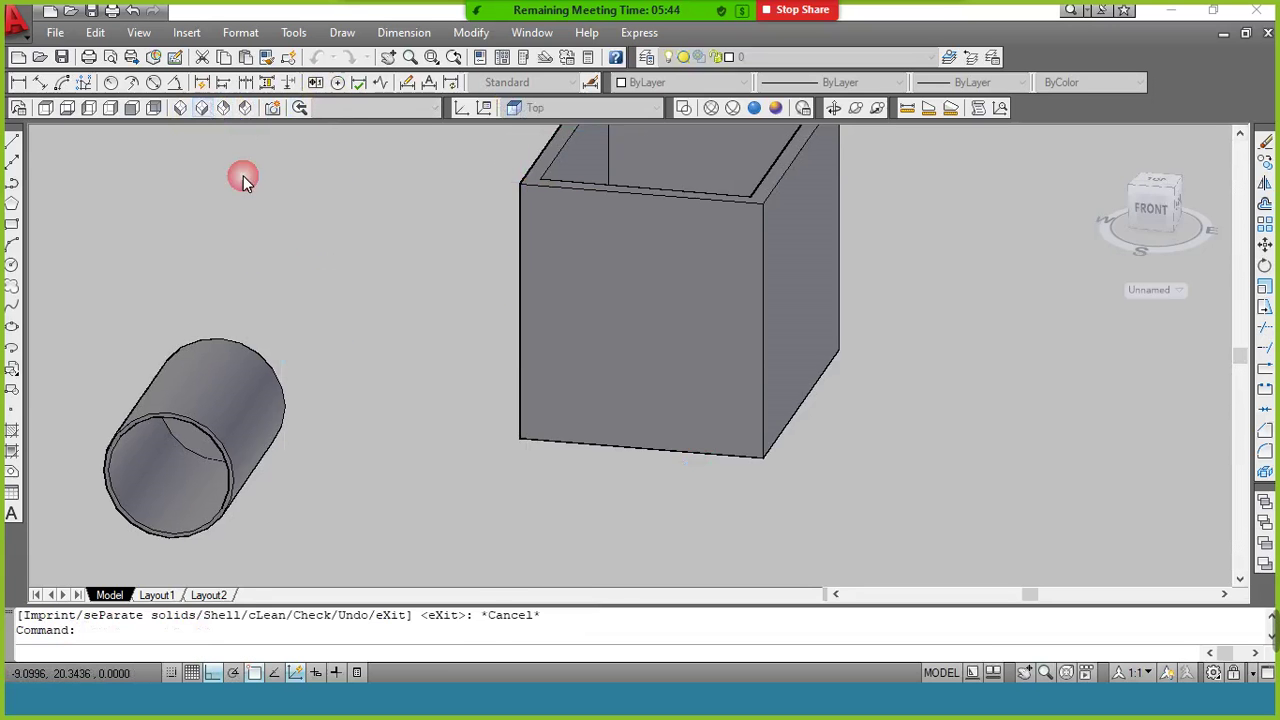
key("alt+Tab")
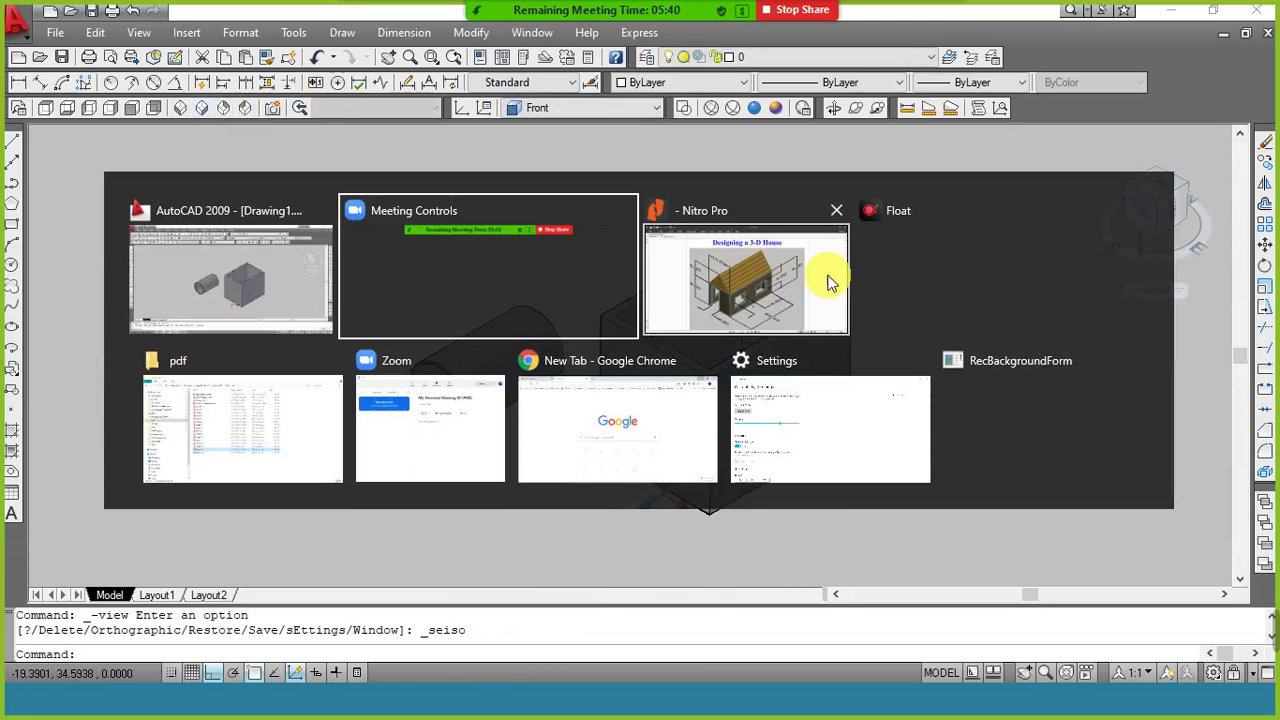
Read through the Week-14 solid editing notes in Nitro Pro, then close them
left_click(754, 284)
left_click(152, 74)
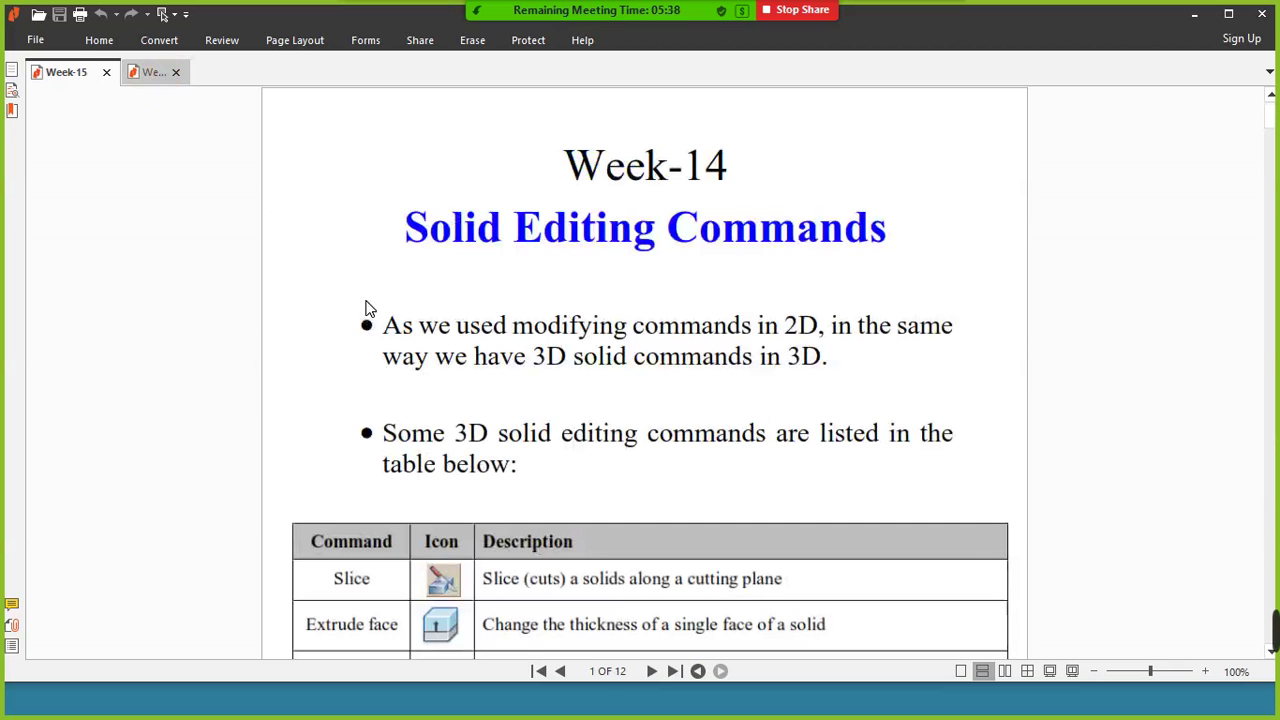
scroll(491, 389, "down", 1)
scroll(478, 384, "down", 1)
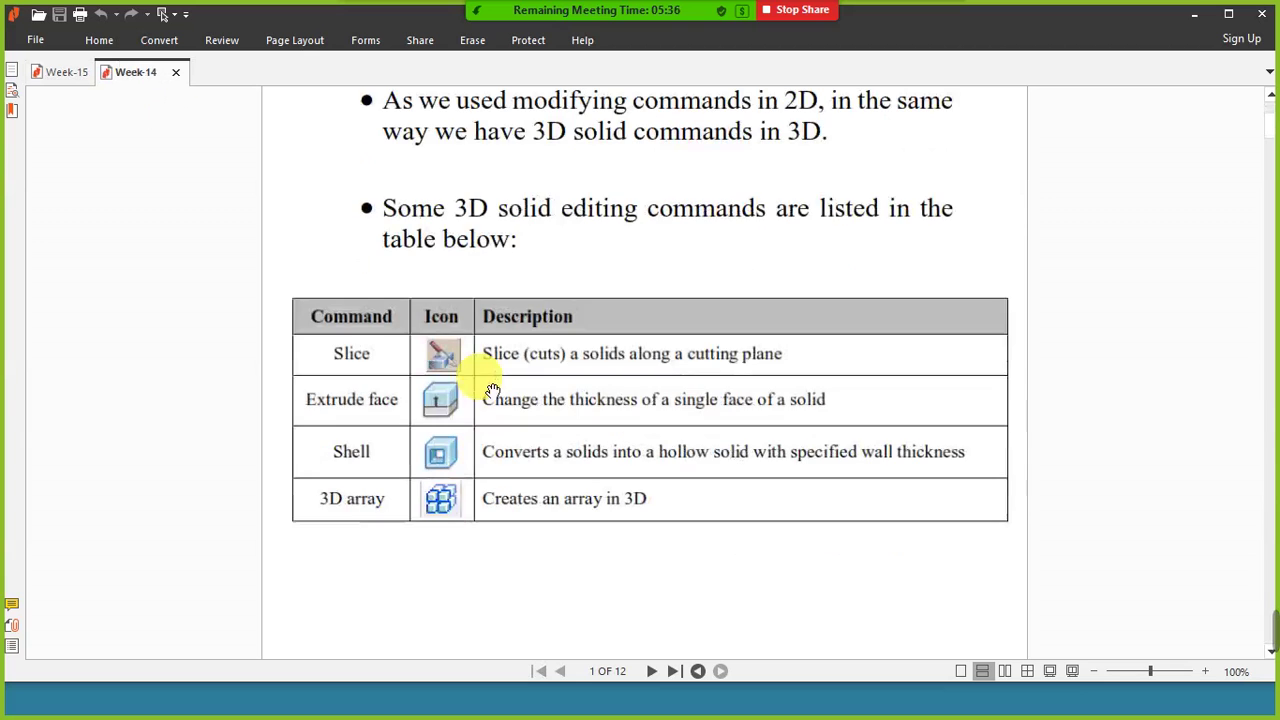
scroll(443, 508, "down", 1)
scroll(443, 508, "down", 3)
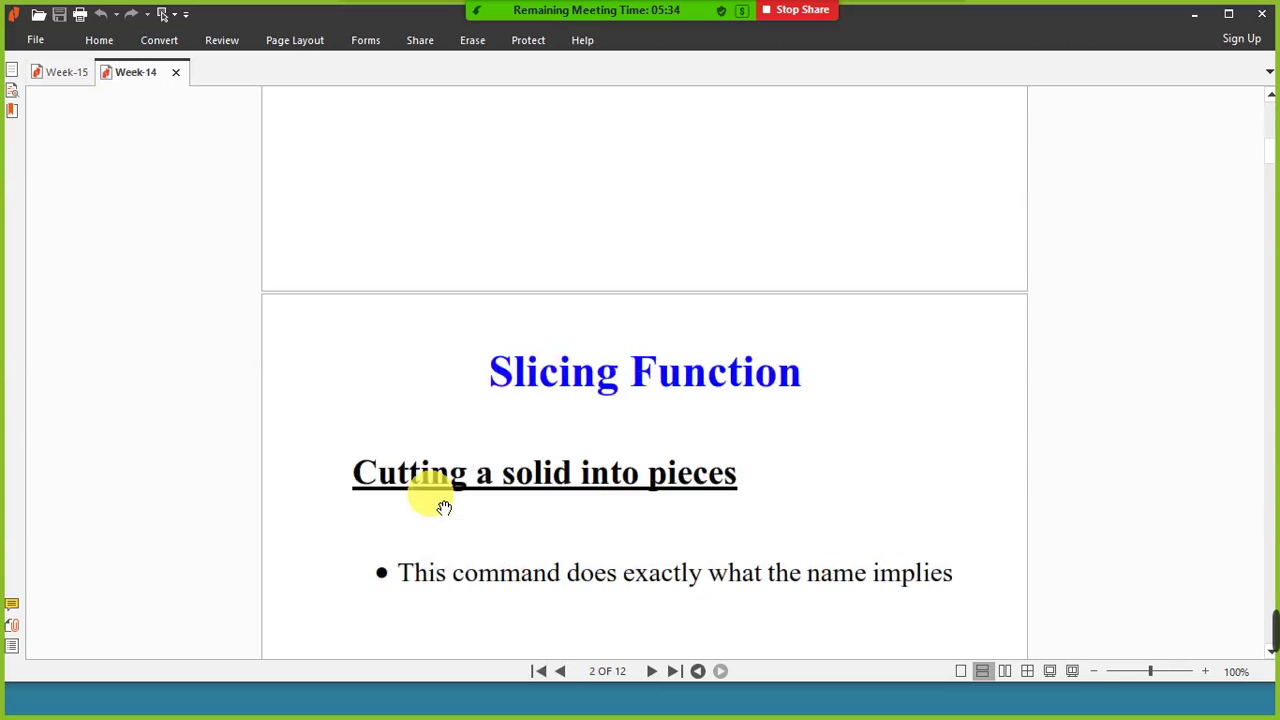
scroll(443, 508, "down", 10)
scroll(443, 508, "down", 10)
scroll(443, 508, "down", 10)
scroll(443, 508, "down", 10)
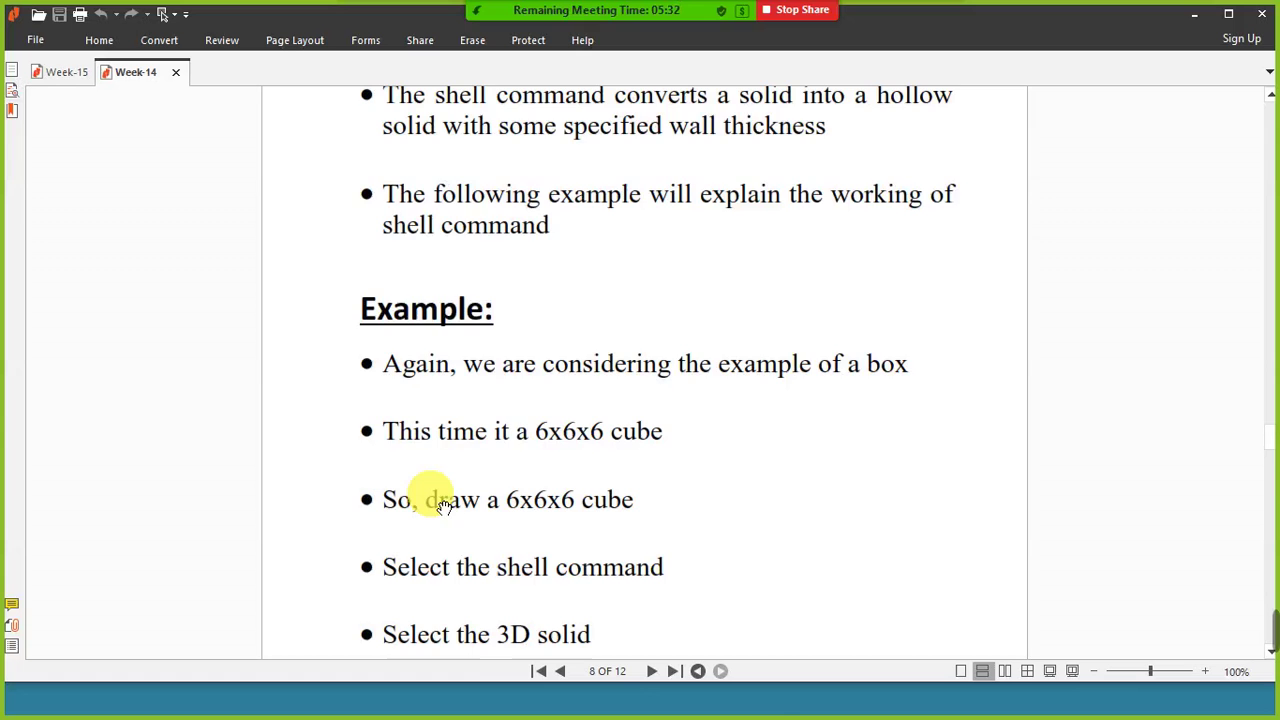
scroll(443, 505, "down", 10)
scroll(443, 505, "down", 10)
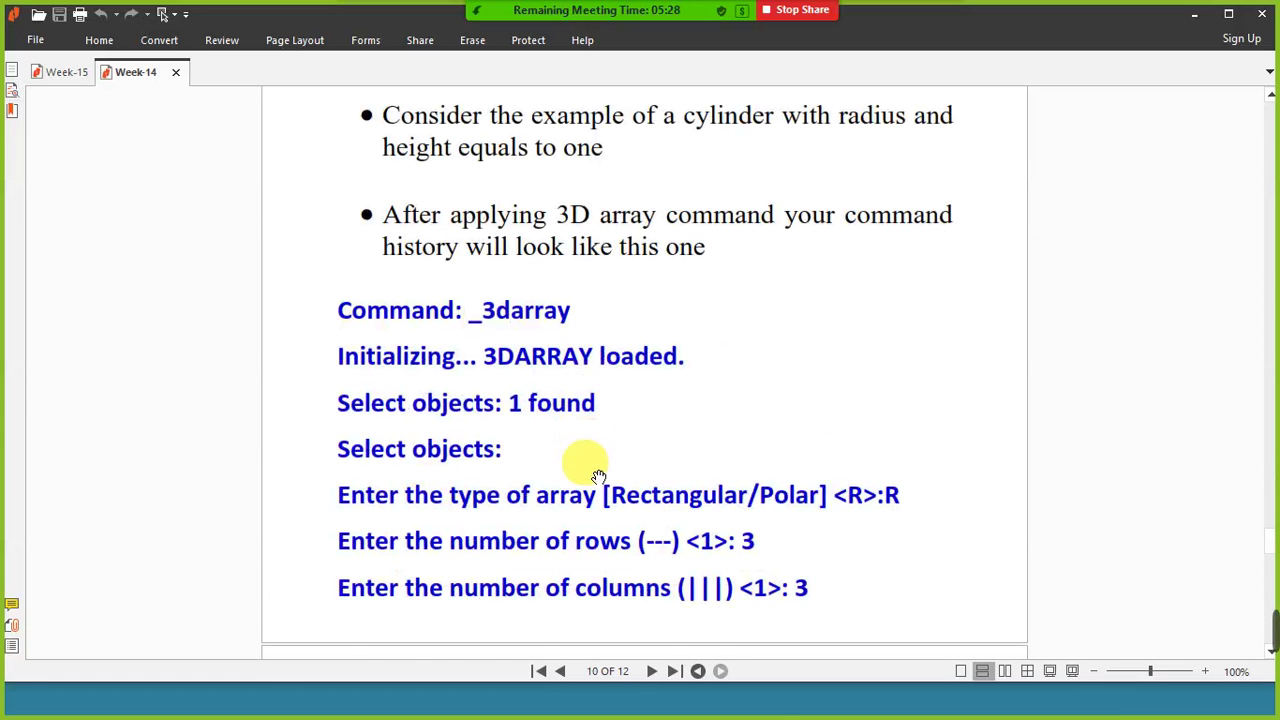
scroll(600, 460, "down", 3)
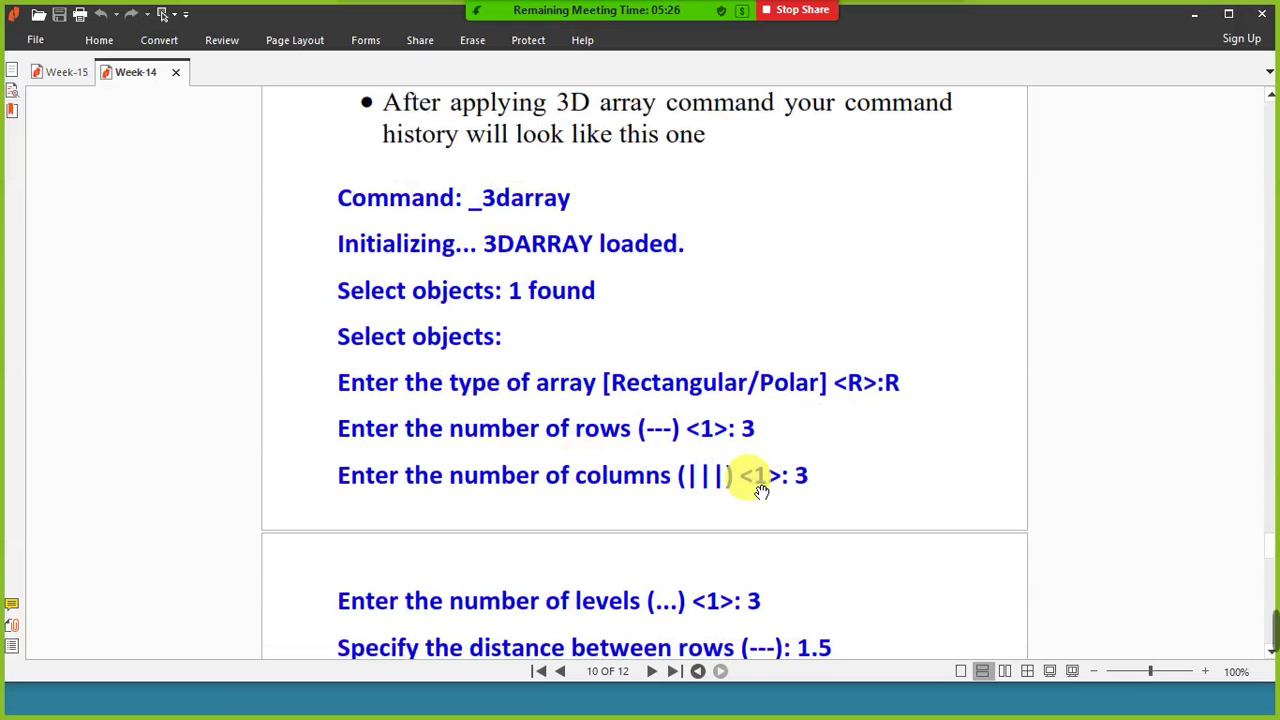
scroll(764, 516, "down", 1)
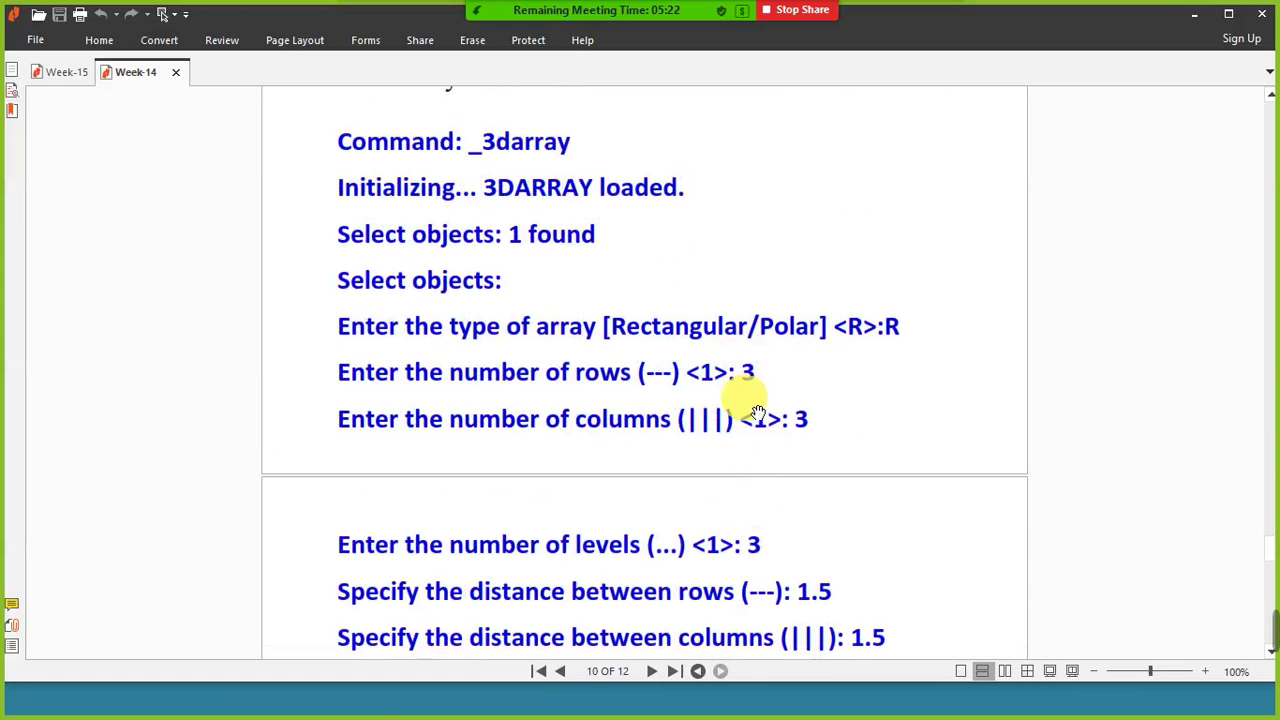
scroll(866, 560, "down", 2)
scroll(866, 564, "down", 5)
scroll(851, 537, "down", 5)
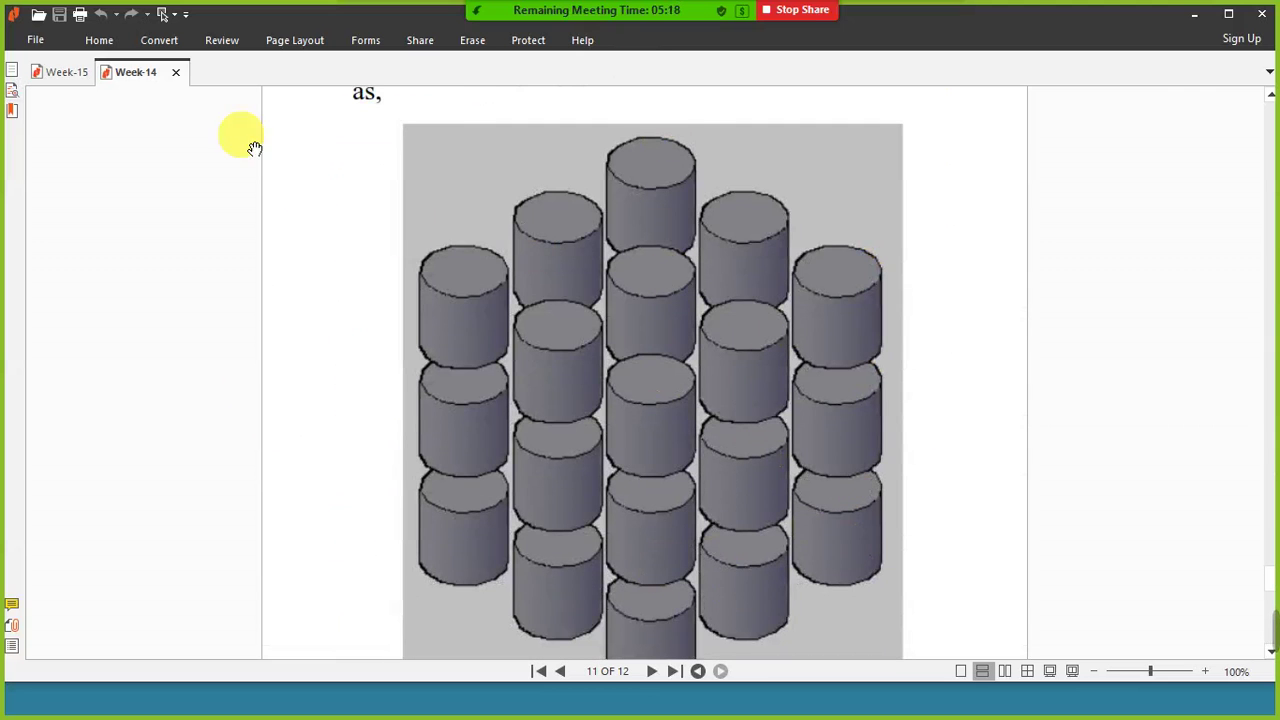
left_click(179, 73)
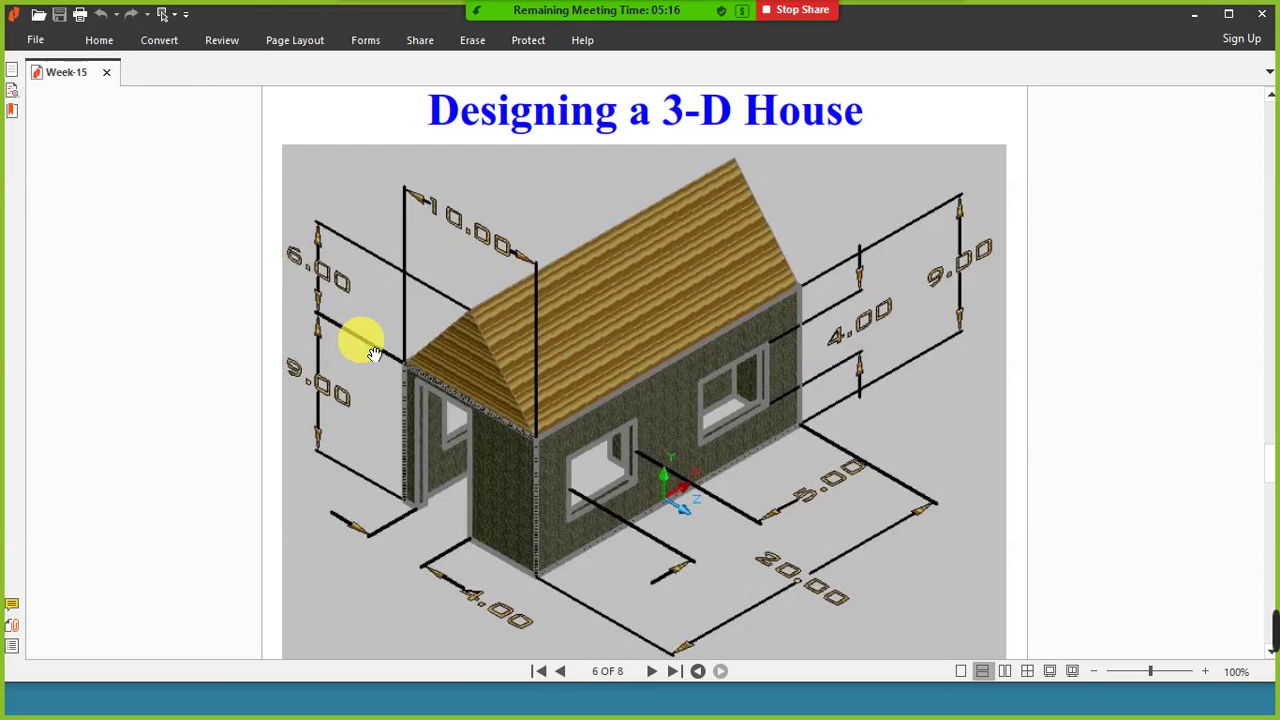
Show the Spring 2020 course folder in File Explorer
key("alt+Tab")
left_click(300, 425)
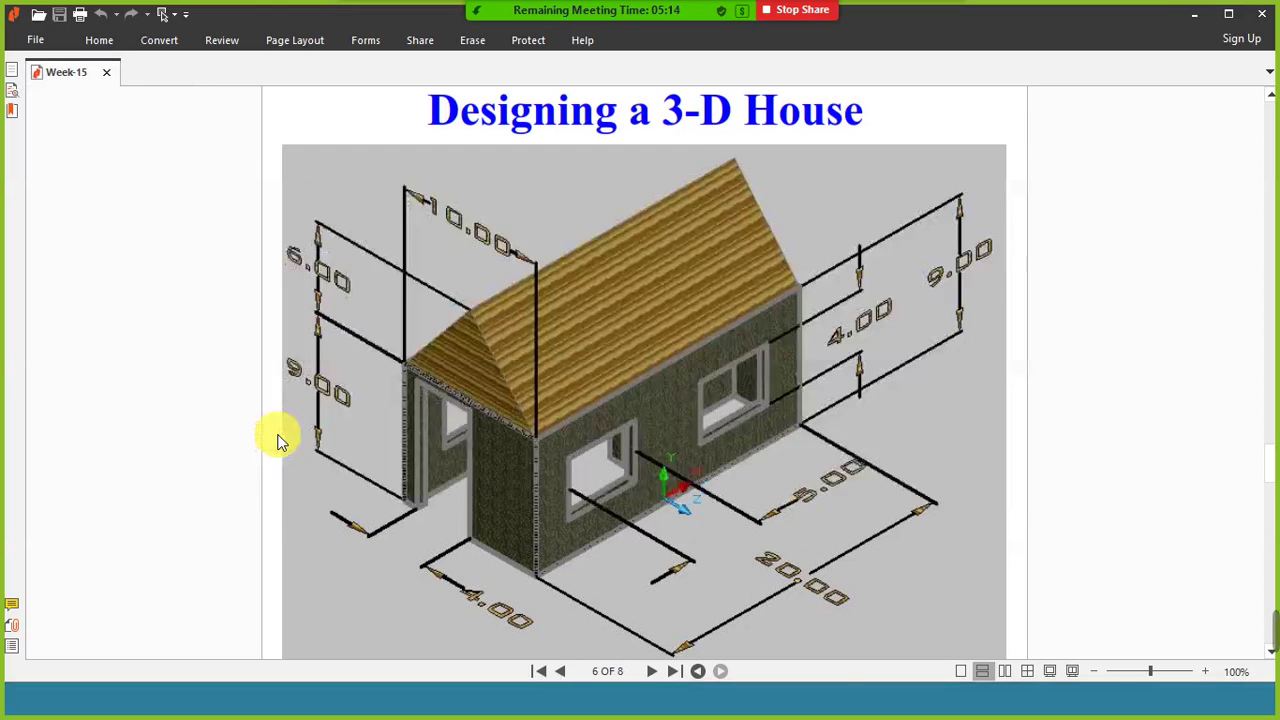
left_click(486, 61)
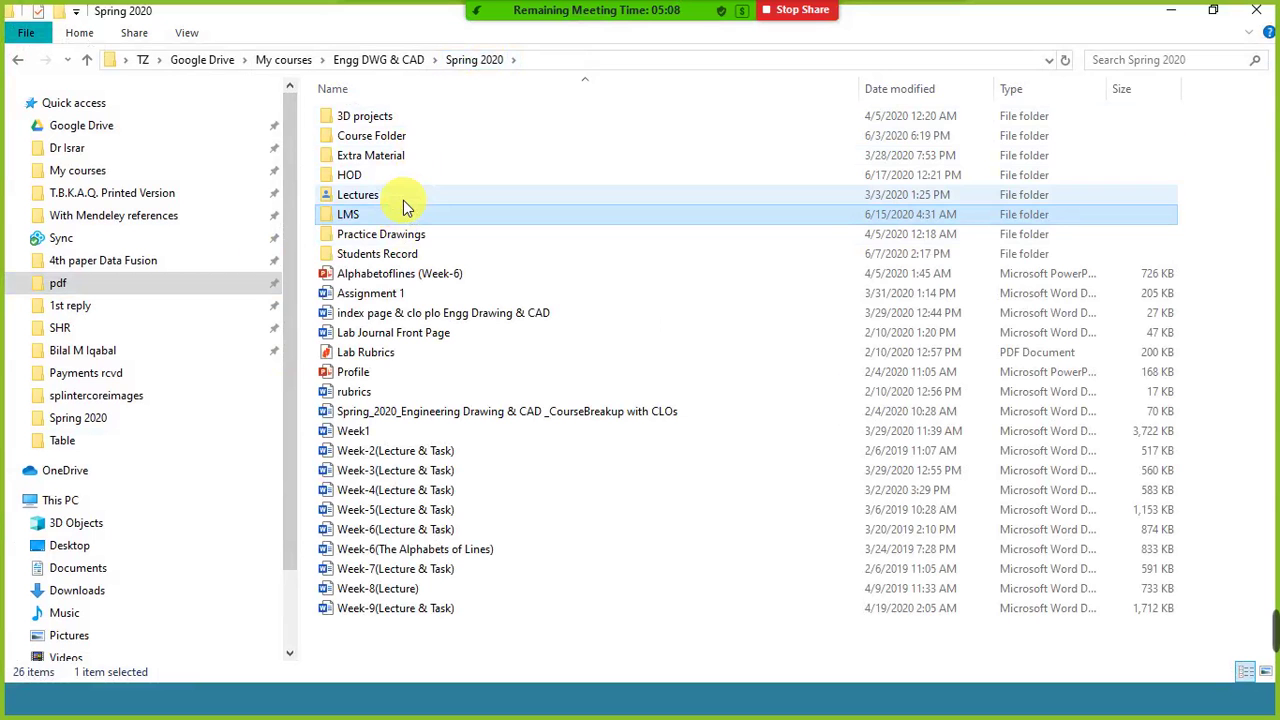
Open Assignment 10_CEP from the LMS > Assignments > pdf folder in File Explorer
double_click(403, 212)
double_click(400, 118)
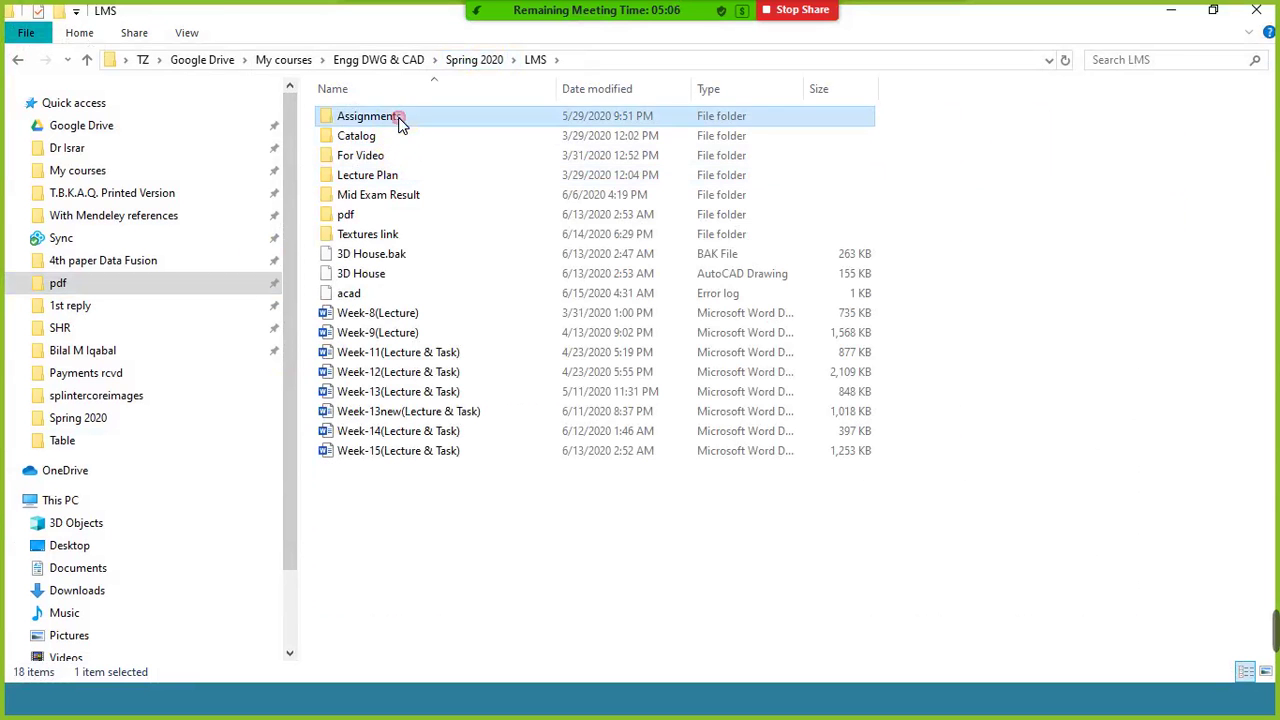
double_click(400, 120)
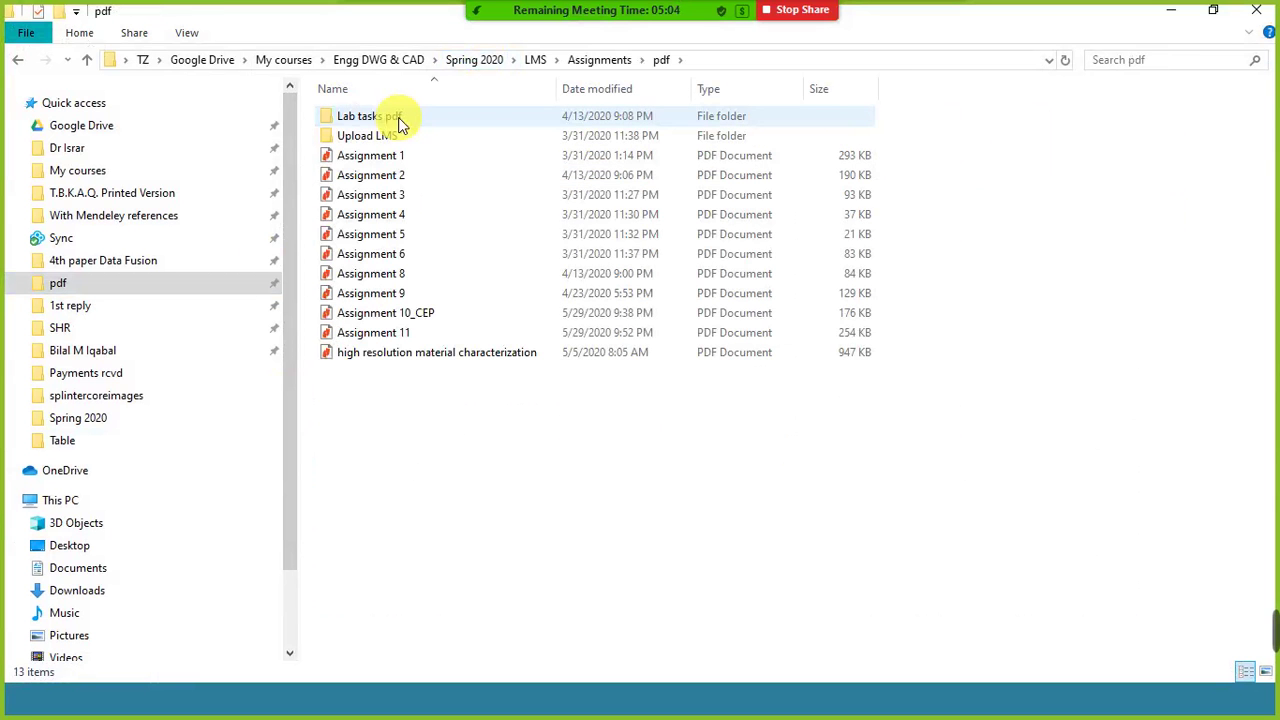
left_click(422, 313)
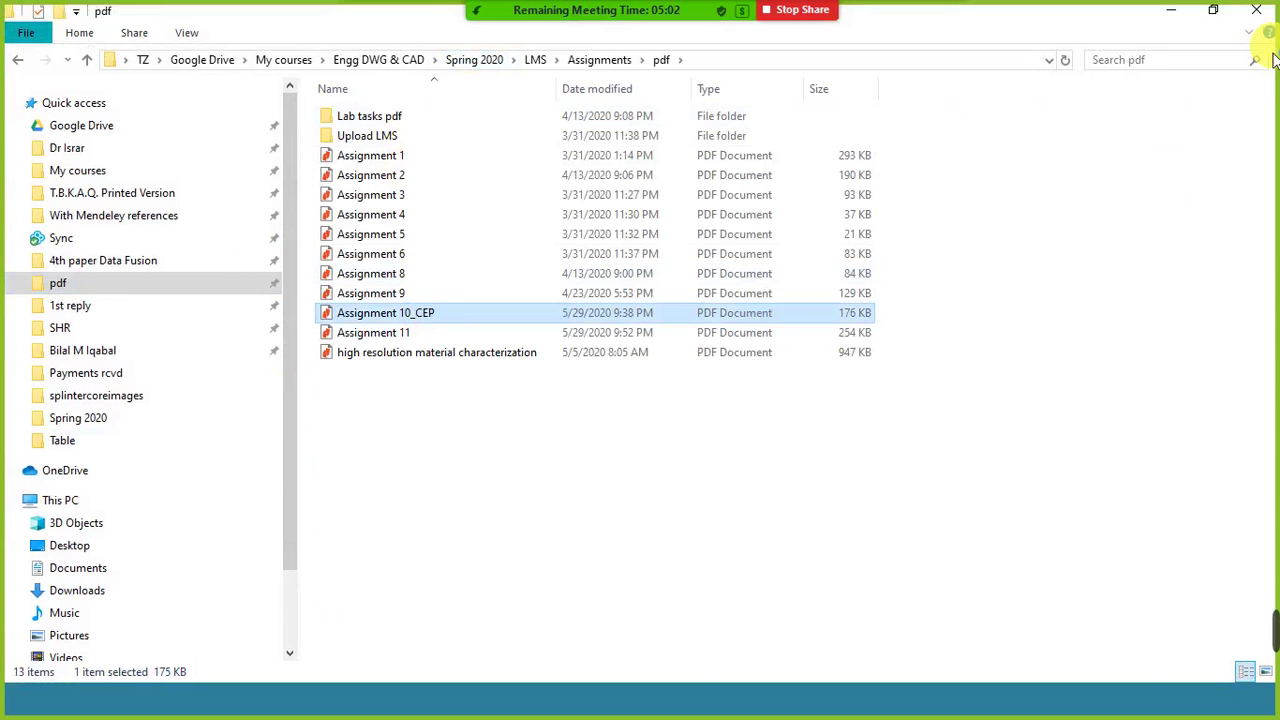
left_click(1171, 12)
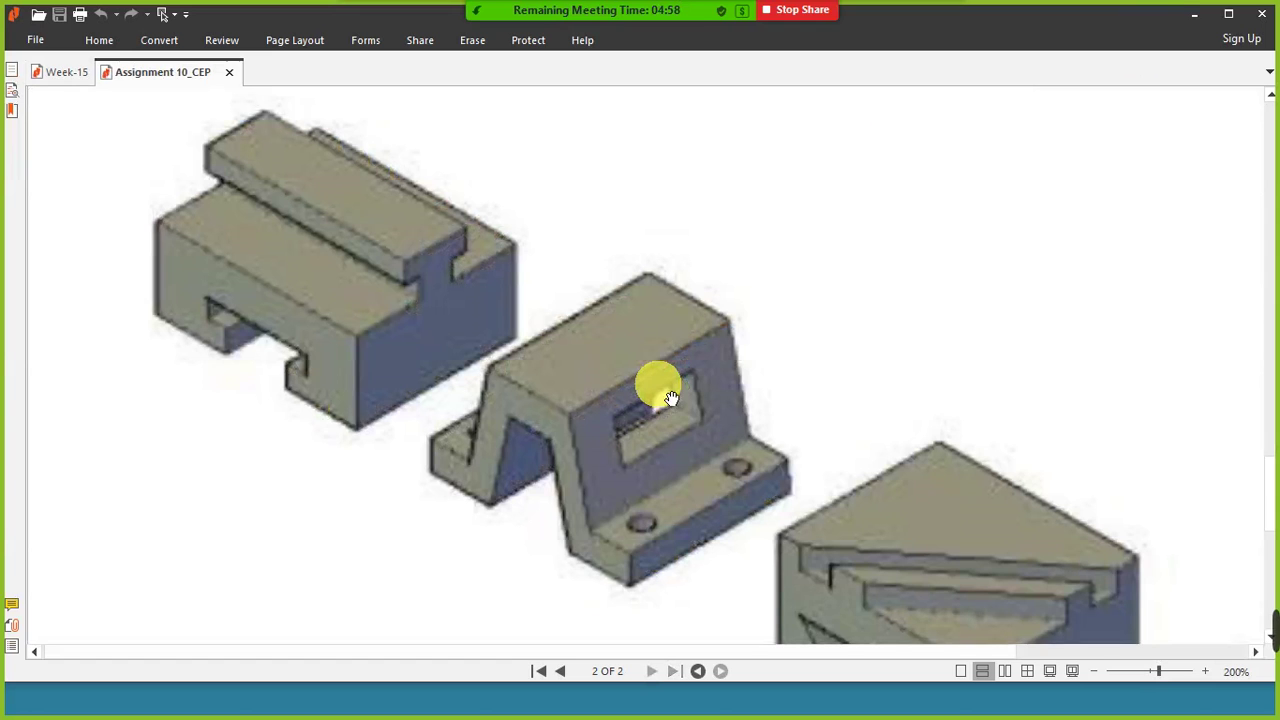
Zoom the PDF out to 125% and scroll so all four reference parts on page 2 show
scroll(608, 361, "down", 2, "ctrl")
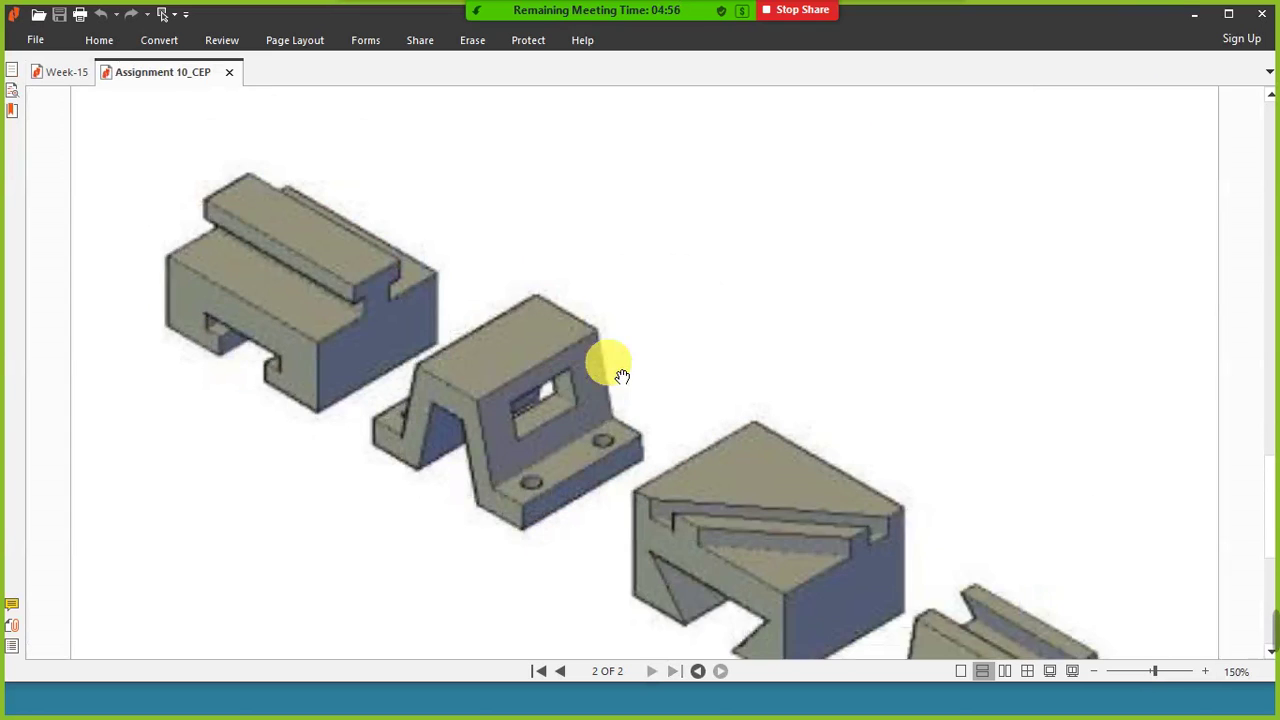
scroll(608, 366, "down", 1, "ctrl")
scroll(598, 335, "down", 2)
scroll(400, 280, "up", 1)
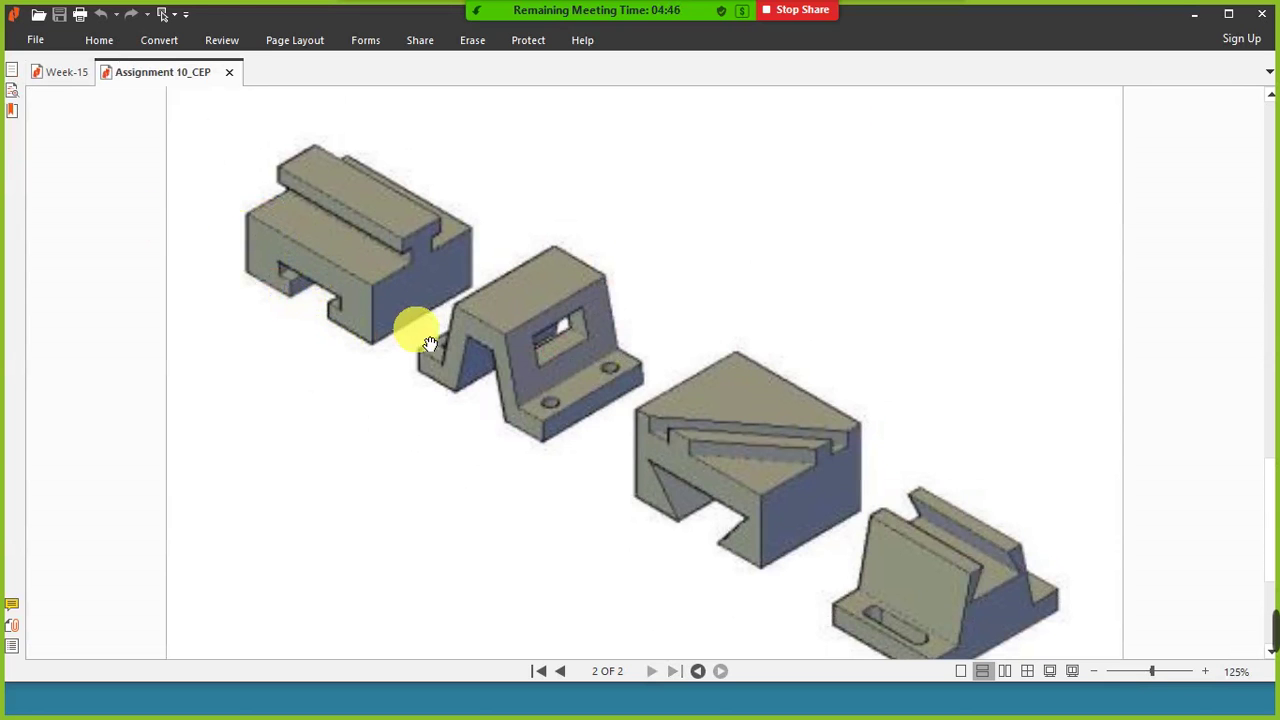
Back in AutoCAD, erase the box and tube with E and ALL, then set 2D Wireframe
key("alt+Tab")
left_click(652, 287)
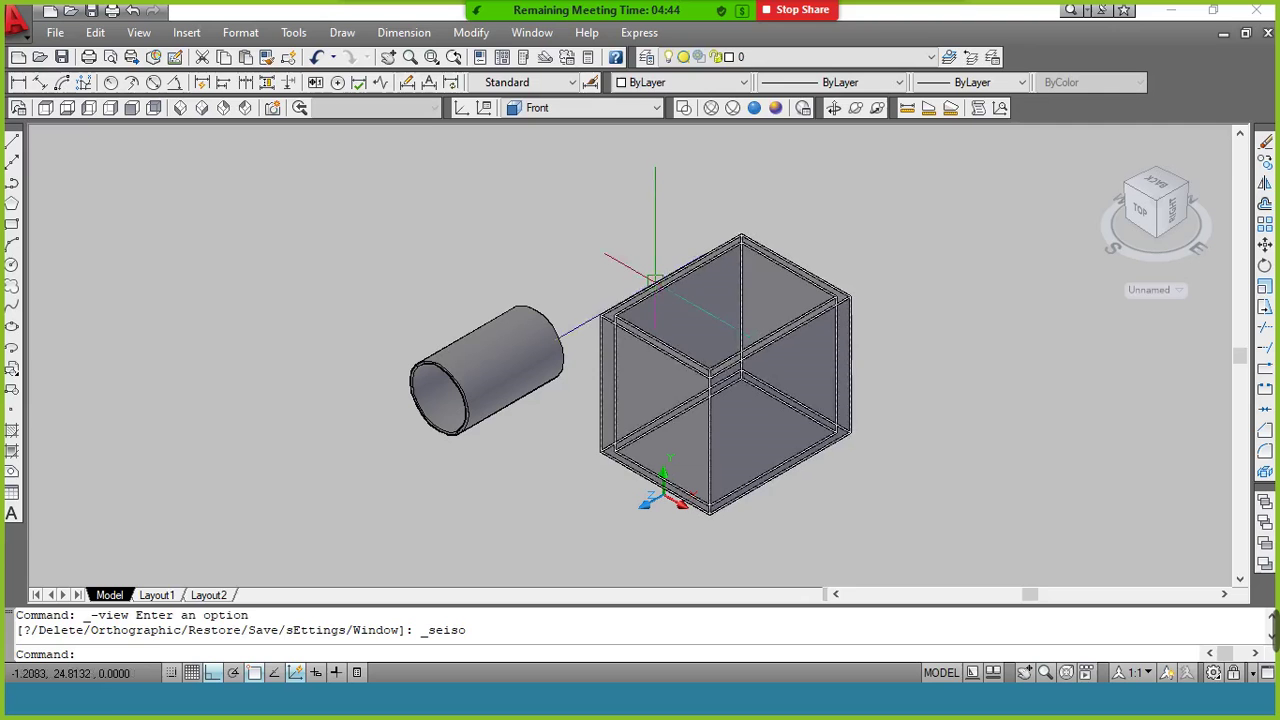
type("e")
key("Return")
type("all")
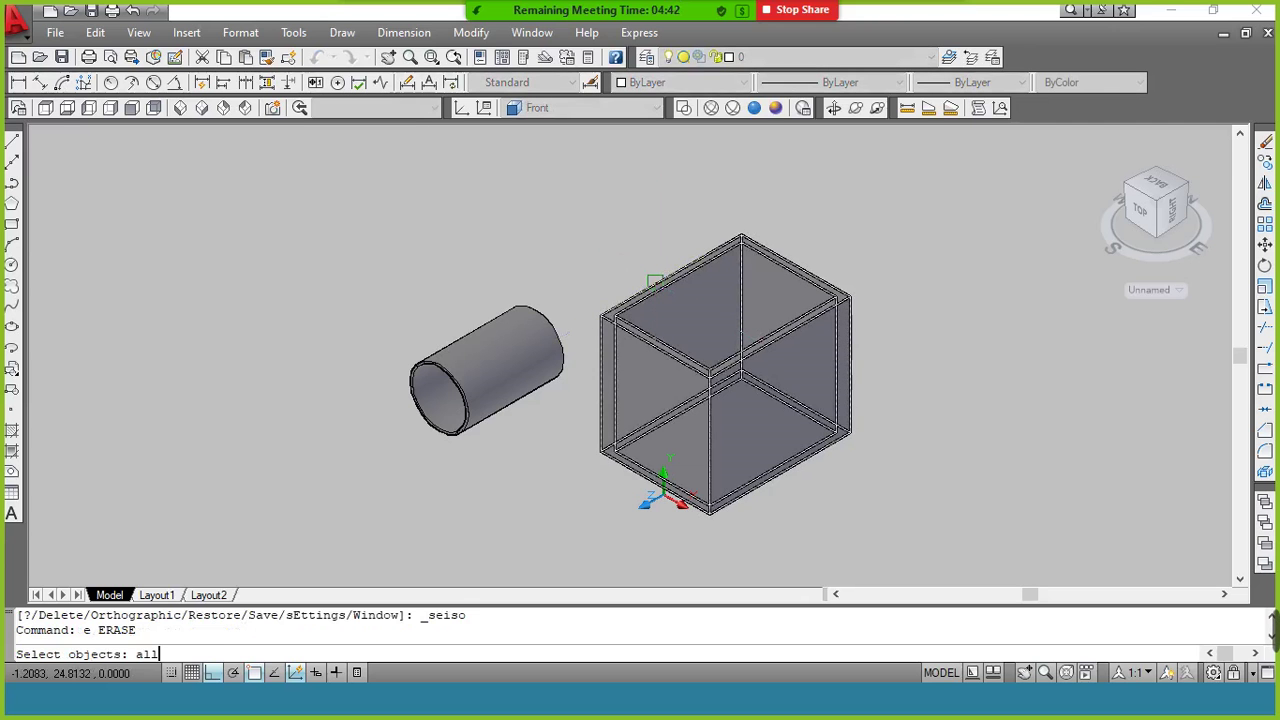
key("Return")
key("Return")
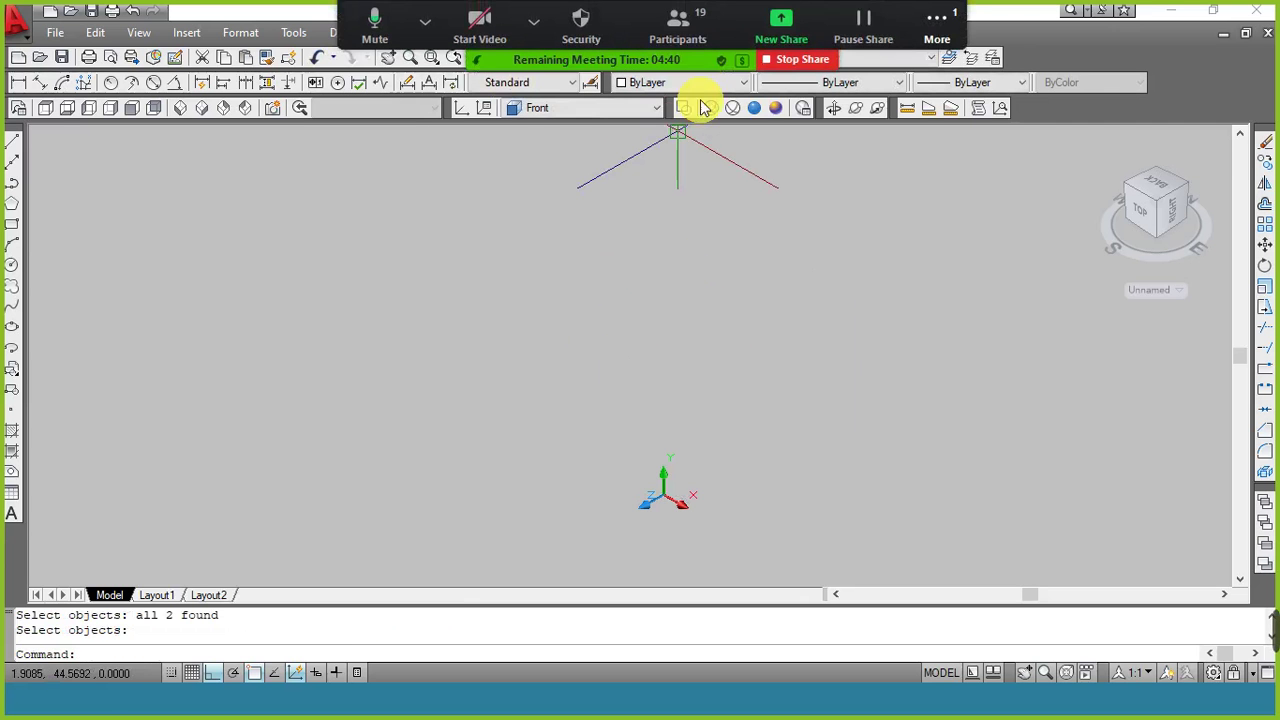
left_click(685, 108)
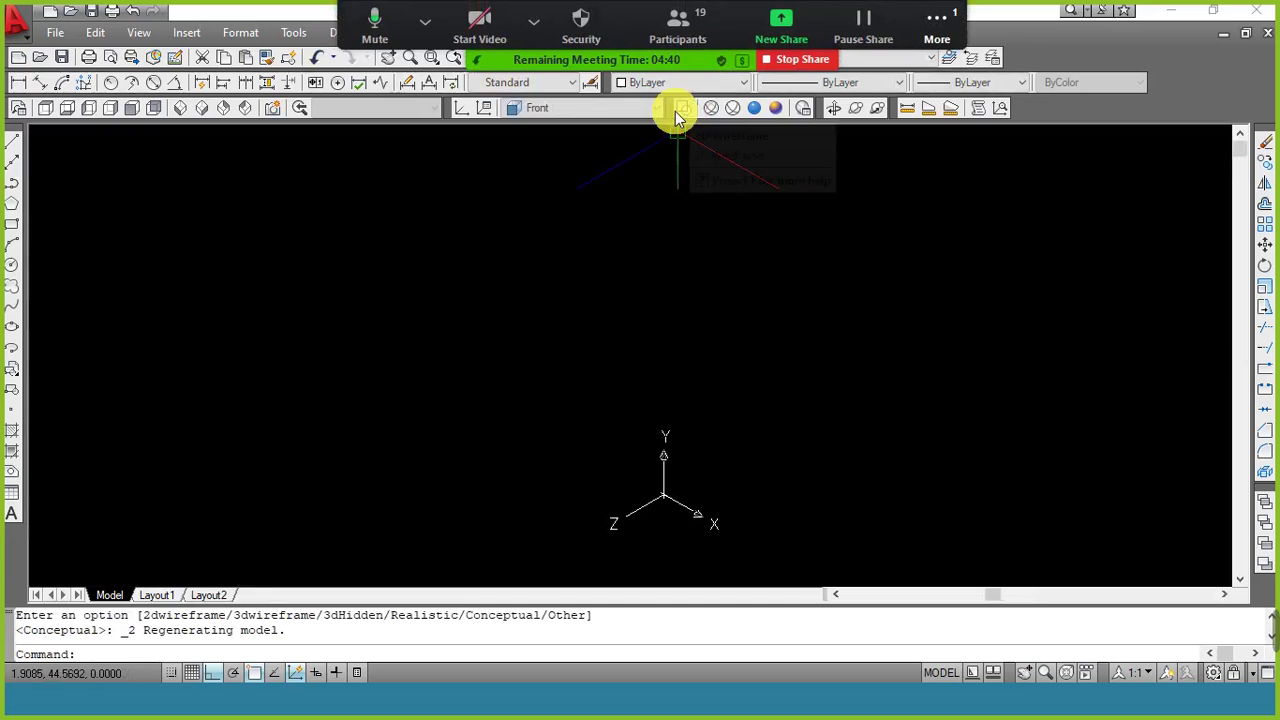
left_click(205, 108)
left_click(677, 20)
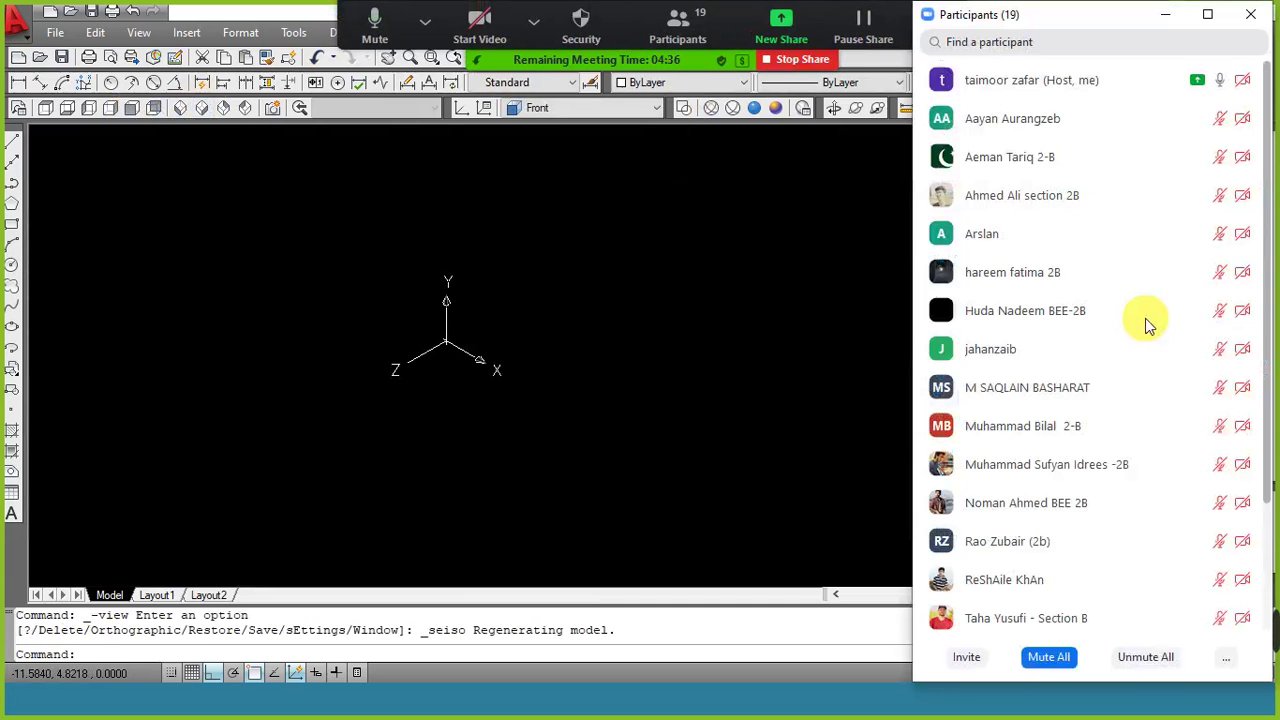
scroll(1146, 230, "down", 3)
scroll(1146, 230, "down", 1)
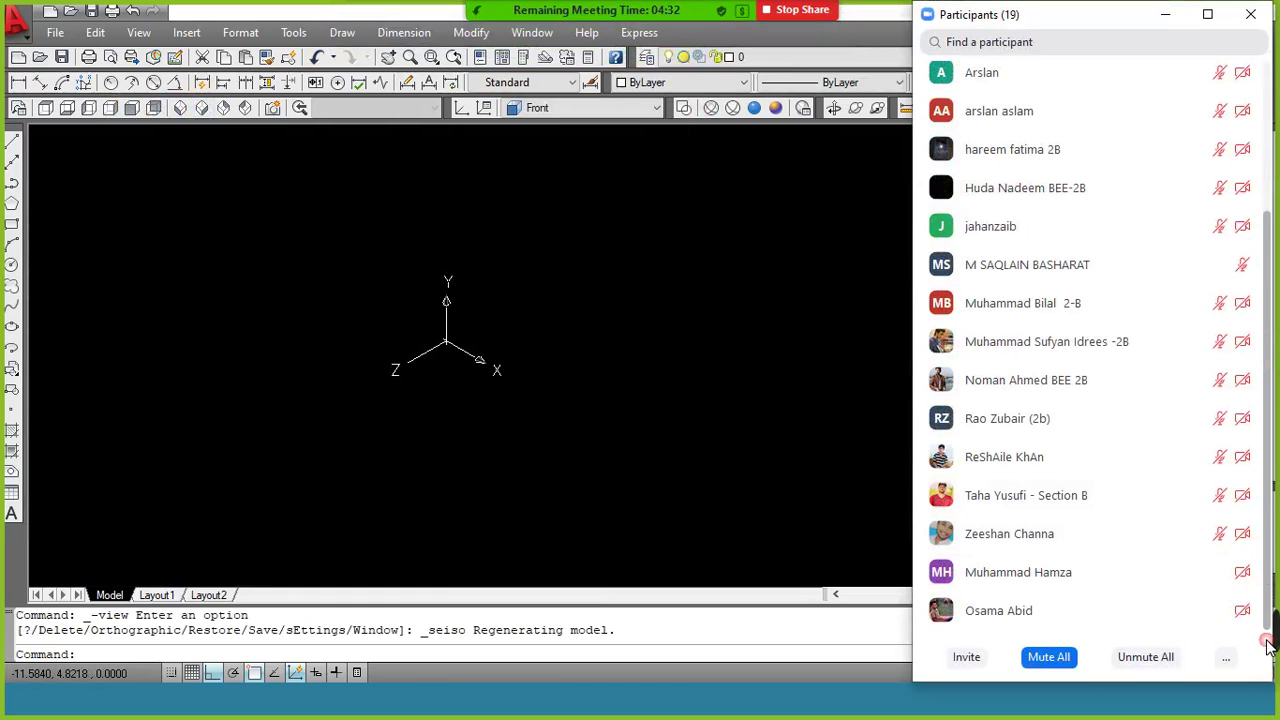
scroll(1086, 590, "up", 2)
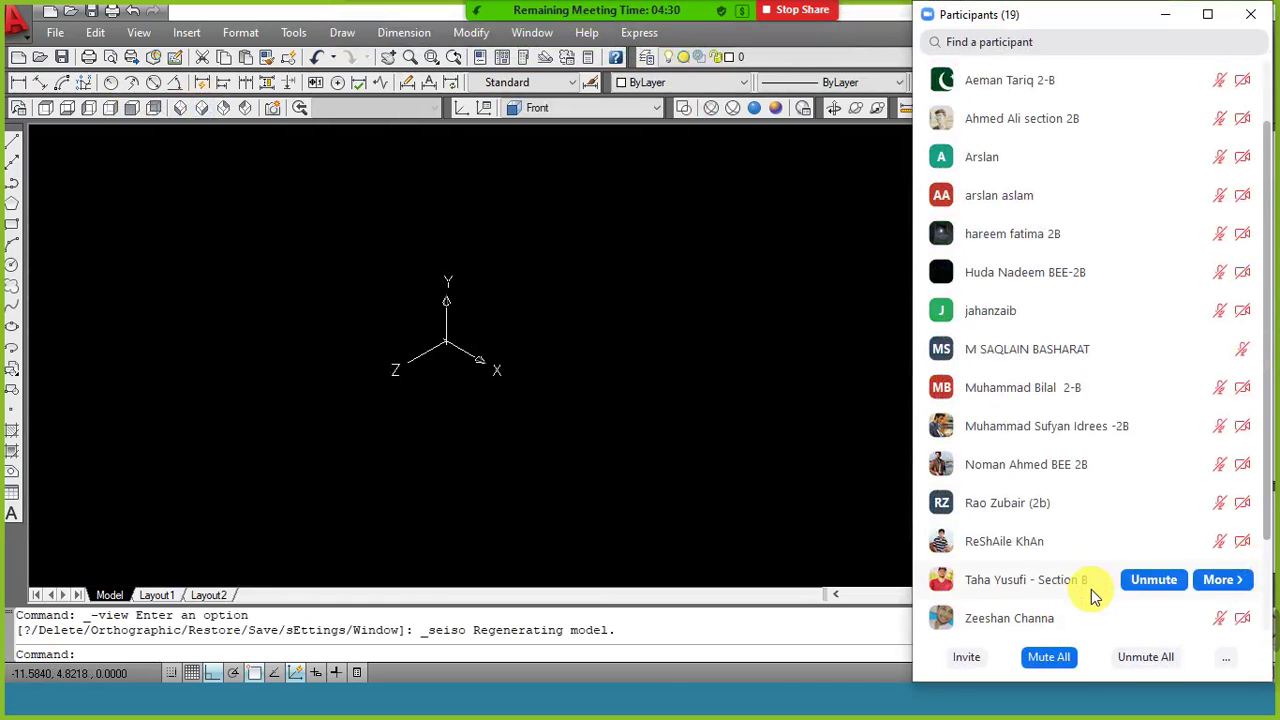
scroll(1093, 595, "down", 2)
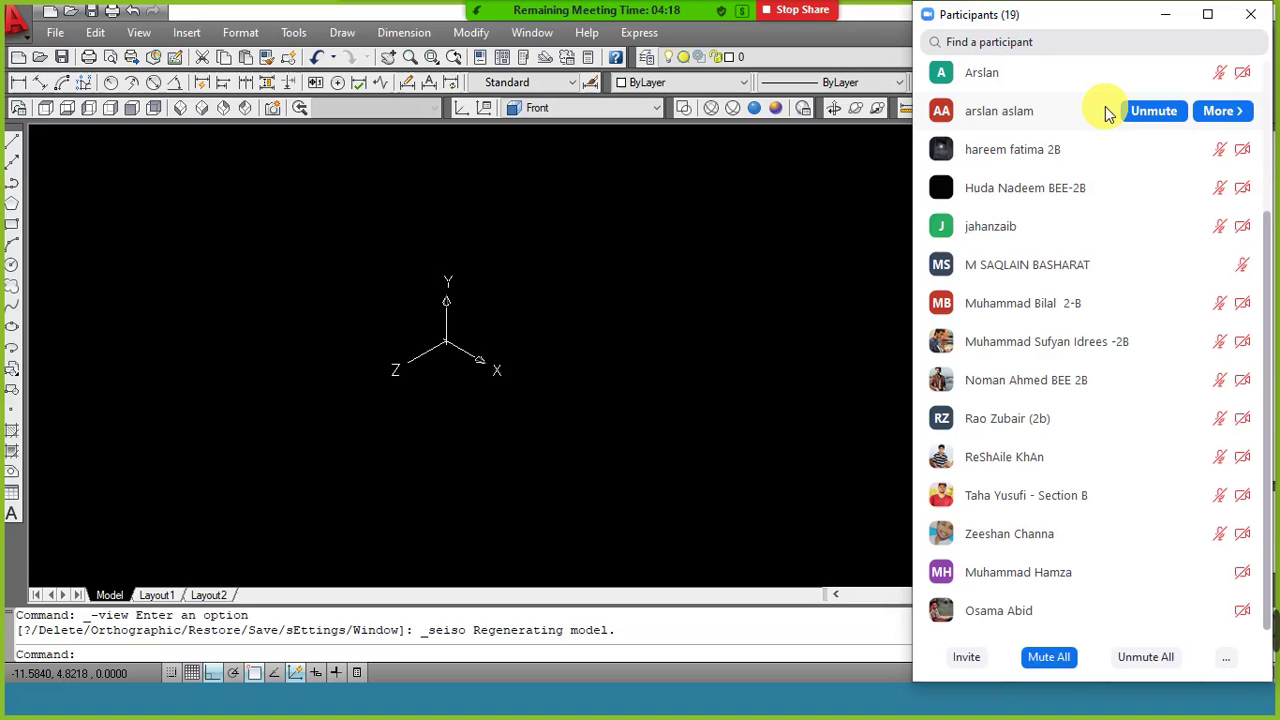
scroll(1250, 265, "up", 3)
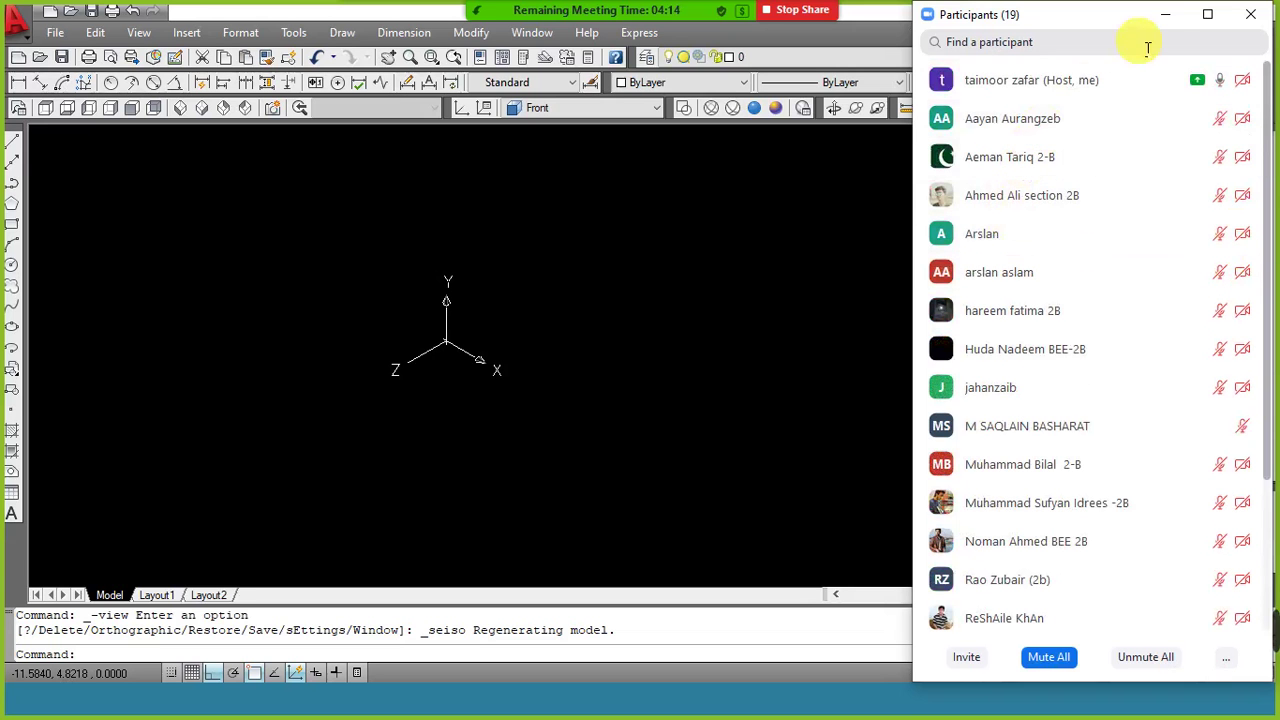
left_click(1162, 16)
type("pl")
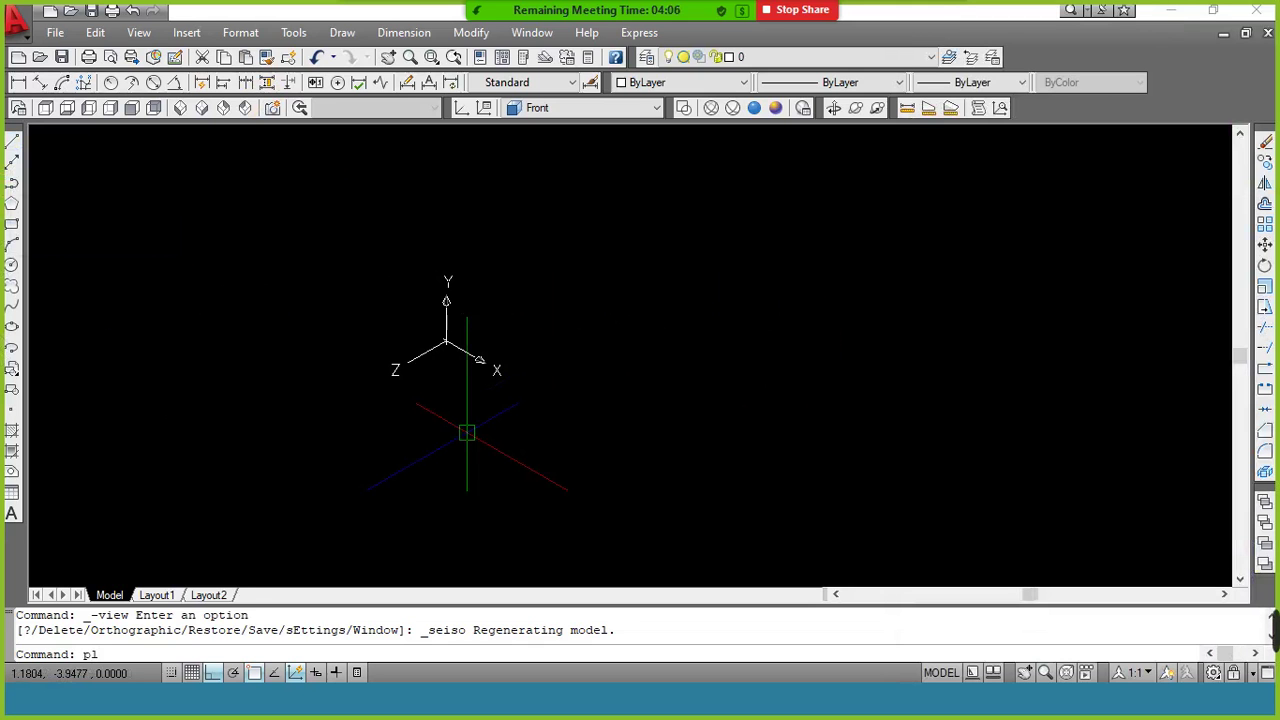
Start a polyline at the block's corner and draw the first 6-unit vertical edge, checking the reference PDF
key("Return")
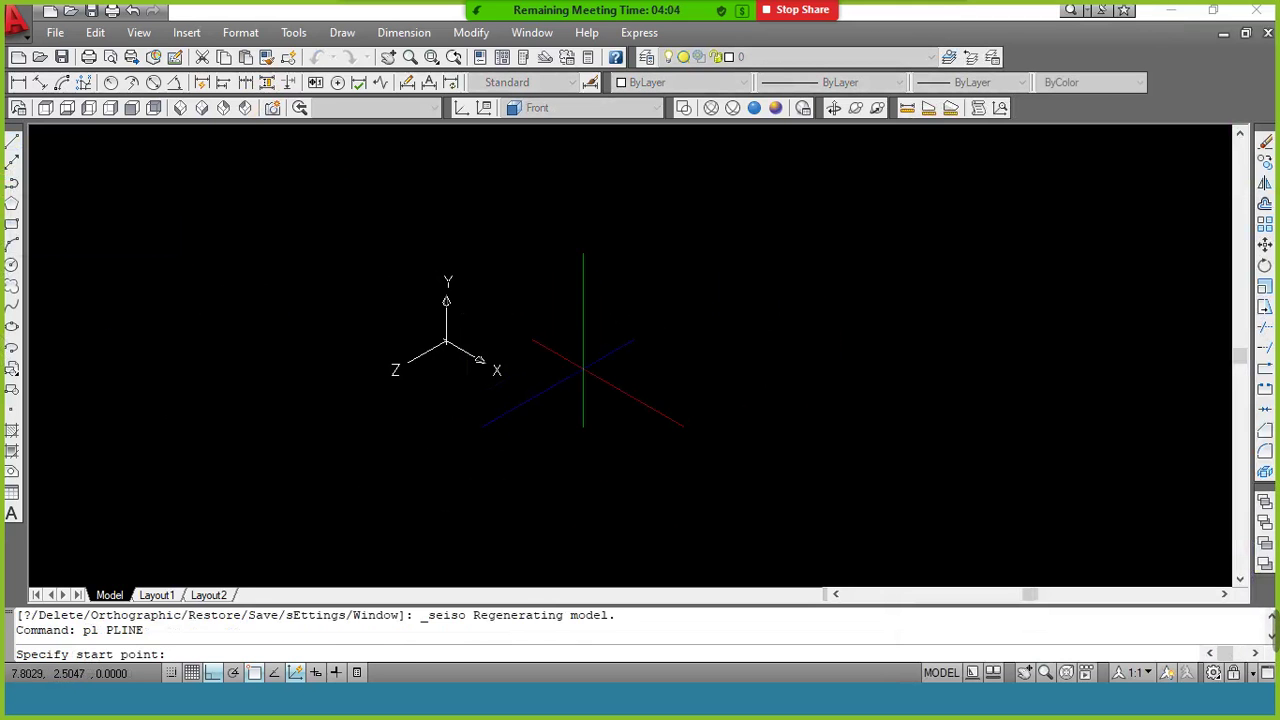
left_click(583, 370)
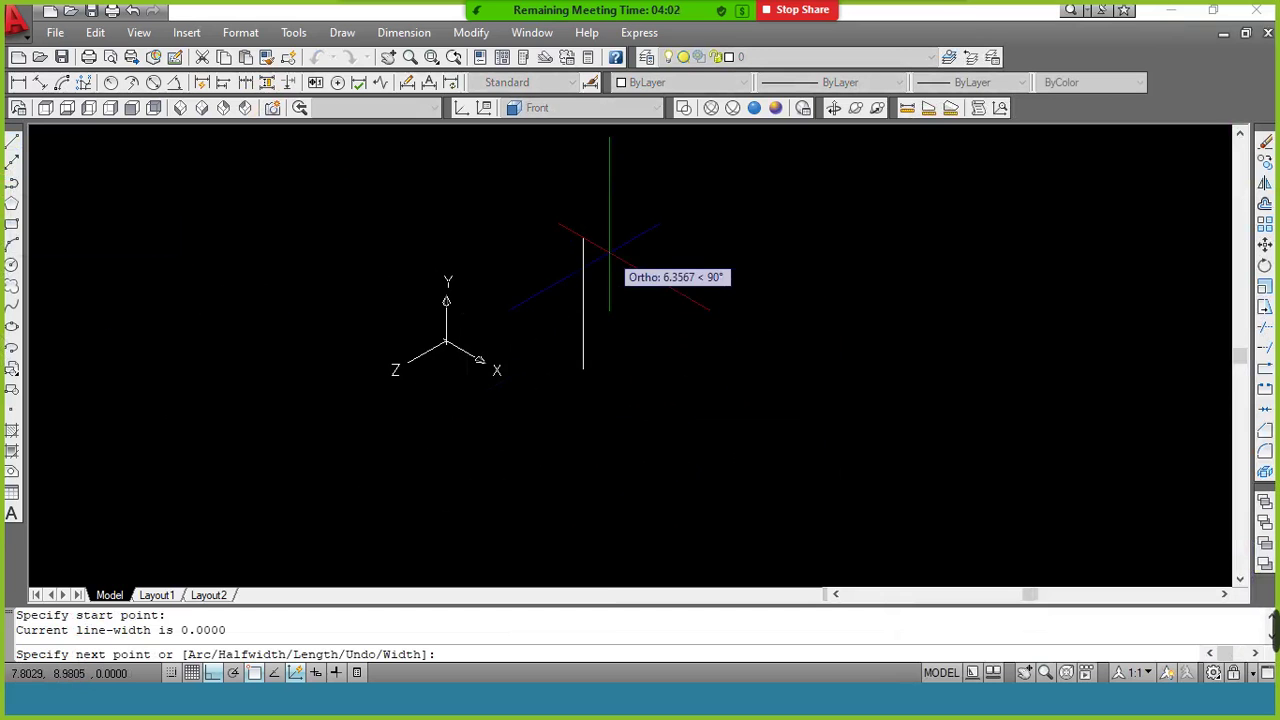
key("alt+Tab")
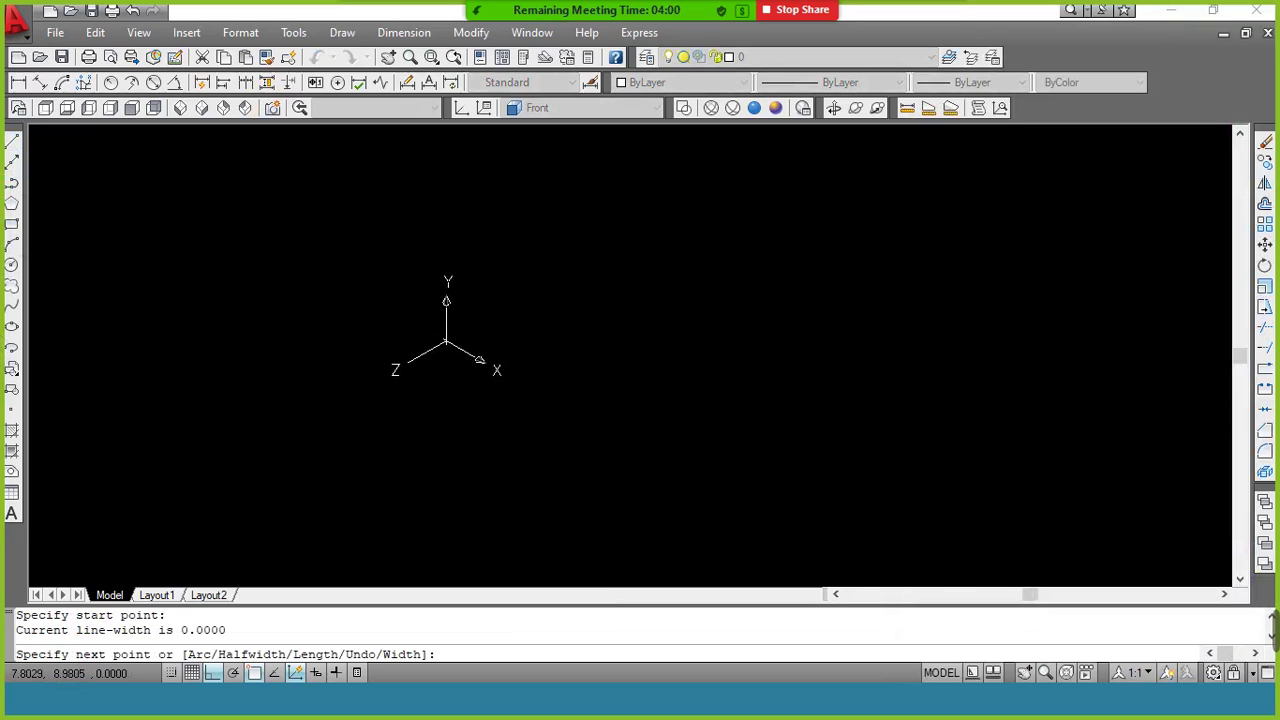
key("alt+Tab")
left_click(740, 280)
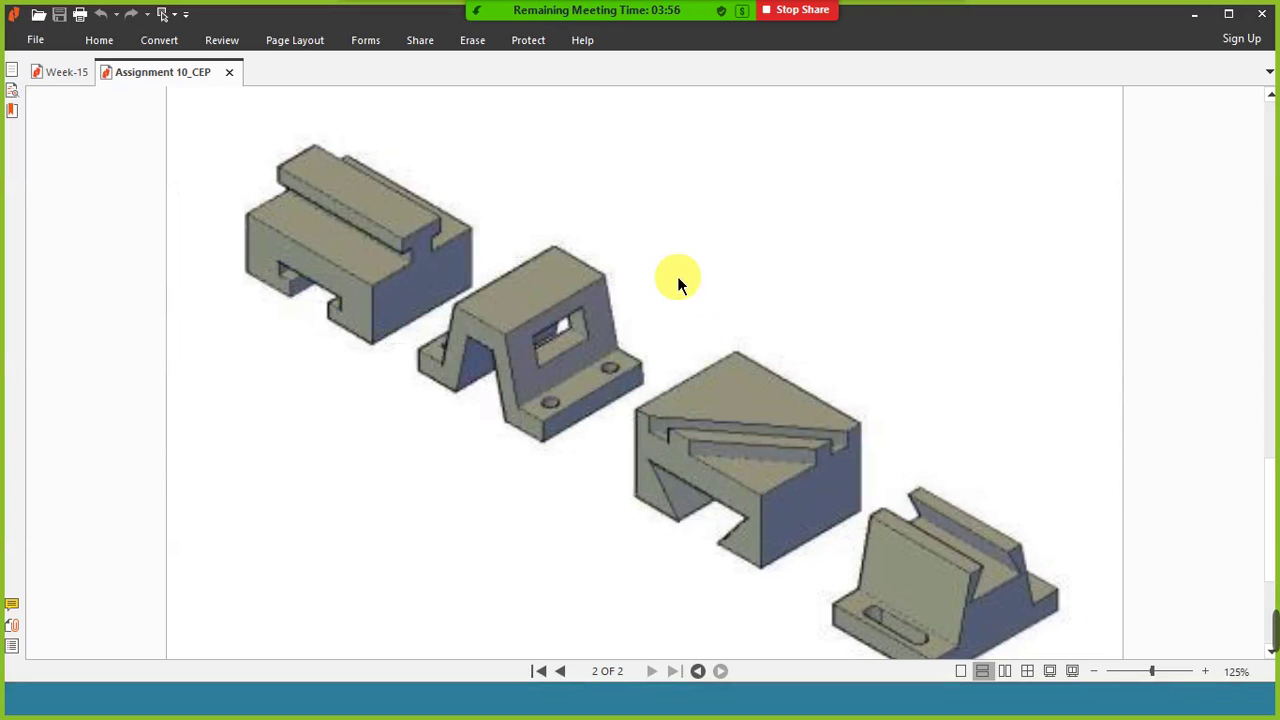
key("alt+Tab")
left_click(731, 275)
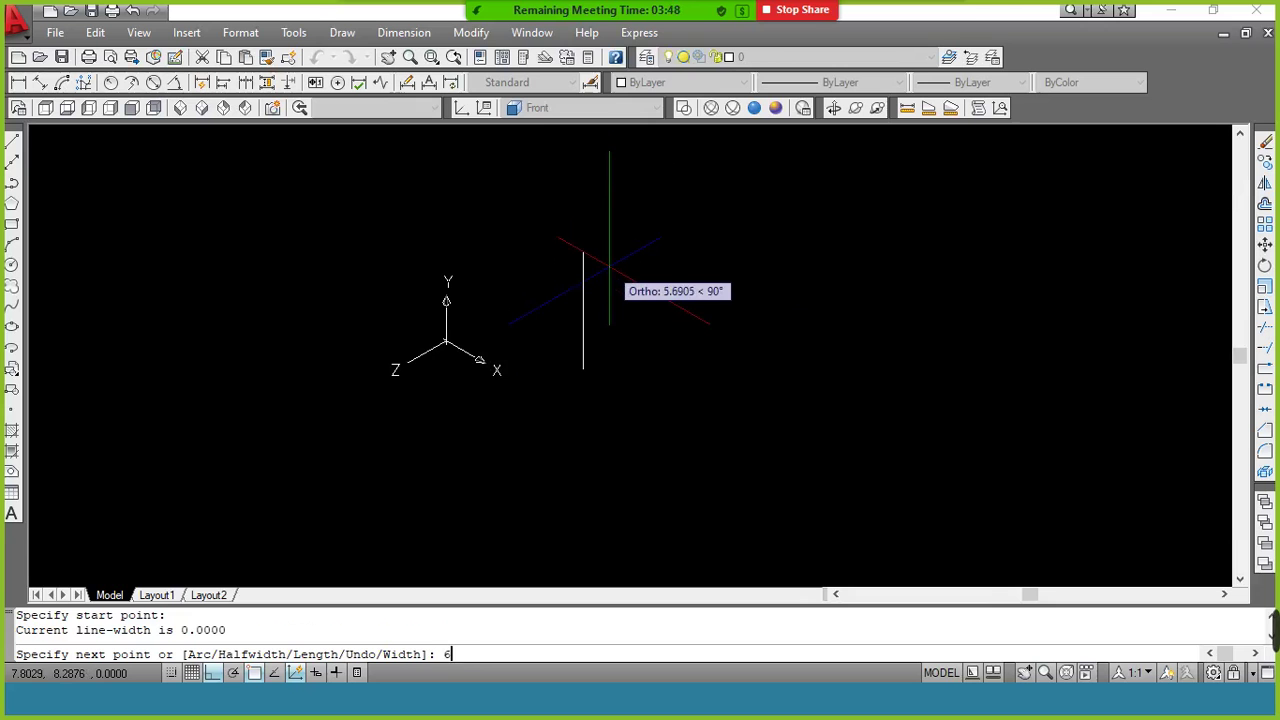
key("Return")
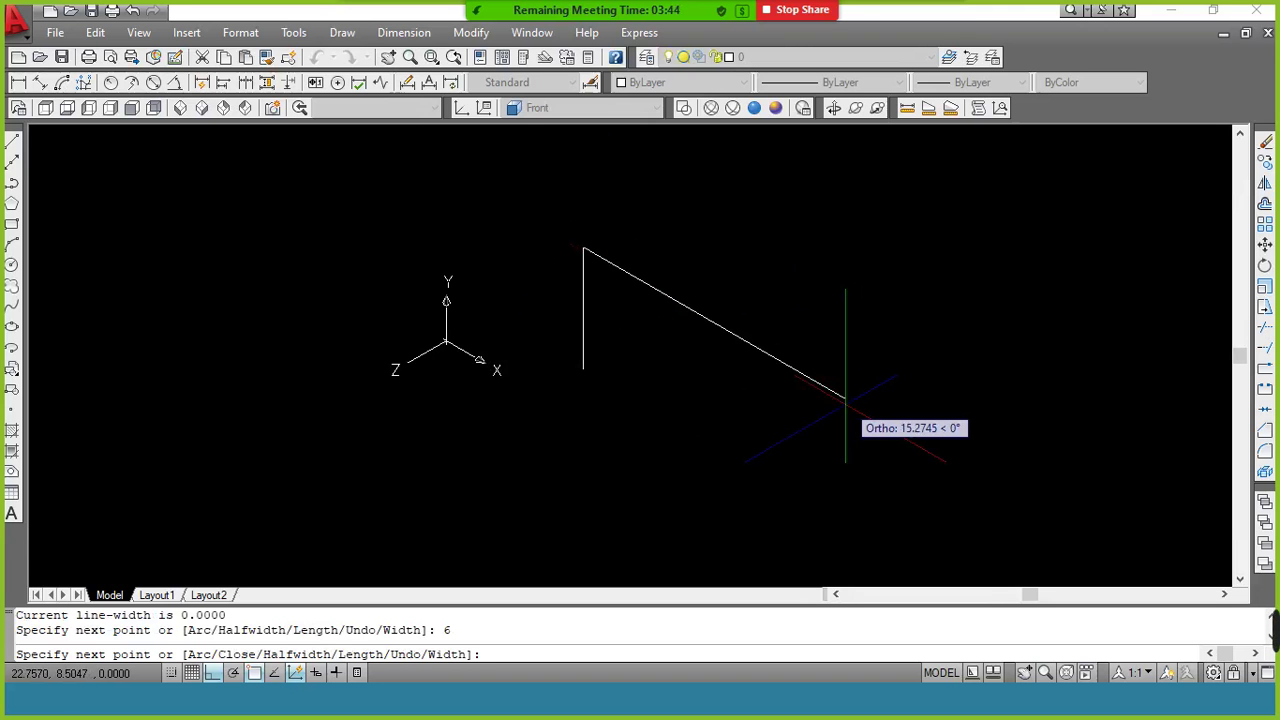
Add the 20-unit long edge and 6-unit downward edge, then close the rectangle
right_click(845, 402)
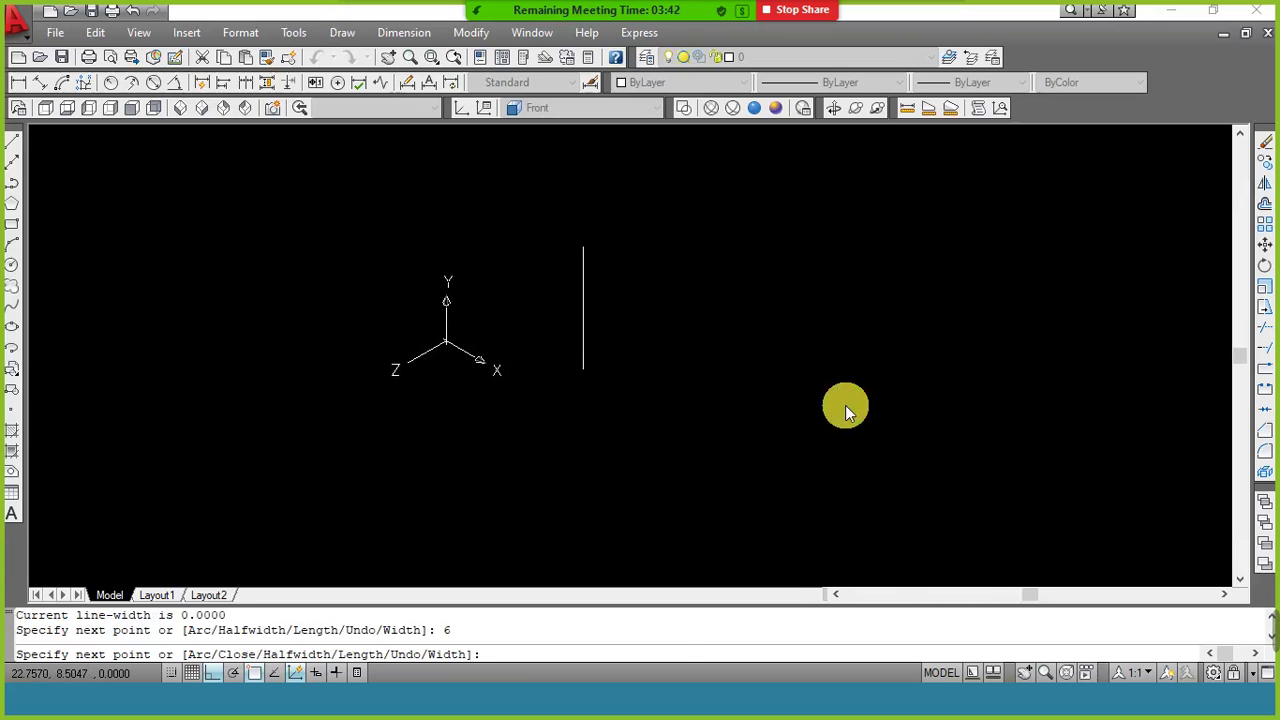
key("alt+Tab")
left_click(778, 300)
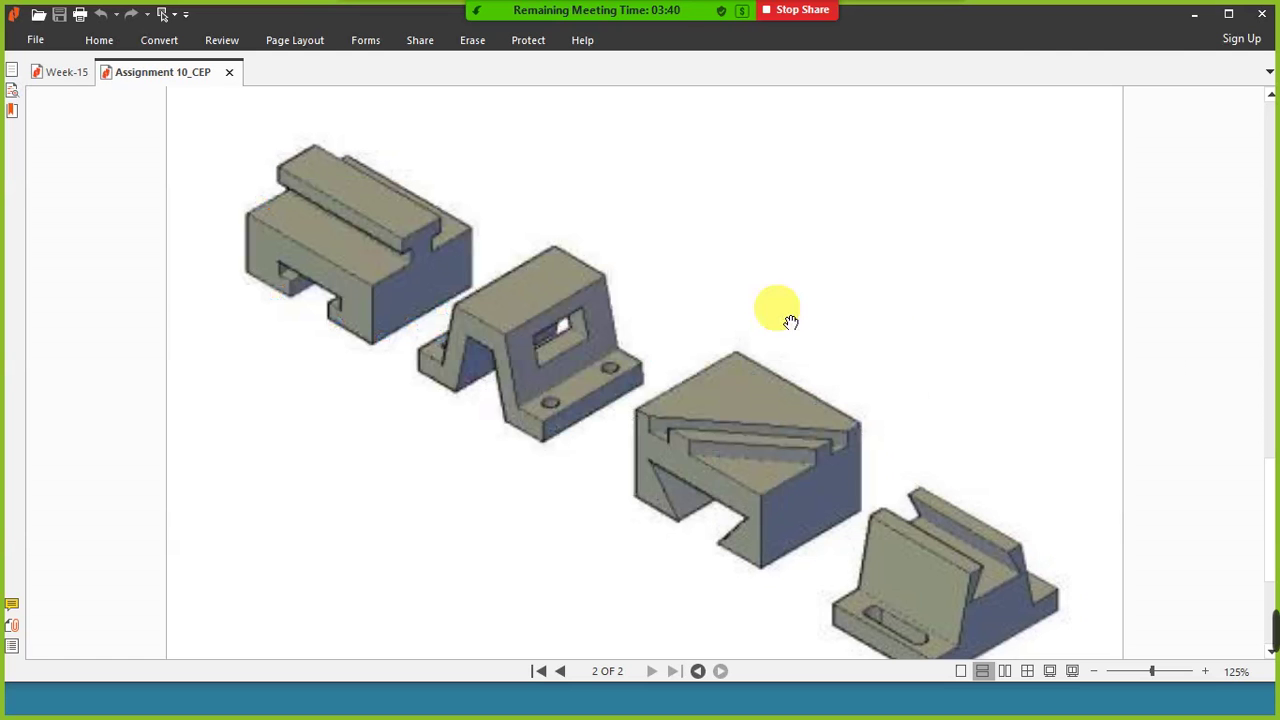
key("alt+Tab")
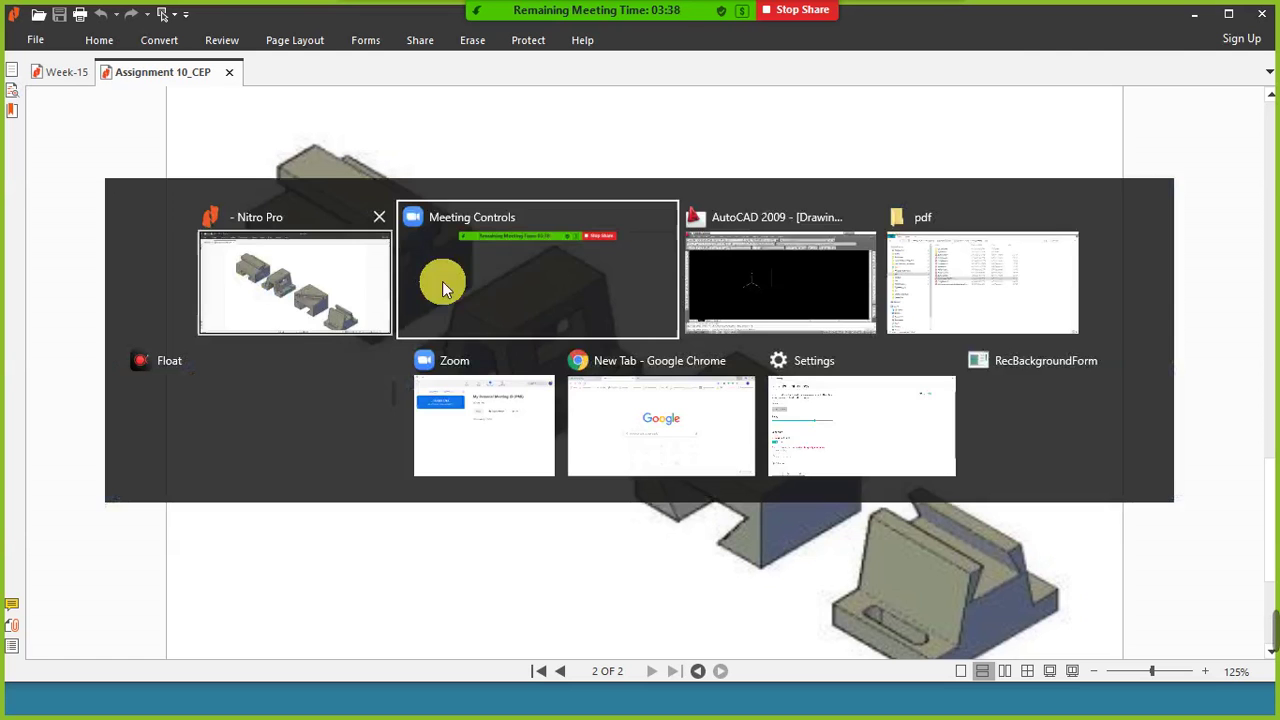
left_click(704, 287)
type("20")
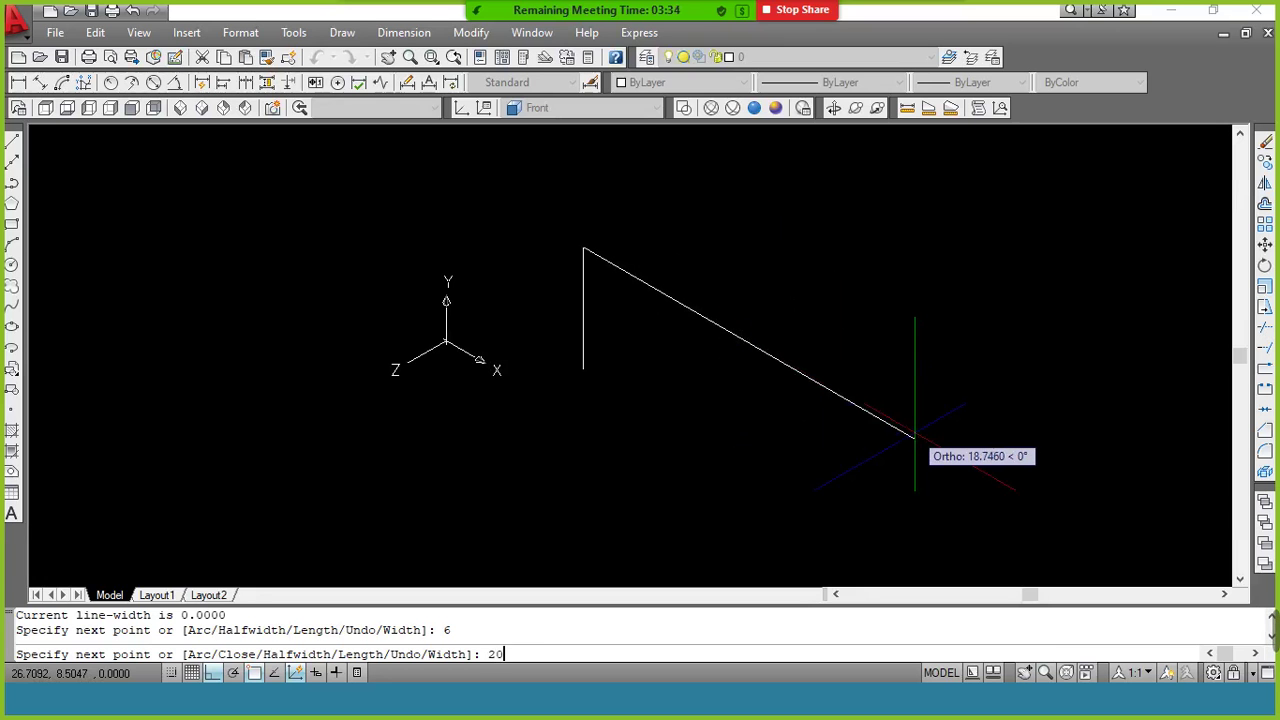
key("Return")
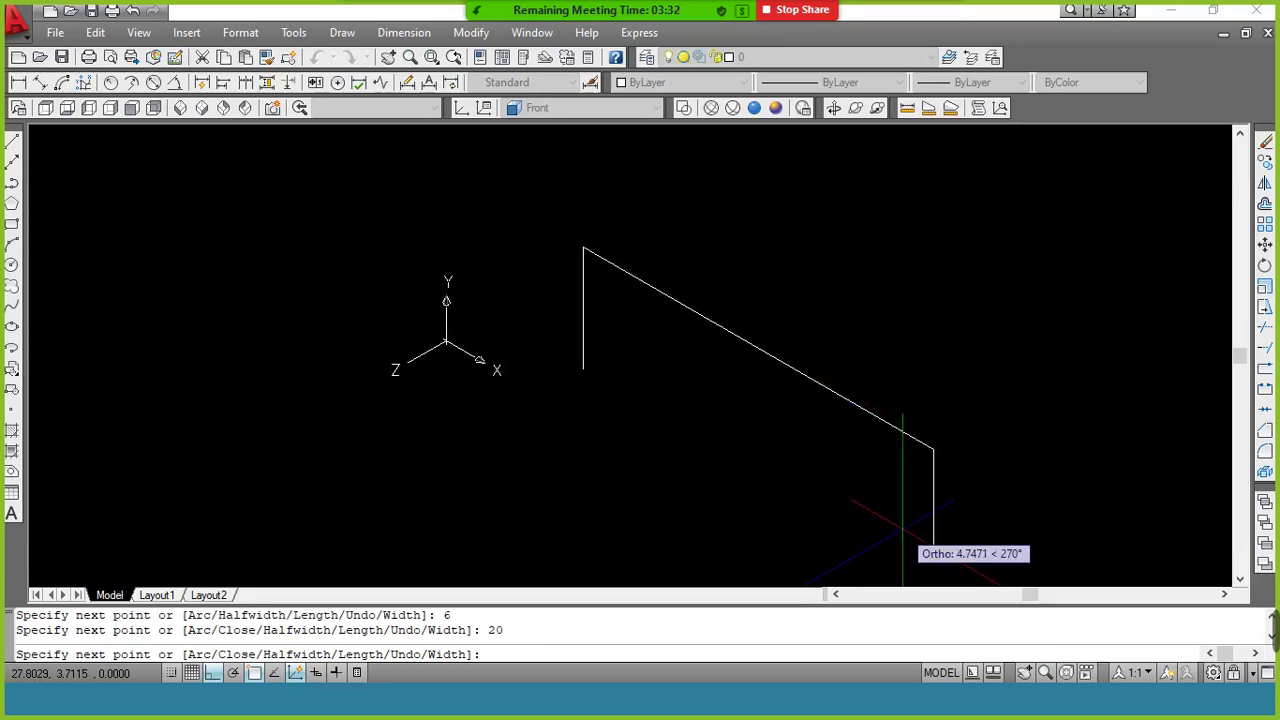
type("6")
key("Return")
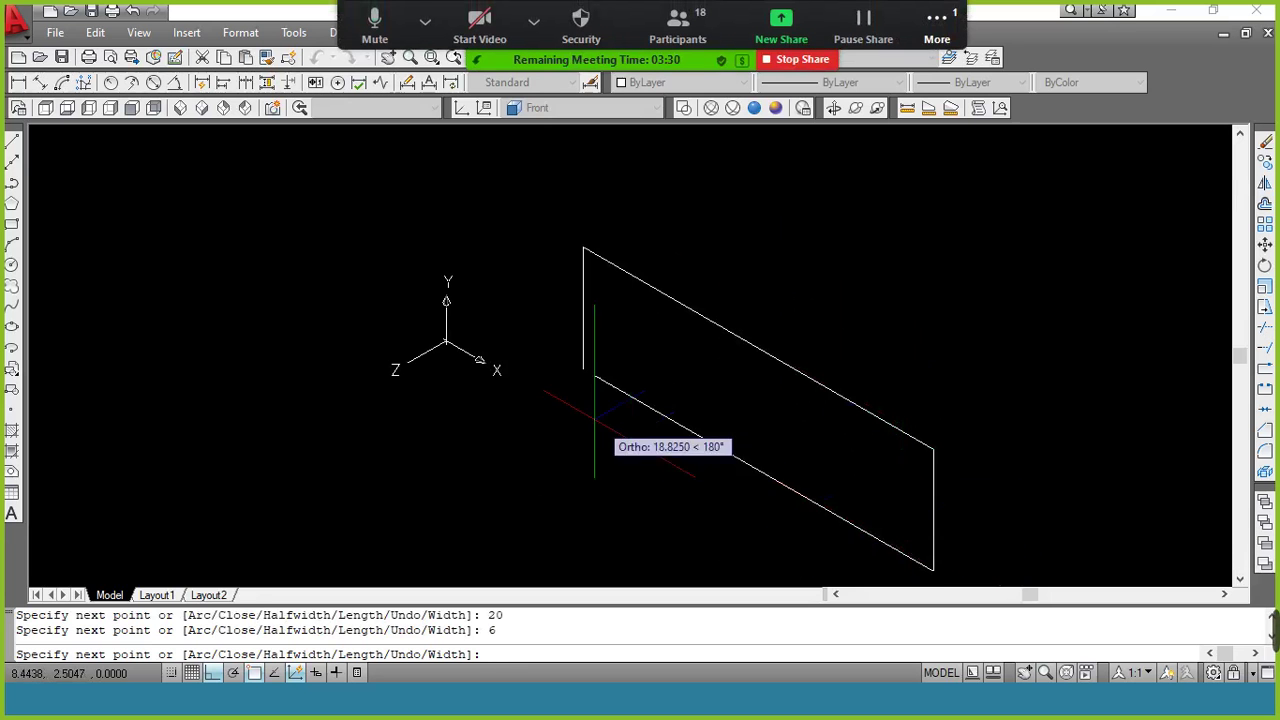
left_click(582, 370)
key("Return")
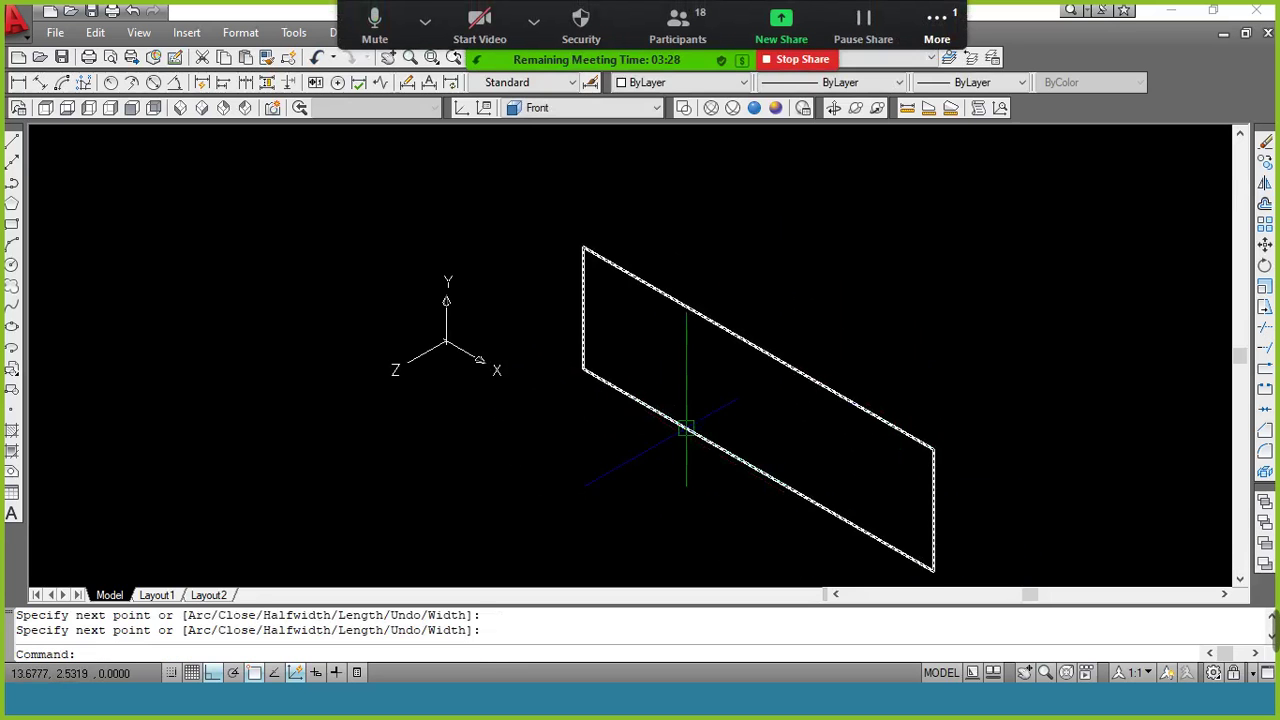
left_click(922, 24)
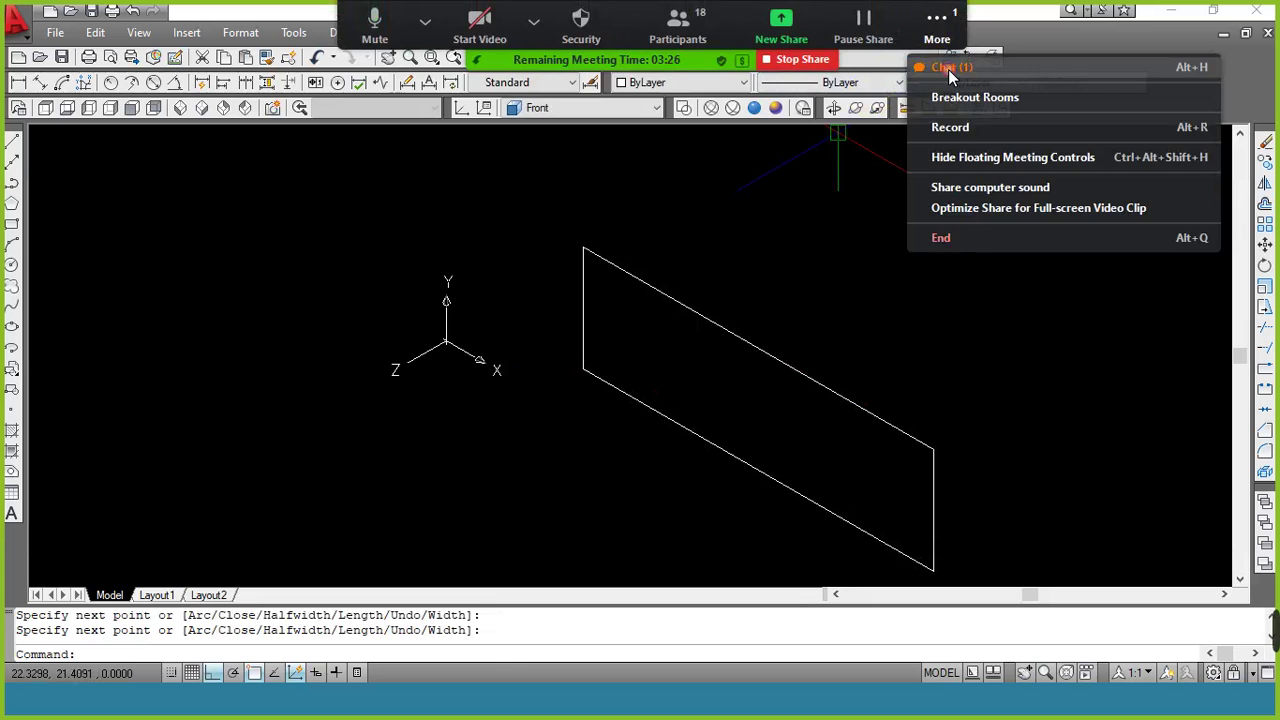
left_click(948, 68)
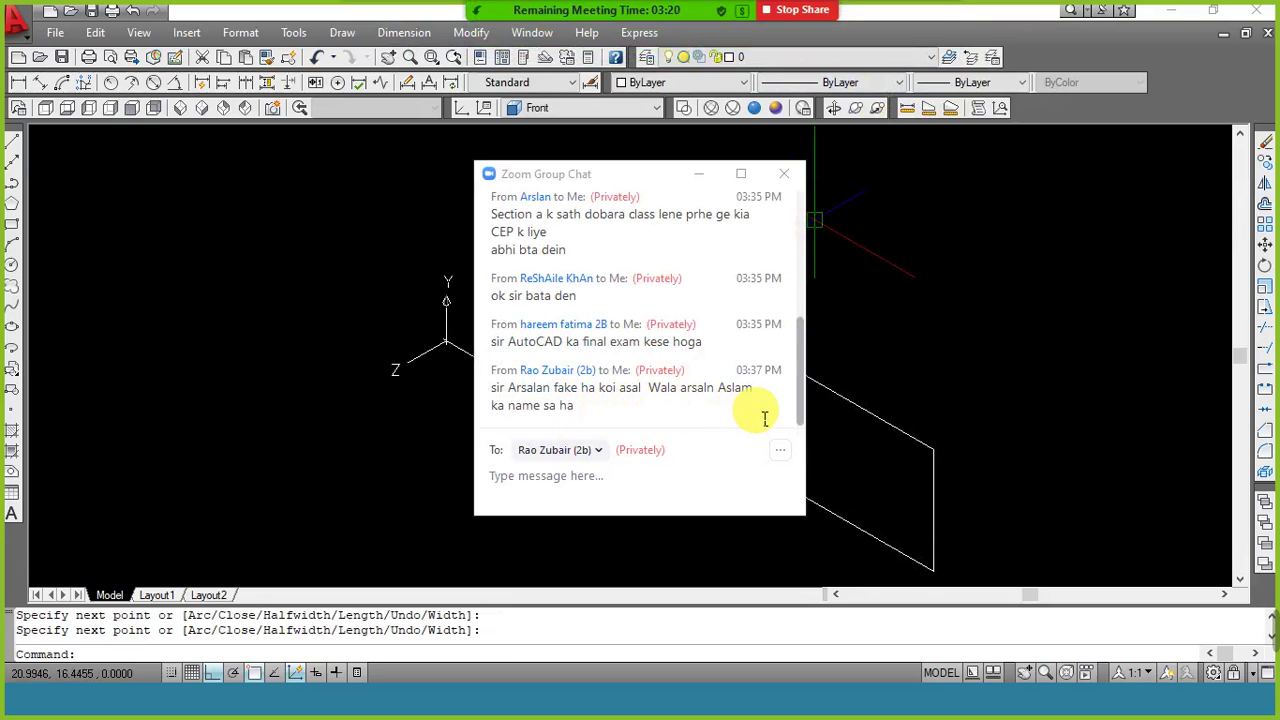
left_click(699, 174)
mouse_move(597, 10)
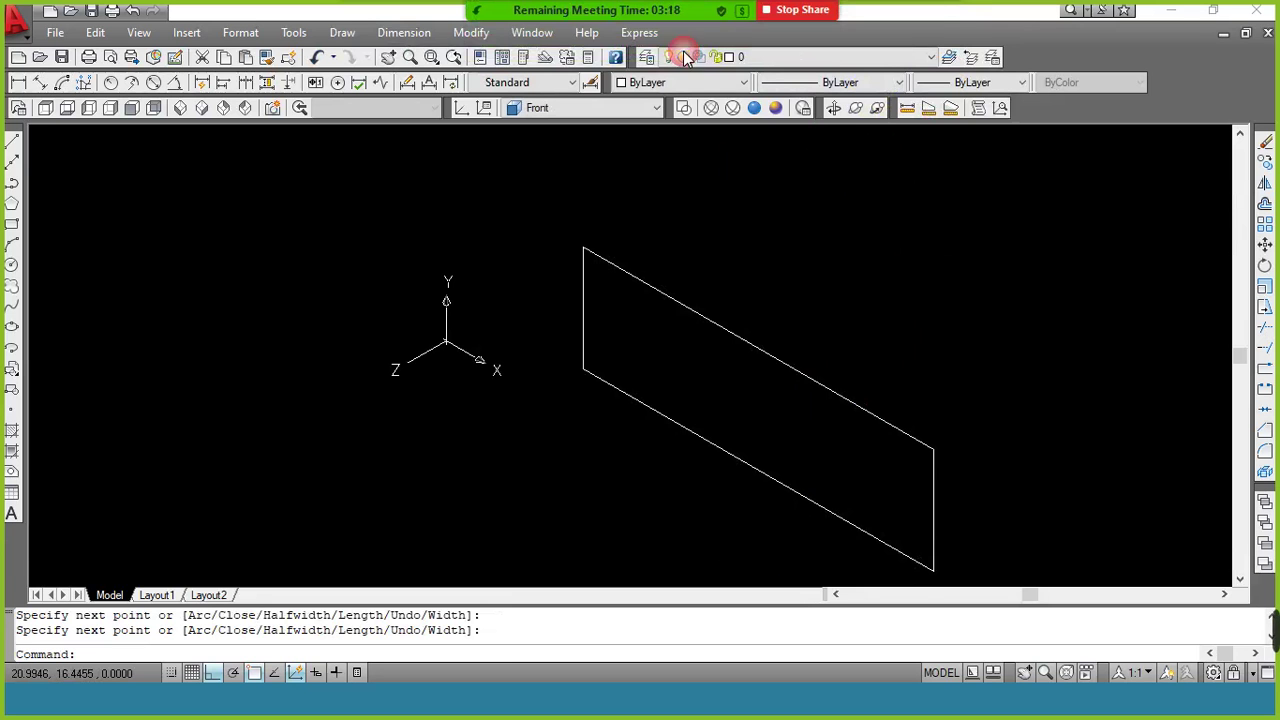
left_click(678, 10)
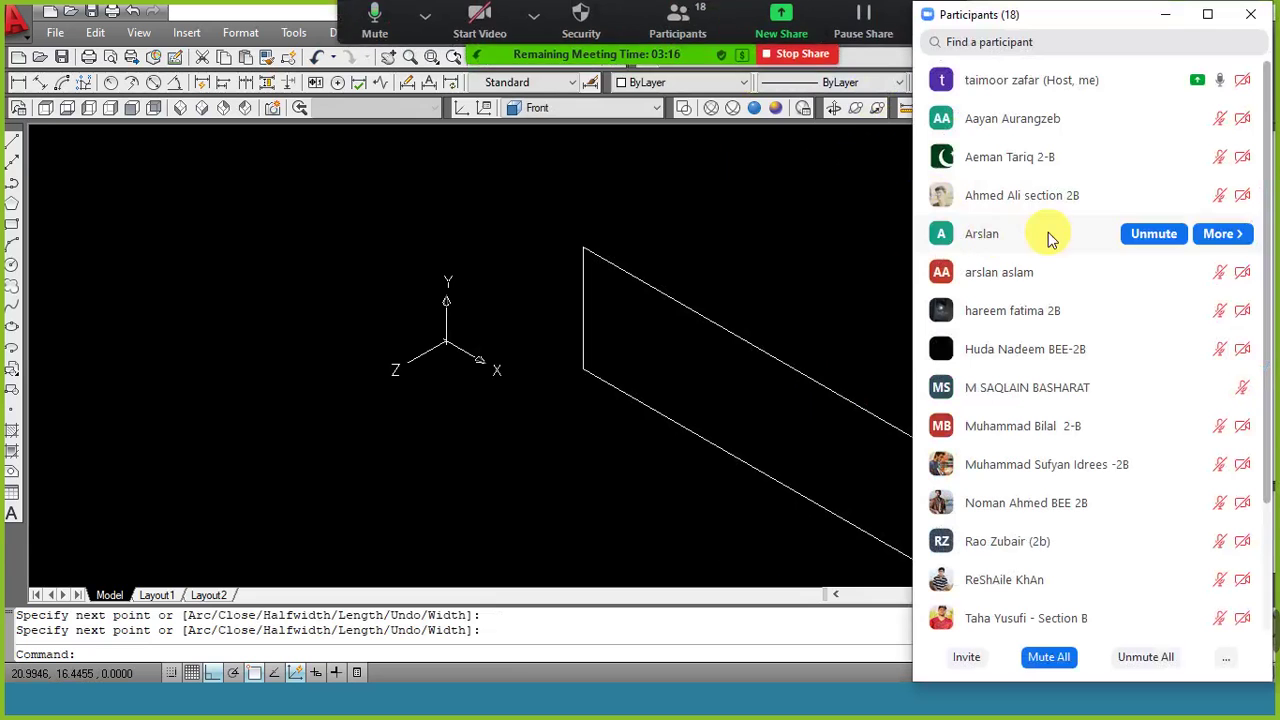
mouse_move(1080, 233)
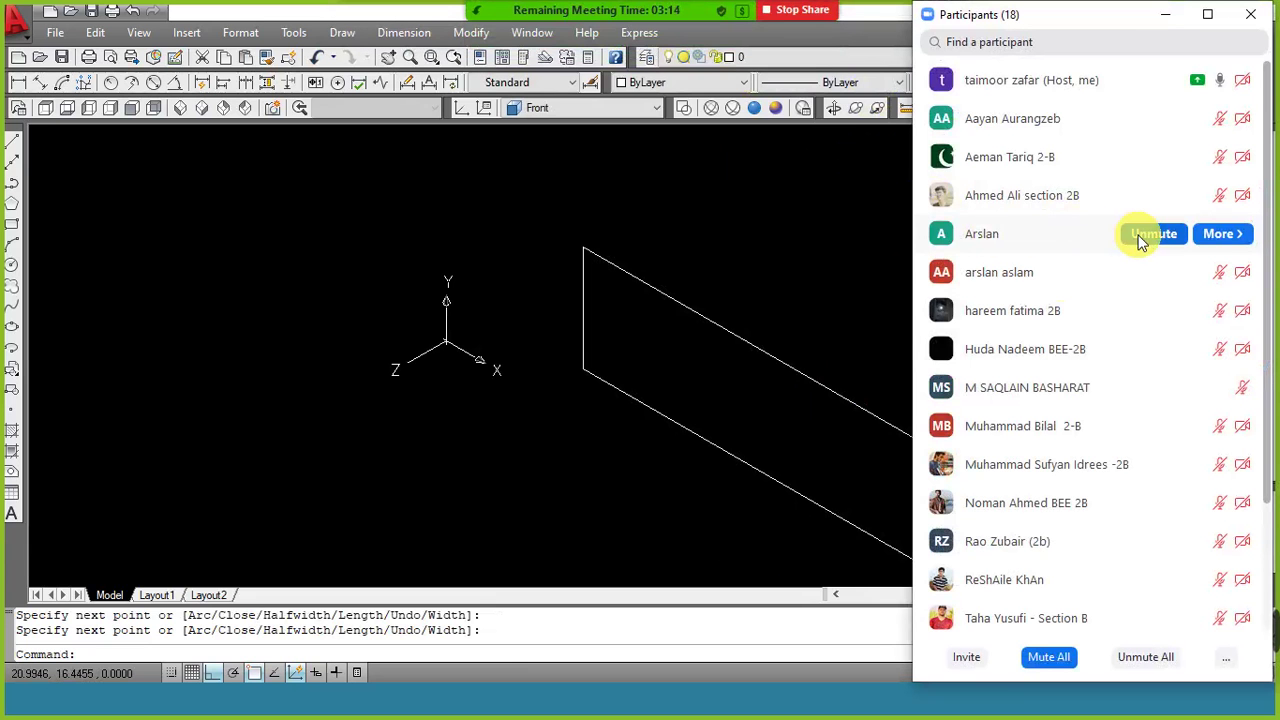
left_click(1222, 234)
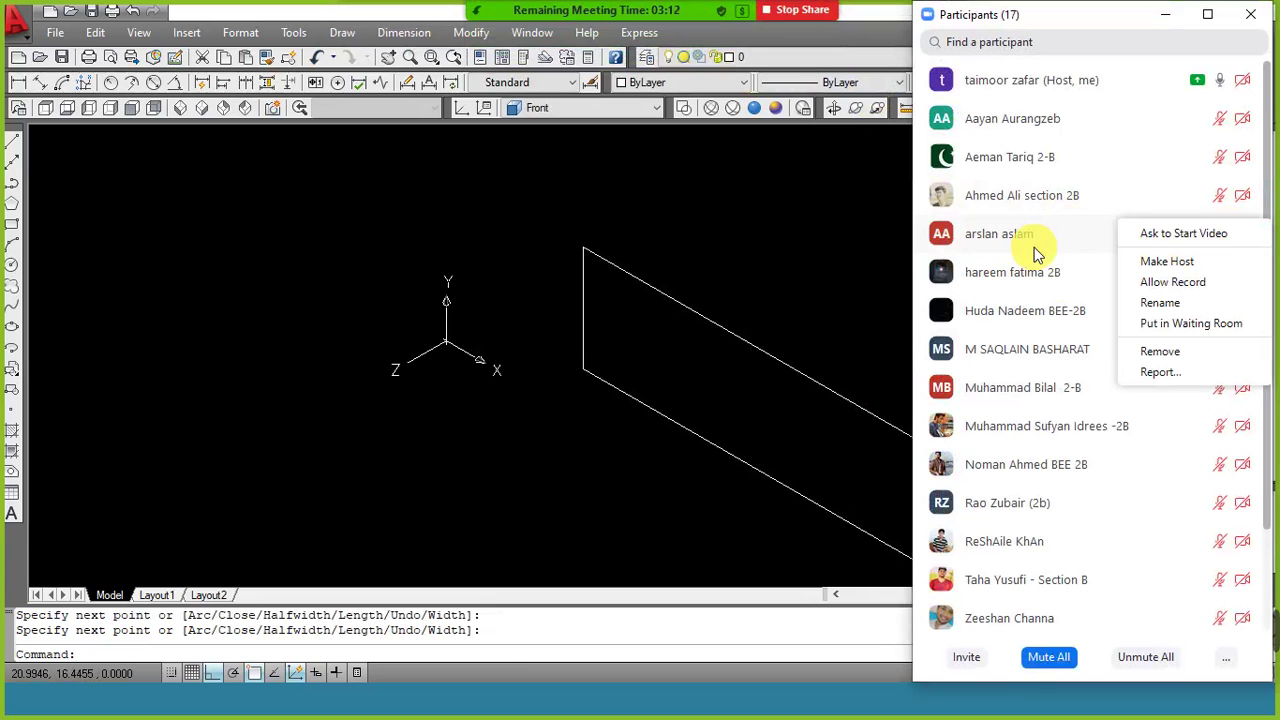
scroll(1058, 200, "down", 3)
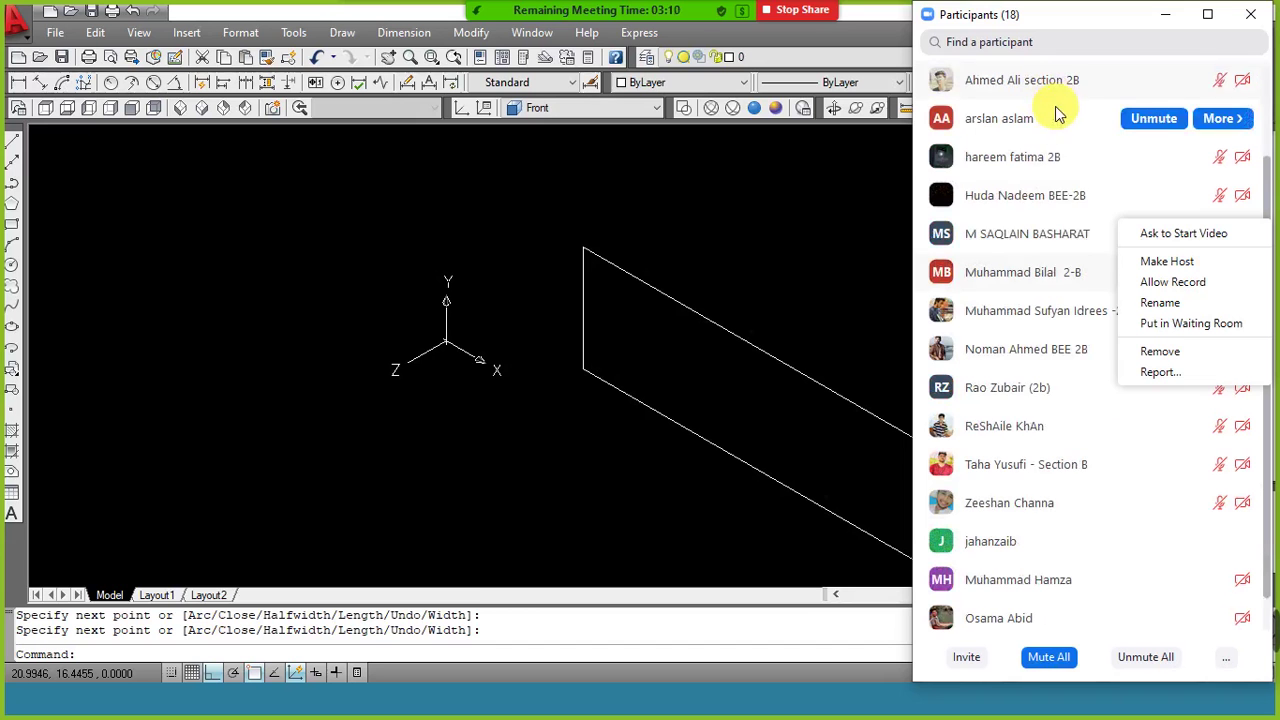
scroll(1066, 300, "down", 1)
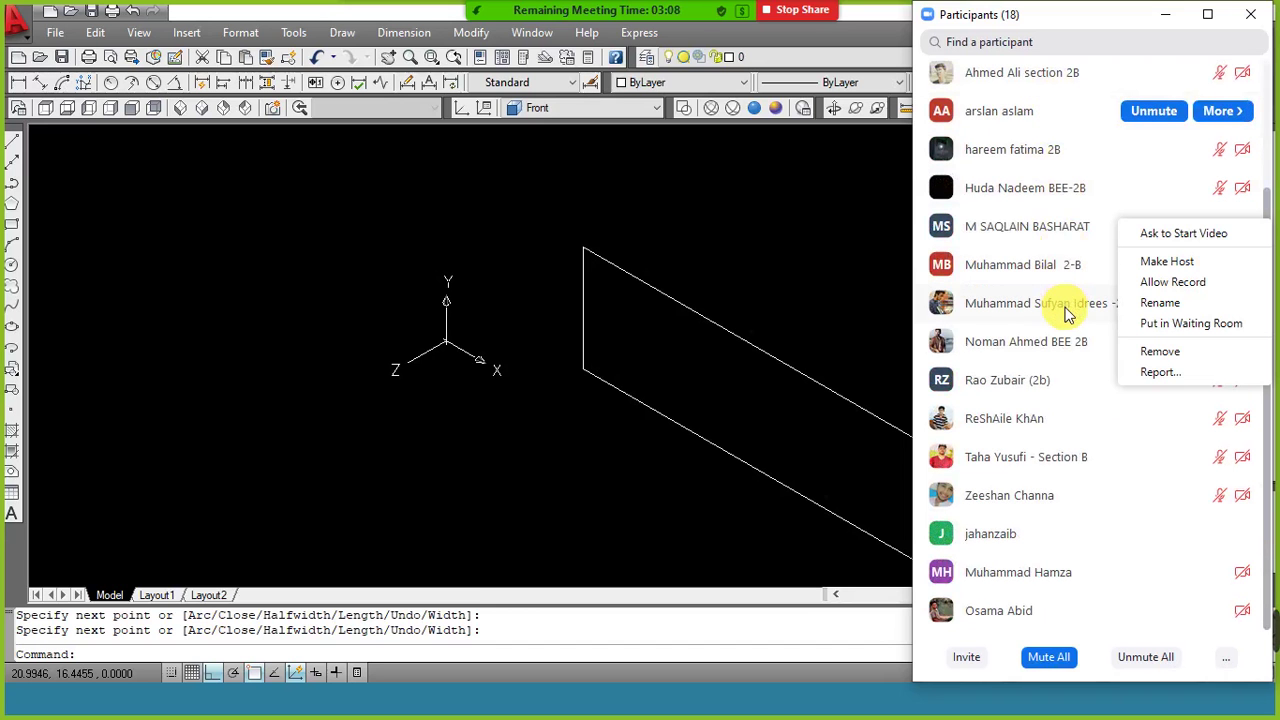
left_click(1166, 14)
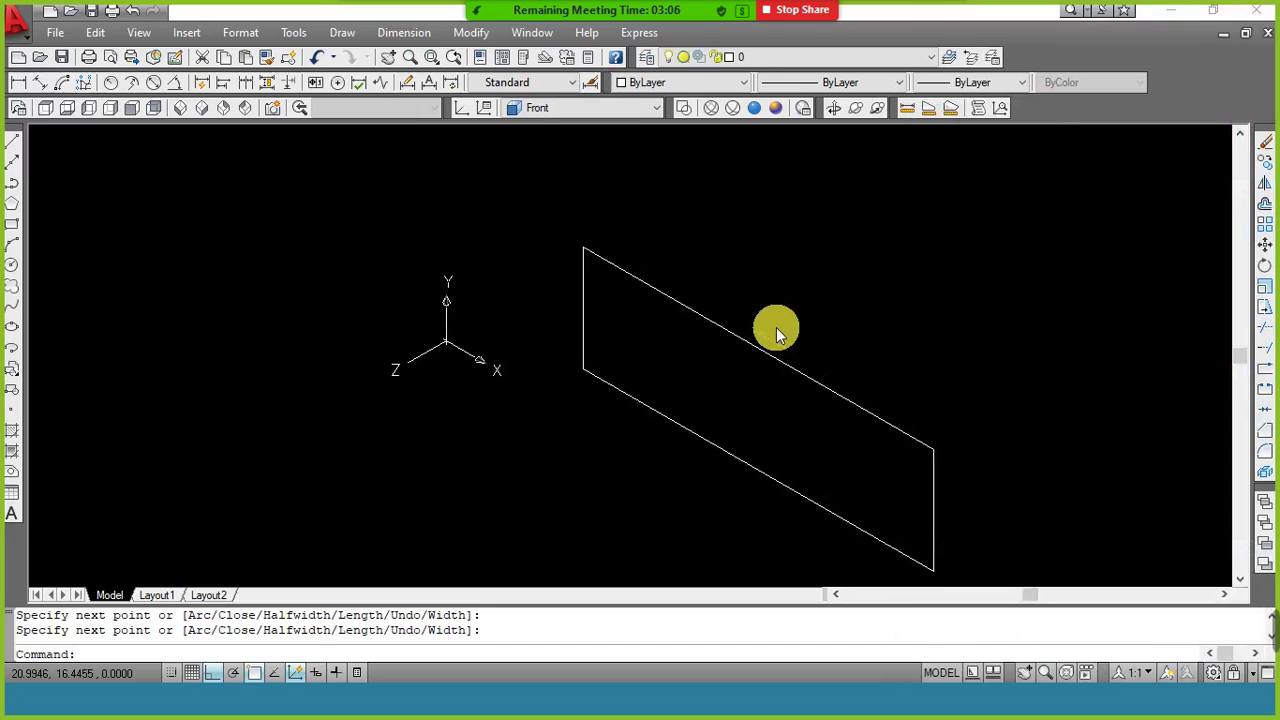
key("alt+Tab")
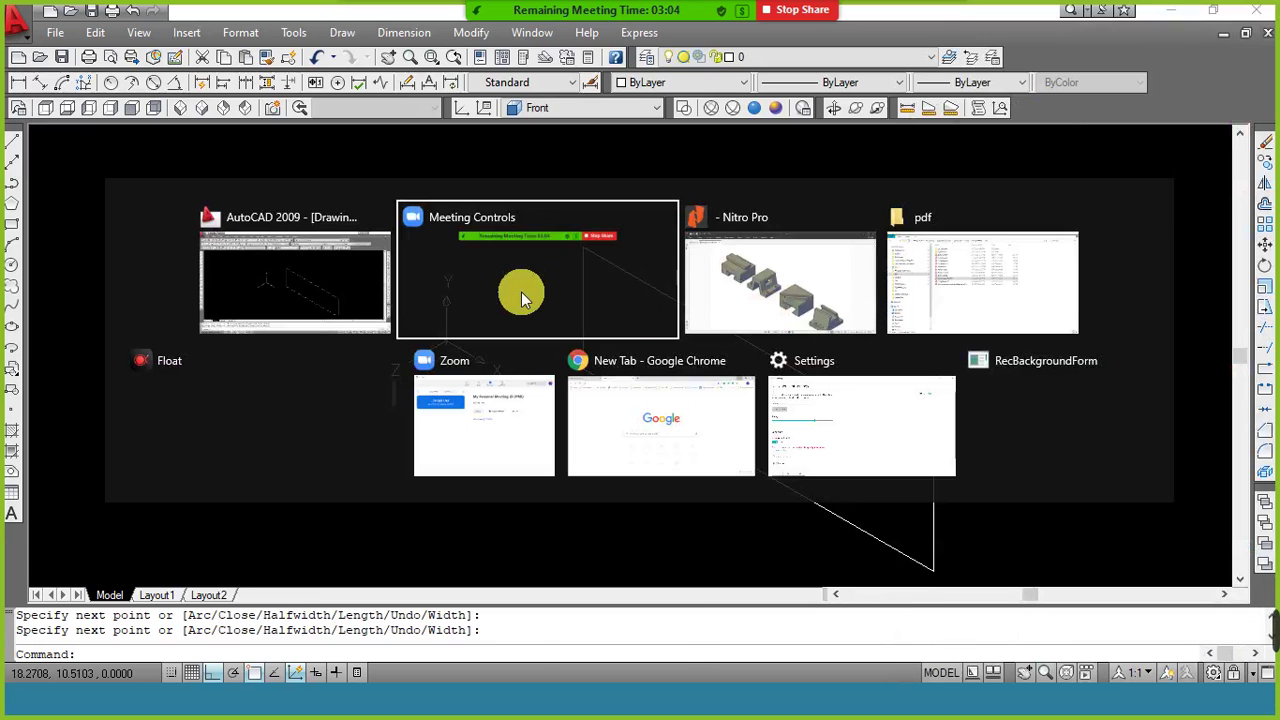
left_click(722, 292)
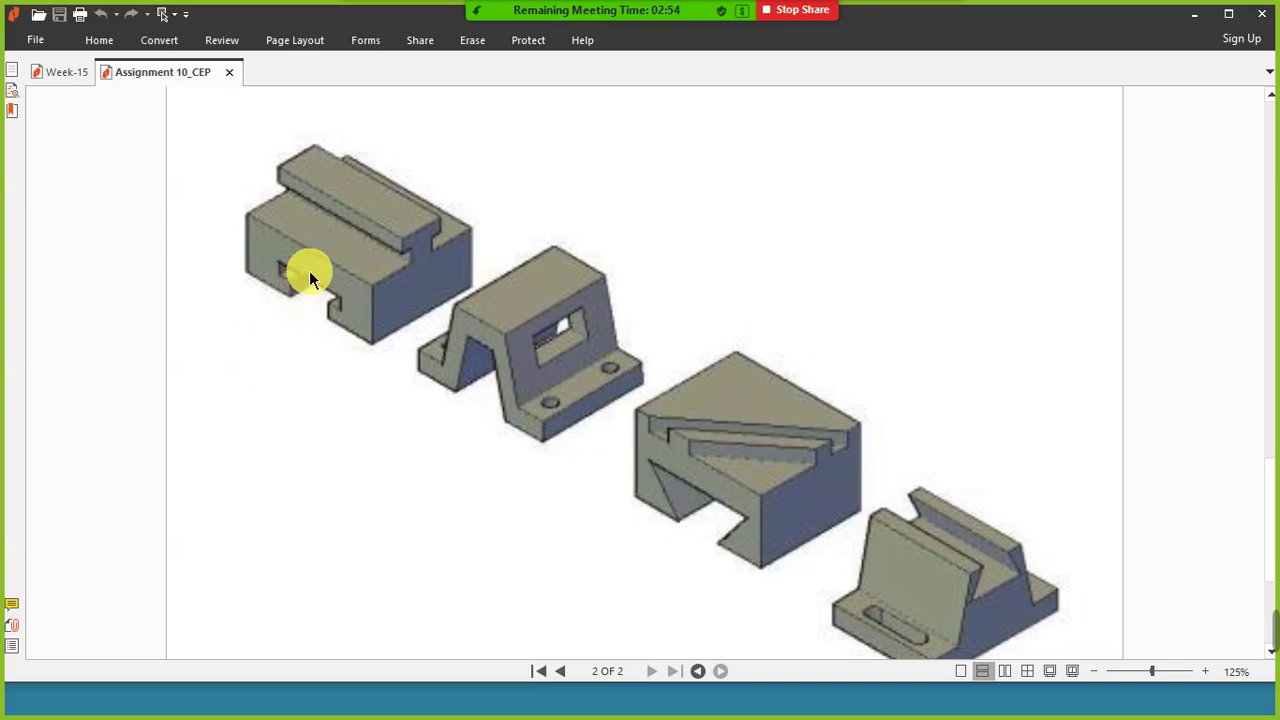
key("alt+Tab")
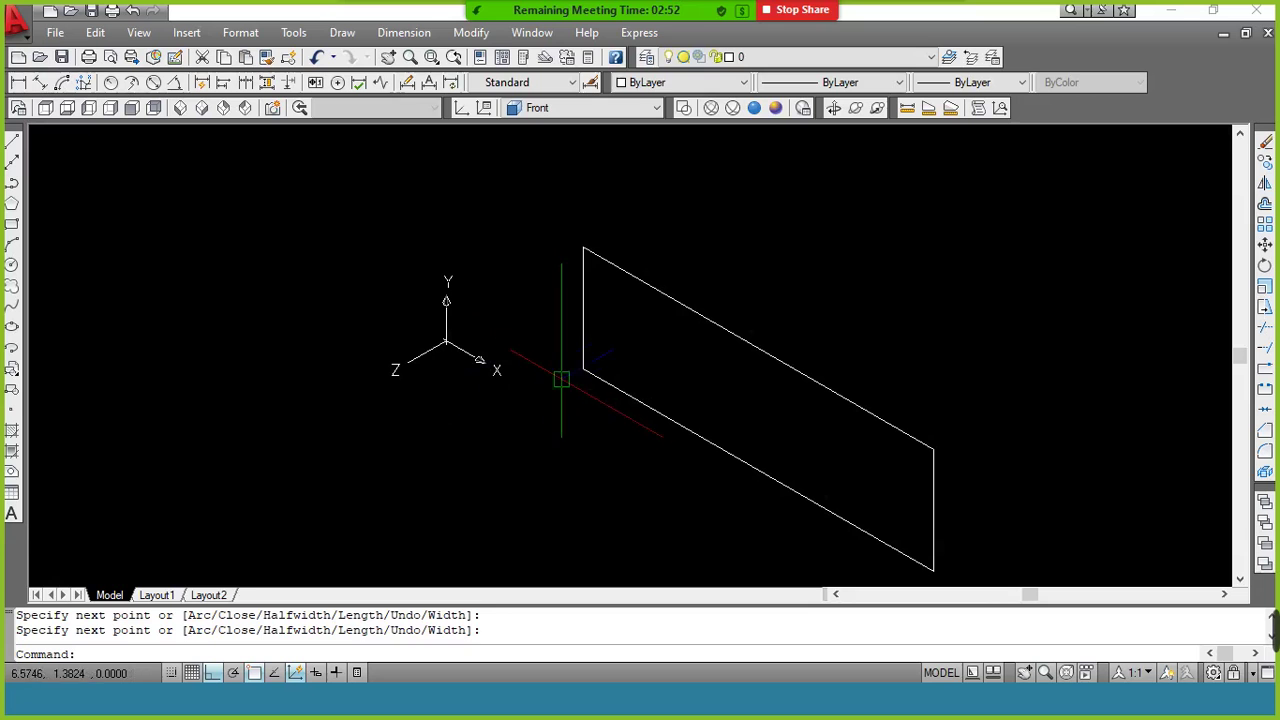
Draw the stepped slot lines from the bottom edge: 2.5 up, 4 across, 1.3 down, 1.5 across, then down
key("Return")
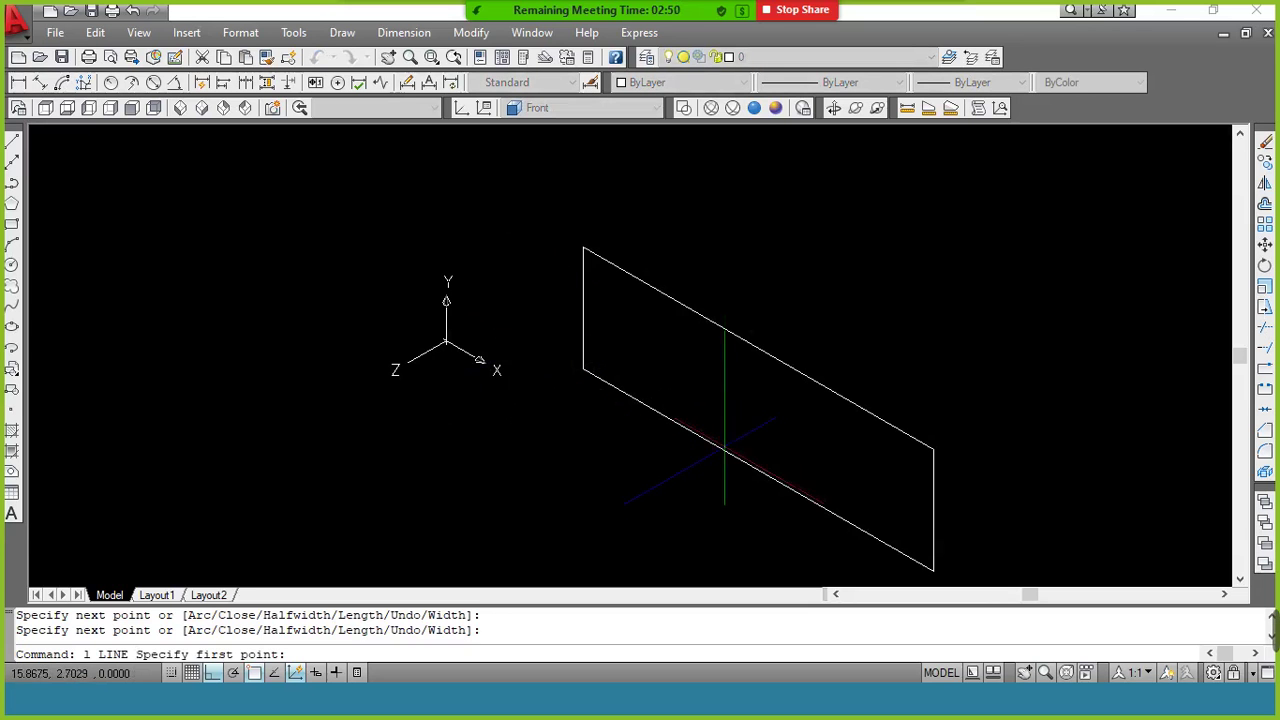
left_click(758, 470)
type("2.")
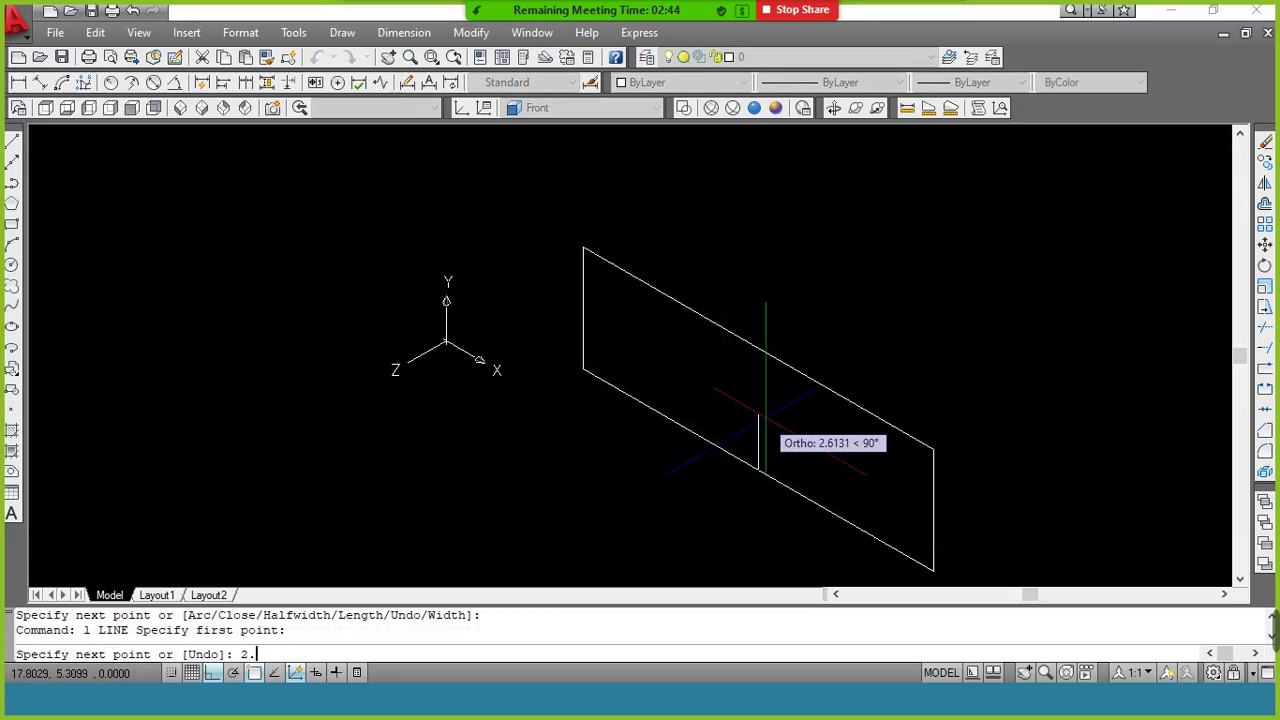
type("5")
key("Return")
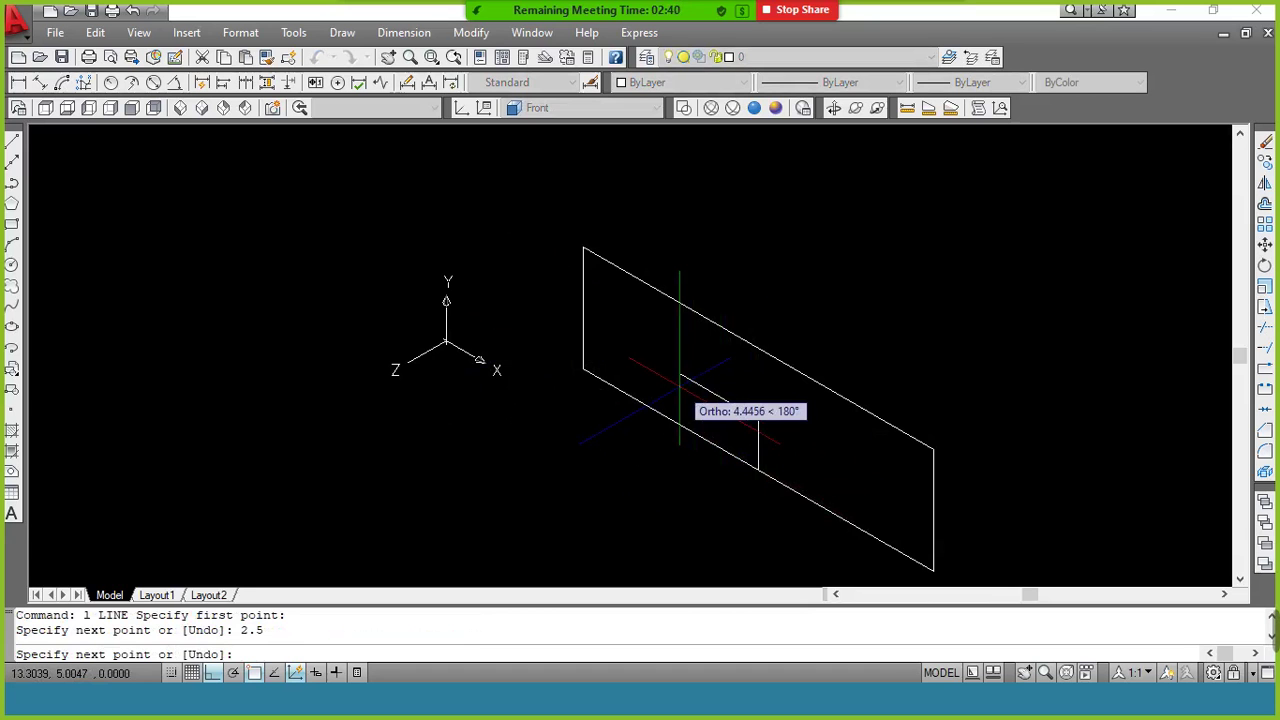
type("4")
key("Return")
type("1.3")
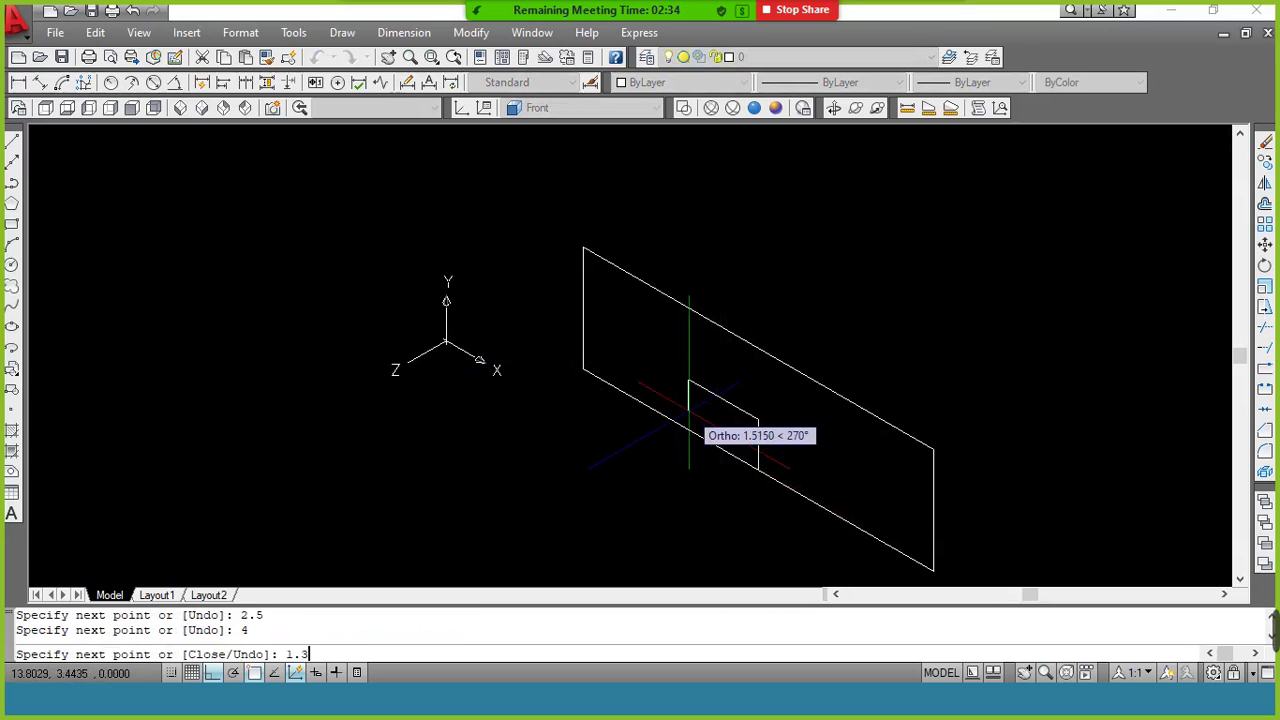
key("Return")
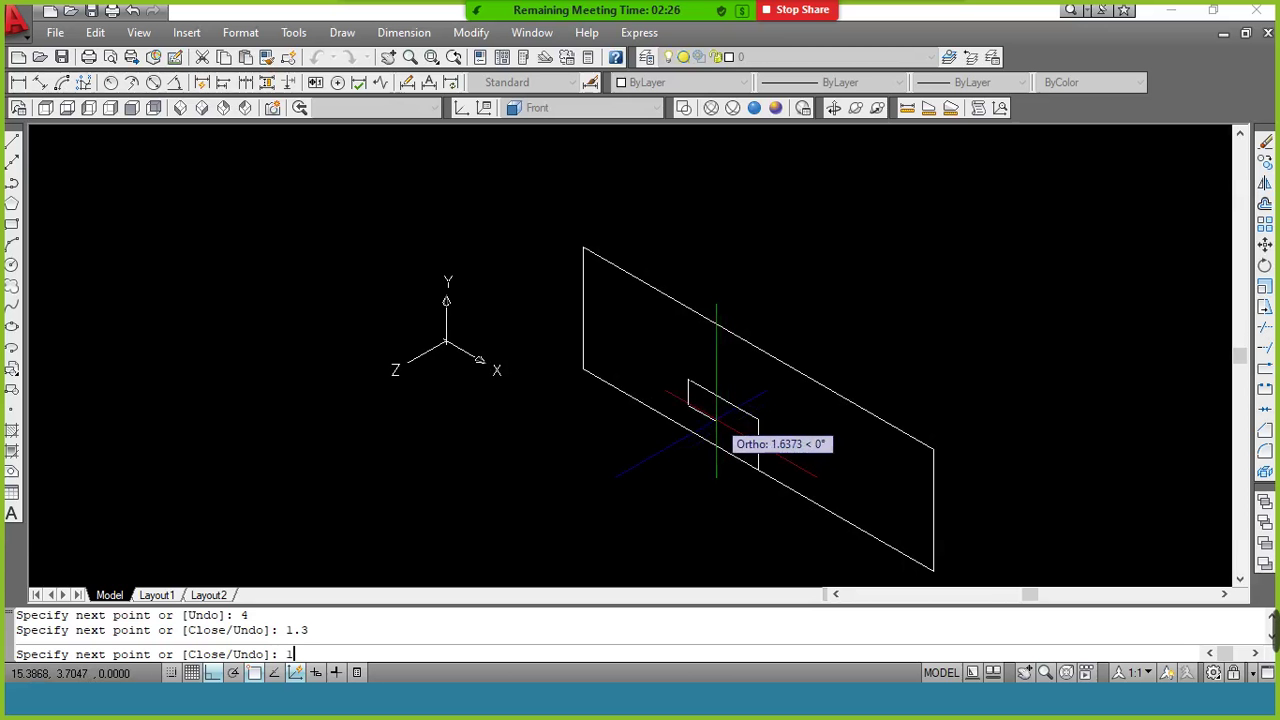
type(".5")
key("Return")
right_click(714, 420)
key("Escape")
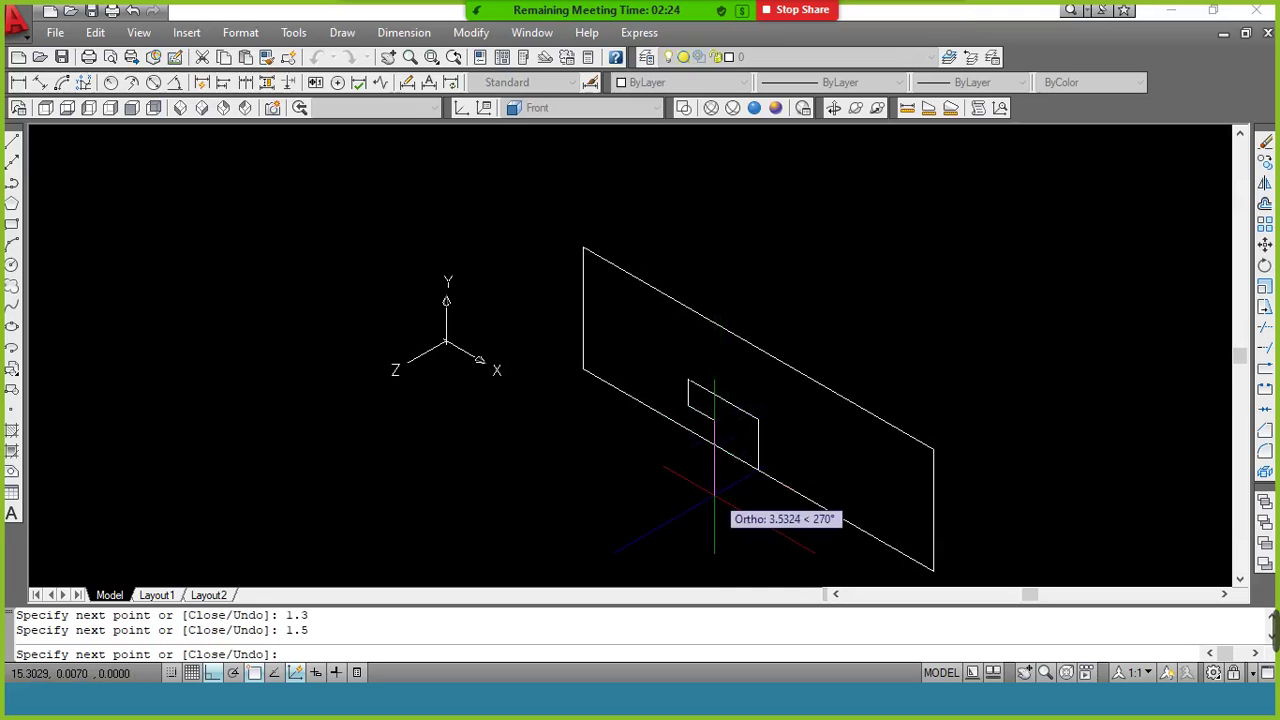
left_click(714, 494)
key("Return")
Erase the stray short vertical line on the right of the slot
left_click(758, 432)
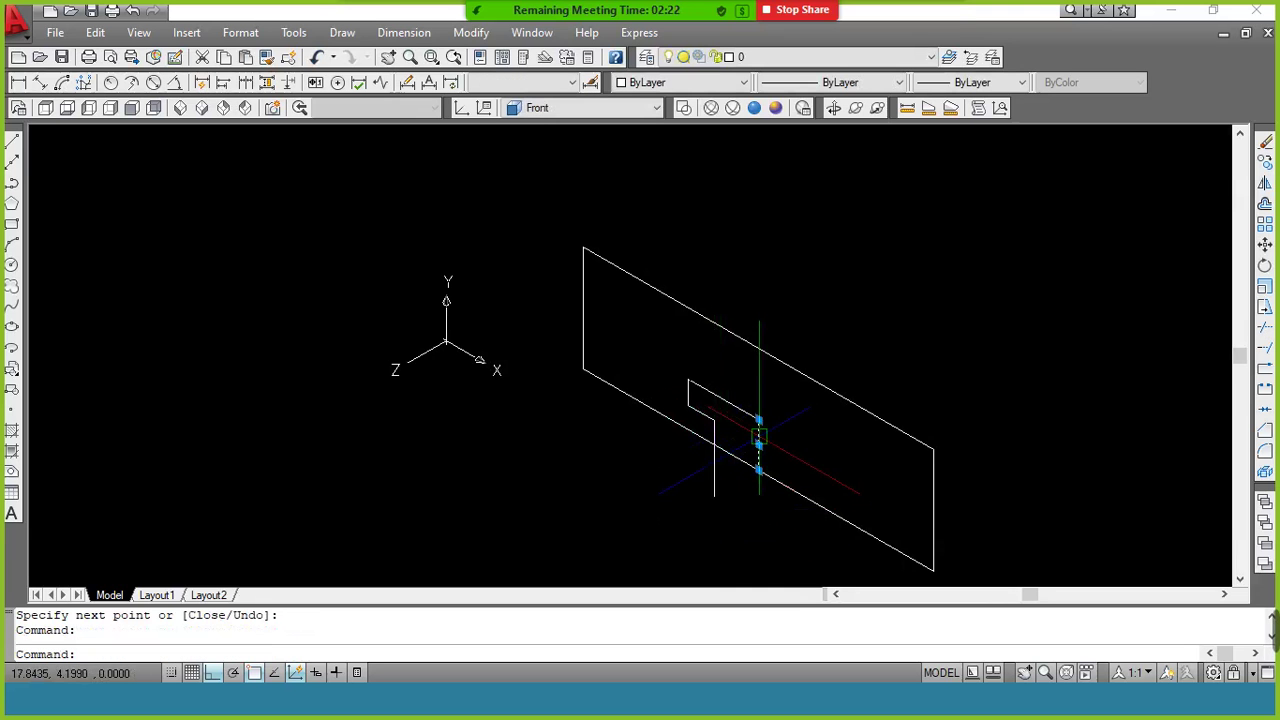
type("e")
key("Return")
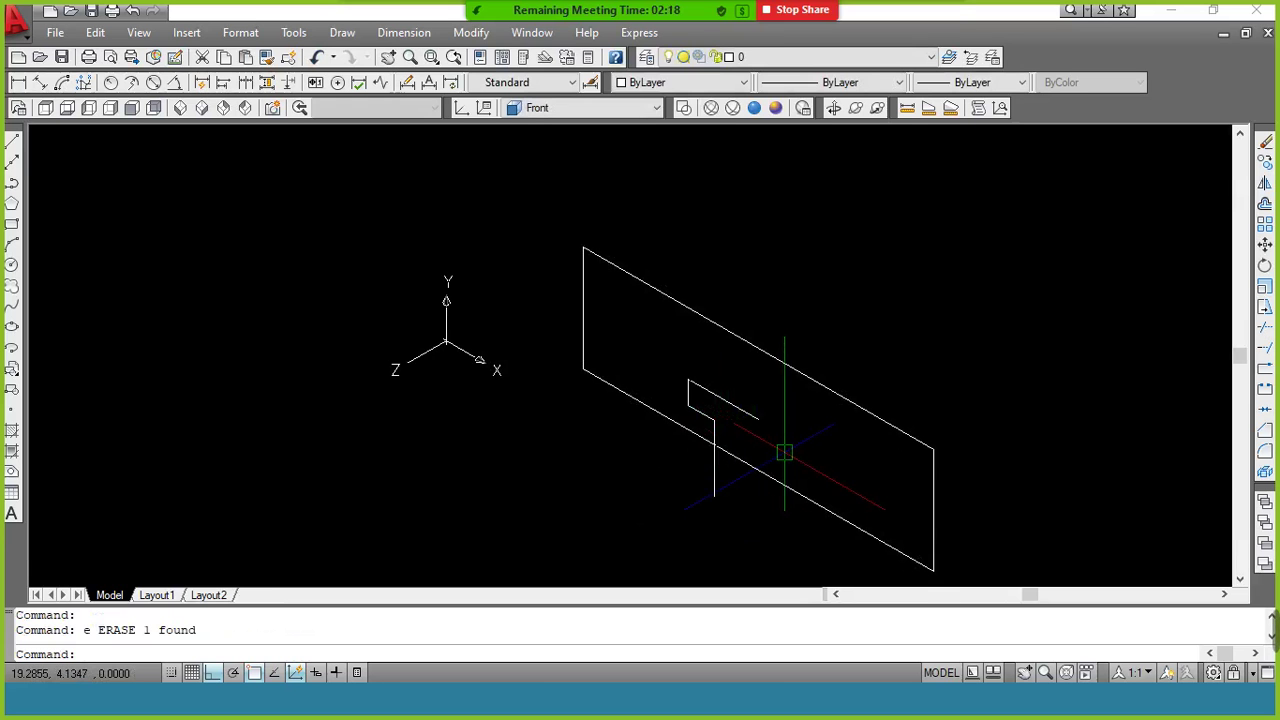
Trim the vertical line that extends below the profile's lower edge
type("r")
key("Return")
key("Return")
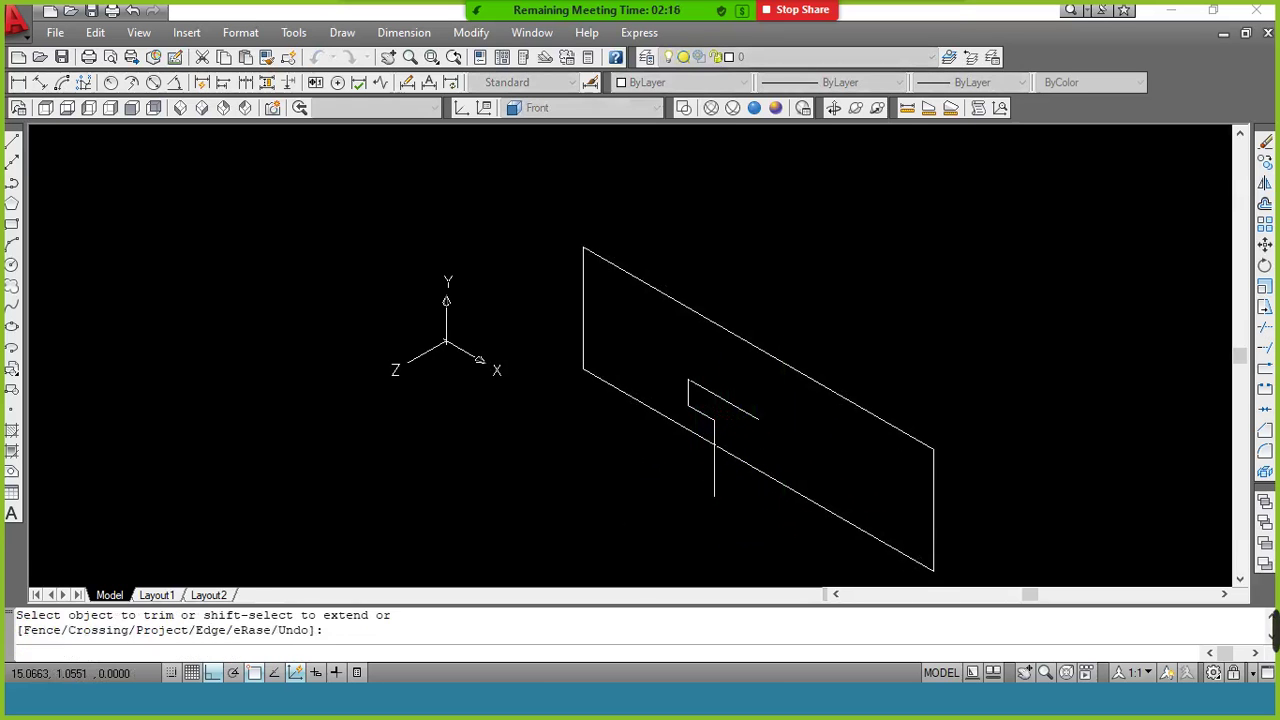
left_click(713, 470)
key("Return")
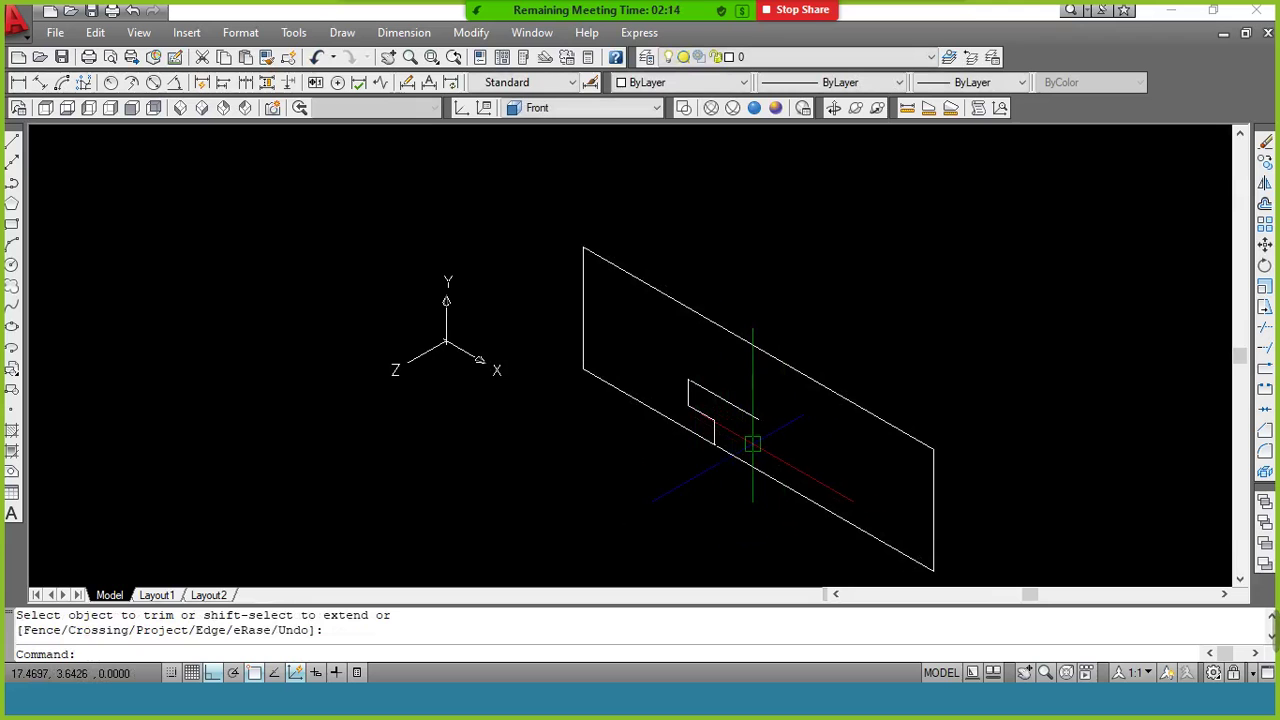
type("mi")
key("Return")
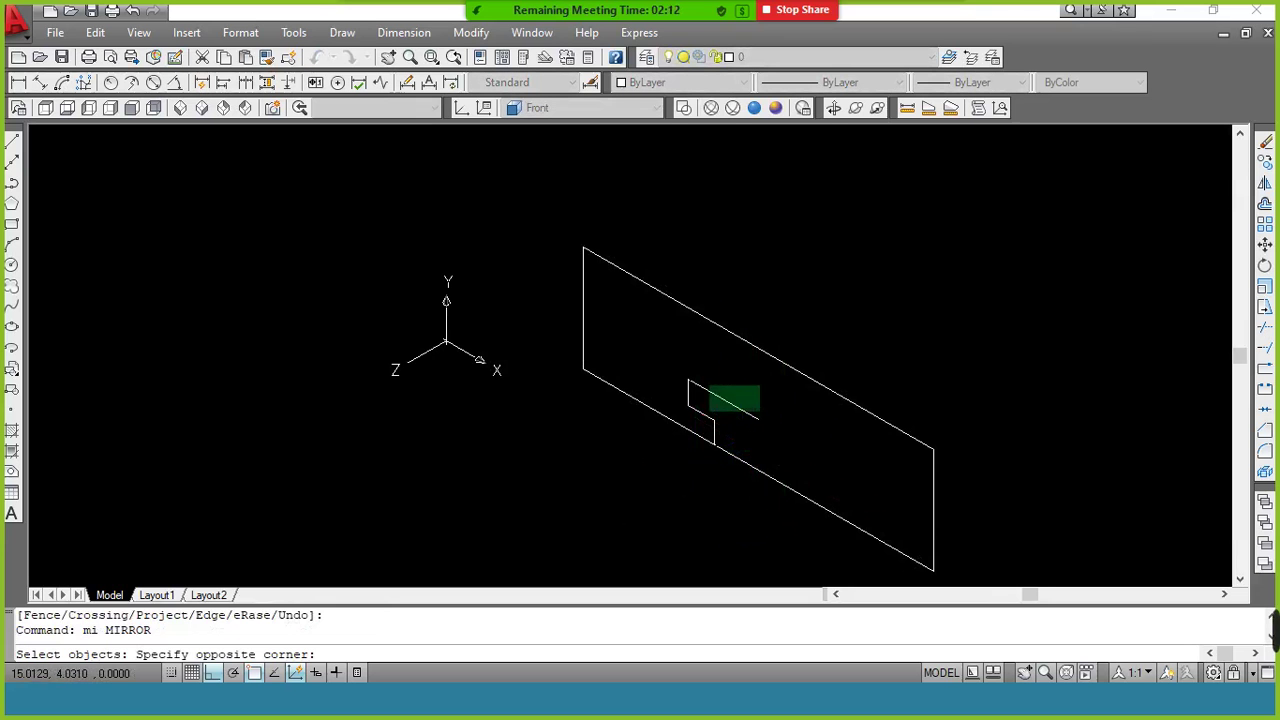
Mirror the notch lines about a vertical line through the edge midpoint, keeping the originals
left_click(687, 383)
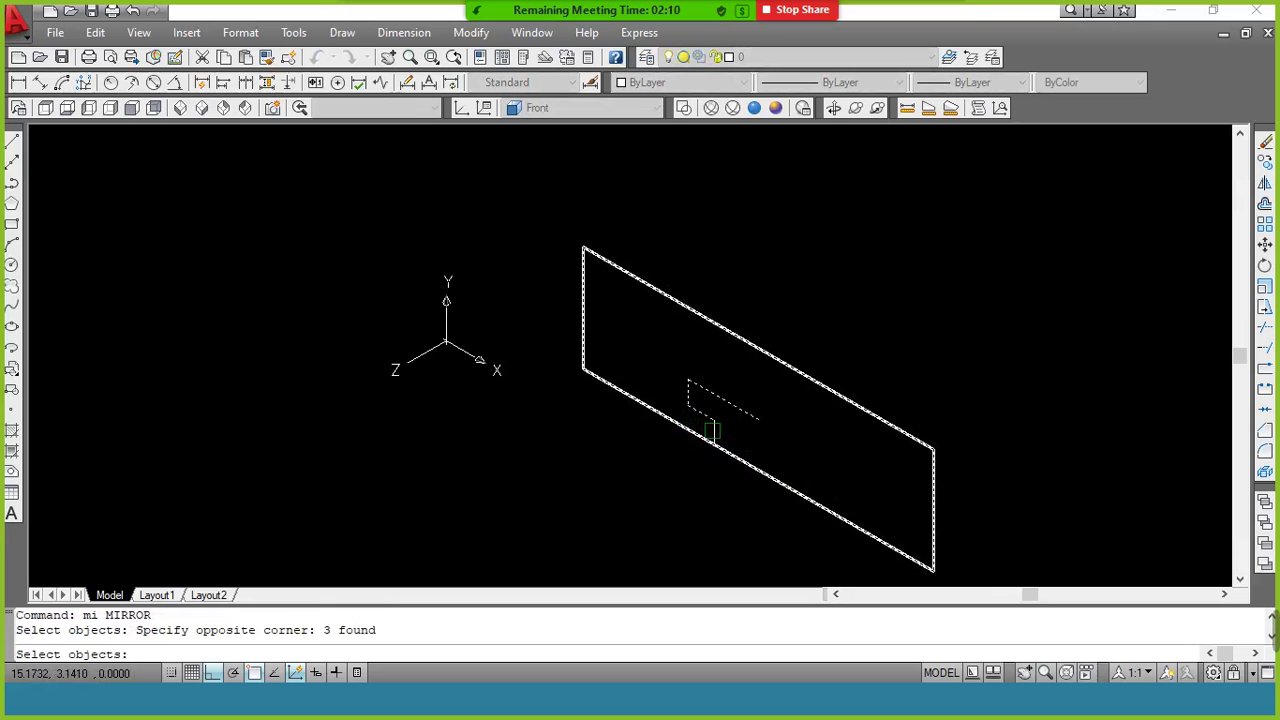
left_click(713, 425)
key("Return")
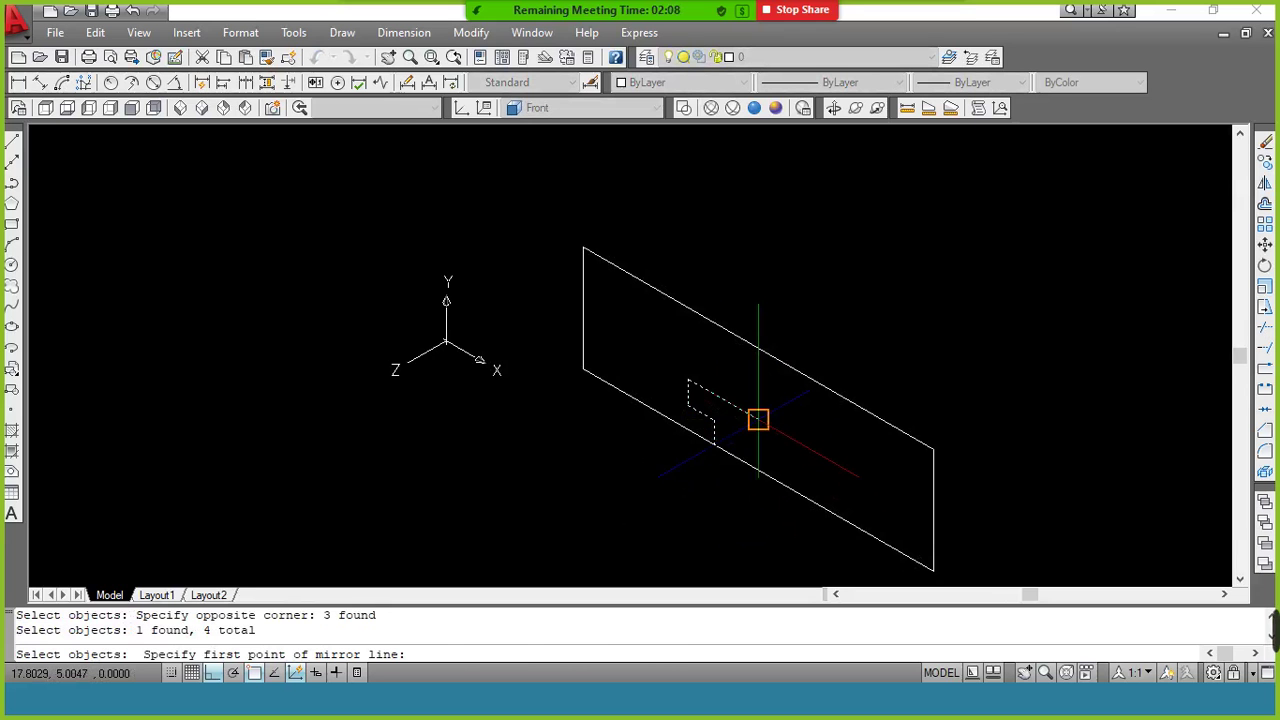
left_click(758, 418)
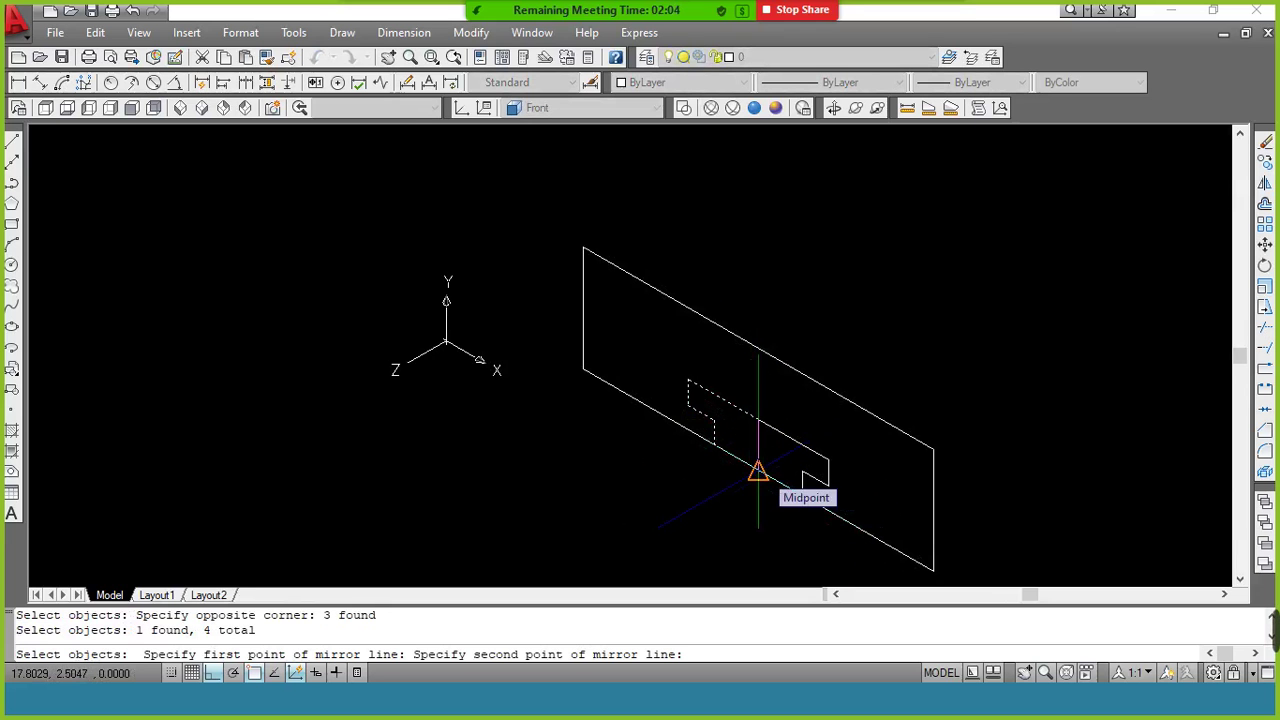
left_click(758, 470)
key("Return")
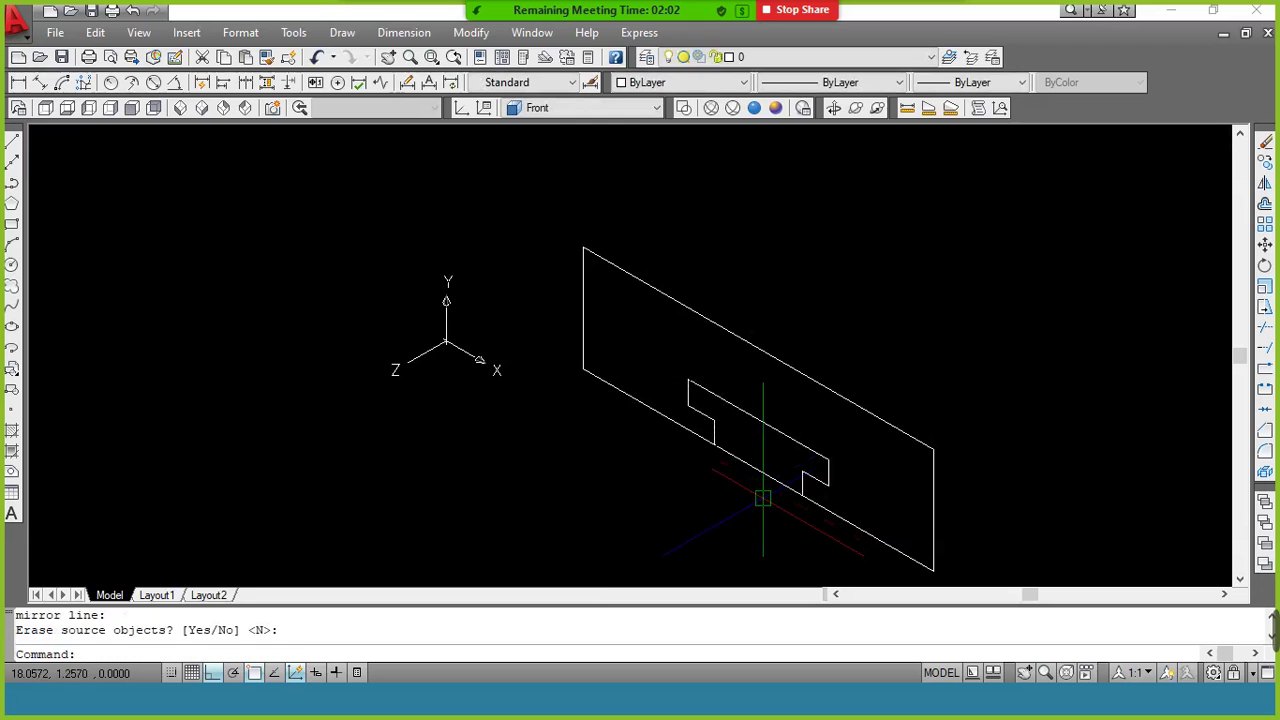
type("tr")
key("Return")
key("Return")
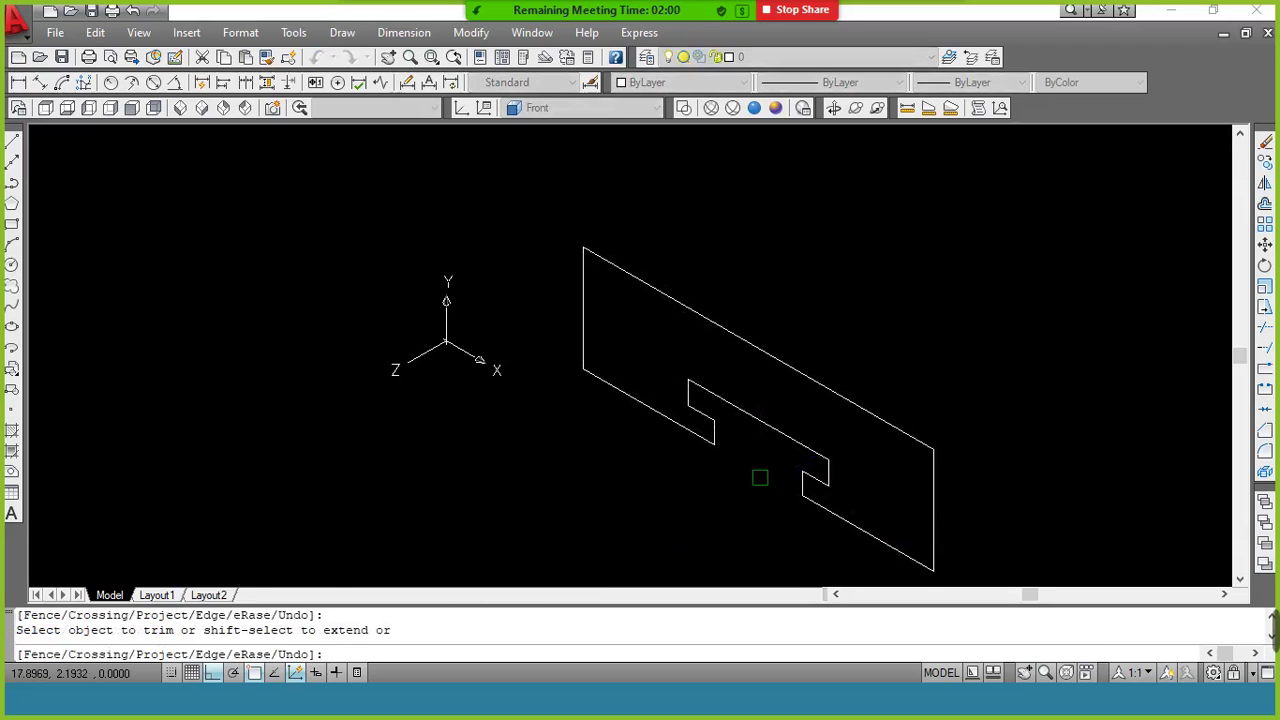
key("Return")
type("pe")
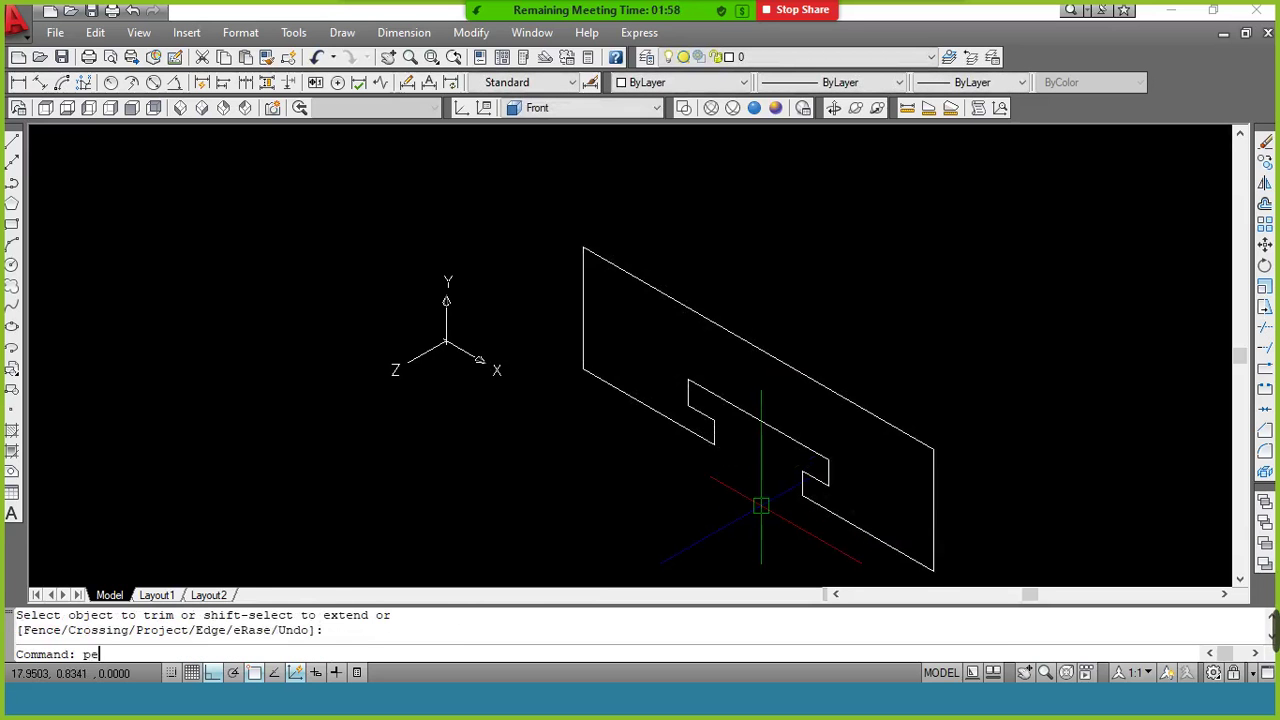
Join all outline pieces into one polyline with PEDIT Join
key("Return")
left_click(858, 412)
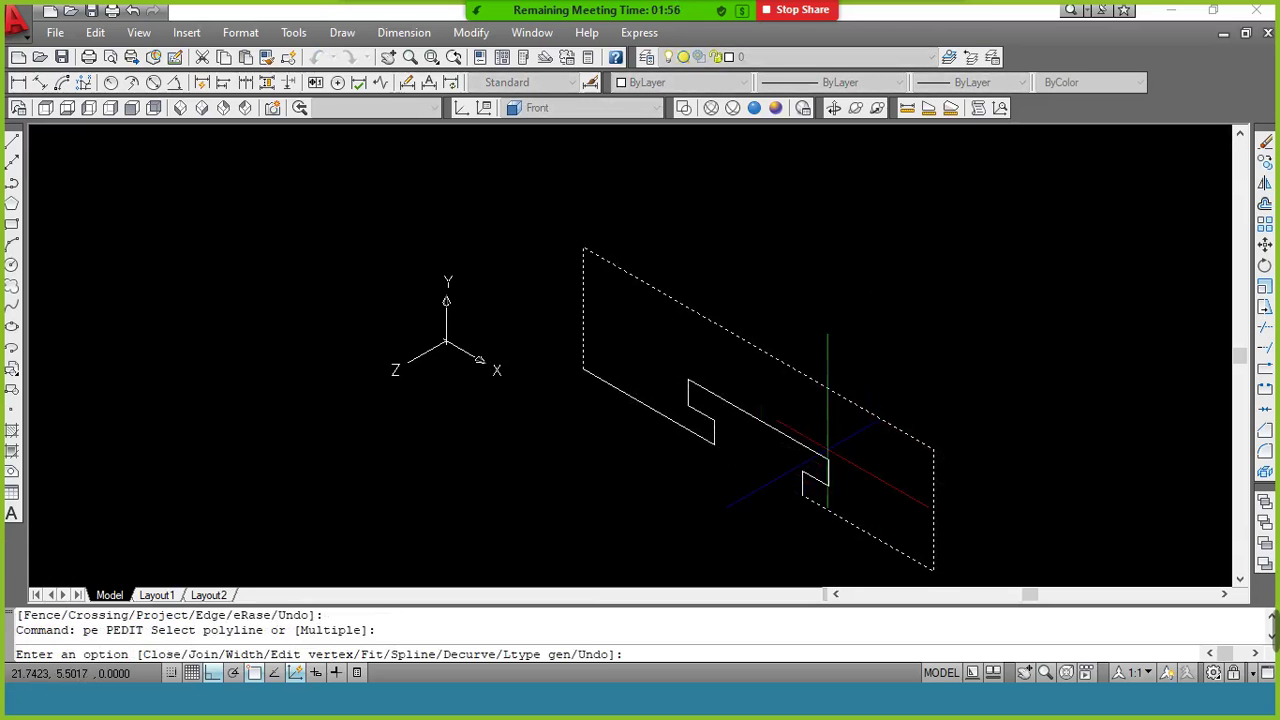
type("j")
key("Return")
left_click(936, 348)
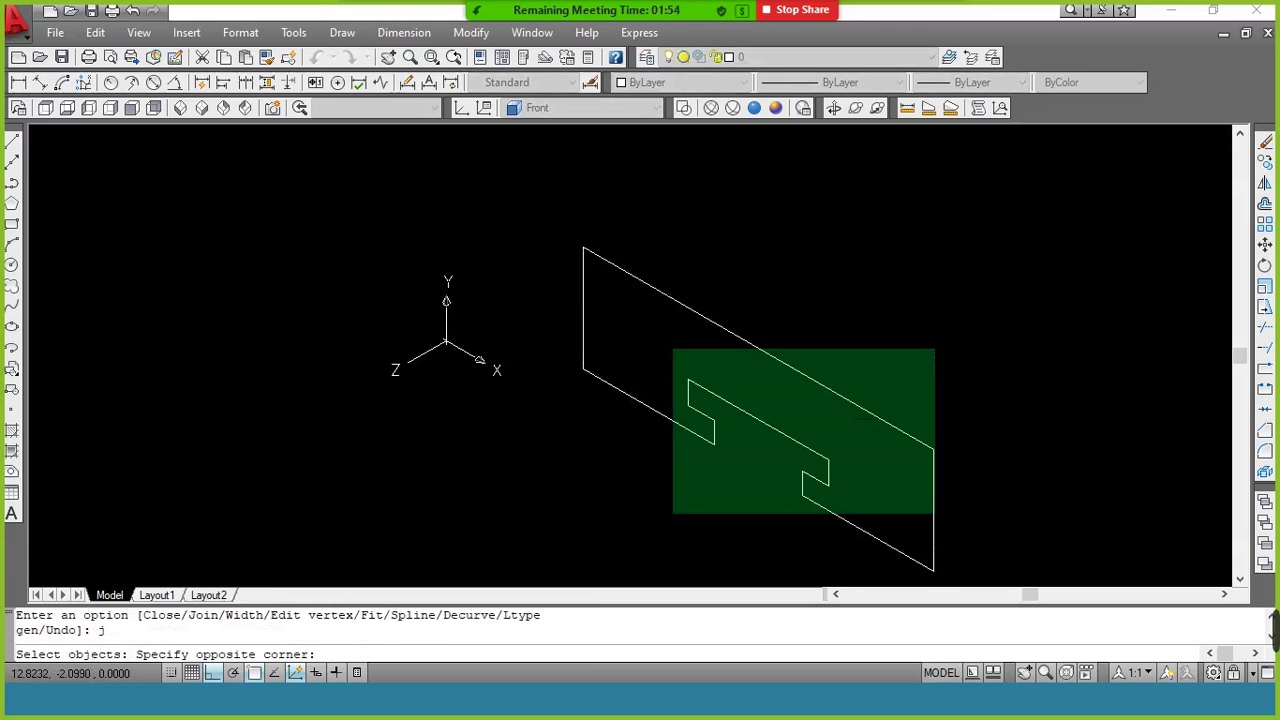
left_click(672, 514)
key("Return")
key("Return")
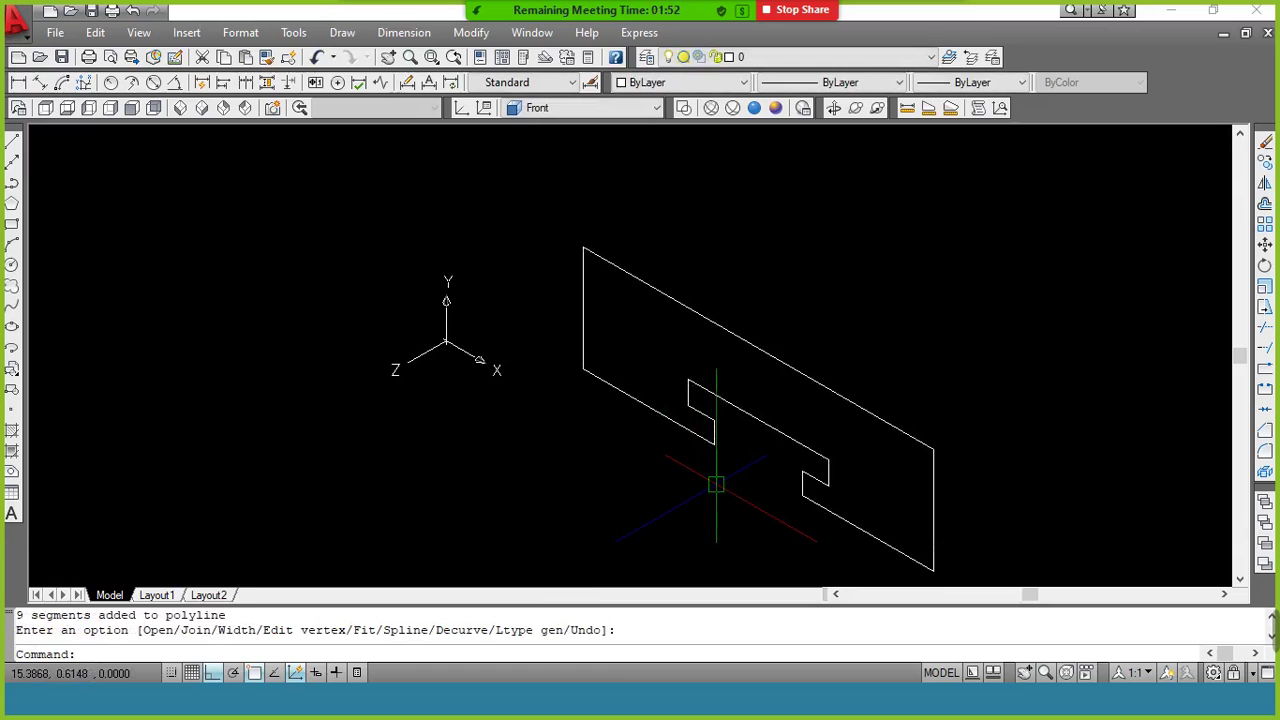
Extrude the joined outline into a solid block with two slots
type("ext")
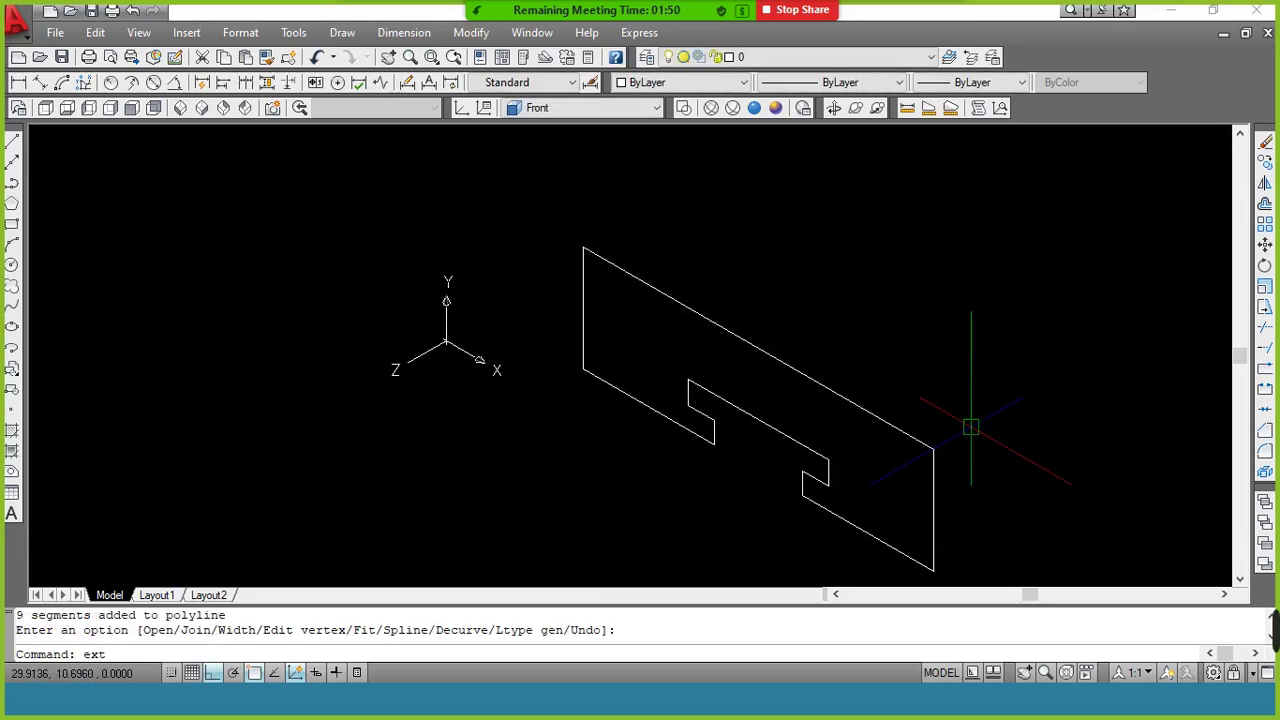
key("Return")
left_click(937, 449)
key("Return")
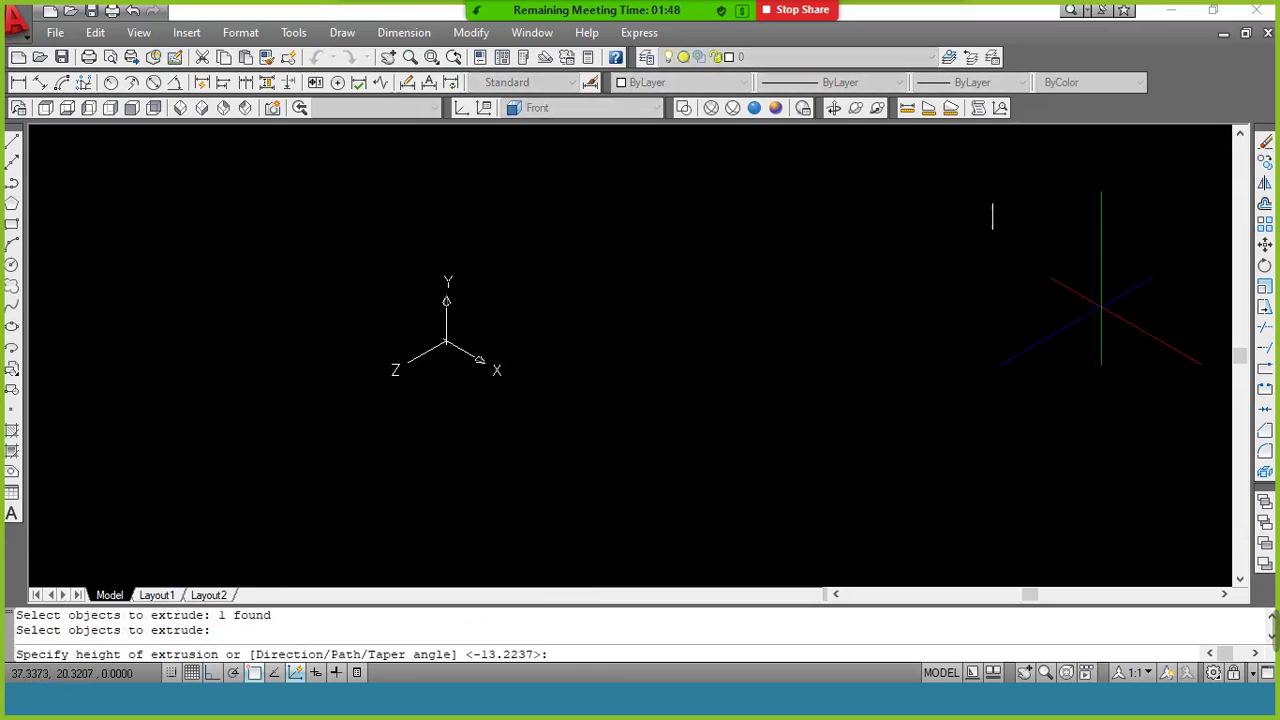
left_click(1095, 290)
Zoom to extents and show the block in the Conceptual visual style
type("z")
key("Return")
type("e")
key("Return")
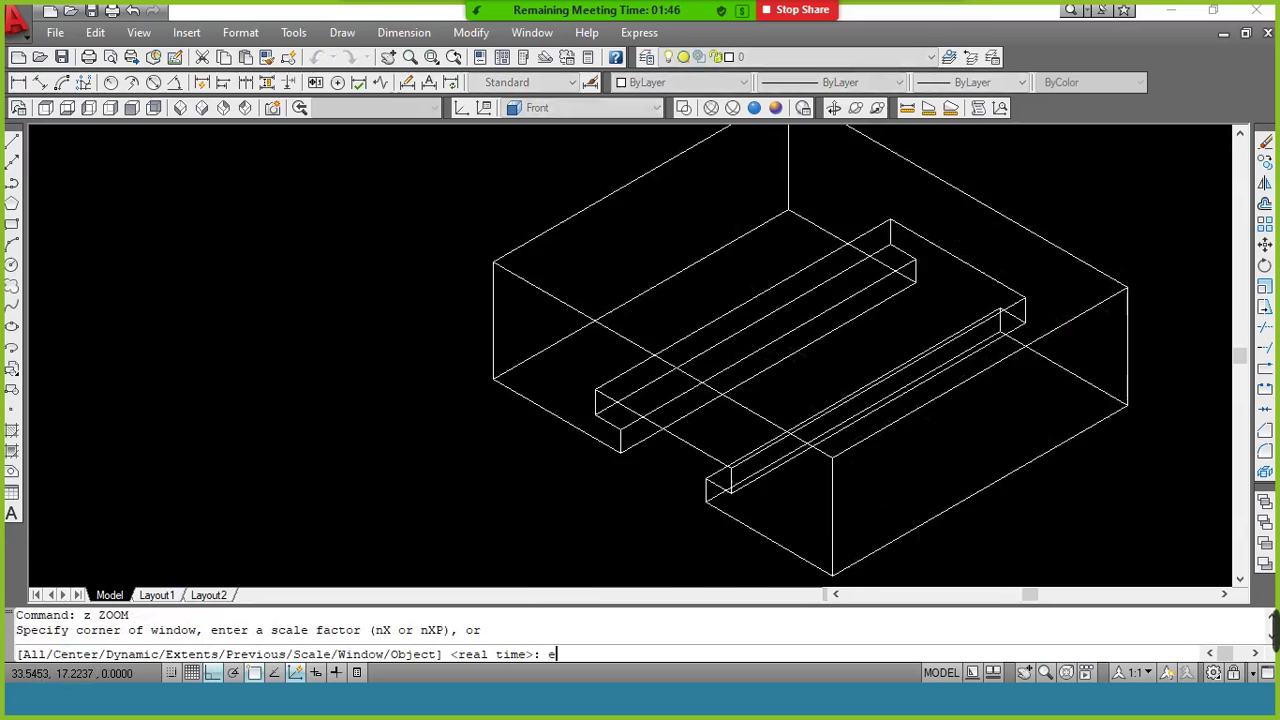
left_click(776, 108)
key("alt+Tab")
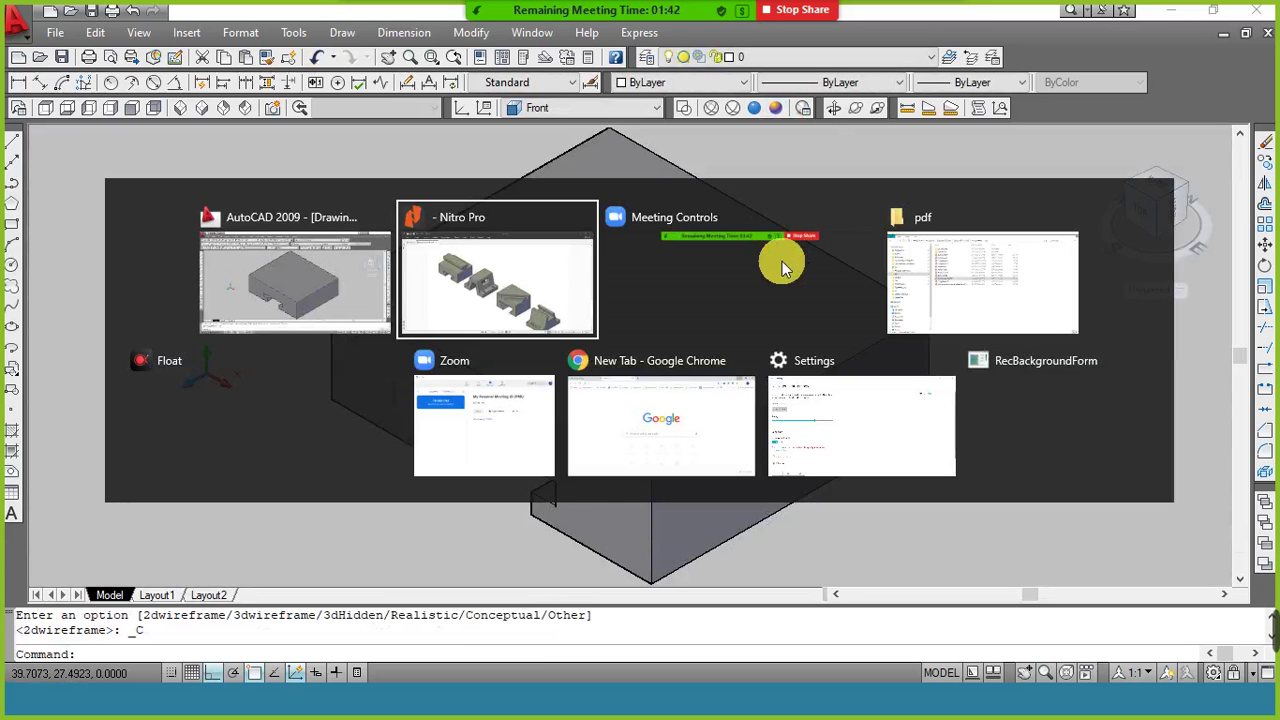
left_click(510, 300)
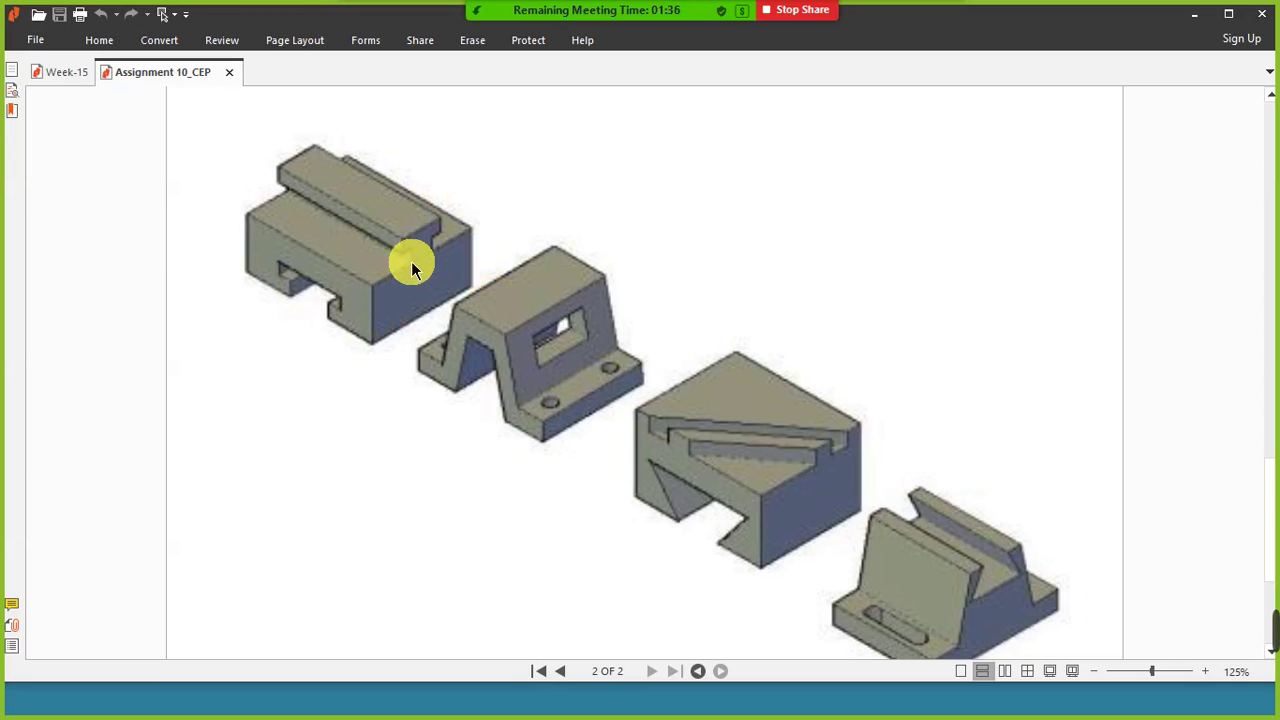
key("alt+Tab")
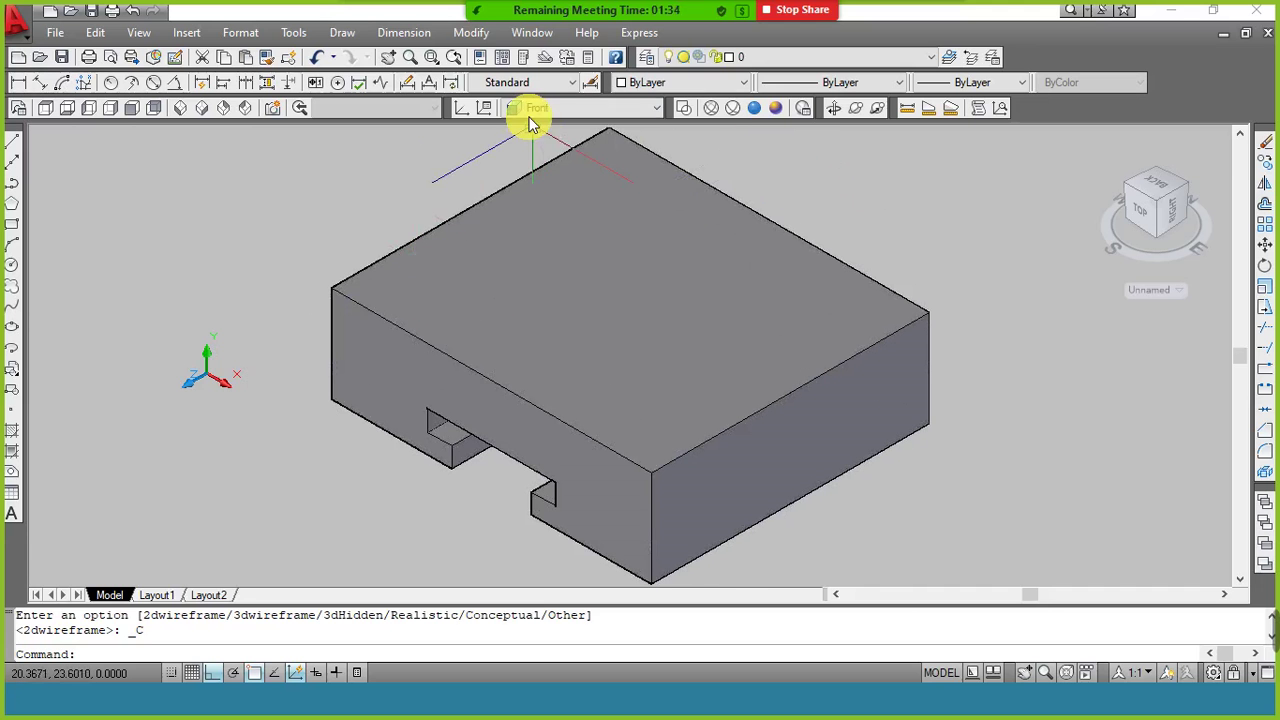
Set the UCS to Right, switch to 2D Wireframe, select the block, then return to Nitro Pro
left_click(529, 114)
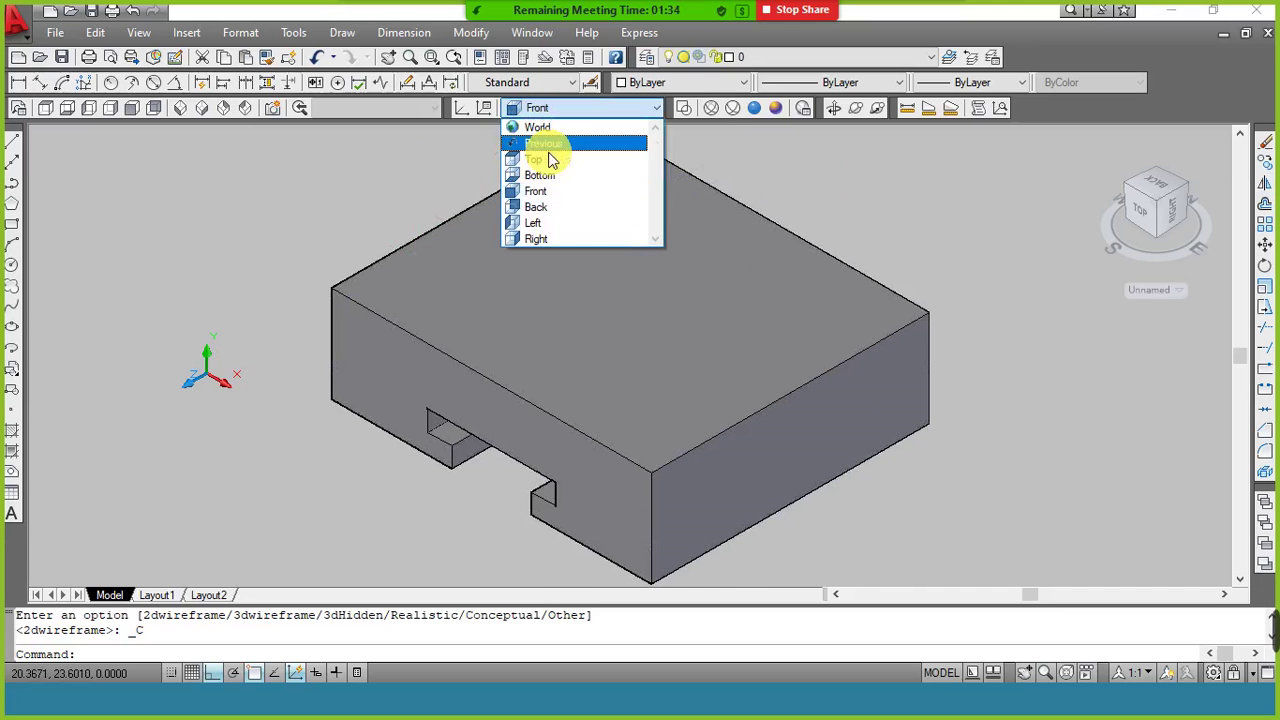
left_click(572, 238)
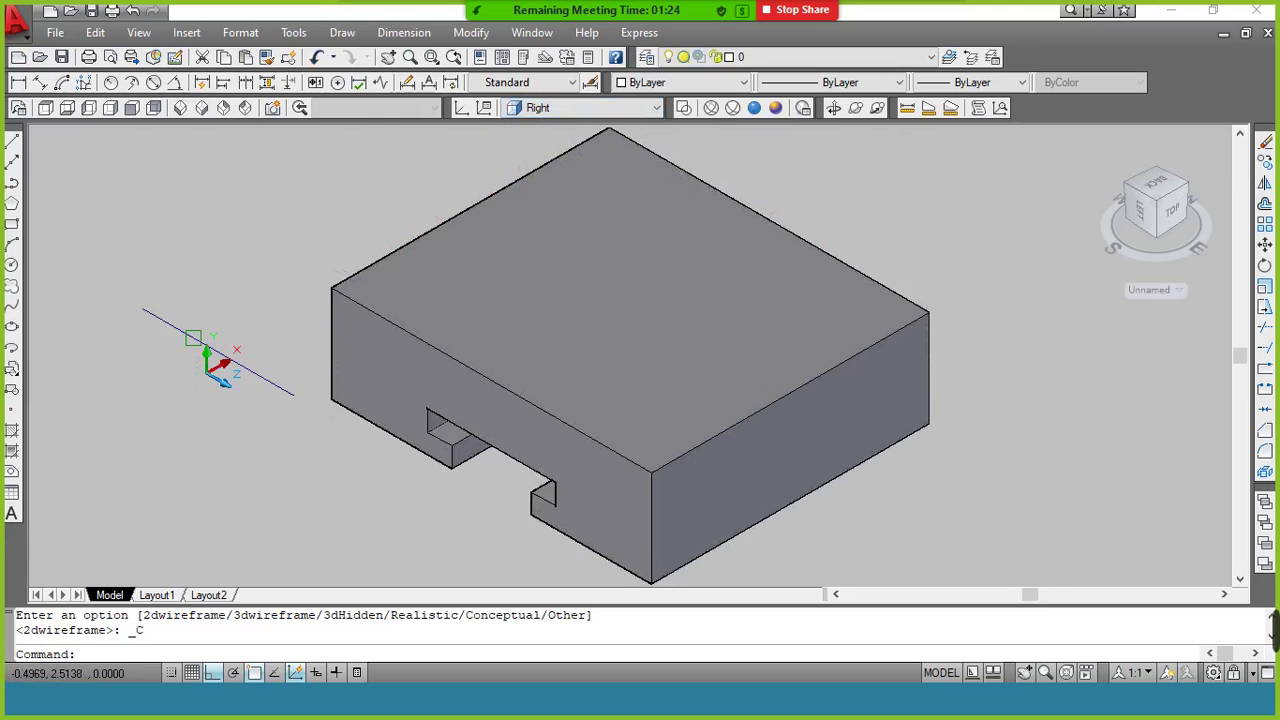
left_click(683, 107)
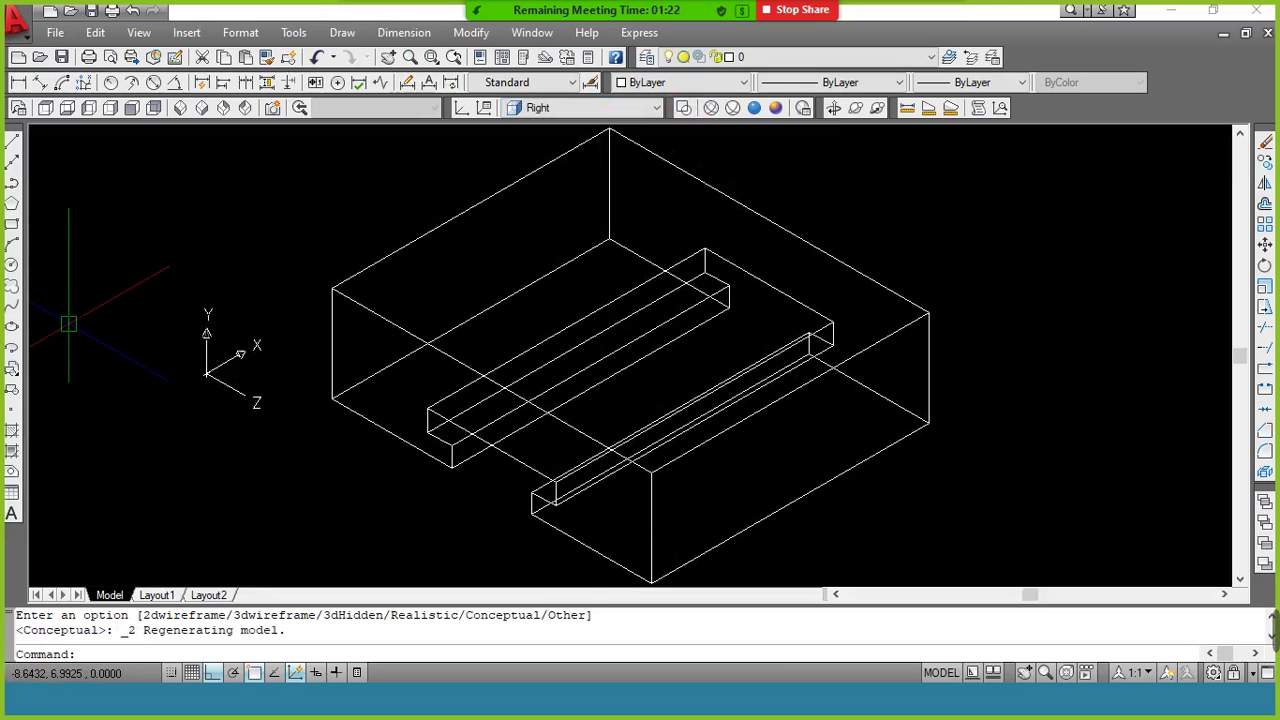
left_click(645, 343)
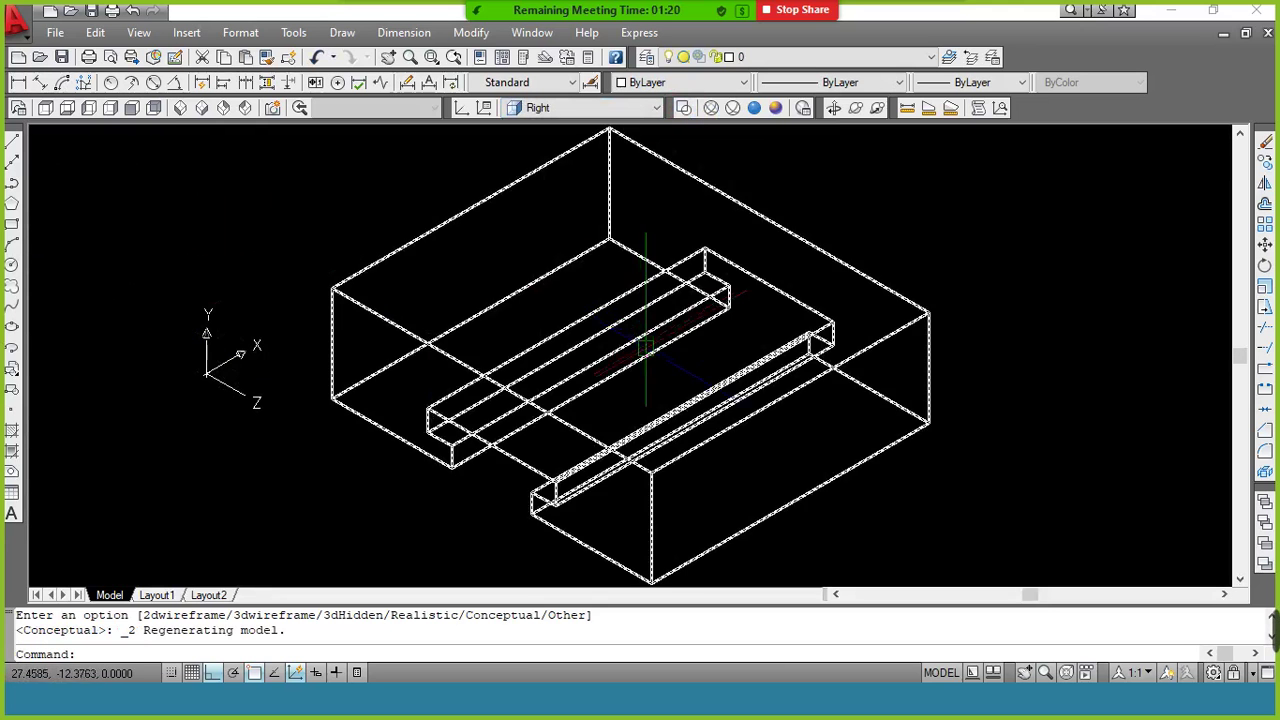
key("alt+Tab")
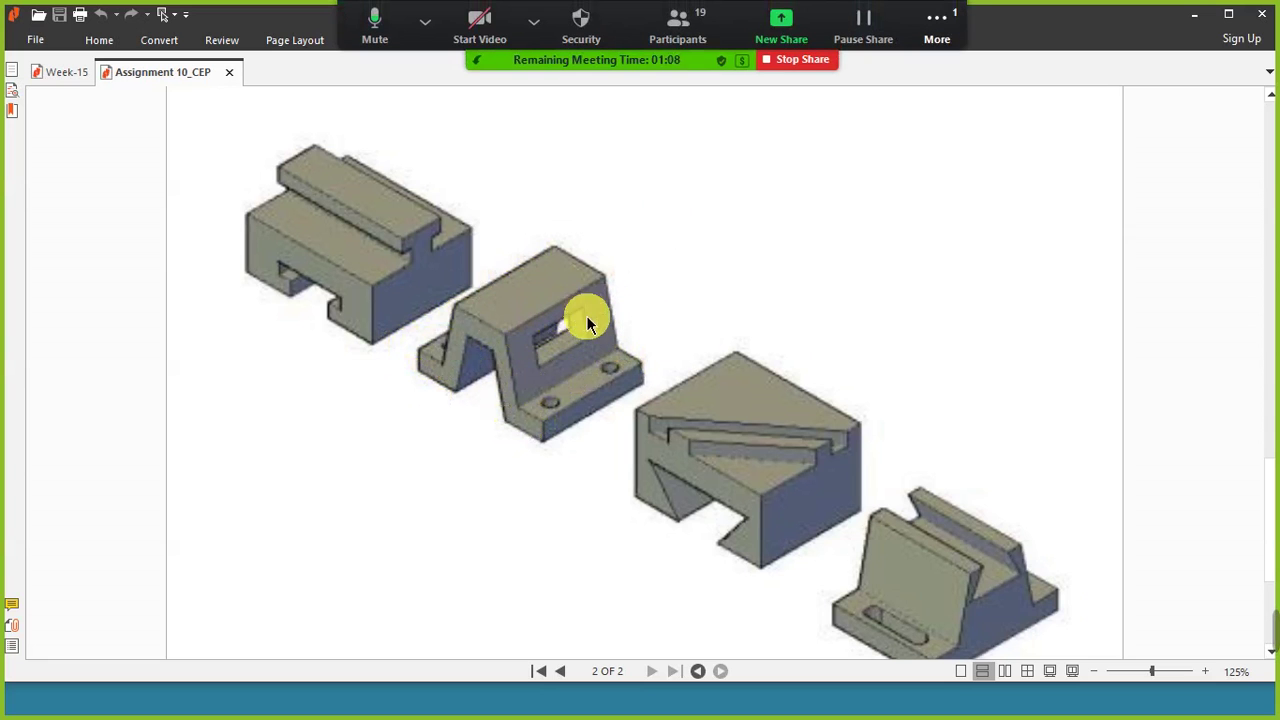
Pan to part 1, zoom the PDF to 200%, and pan across to the angled-back bracket
left_click_drag(573, 346, 576, 403)
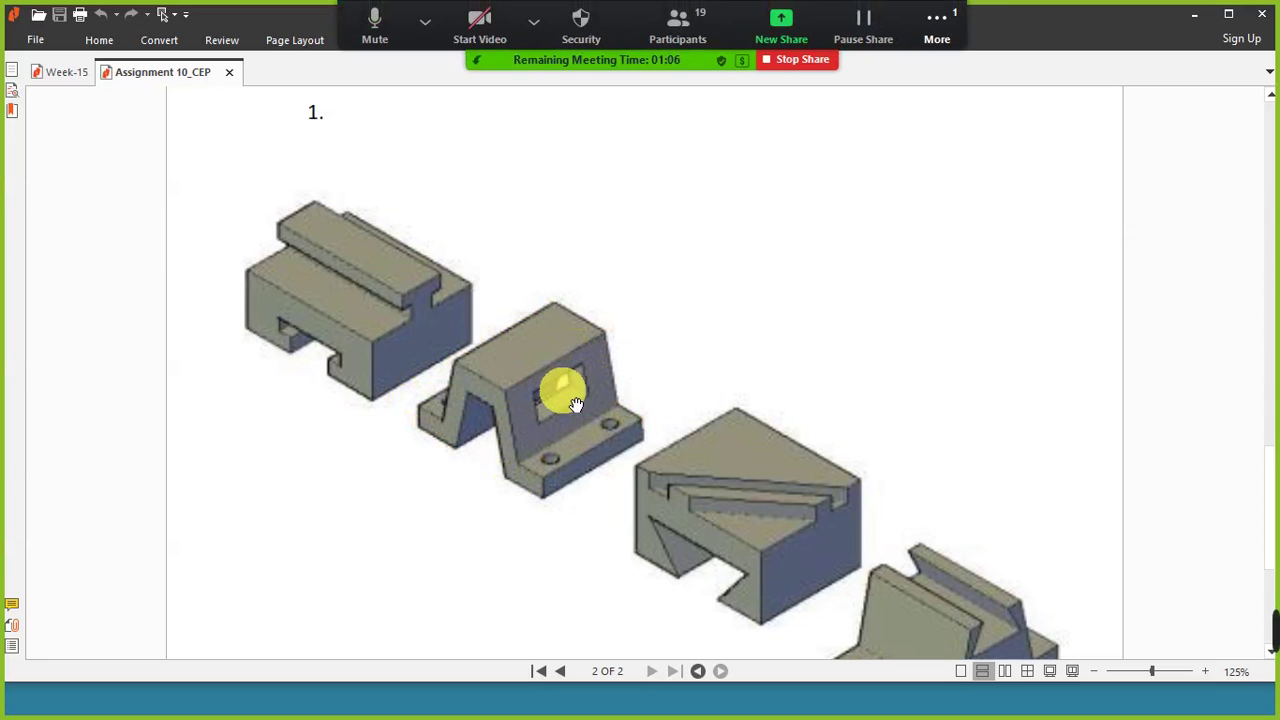
scroll(575, 414, "up", 1, "ctrl")
scroll(560, 400, "up", 1, "ctrl")
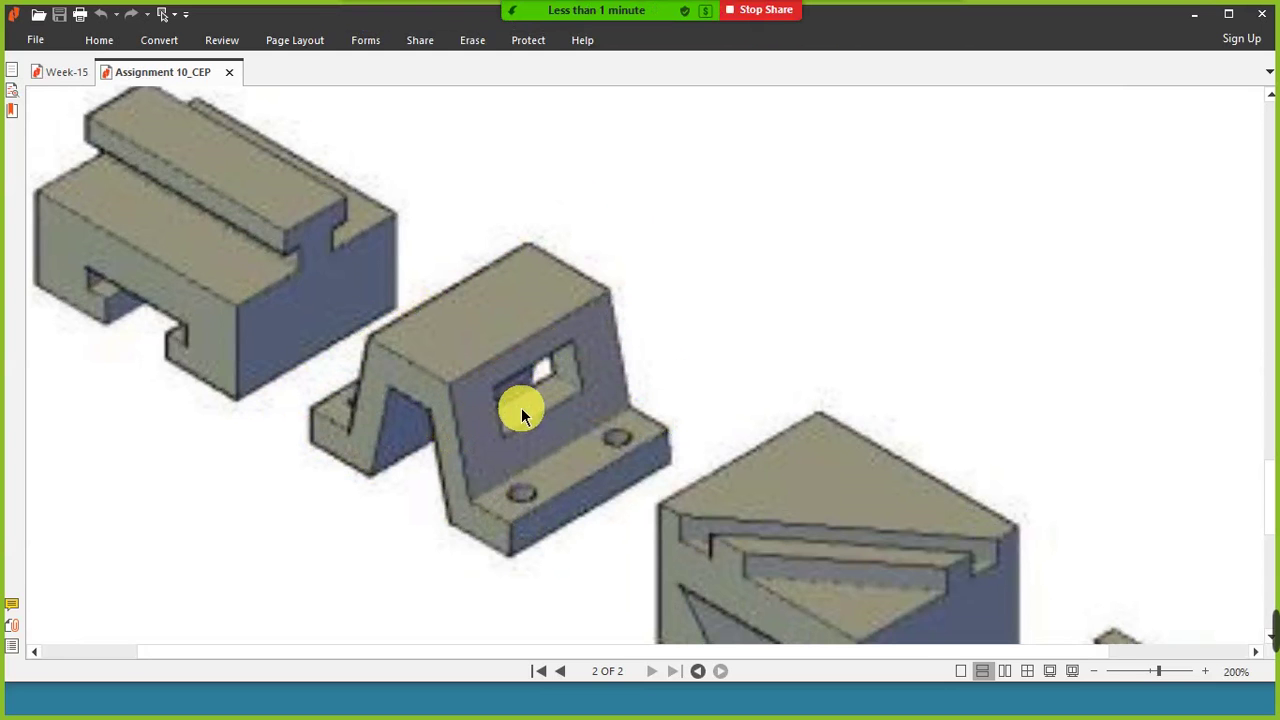
left_click_drag(523, 453, 363, 276)
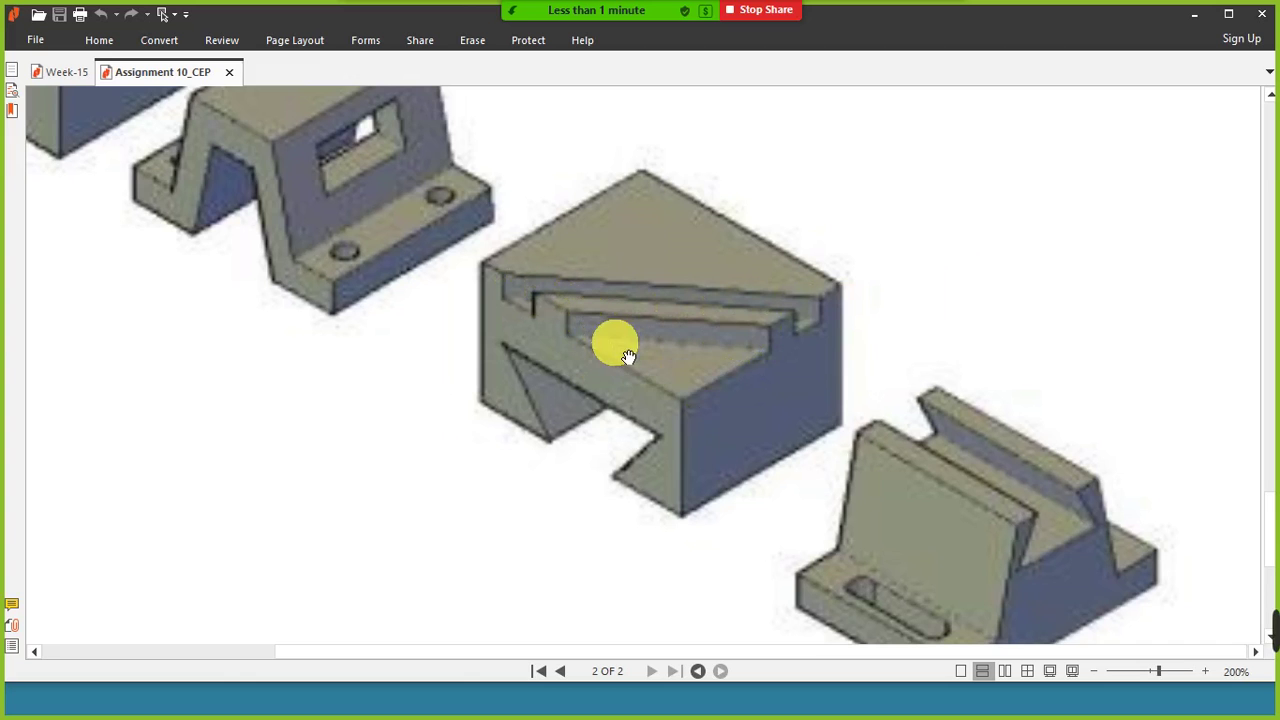
scroll(657, 371, "down", 3)
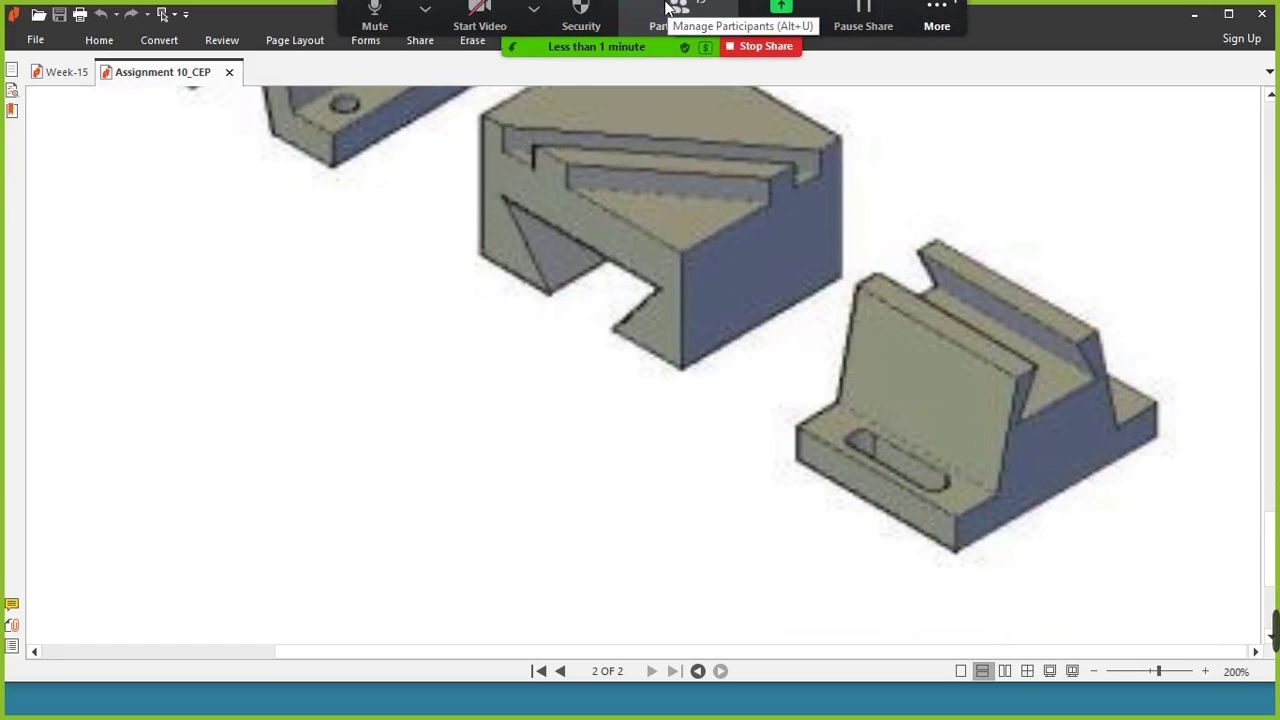
left_click(678, 15)
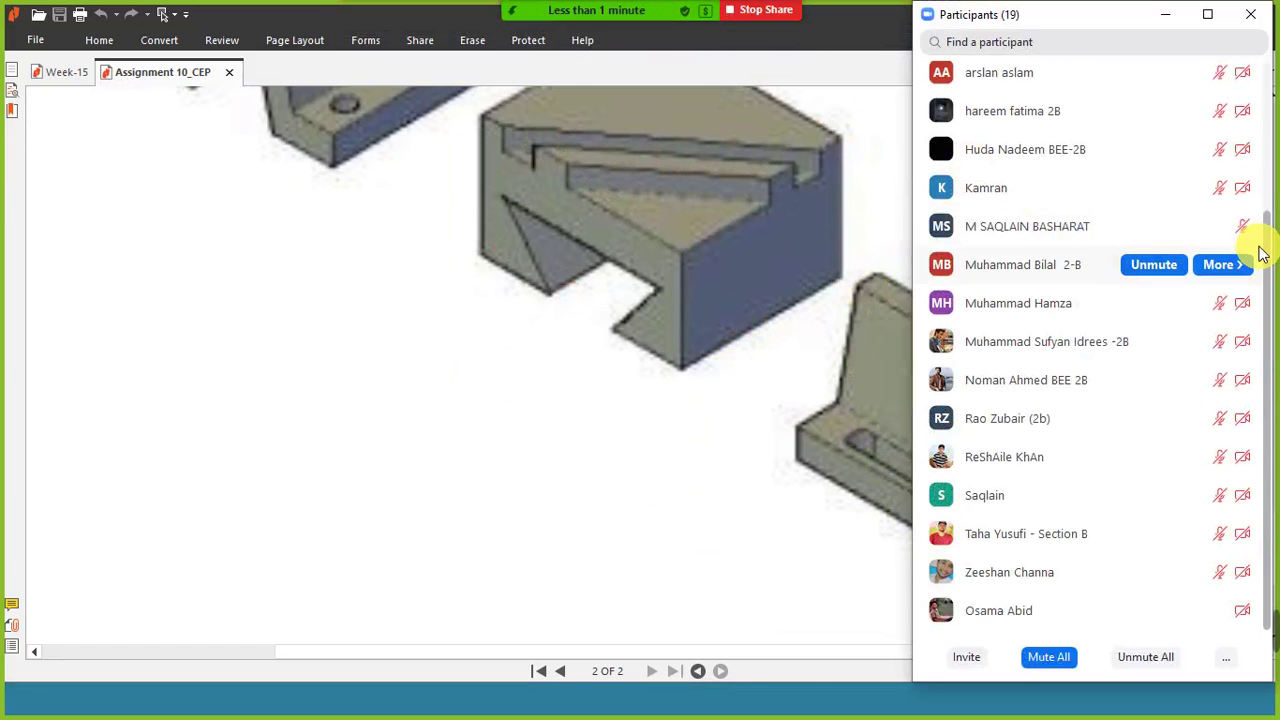
left_click_drag(1266, 209, 1266, 157)
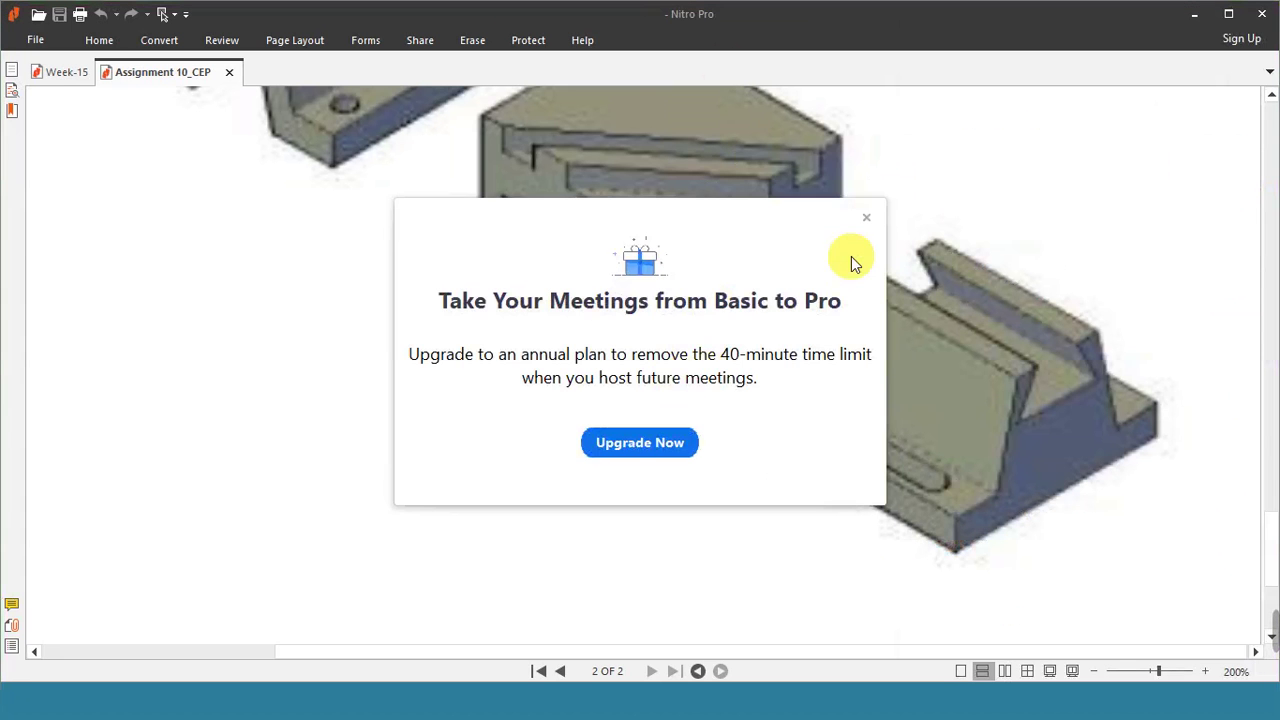
left_click(867, 219)
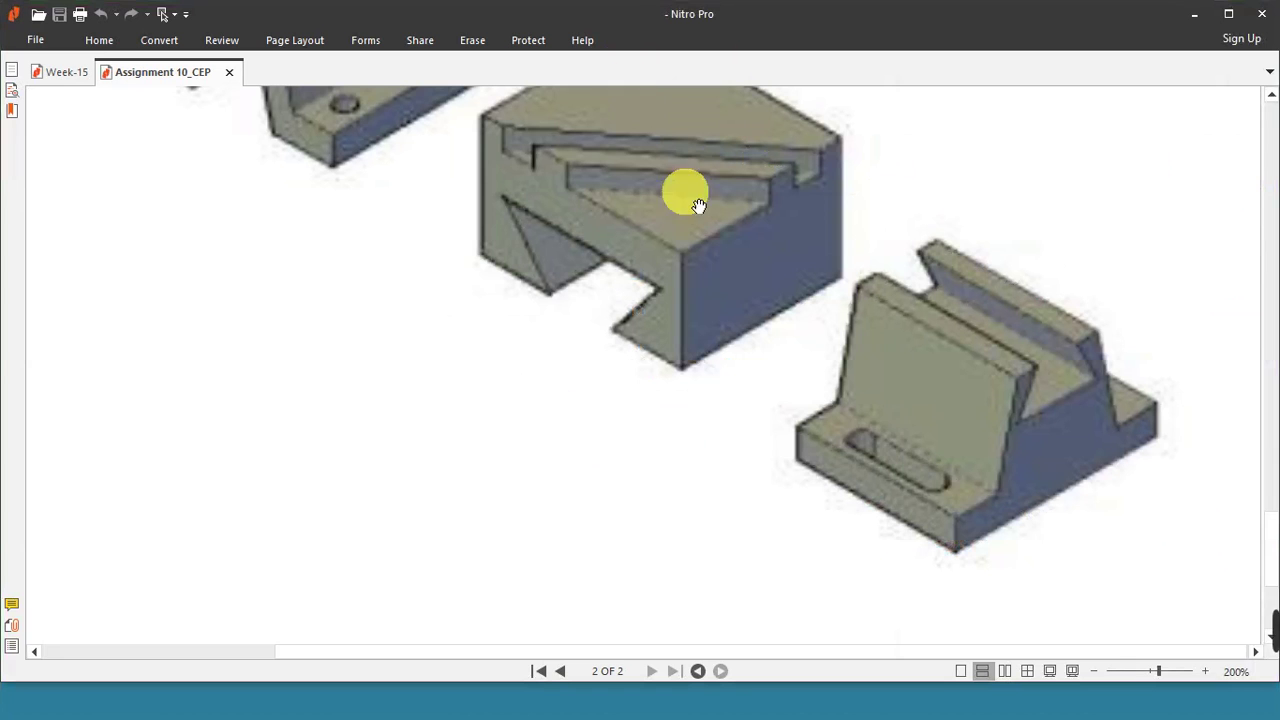